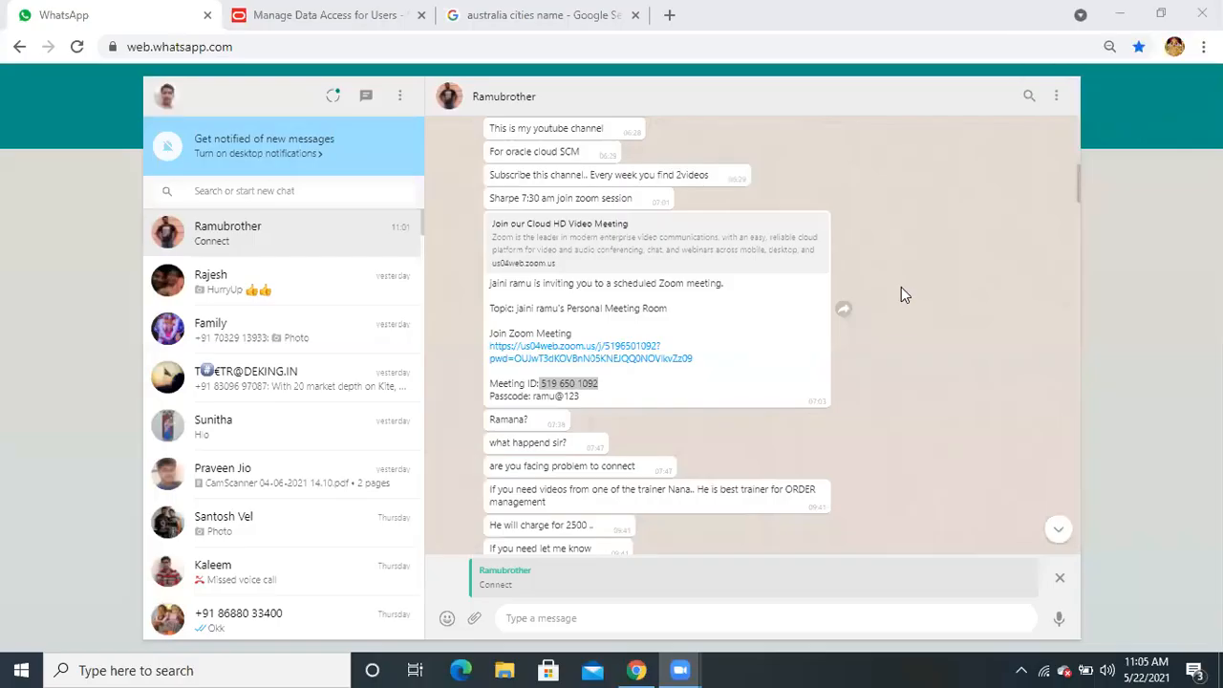
Return to the Create Data Access for Users dialog holding the Australia Business Unit role row
key("alt+Tab")
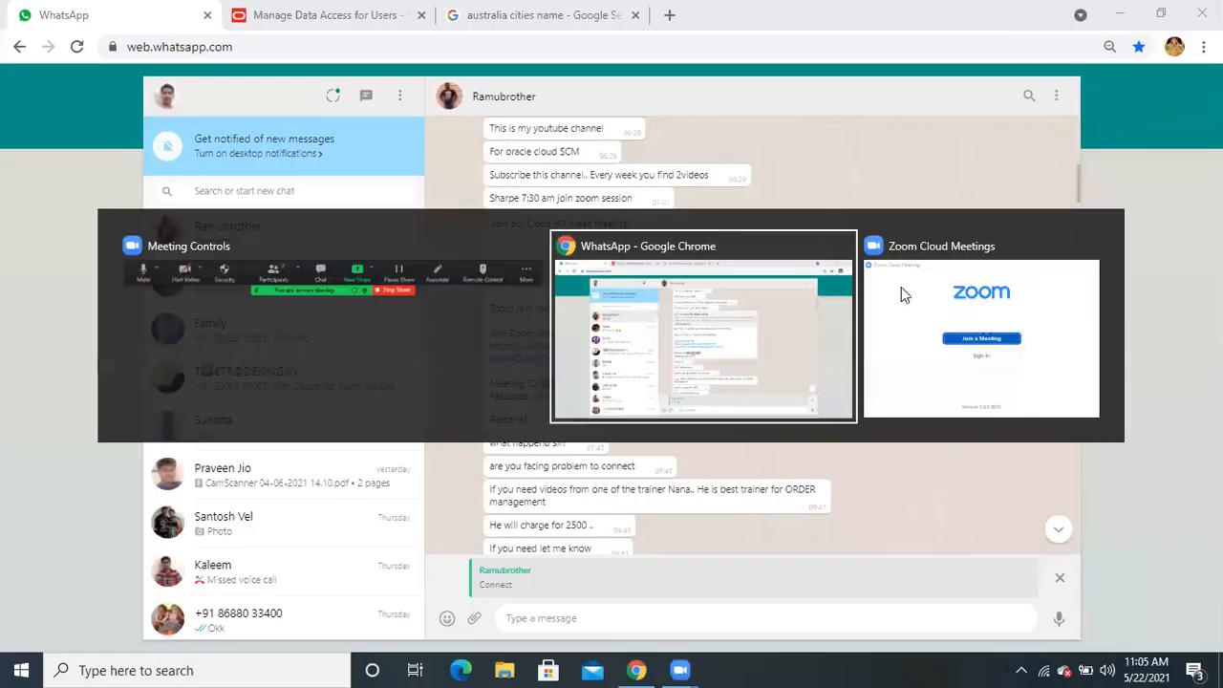
key("Tab")
key("Tab")
key("Tab")
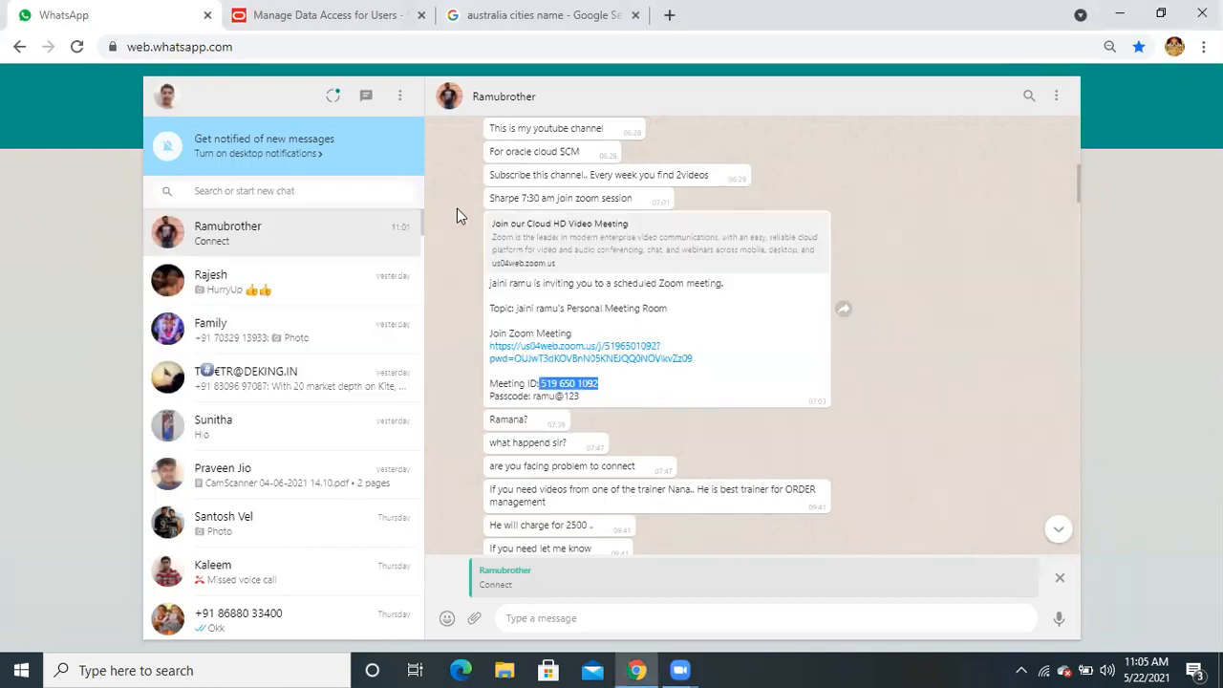
left_click(373, 16)
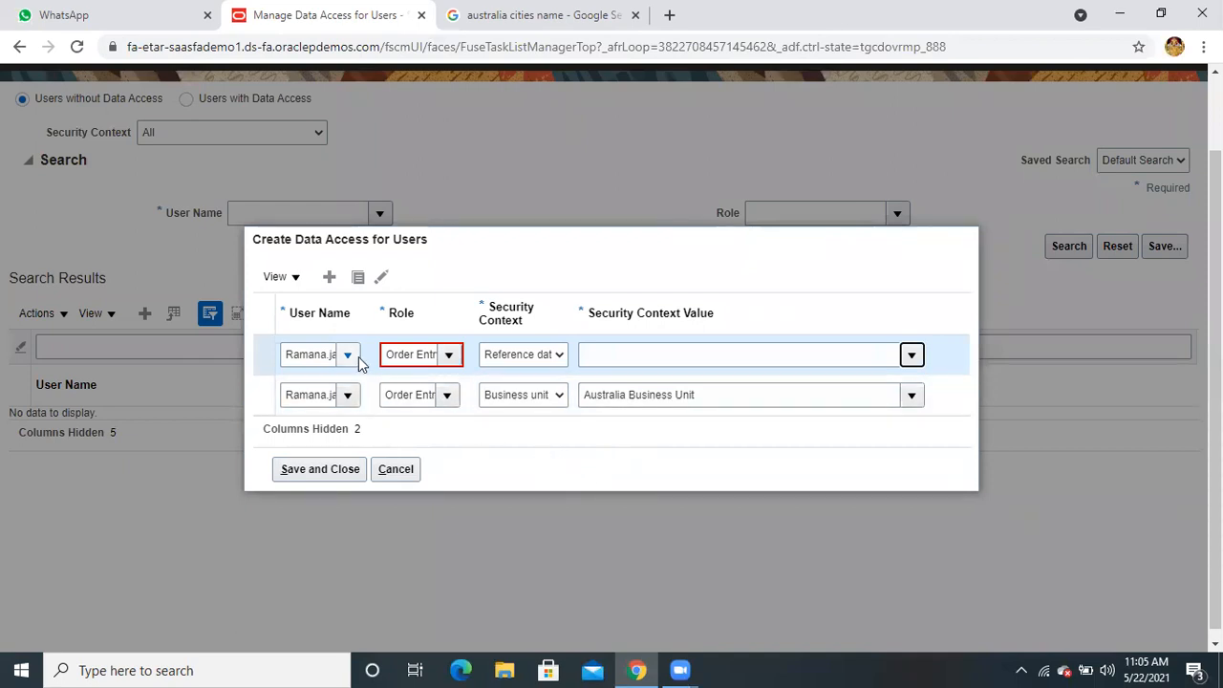
left_click(449, 356)
Search the first row's Role list for 'order adm' and 'order mana', then cancel the dialog
left_click(450, 355)
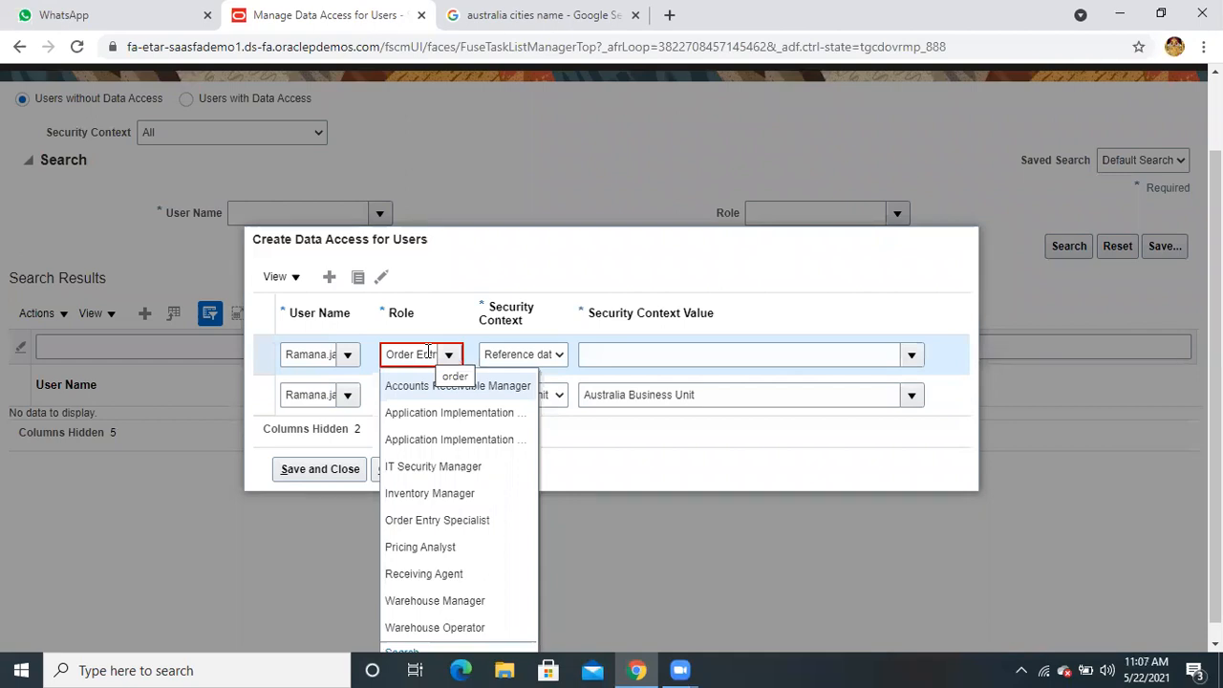
triple_click(428, 353)
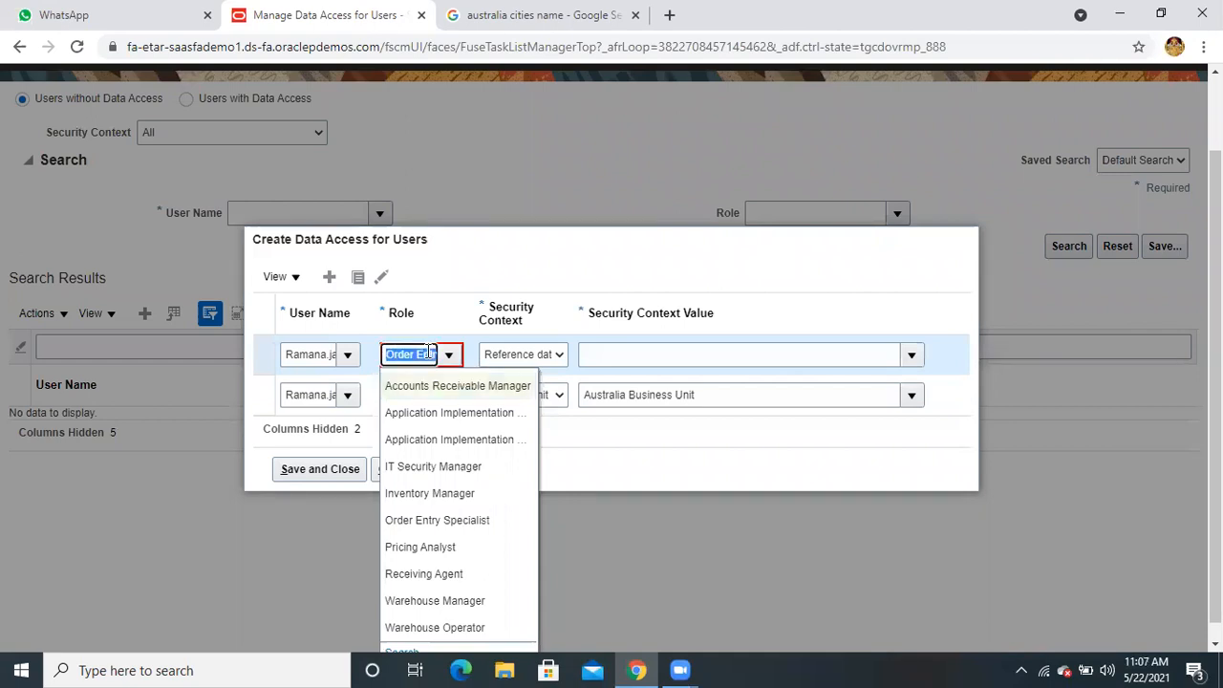
type("order a")
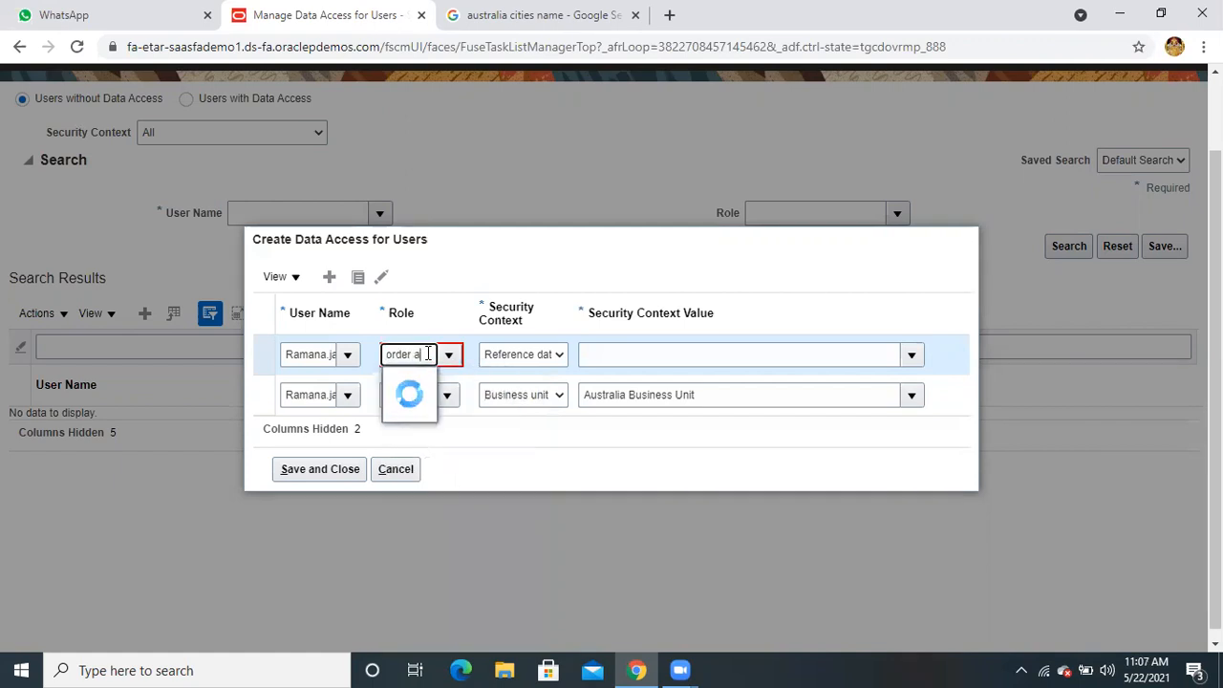
type("dm")
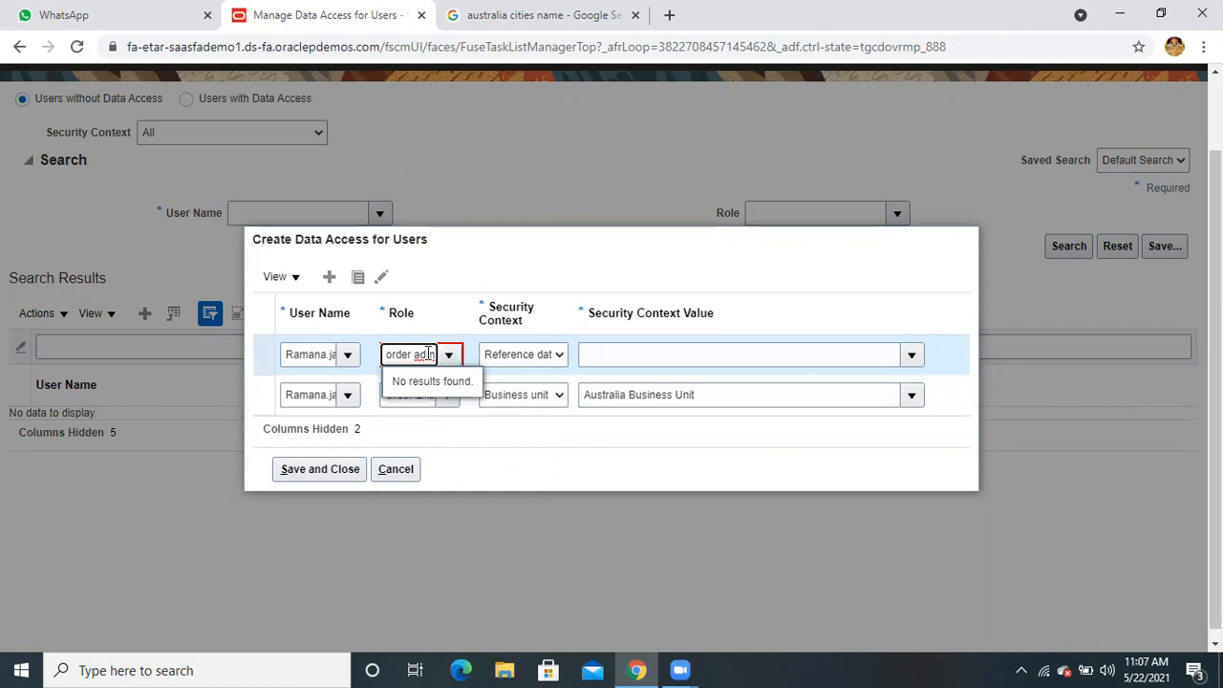
key("BackSpace")
key("BackSpace")
key("BackSpace")
key("BackSpace")
key("BackSpace")
key("BackSpace")
key("BackSpace")
key("BackSpace")
key("BackSpace")
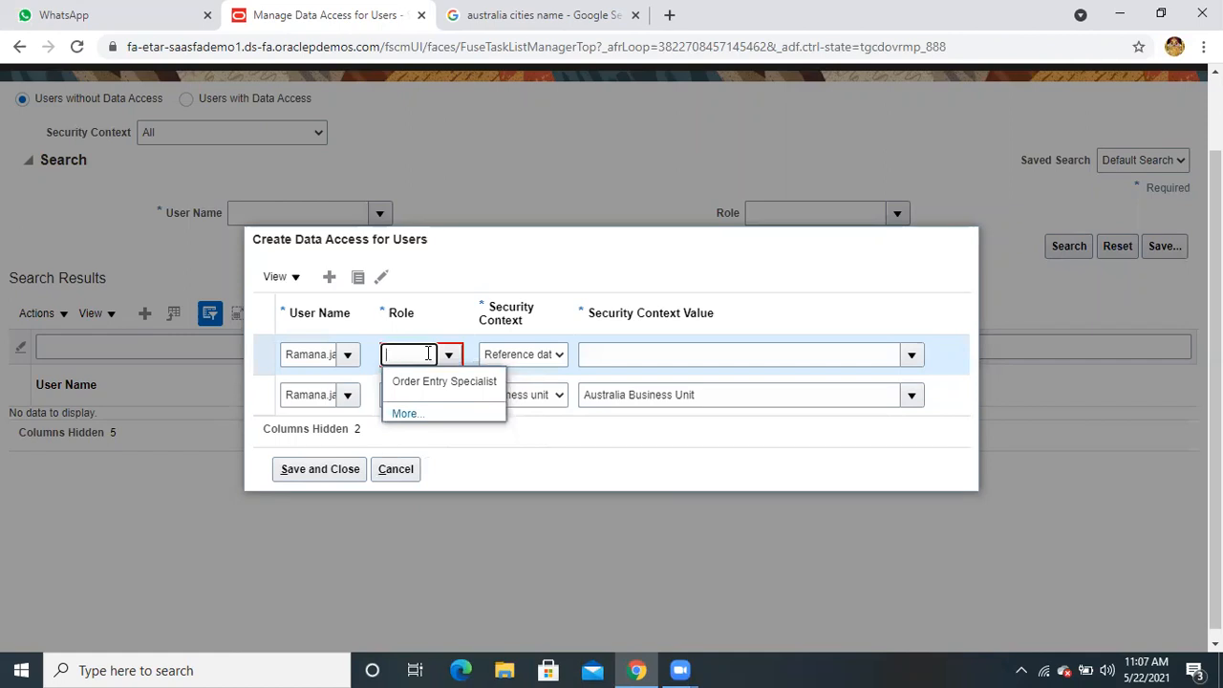
type("order mana")
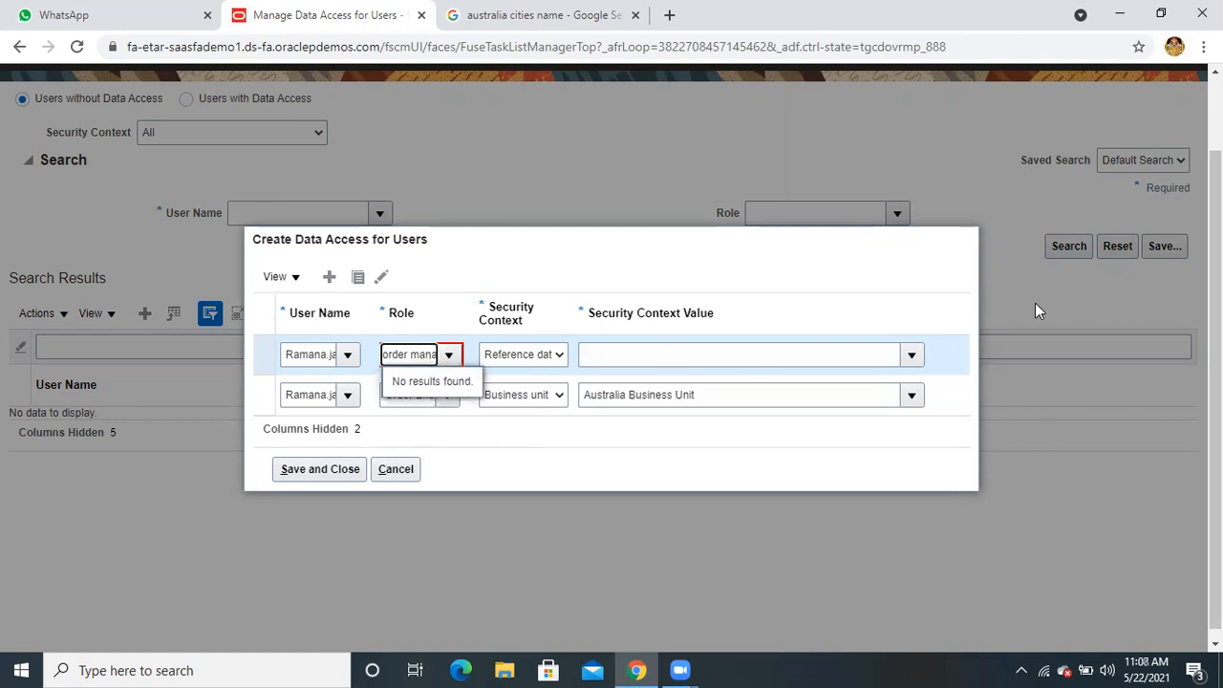
key("Escape")
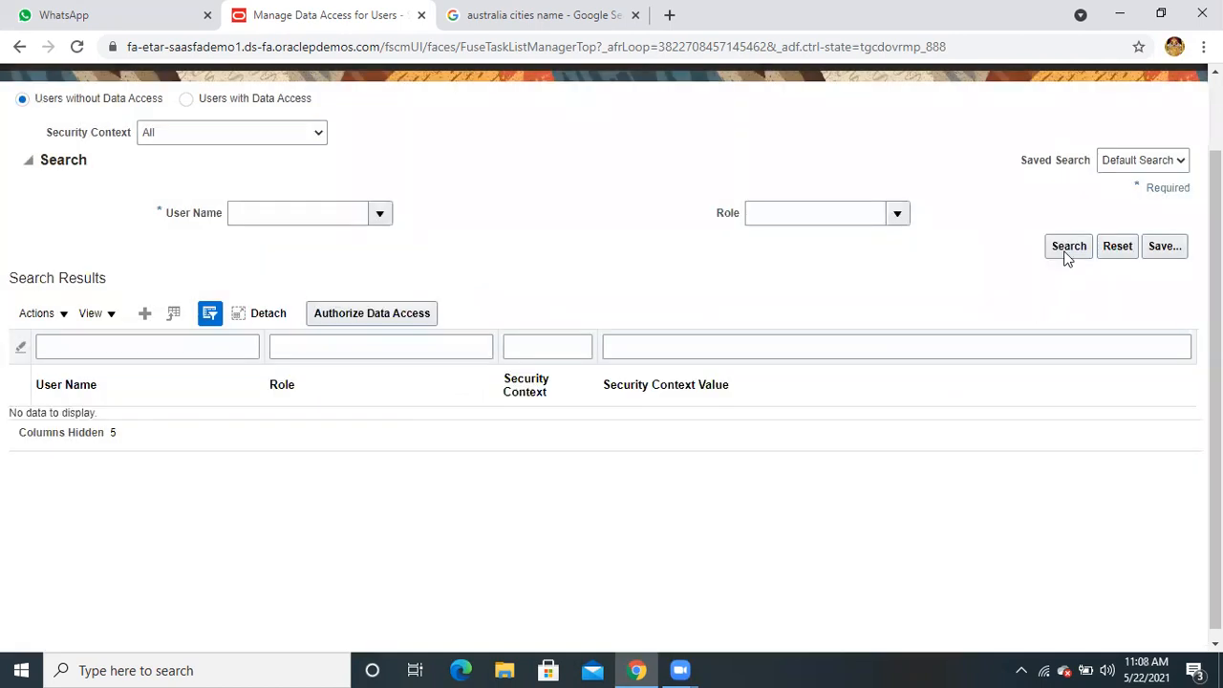
Open the Security Console from the Navigator's Tools group
scroll(1092, 194, "up", 2)
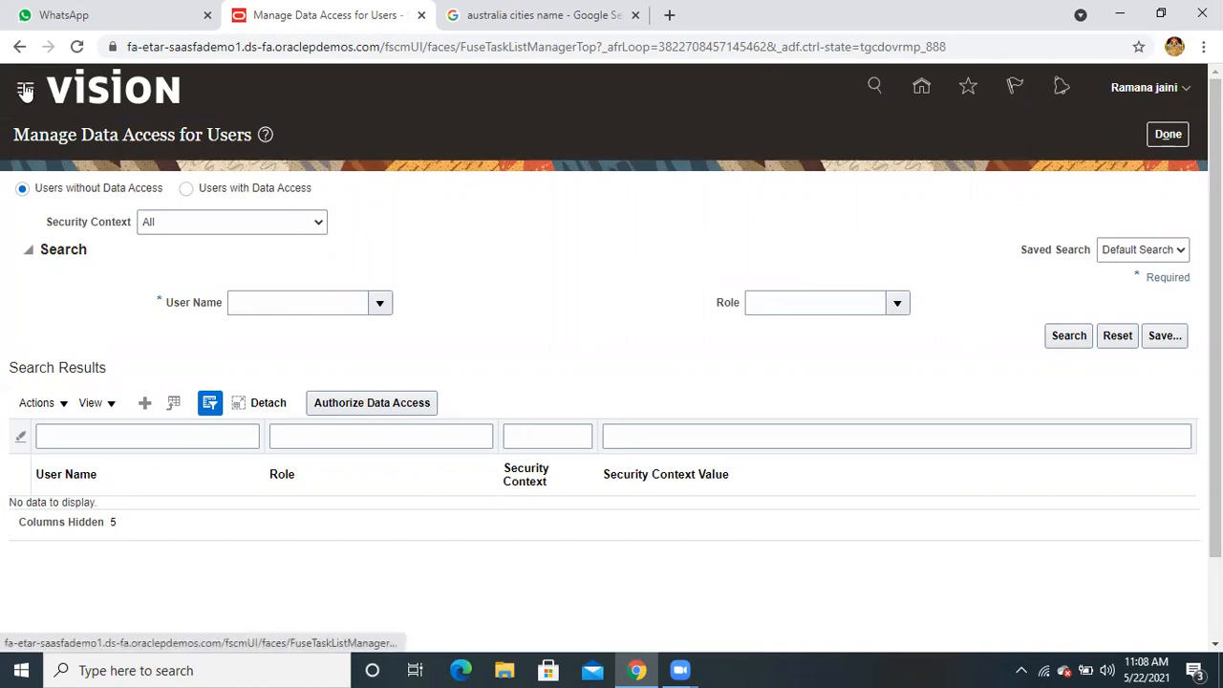
left_click(25, 90)
scroll(145, 311, "down", 4)
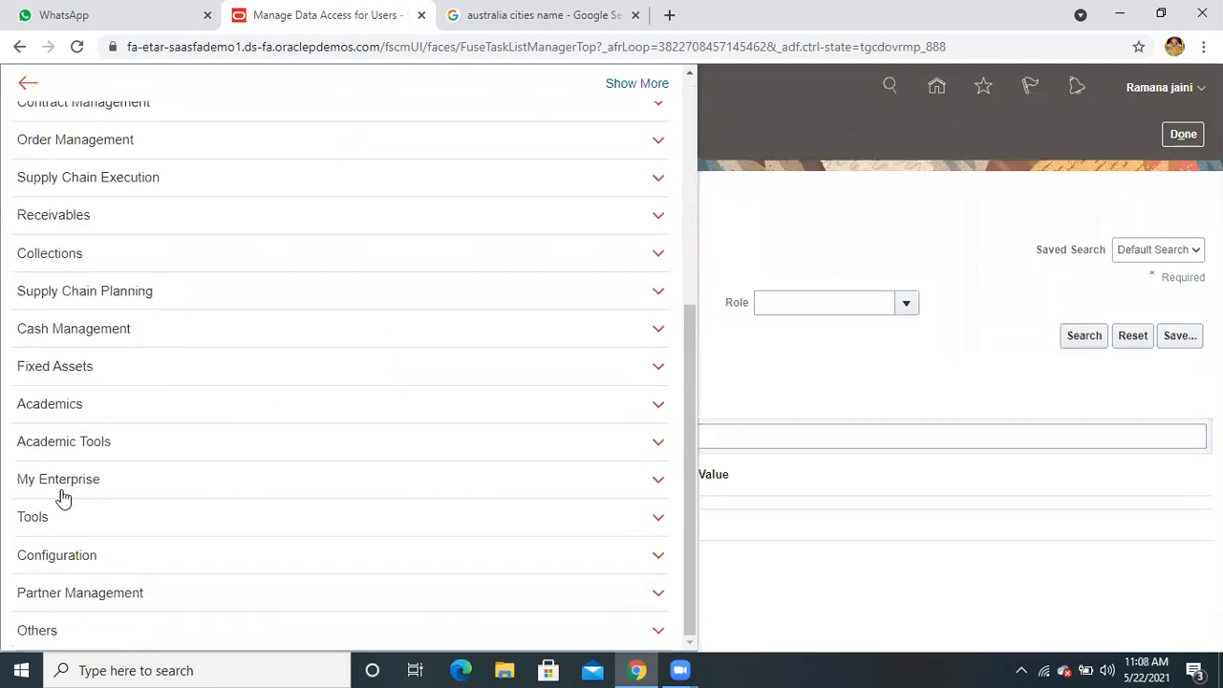
left_click(55, 524)
scroll(98, 506, "down", 2)
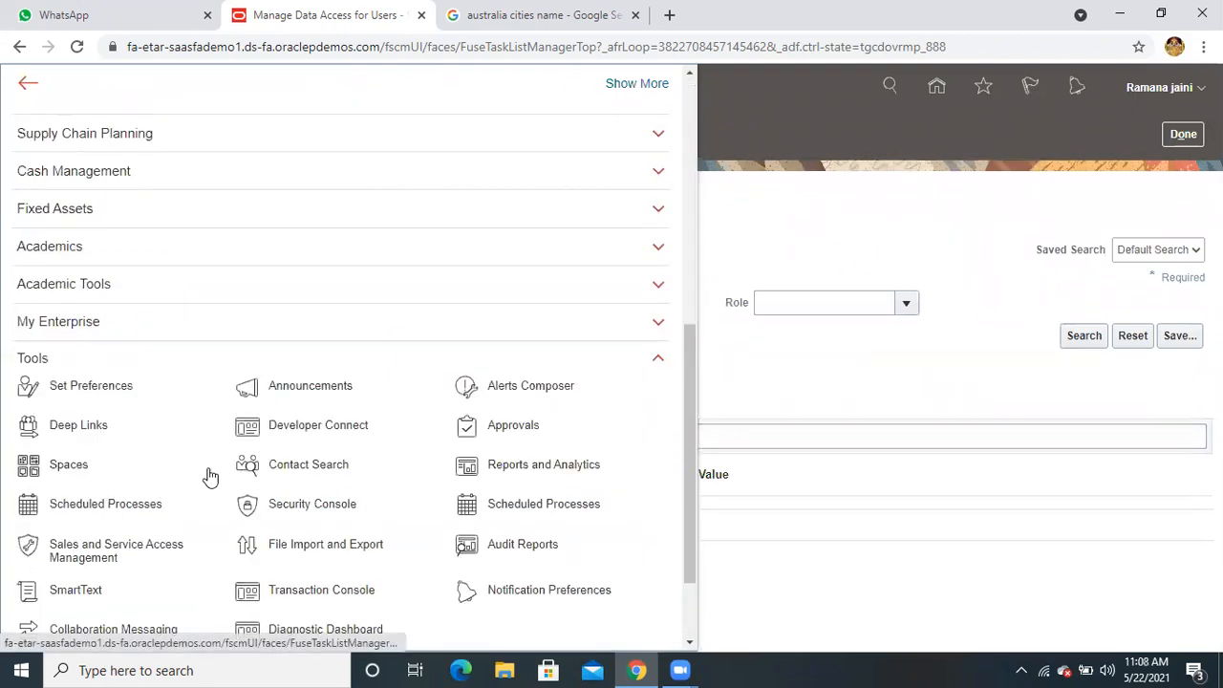
left_click(289, 507)
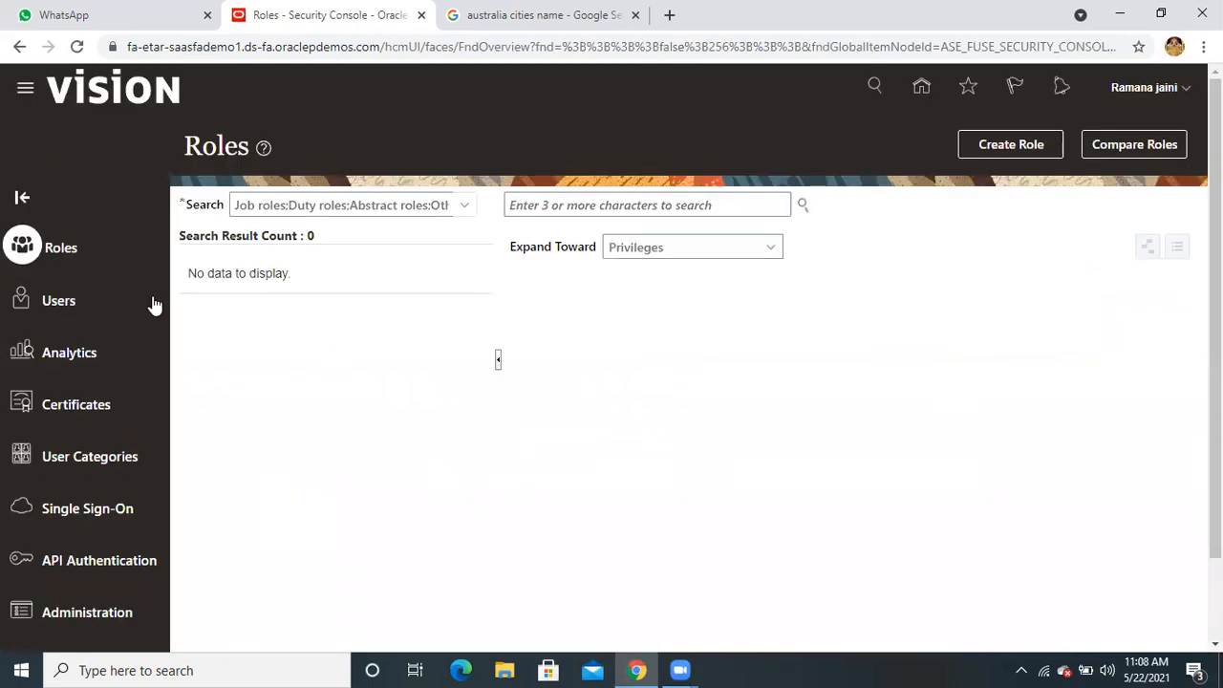
Search the Users list by the user's name and open that user's account details
left_click(76, 298)
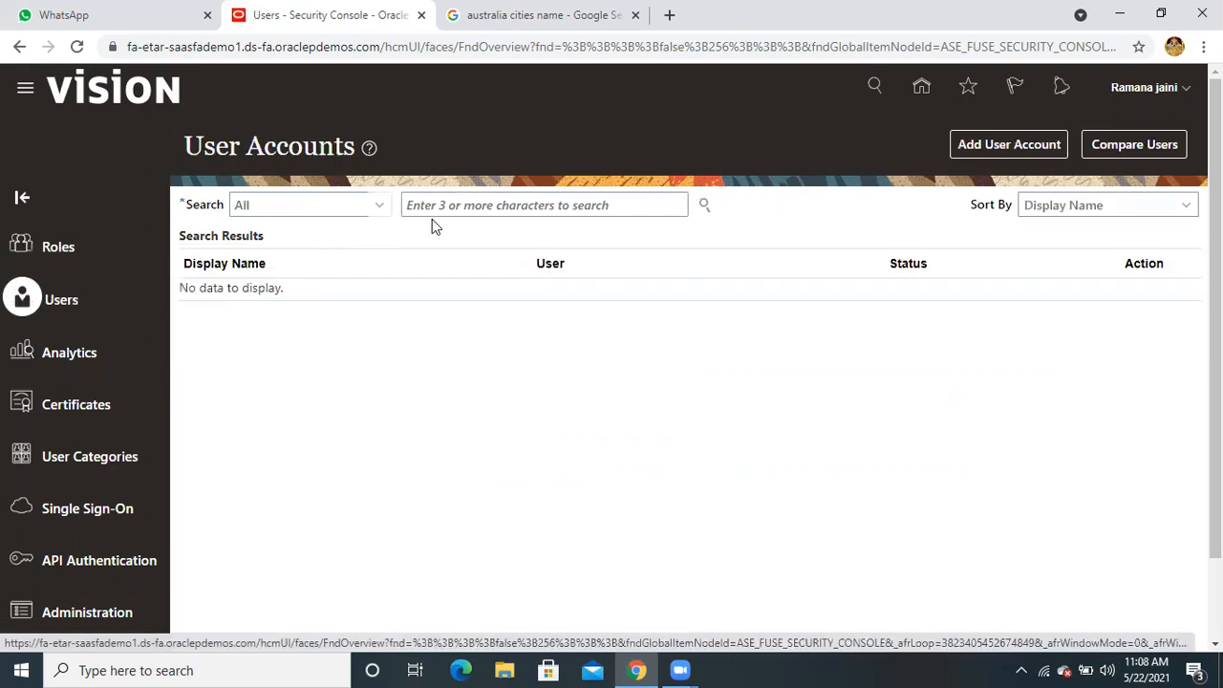
left_click(436, 202)
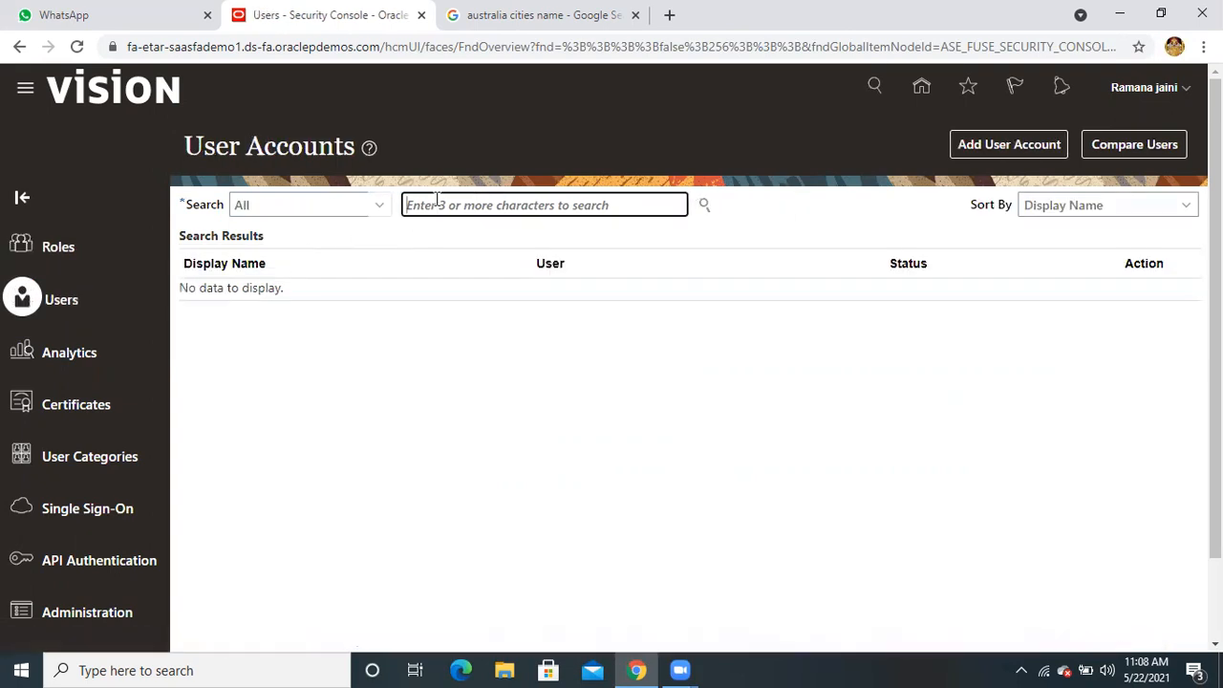
type("Ramana")
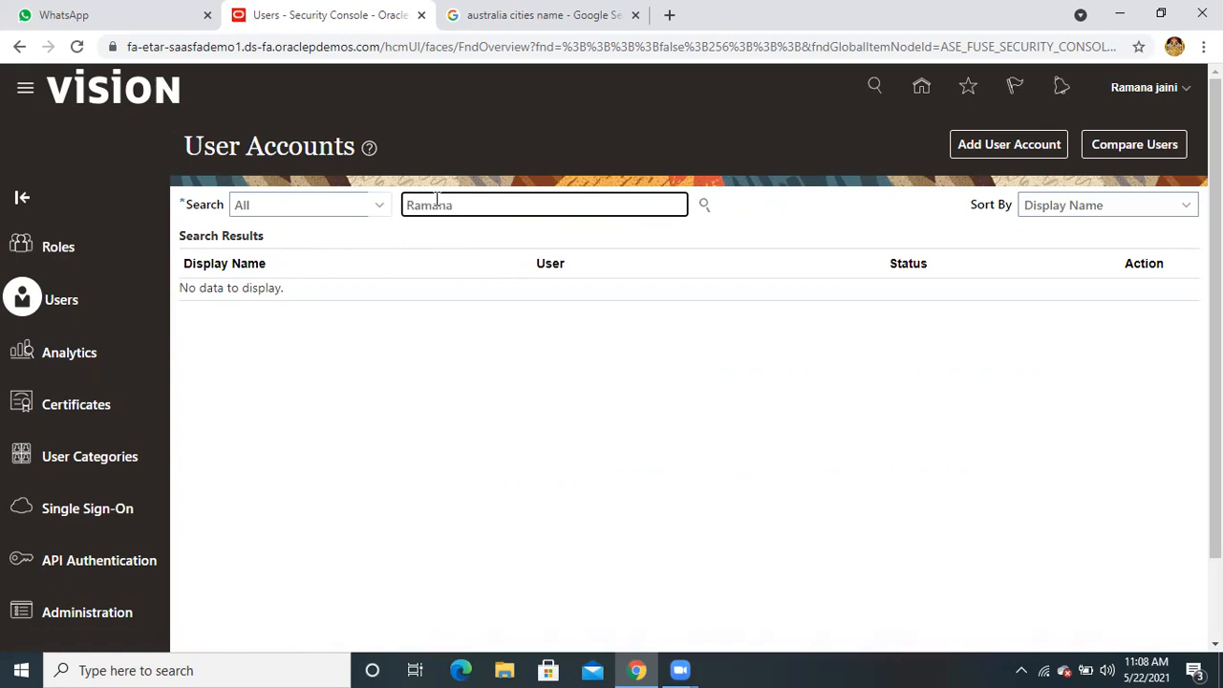
left_click(702, 203)
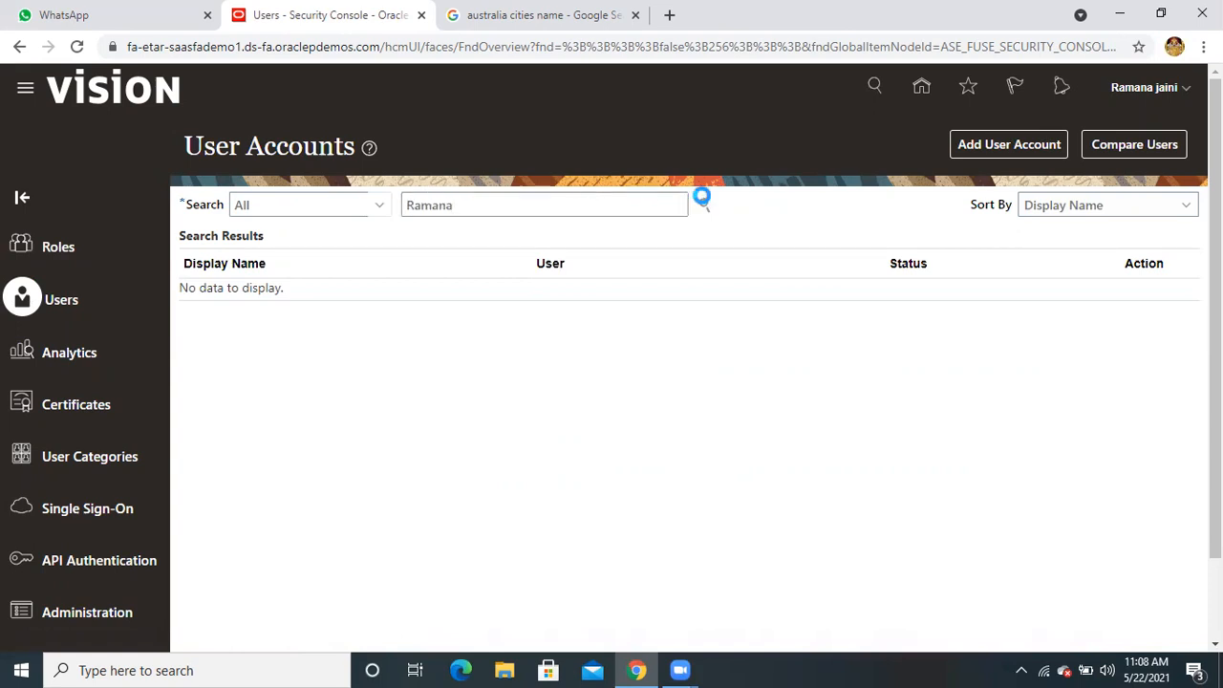
left_click(704, 208)
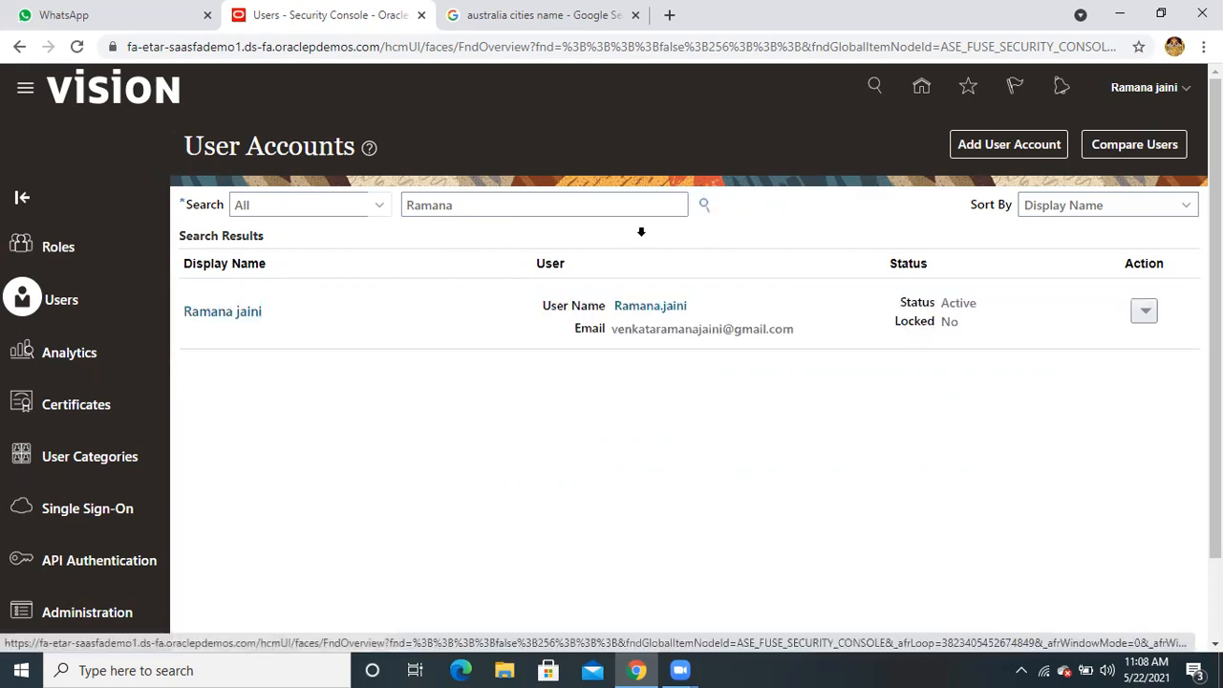
left_click(235, 311)
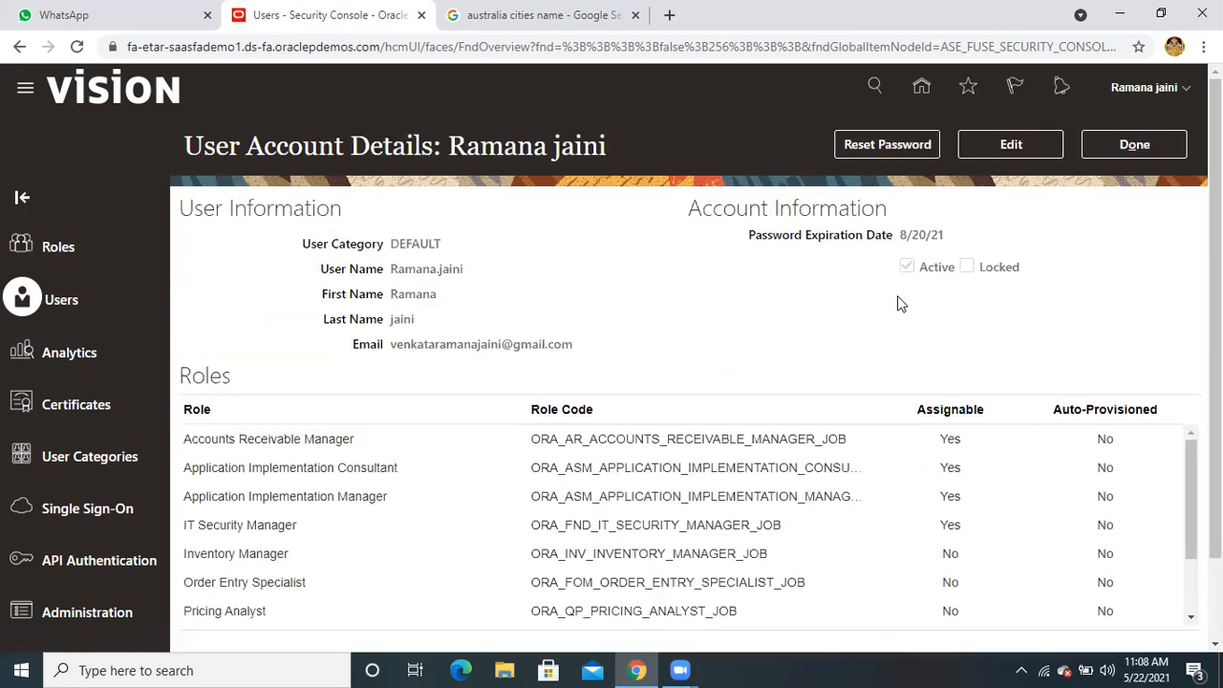
Edit the user account and add the Order Manager role through Add Role Membership
left_click(1011, 143)
left_click(859, 454)
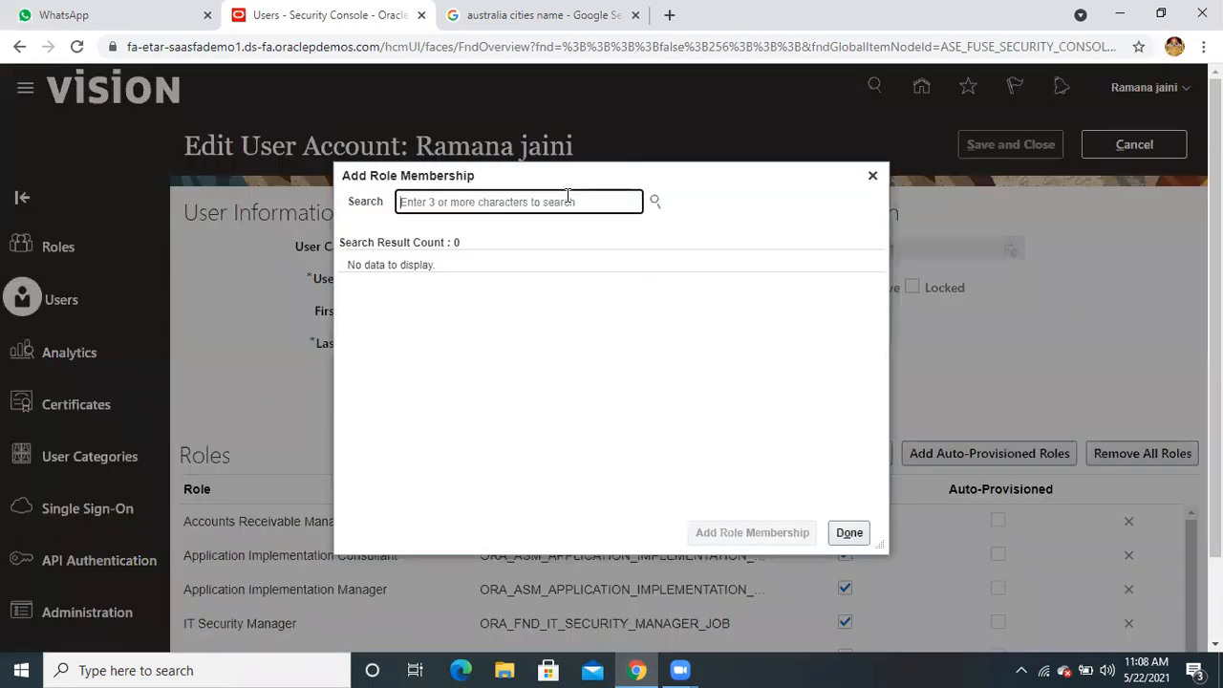
type("o")
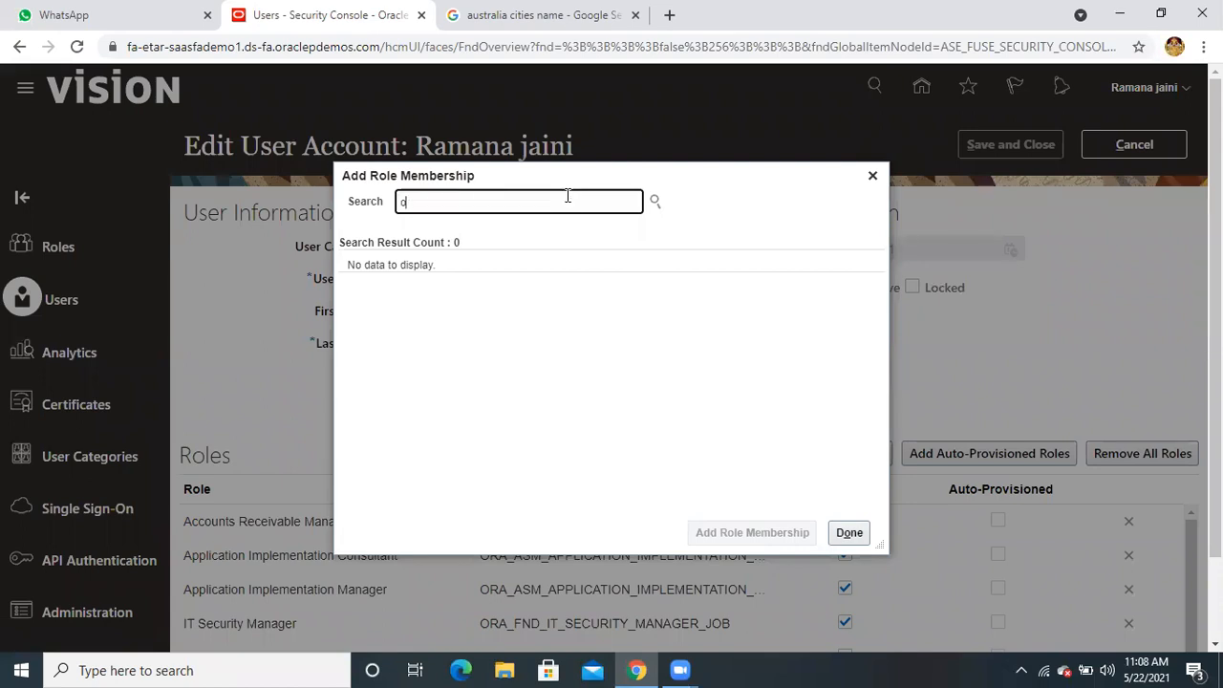
type("rder managa")
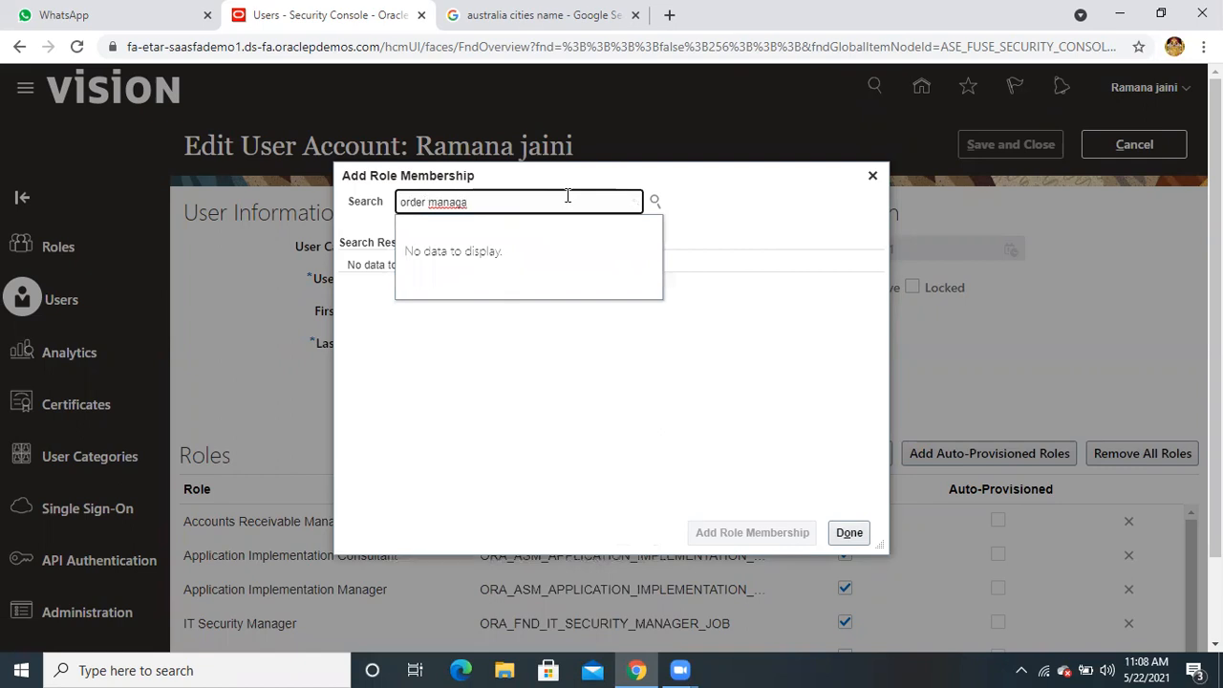
key("BackSpace")
type("er")
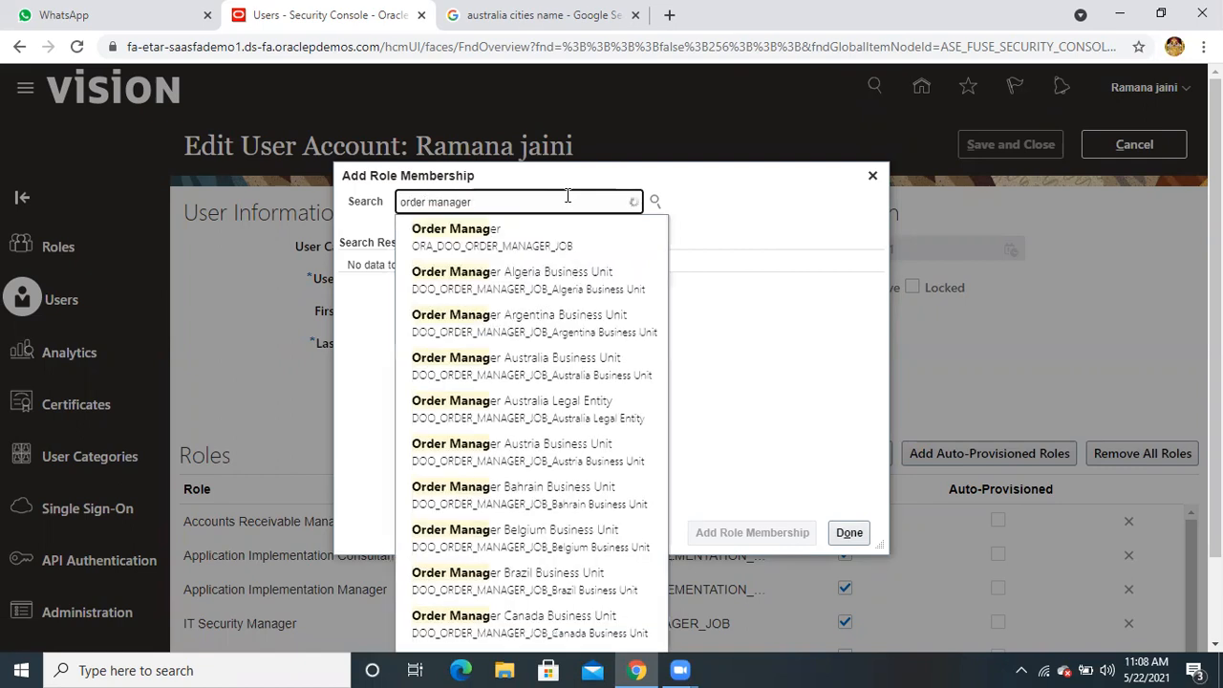
left_click(551, 241)
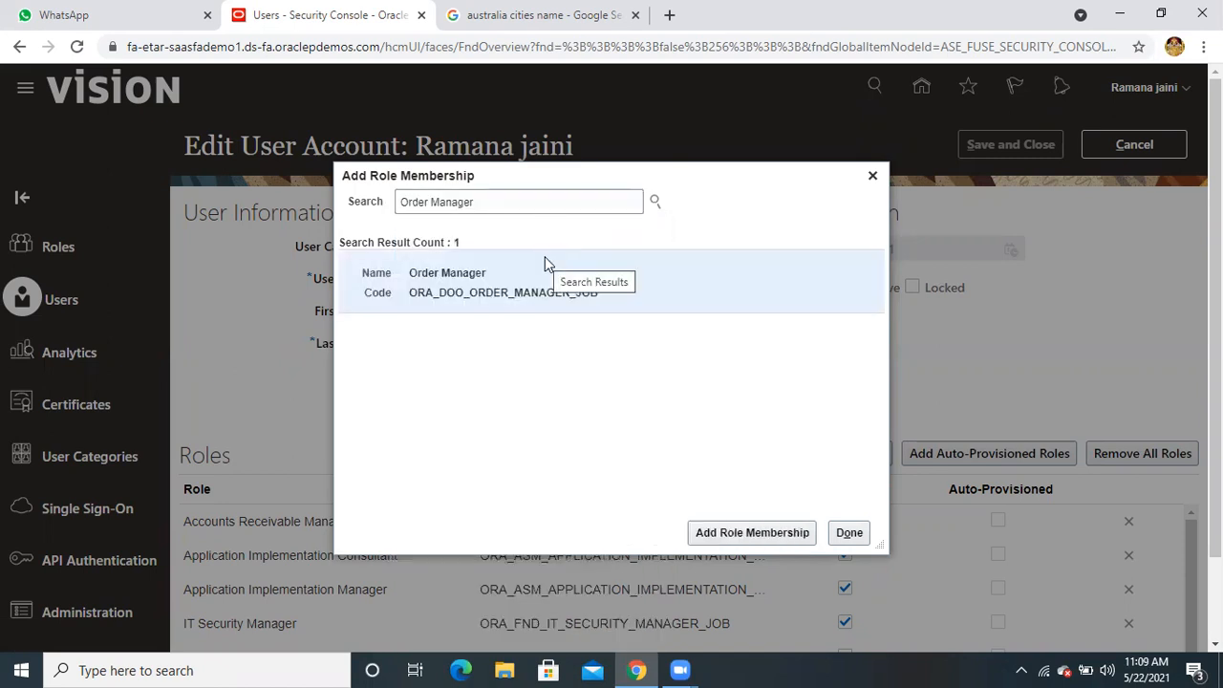
left_click(729, 532)
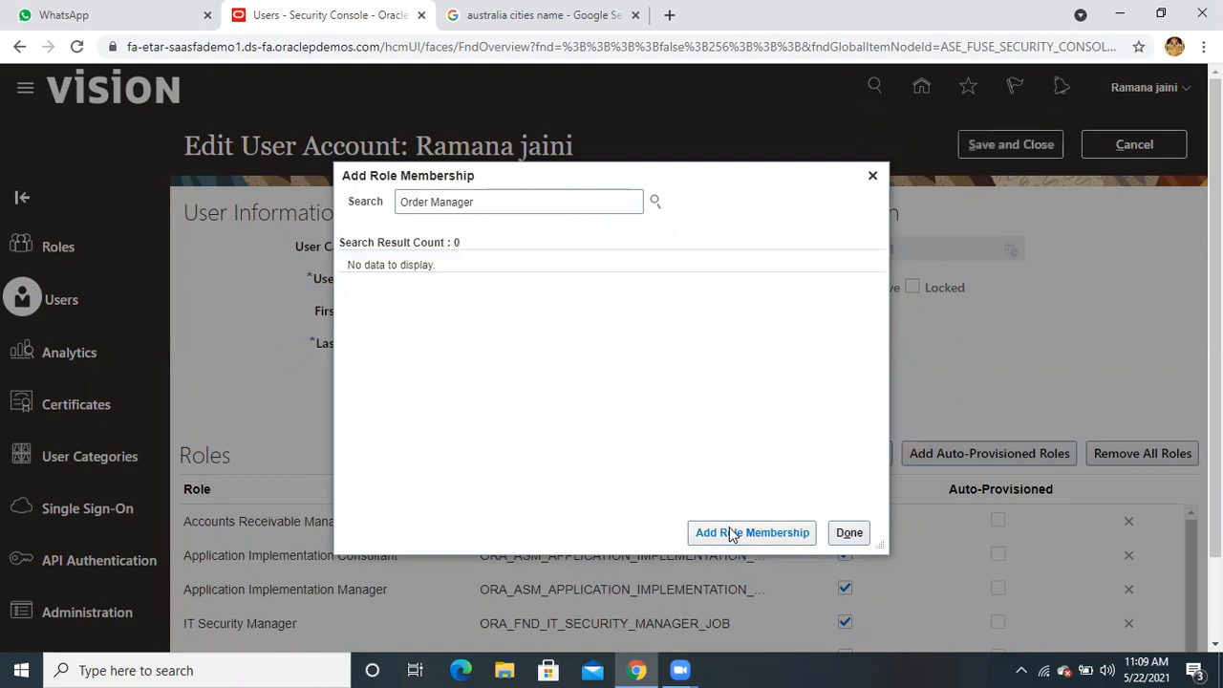
Replace the role search text with 'order admi'
double_click(523, 206)
triple_click(524, 206)
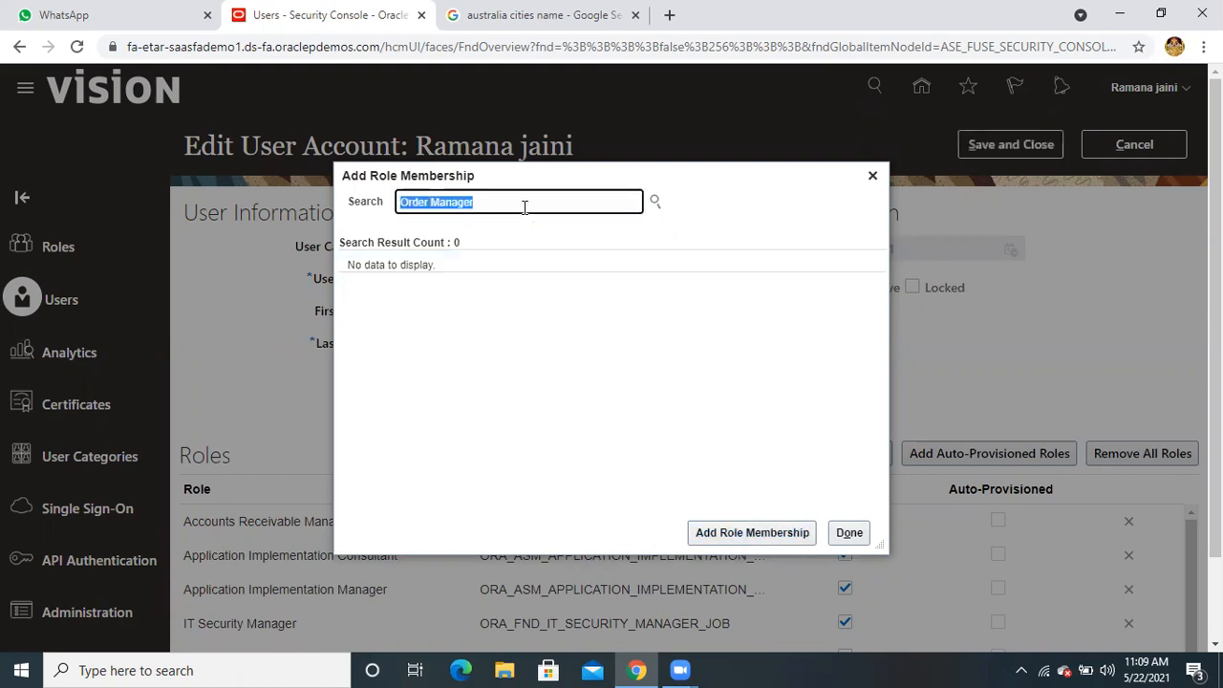
type("order ")
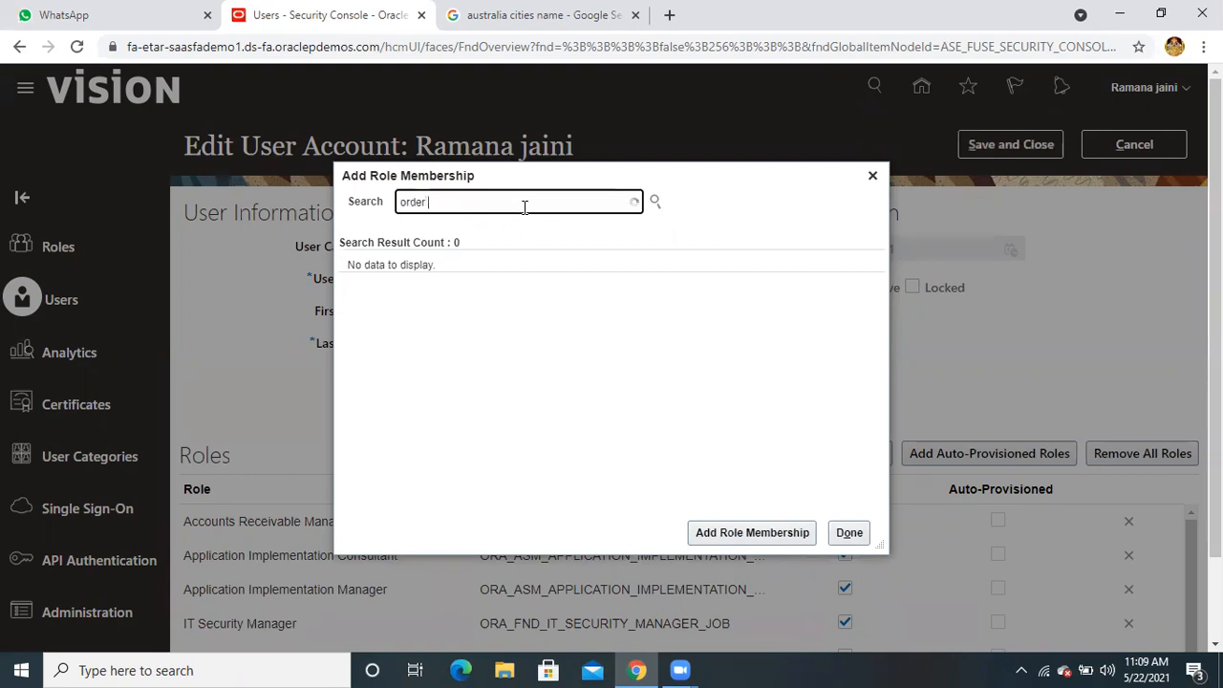
type("admi")
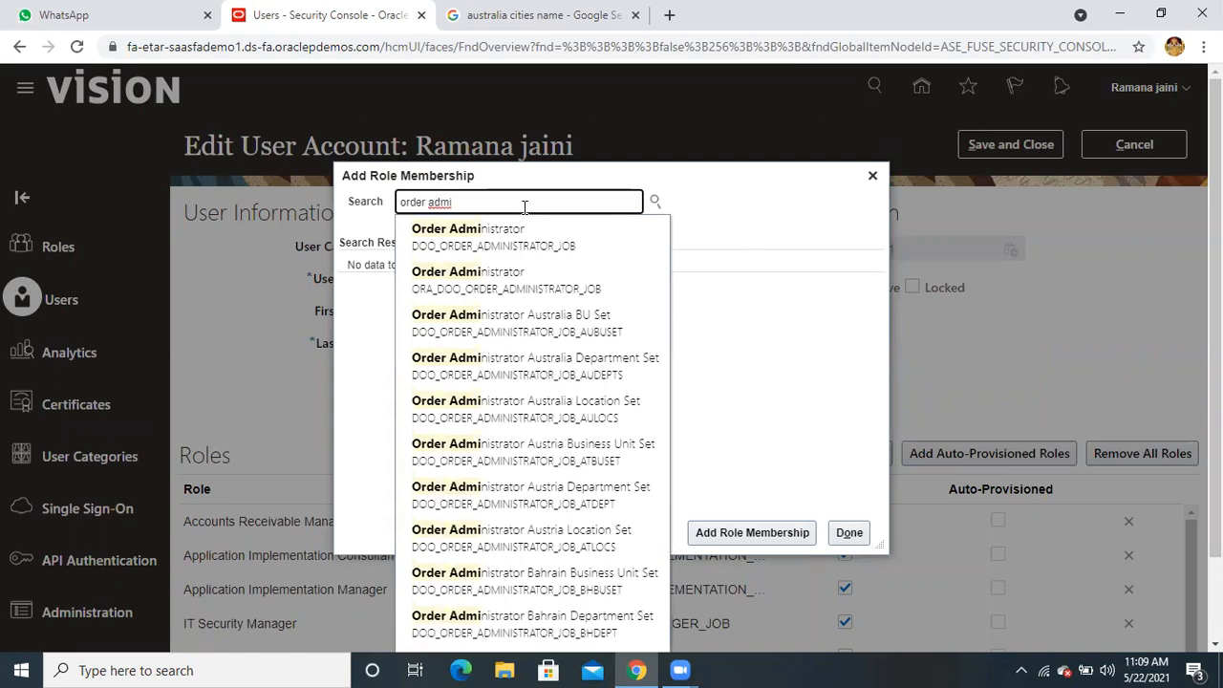
Pick Order Administrator from the suggestions and add it to the user's roles
left_click(530, 288)
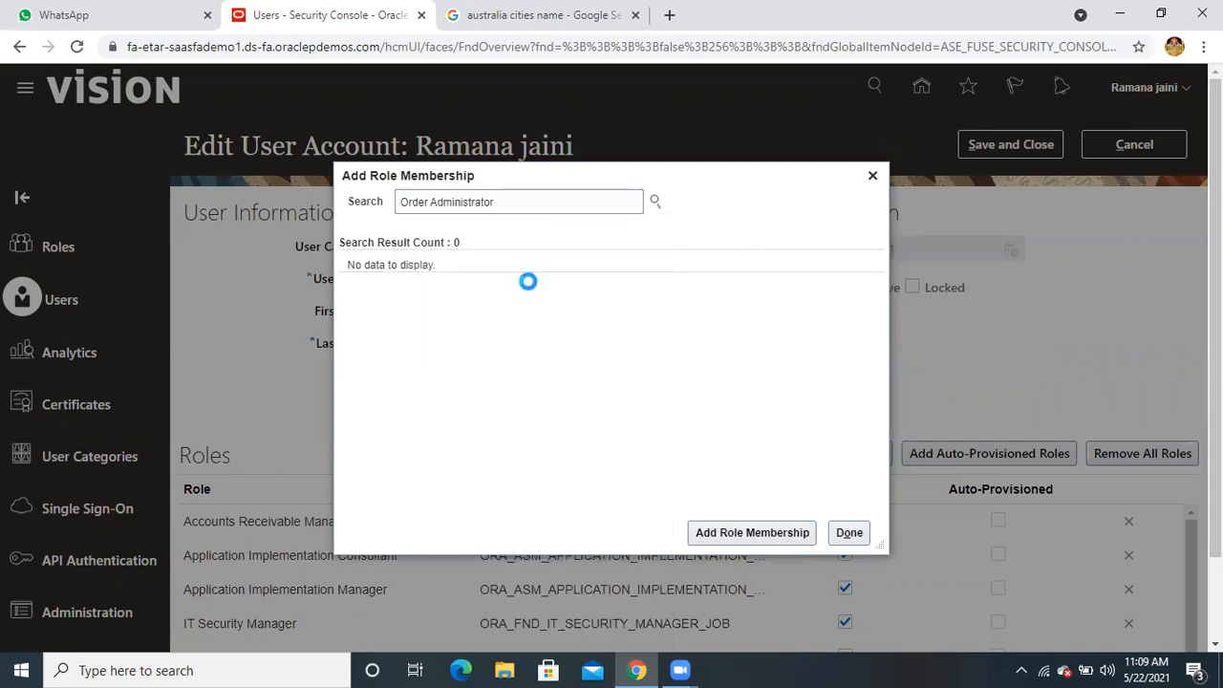
left_click(521, 285)
left_click(732, 532)
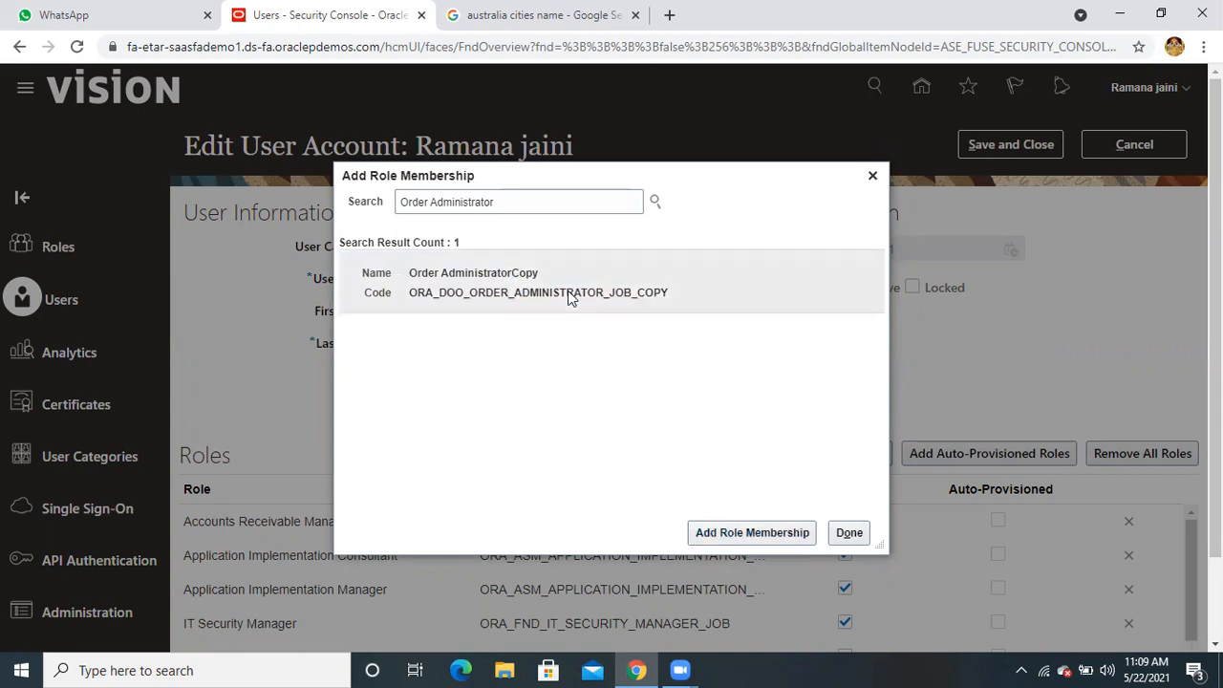
Search 'order or' and add the Order Orchestration Error Recovery Manager role
triple_click(527, 202)
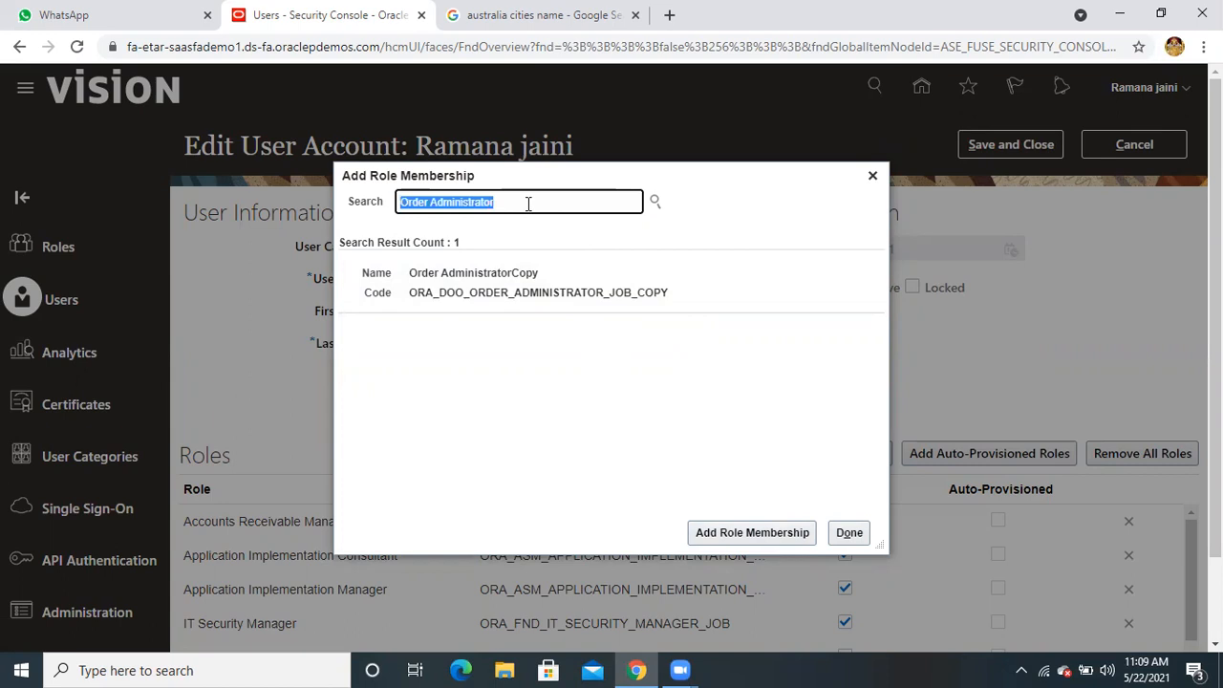
type("order")
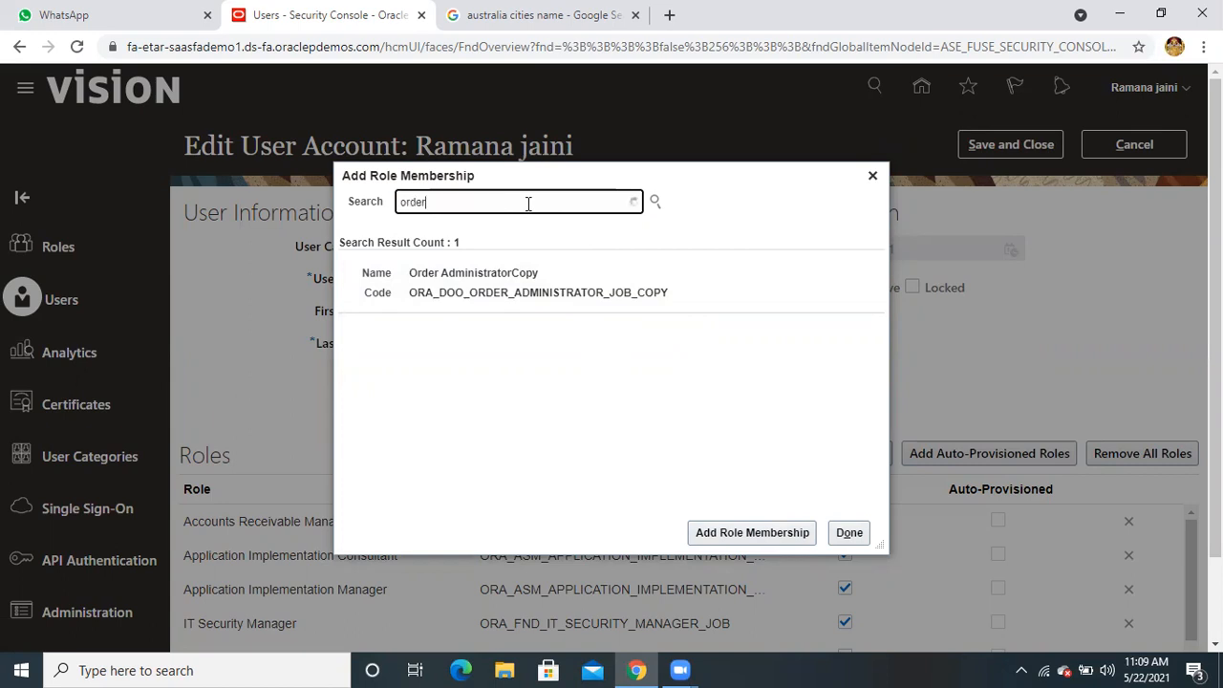
type(" or")
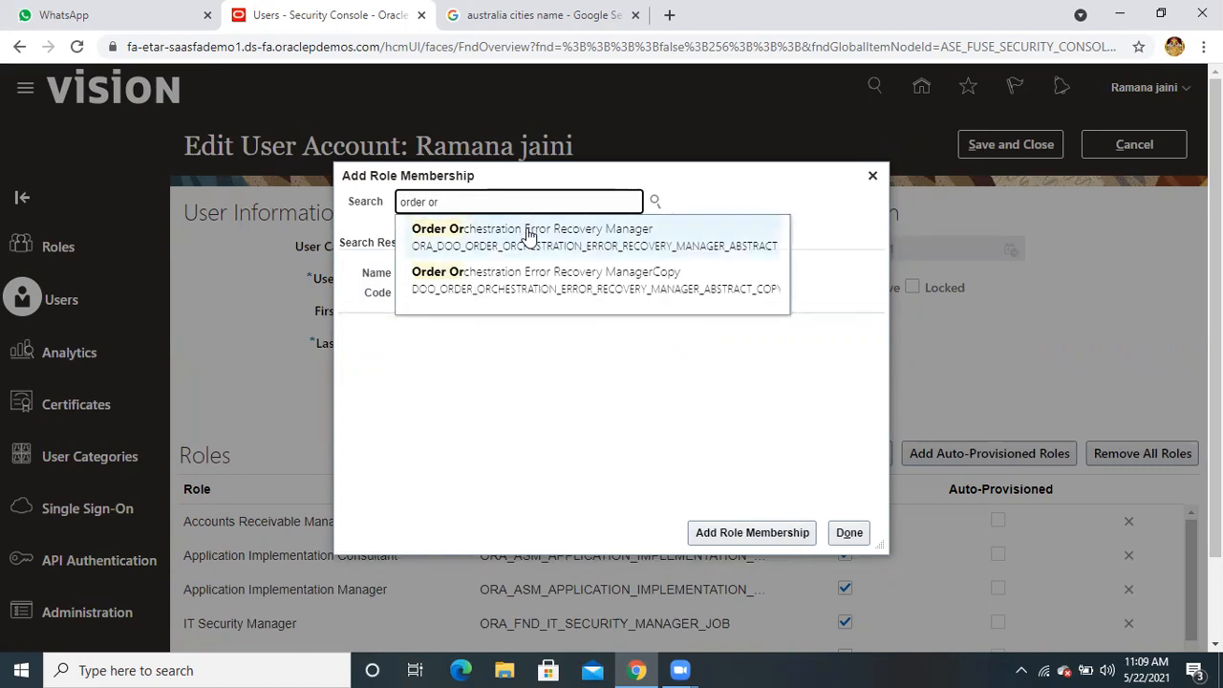
left_click(526, 232)
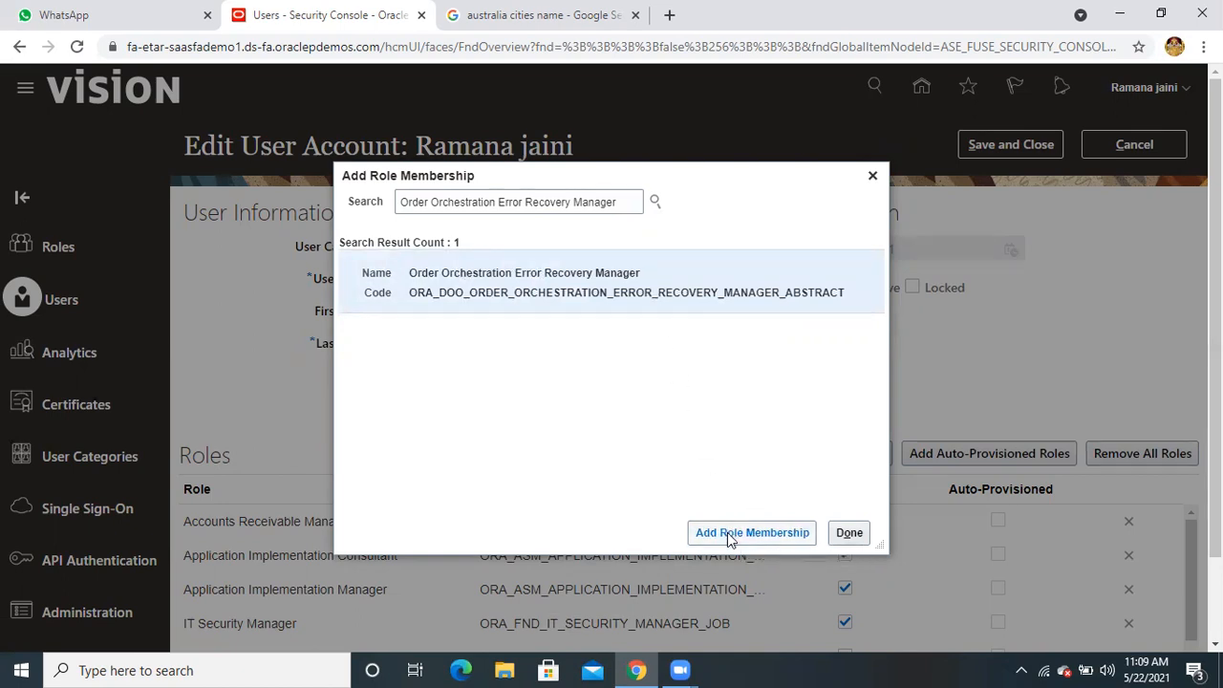
left_click(726, 532)
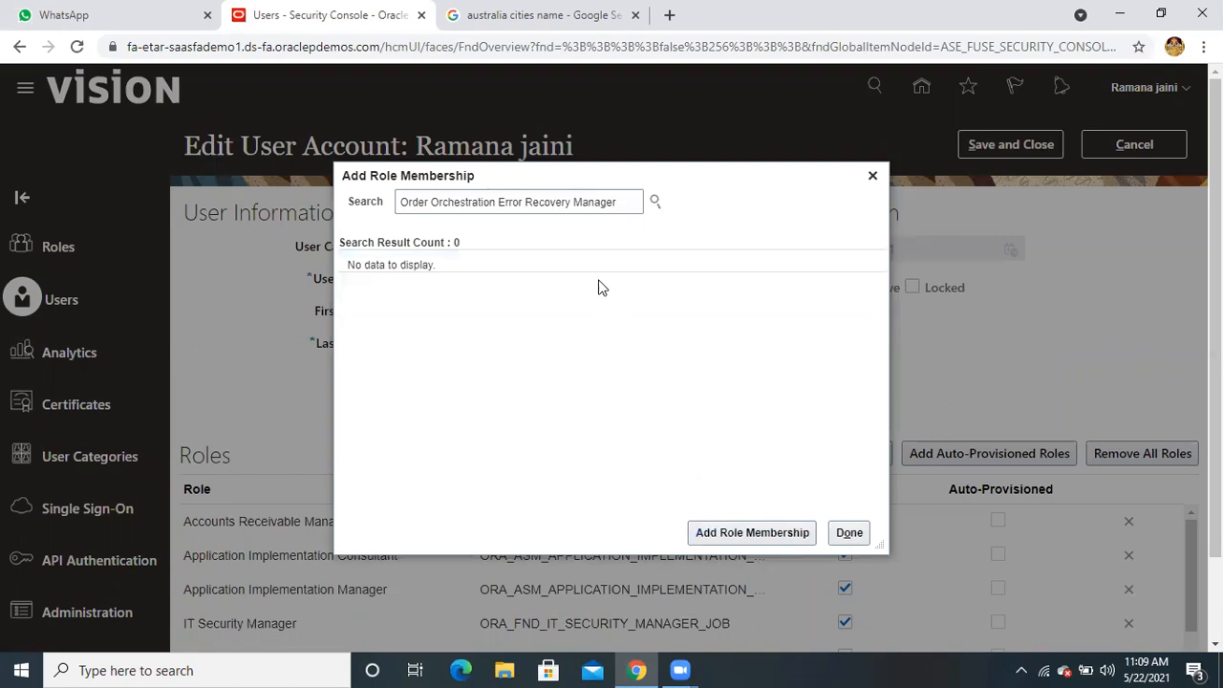
Search Pricing Analyst (no results), then find and add the Pricing Administrator role
triple_click(616, 204)
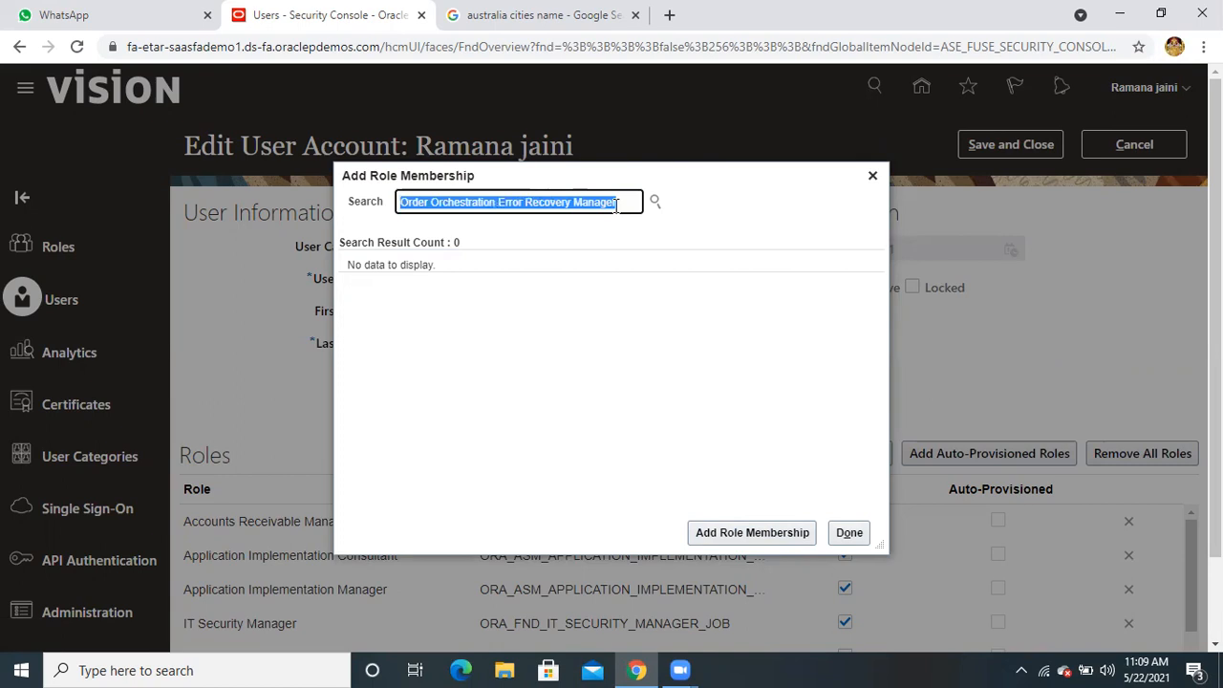
type("pricing")
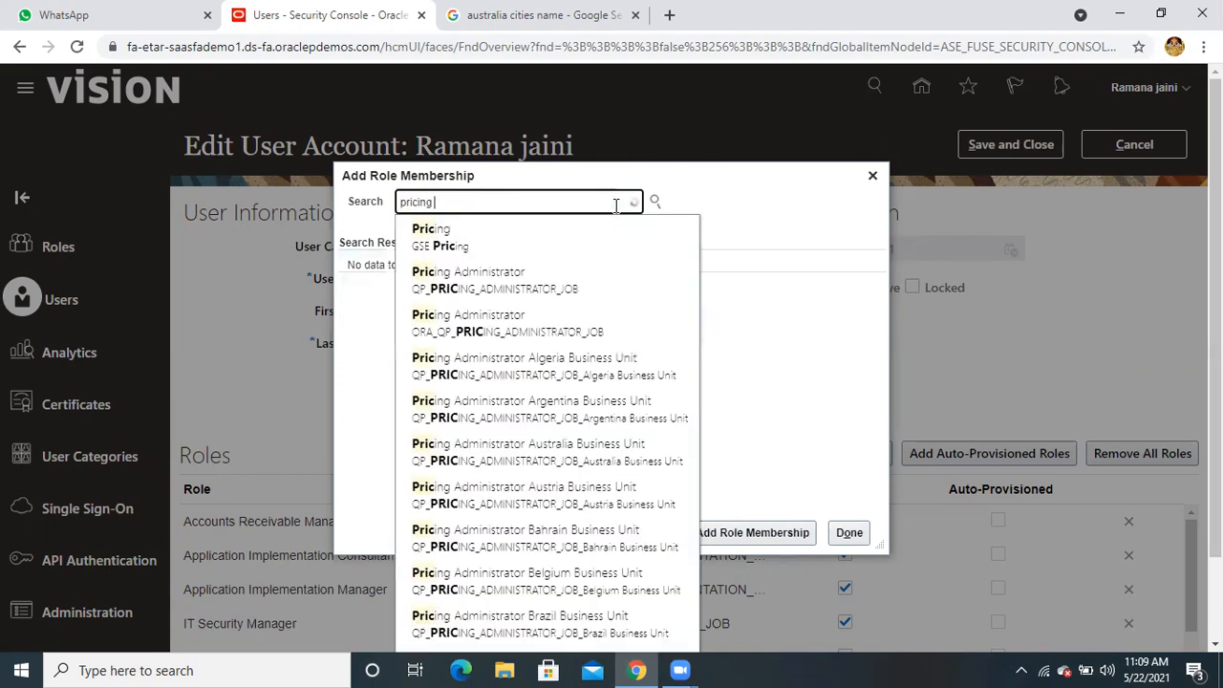
type(" a")
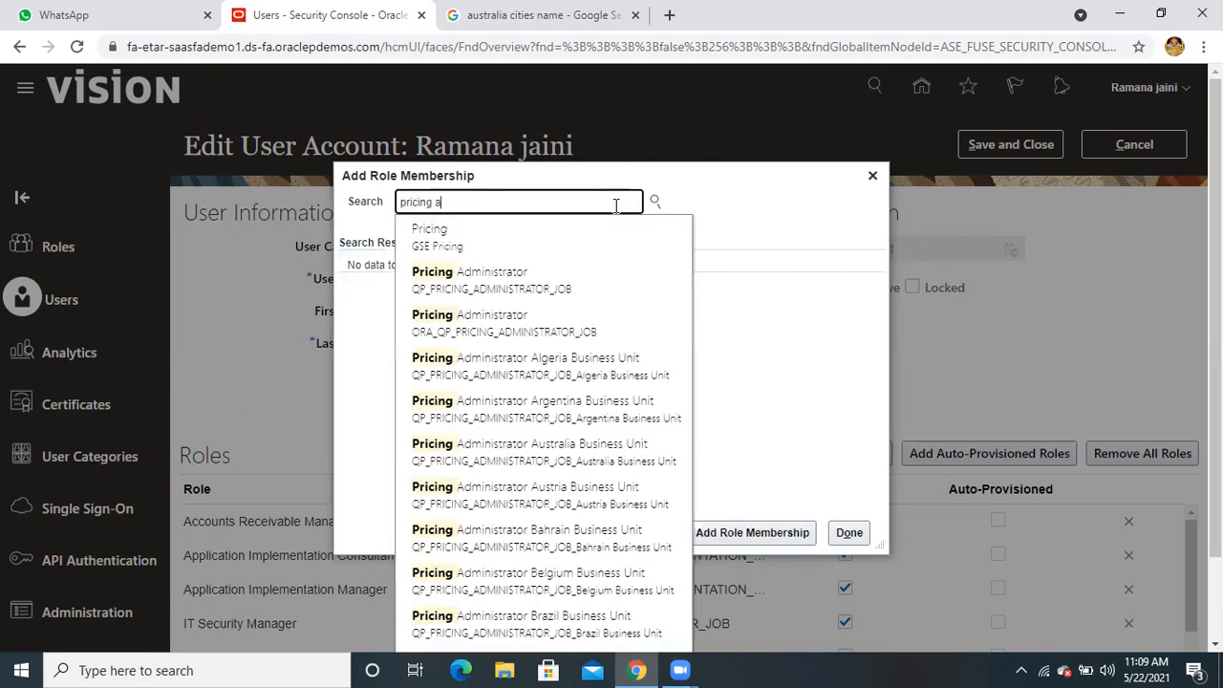
type("na")
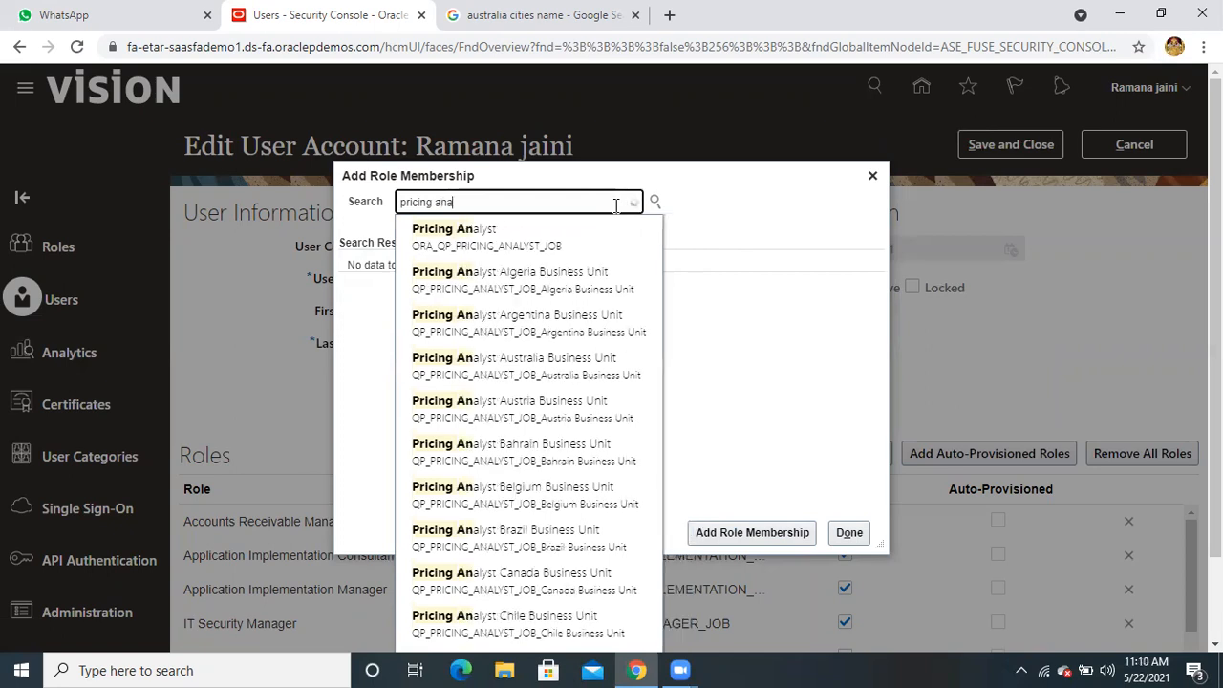
left_click(567, 239)
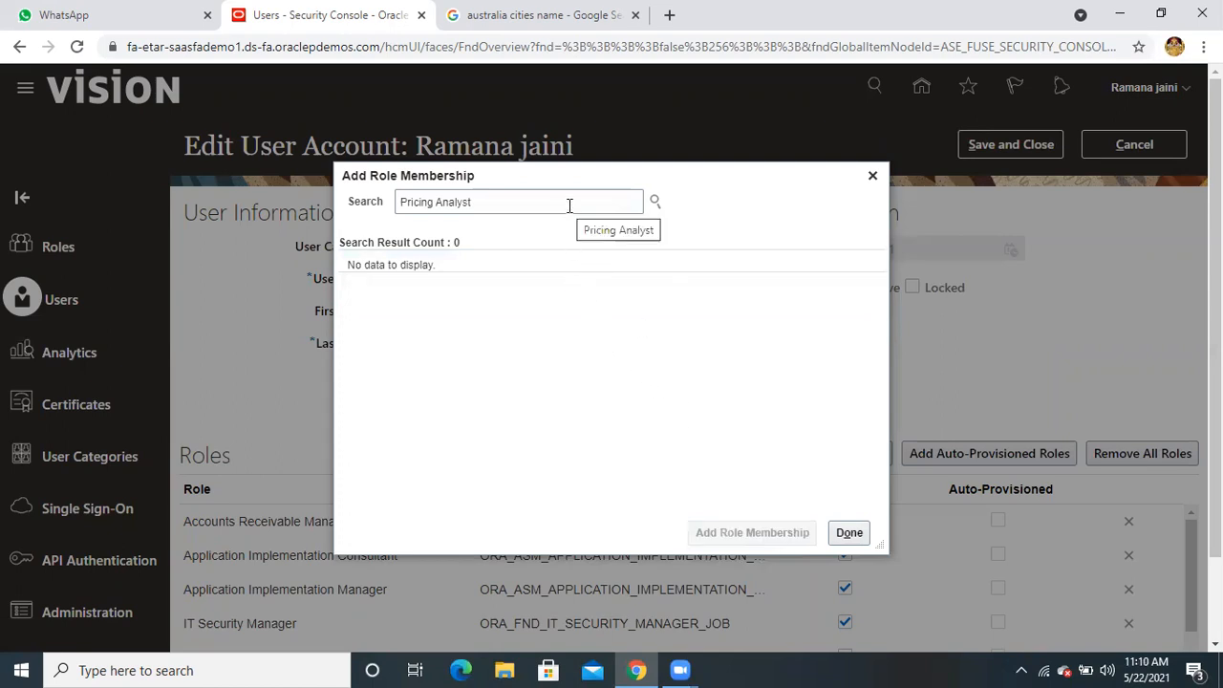
double_click(468, 201)
type("admini")
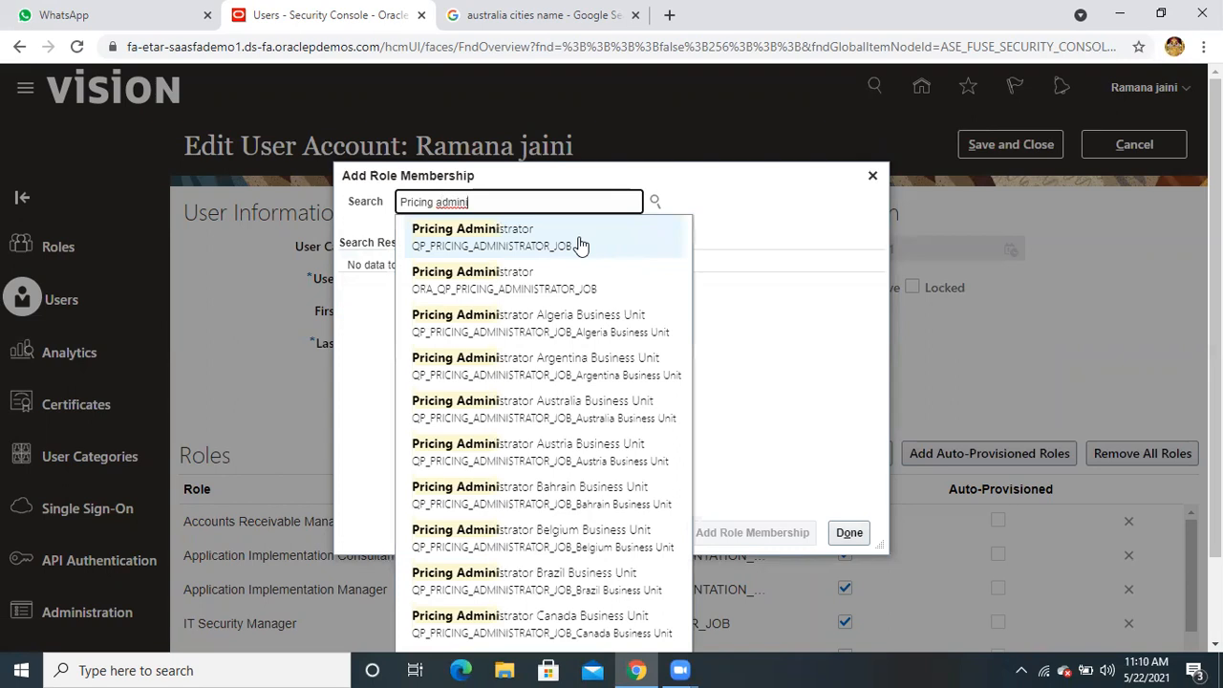
left_click(540, 283)
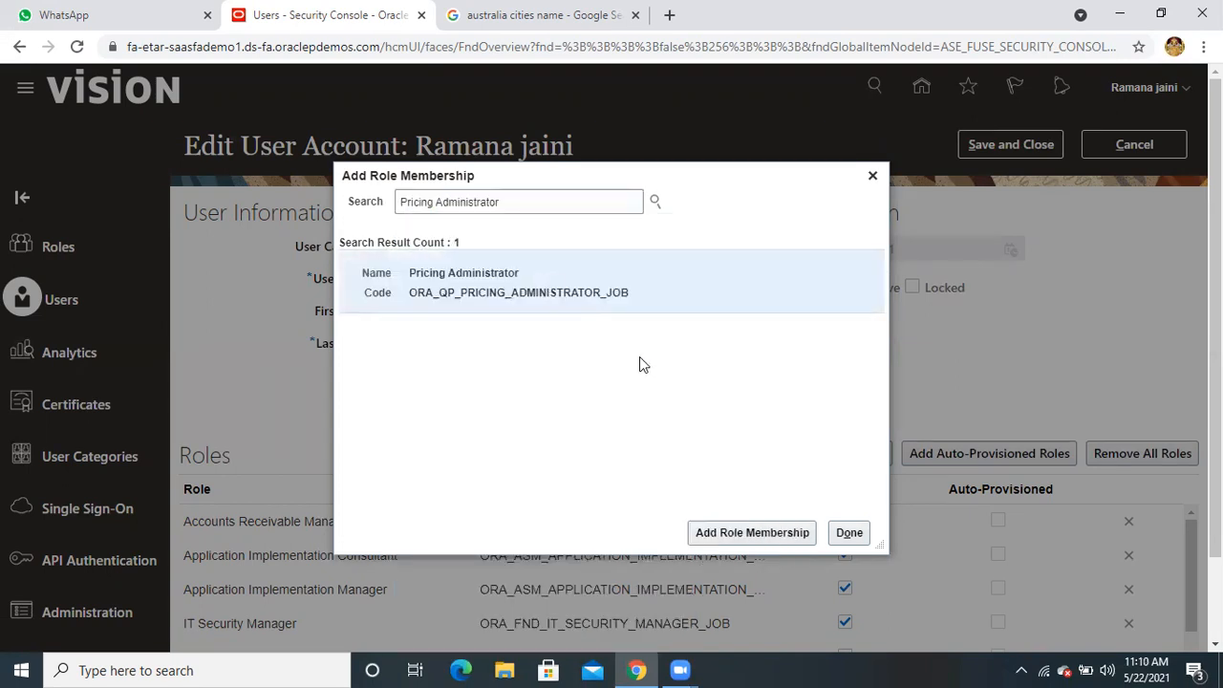
left_click(748, 531)
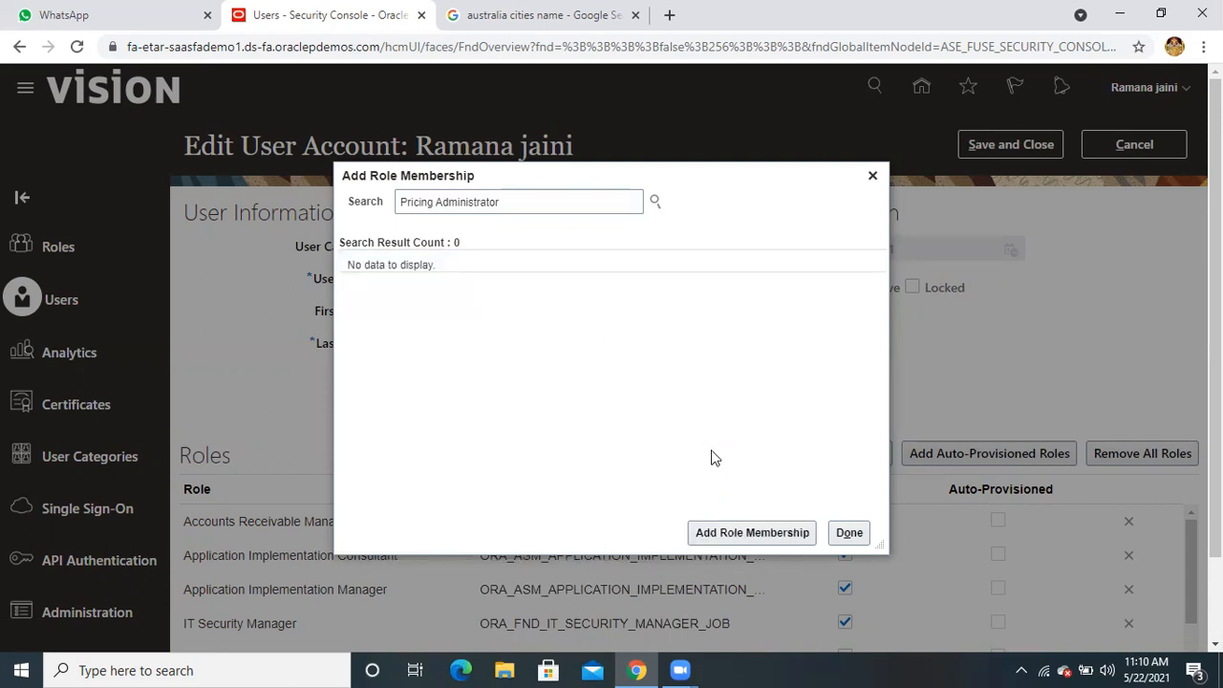
Search for Pricing Manager and add it to the user's roles
double_click(489, 203)
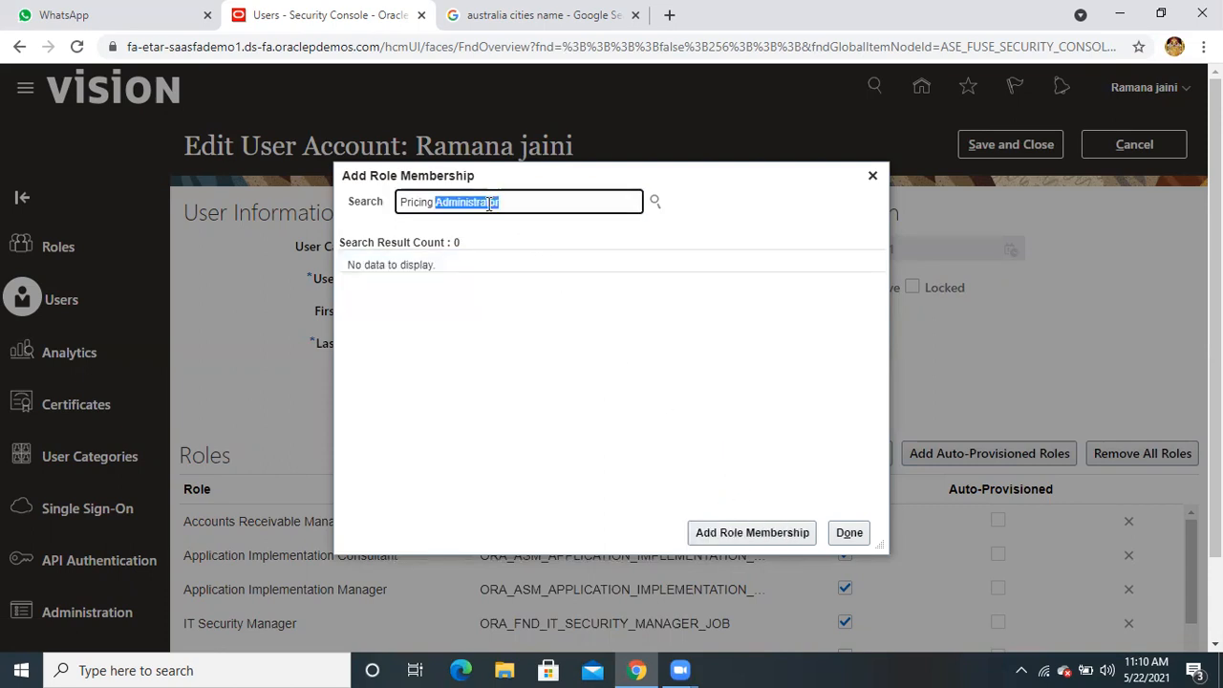
type("manag")
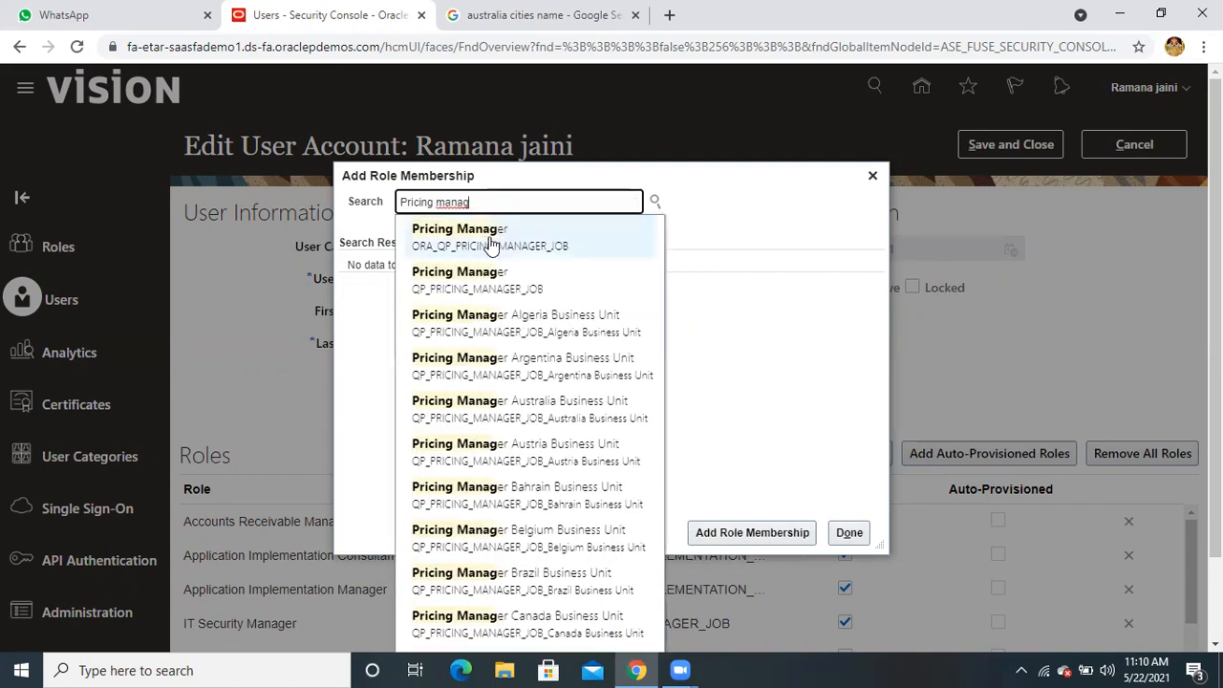
left_click(491, 237)
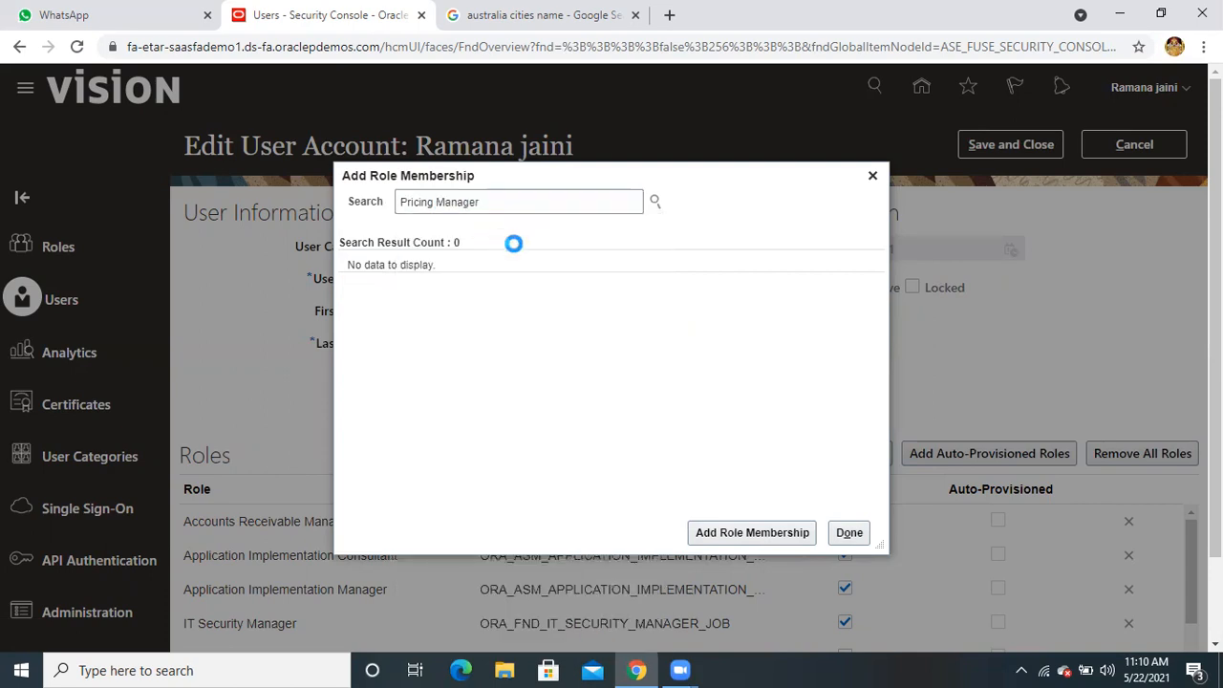
left_click(753, 533)
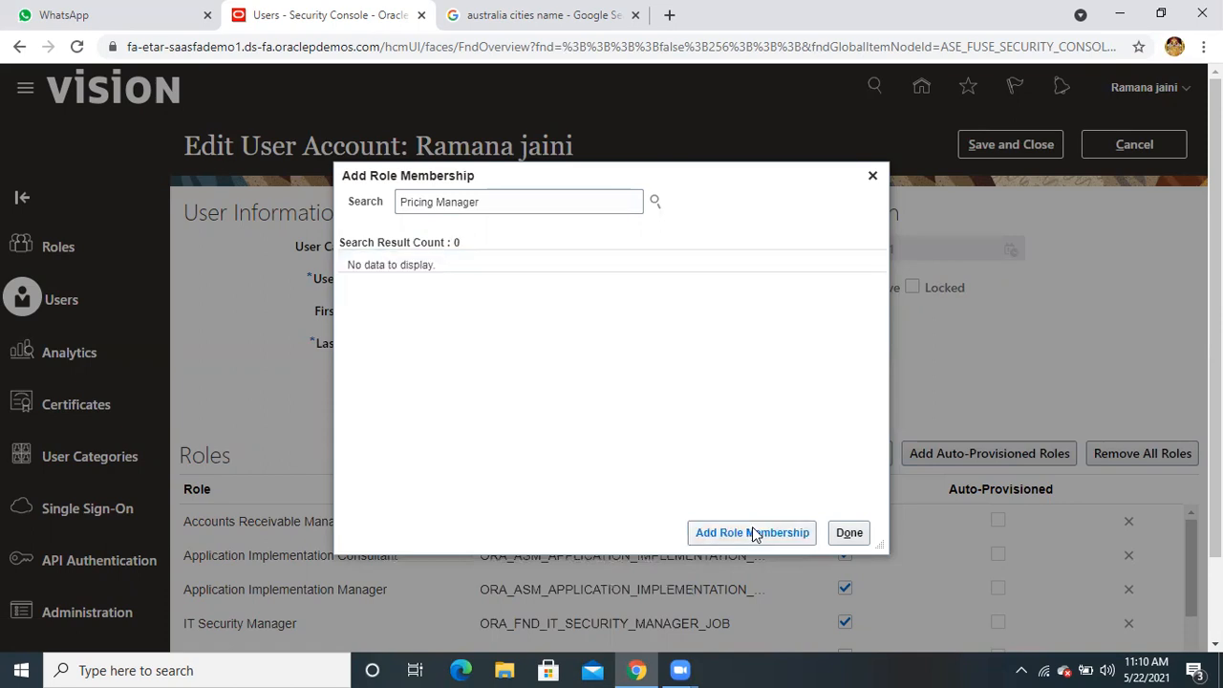
Try 'Pricing entry', then trim the search back to 'Pricing' and browse its suggestions
double_click(513, 208)
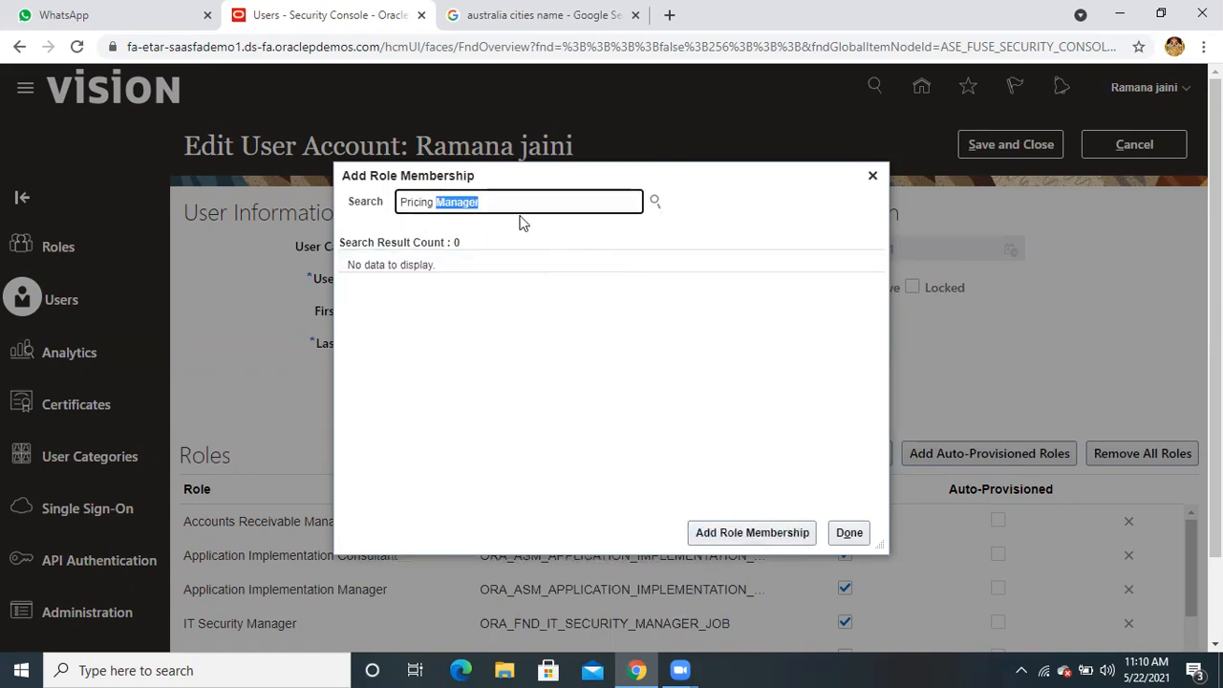
type("entry")
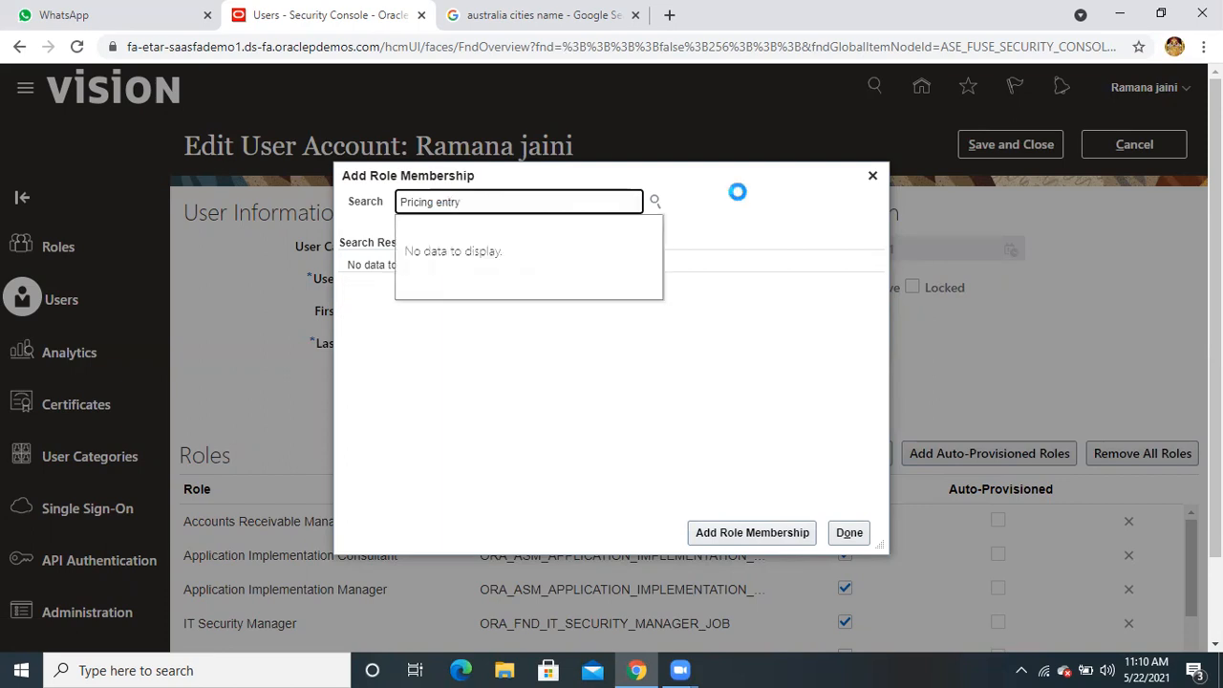
key("BackSpace")
key("BackSpace")
key("BackSpace")
key("BackSpace")
key("BackSpace")
key("BackSpace")
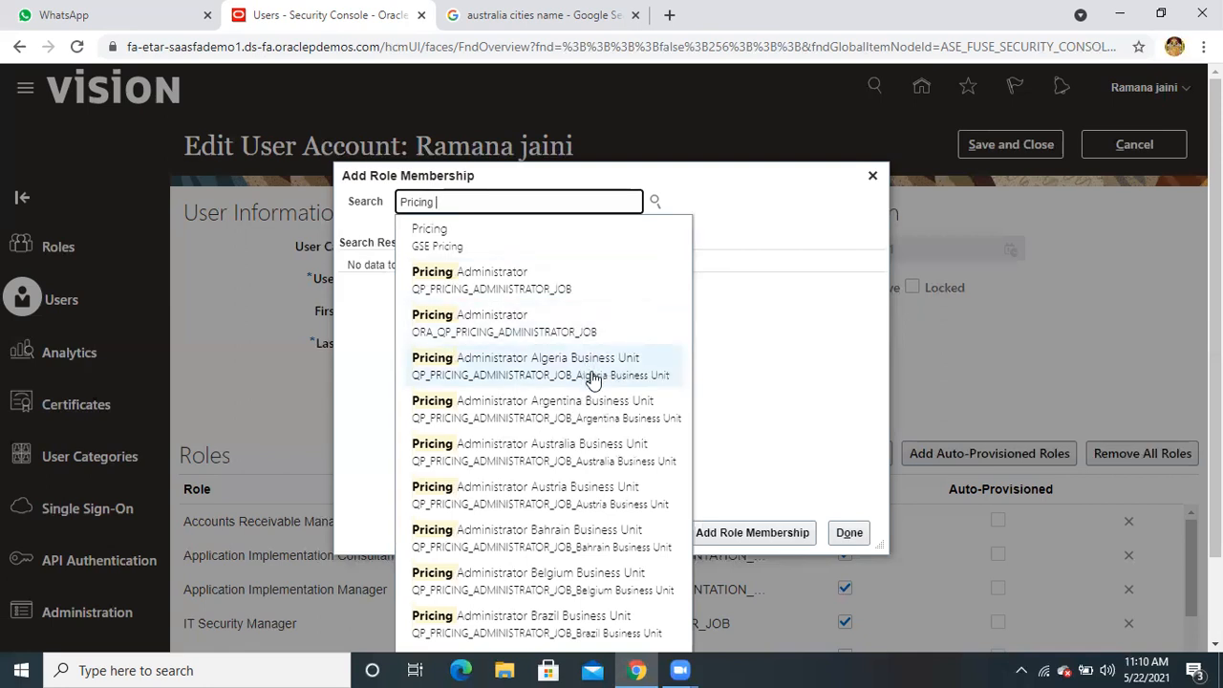
scroll(590, 382, "down", 1)
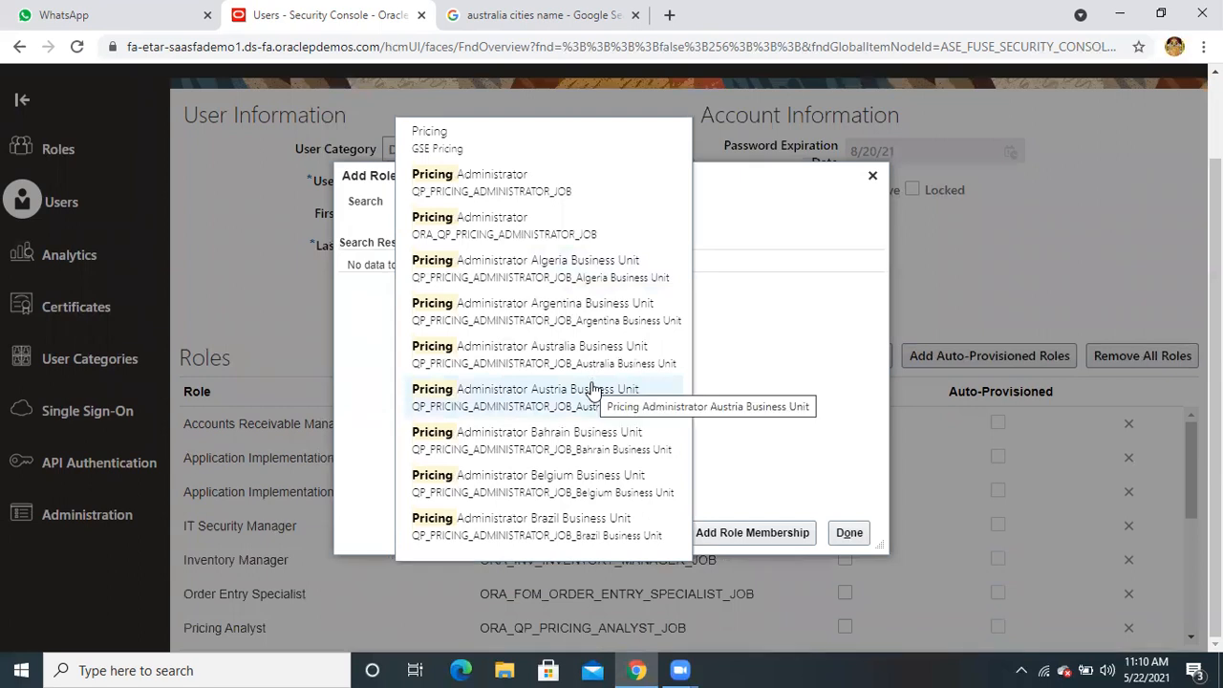
scroll(593, 387, "up", 1)
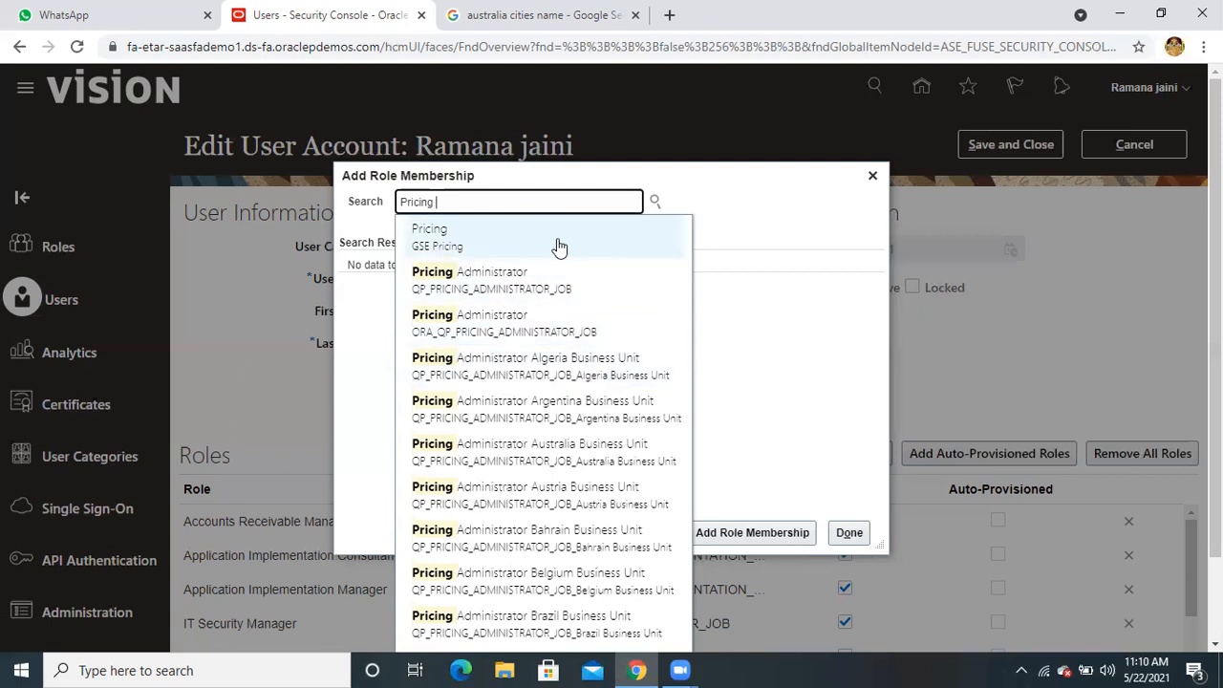
key("ctrl+a")
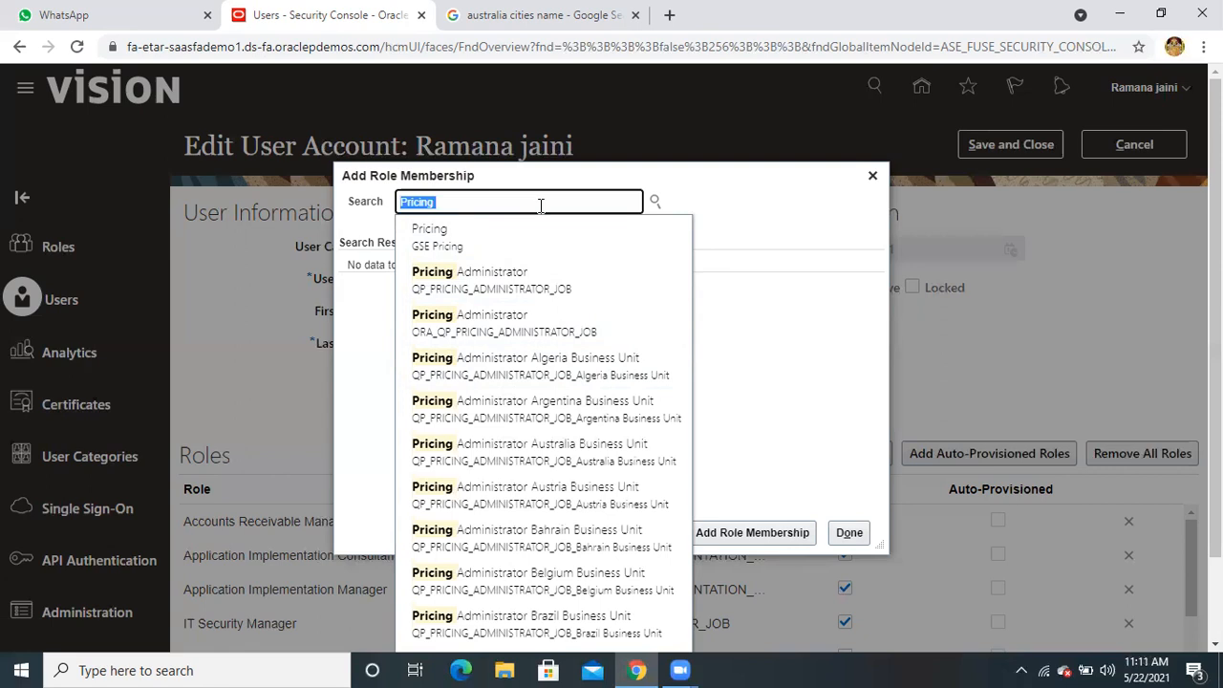
Search 'inven' and add the Inventory ManagerCopy role to the user
type("inven")
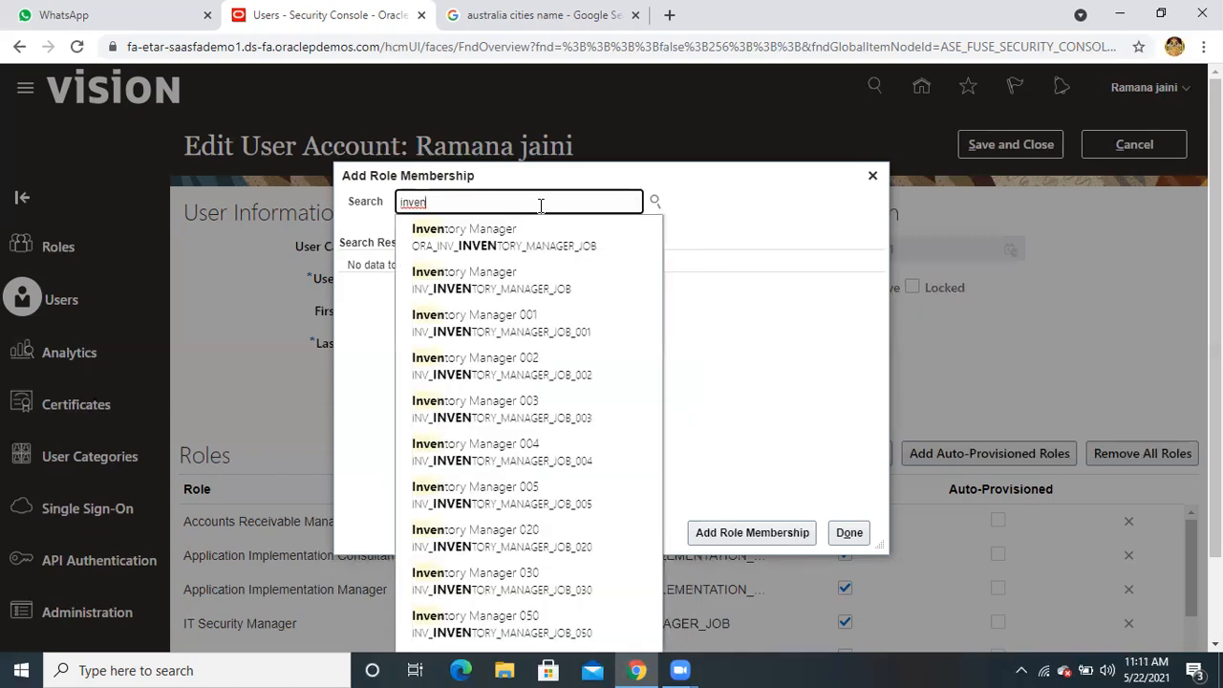
left_click(534, 238)
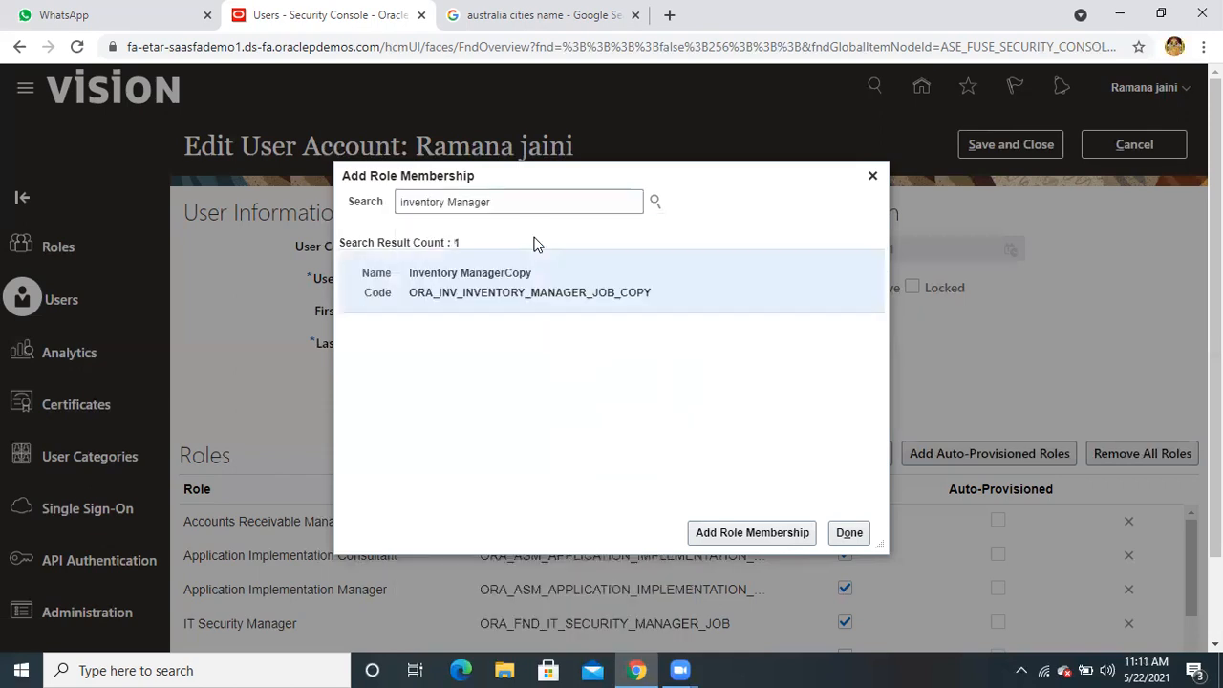
left_click(737, 537)
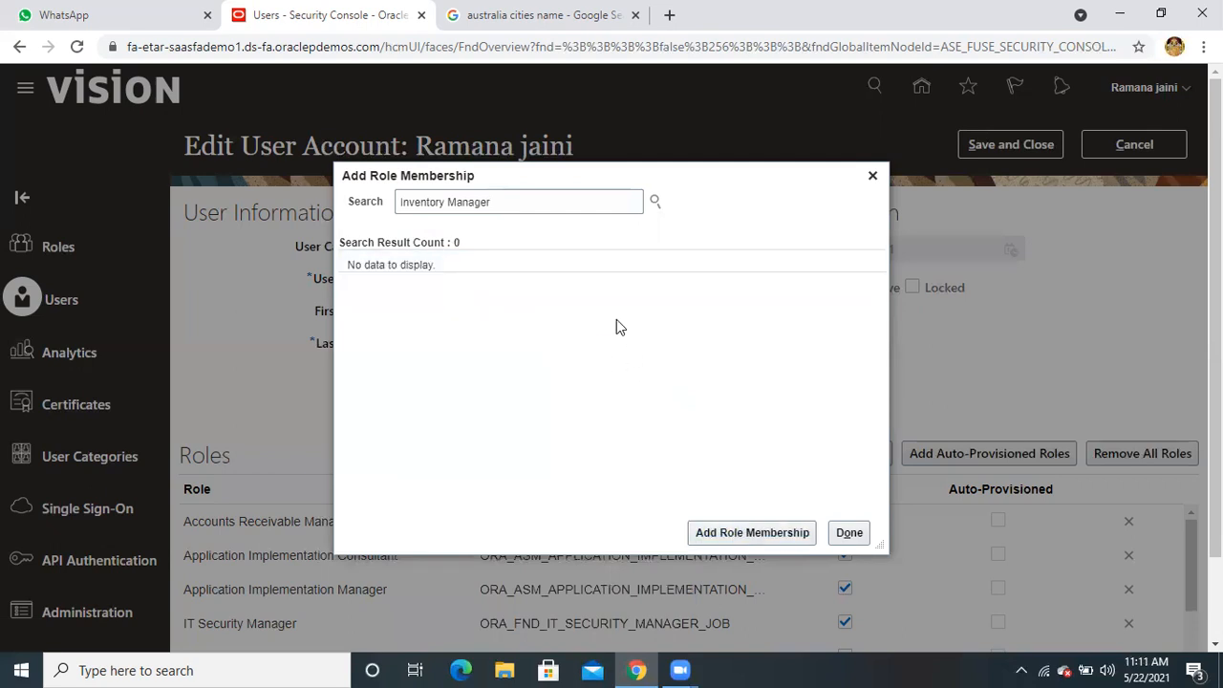
Replace the role search text with 'product' to list Product roles
double_click(484, 203)
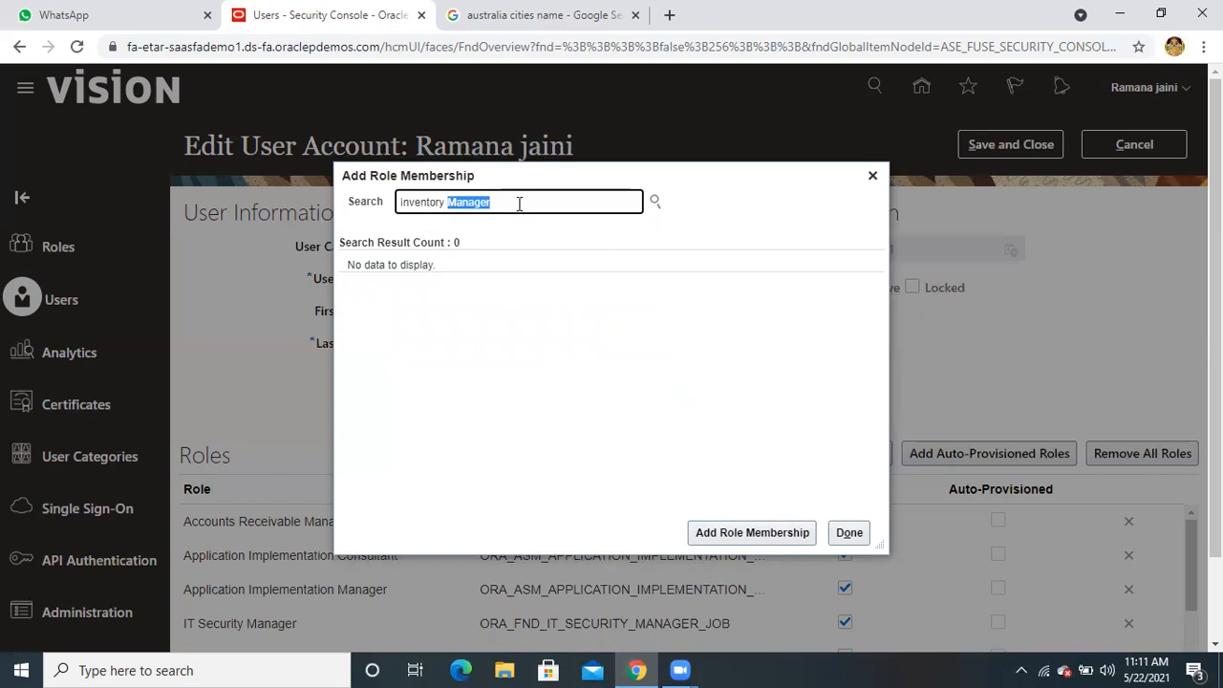
triple_click(481, 204)
type("product")
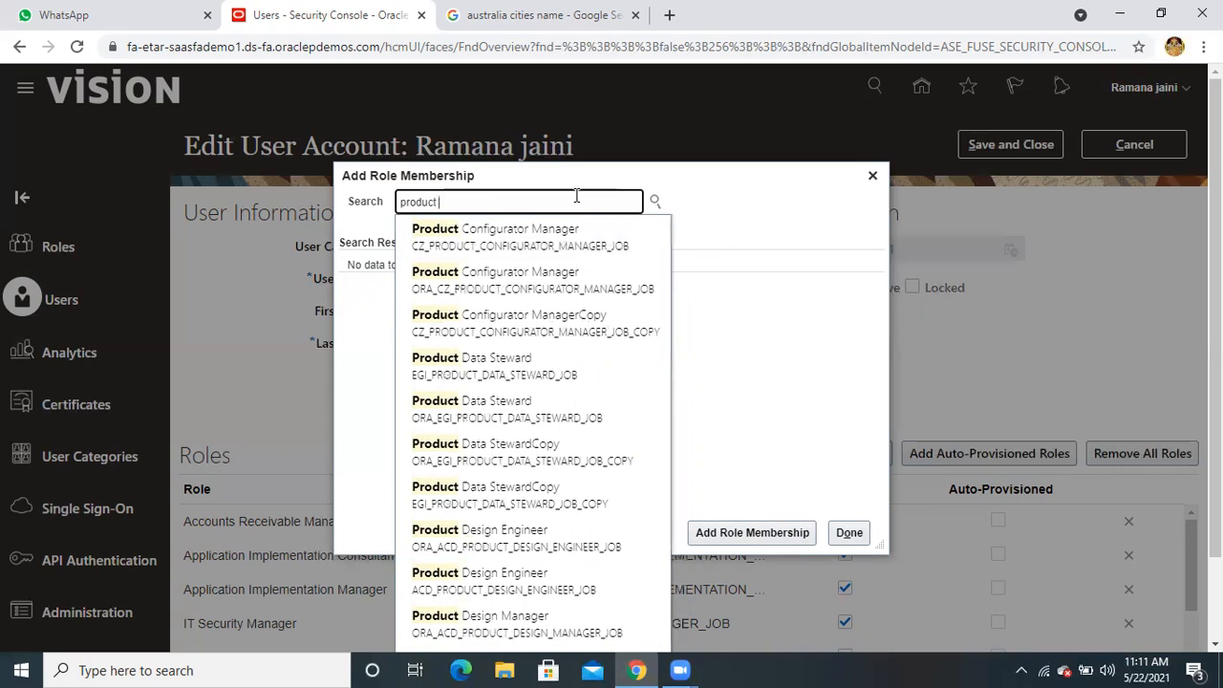
Find Product Data Steward in the role search and add it to the user
left_click(475, 362)
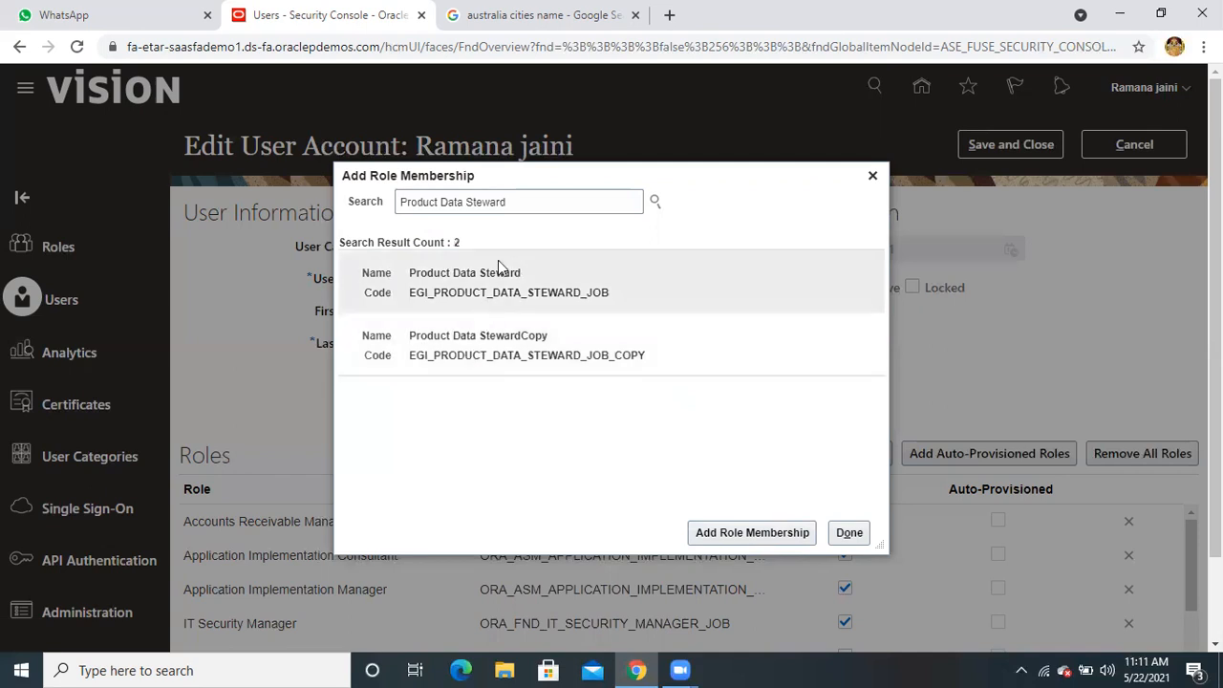
left_click(521, 201)
key("BackSpace")
key("BackSpace")
key("BackSpace")
key("BackSpace")
key("BackSpace")
key("BackSpace")
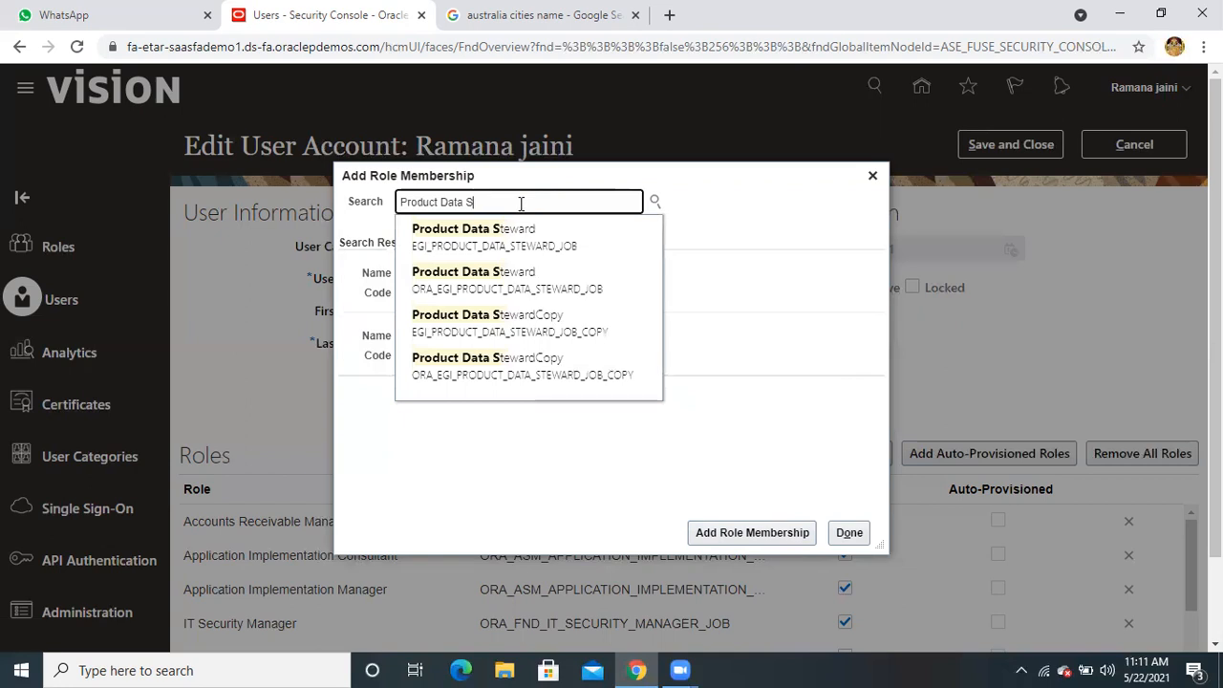
left_click(520, 286)
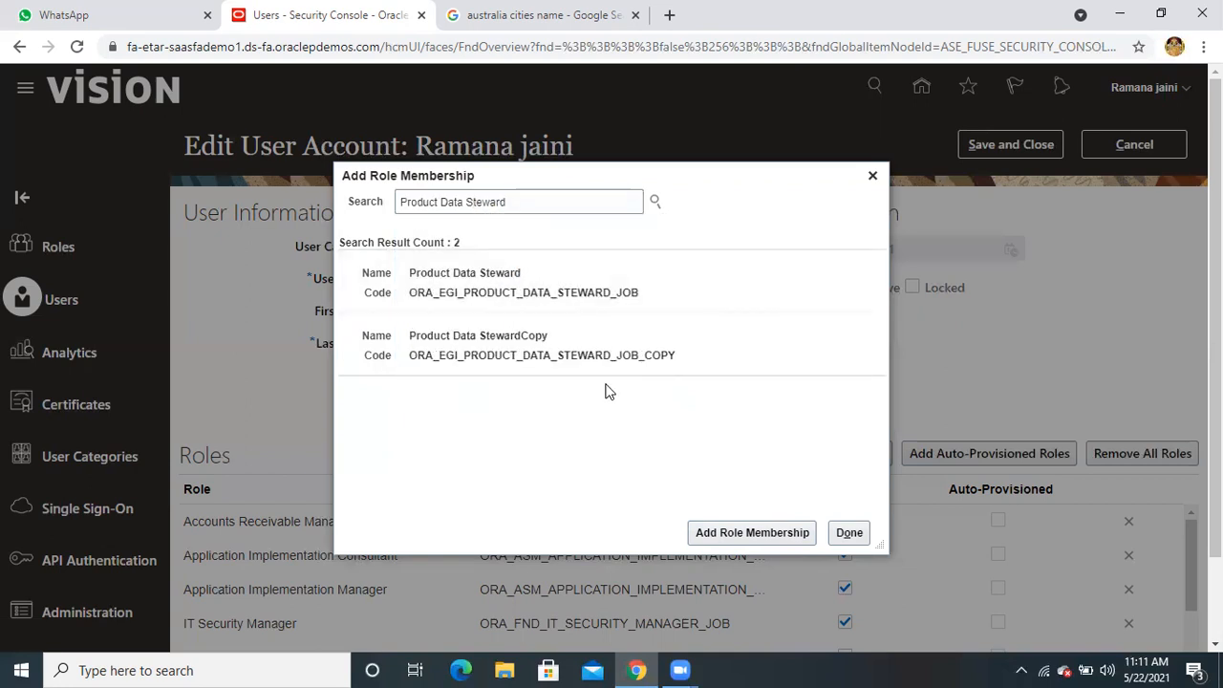
left_click(557, 289)
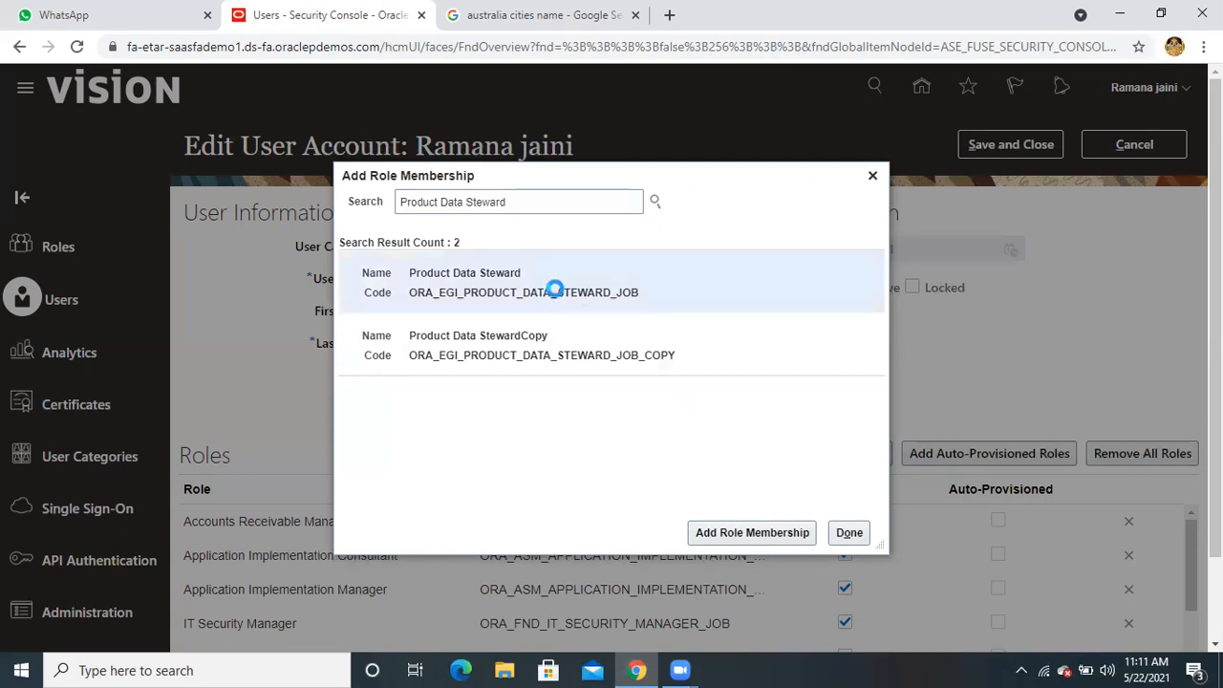
left_click(750, 532)
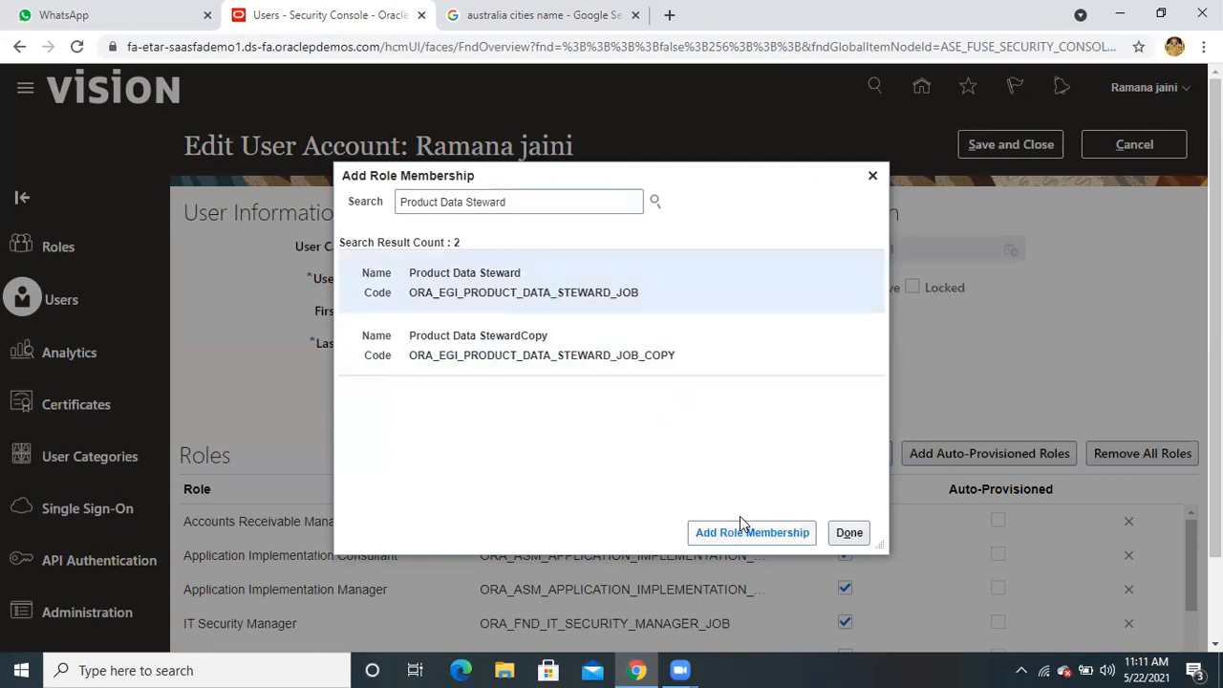
Change the search to Product manager and add the Product Manager role
left_click(514, 197)
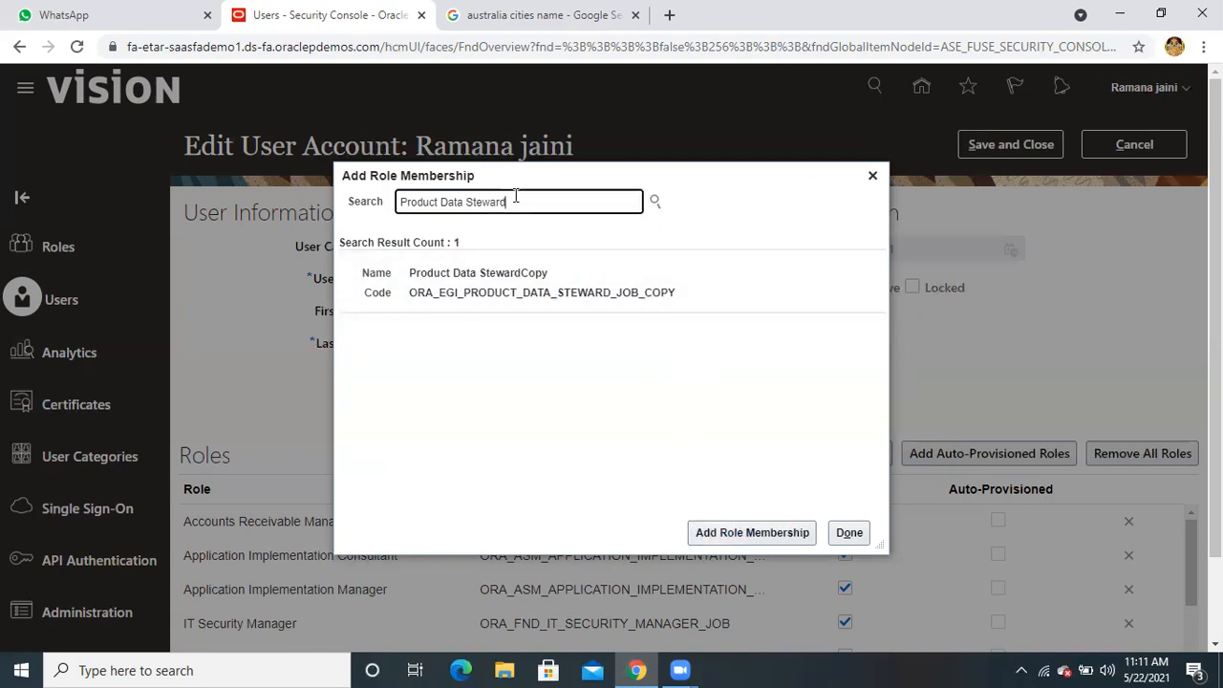
key("BackSpace")
key("BackSpace")
key("BackSpace")
key("BackSpace")
key("BackSpace")
key("BackSpace")
key("BackSpace")
key("BackSpace")
key("BackSpace")
key("BackSpace")
key("BackSpace")
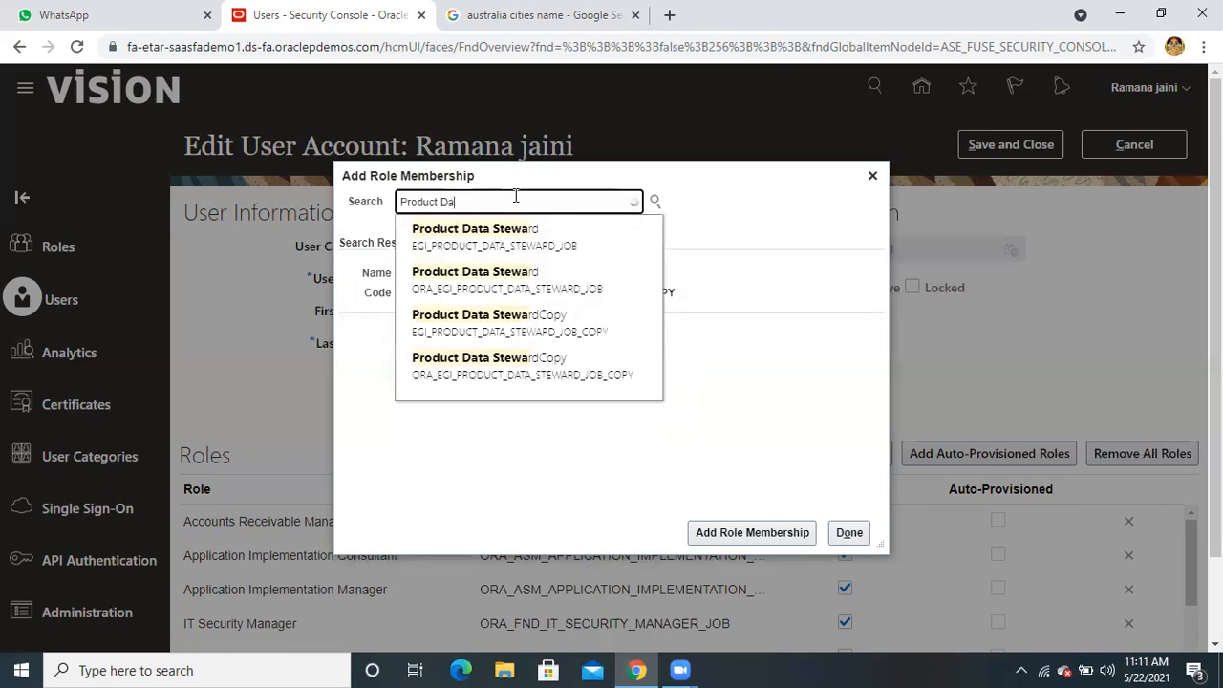
key("BackSpace")
type("m")
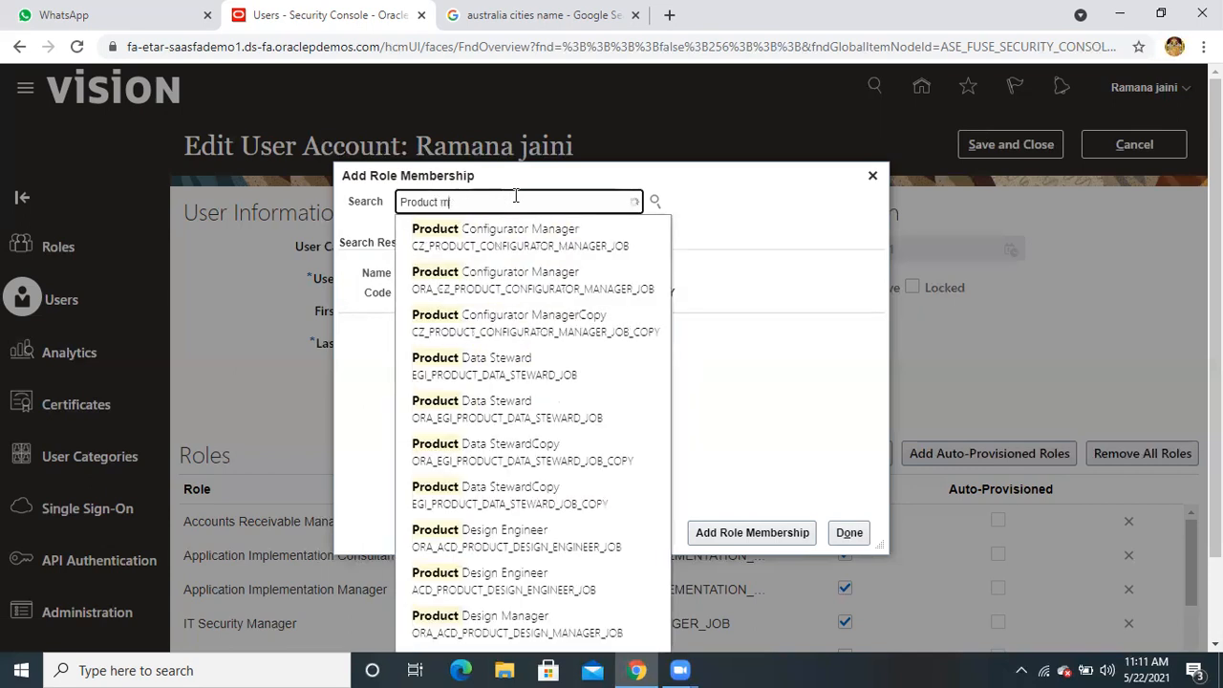
type("anager")
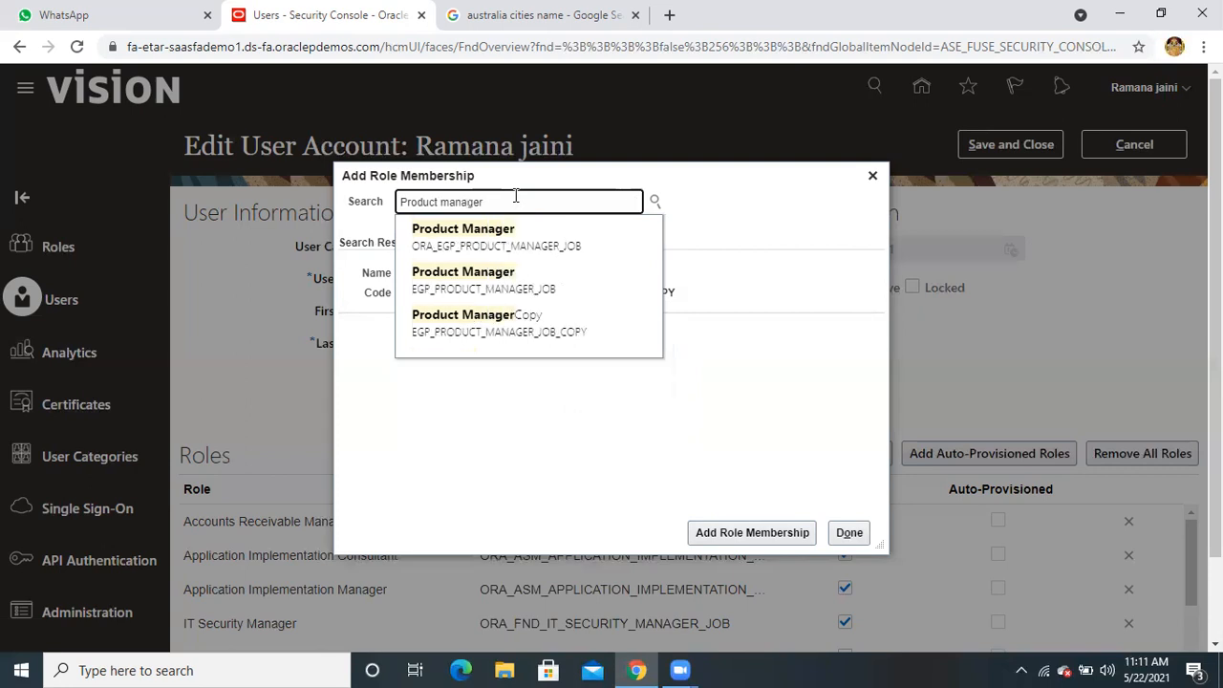
left_click(509, 246)
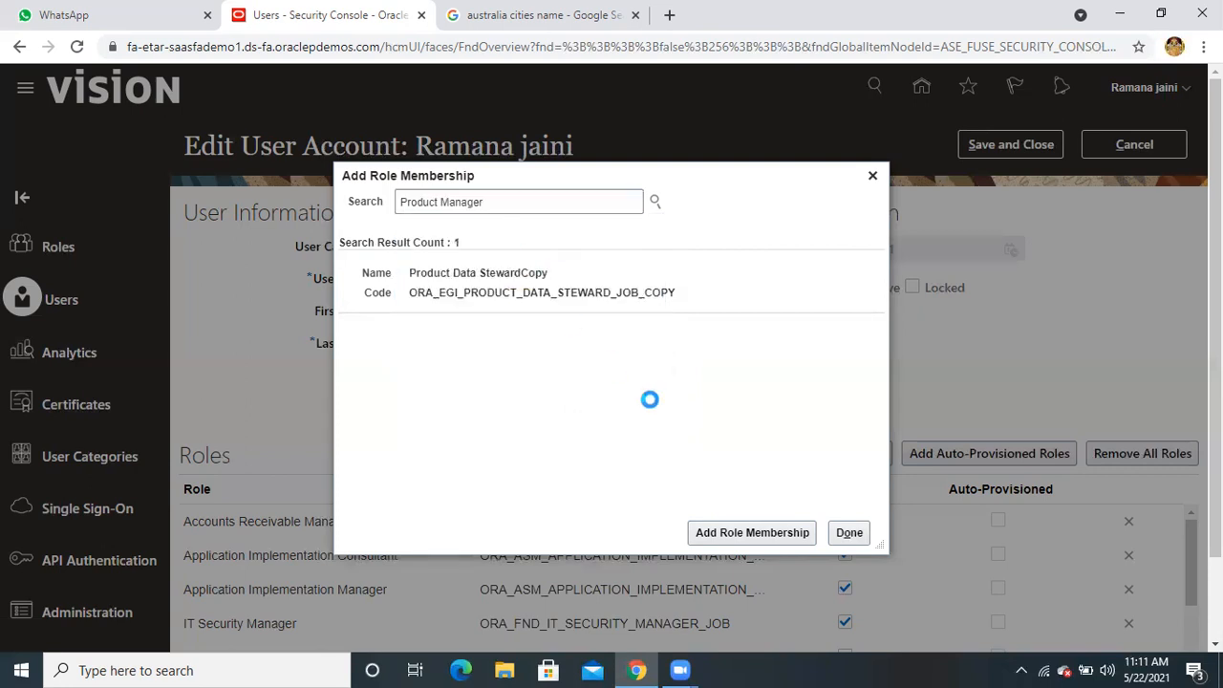
left_click(732, 532)
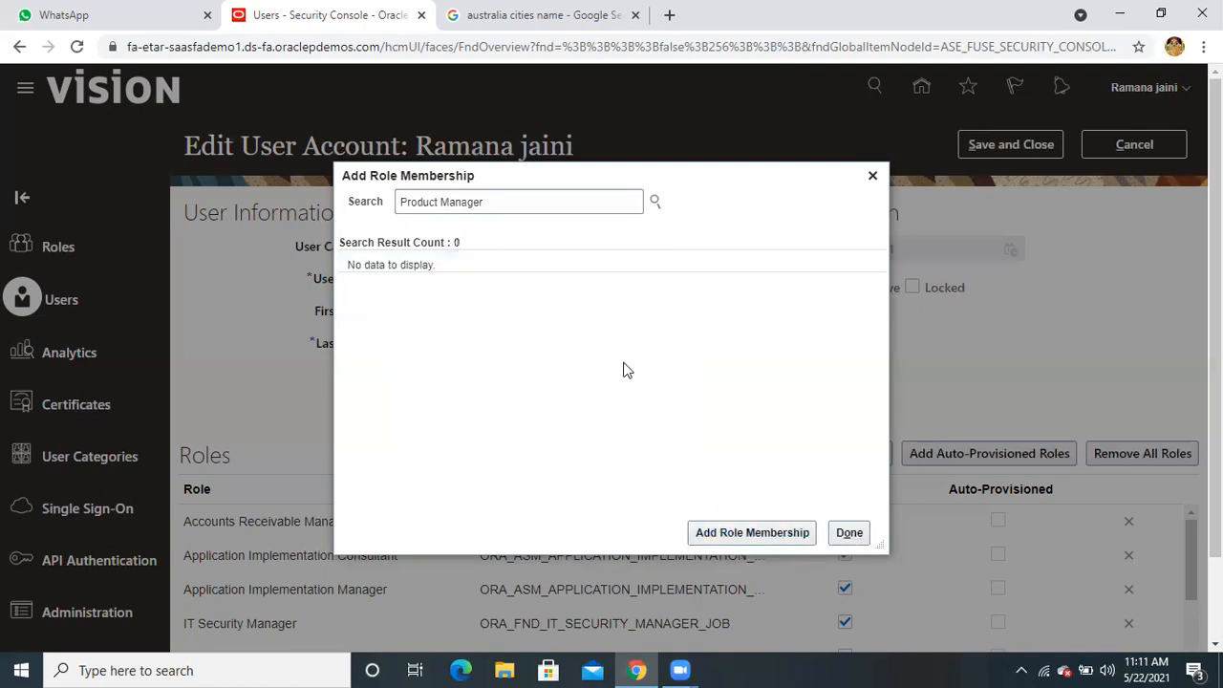
Cut the role search back to 'Product' and browse the suggestion list
left_click(493, 202)
key("BackSpace")
key("BackSpace")
key("BackSpace")
key("BackSpace")
key("BackSpace")
key("BackSpace")
key("BackSpace")
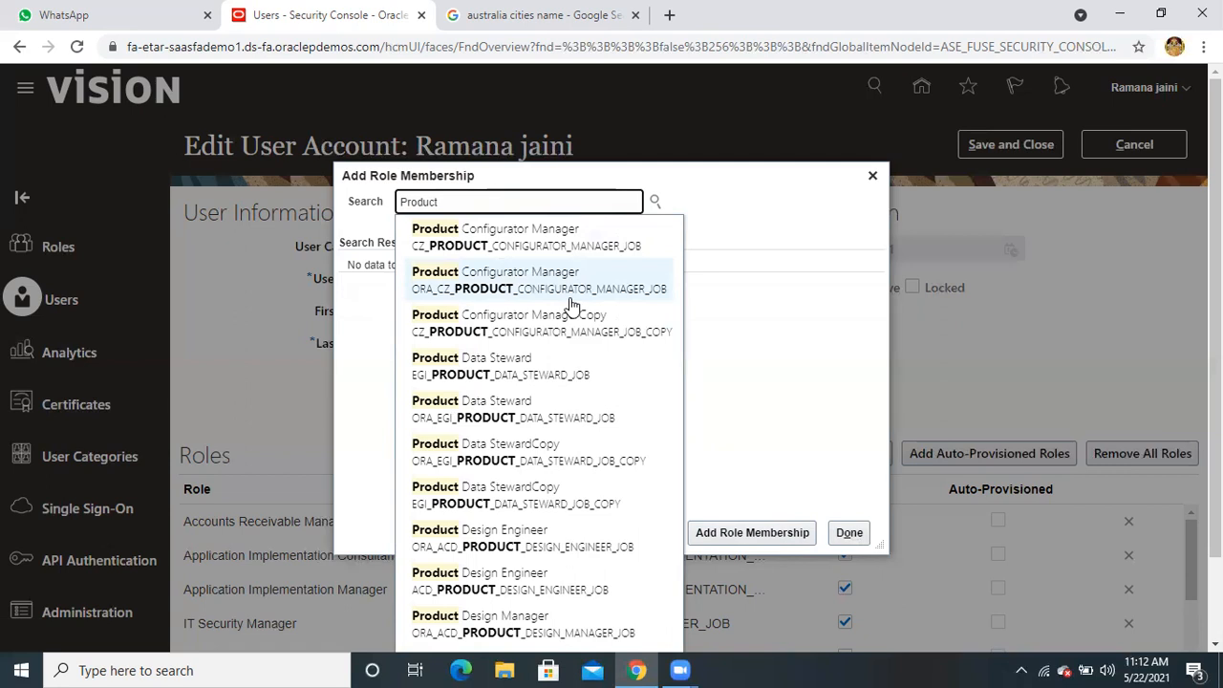
scroll(578, 451, "down", 1)
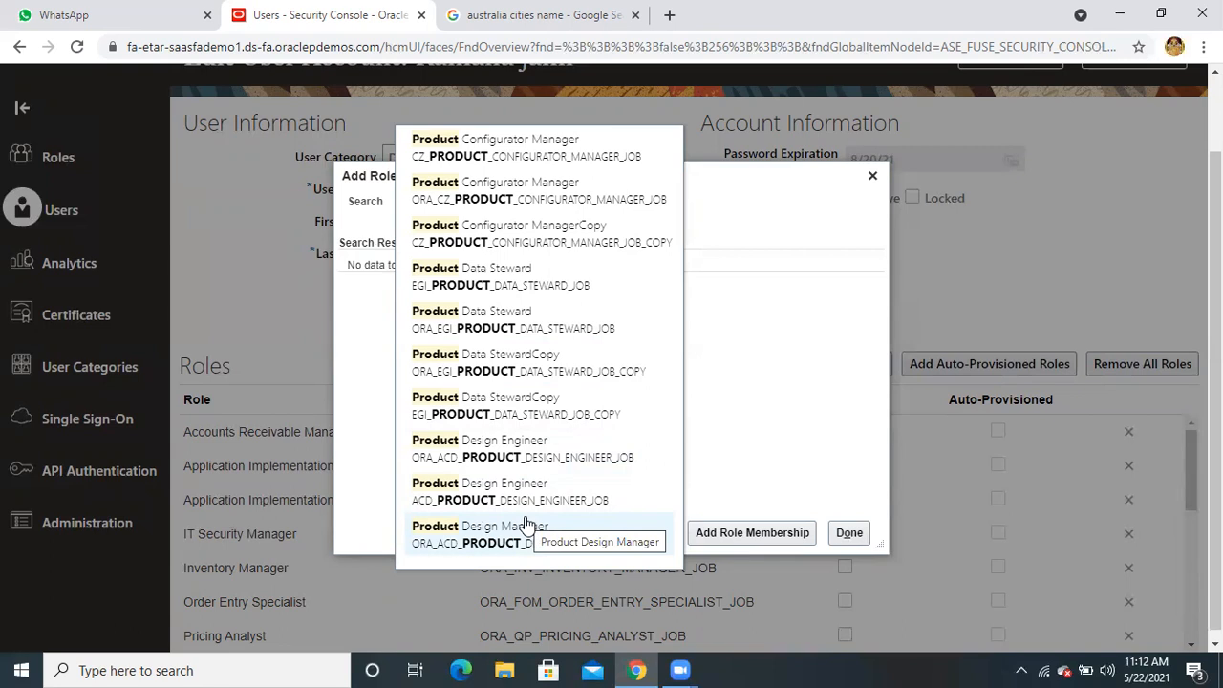
scroll(545, 469, "up", 1)
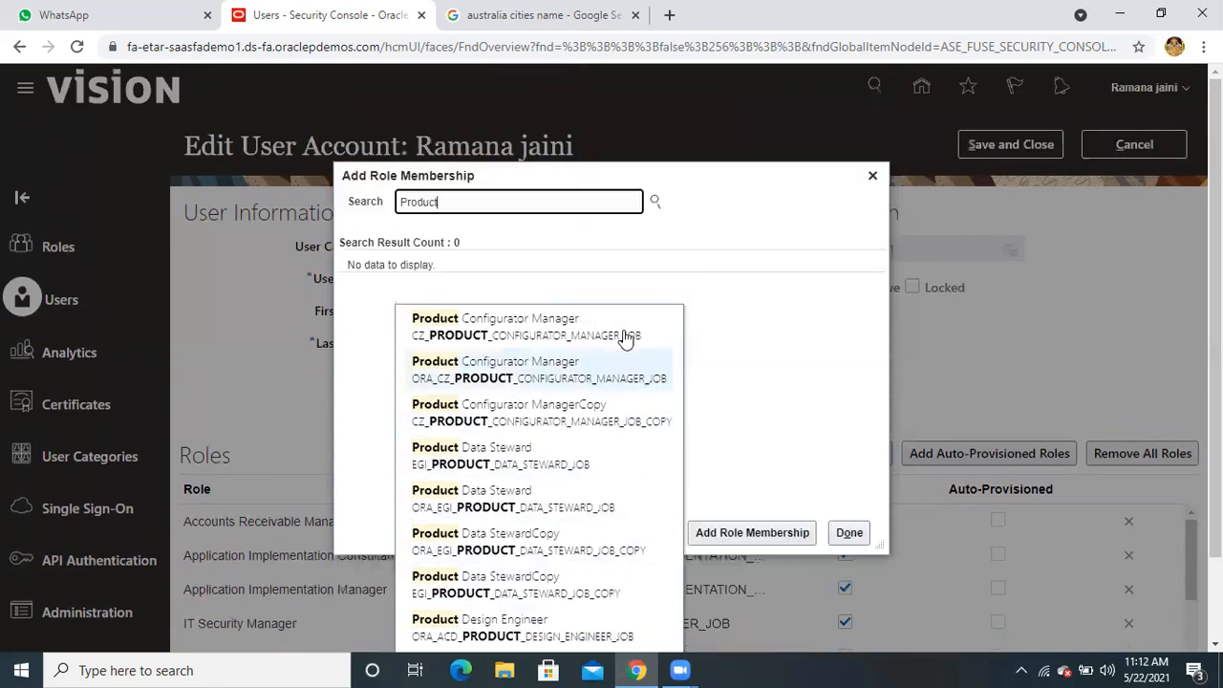
Search roles for 'inventory', trying and removing an 'adm' suffix
double_click(564, 196)
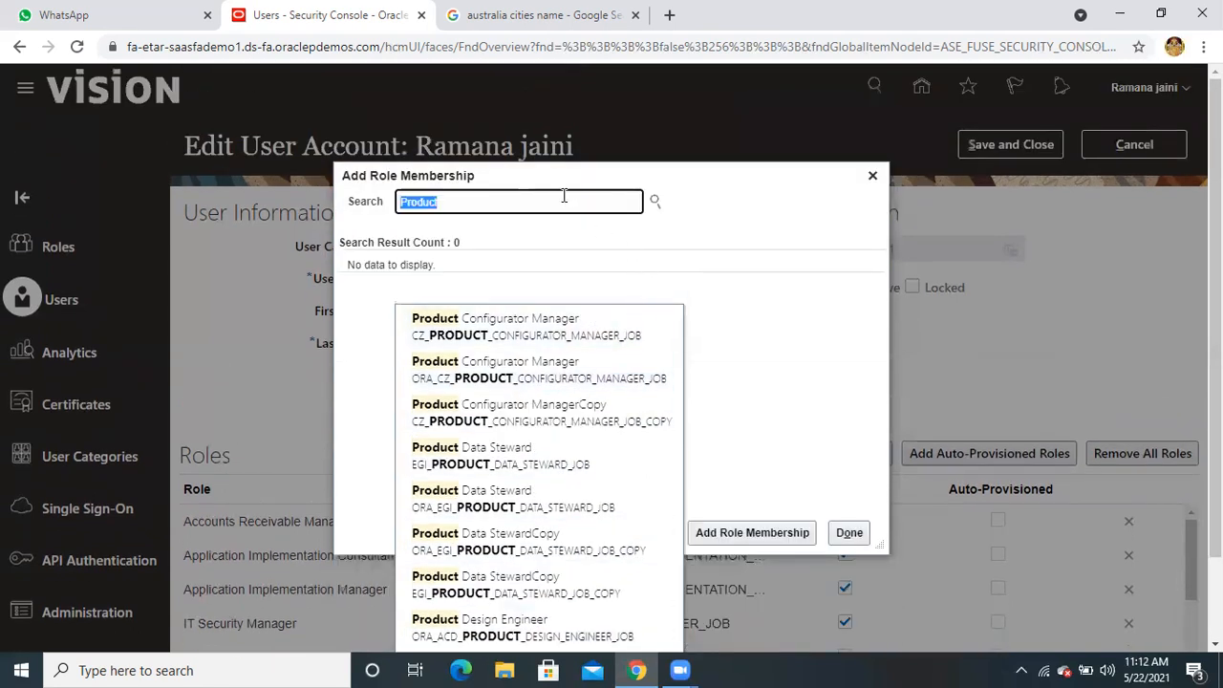
type("inve")
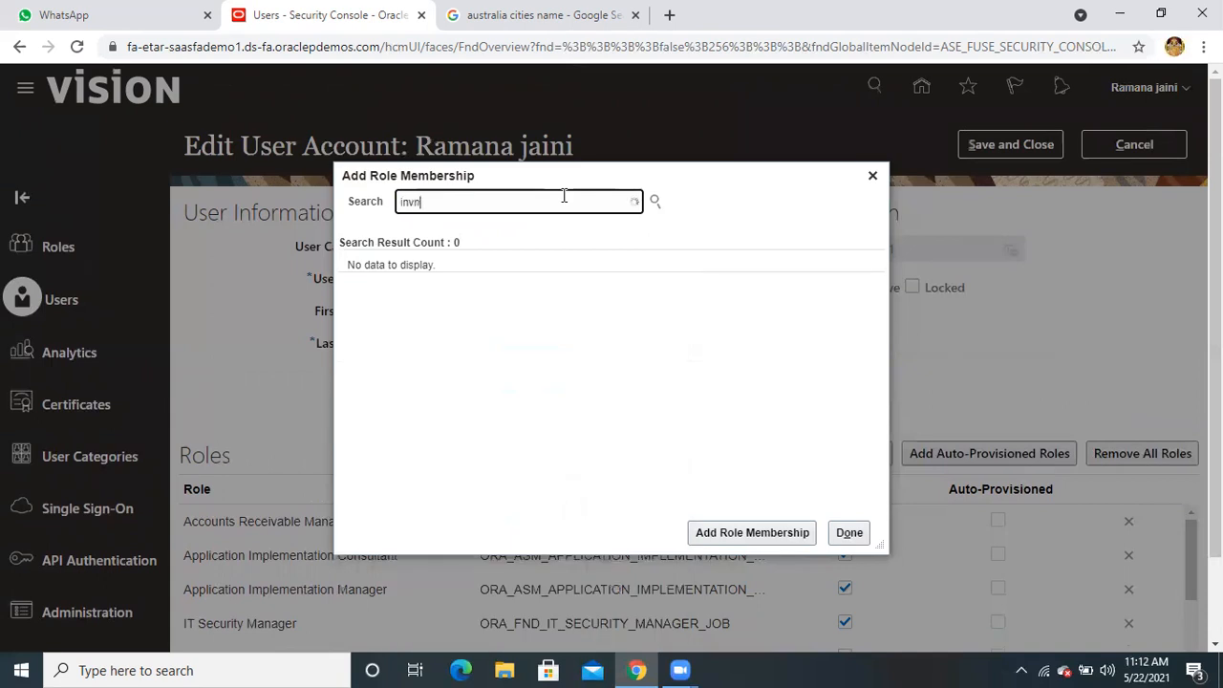
type("ntory")
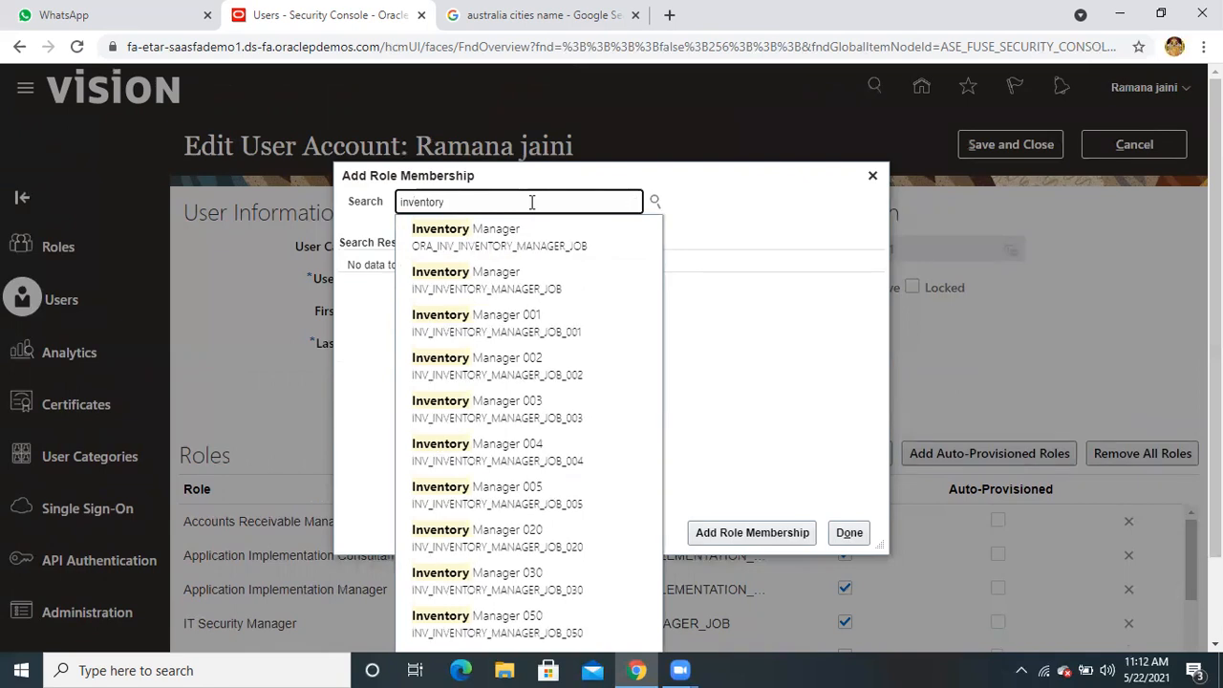
type("admi")
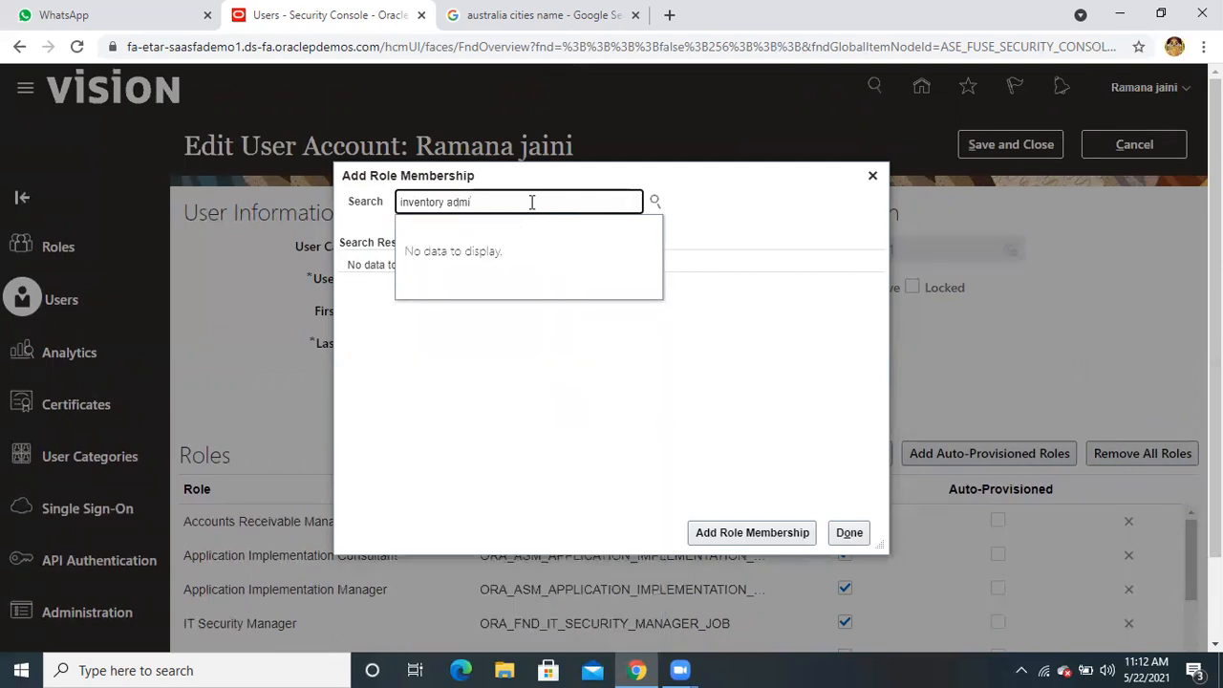
key("BackSpace")
key("BackSpace")
key("BackSpace")
key("BackSpace")
key("BackSpace")
key("BackSpace")
key("BackSpace")
key("BackSpace")
key("BackSpace")
key("BackSpace")
key("BackSpace")
key("BackSpace")
key("BackSpace")
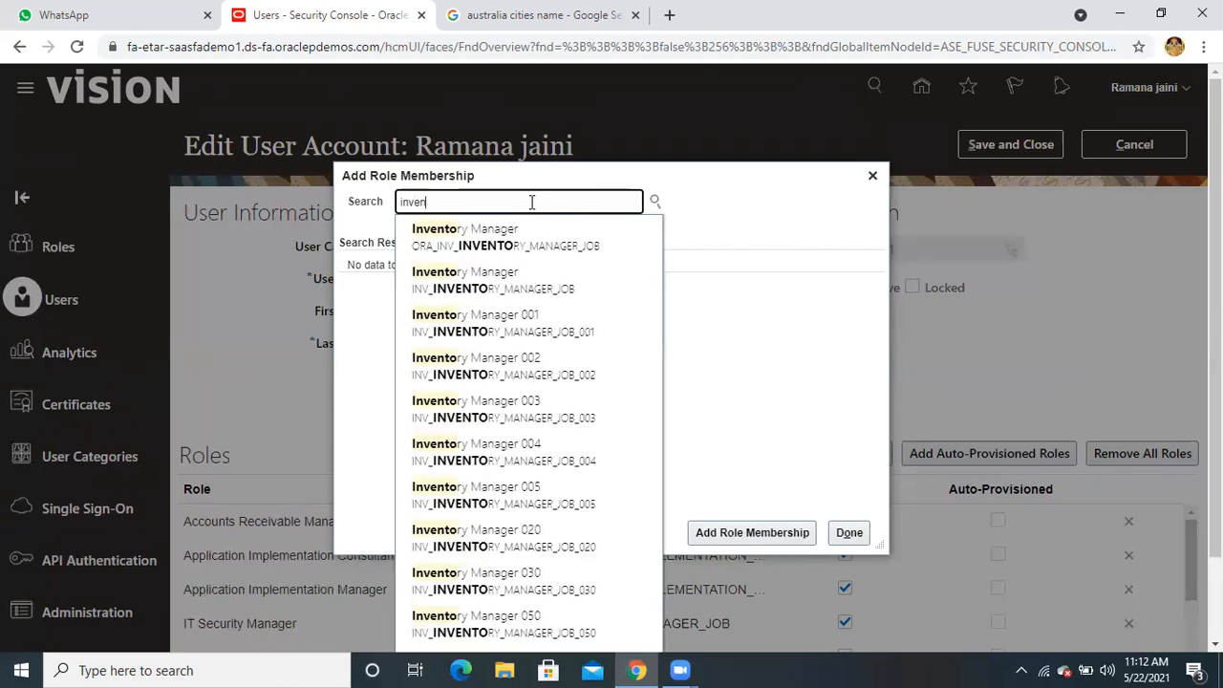
Search 'receiving' and add the Receiving AgentCopy role to the user
type("re")
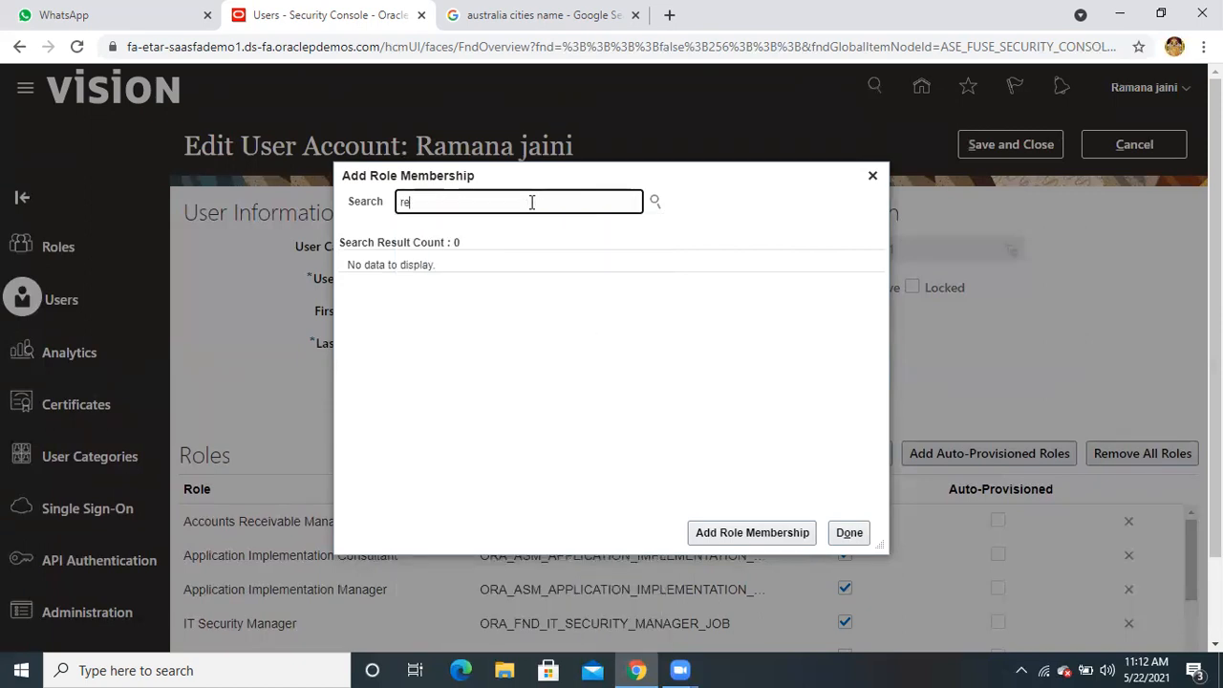
type("ceiving")
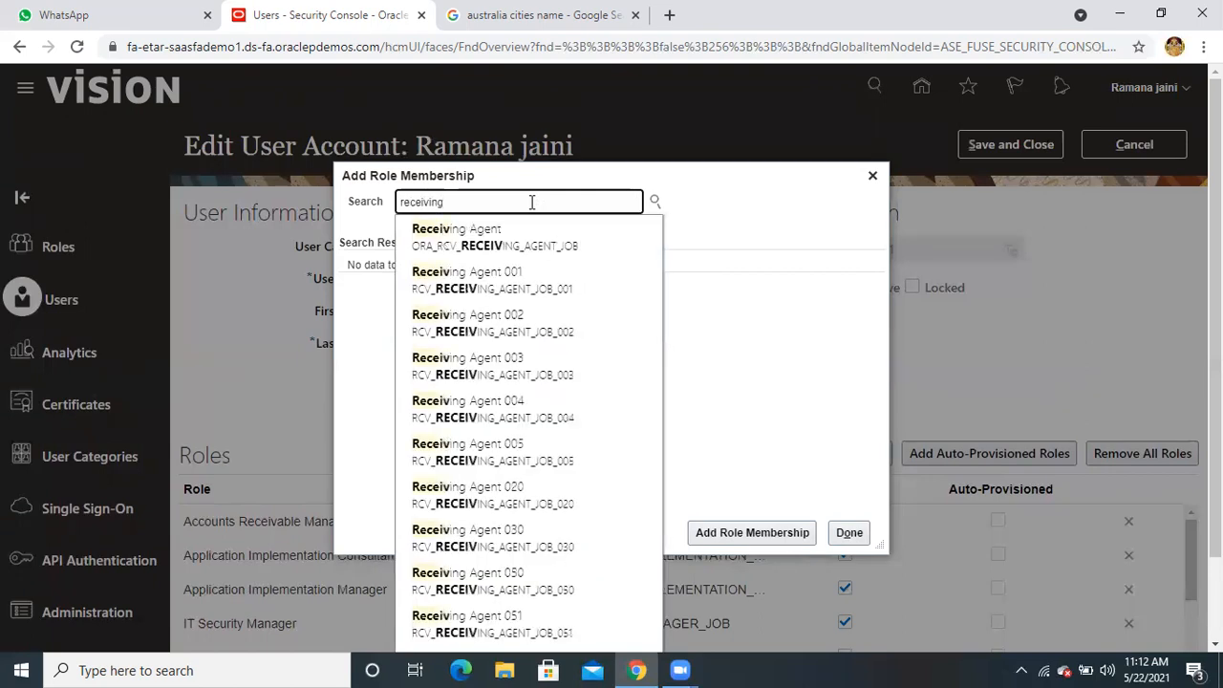
left_click(522, 244)
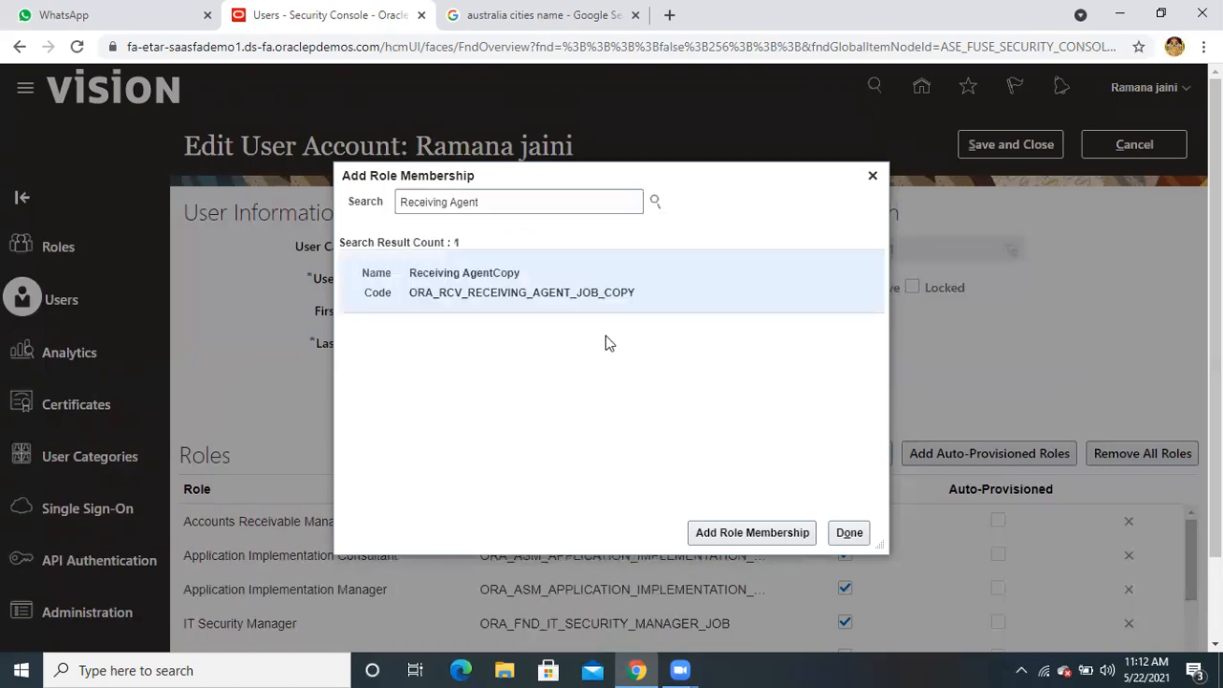
left_click(750, 546)
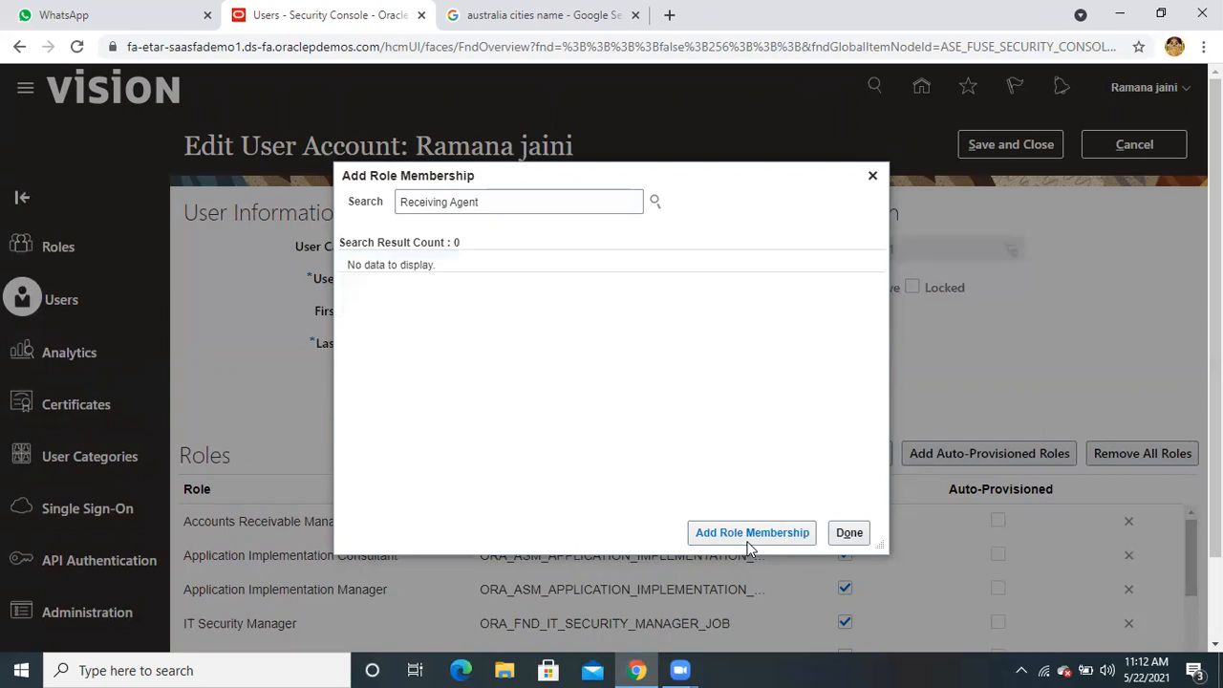
left_click(519, 200)
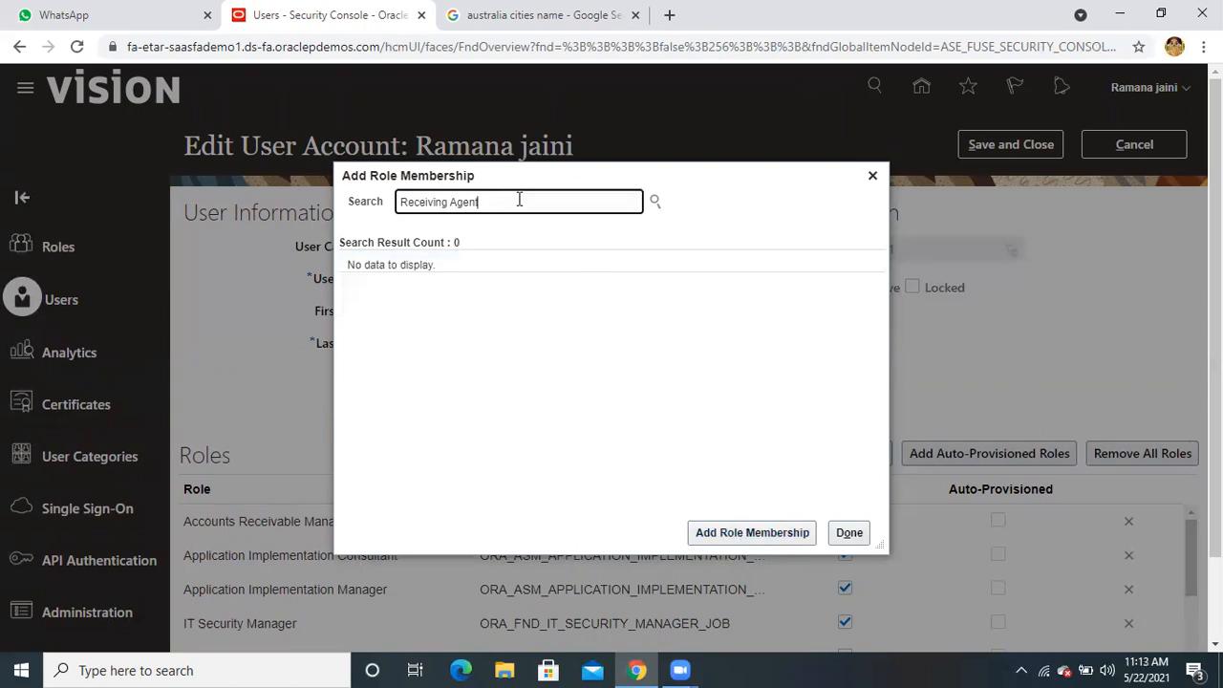
key("ctrl+shift+Left")
key("ctrl+shift+Left")
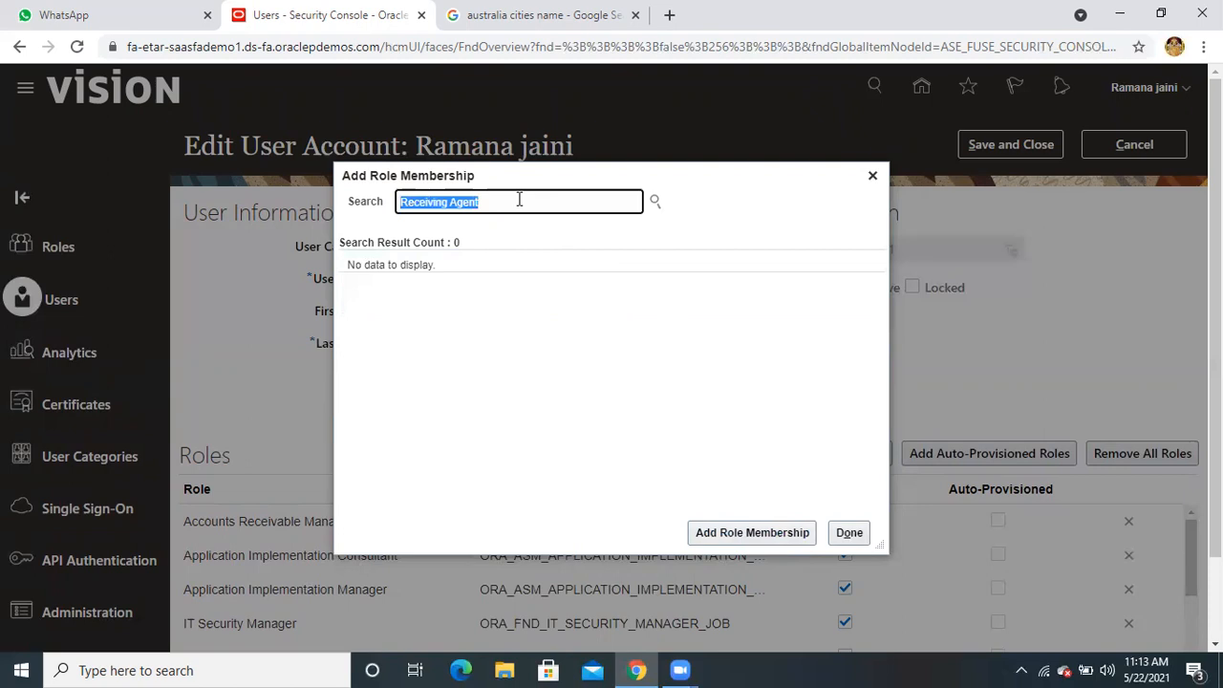
Search 'rec' and add the Receipt Accounting role to the user
type("recip")
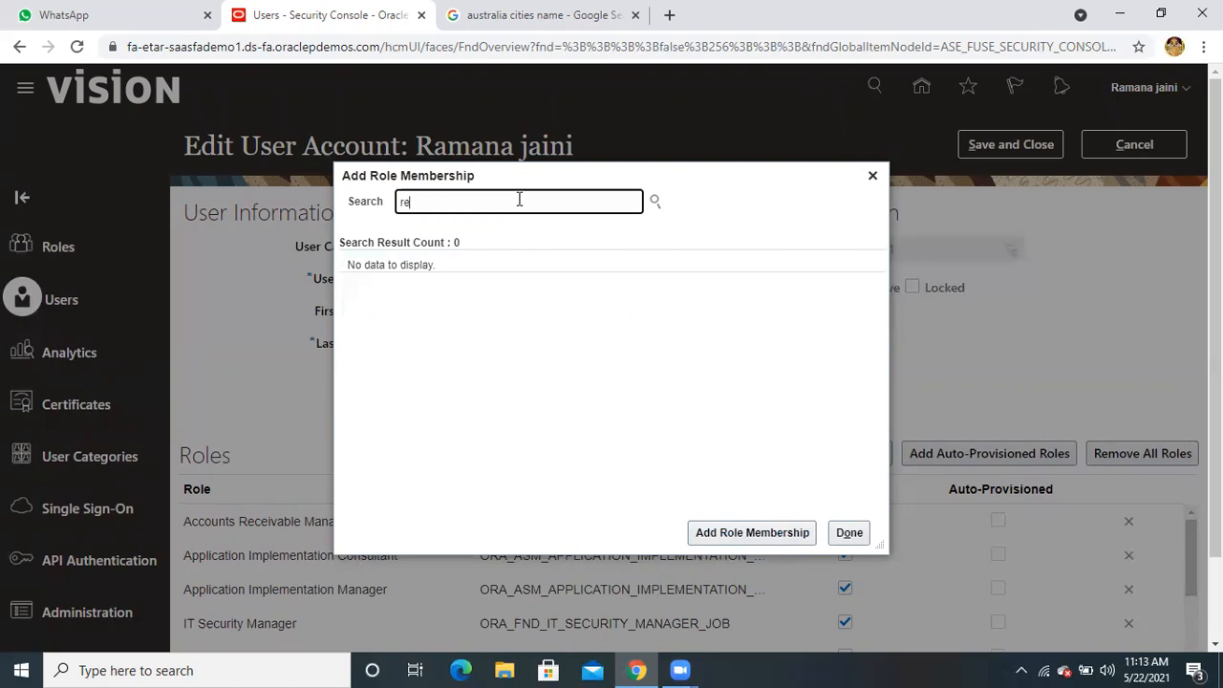
key("BackSpace")
key("BackSpace")
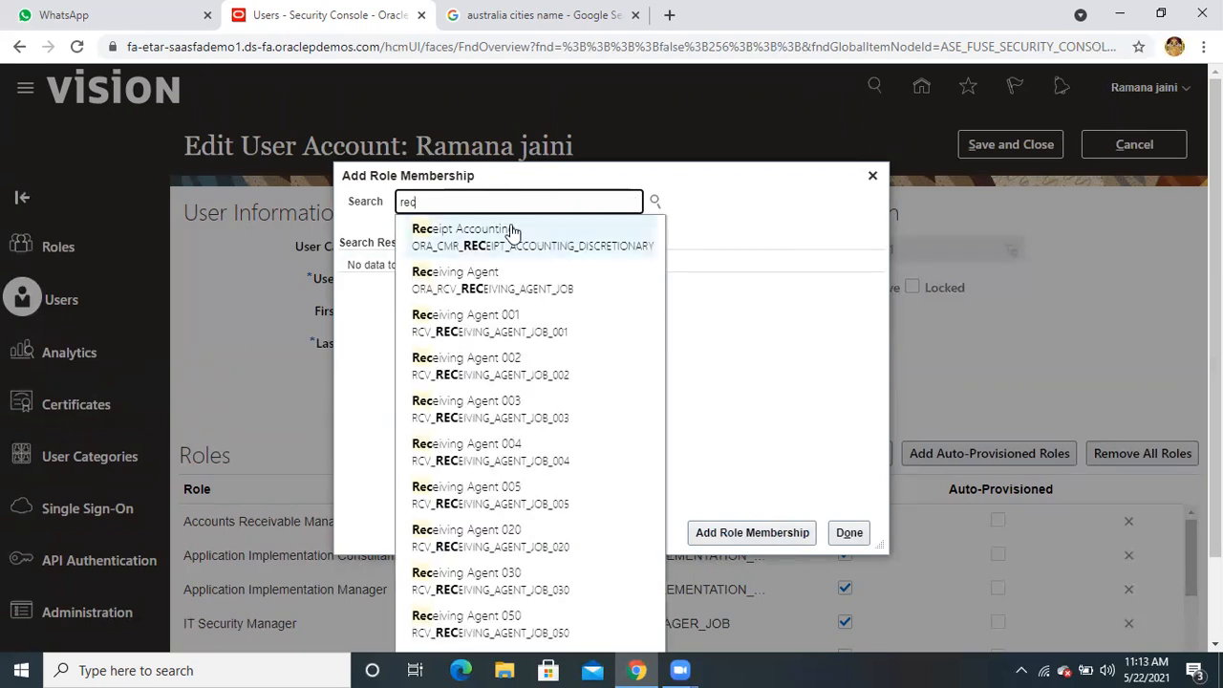
left_click(509, 232)
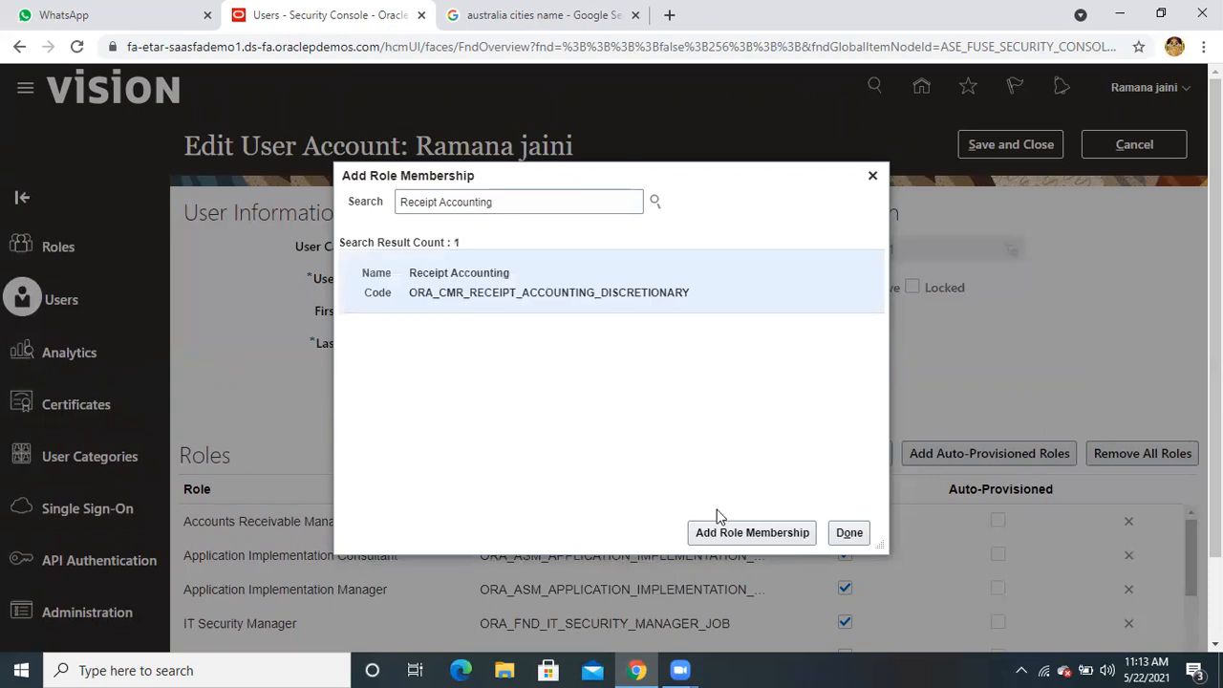
left_click(736, 533)
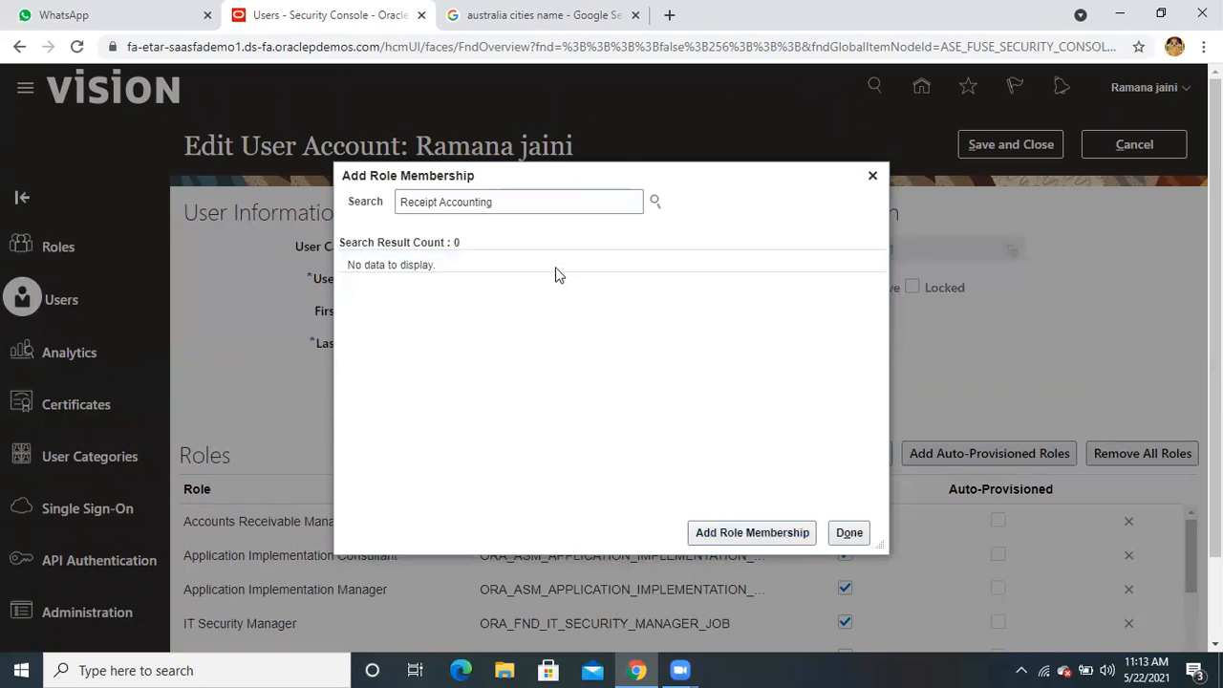
Replace the search with 'ware' and add the Warehouse Manager role
double_click(483, 204)
left_click(482, 204)
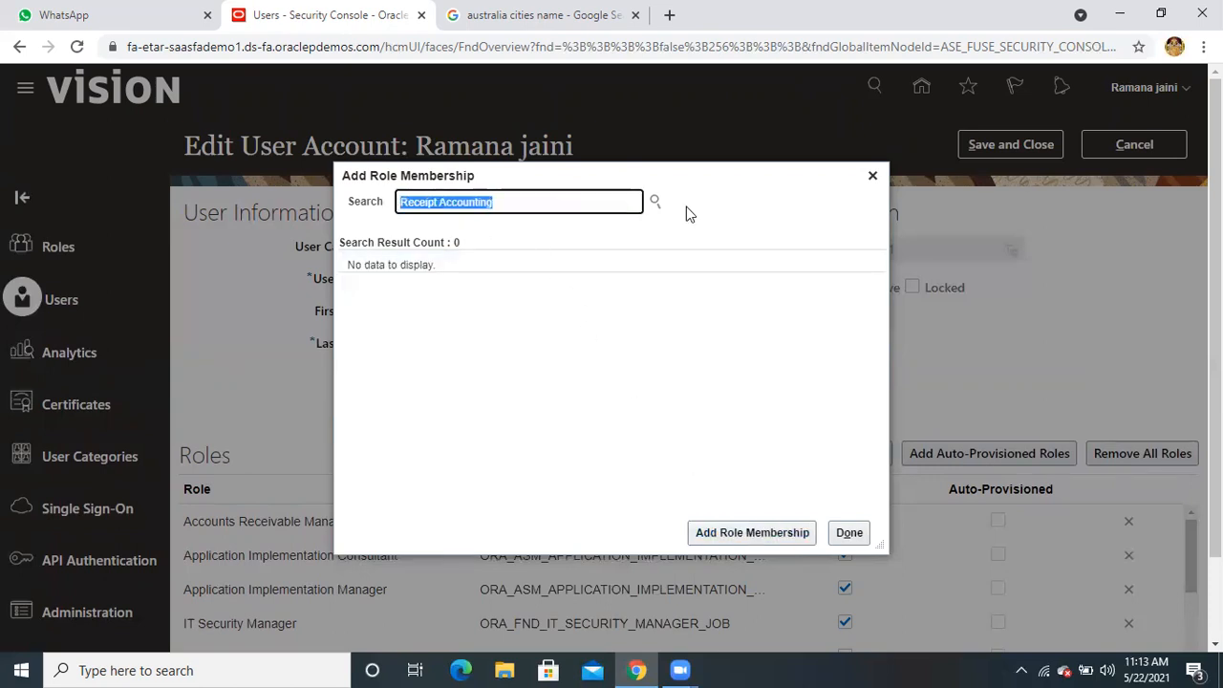
type("ware")
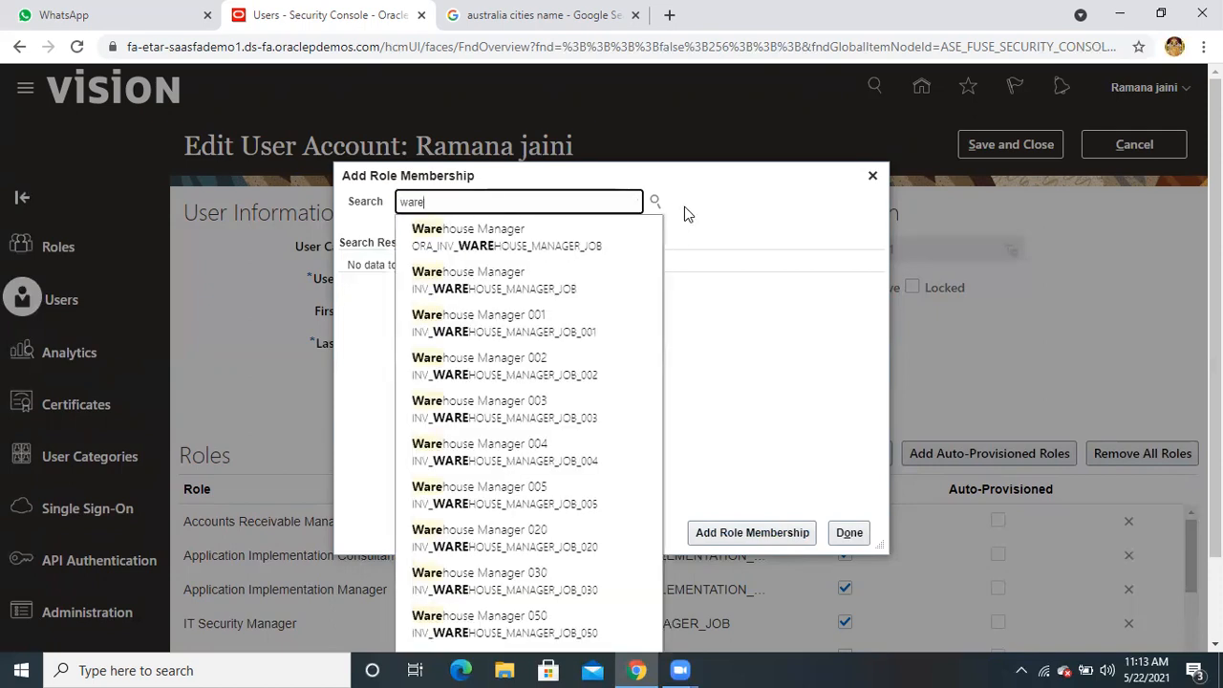
left_click(535, 239)
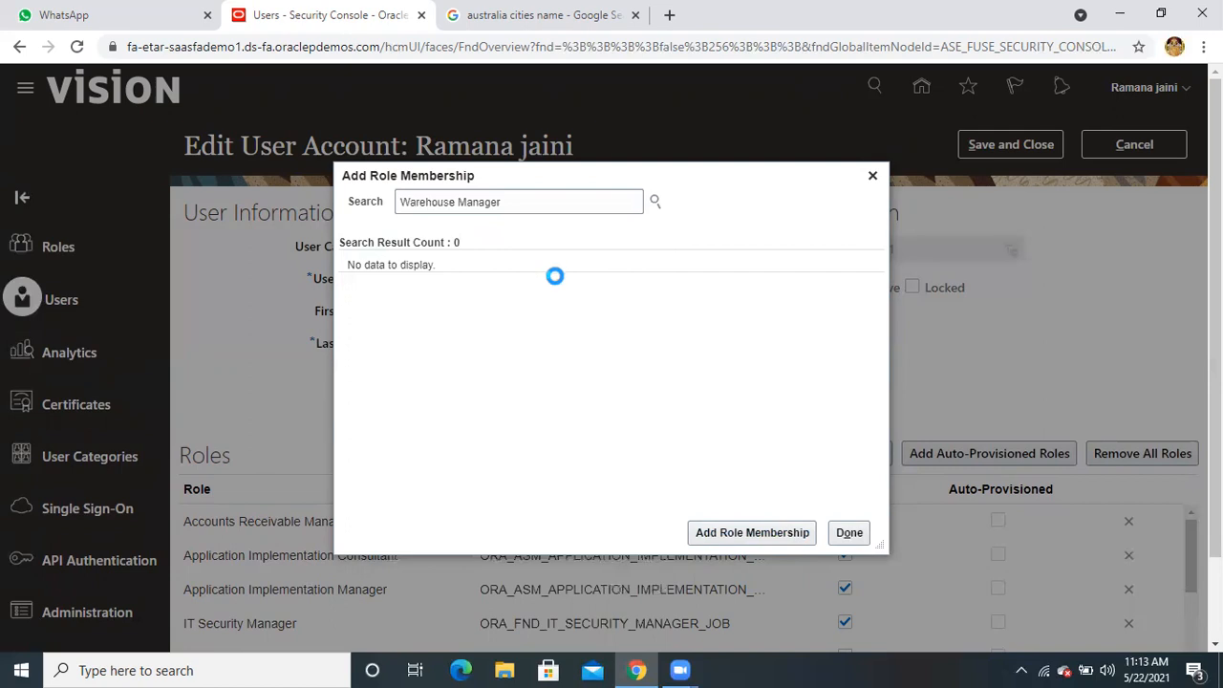
left_click(734, 533)
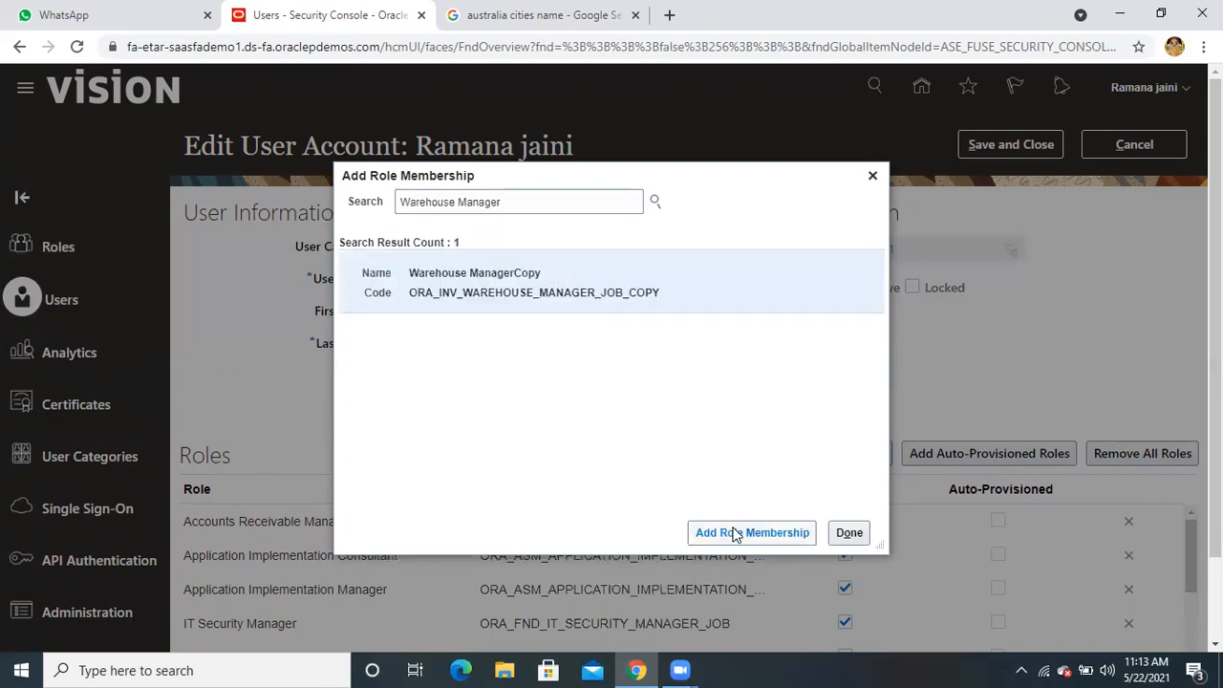
Search for Warehouse Operator, get 0 results, and clear the search text
double_click(493, 203)
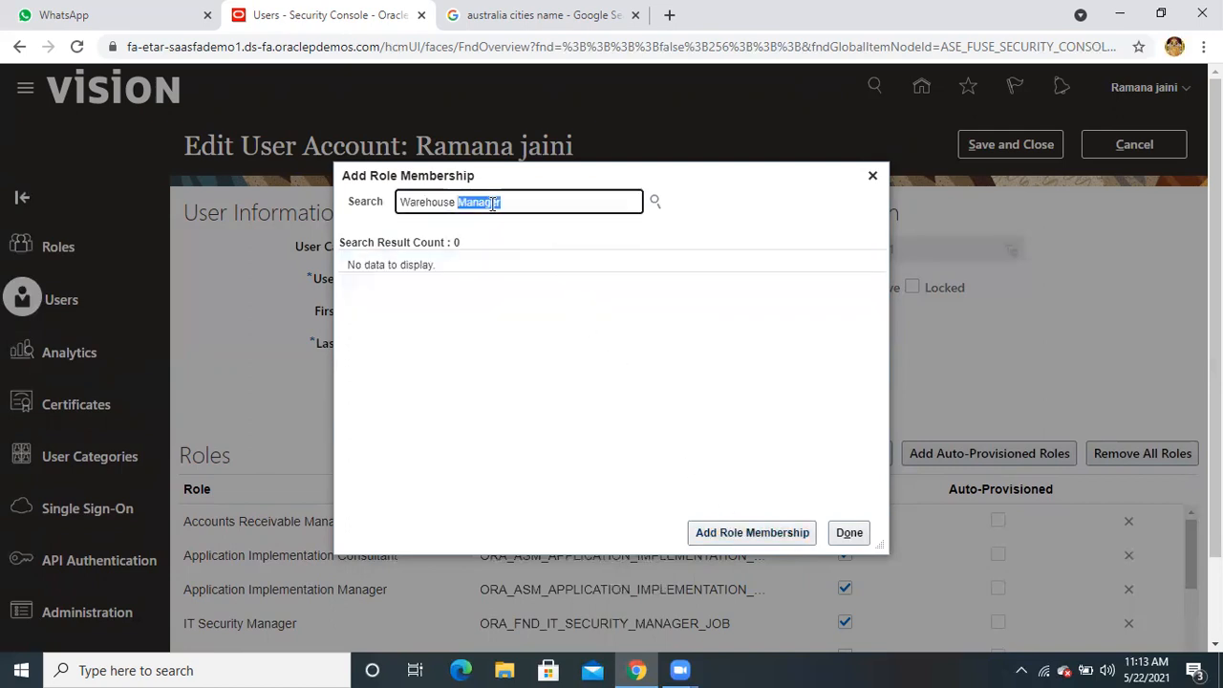
key("BackSpace")
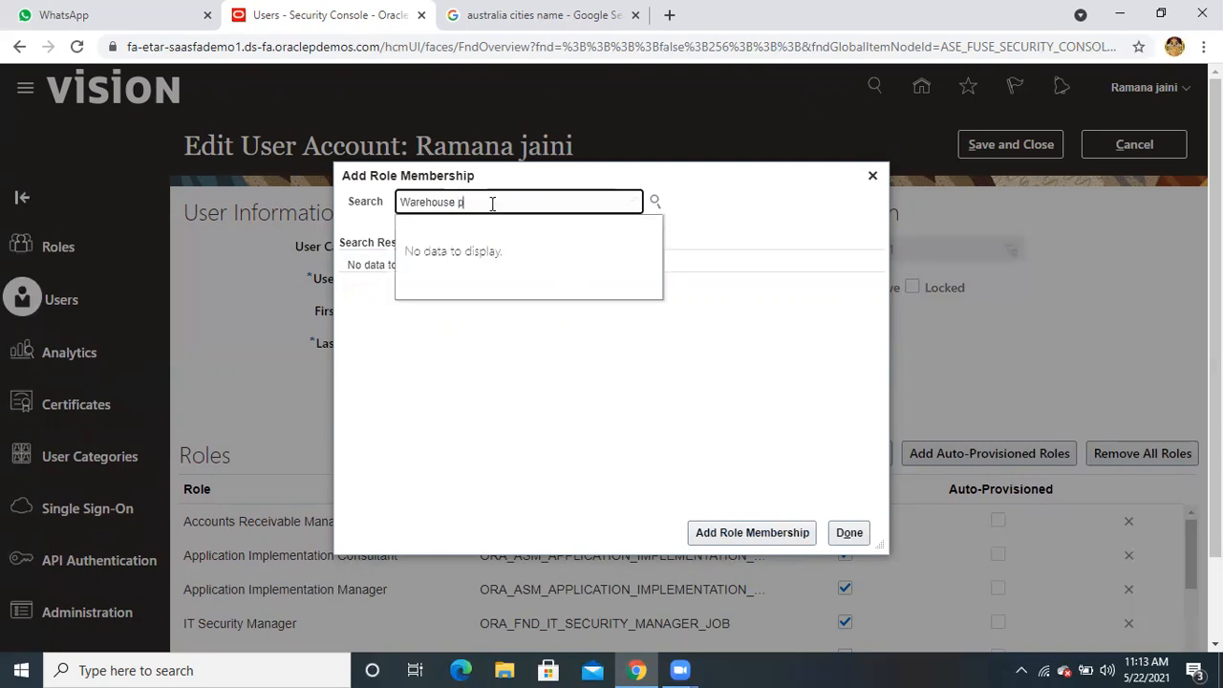
type("oper")
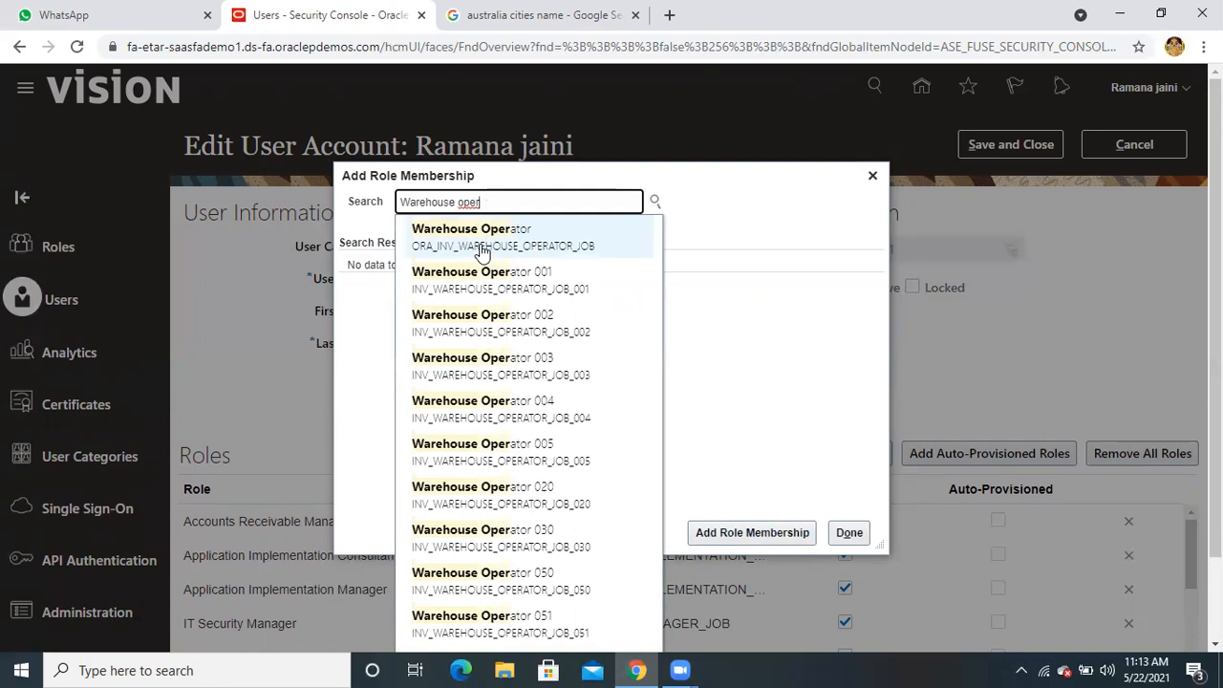
left_click(479, 239)
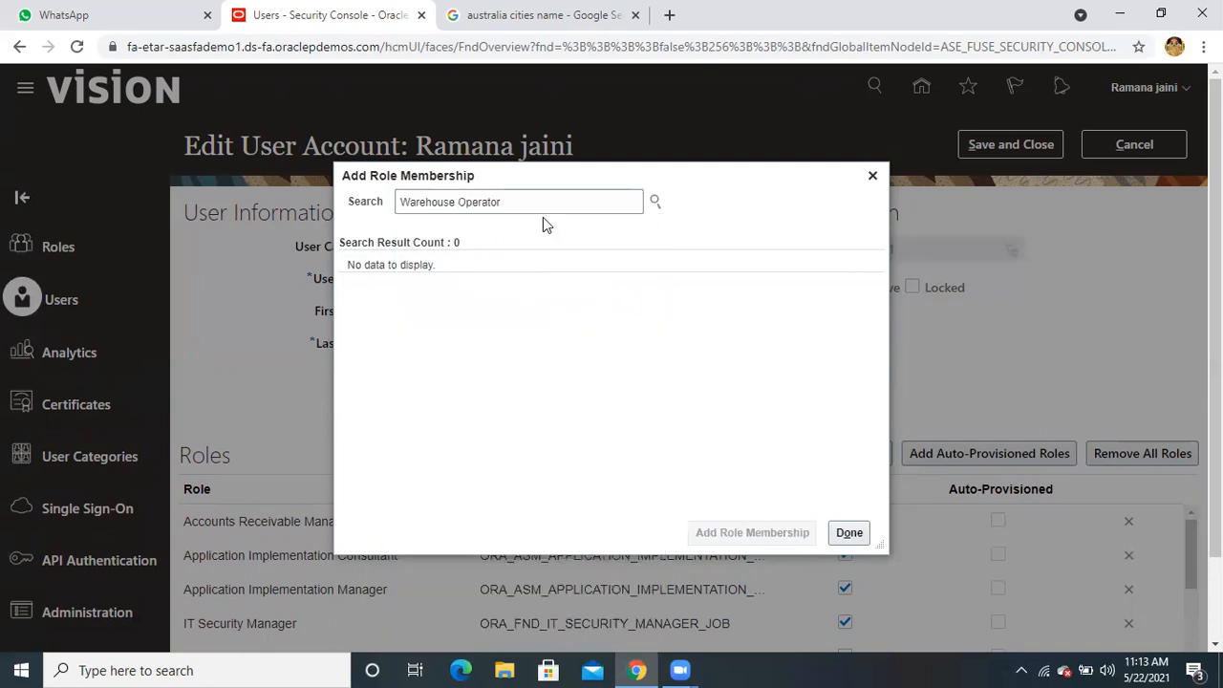
double_click(493, 202)
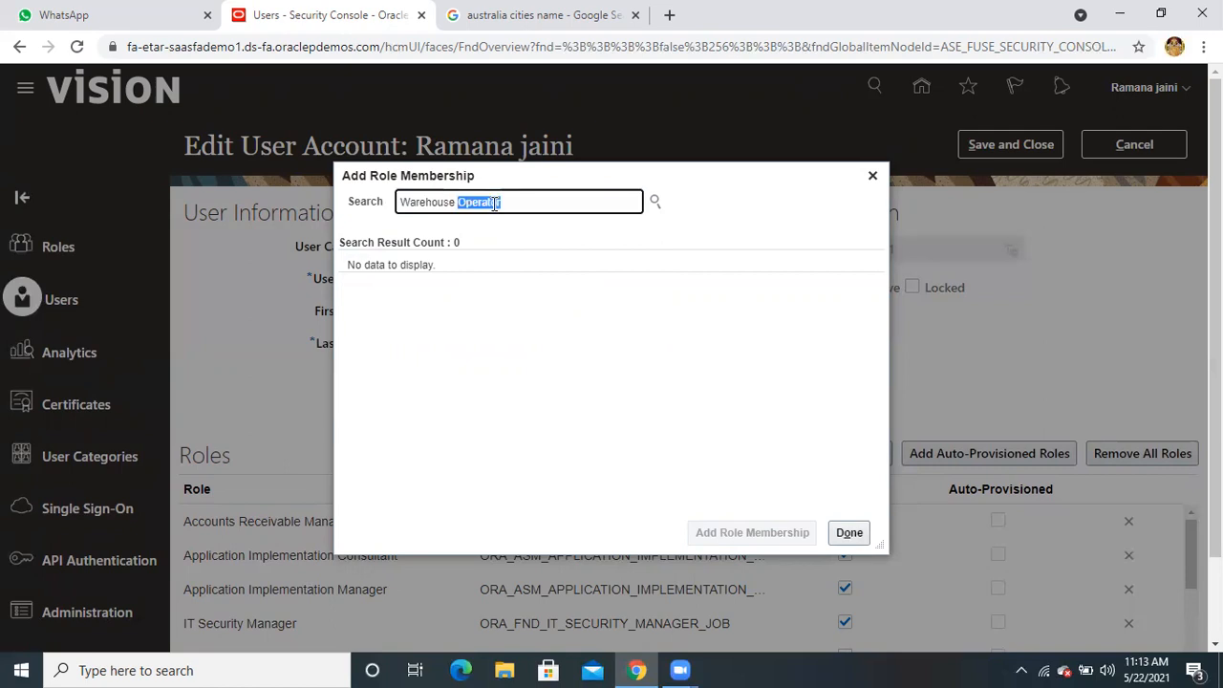
triple_click(533, 203)
key("BackSpace")
Search 'shipping' and add the Shipping Agent role
type("shipping")
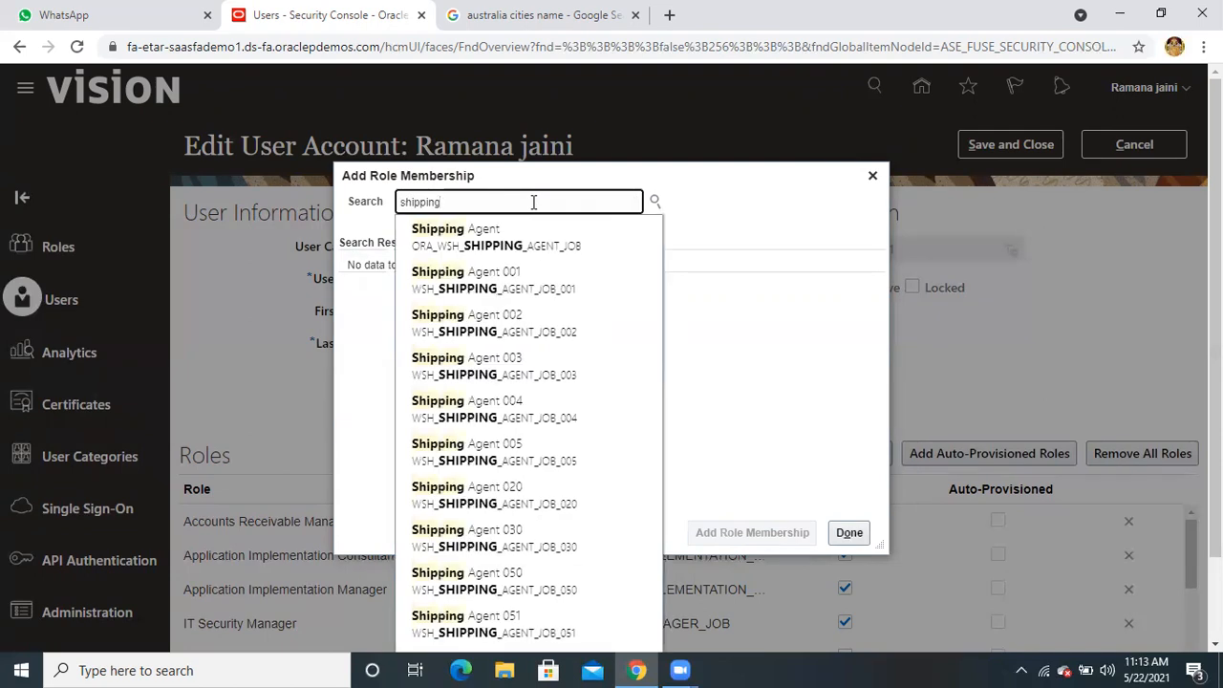
left_click(495, 237)
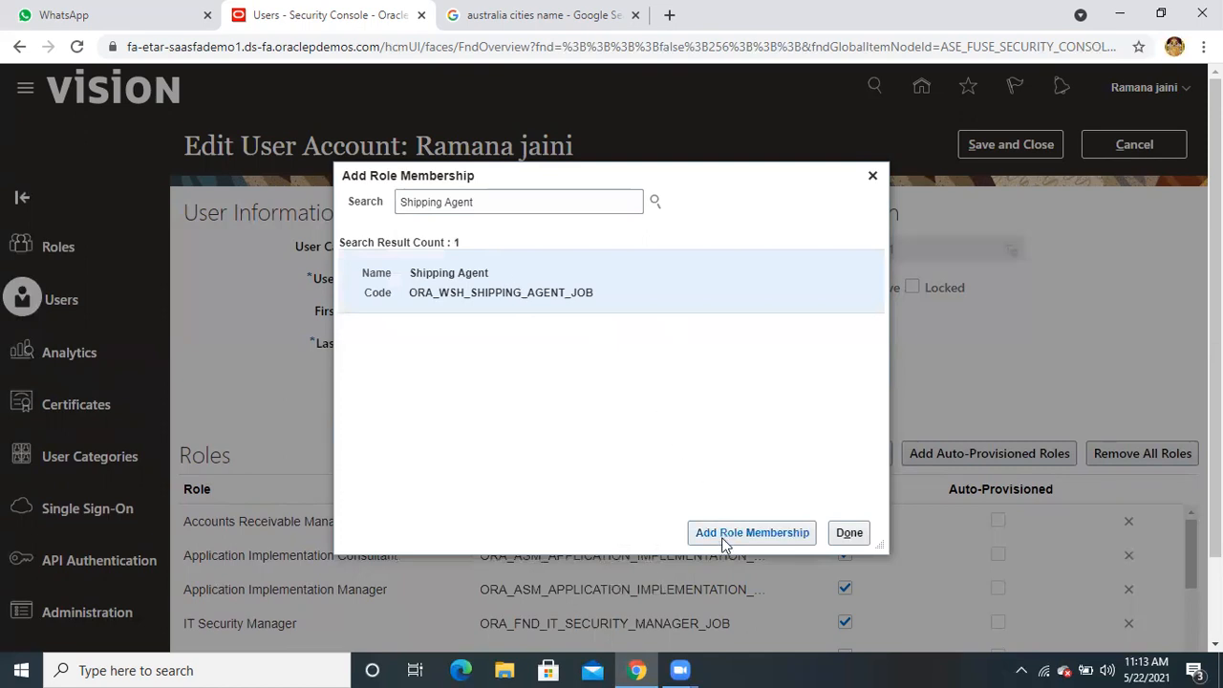
left_click(721, 537)
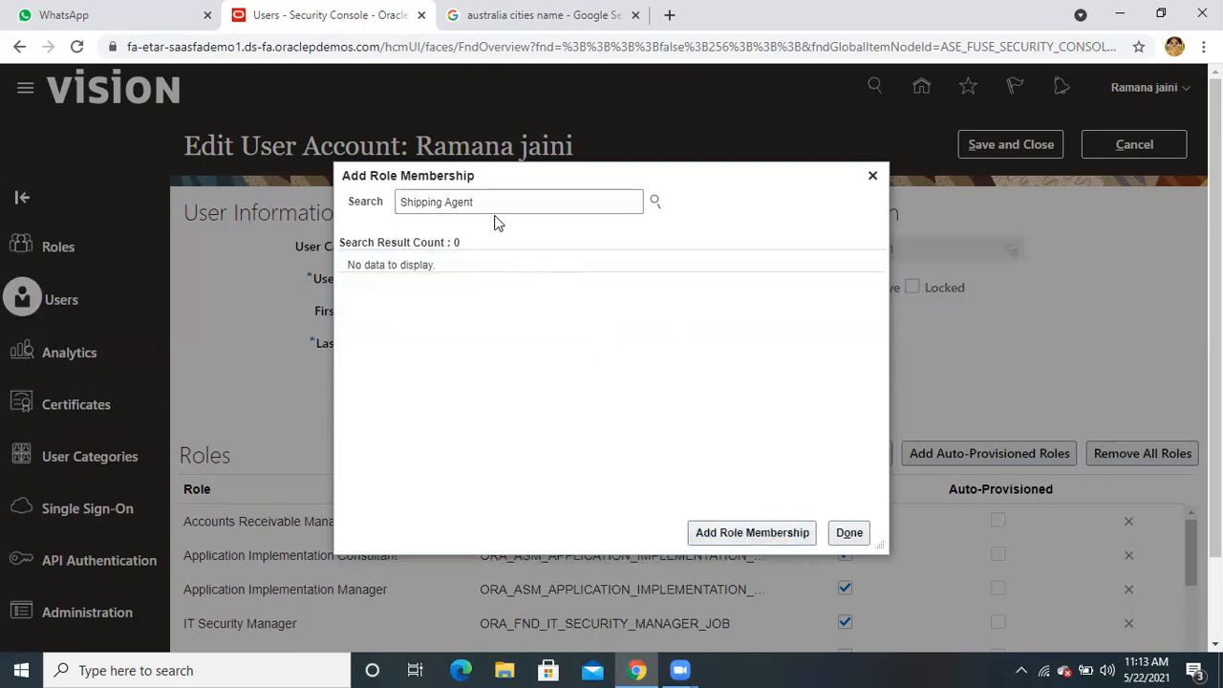
Change the search to Shipping Manager and add the first Shipping Manager result
double_click(469, 202)
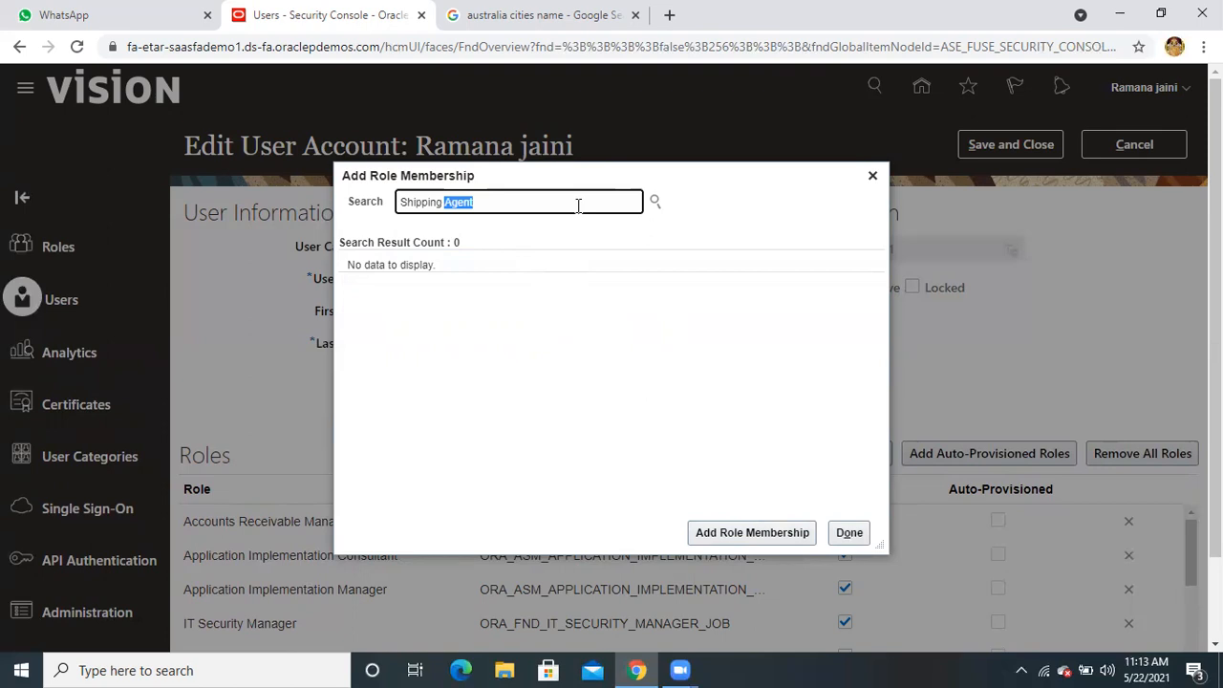
type("mana")
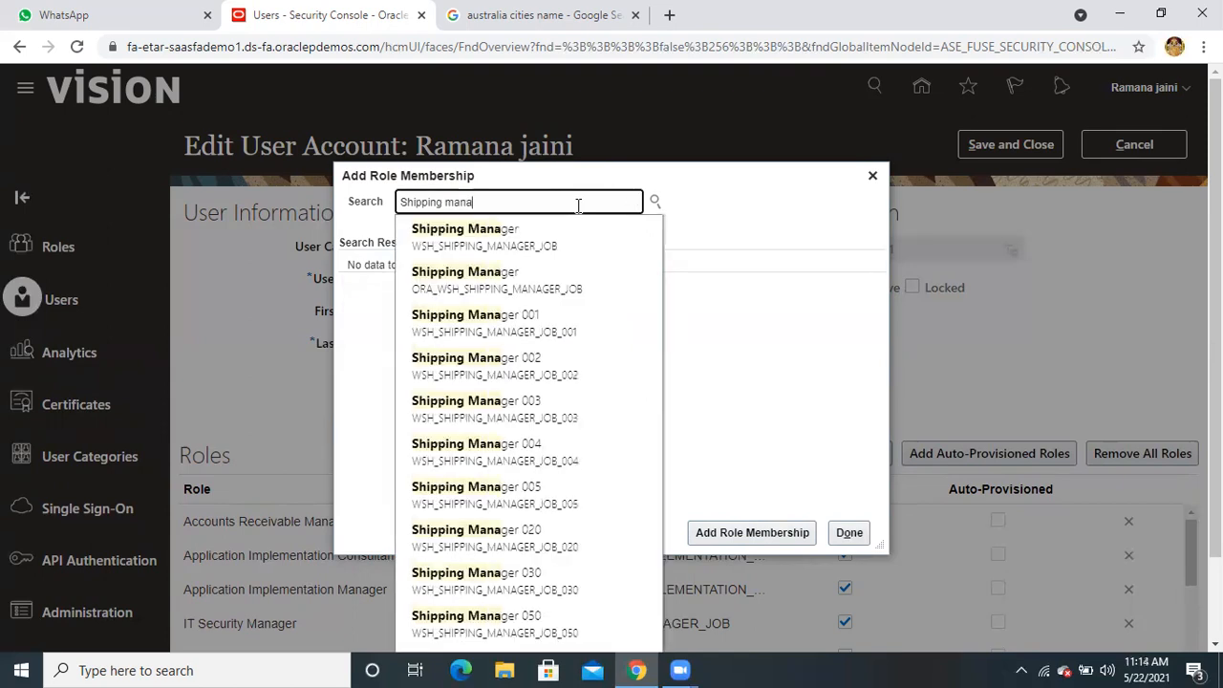
left_click(528, 280)
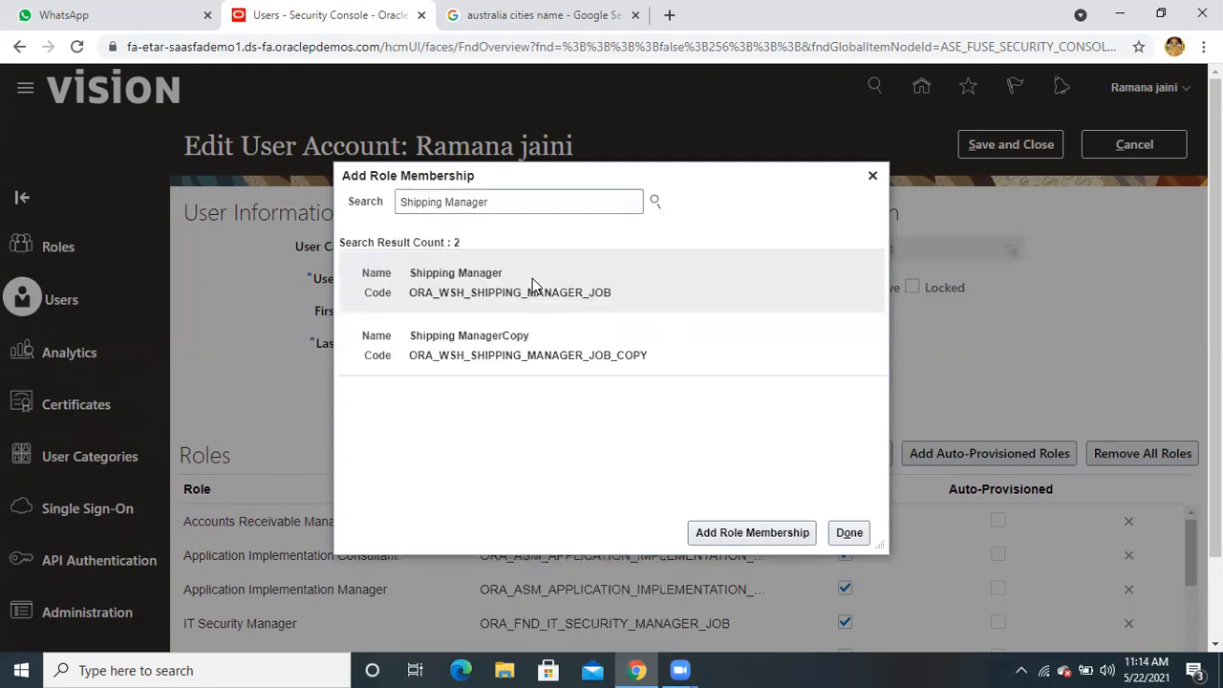
left_click(591, 291)
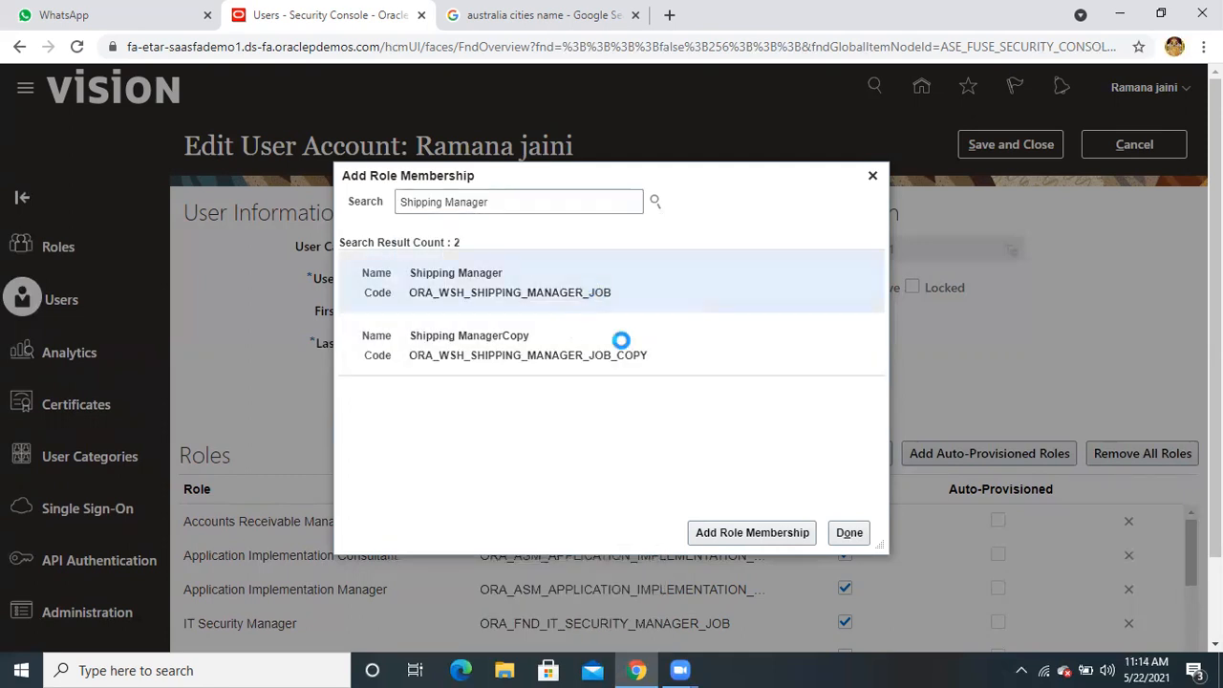
left_click(725, 536)
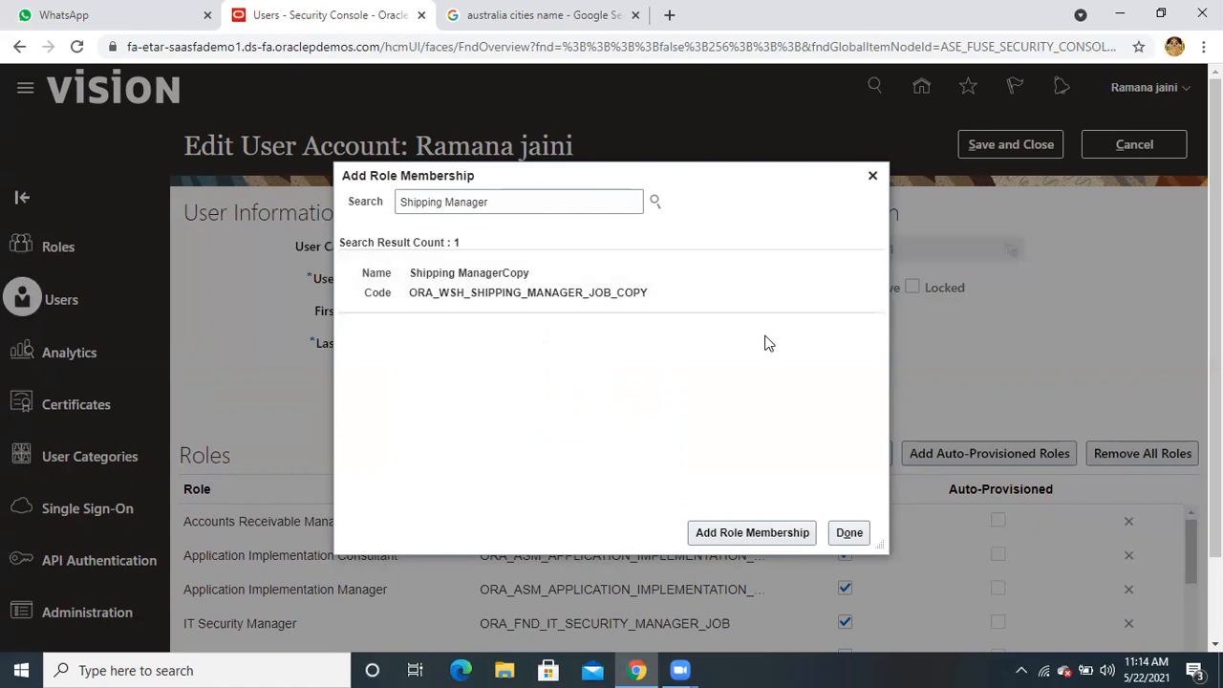
Search 'human' and add the Human Capital Management Application Administrator role
triple_click(530, 201)
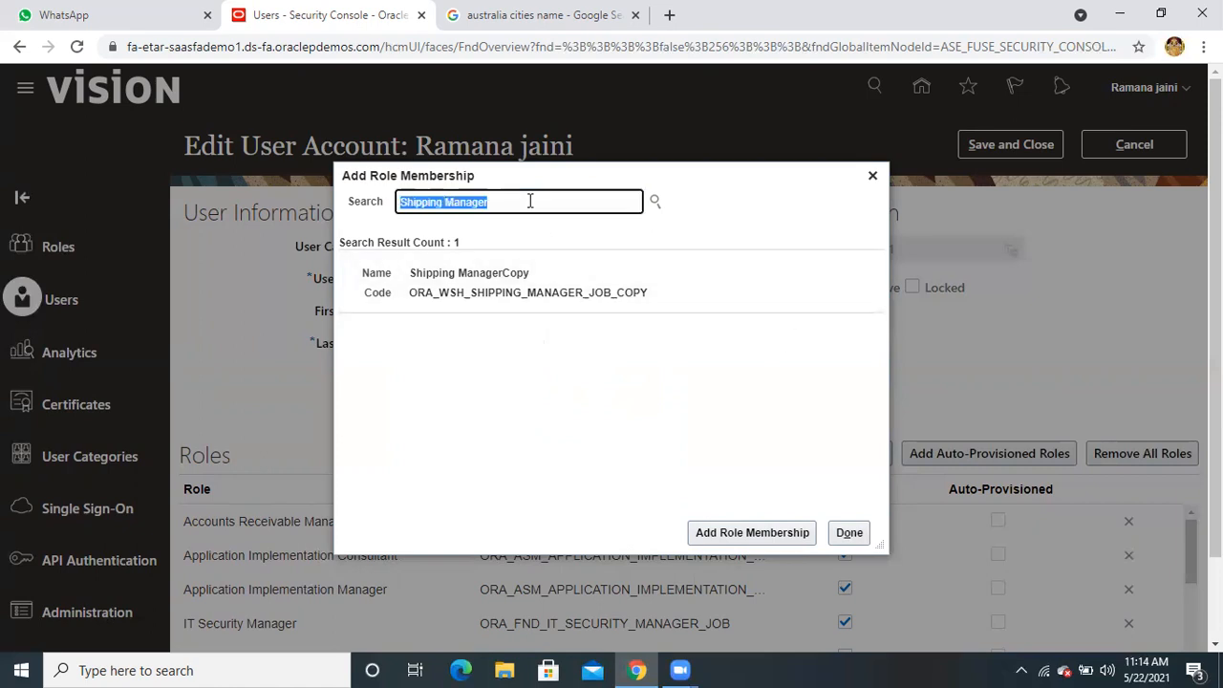
type("human")
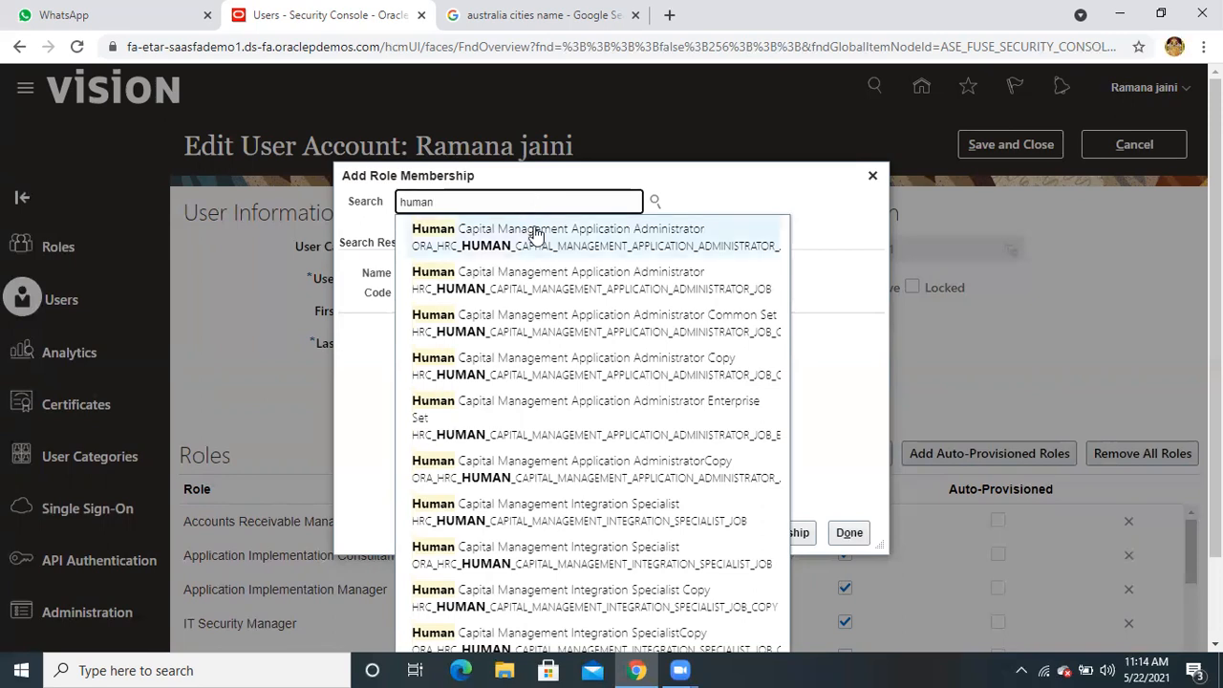
left_click(534, 234)
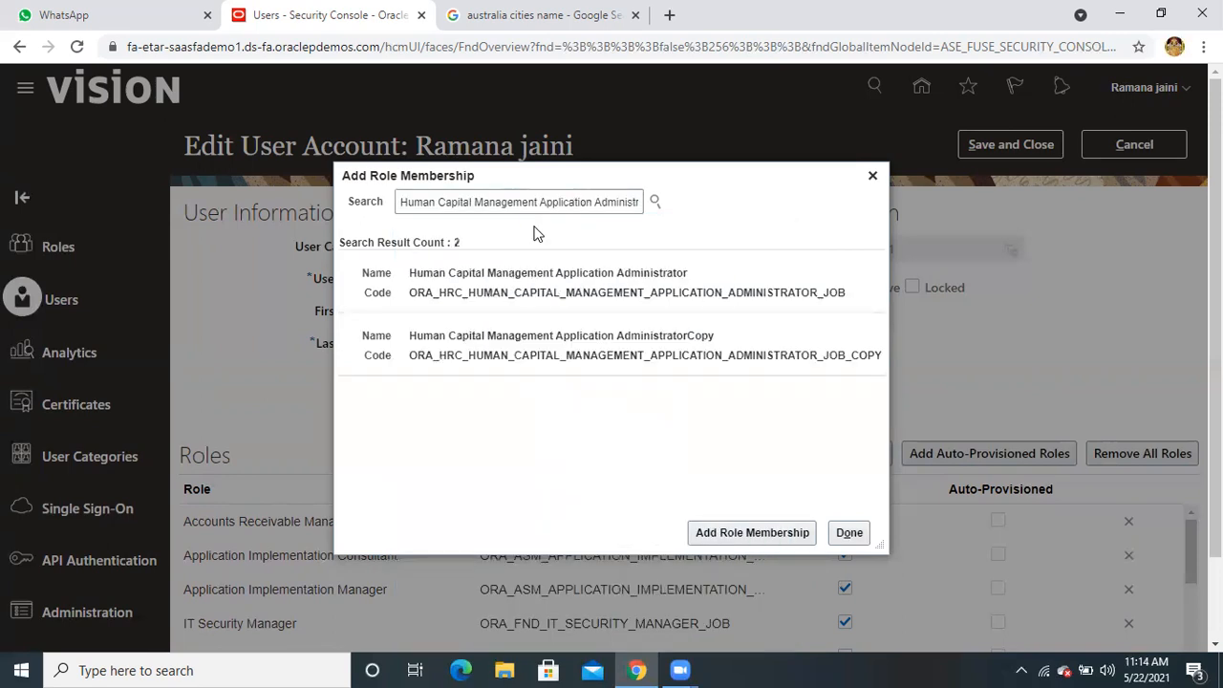
left_click(496, 272)
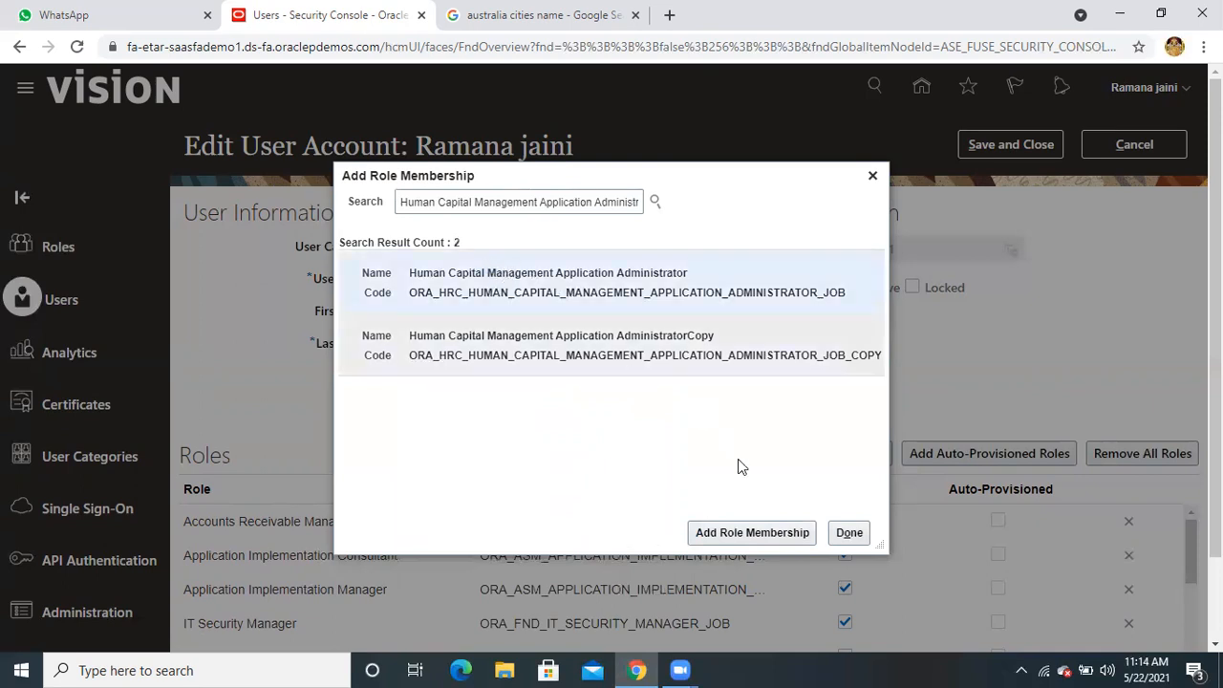
left_click(750, 533)
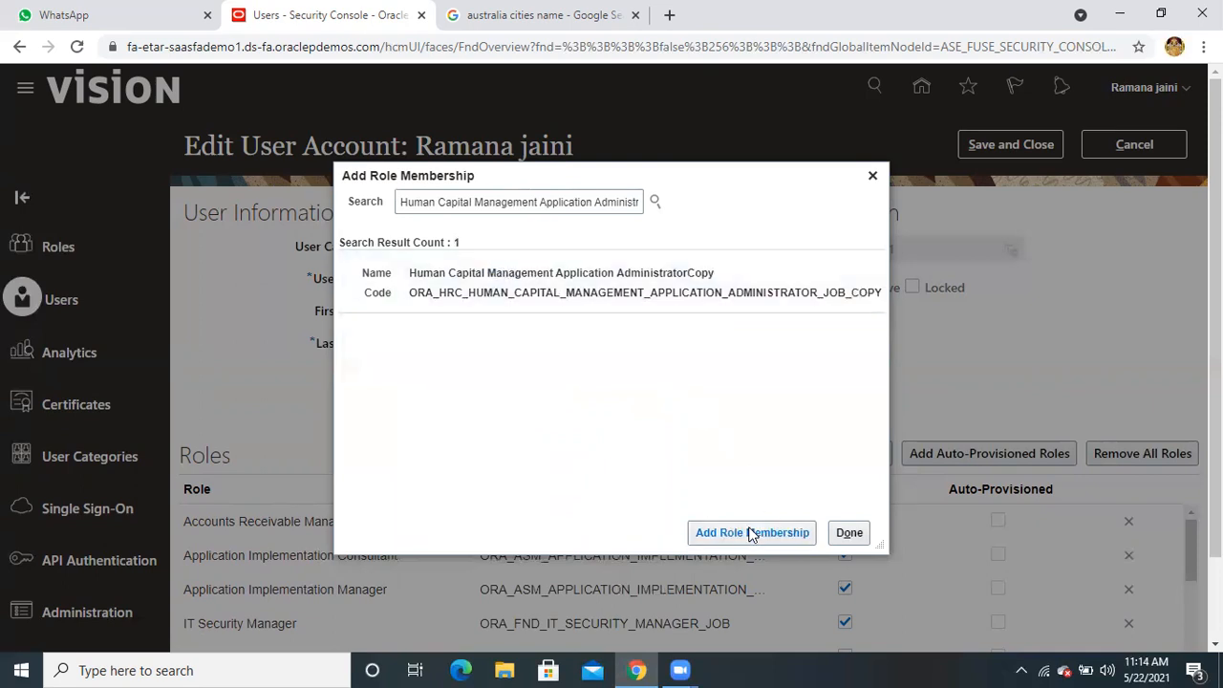
Search 'Human capital' again, then dismiss the suggestions and close the dialog
triple_click(610, 201)
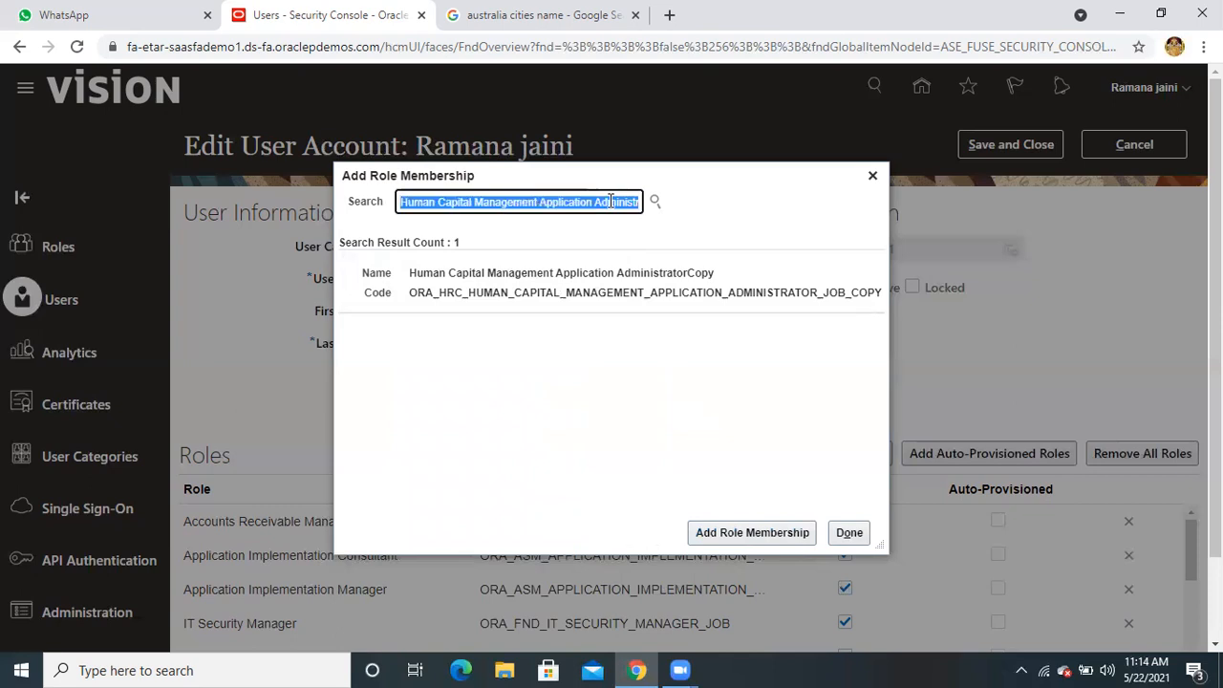
type("Human ")
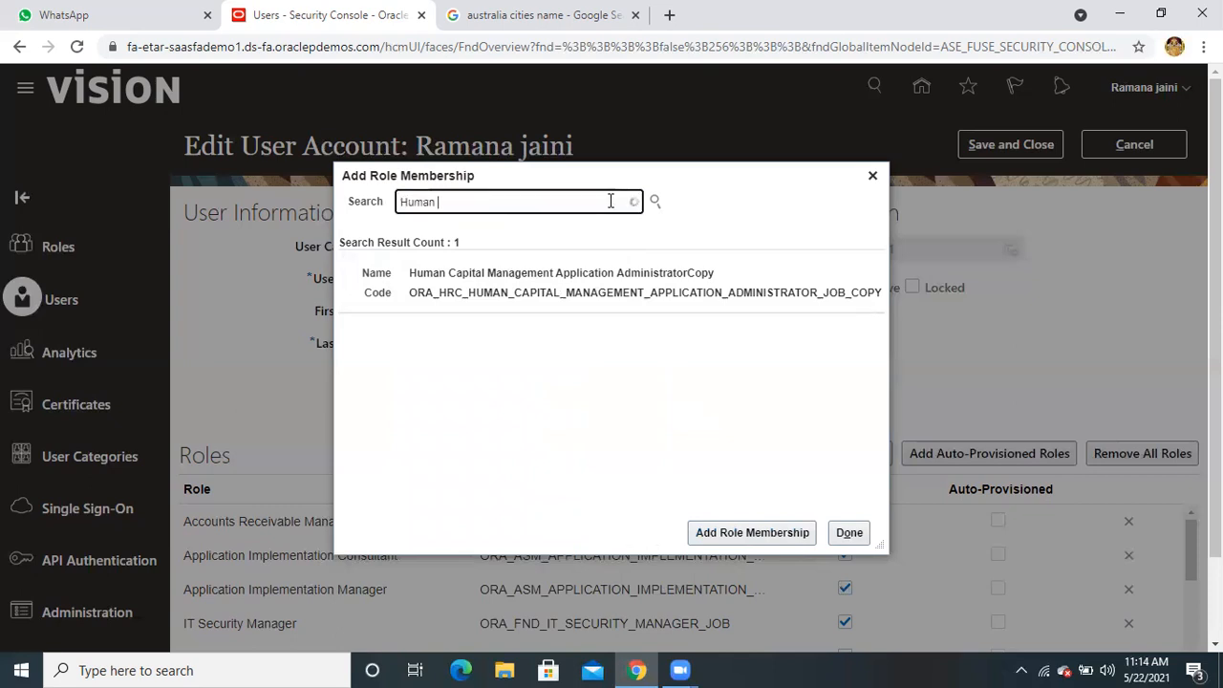
type("capital")
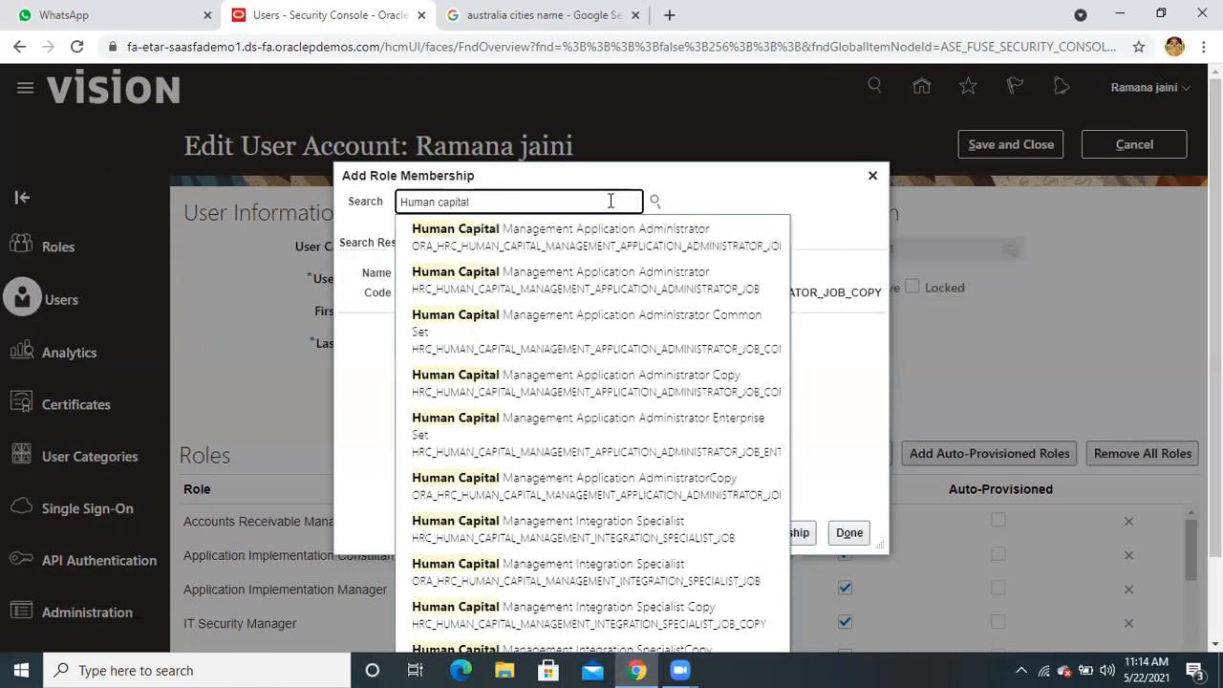
scroll(637, 310, "down", 1)
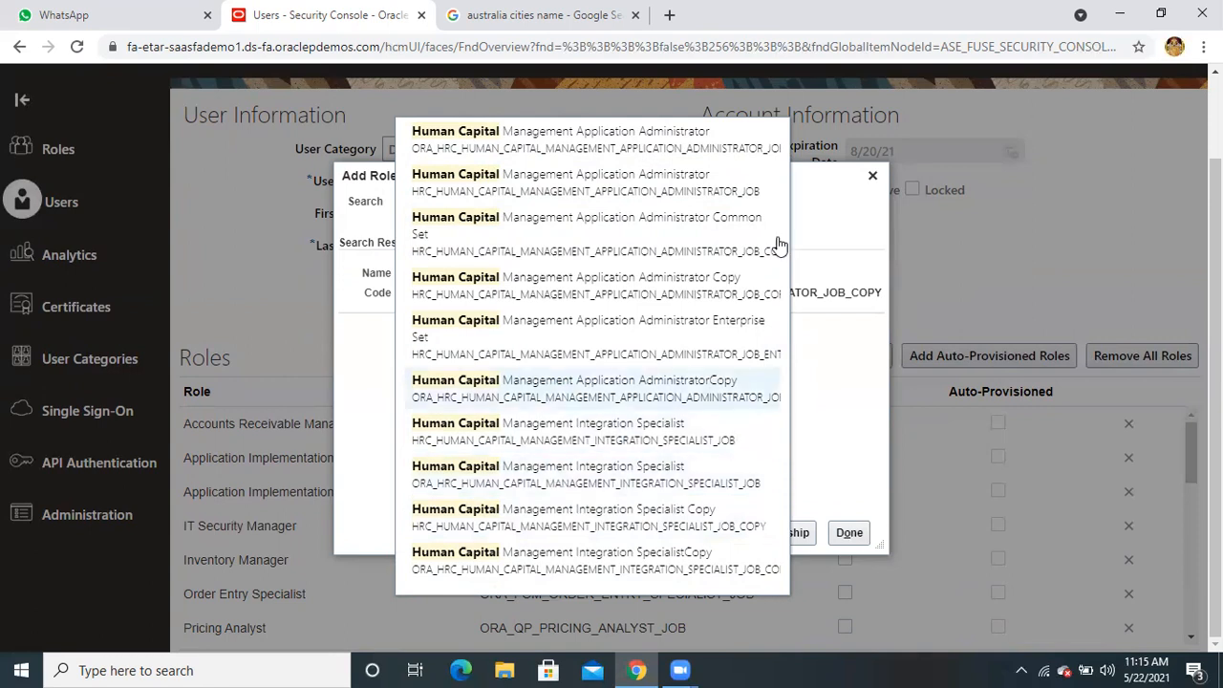
left_click(990, 424)
Review the user's Roles list on the Edit User Account page
left_click(989, 424)
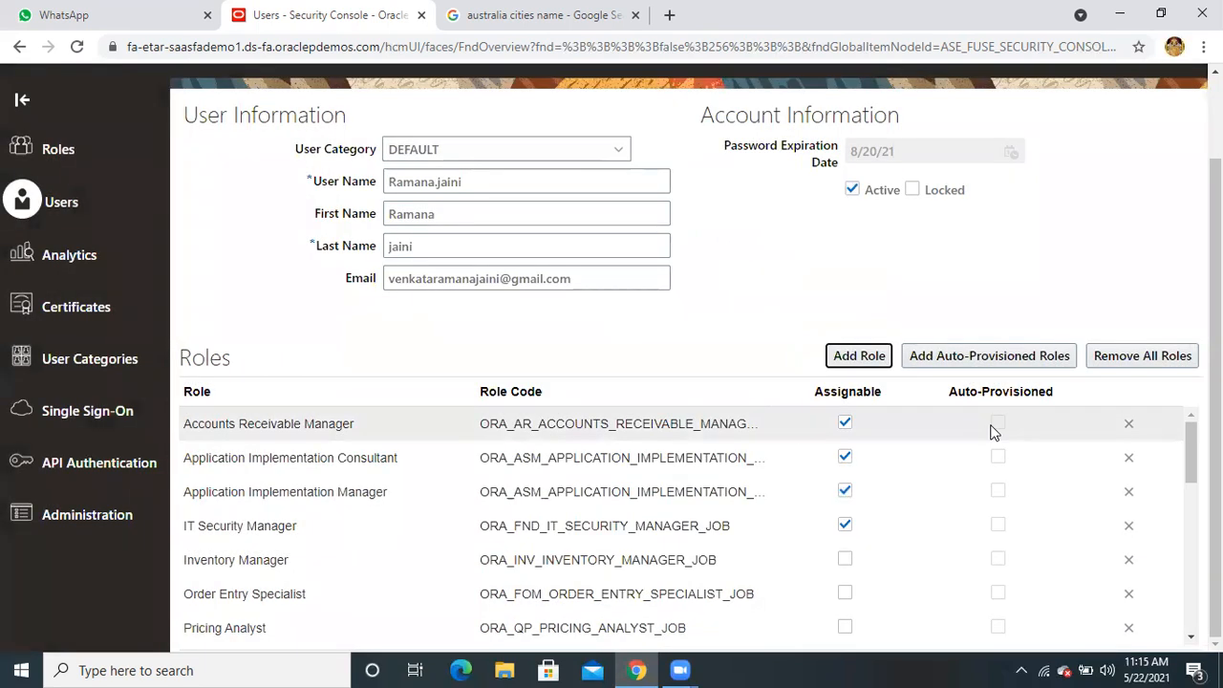
scroll(993, 431, "down", 2)
scroll(990, 428, "up", 3)
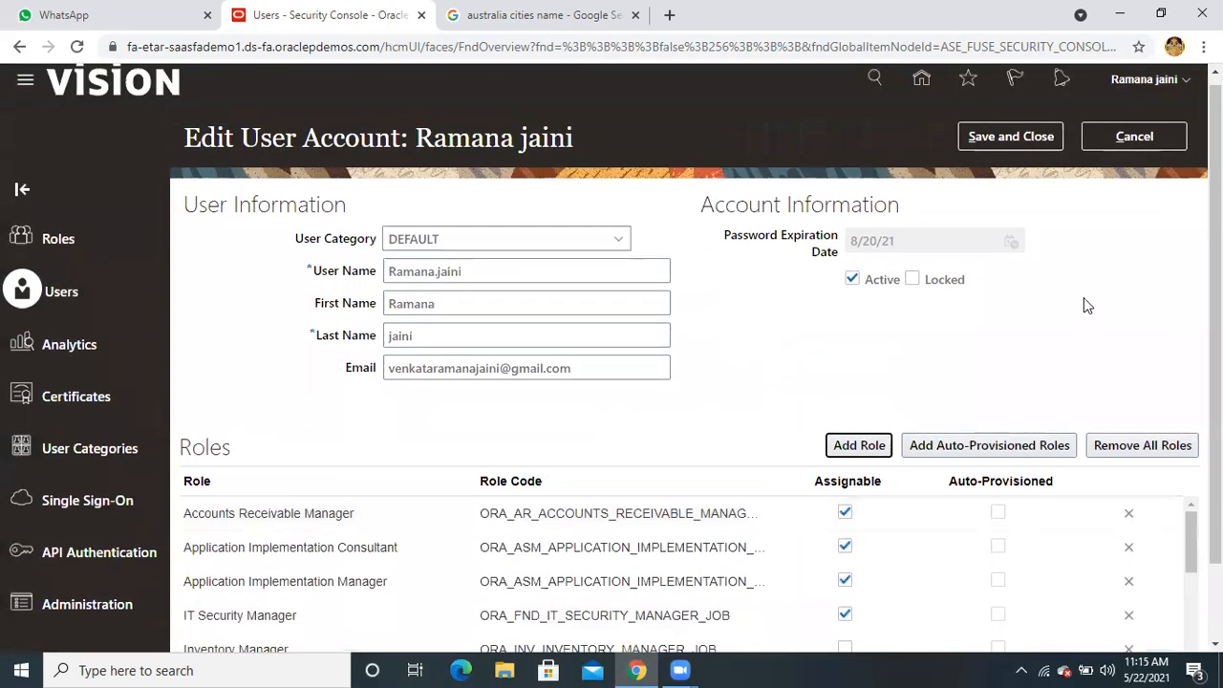
scroll(1064, 322, "down", 2)
scroll(912, 445, "down", 5)
scroll(912, 444, "down", 5)
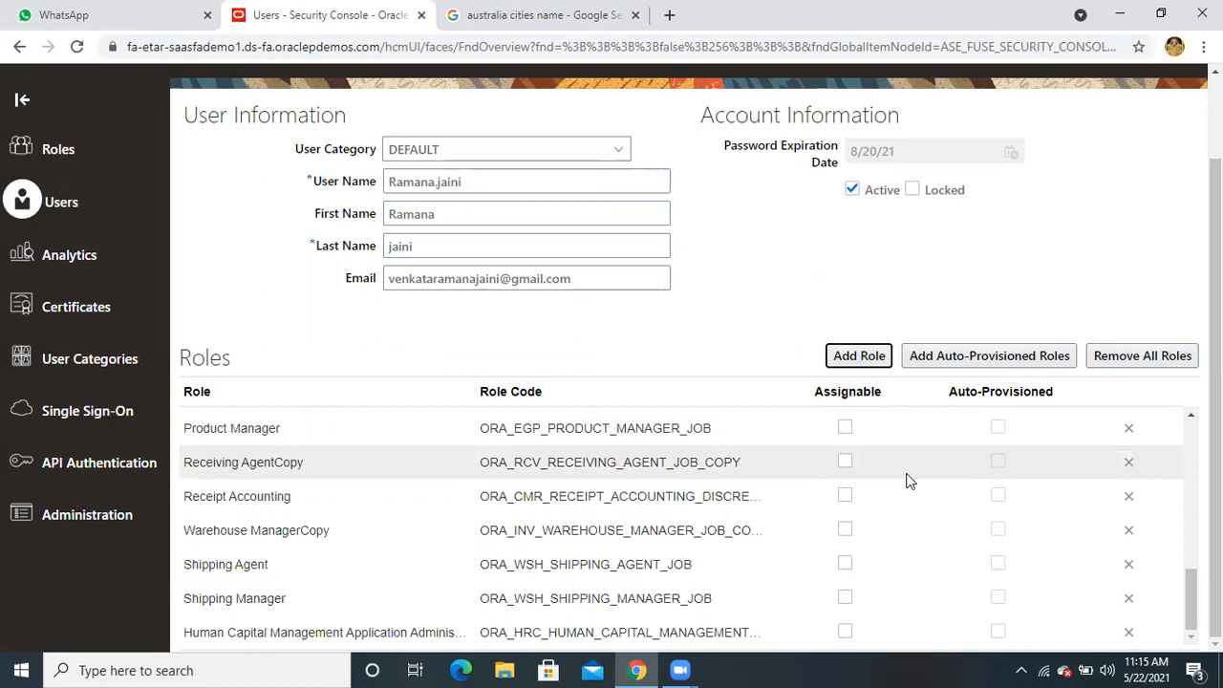
scroll(908, 478, "up", 10)
scroll(909, 480, "down", 2)
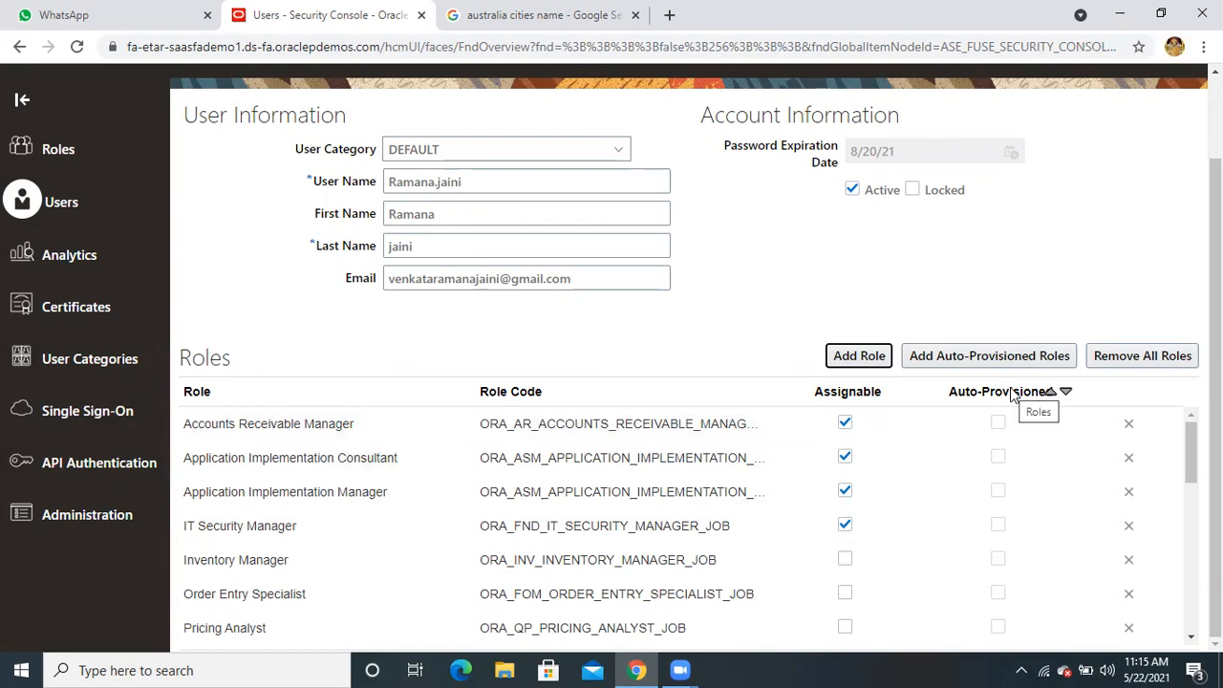
scroll(915, 439, "down", 2)
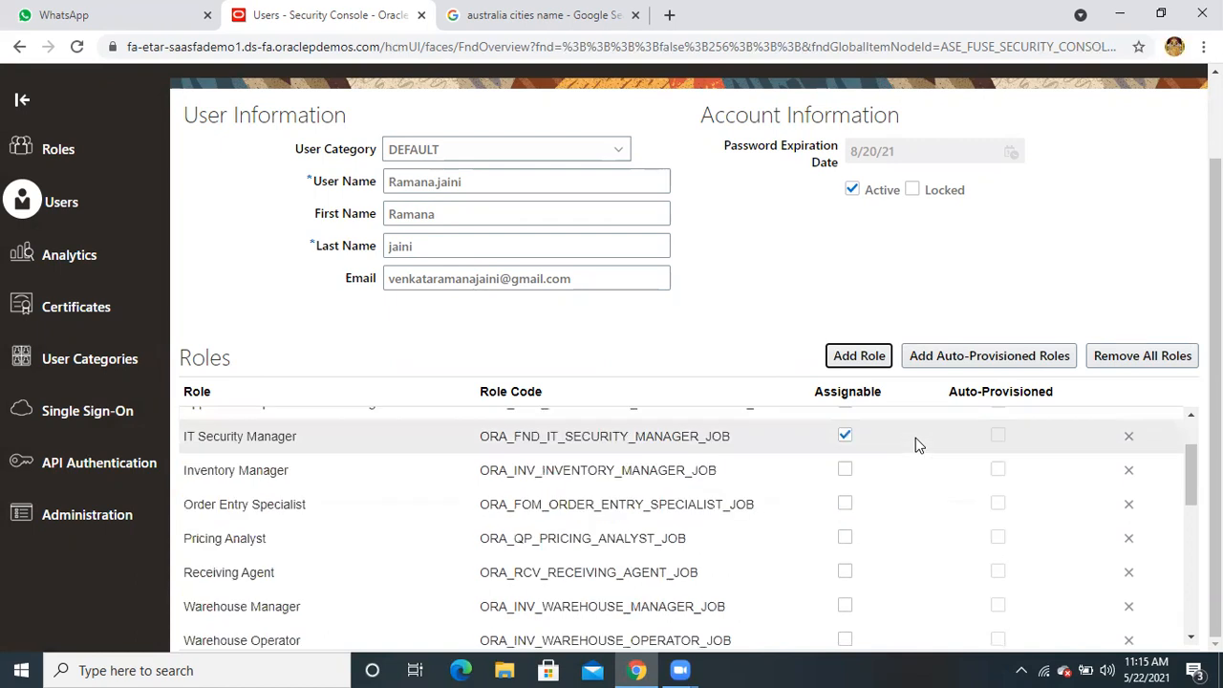
scroll(915, 444, "up", 4)
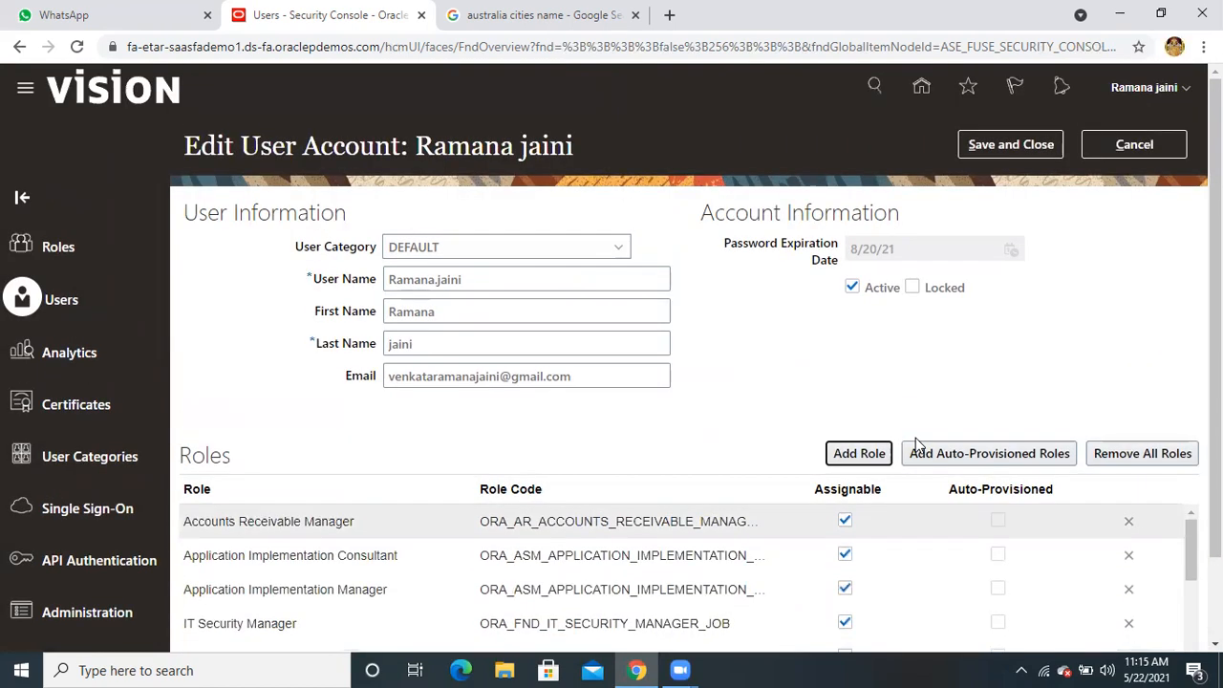
scroll(915, 444, "down", 1)
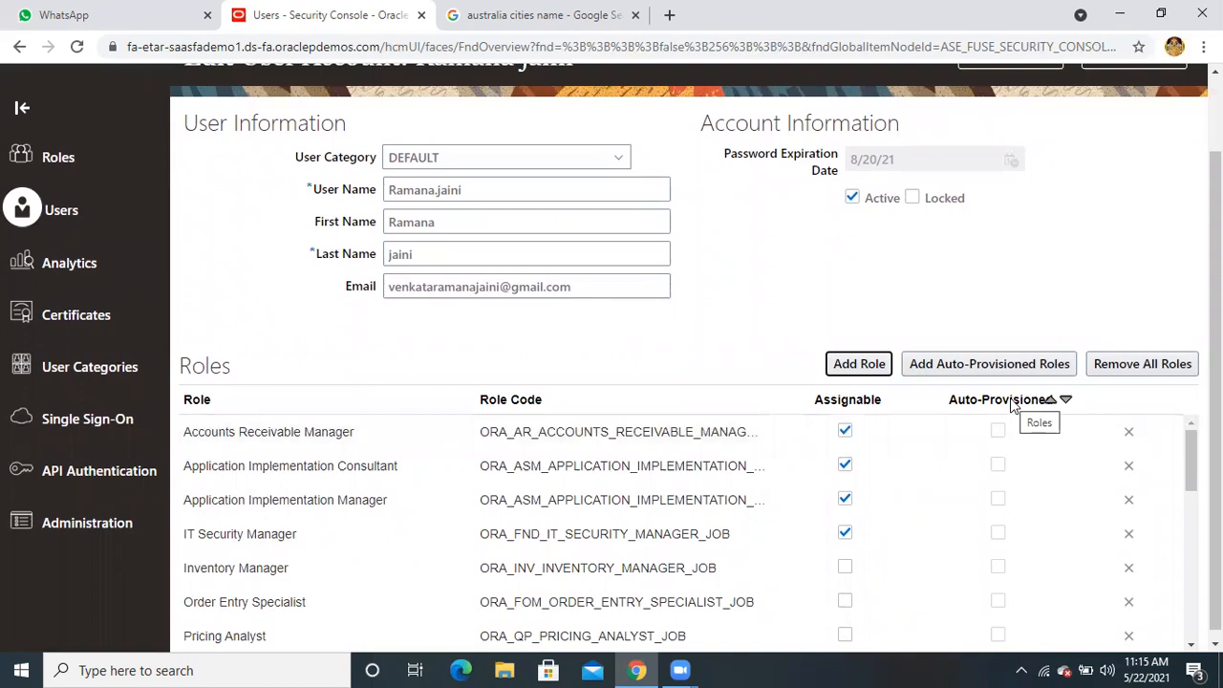
scroll(950, 468, "down", 5)
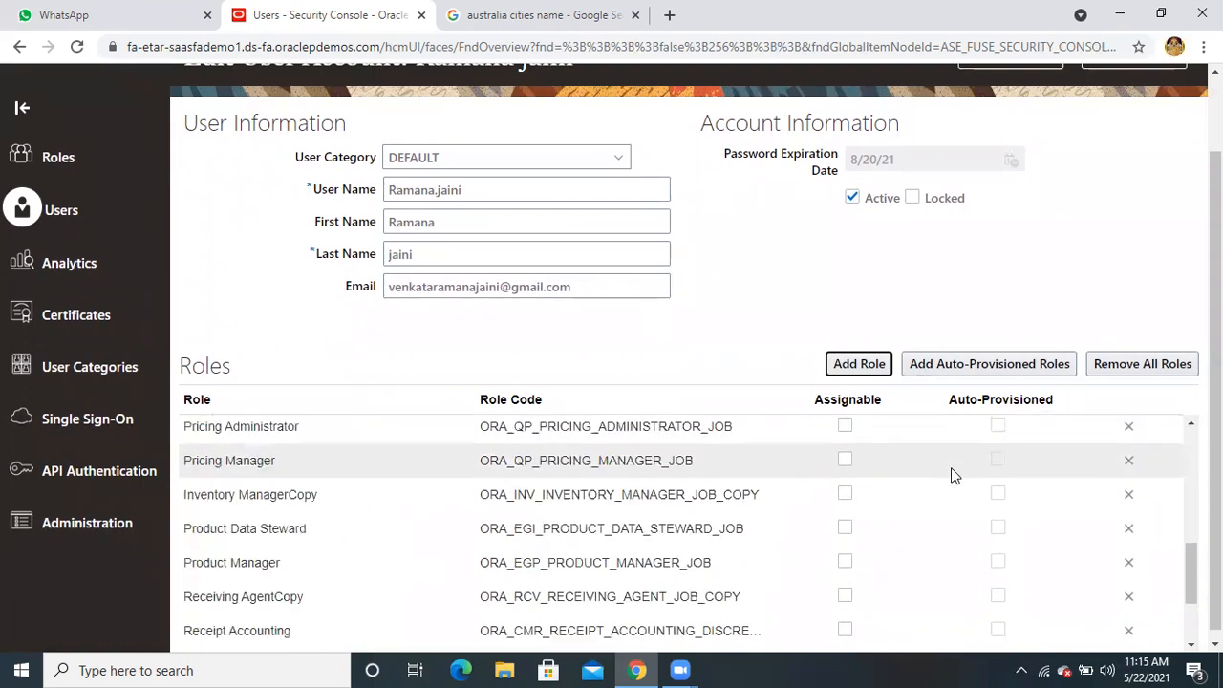
scroll(950, 475, "down", 2)
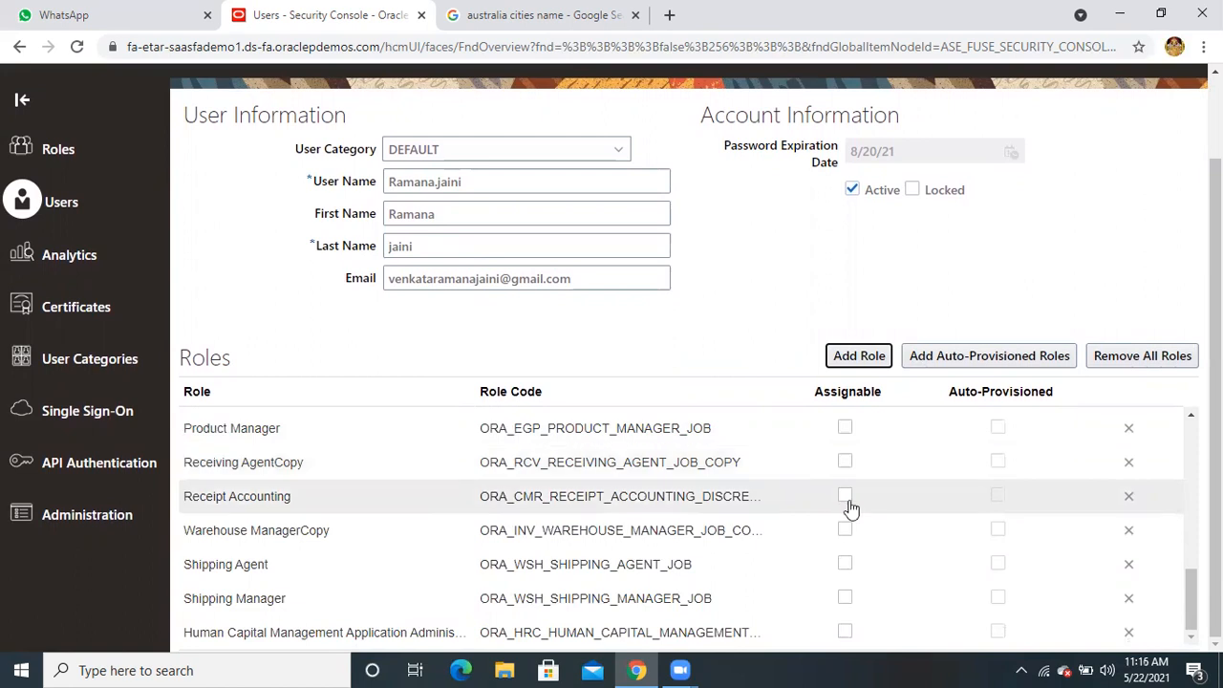
Reopen Add Role Membership and search for 'employ'
scroll(840, 510, "up", 15)
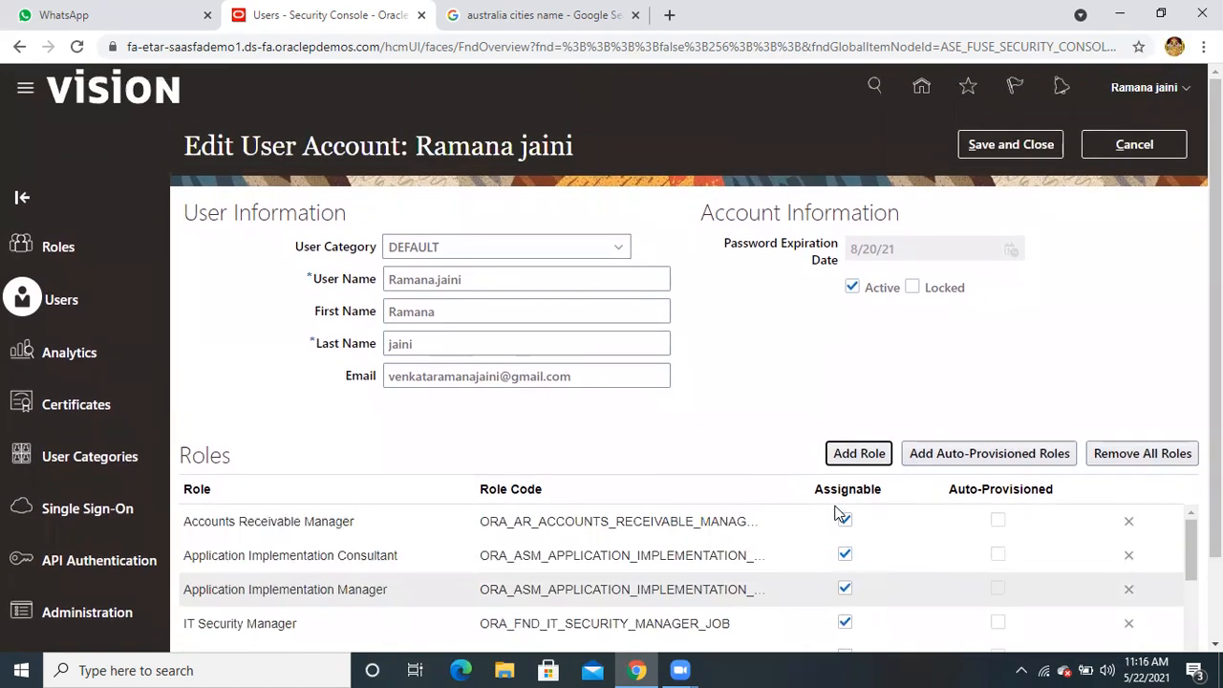
left_click(856, 455)
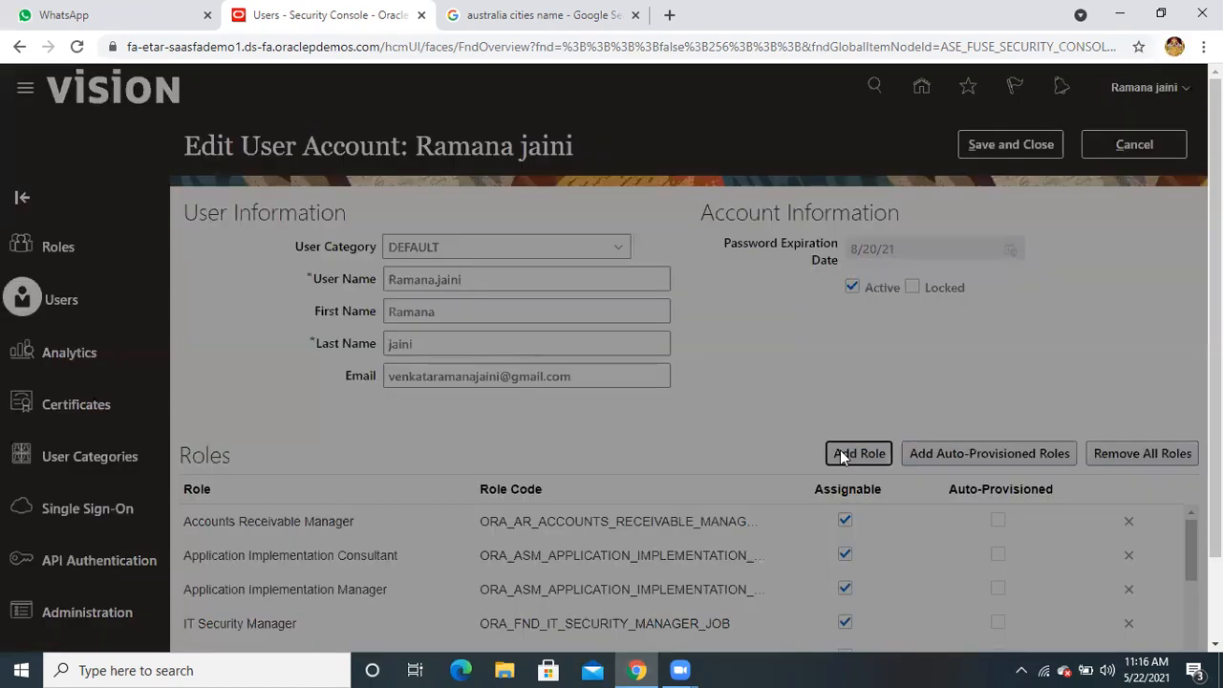
type("employ")
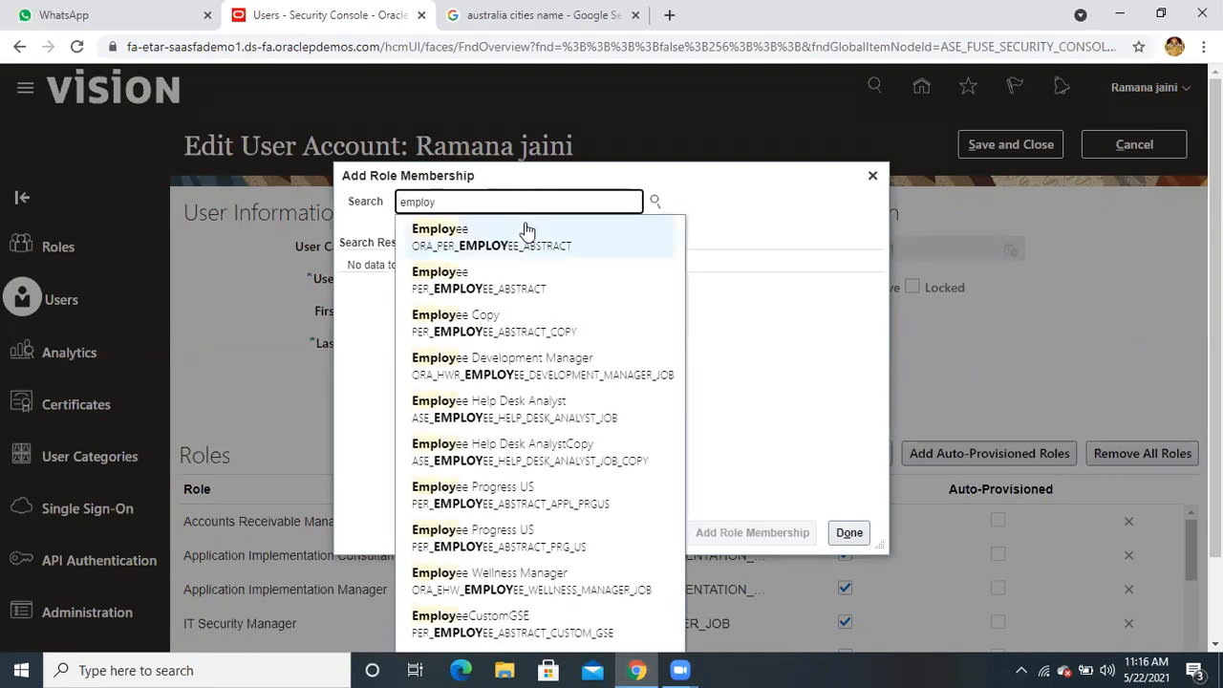
Add the Employee role, click Done, and review the updated Roles list
left_click(523, 229)
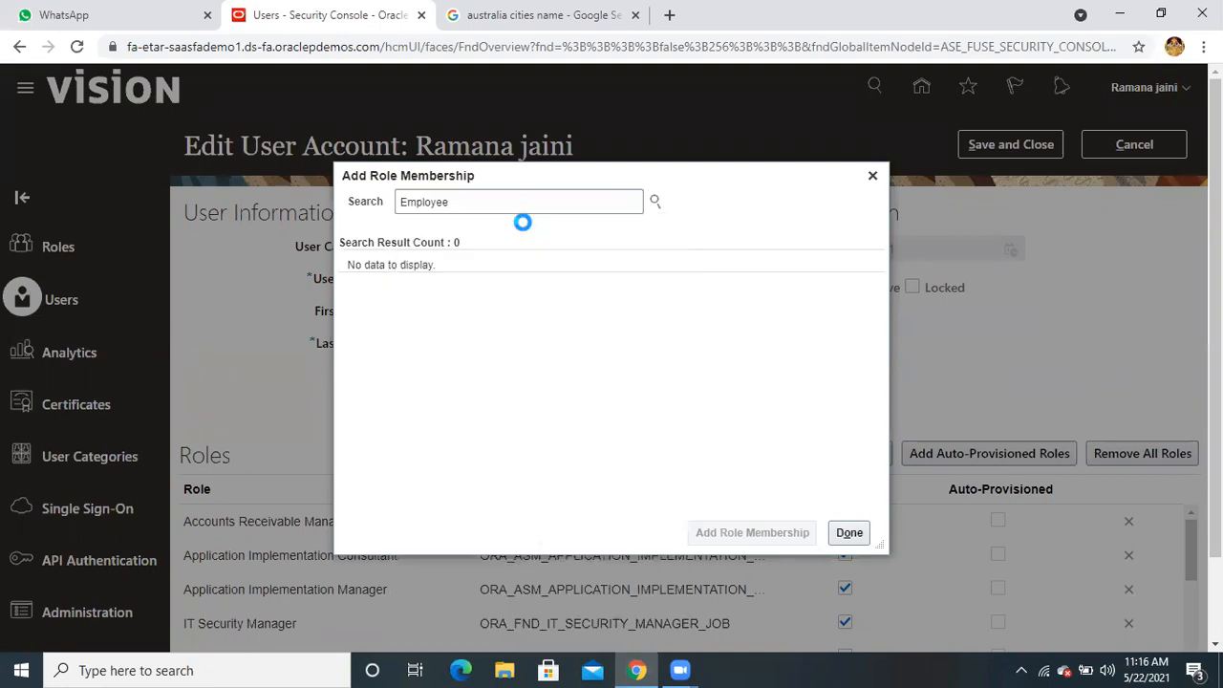
left_click(735, 539)
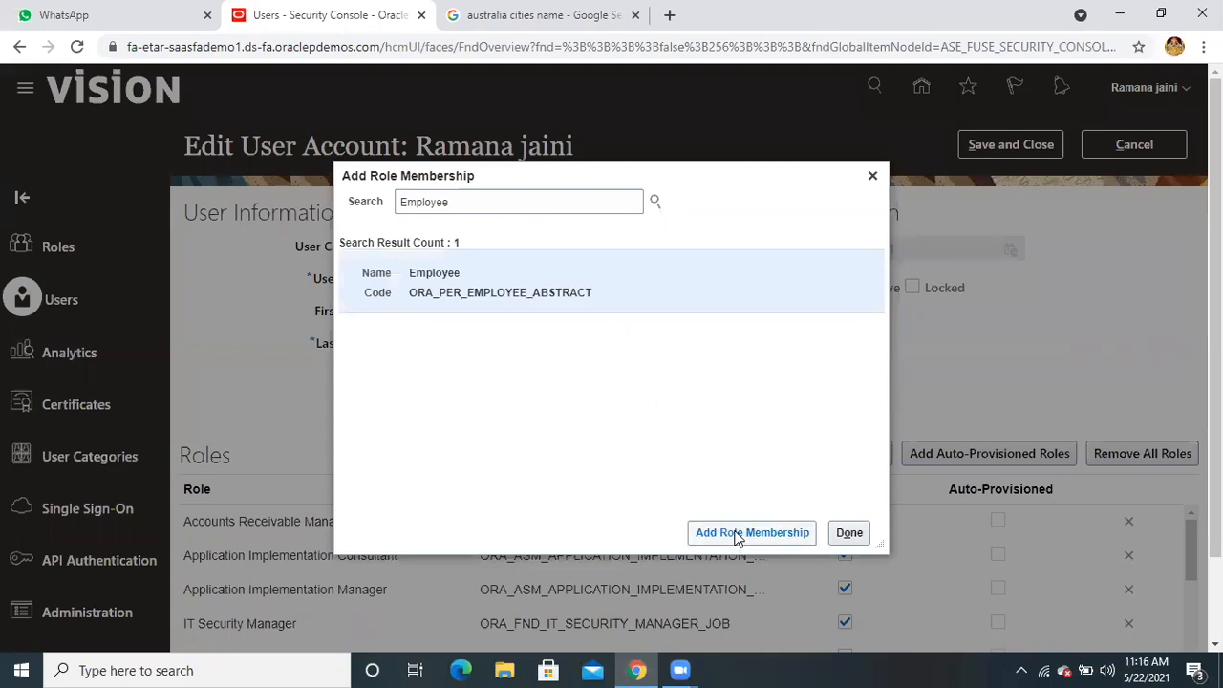
left_click(849, 533)
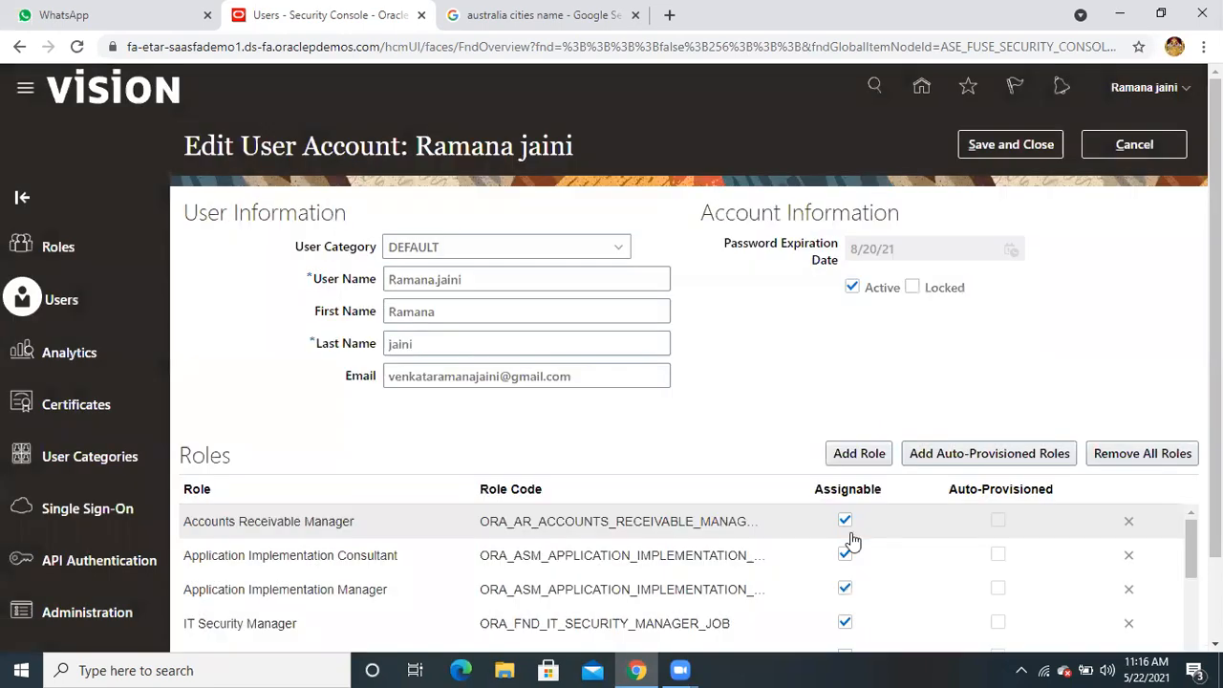
scroll(881, 374, "down", 1)
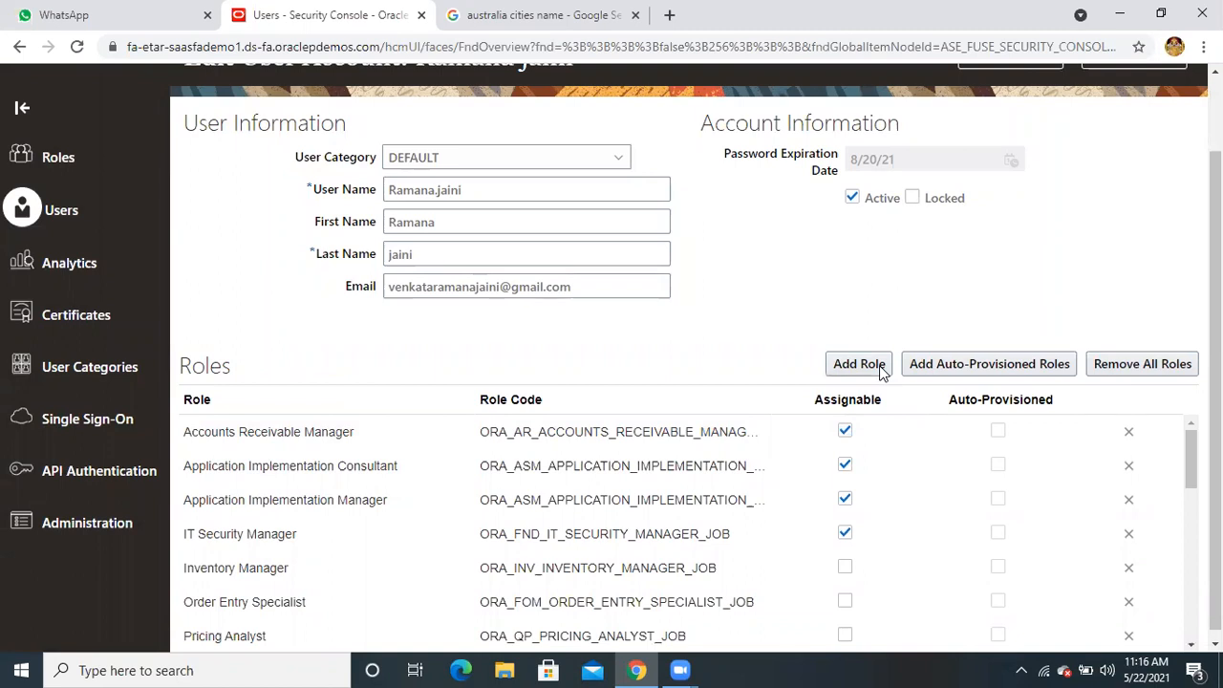
scroll(881, 373, "up", 1)
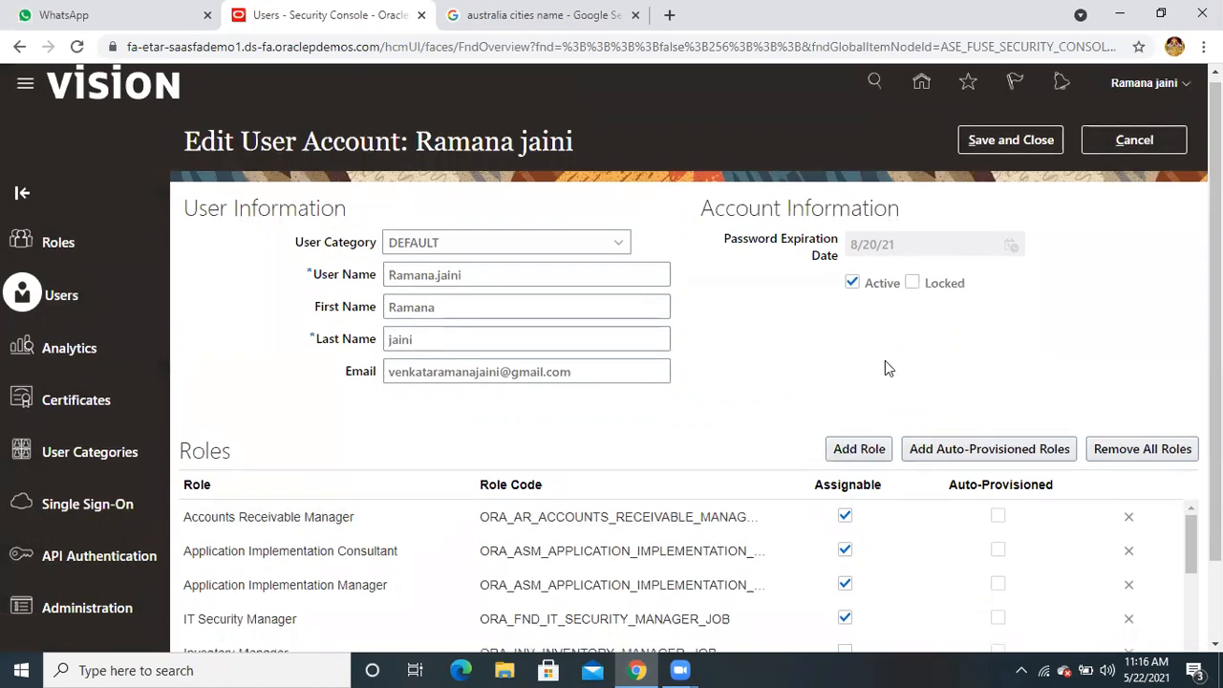
scroll(884, 363, "down", 1)
scroll(886, 367, "up", 1)
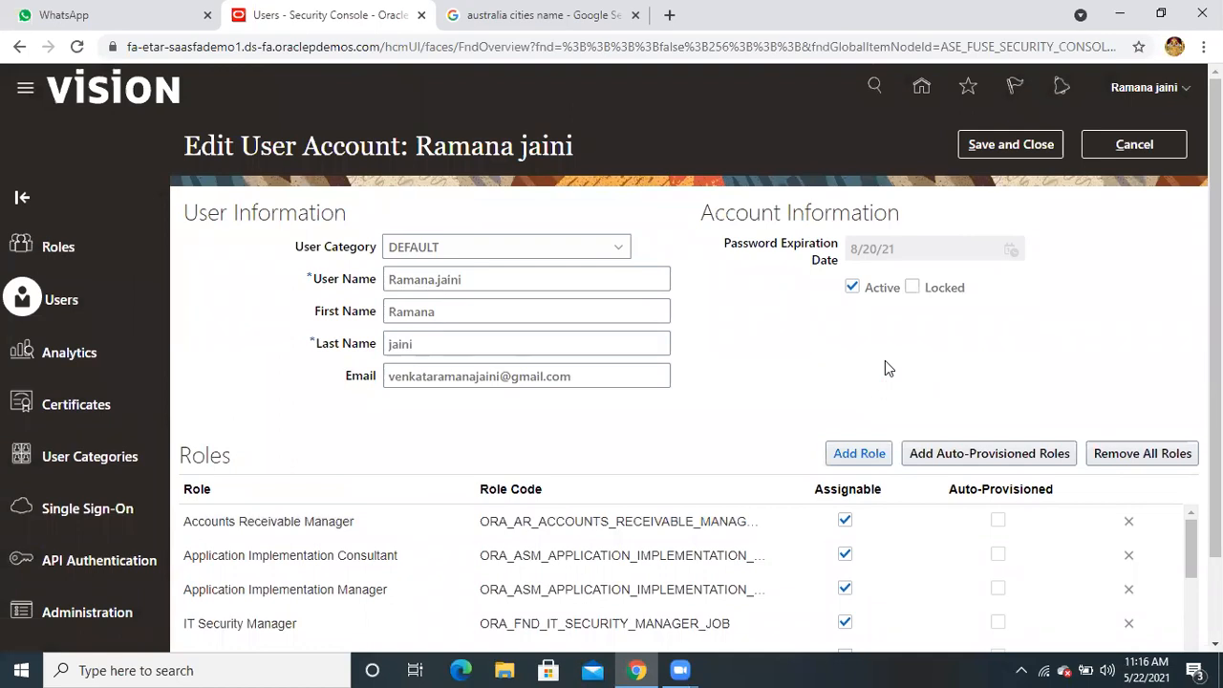
scroll(904, 336, "down", 1)
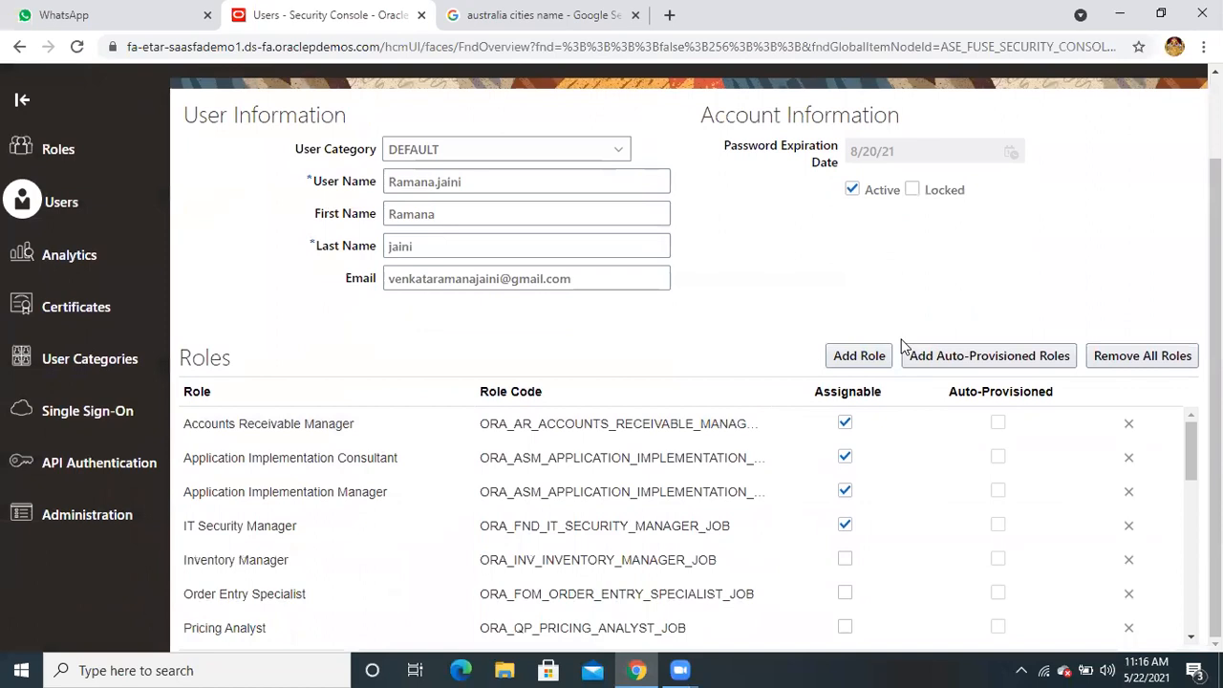
scroll(903, 346, "up", 1)
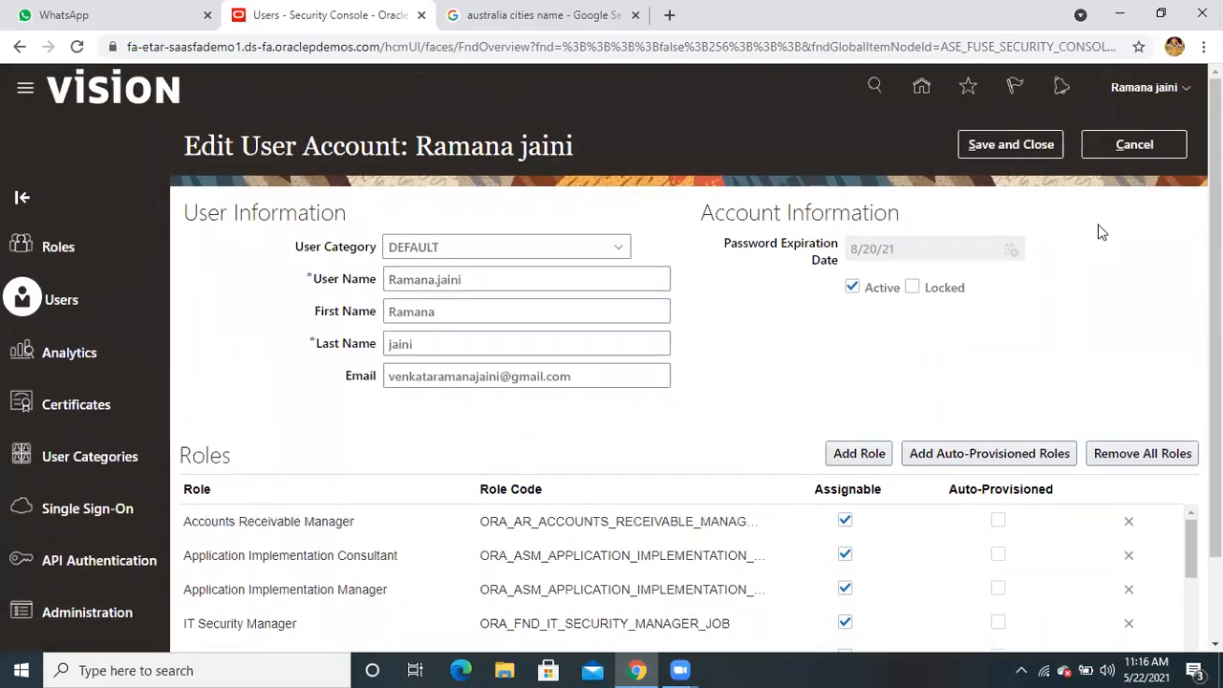
Save and close the user account edits, then leave the account details with Done
left_click(1038, 144)
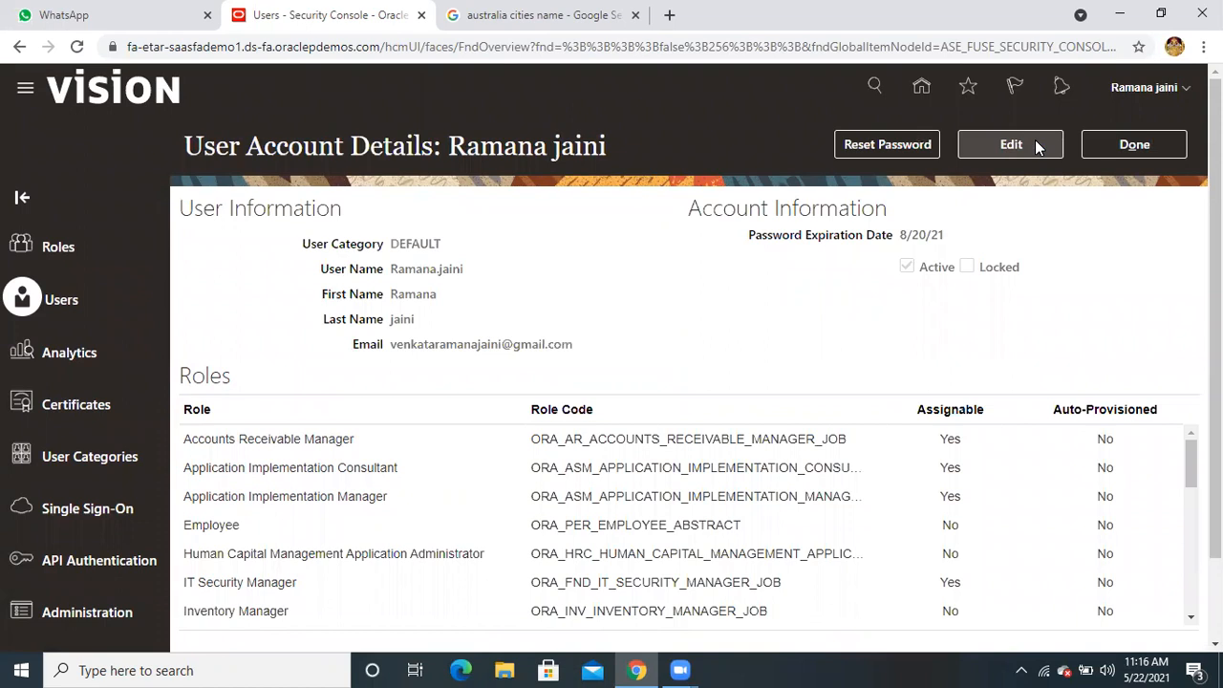
left_click(1128, 149)
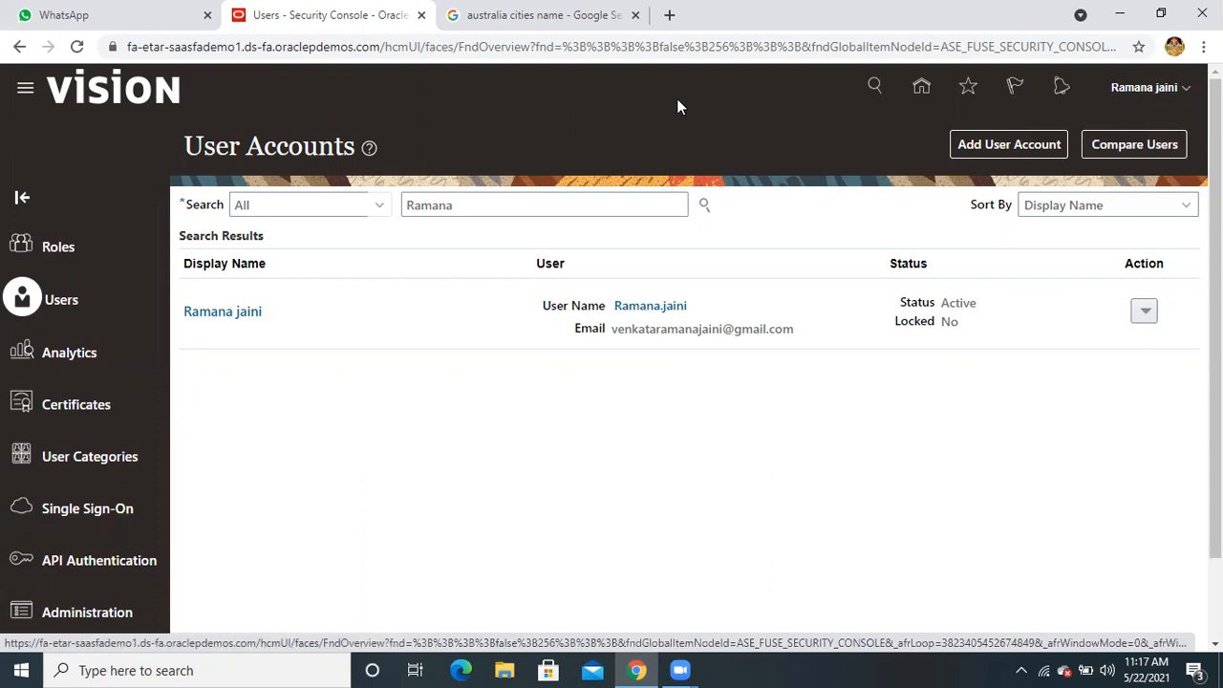
Open Manage Data Access for Users via a Setup and Maintenance task search 'manage data access'
left_click(922, 90)
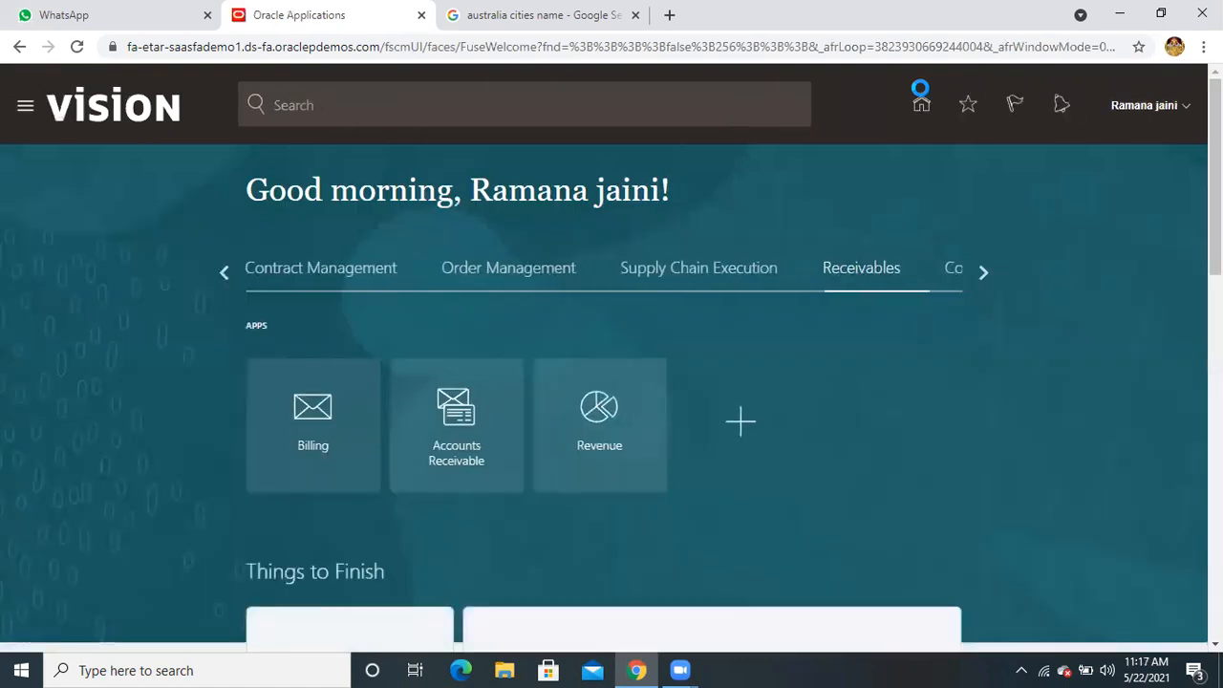
left_click(1143, 108)
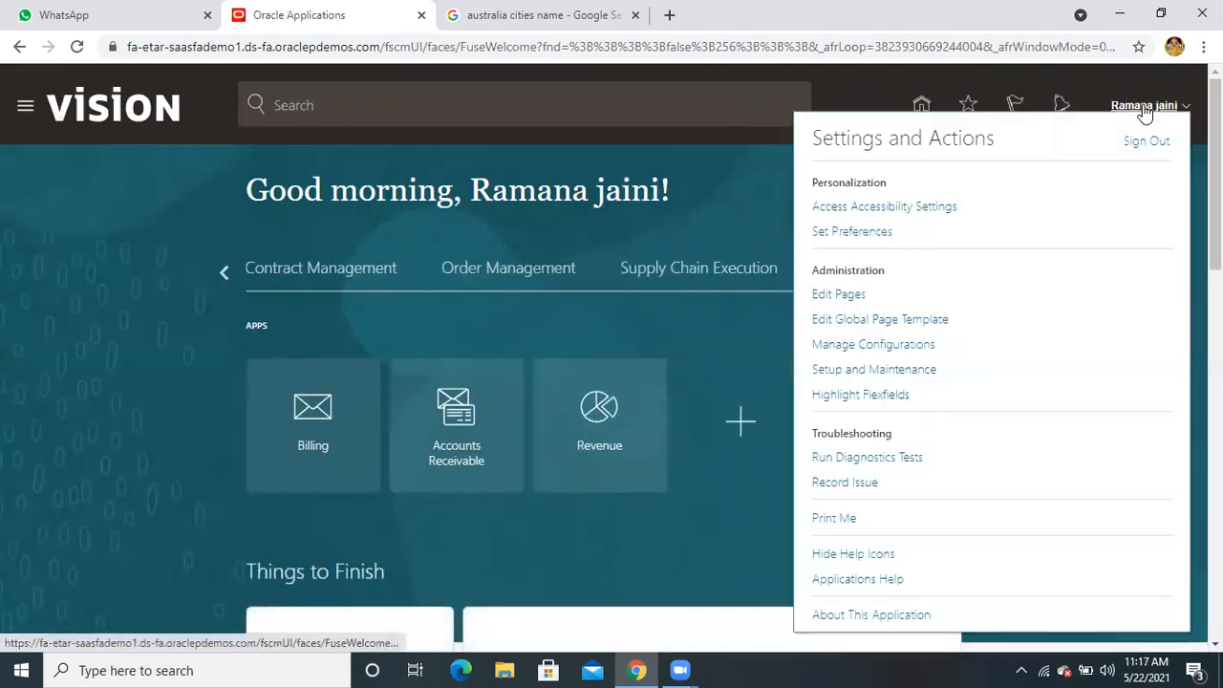
left_click(881, 372)
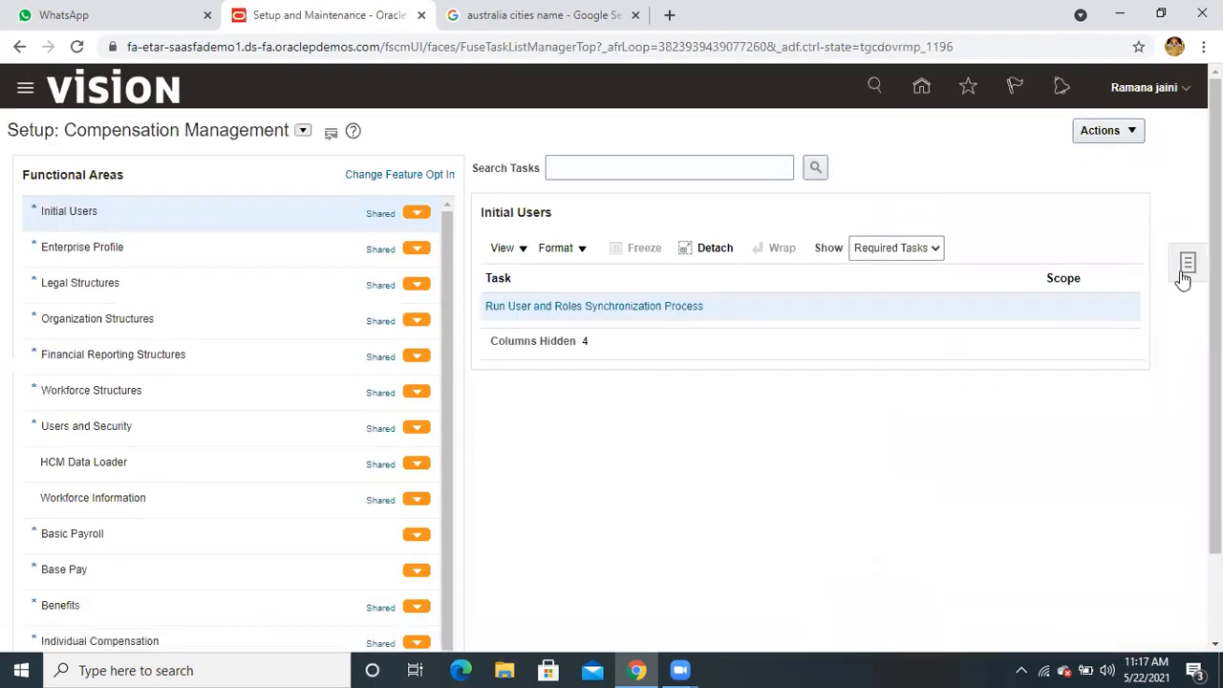
left_click(1185, 268)
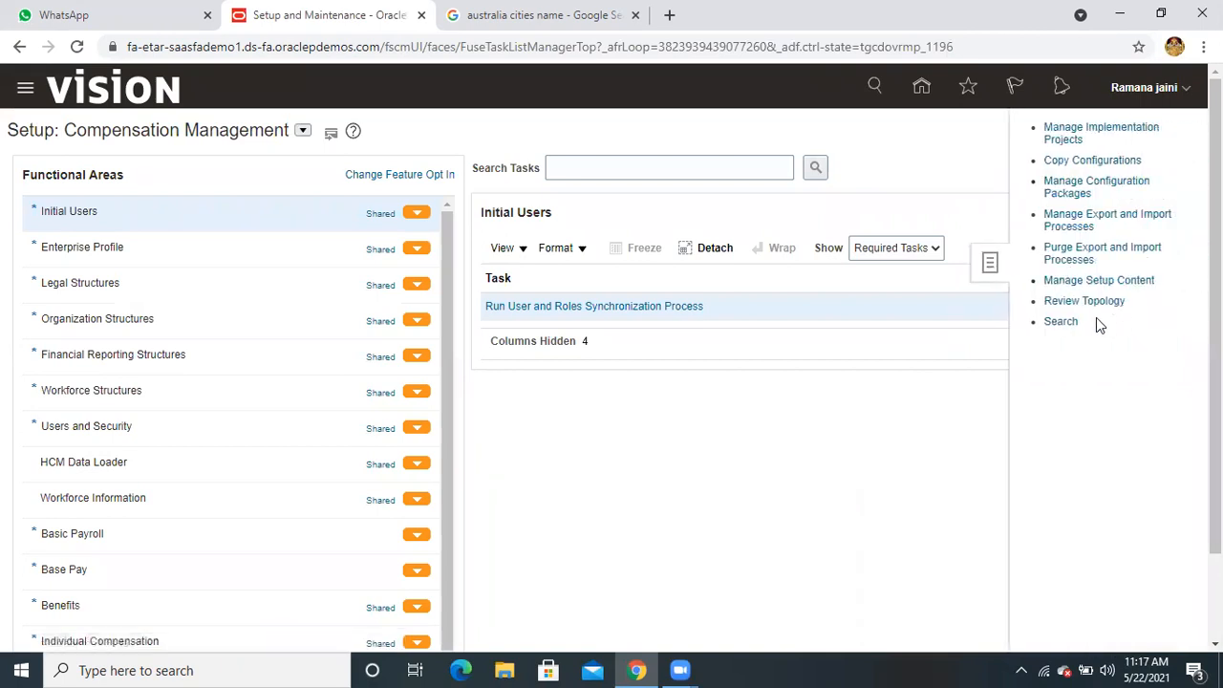
left_click(1063, 322)
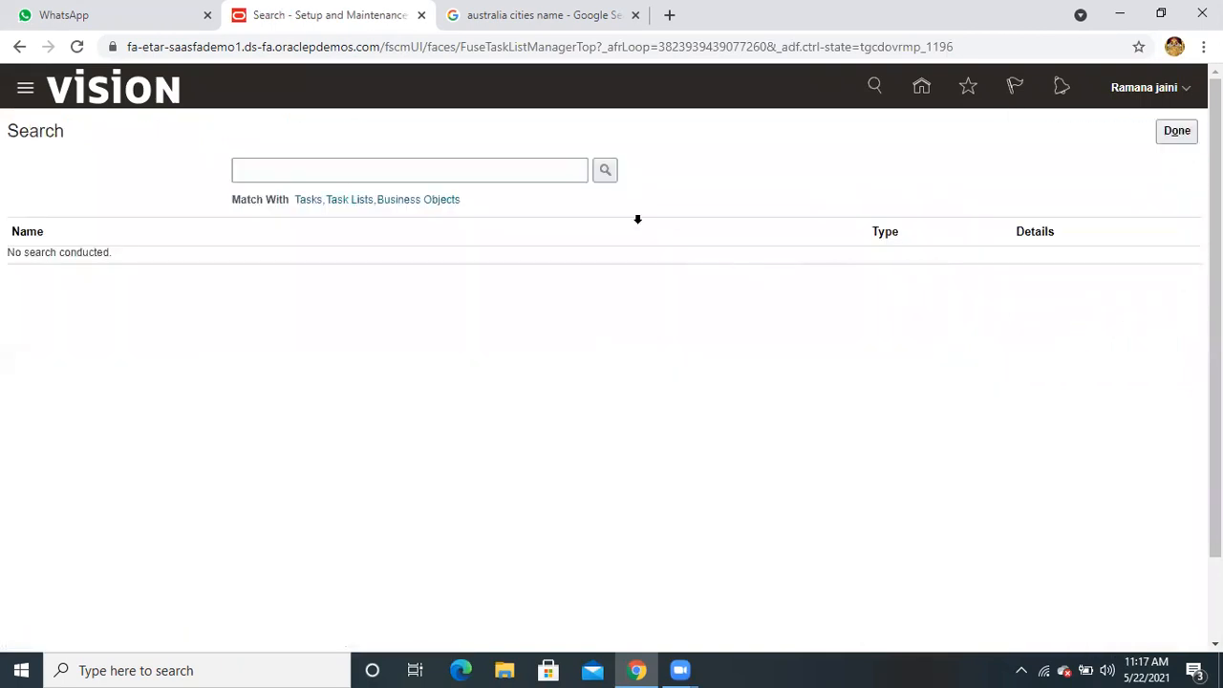
left_click(521, 166)
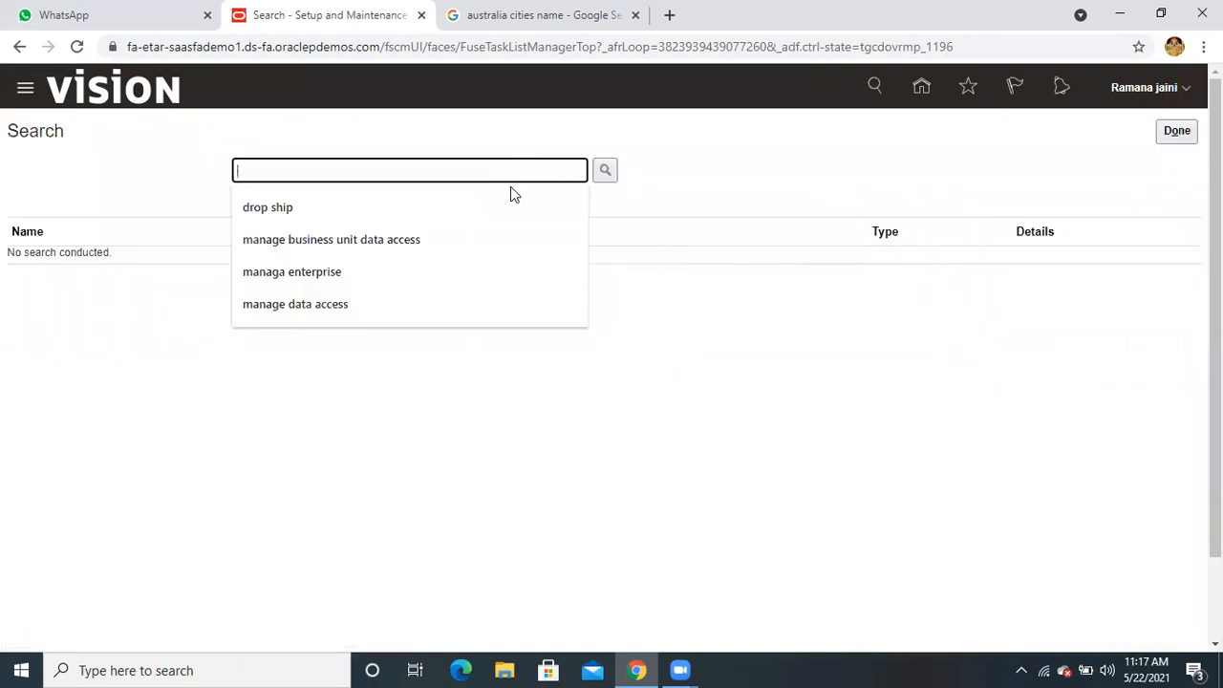
left_click(442, 299)
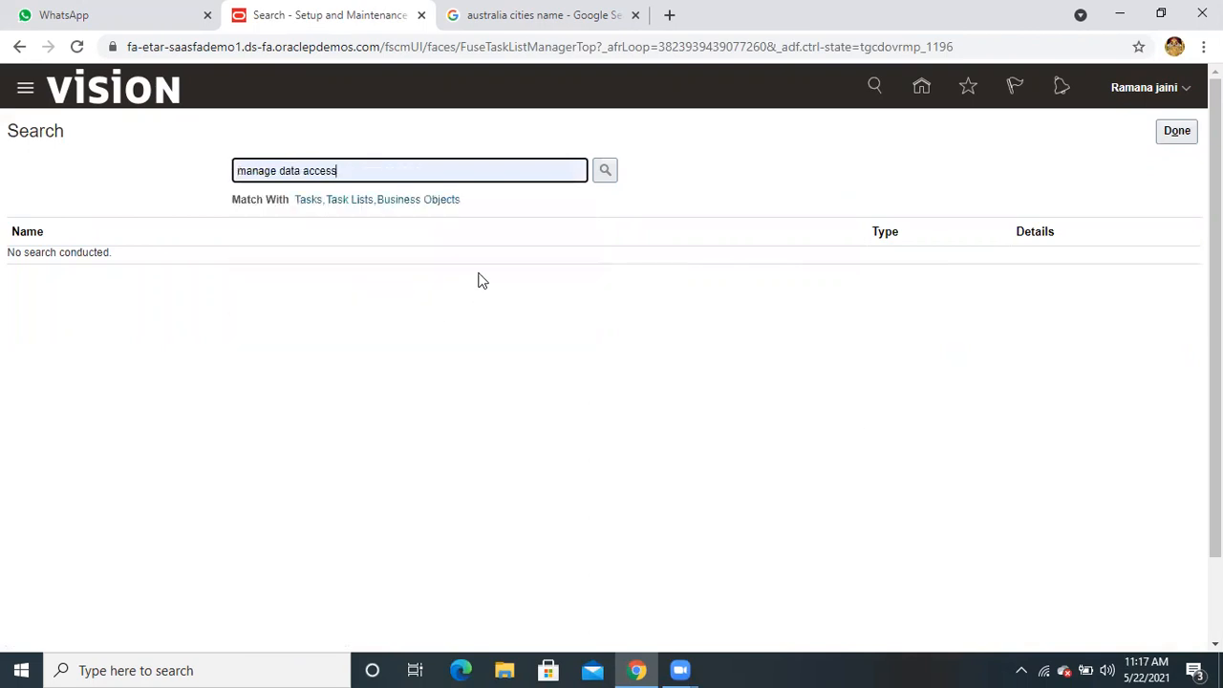
left_click(605, 170)
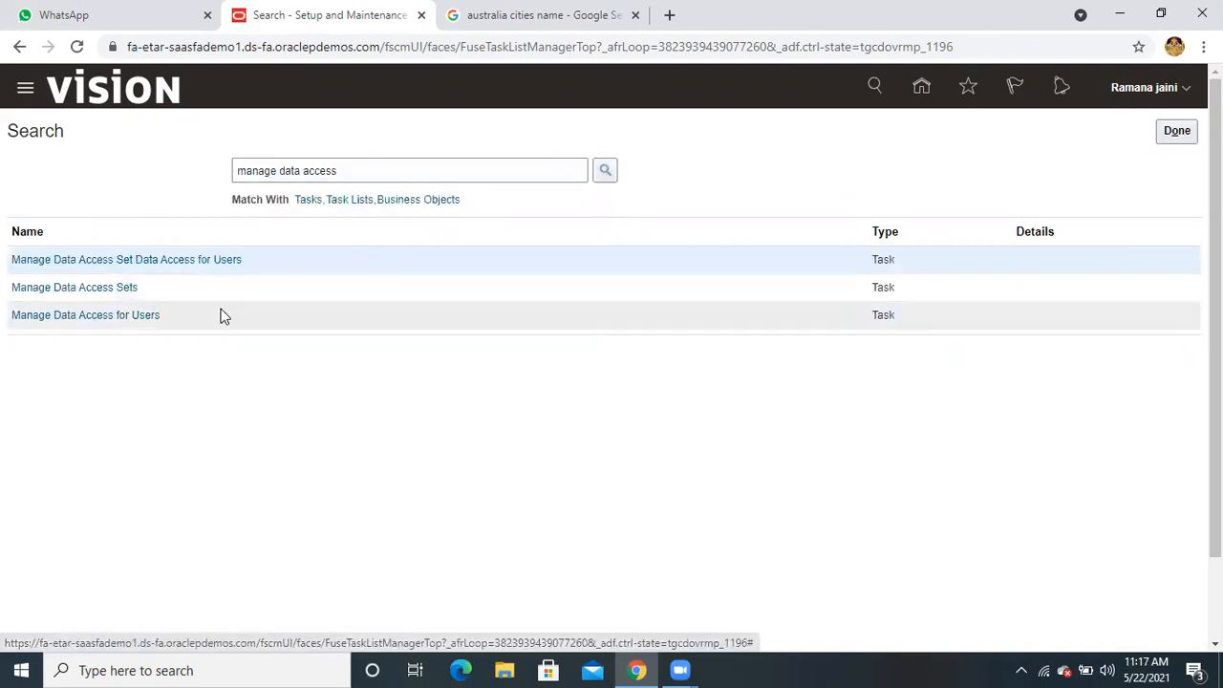
left_click(151, 315)
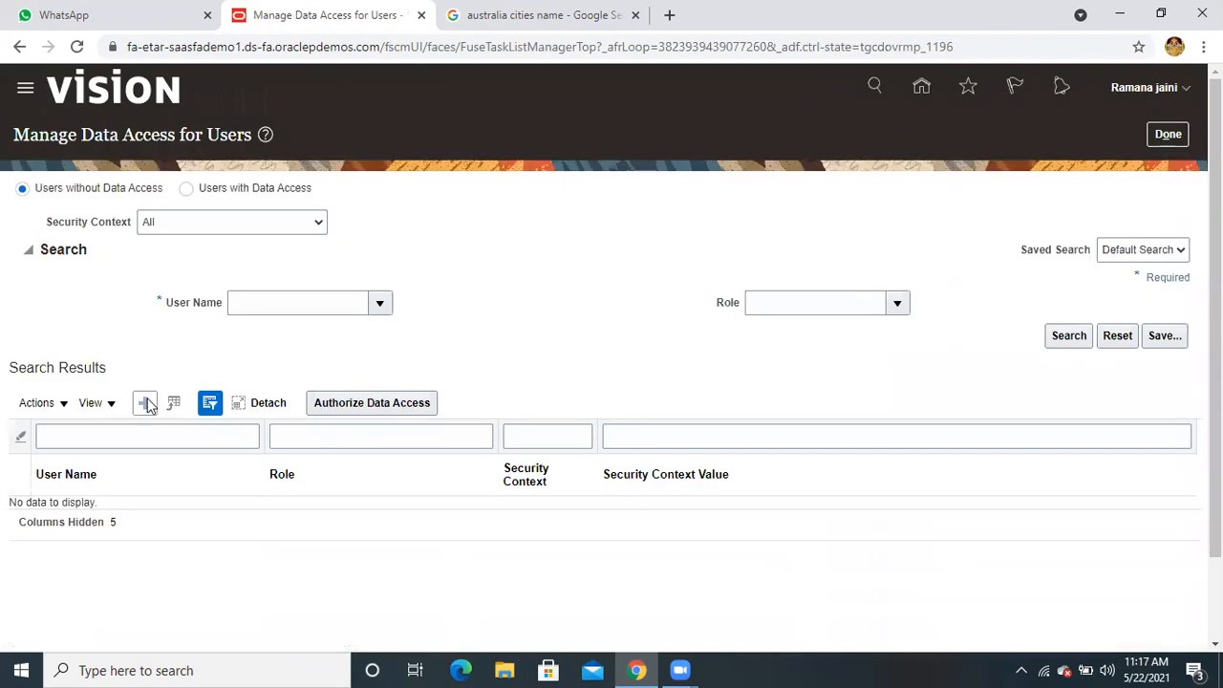
Create a data access row for the user with the Order Administrator role
left_click(146, 404)
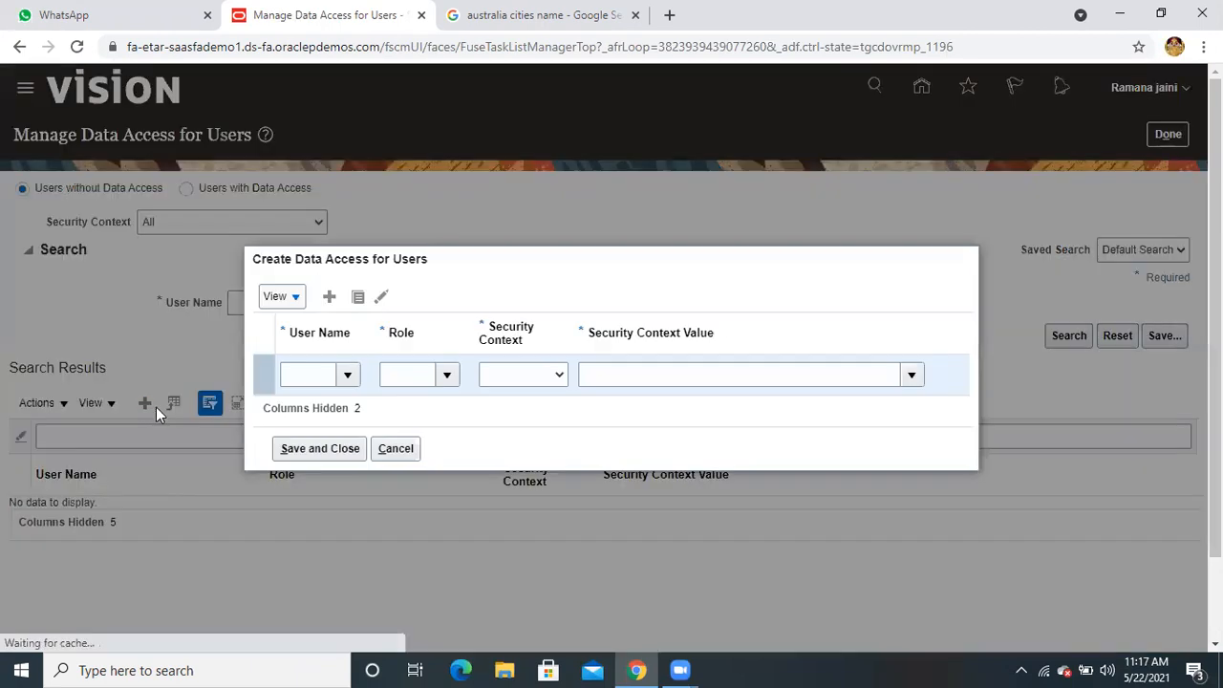
left_click(290, 373)
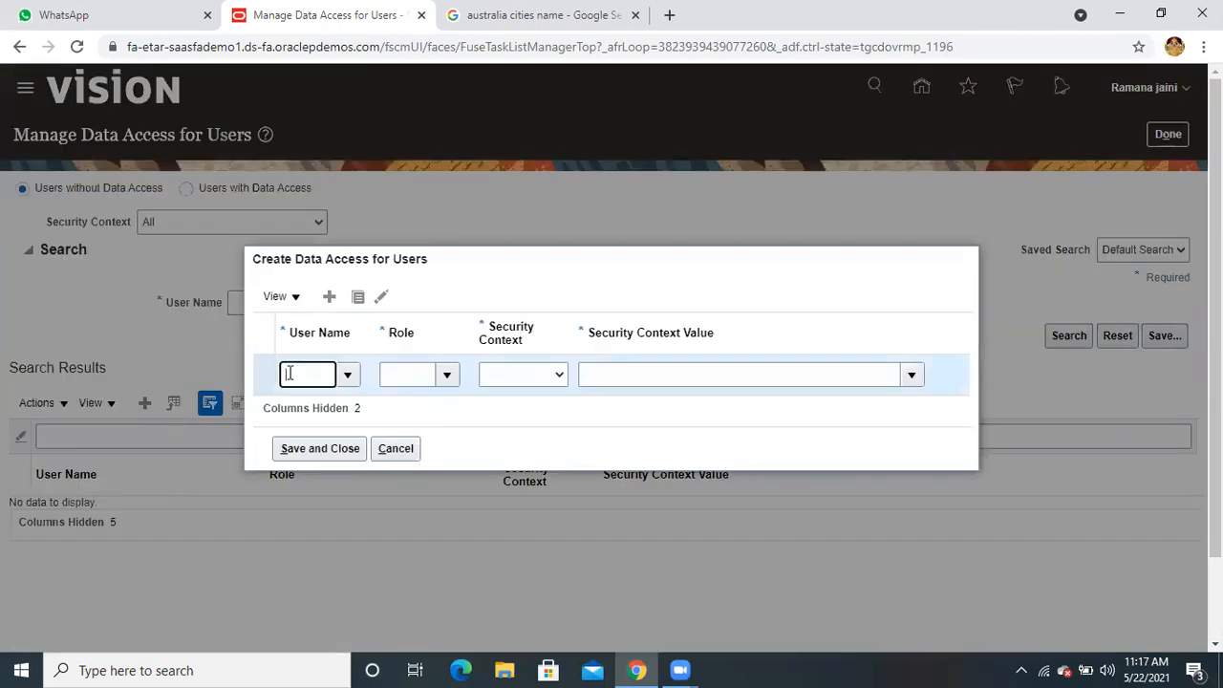
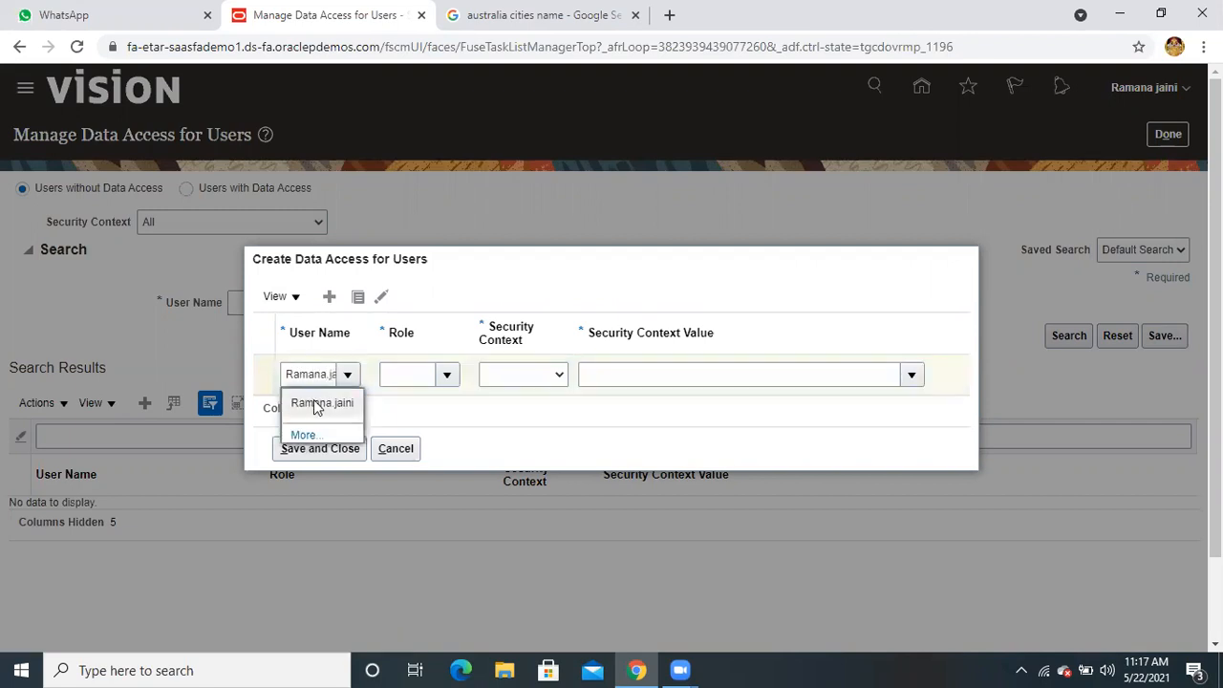
left_click(318, 405)
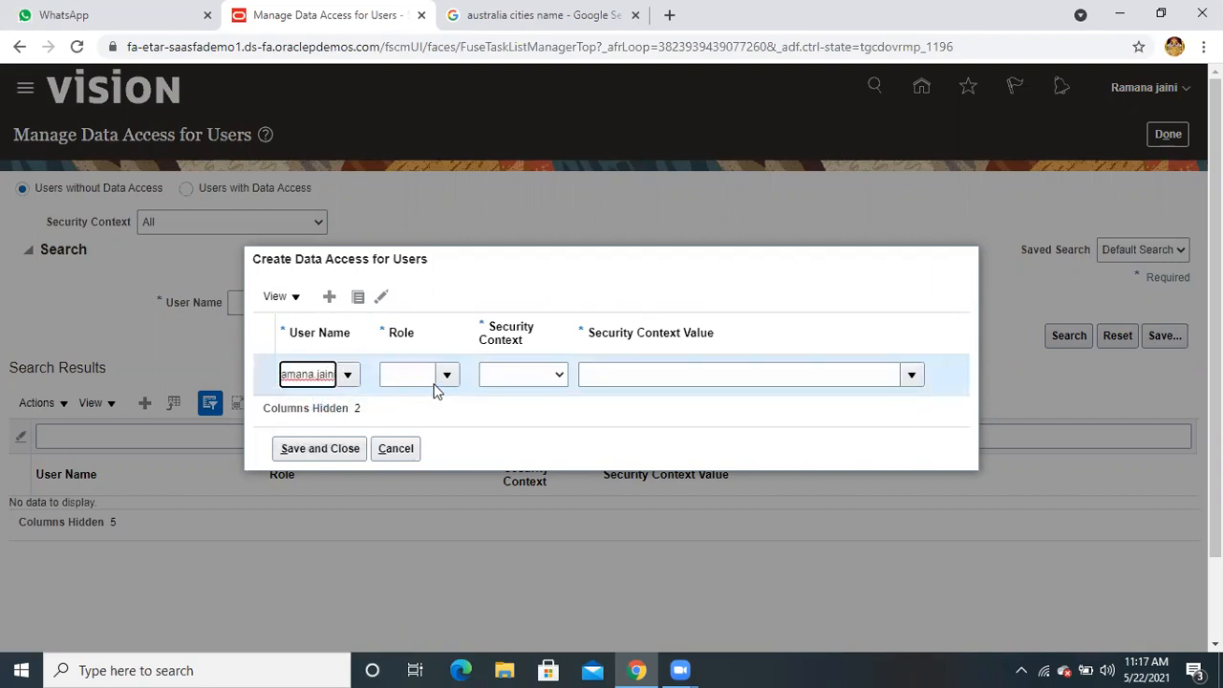
left_click(408, 373)
type("orde")
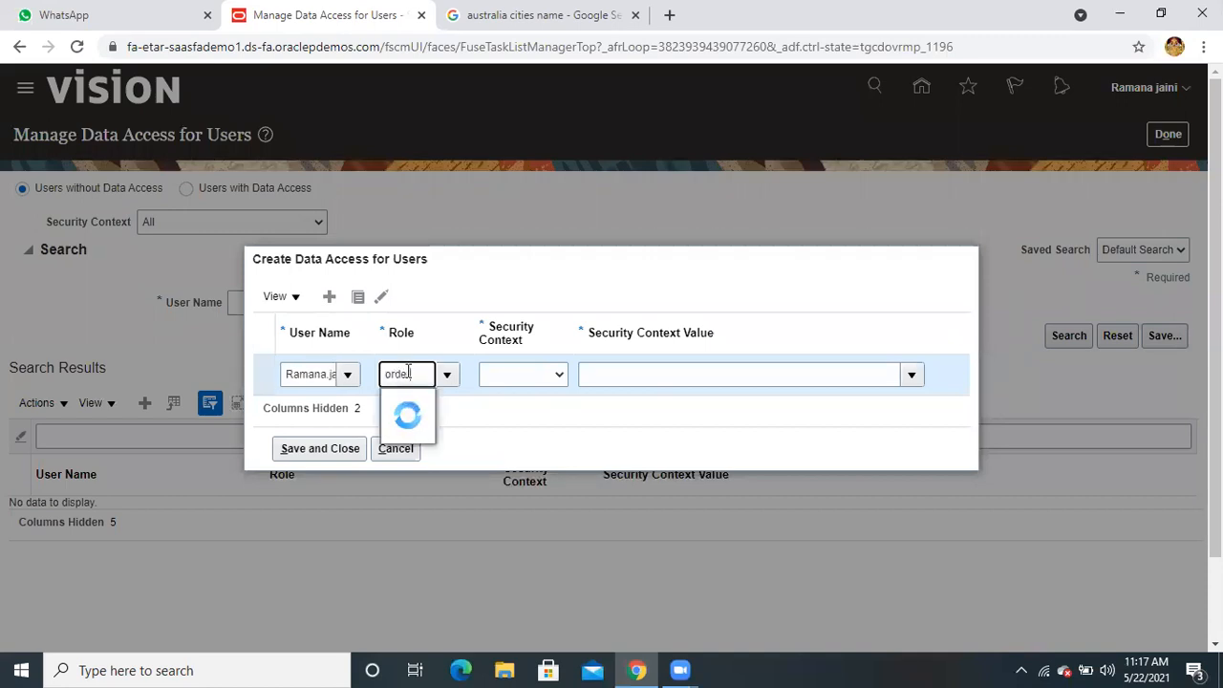
type("r")
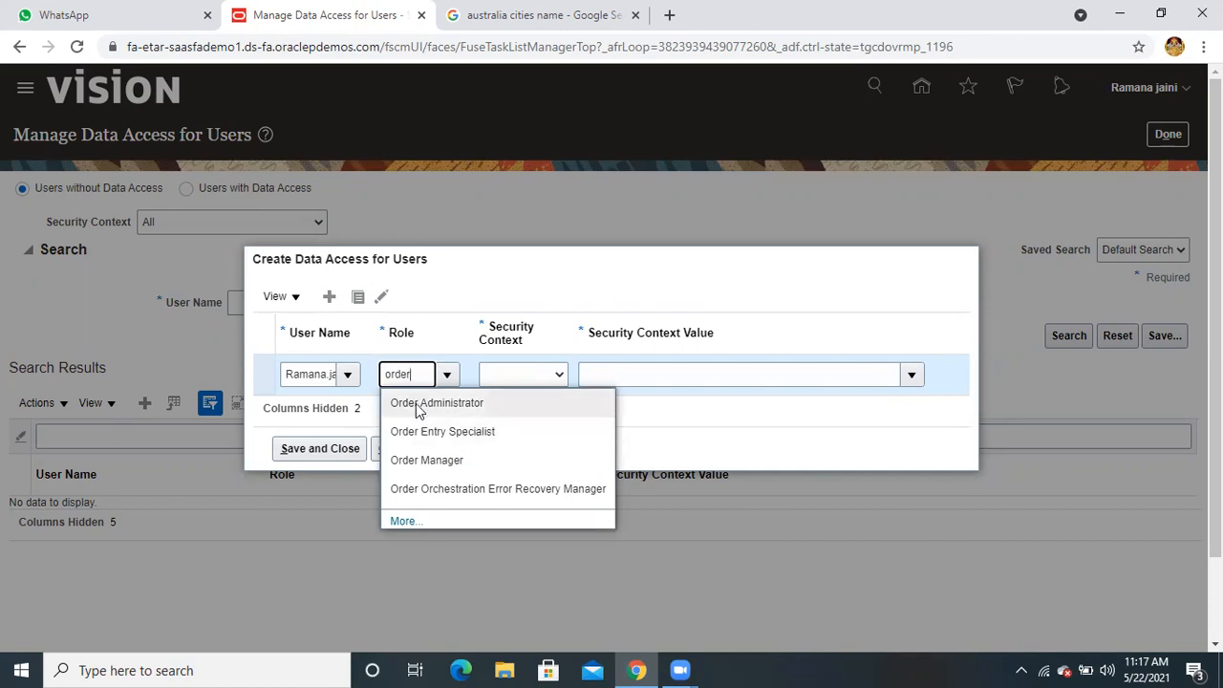
left_click(415, 403)
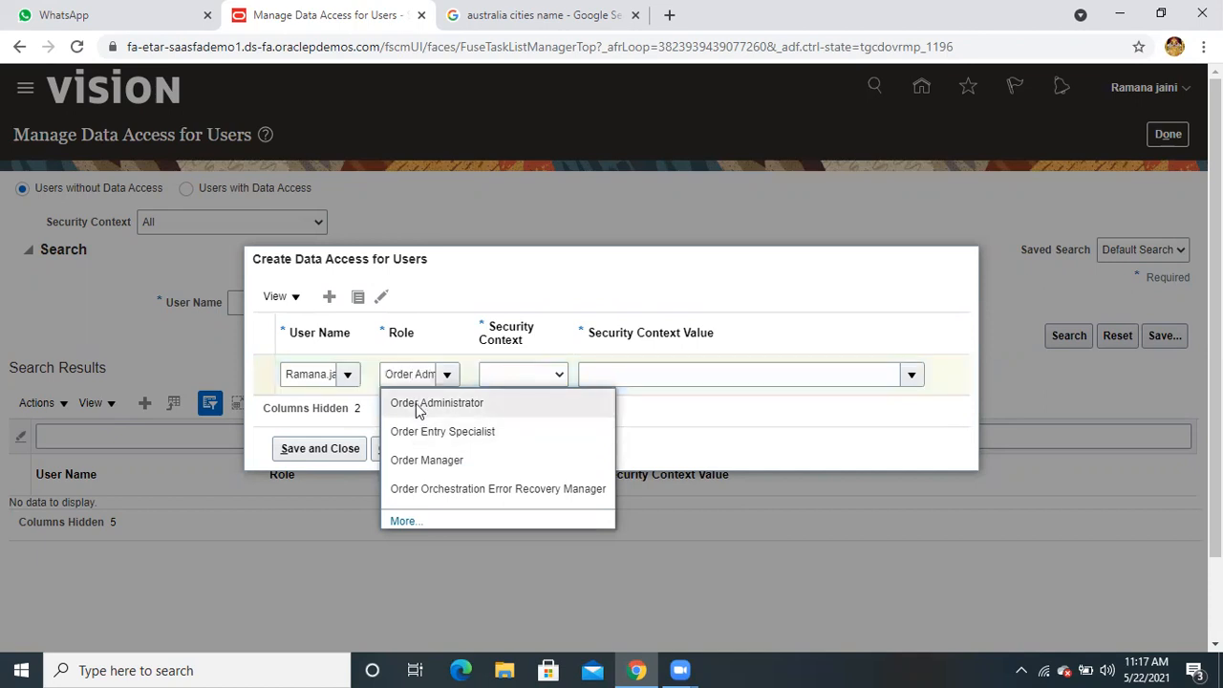
Set the security context to Reference data set and browse the available context values
left_click(557, 376)
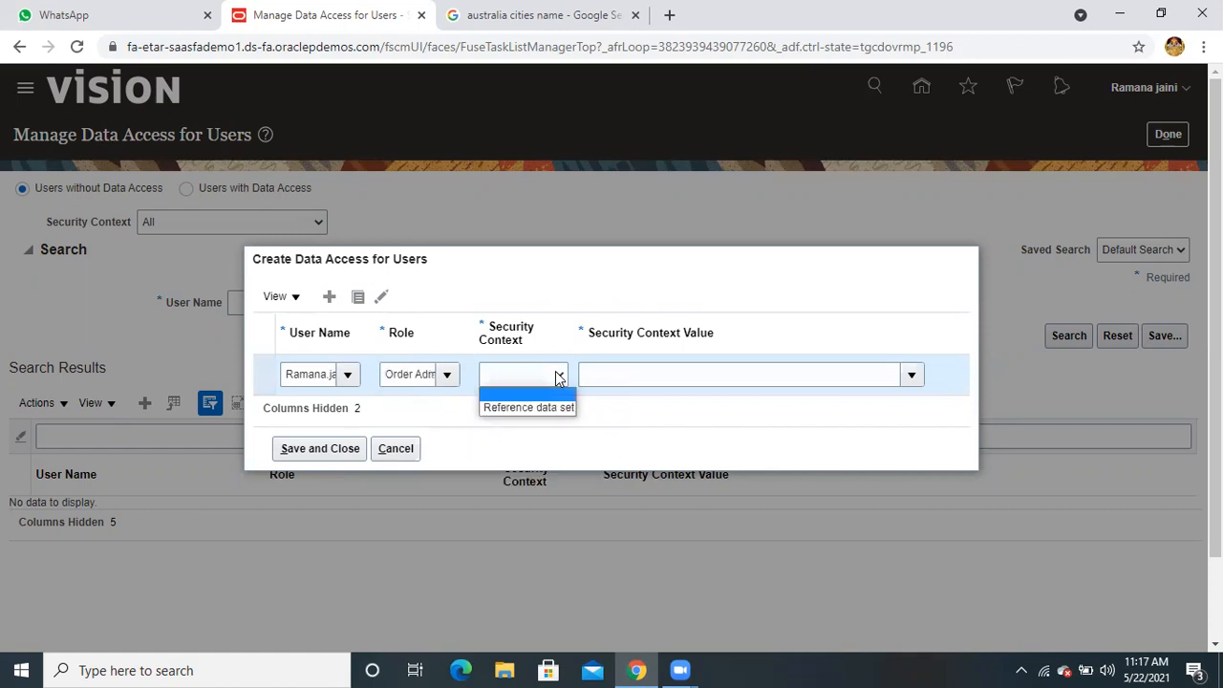
left_click(555, 403)
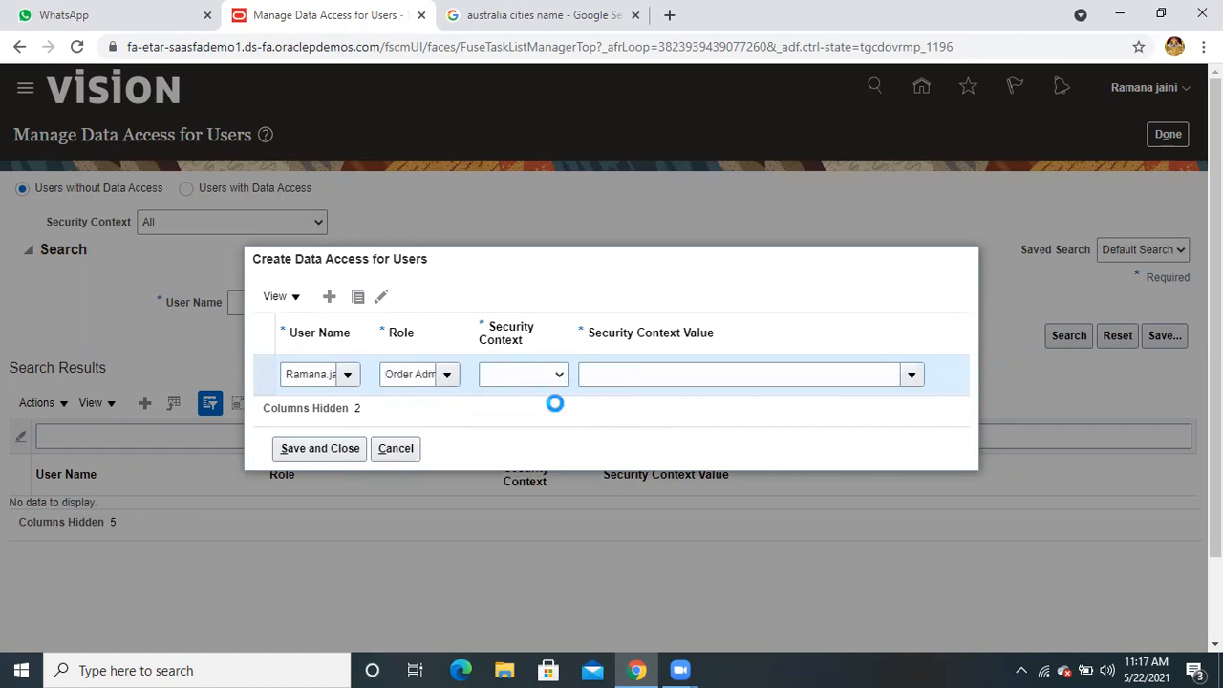
left_click(684, 372)
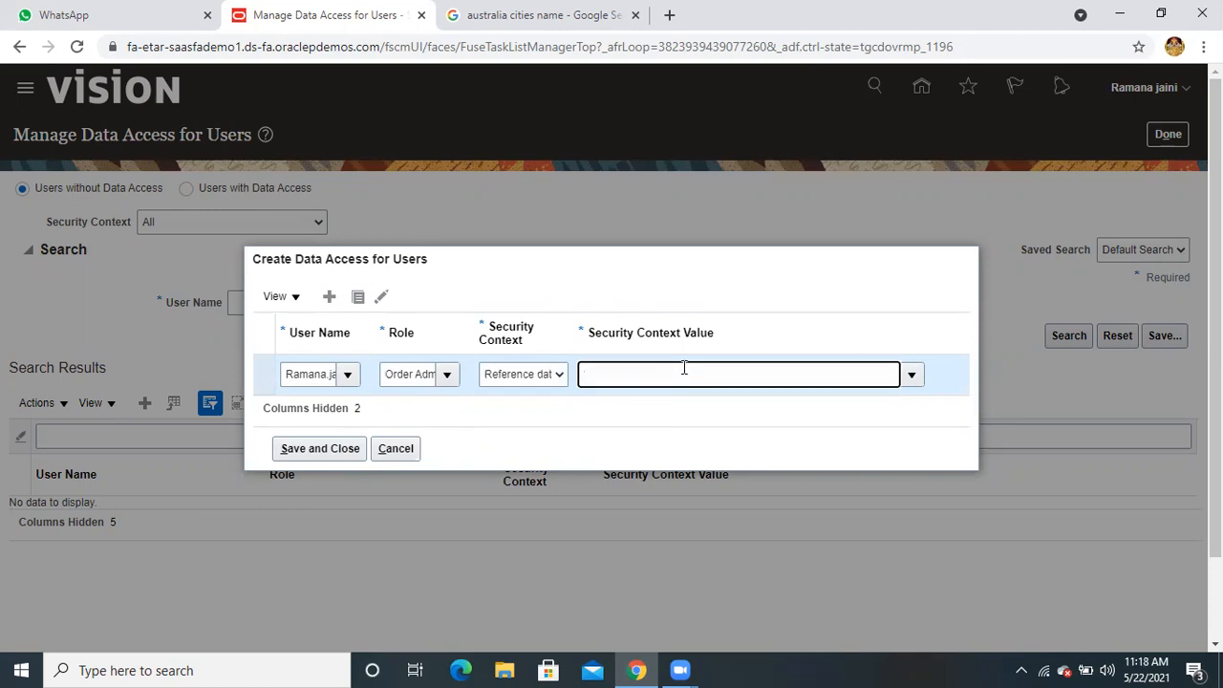
left_click(912, 375)
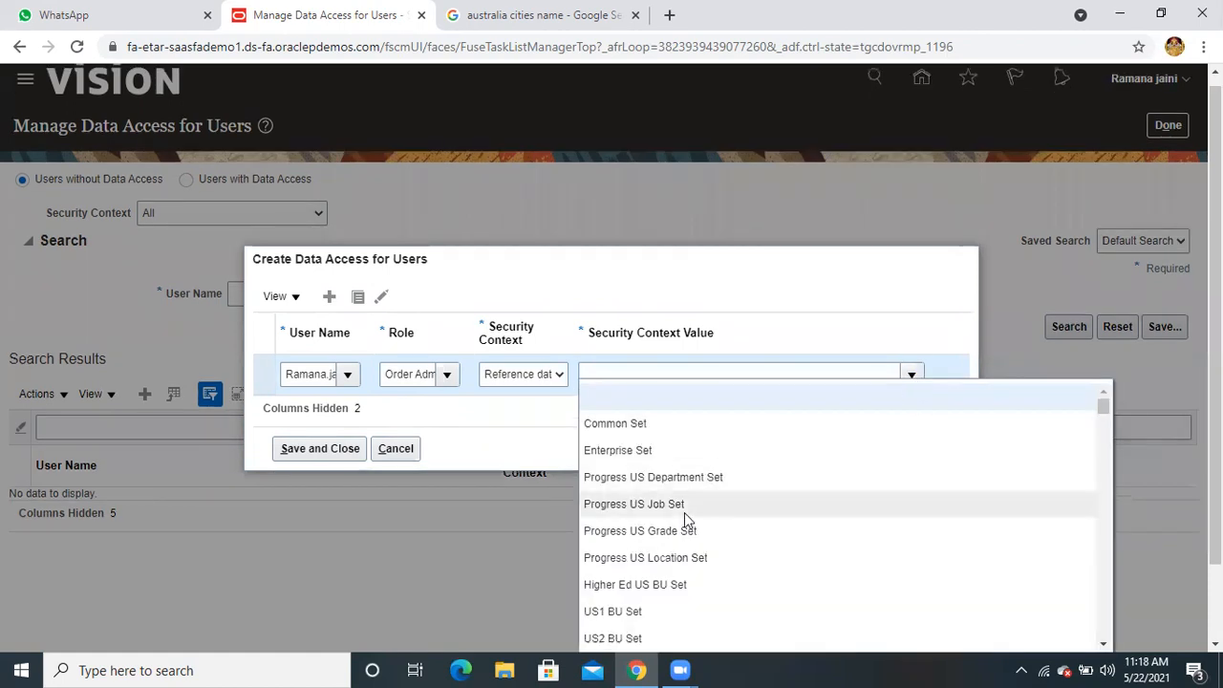
scroll(685, 516, "down", 2)
scroll(684, 514, "down", 3)
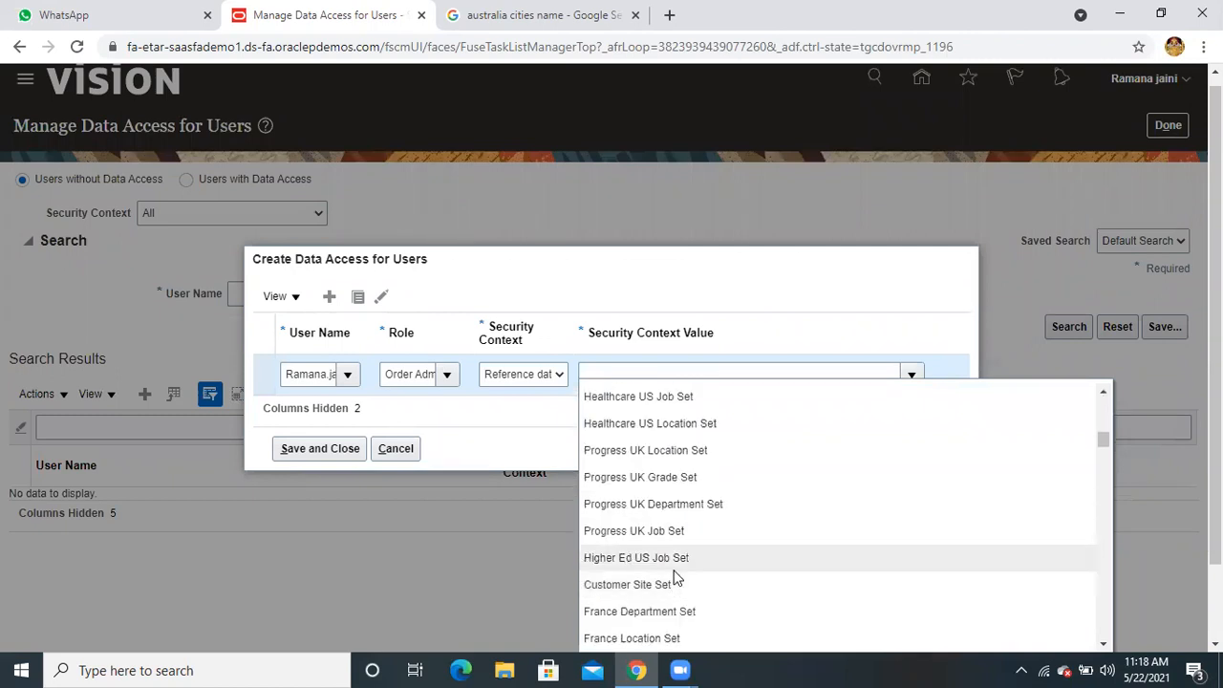
scroll(709, 504, "down", 5)
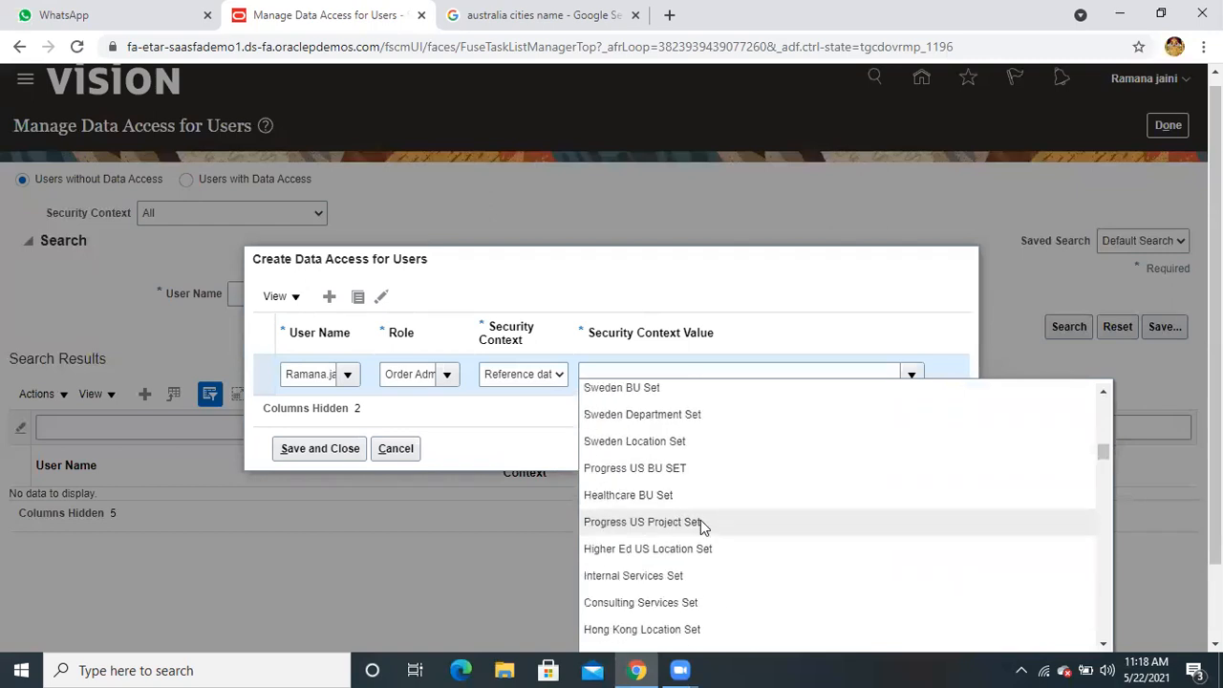
left_click_drag(1098, 454, 1092, 636)
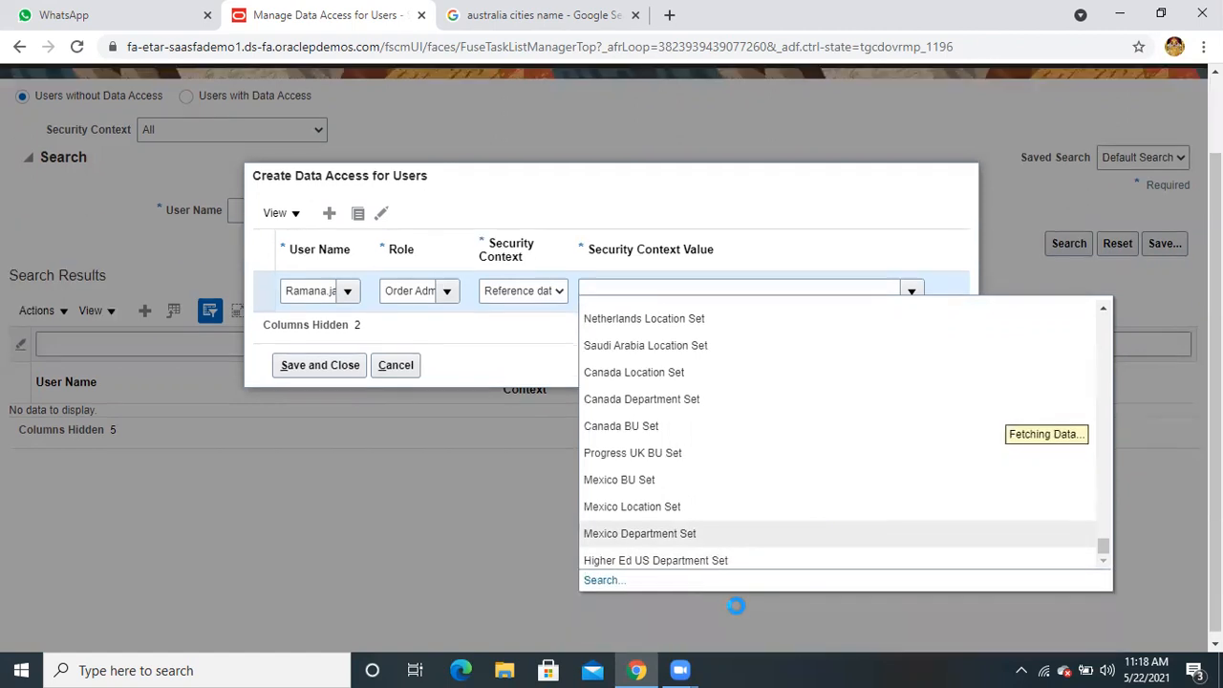
Search set names for 'au' and pick Australia BU Set
left_click(604, 578)
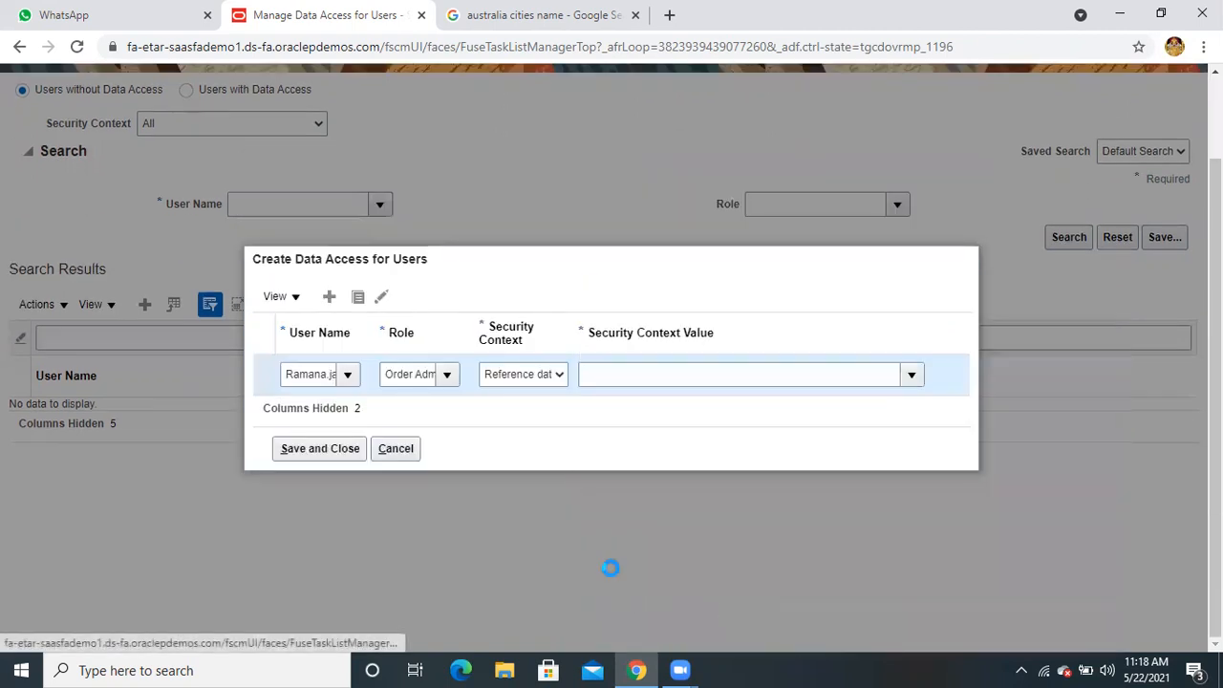
left_click(649, 328)
type("au")
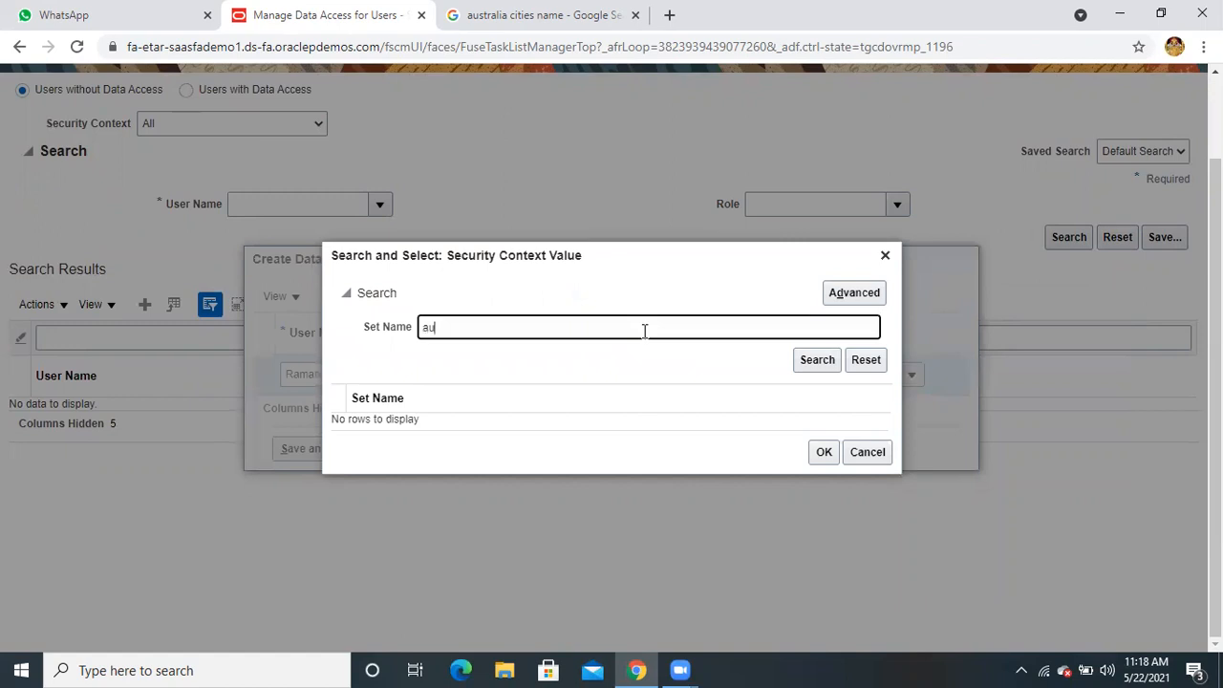
key("ctrl+a")
left_click(812, 363)
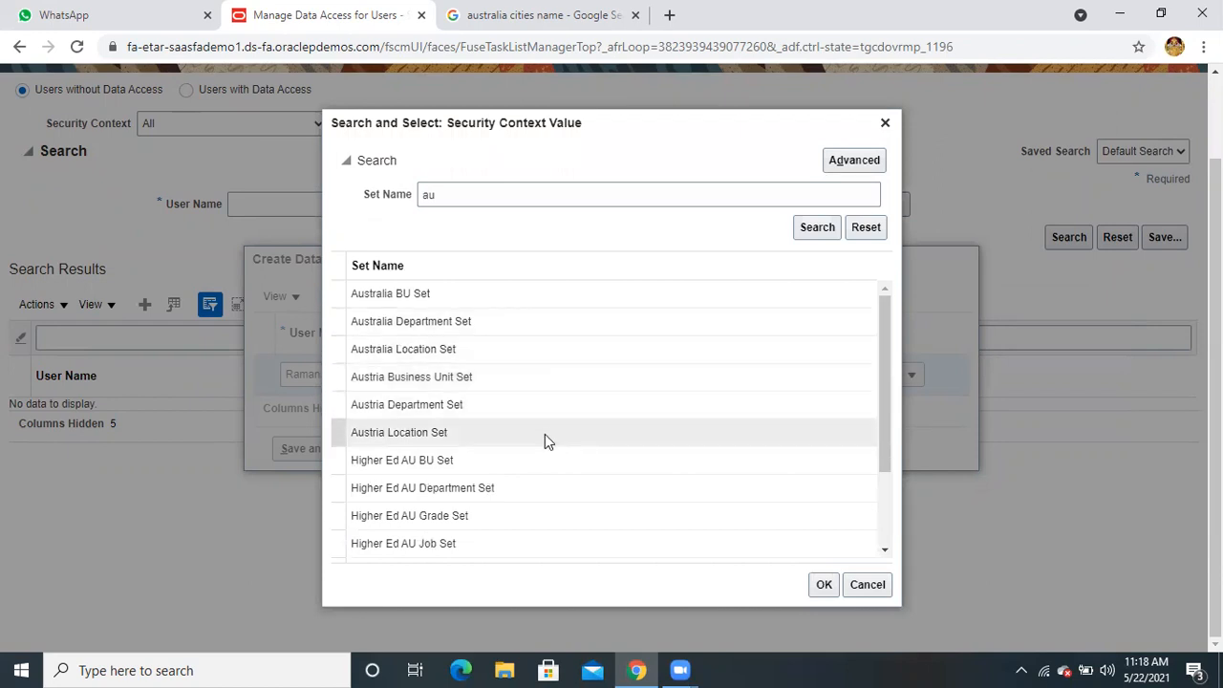
left_click(480, 301)
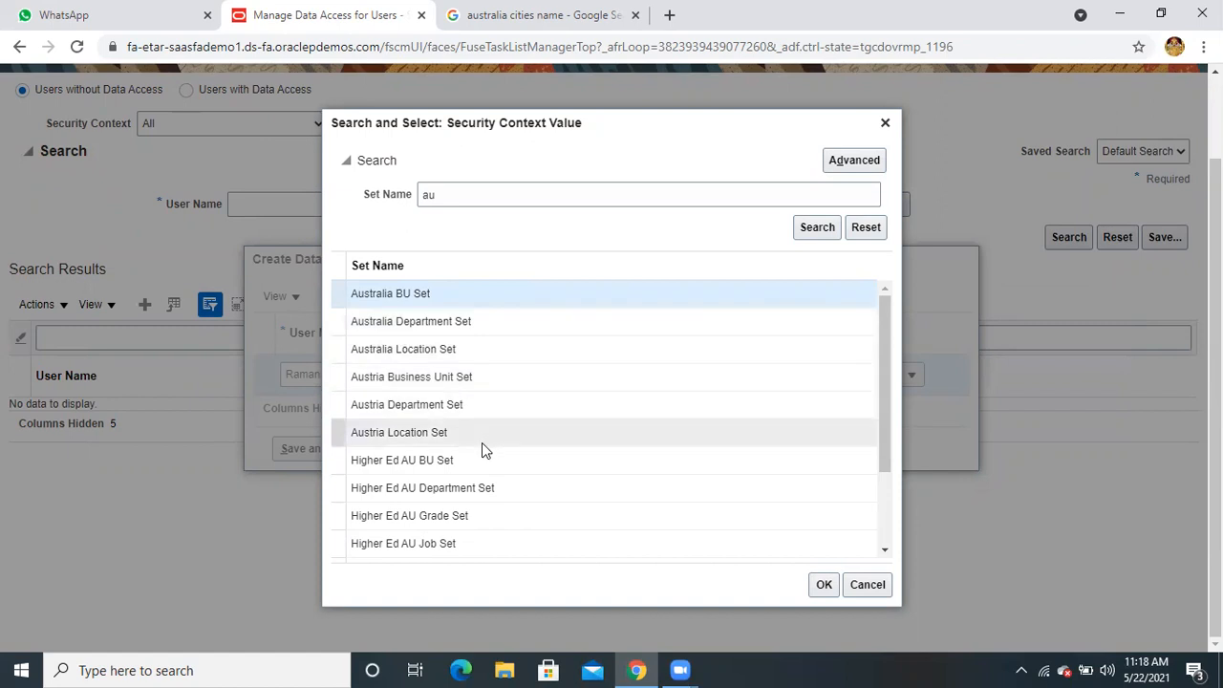
scroll(481, 442, "down", 1)
scroll(482, 442, "down", 1)
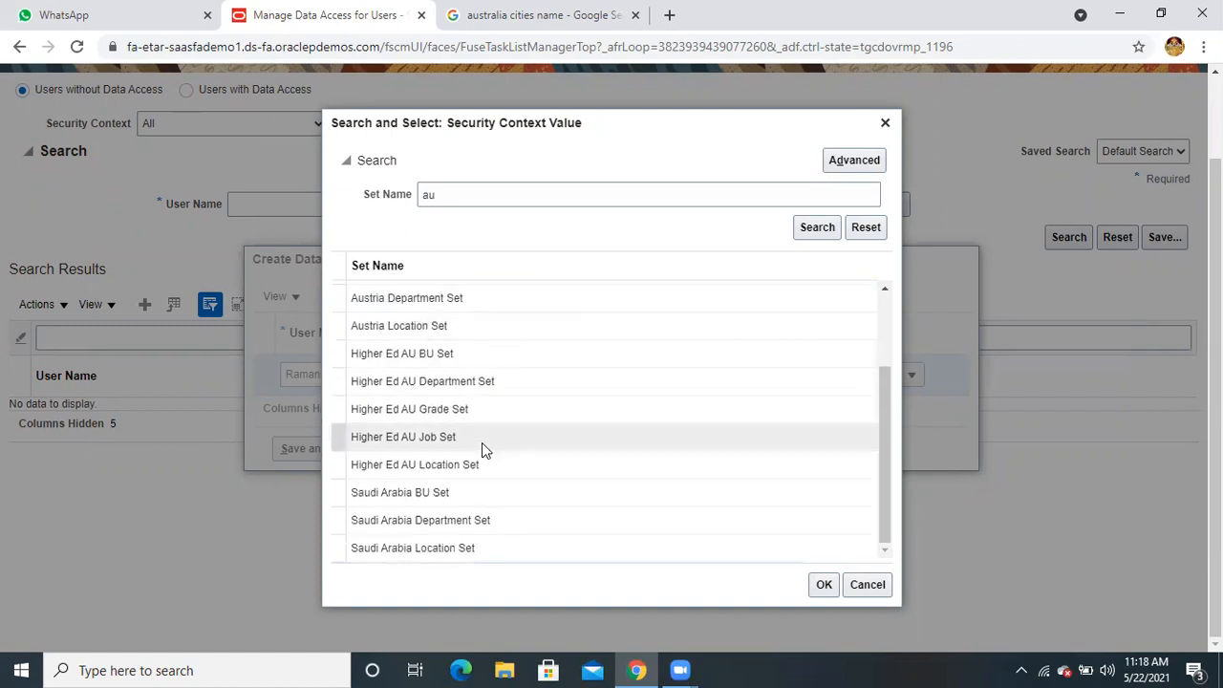
scroll(482, 442, "up", 5)
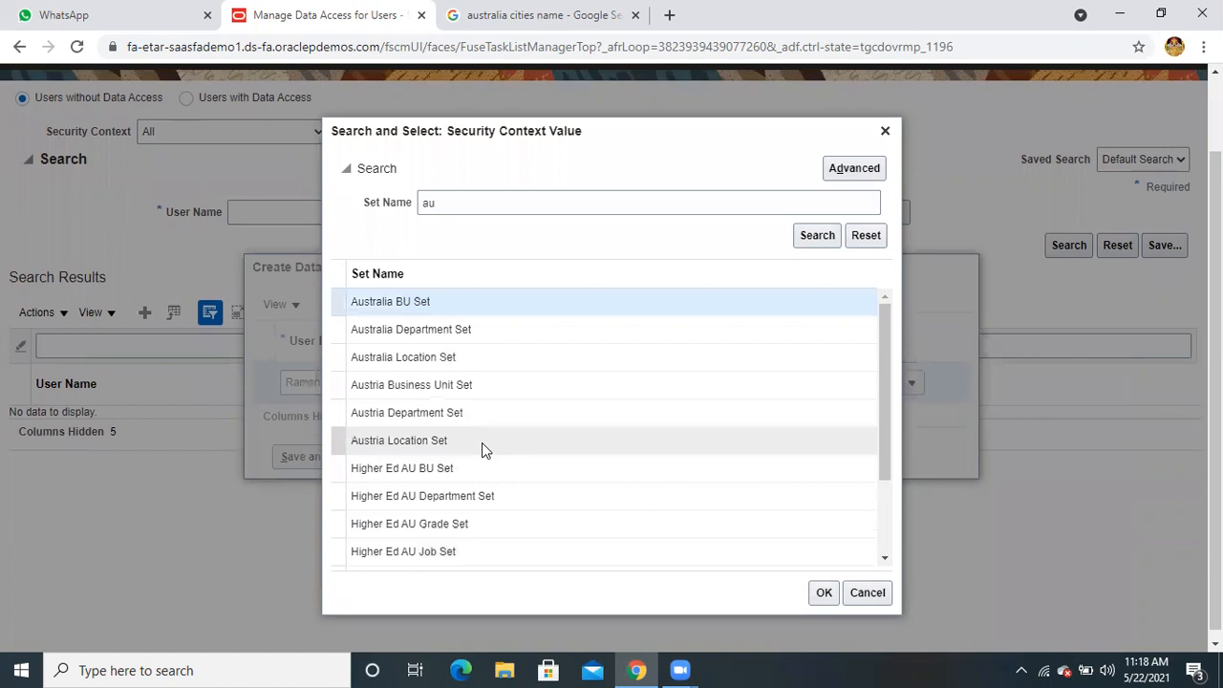
Close the set search, cancel Create Data Access, and select the page URL
left_click(884, 124)
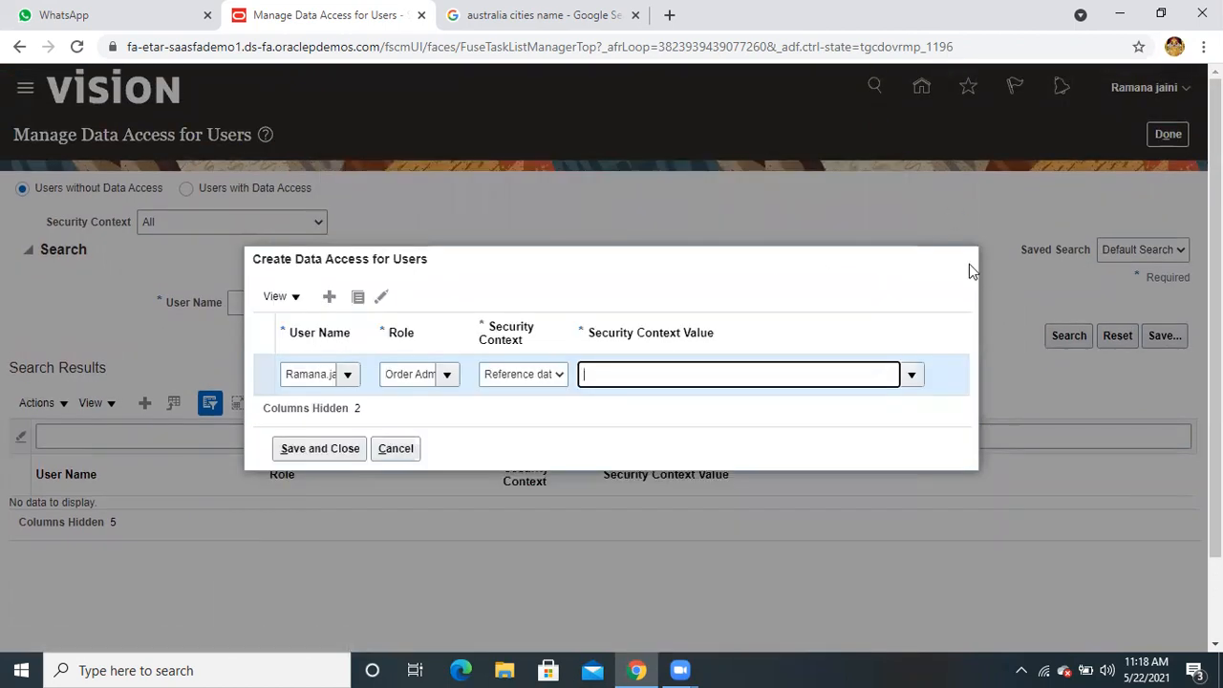
key("Escape")
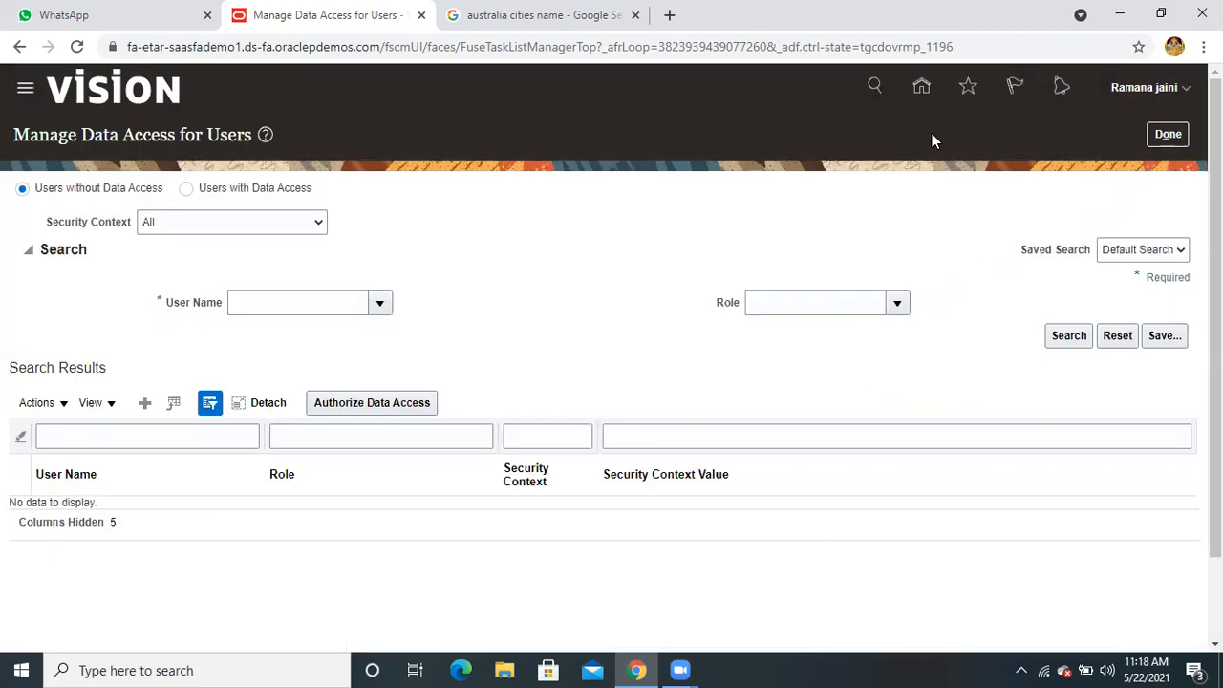
left_click(616, 52)
key("ctrl+c")
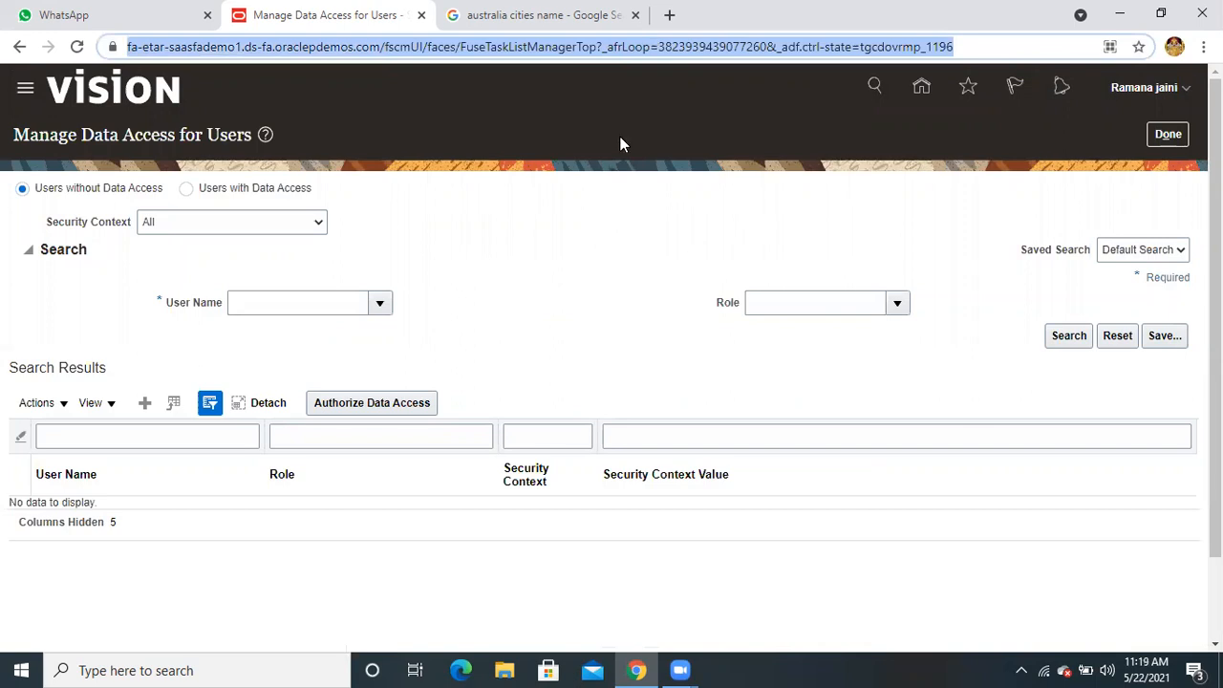
Load the copied Oracle address in a new Chrome window
key("ctrl+n")
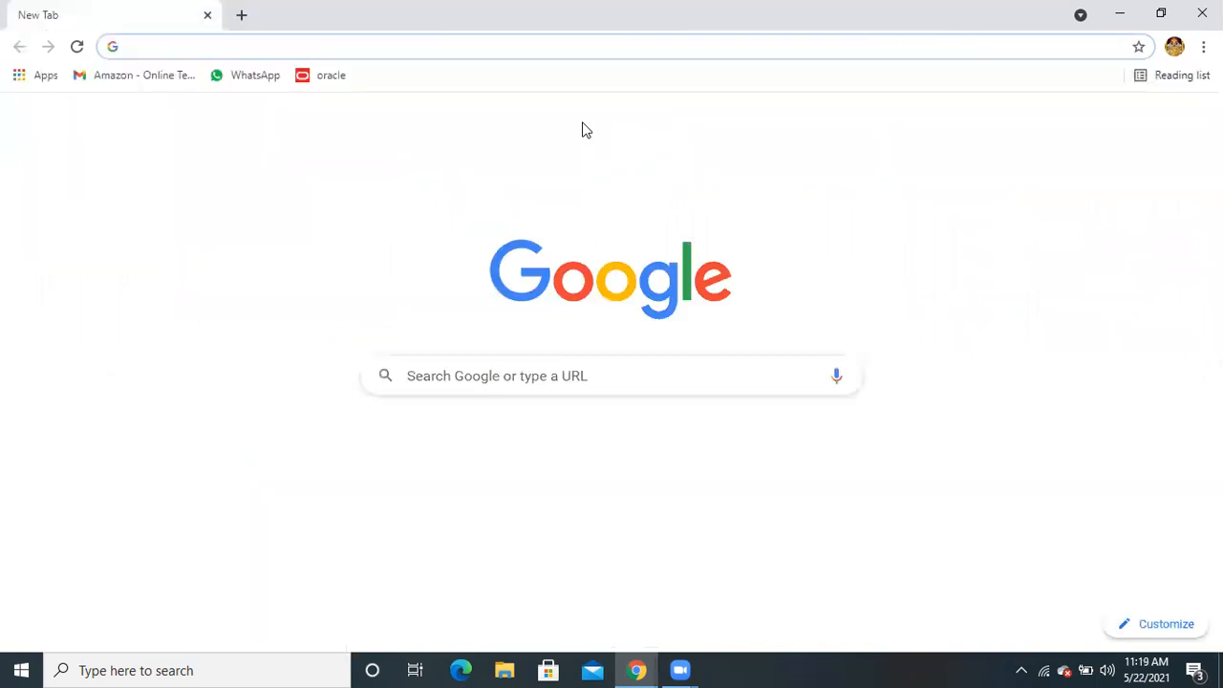
left_click(505, 46)
key("ctrl+v")
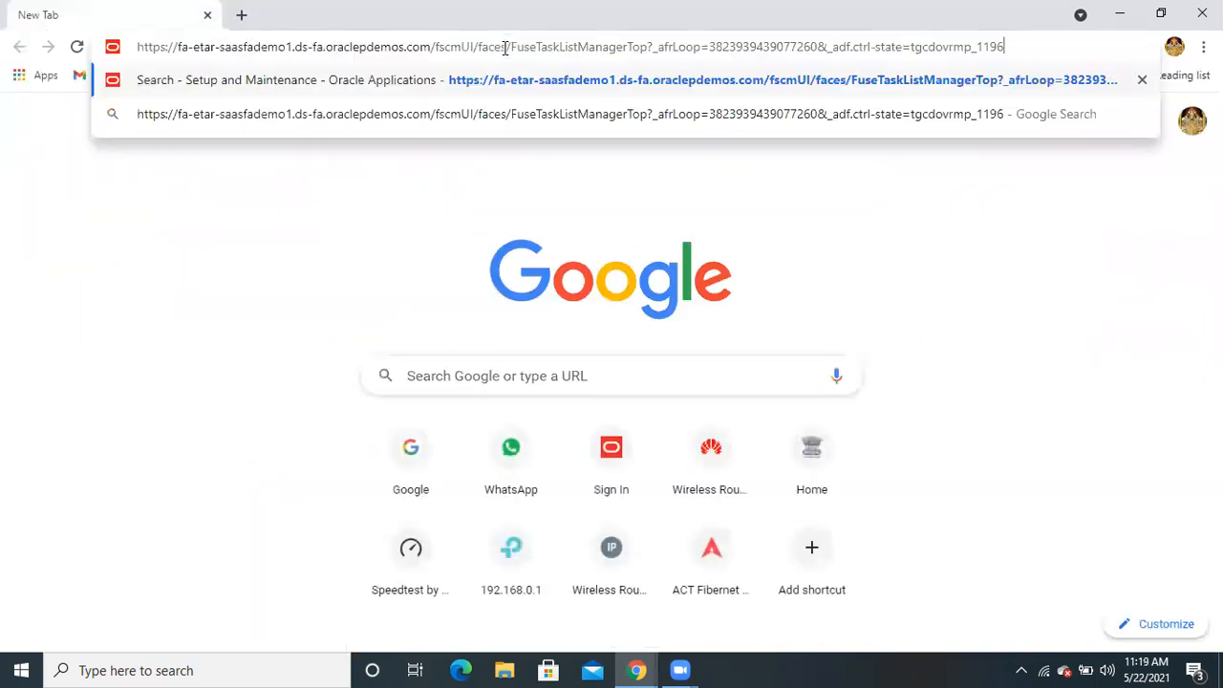
key("Return")
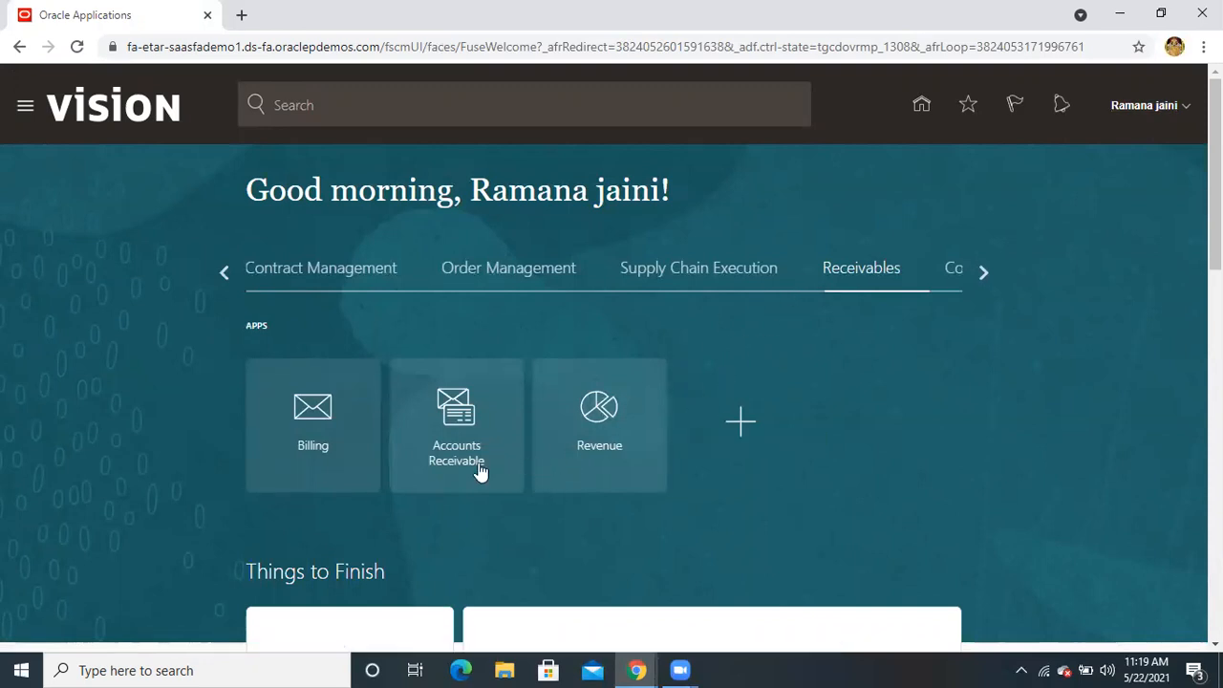
Open the Billing work area under Receivables, then the user's Settings and Actions menu
left_click(325, 453)
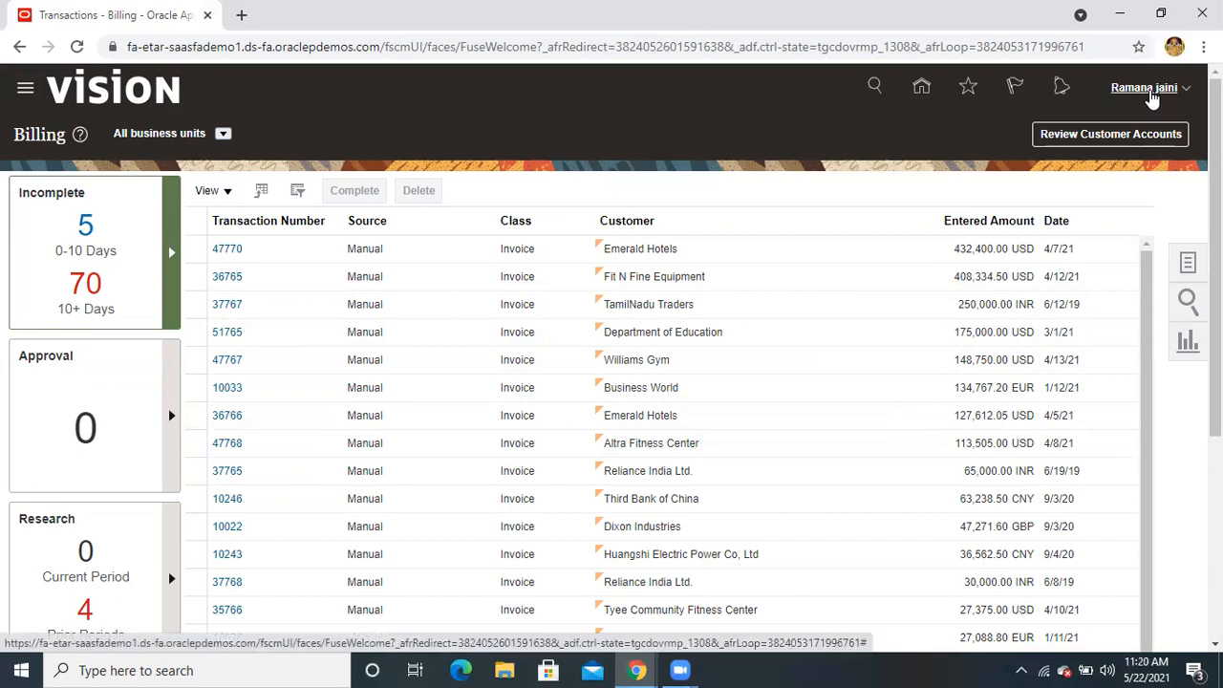
left_click(1163, 95)
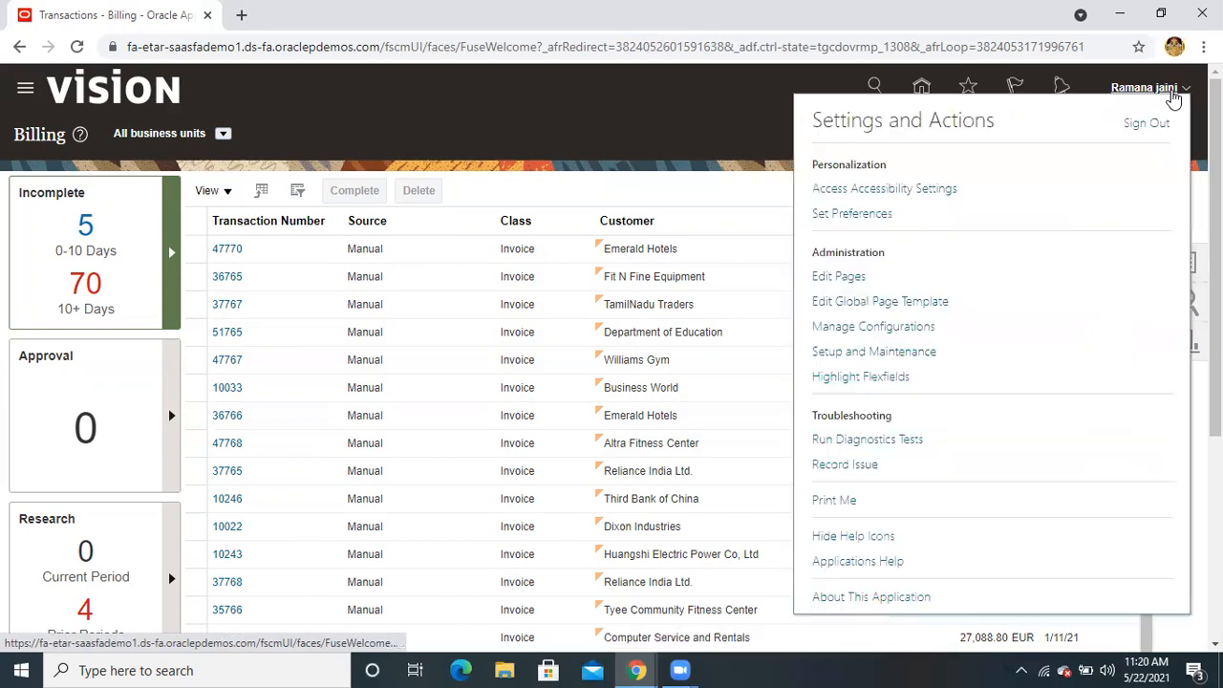
Go to Setup and Maintenance and show all Organization Structures tasks
left_click(901, 359)
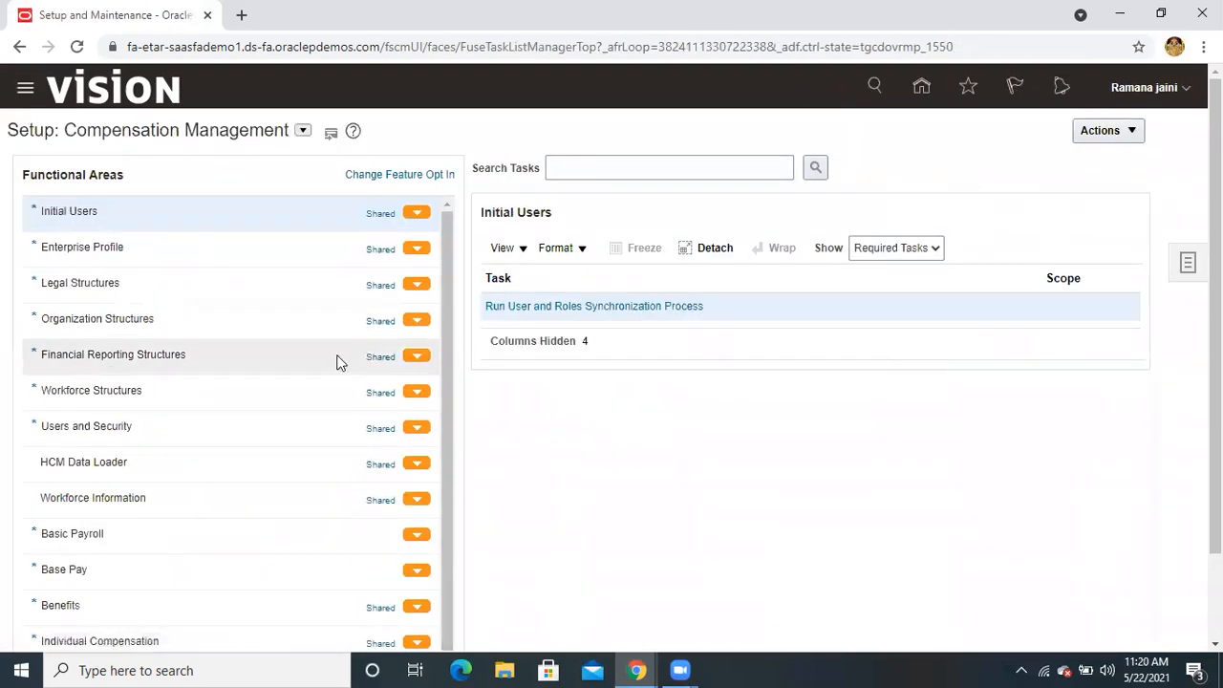
left_click(136, 322)
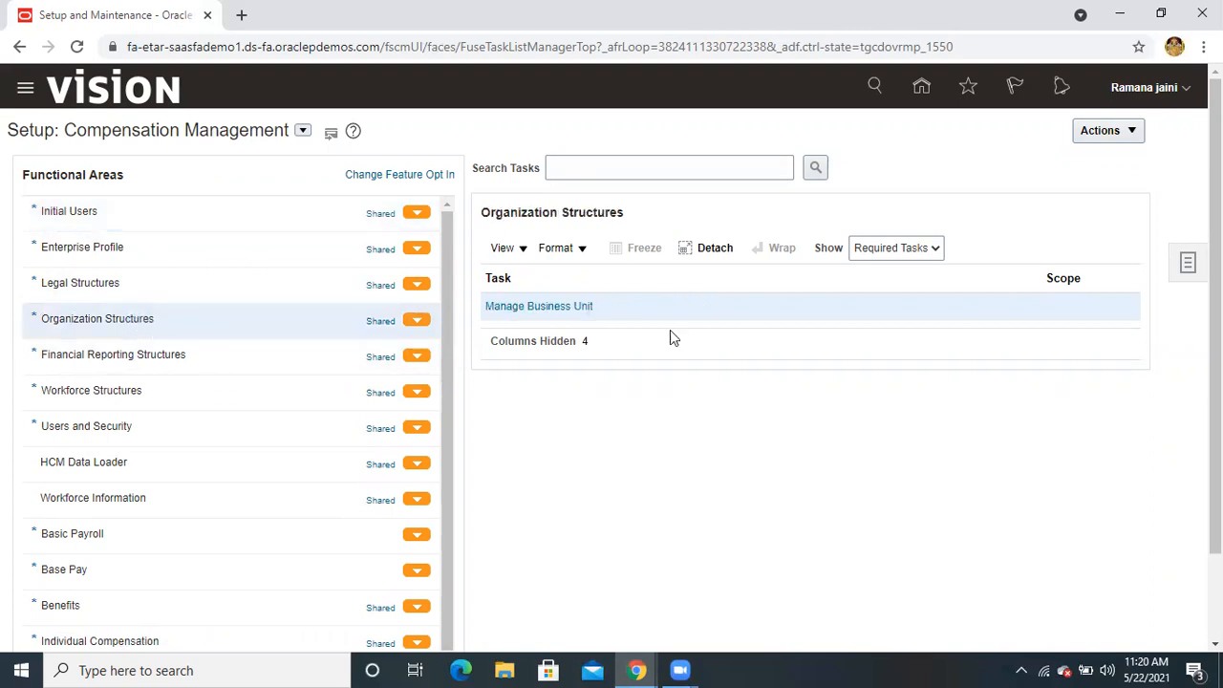
left_click(895, 252)
left_click(873, 268)
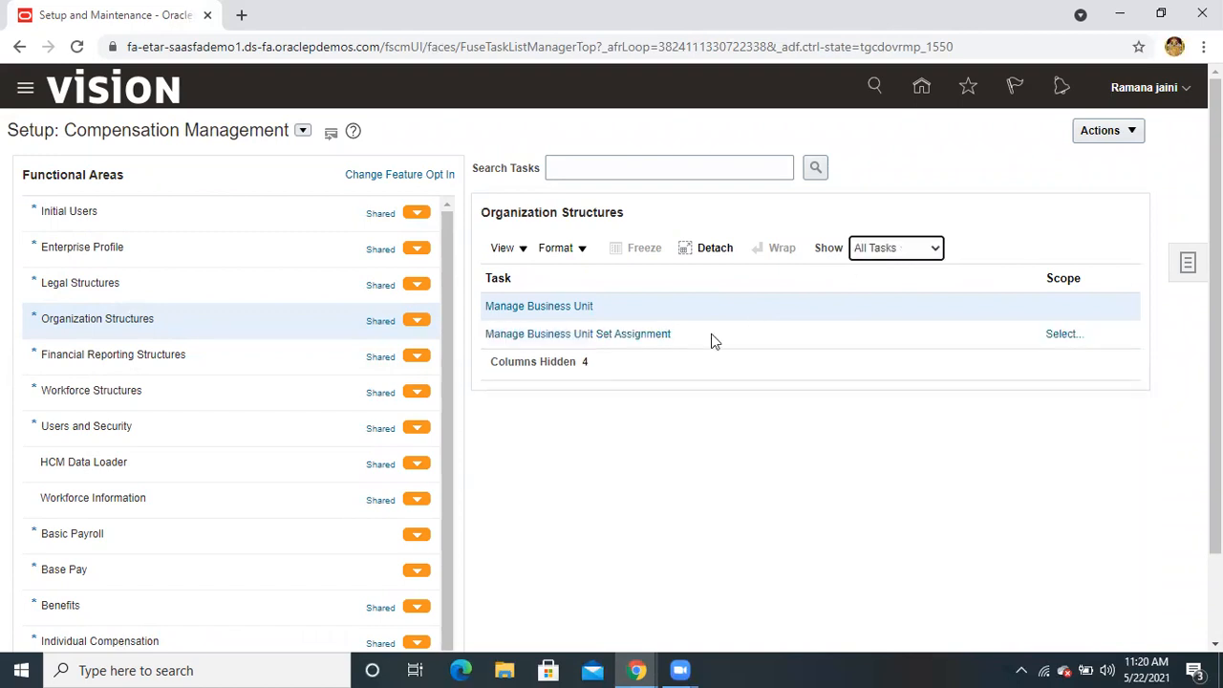
Bring up the scope selection for Manage Business Unit Set Assignment
left_click(630, 335)
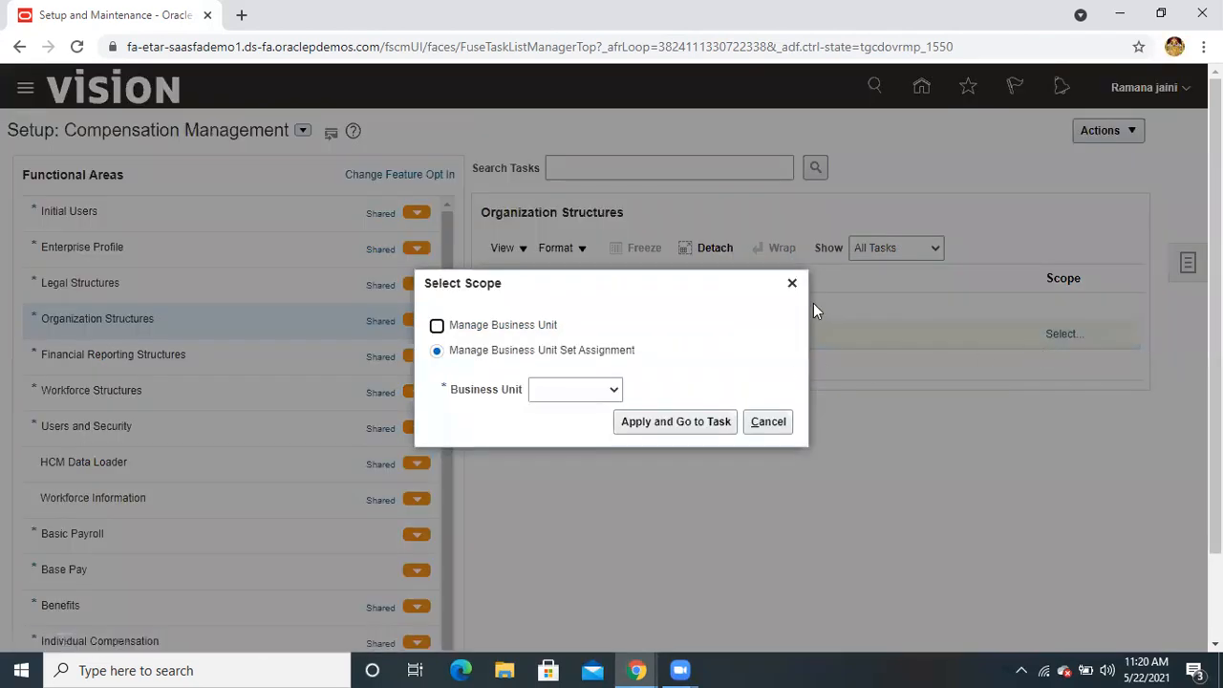
left_click(791, 283)
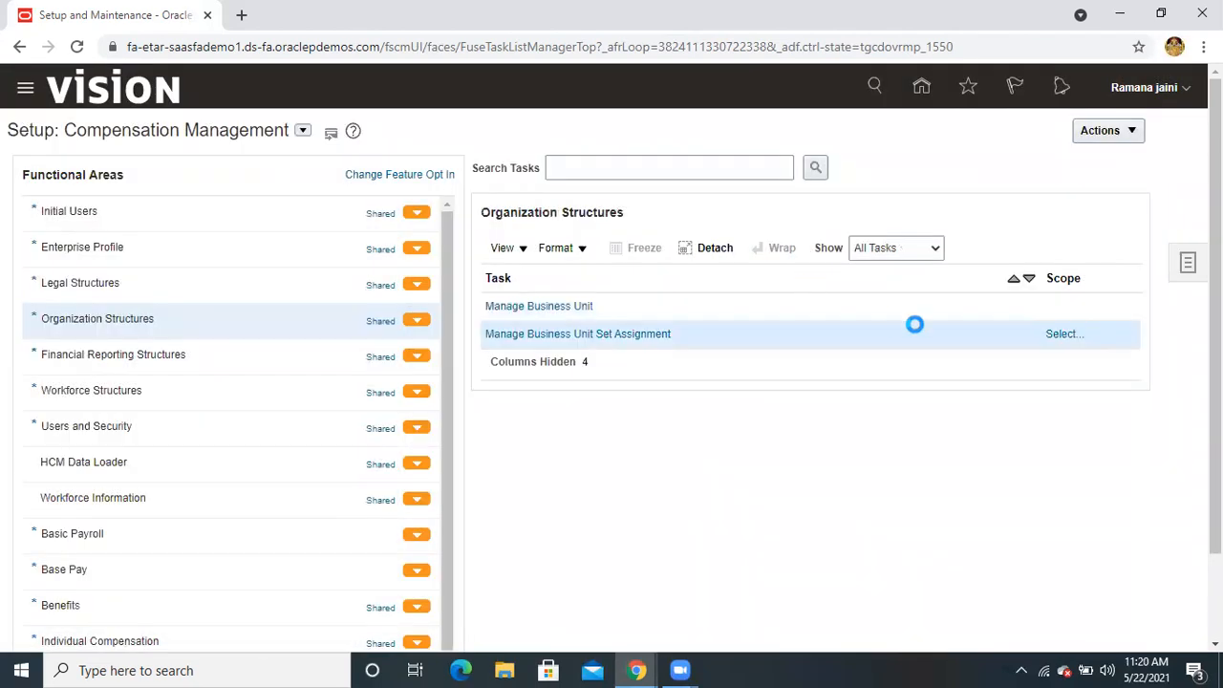
left_click(1061, 334)
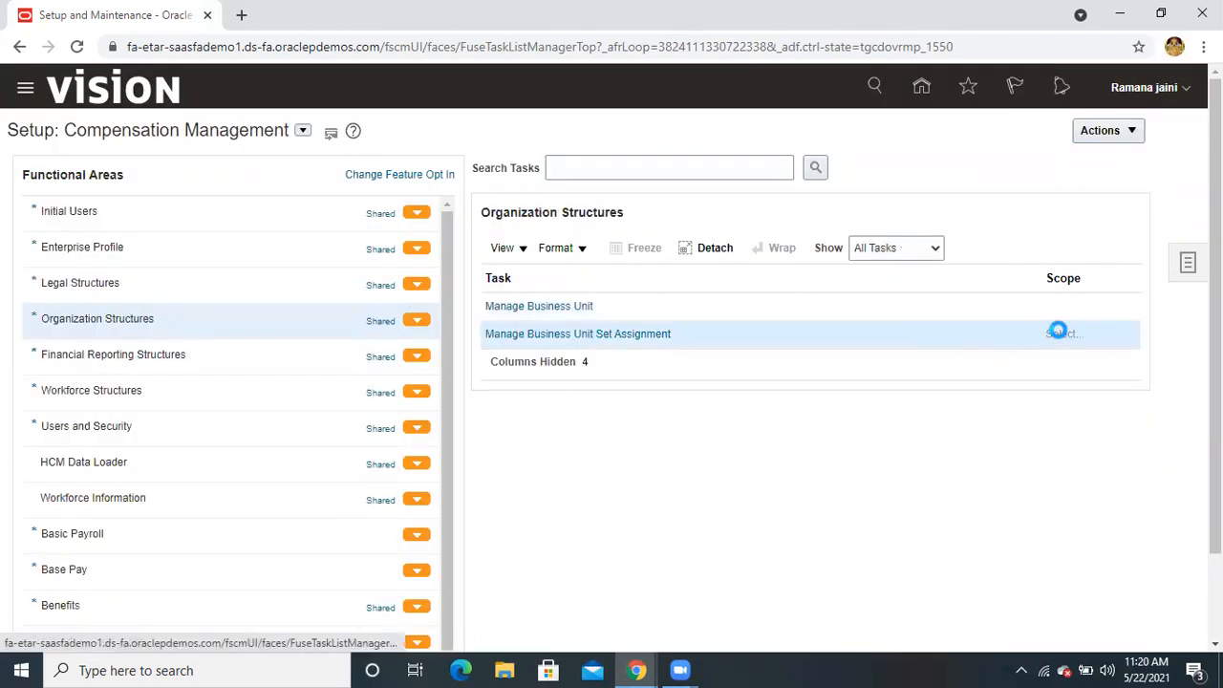
Set the business unit scope to Select and Add and apply it
left_click(596, 391)
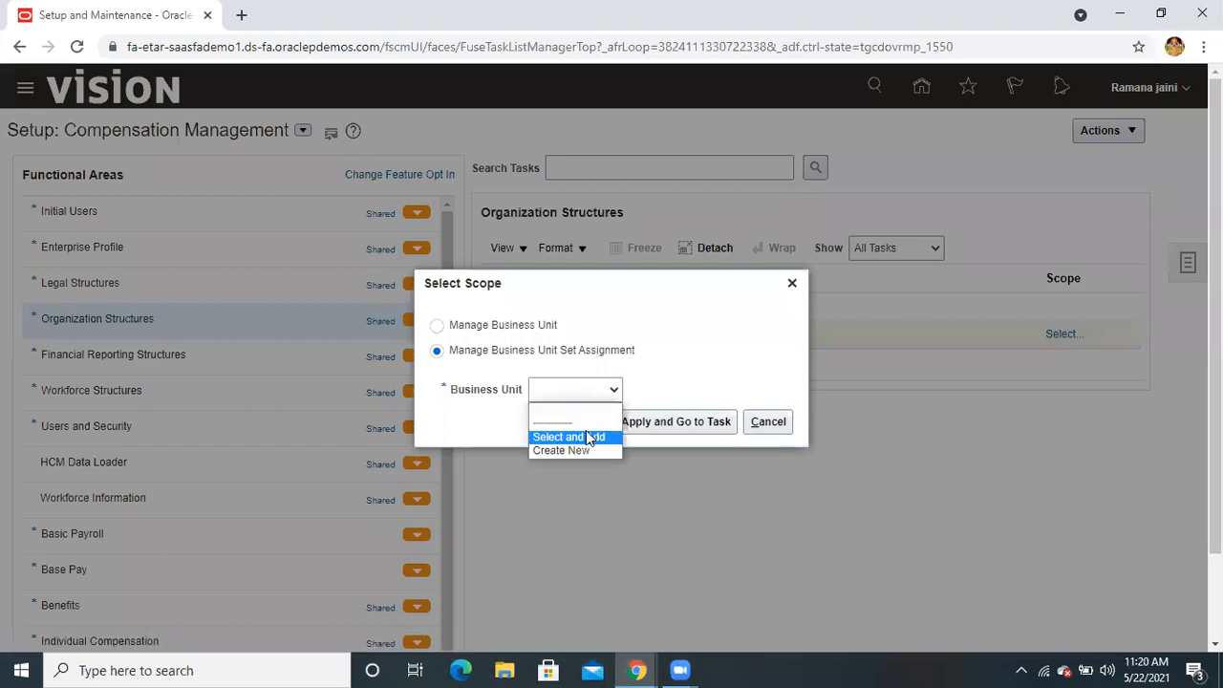
left_click(588, 433)
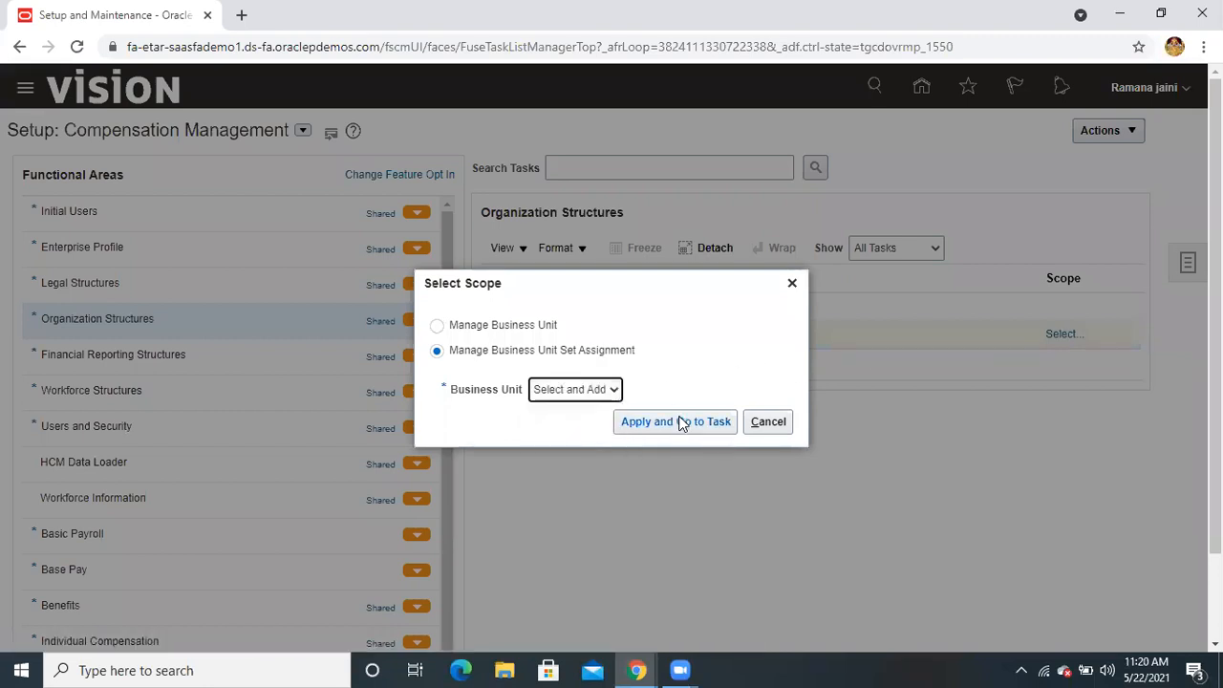
left_click(681, 423)
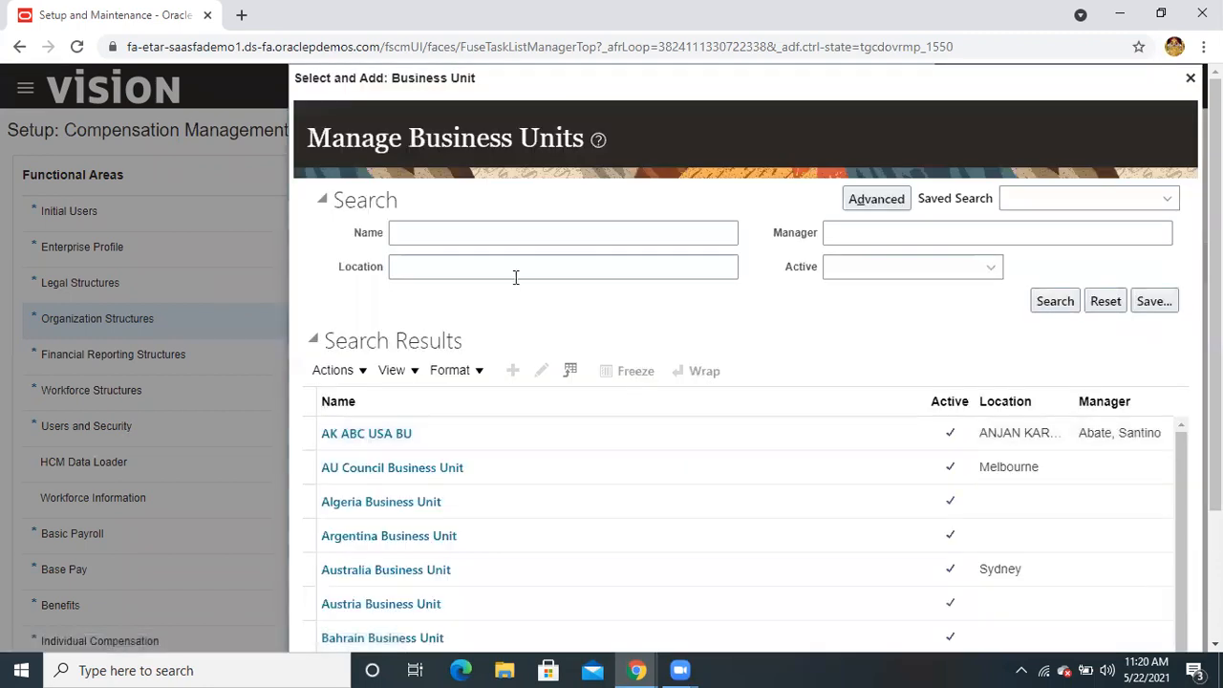
Search 'au', open Australia Business Unit, then close its edit page unsaved
left_click(506, 238)
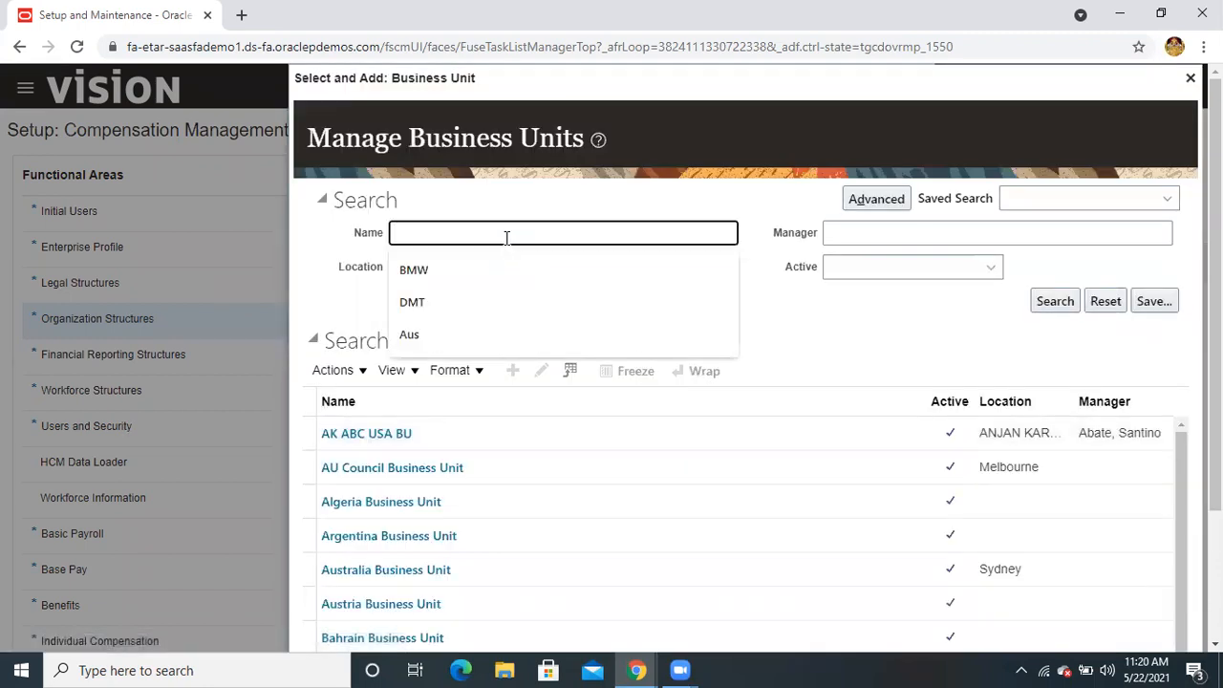
type("au")
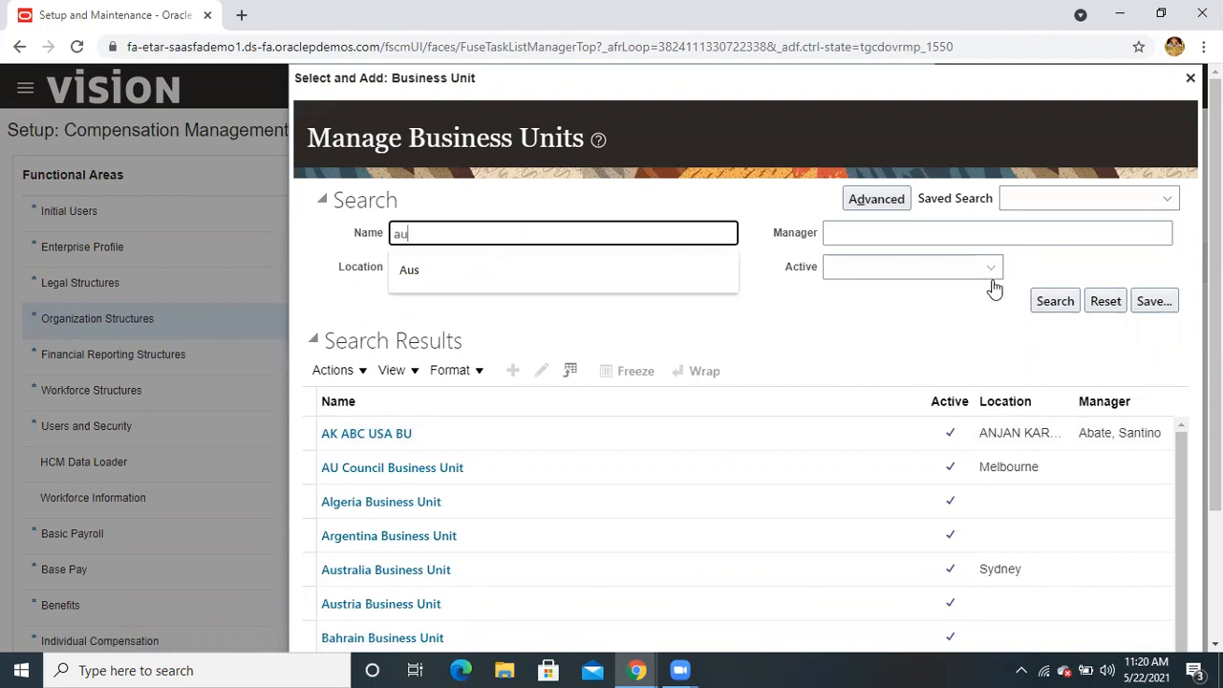
left_click(1062, 301)
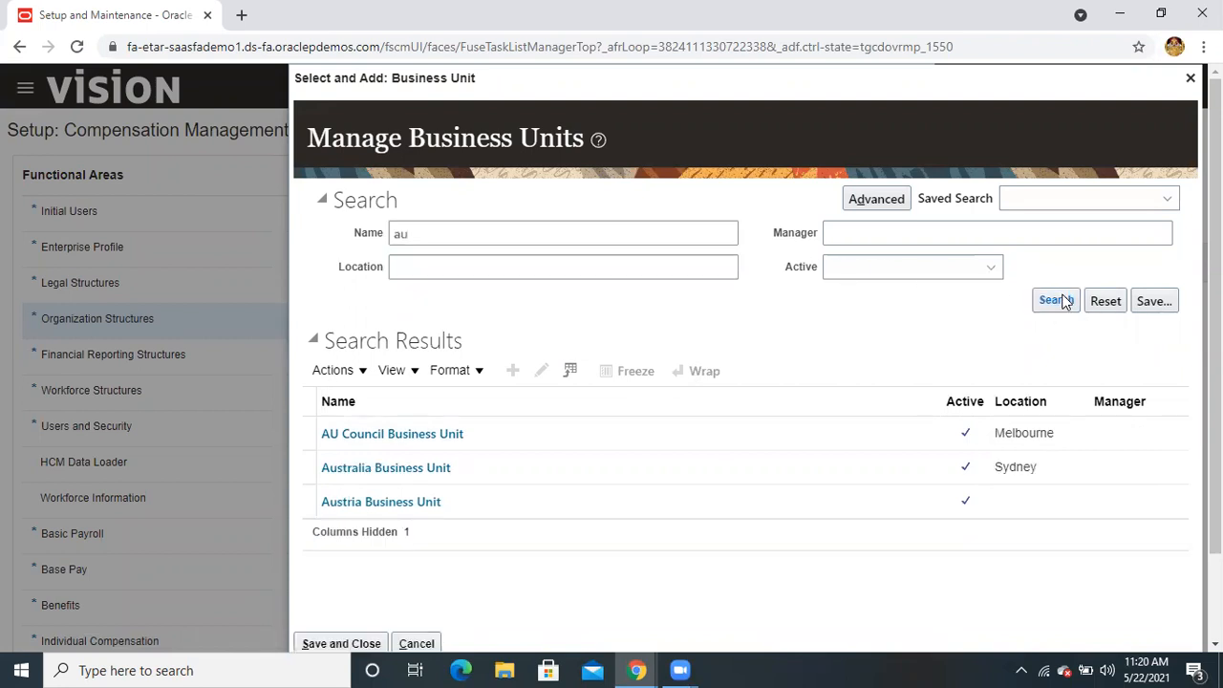
left_click(444, 471)
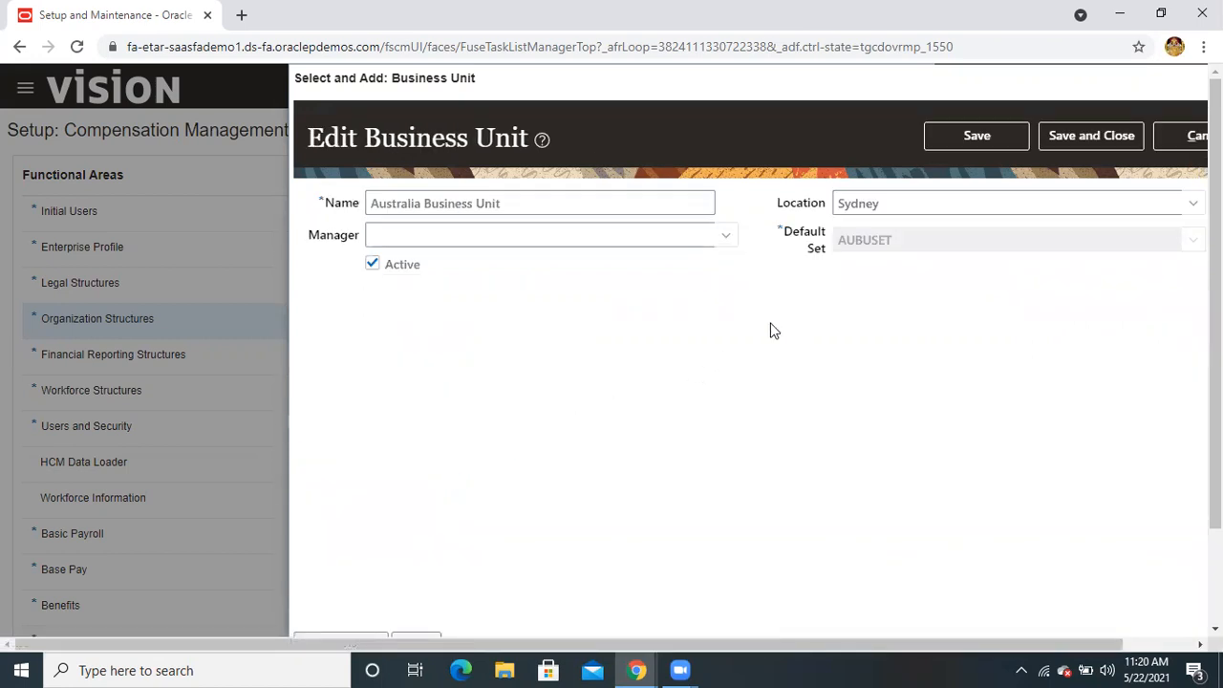
left_click(1175, 136)
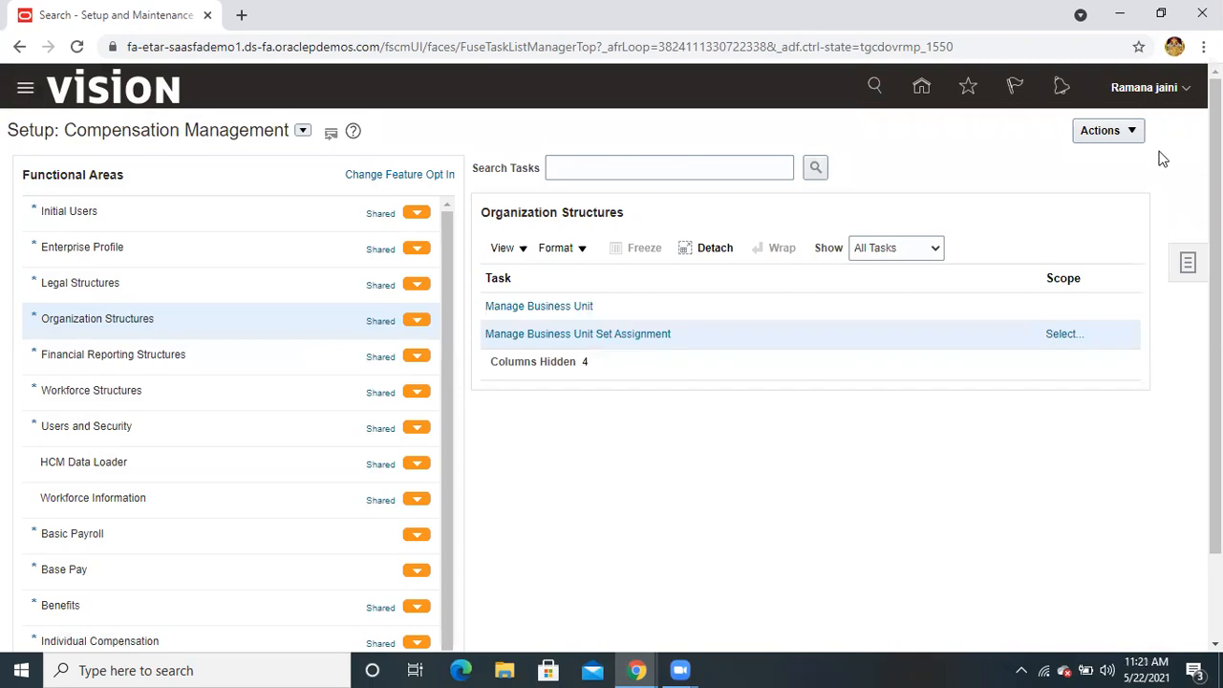
Scope Manage Business Unit Set Assignment to Australia Business Unit, found by searching 'au'
left_click(1060, 336)
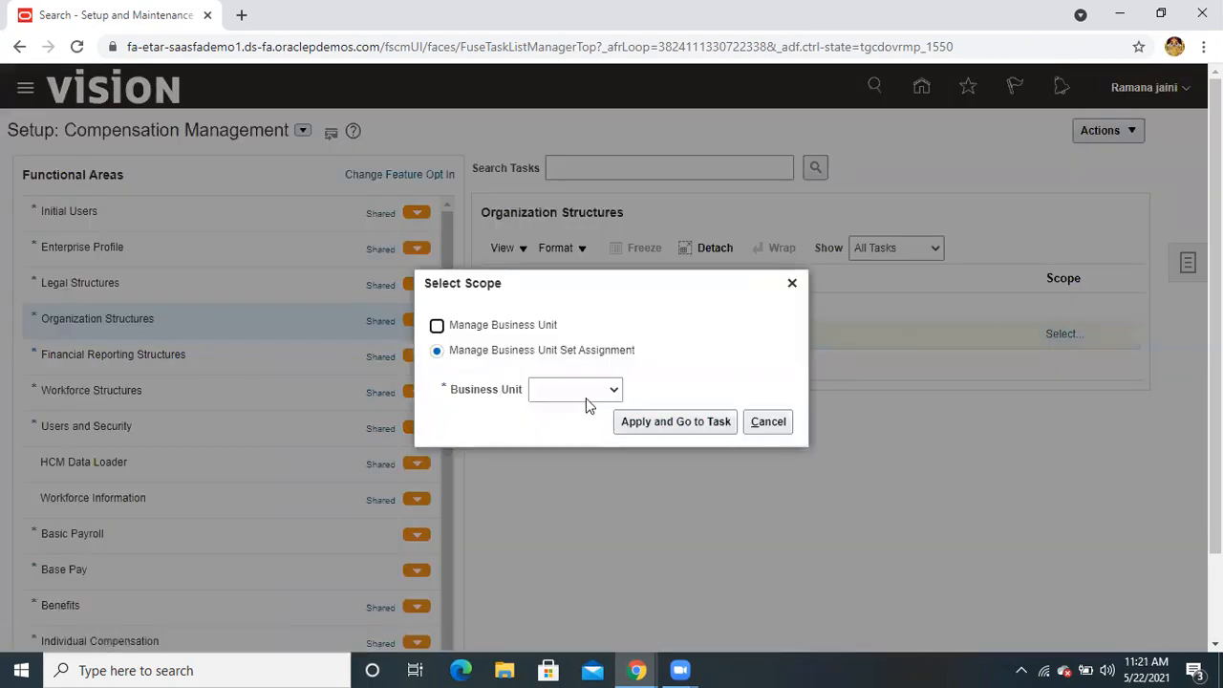
left_click(586, 399)
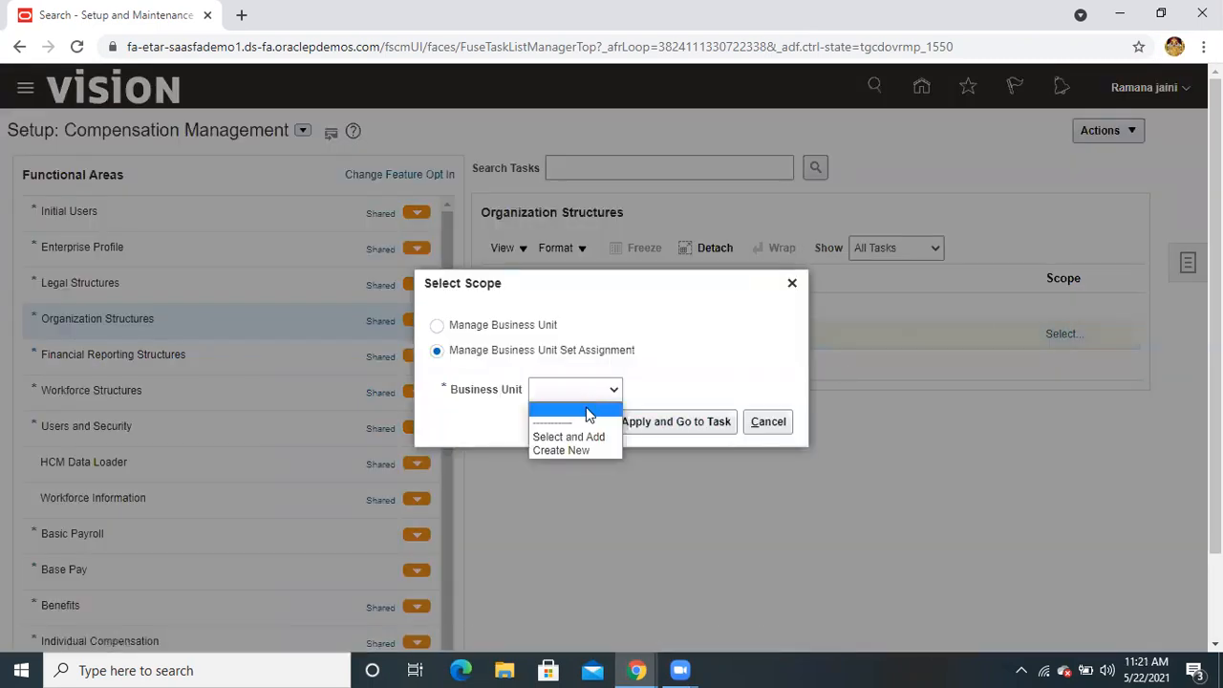
left_click(580, 434)
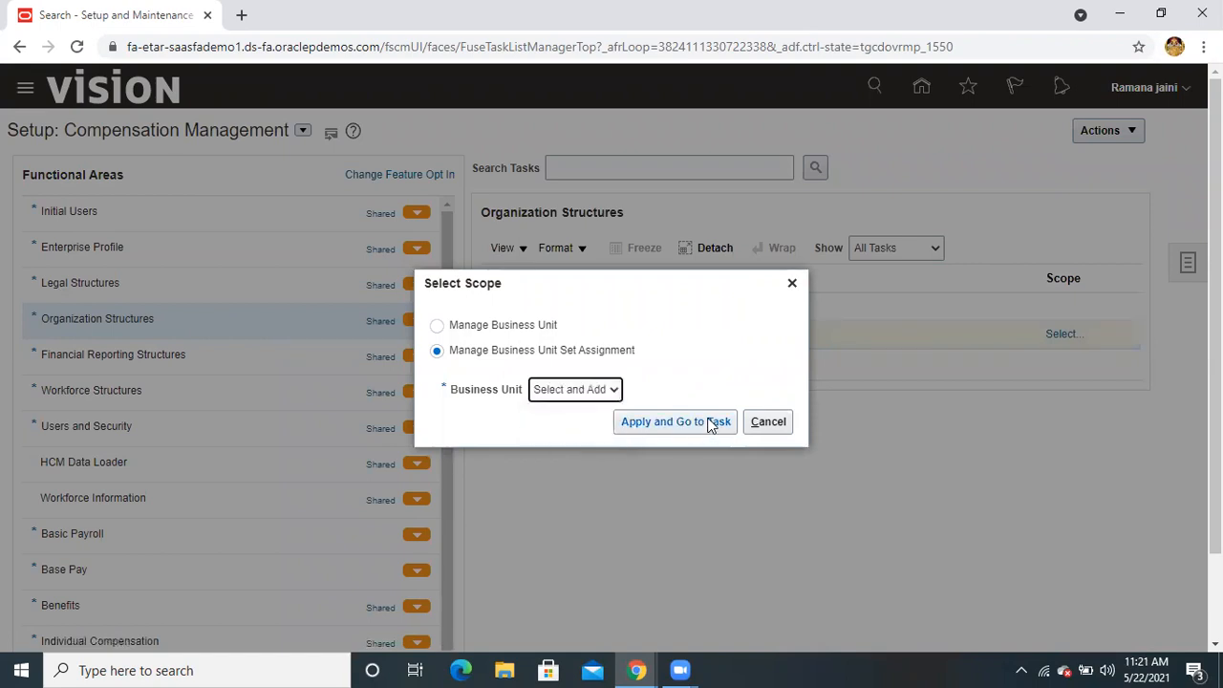
left_click(711, 425)
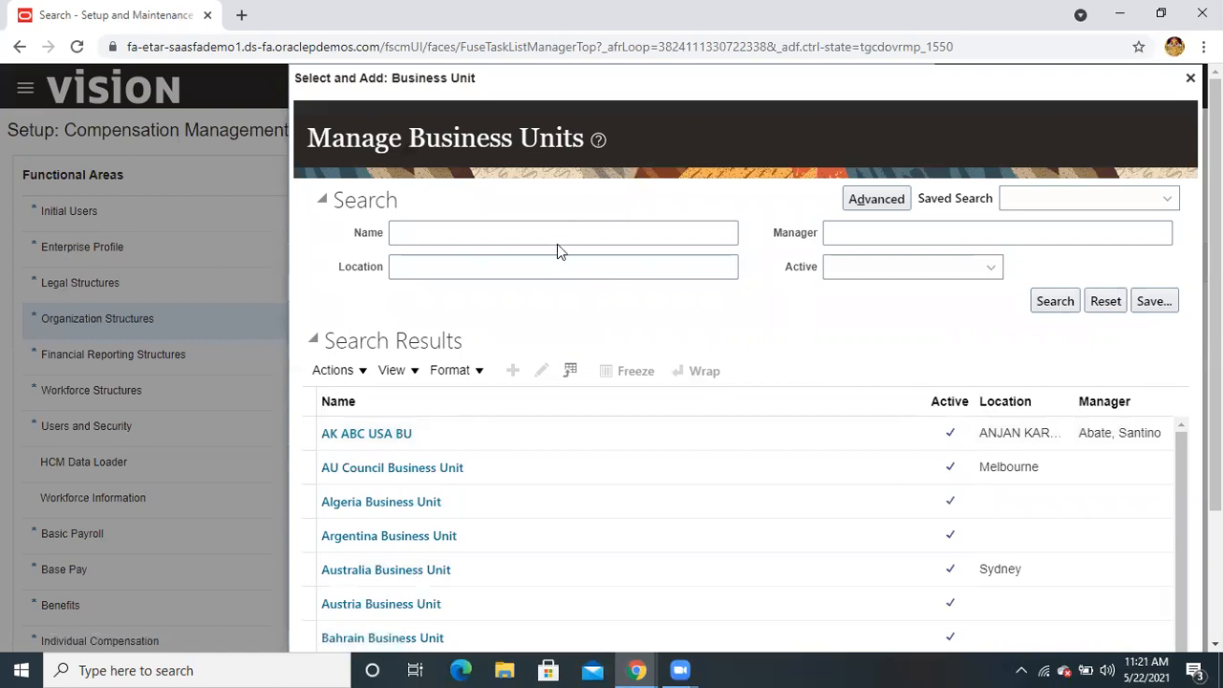
left_click(557, 236)
type("au")
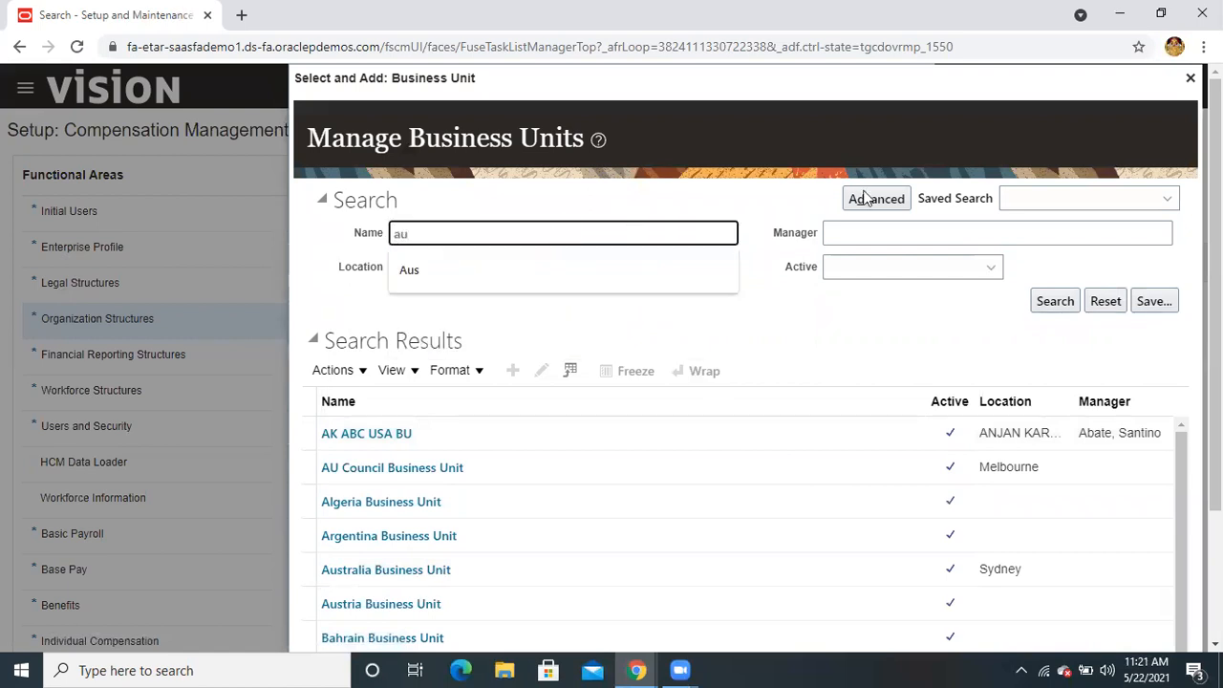
left_click(1051, 301)
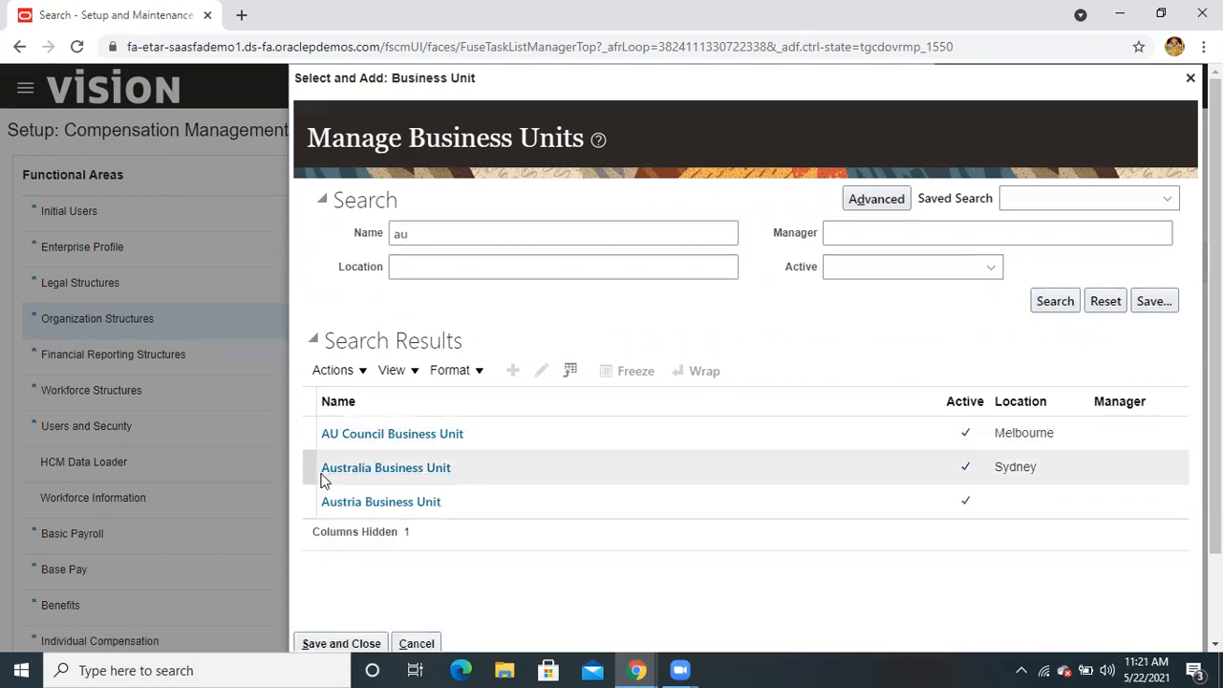
left_click(307, 465)
scroll(551, 559, "down", 2)
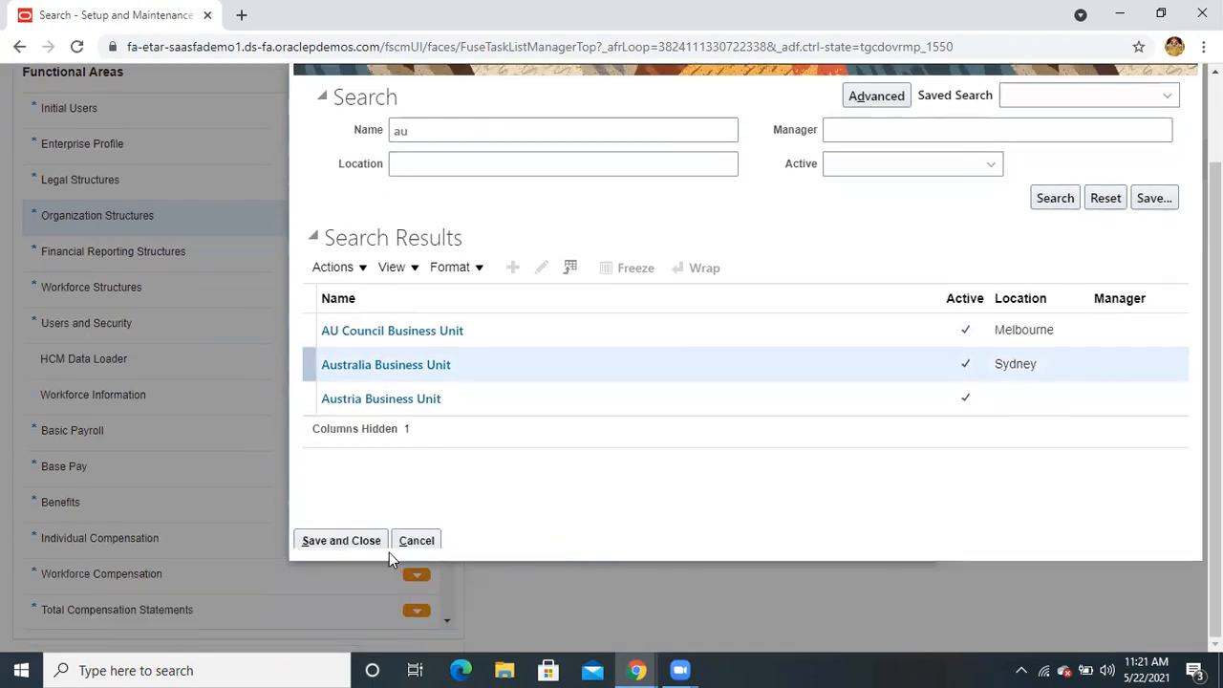
left_click(363, 546)
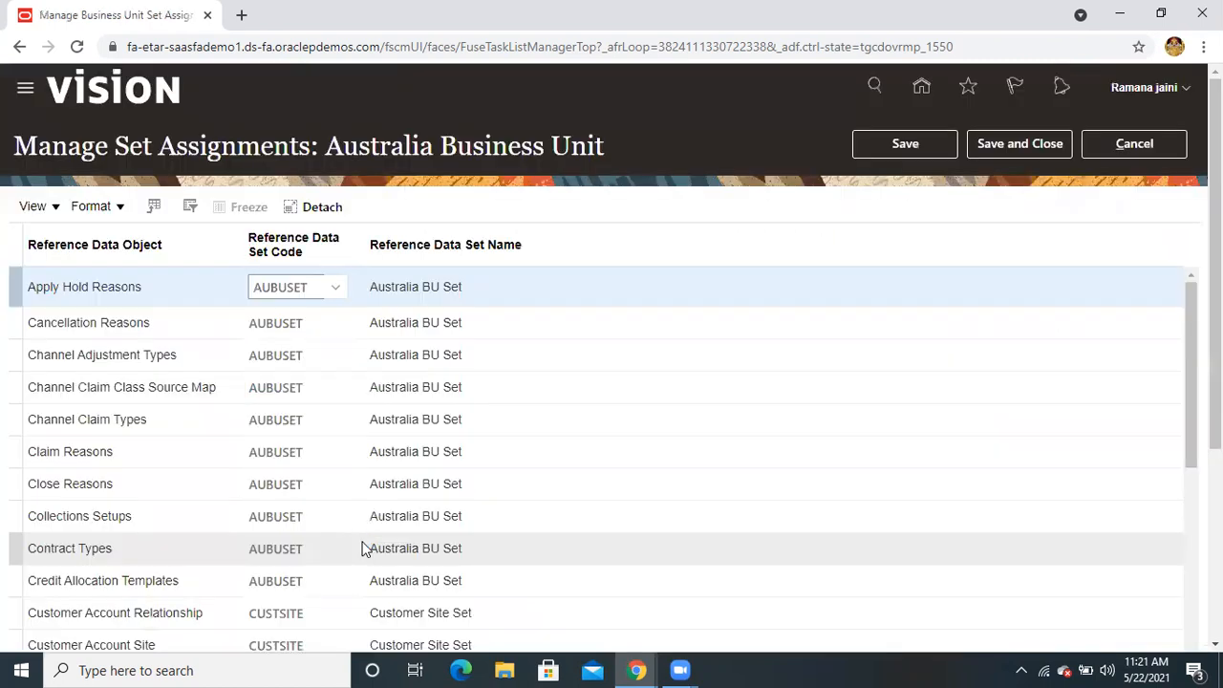
Review Australia's set assignments and confirm Customer Account Relationship uses CUSTSITE
scroll(316, 450, "down", 3)
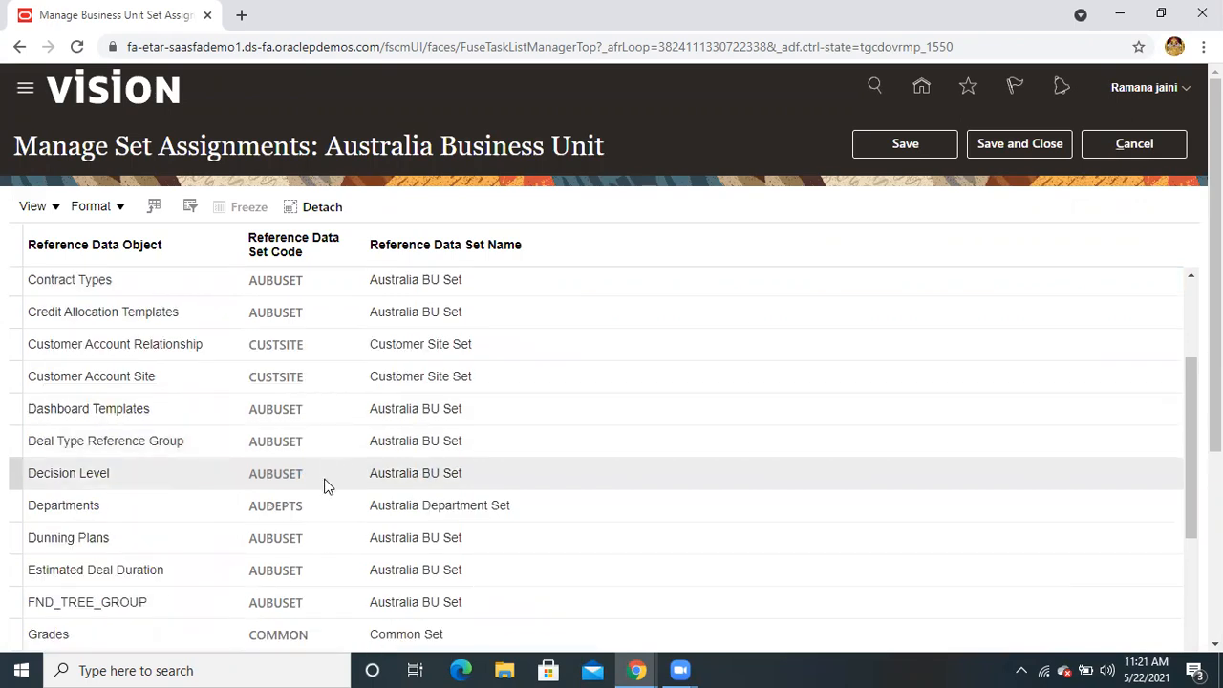
scroll(323, 487, "down", 3)
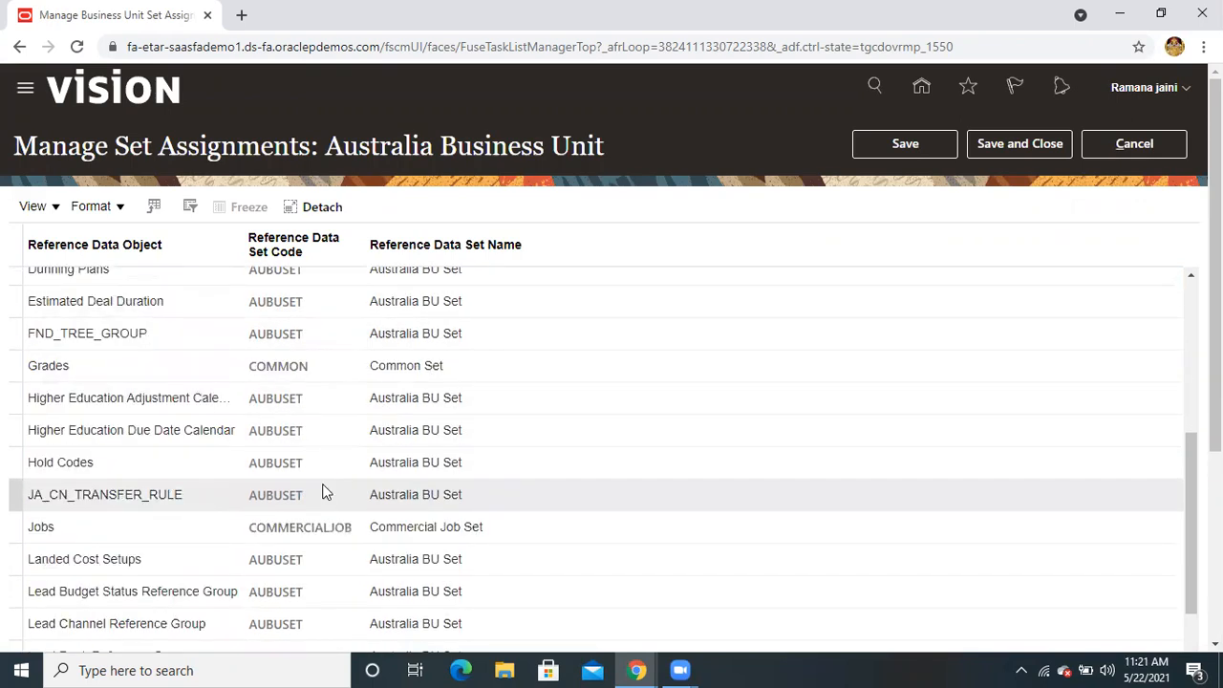
scroll(323, 491, "down", 1)
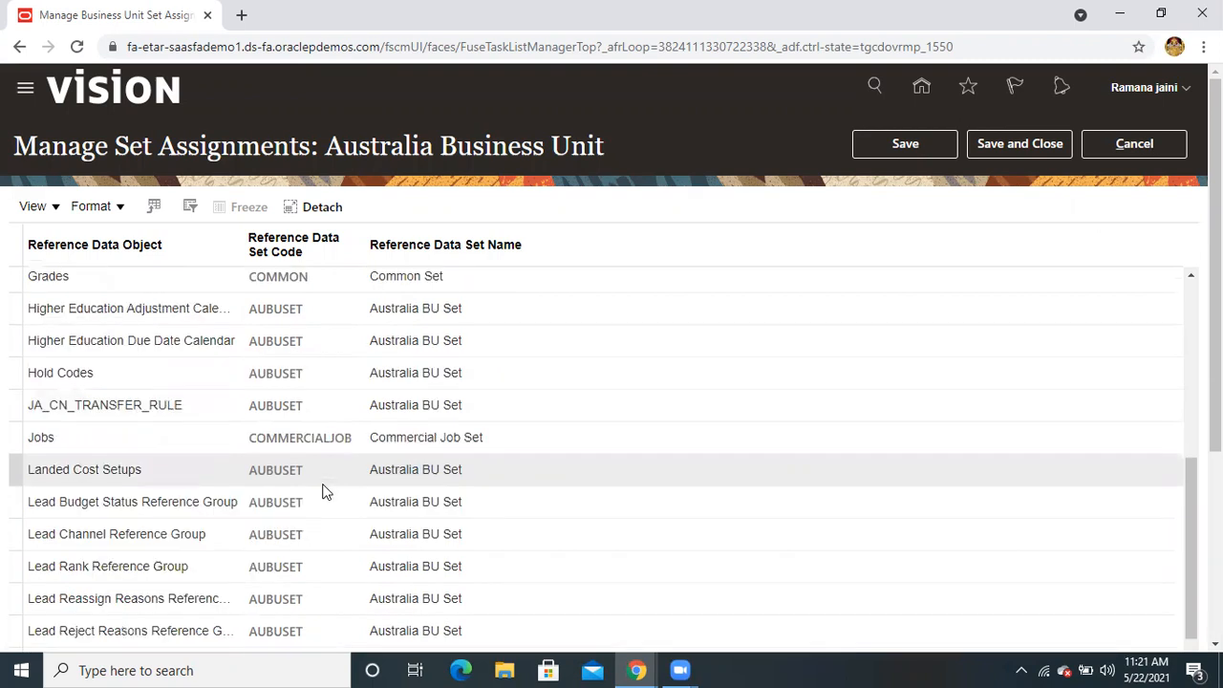
scroll(323, 491, "down", 2)
scroll(323, 491, "up", 4)
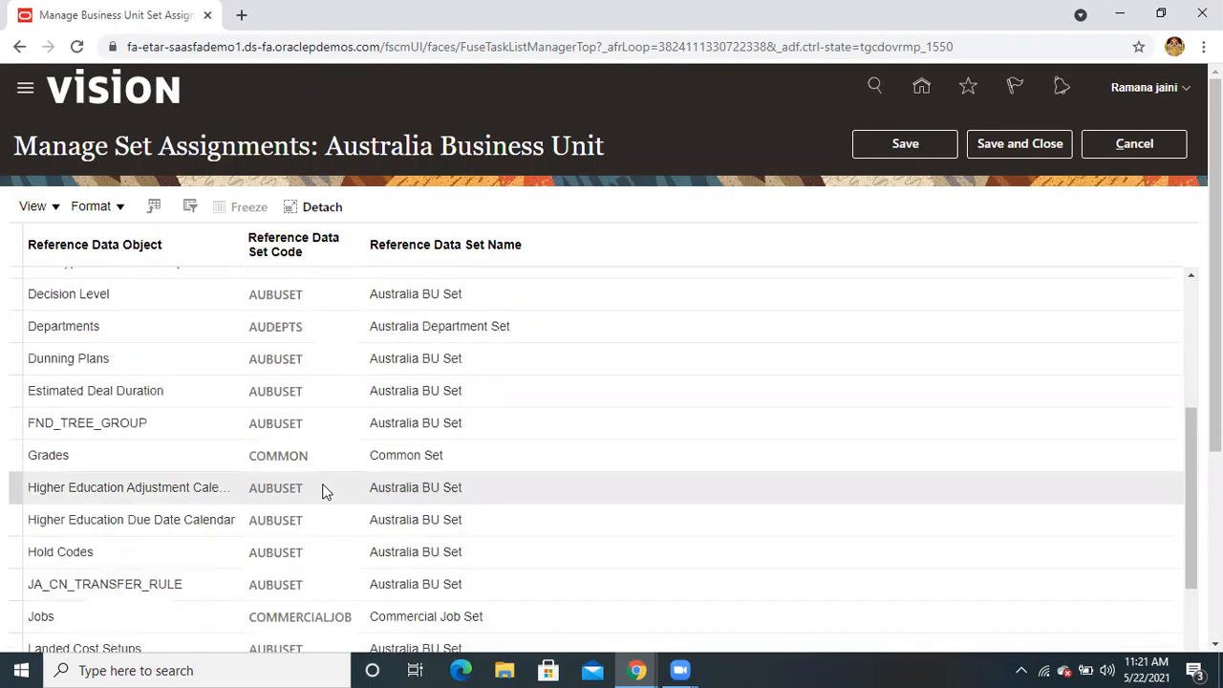
scroll(323, 491, "up", 3)
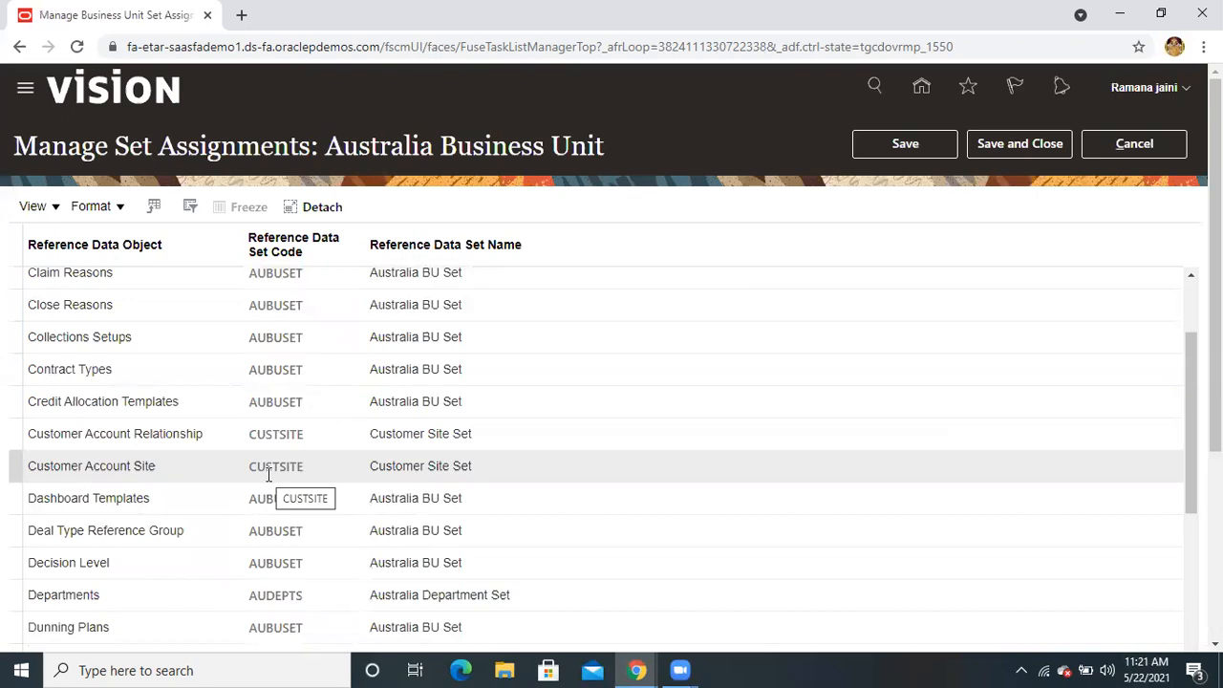
left_click(276, 434)
scroll(277, 436, "down", 2)
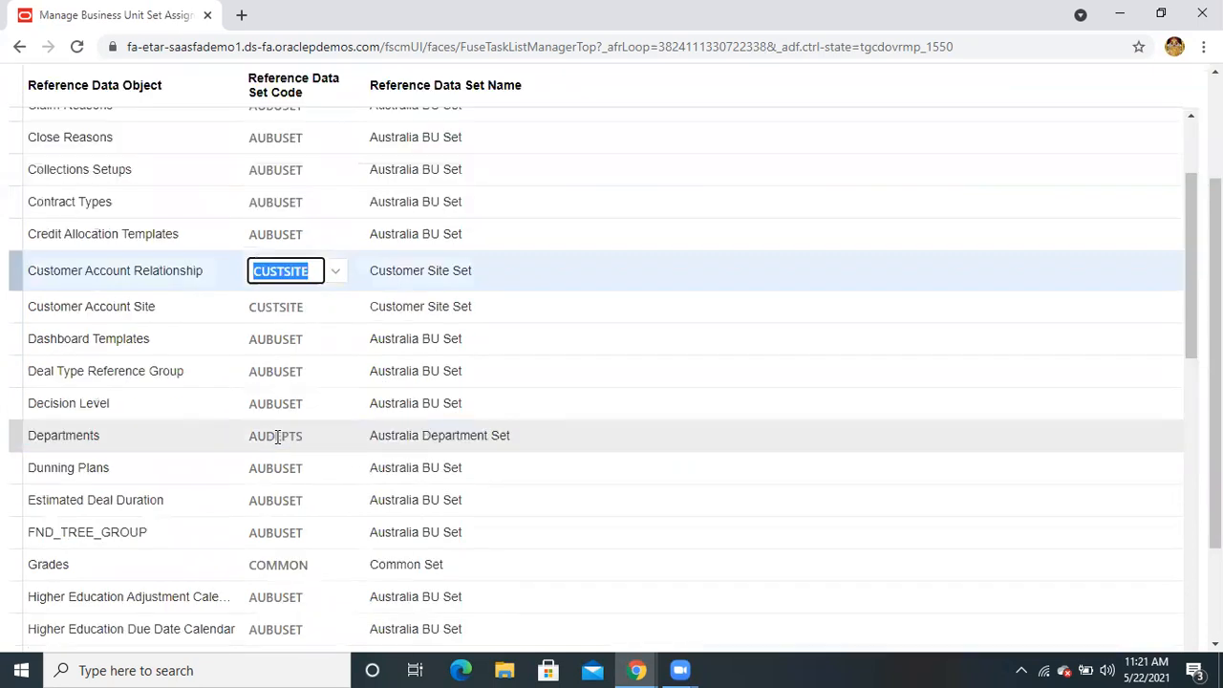
scroll(669, 317, "up", 4)
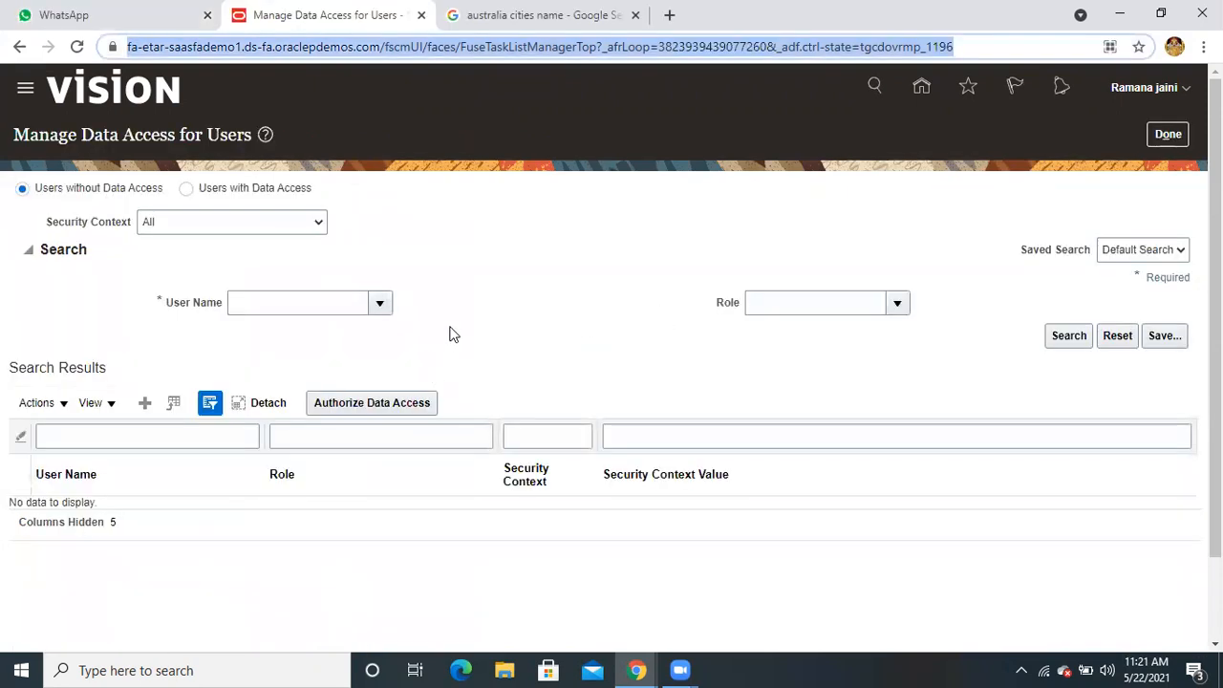
Add a data access row for the user with the Order Administrator role
left_click(144, 402)
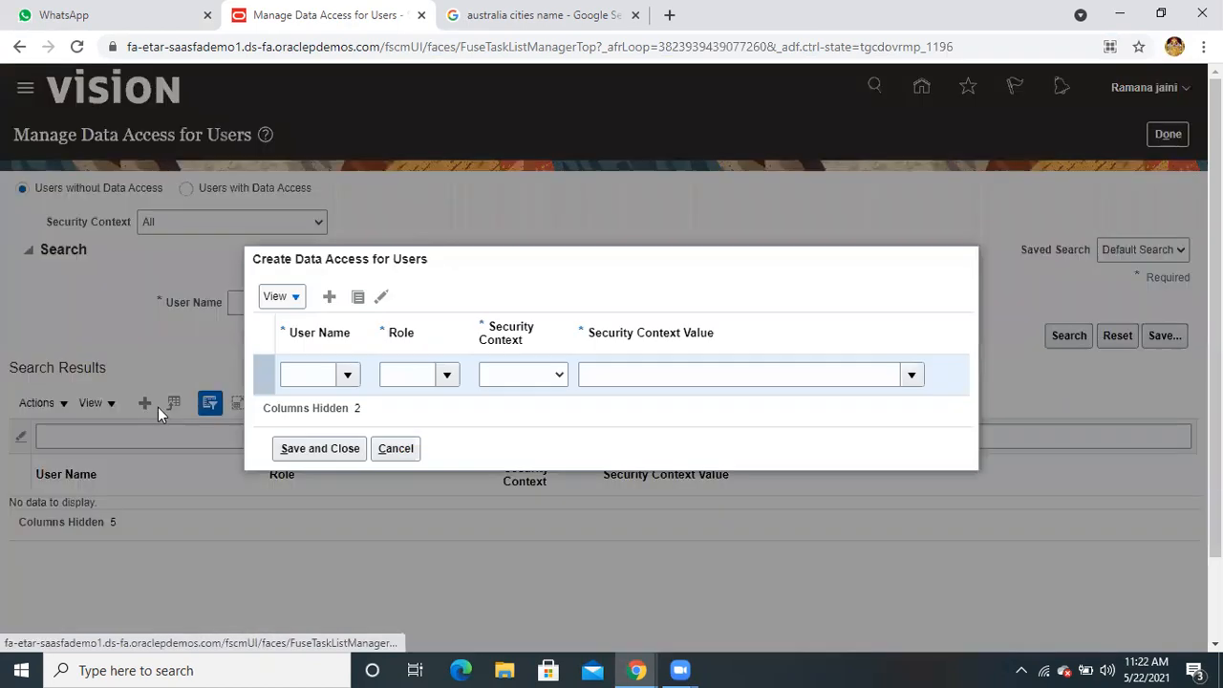
left_click(322, 379)
type("rama")
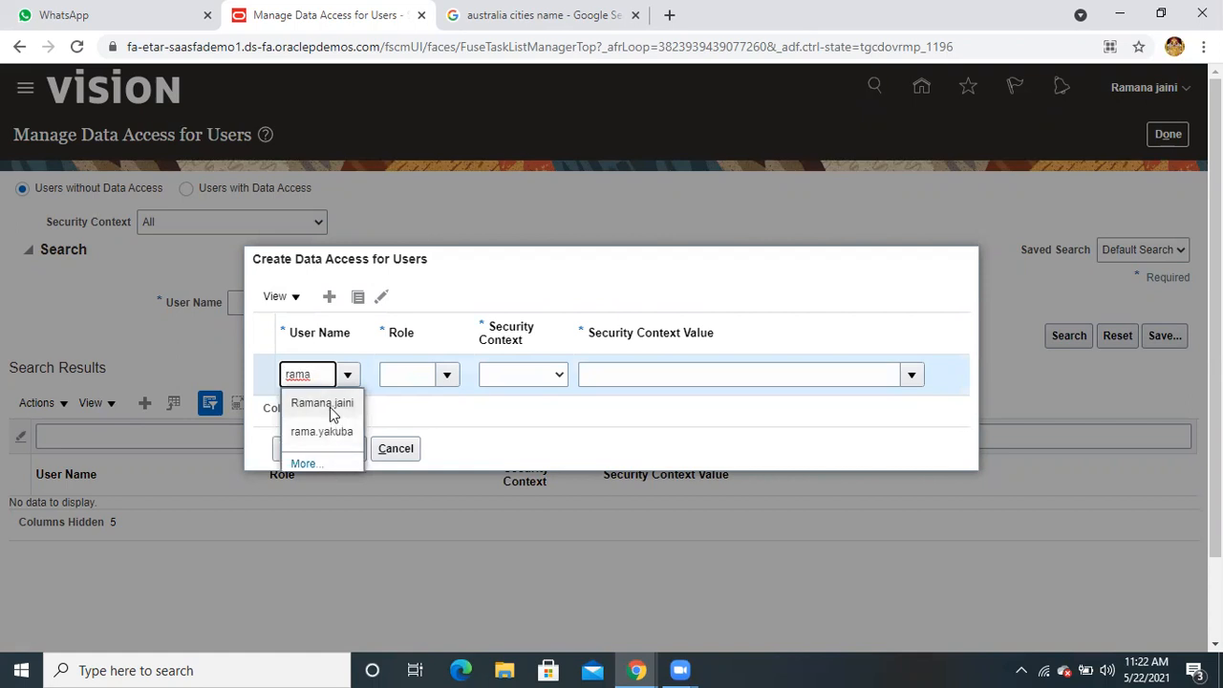
left_click(330, 403)
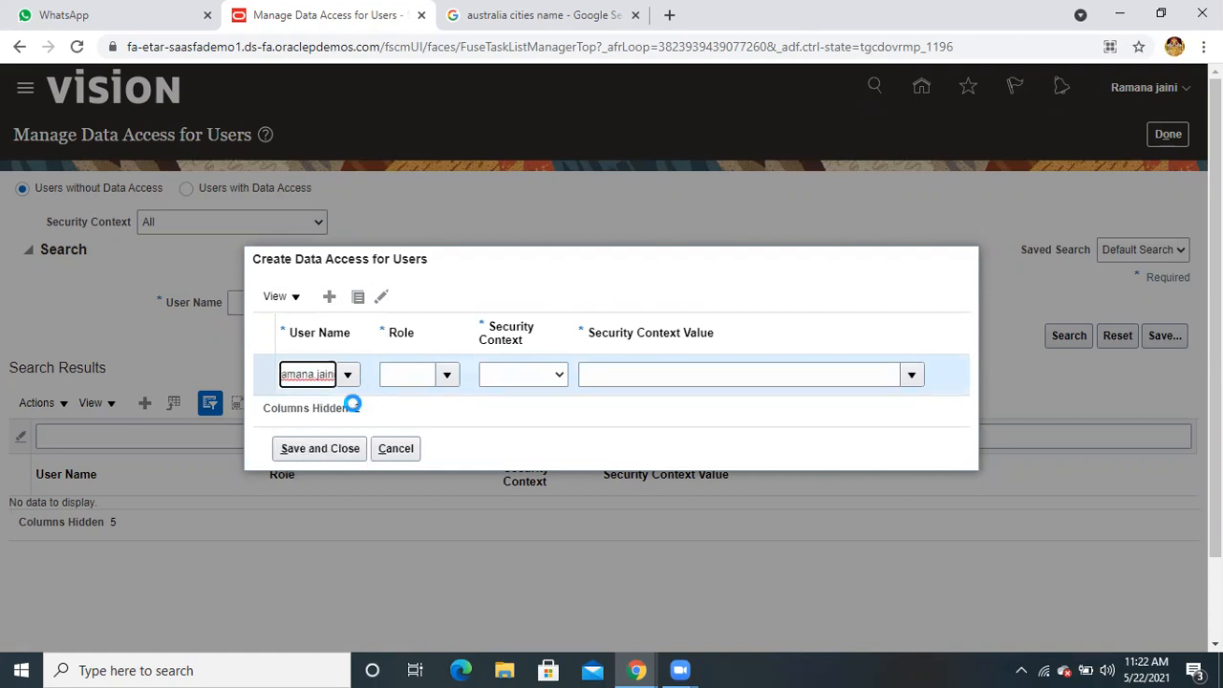
left_click(426, 373)
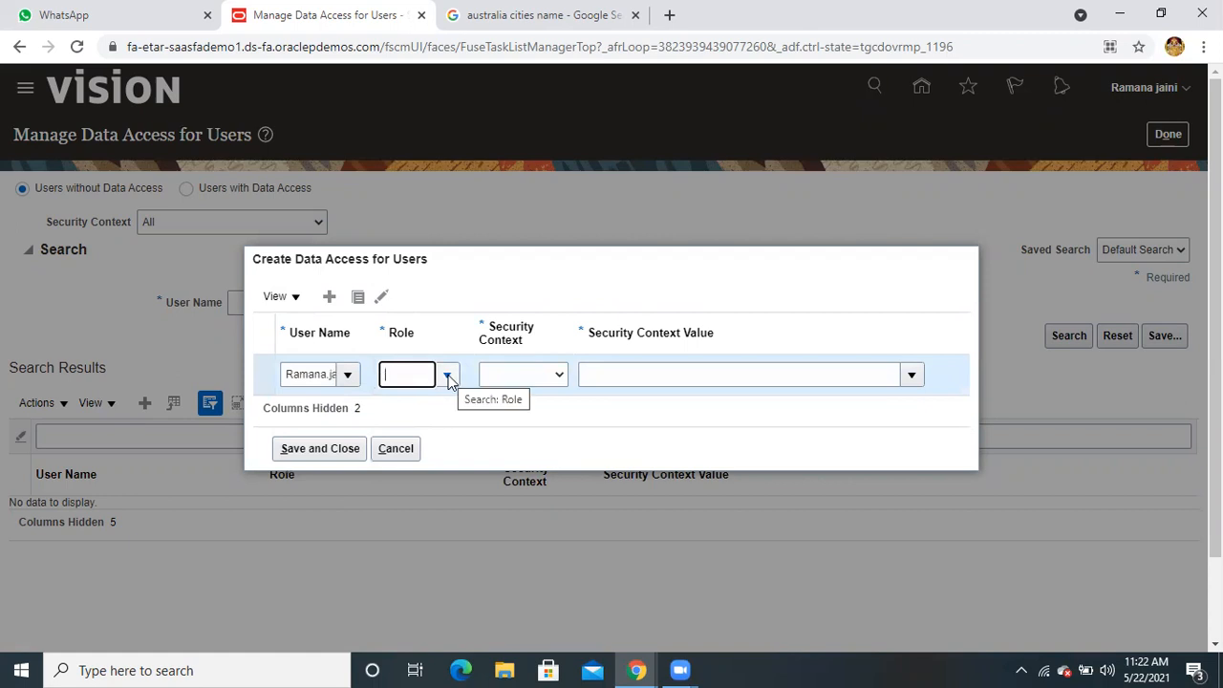
type("order")
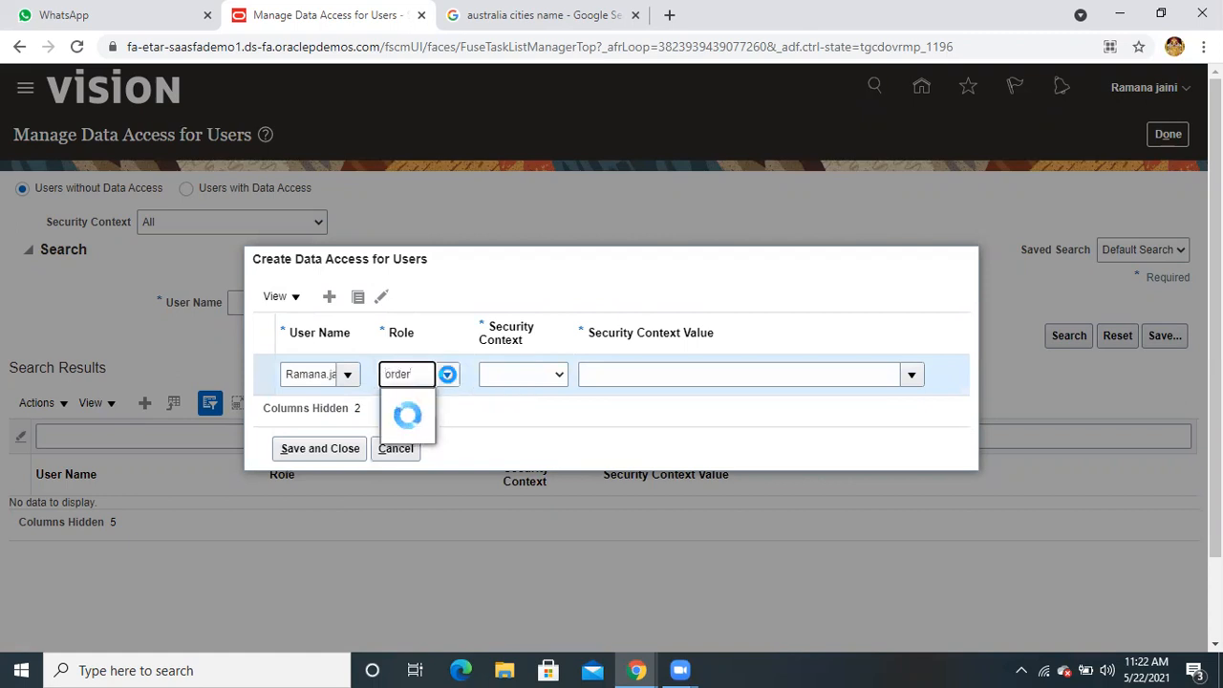
left_click(454, 403)
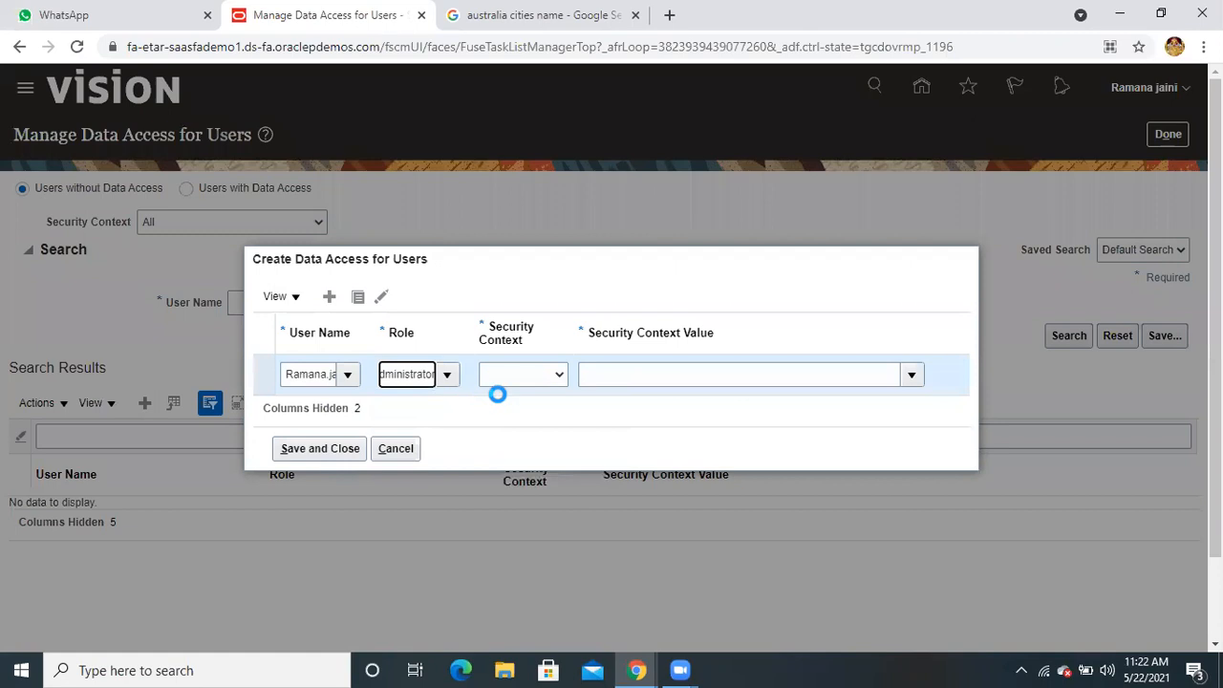
Set the row's security context to Reference data set and look up CUSTSITE
left_click(512, 376)
left_click(522, 412)
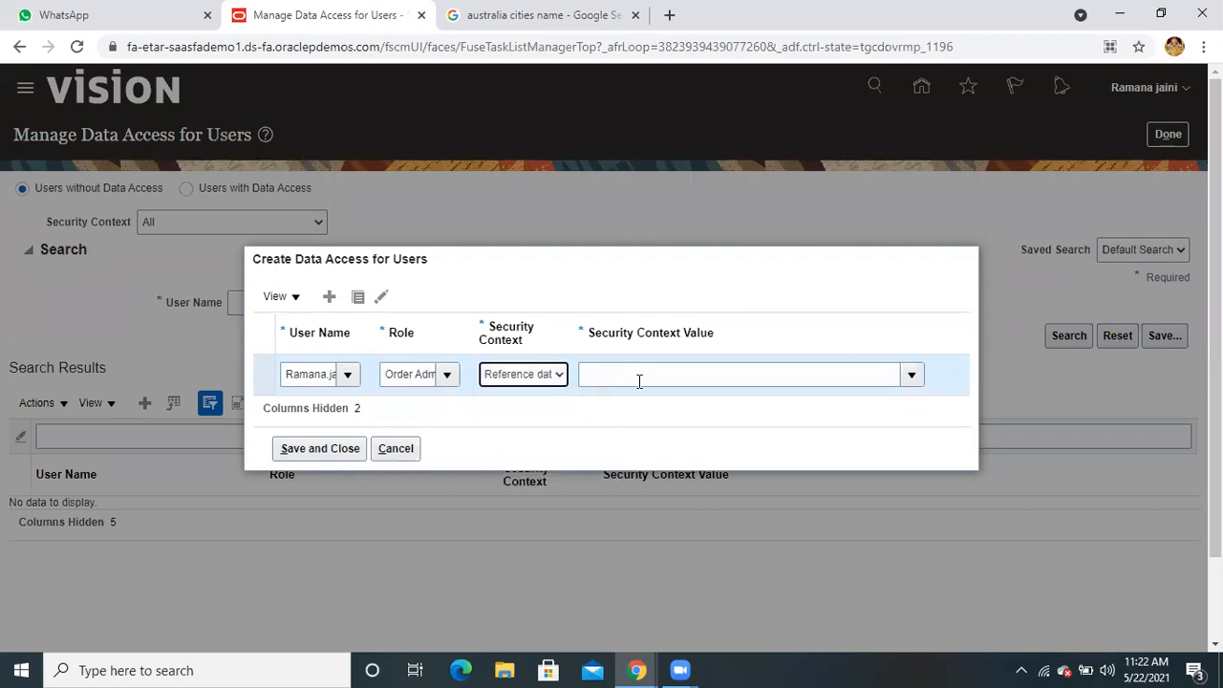
left_click(638, 377)
type("CUSTSITE")
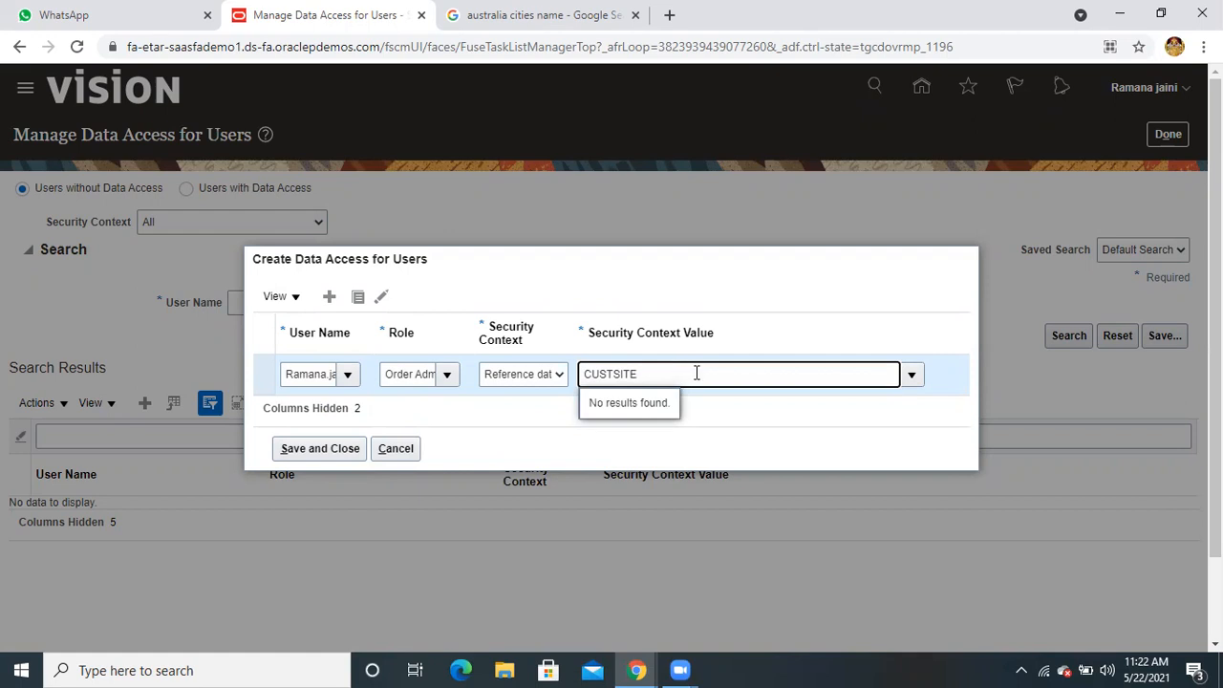
left_click(912, 375)
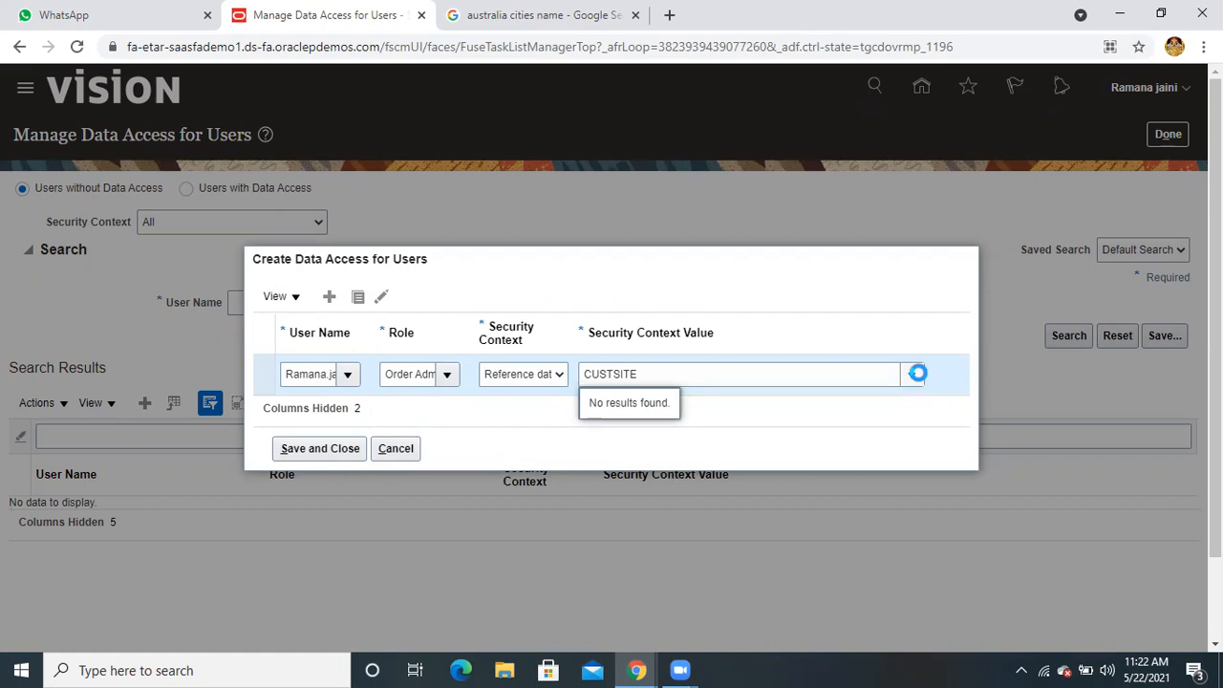
Search the set names and select Customer Site Set as the context value
scroll(764, 501, "down", 5)
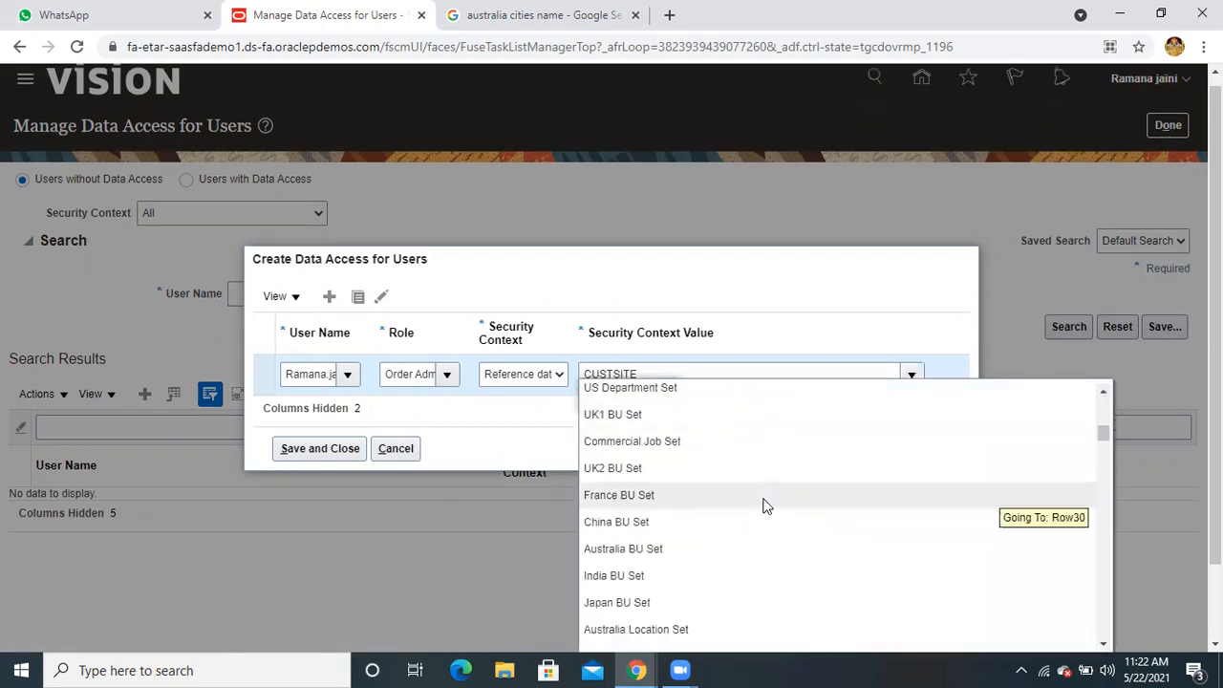
left_click_drag(1106, 463, 1106, 641)
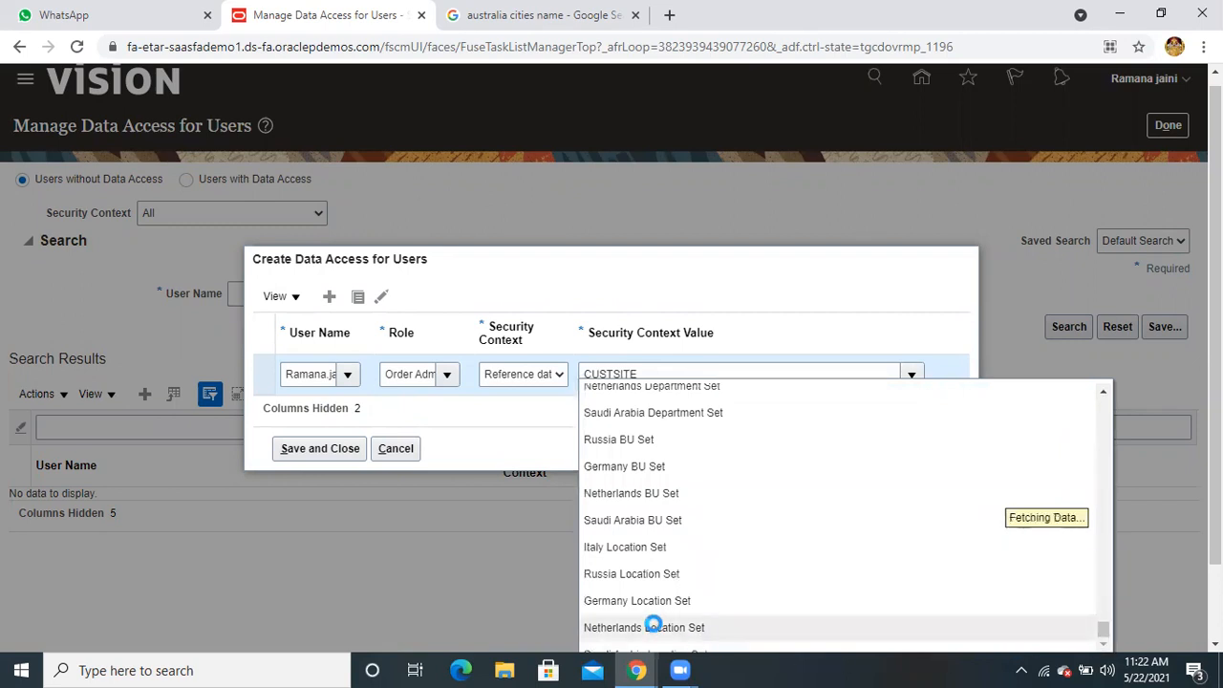
scroll(649, 621, "down", 2)
left_click(596, 573)
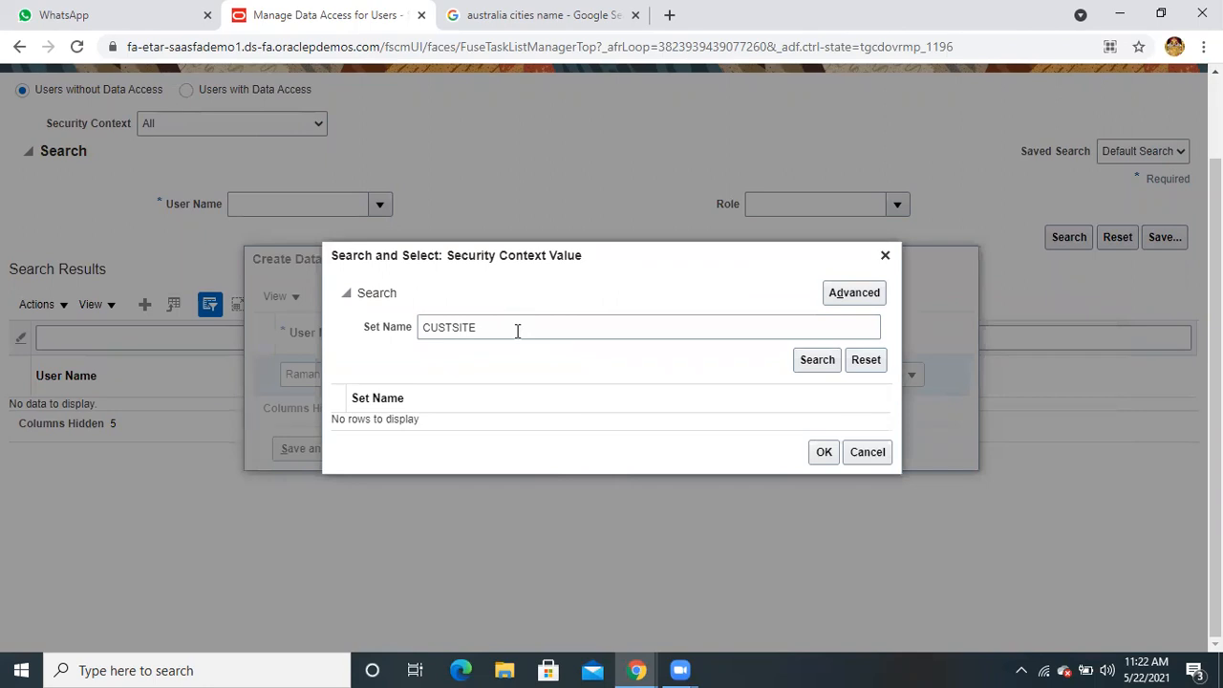
left_click(516, 330)
key("BackSpace")
key("BackSpace")
key("BackSpace")
key("BackSpace")
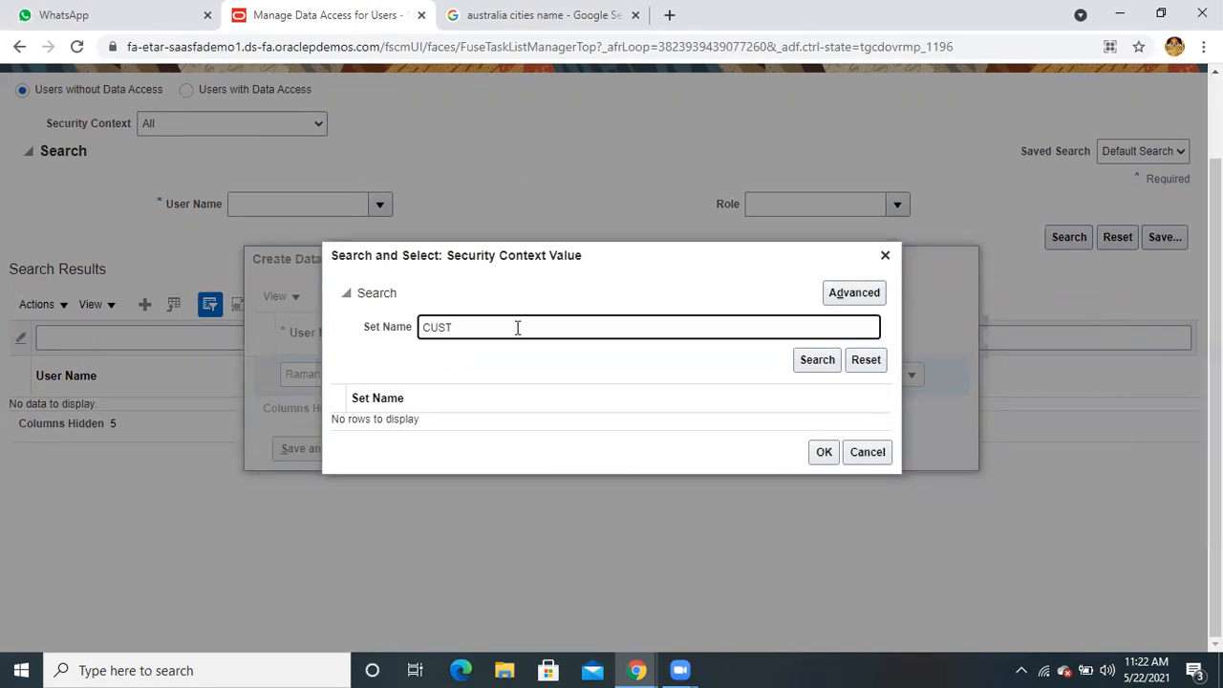
left_click(811, 360)
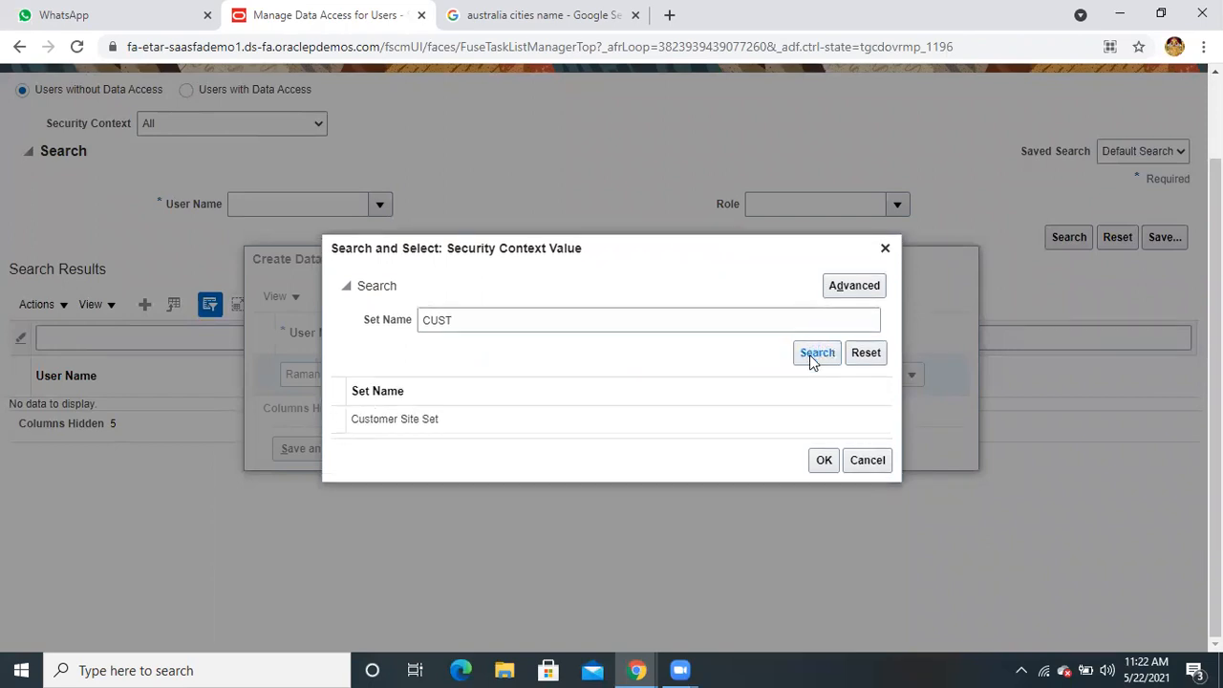
left_click(410, 420)
left_click(821, 460)
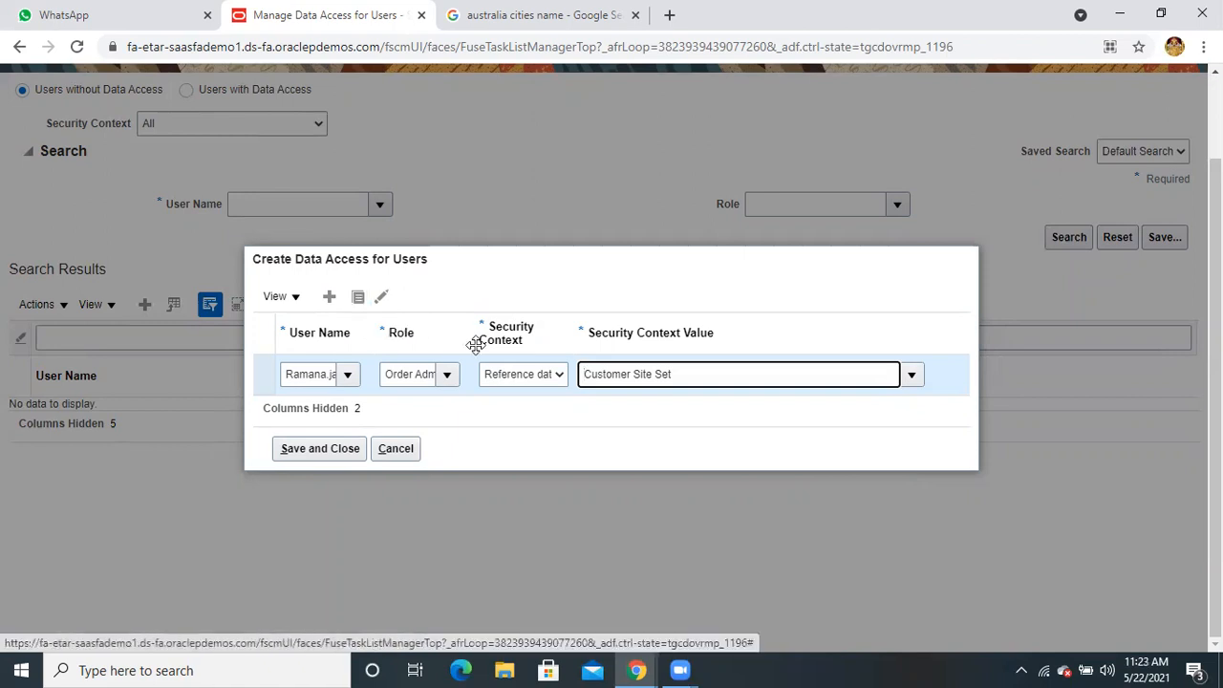
Duplicate the data access row and change its role to Order Entry Specialist
left_click(514, 265)
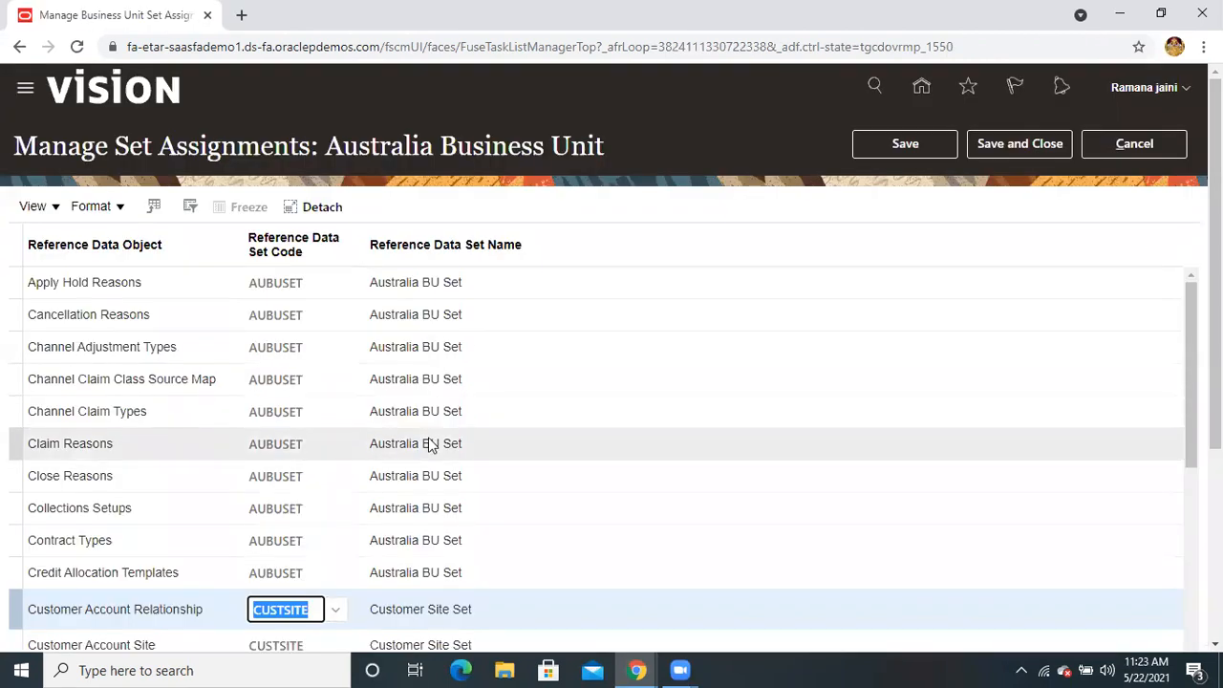
scroll(425, 444, "down", 2)
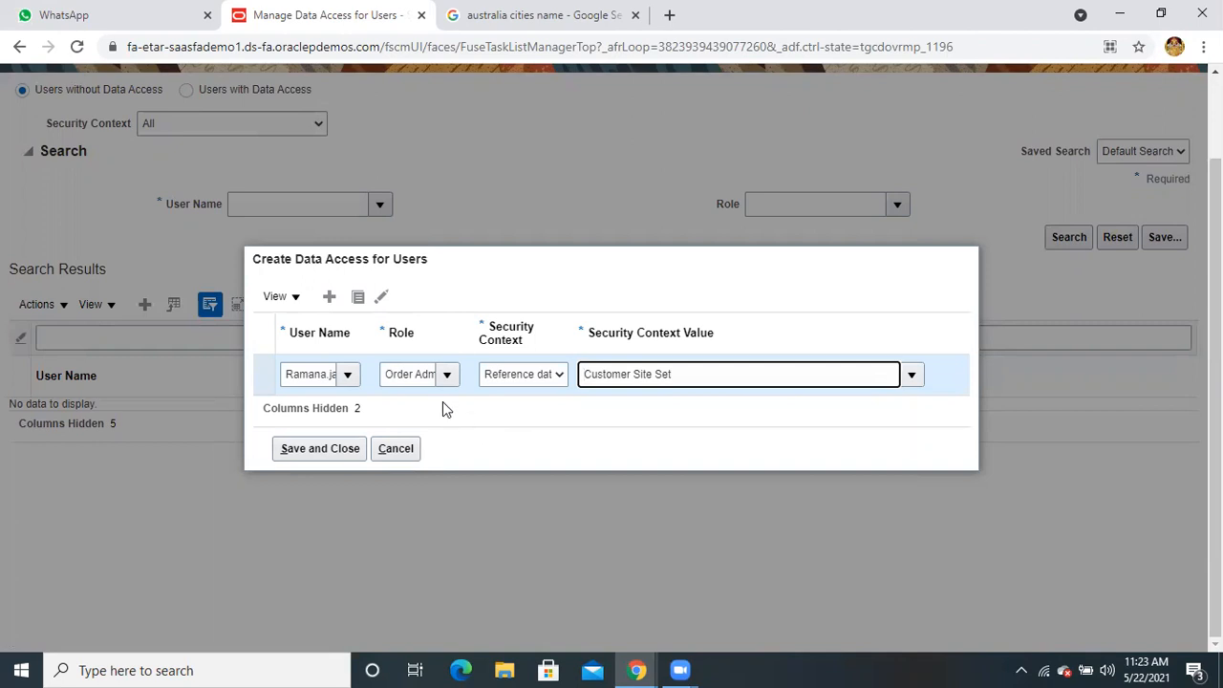
left_click(359, 301)
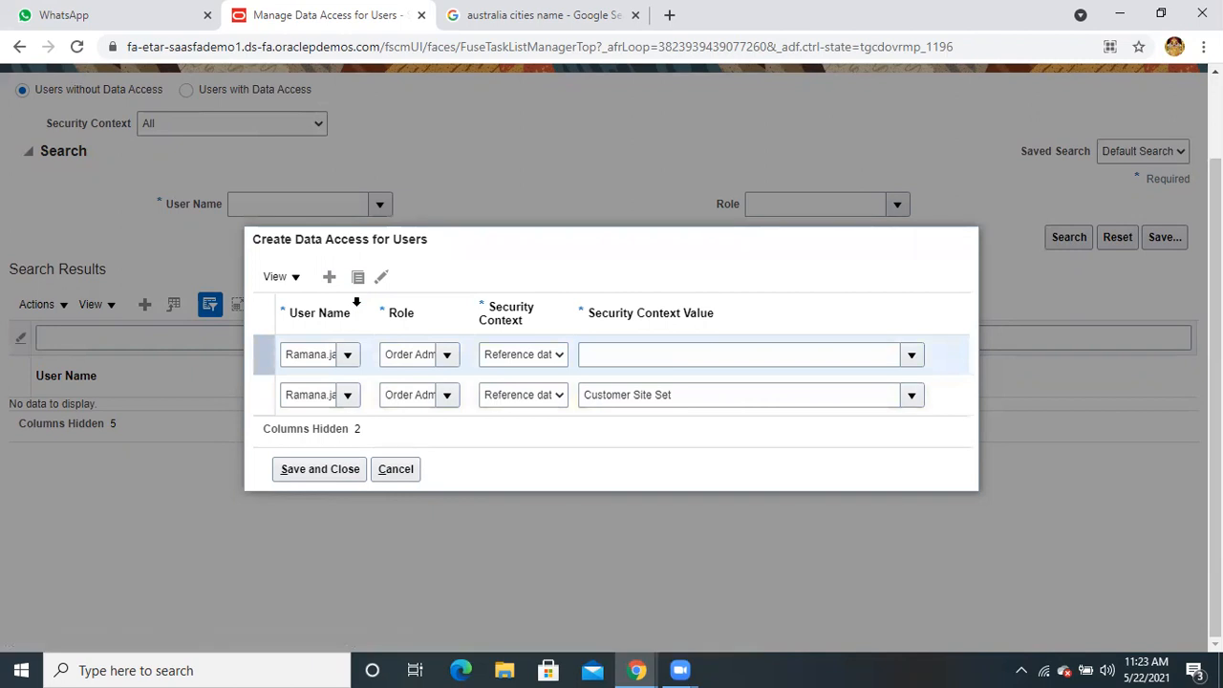
left_click(412, 355)
type("o")
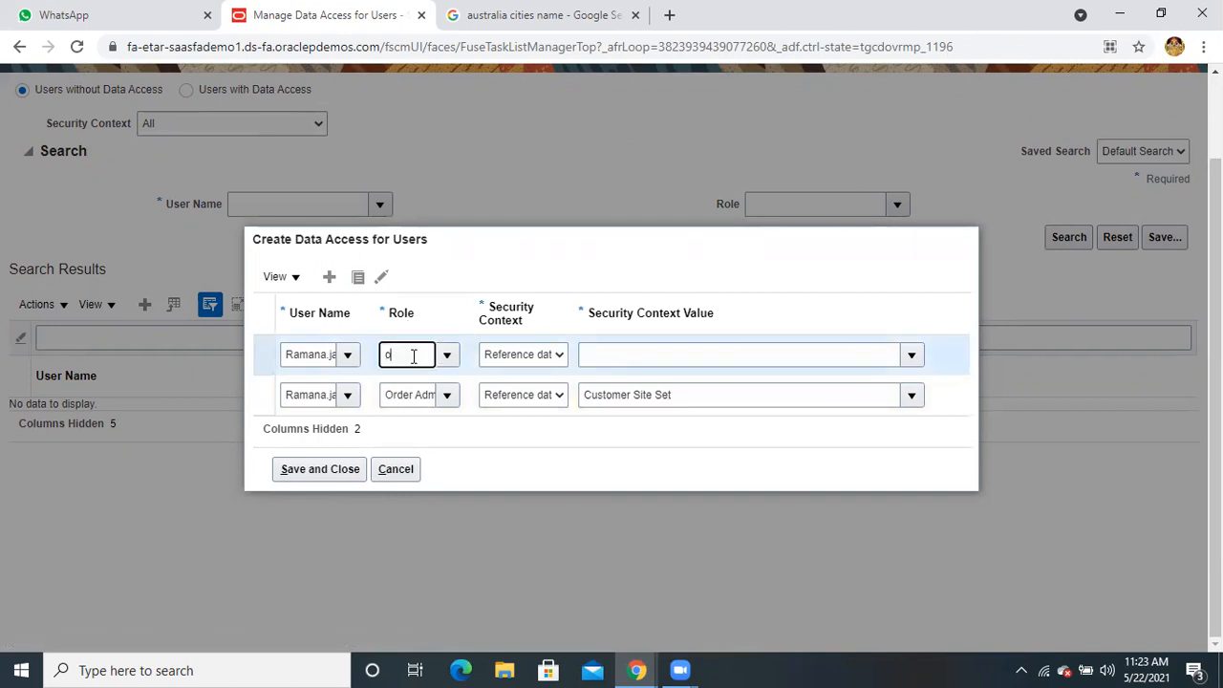
type("rder mantr")
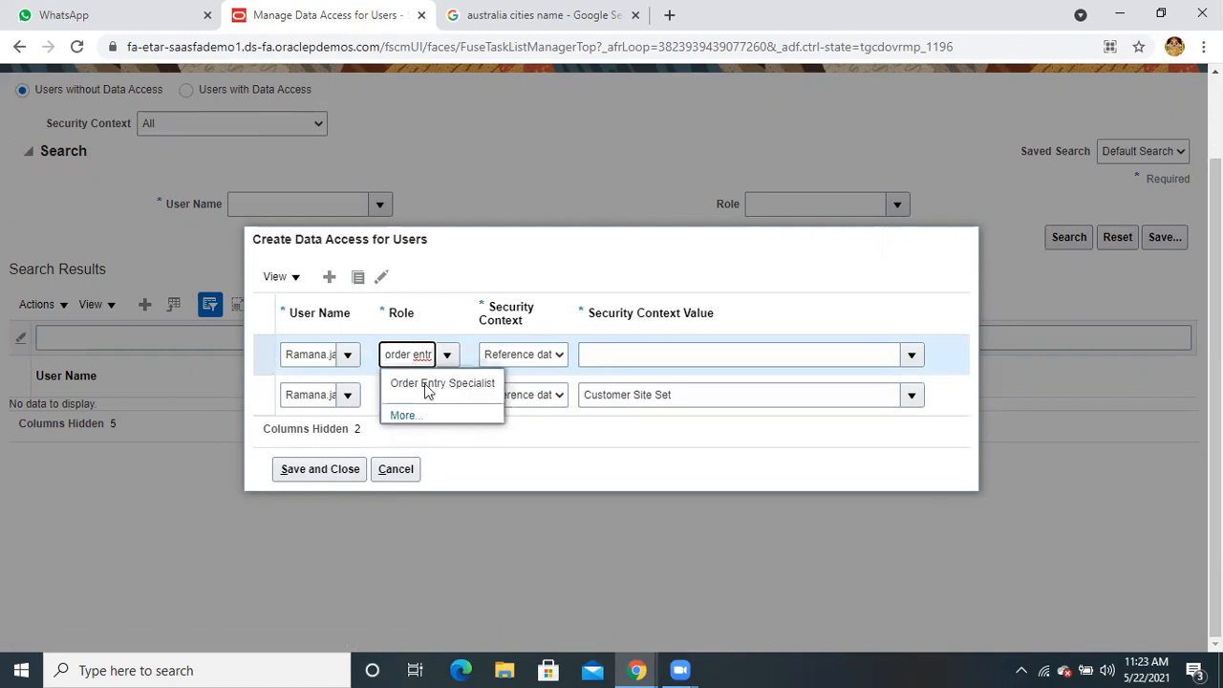
left_click(426, 385)
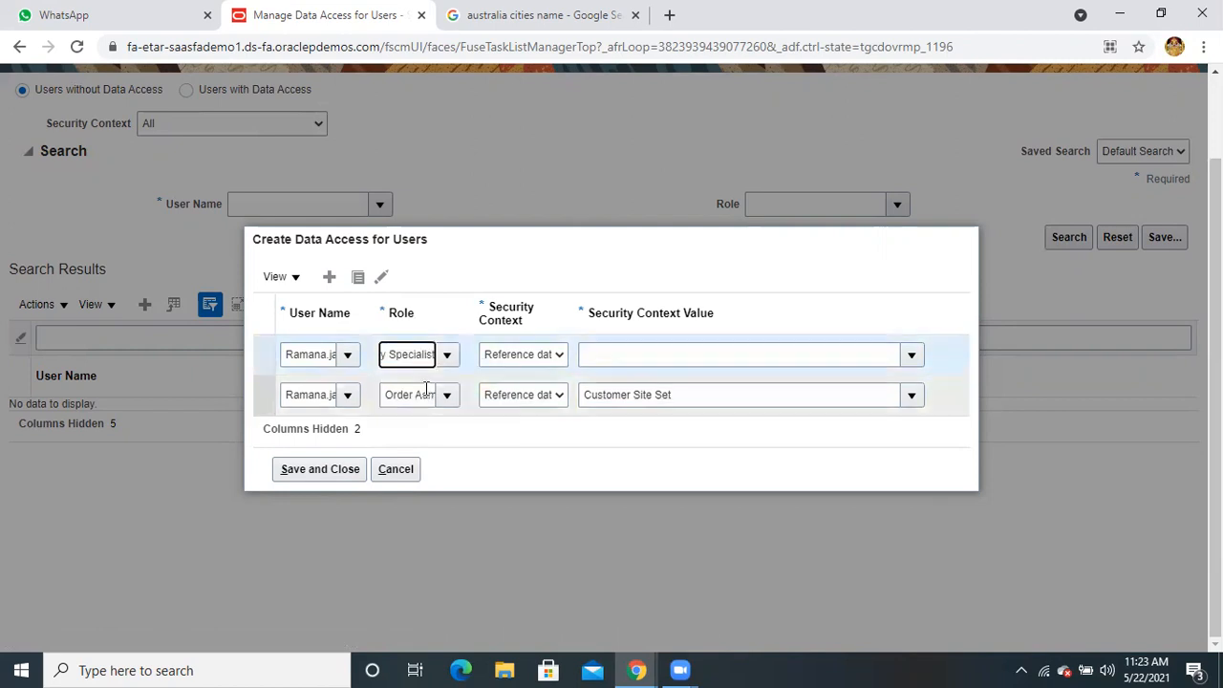
Give the new row a Business unit context with value Australia Business Unit, found via 'au'
left_click(531, 358)
left_click(533, 387)
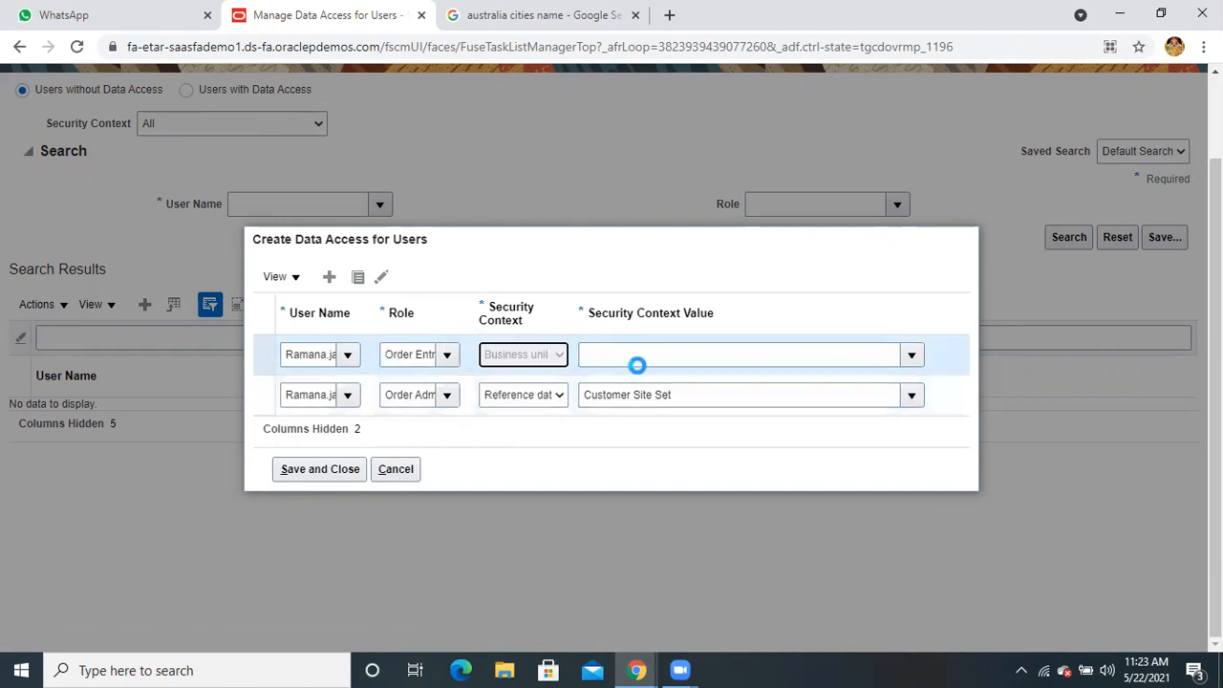
left_click(662, 357)
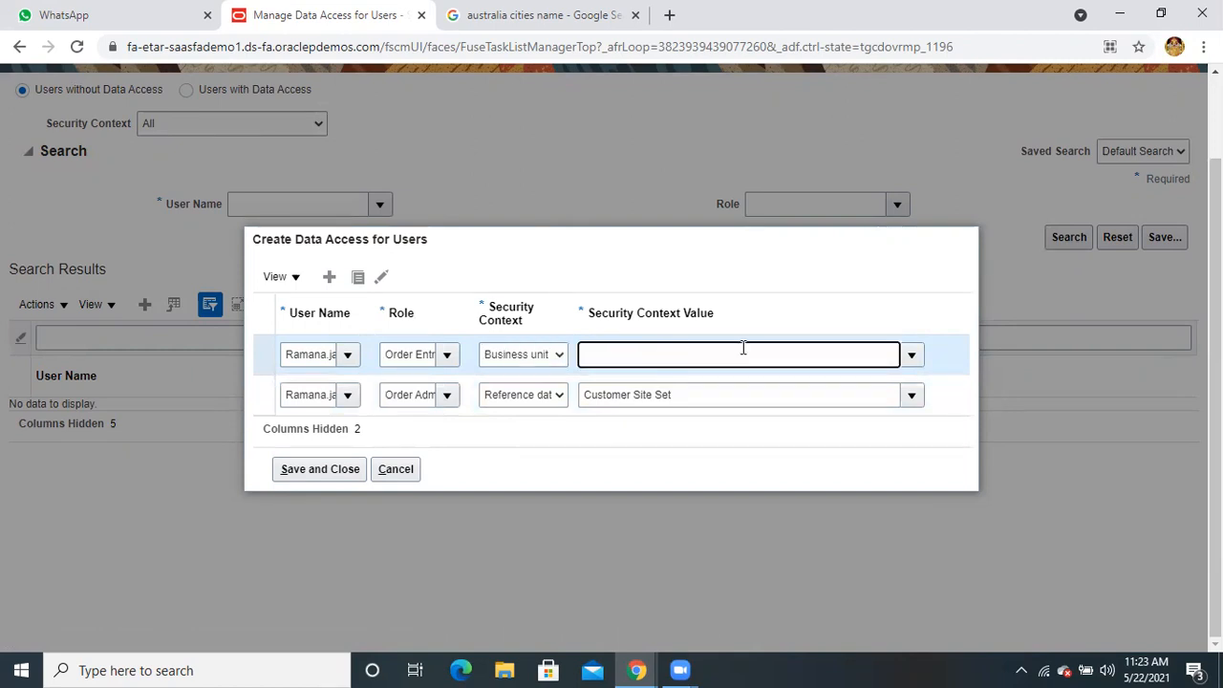
left_click(913, 358)
scroll(806, 446, "down", 1)
scroll(802, 495, "down", 5)
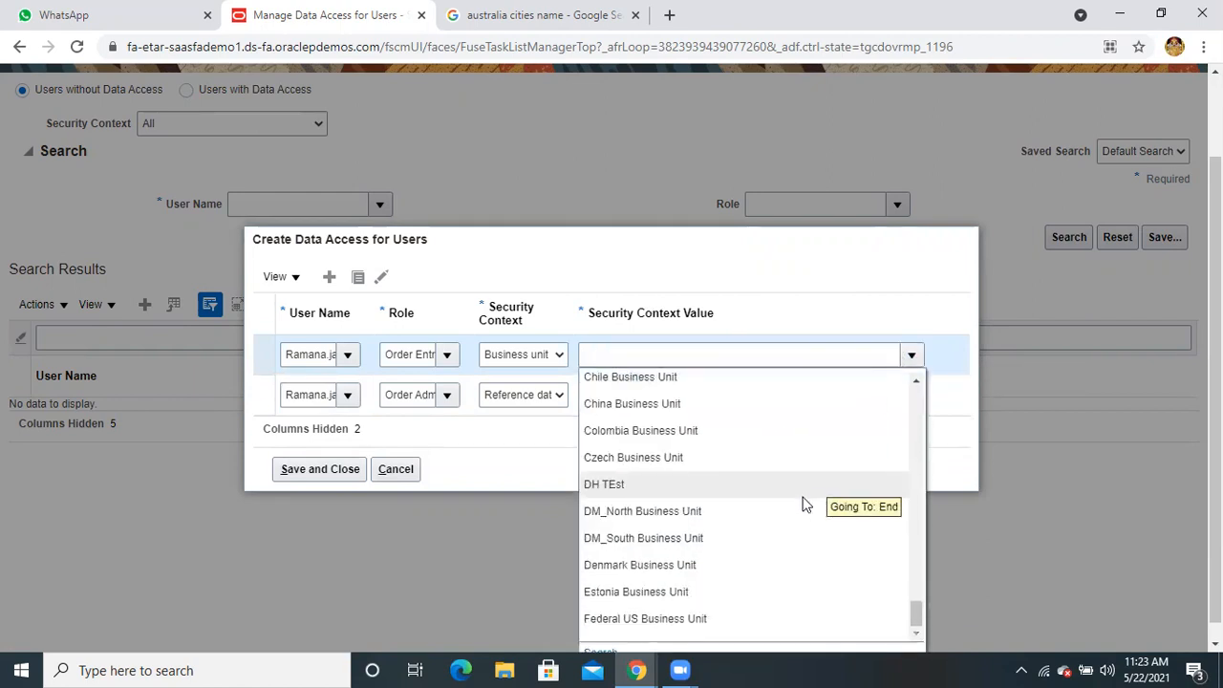
scroll(802, 494, "down", 10)
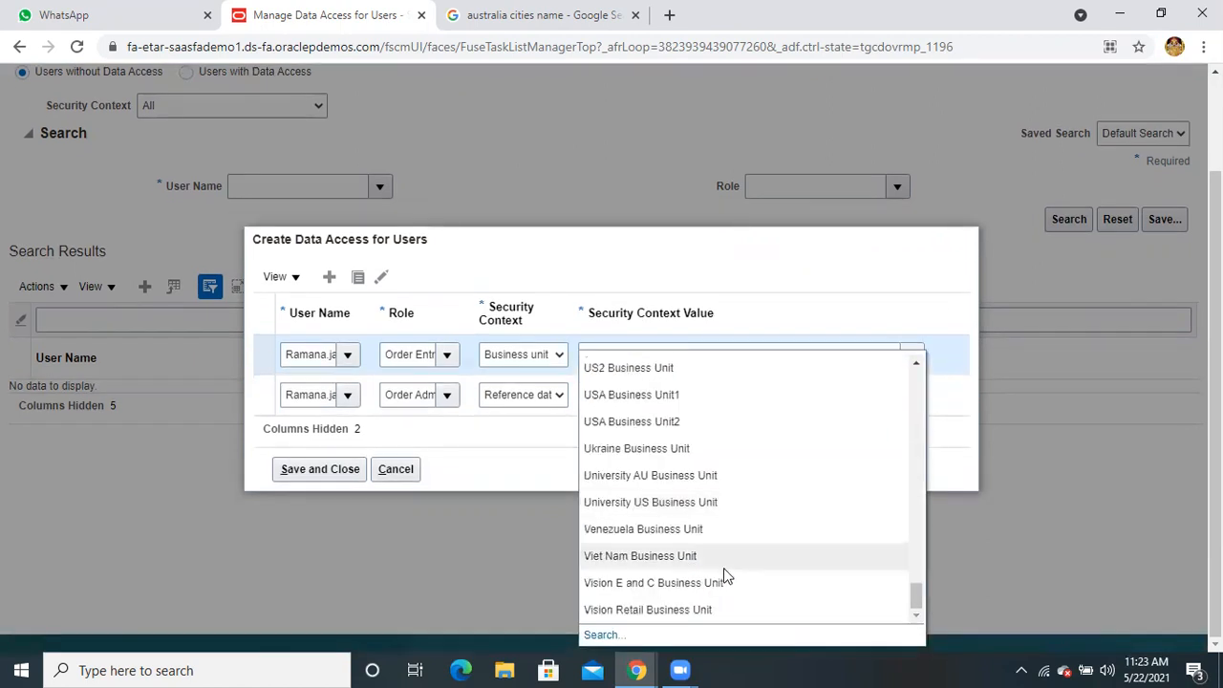
left_click(602, 634)
left_click(635, 336)
type("au")
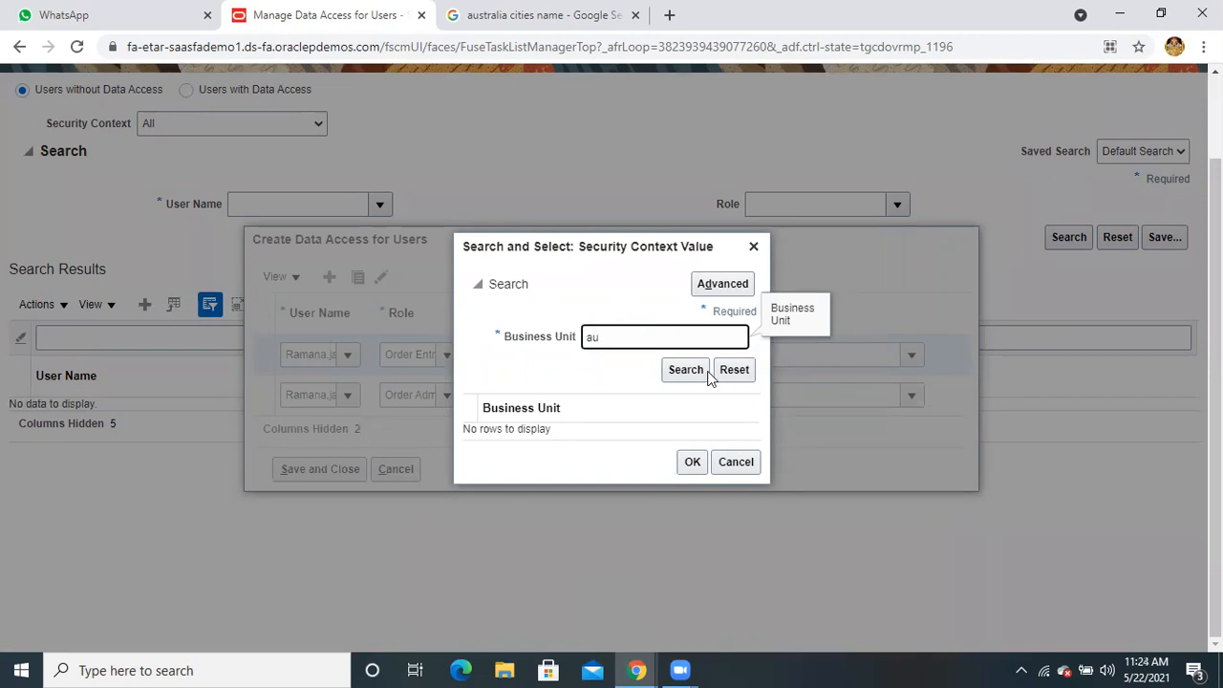
left_click(678, 377)
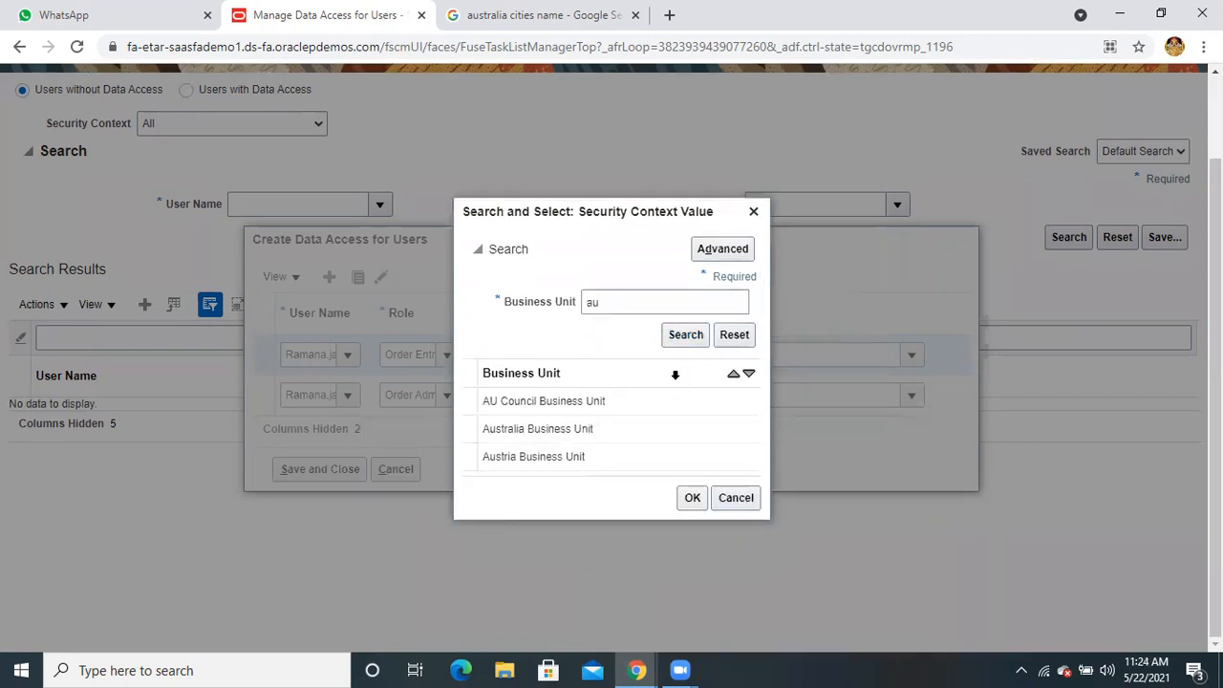
left_click(562, 430)
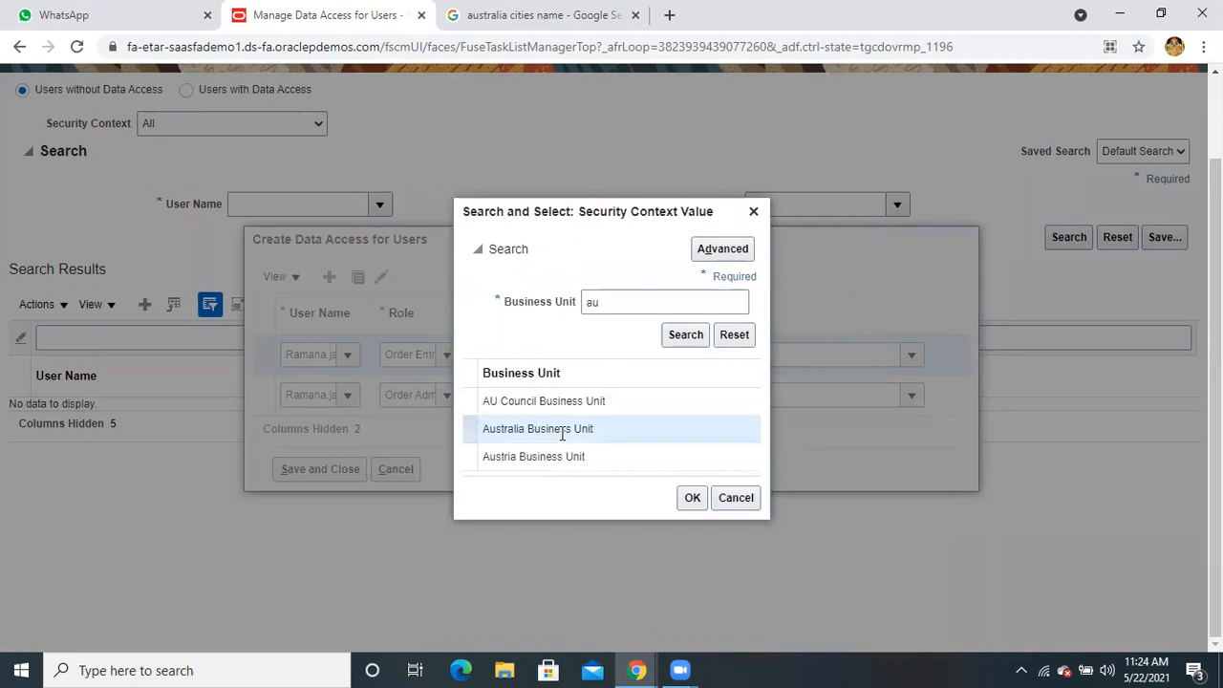
left_click(682, 501)
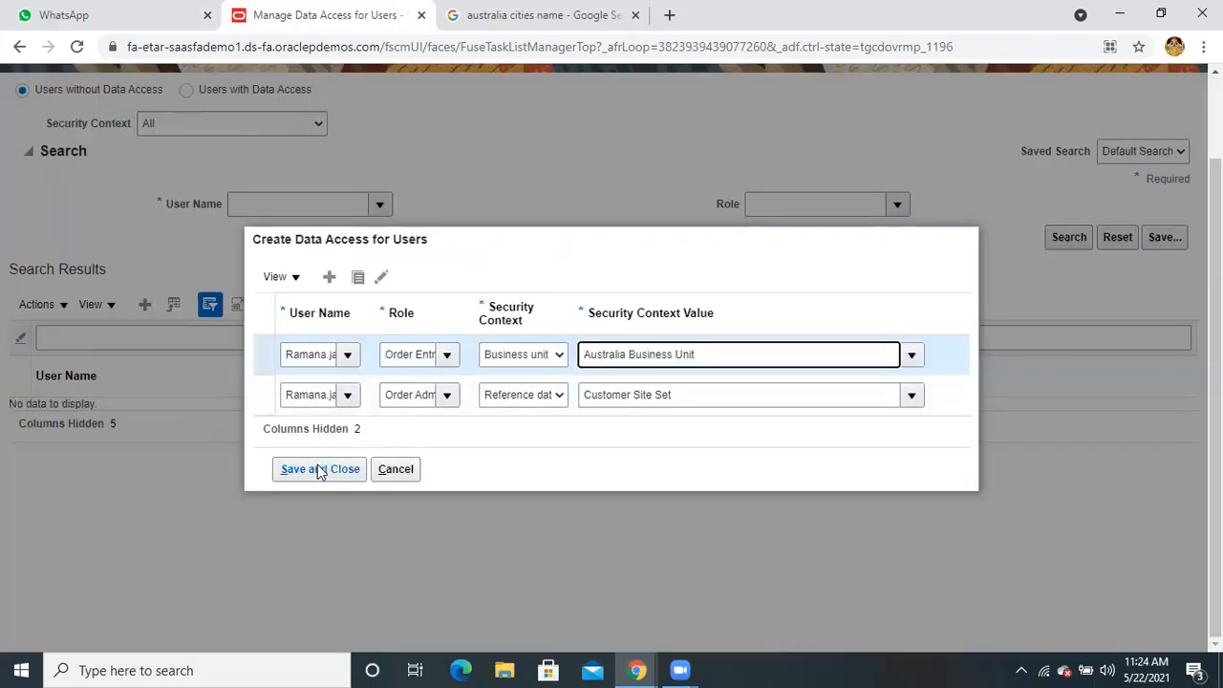
Try saving, remove the Australia row after the missing-value error, retry, then cancel the dialog
left_click(318, 469)
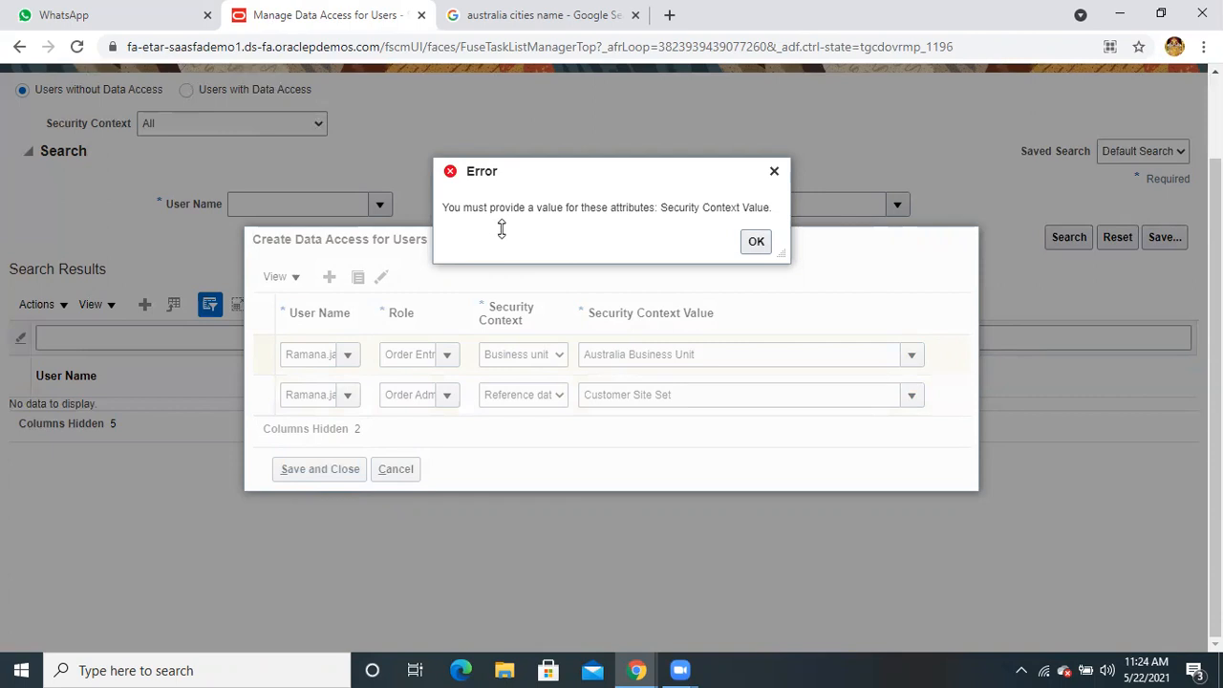
left_click(759, 242)
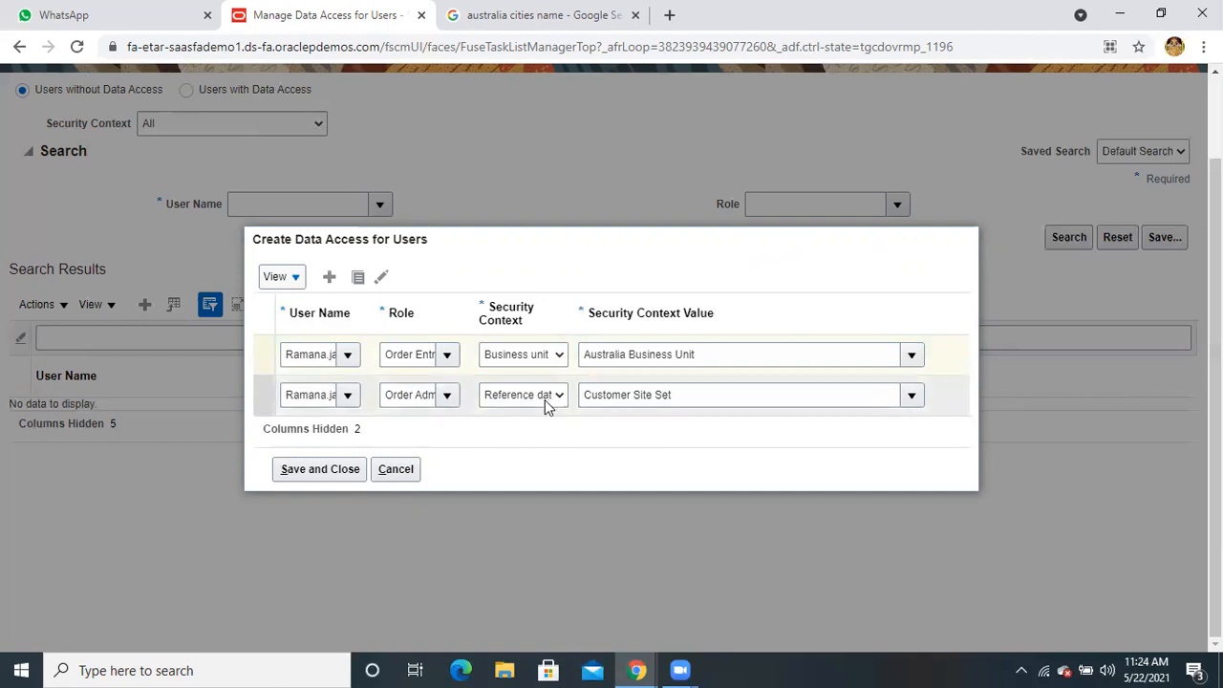
left_click(382, 279)
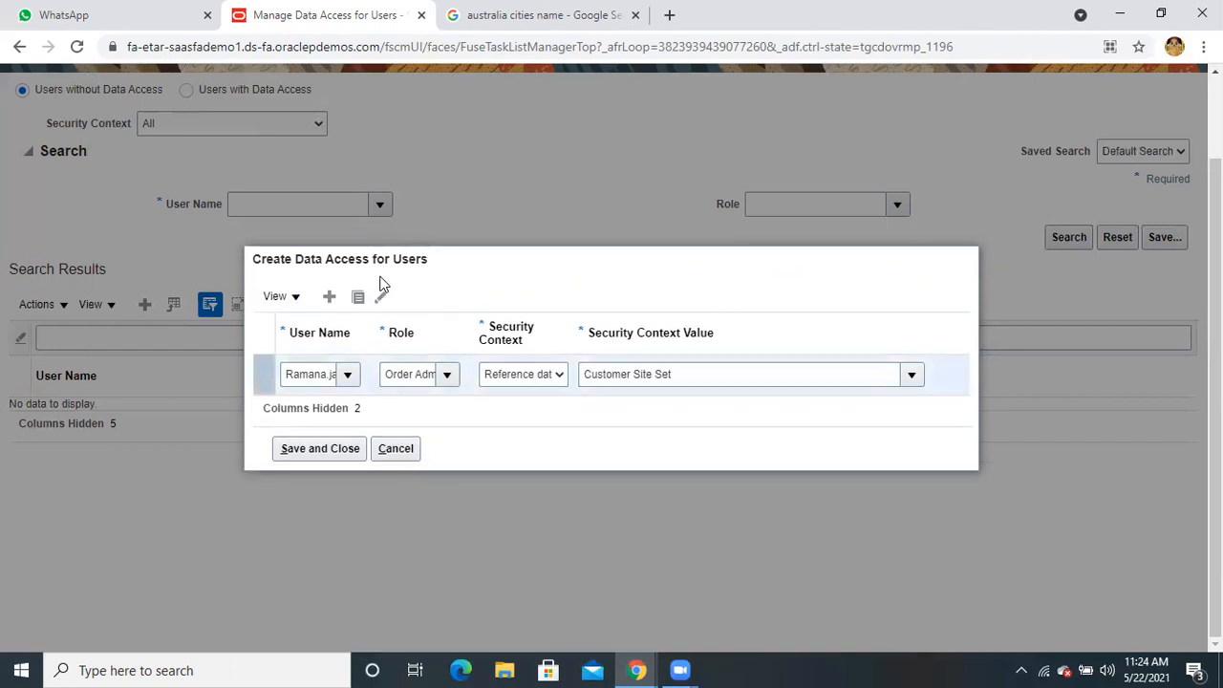
left_click(336, 451)
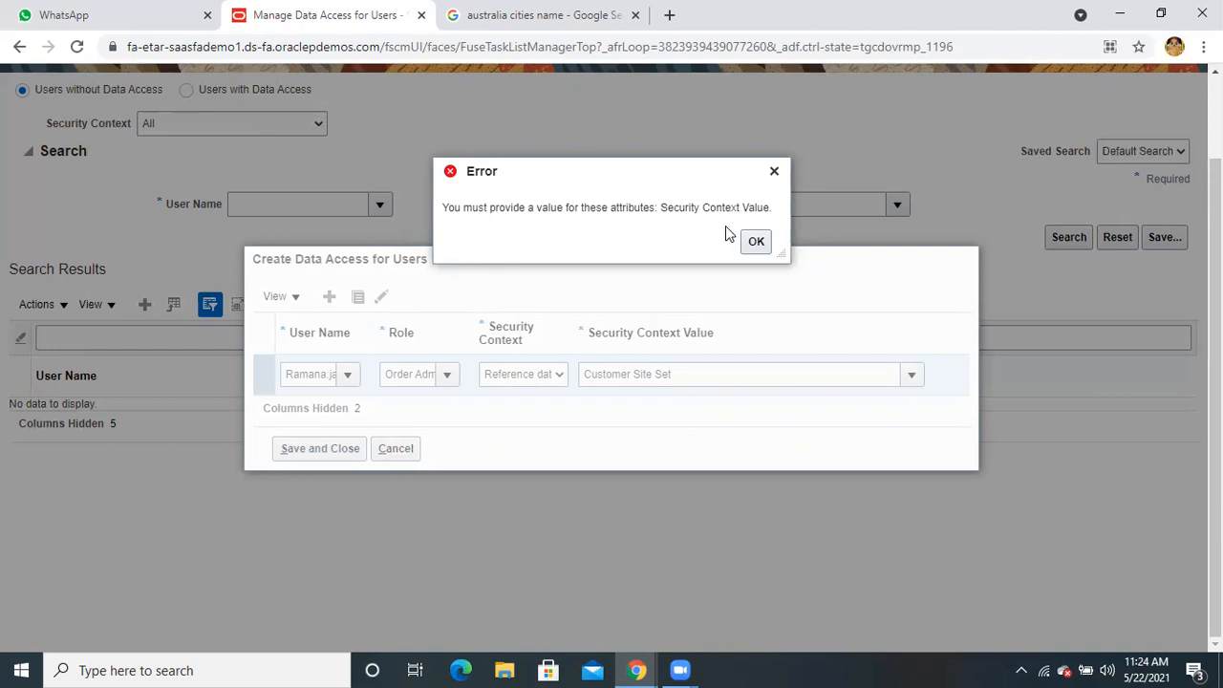
left_click(755, 239)
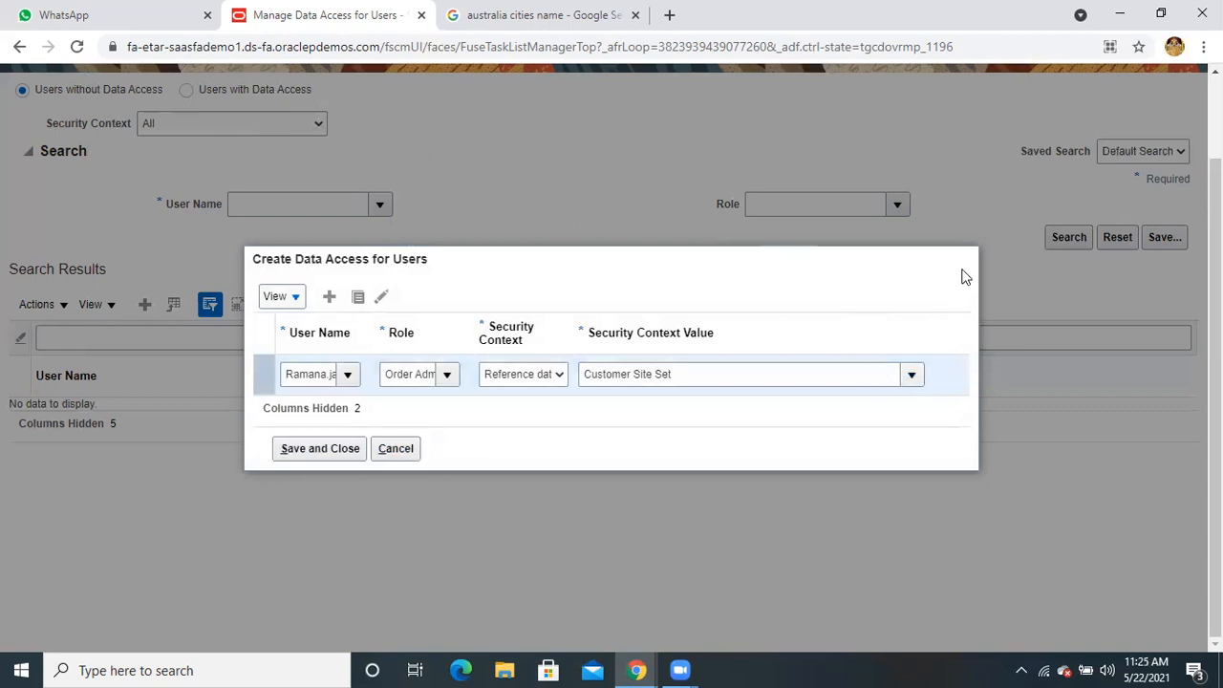
left_click(395, 448)
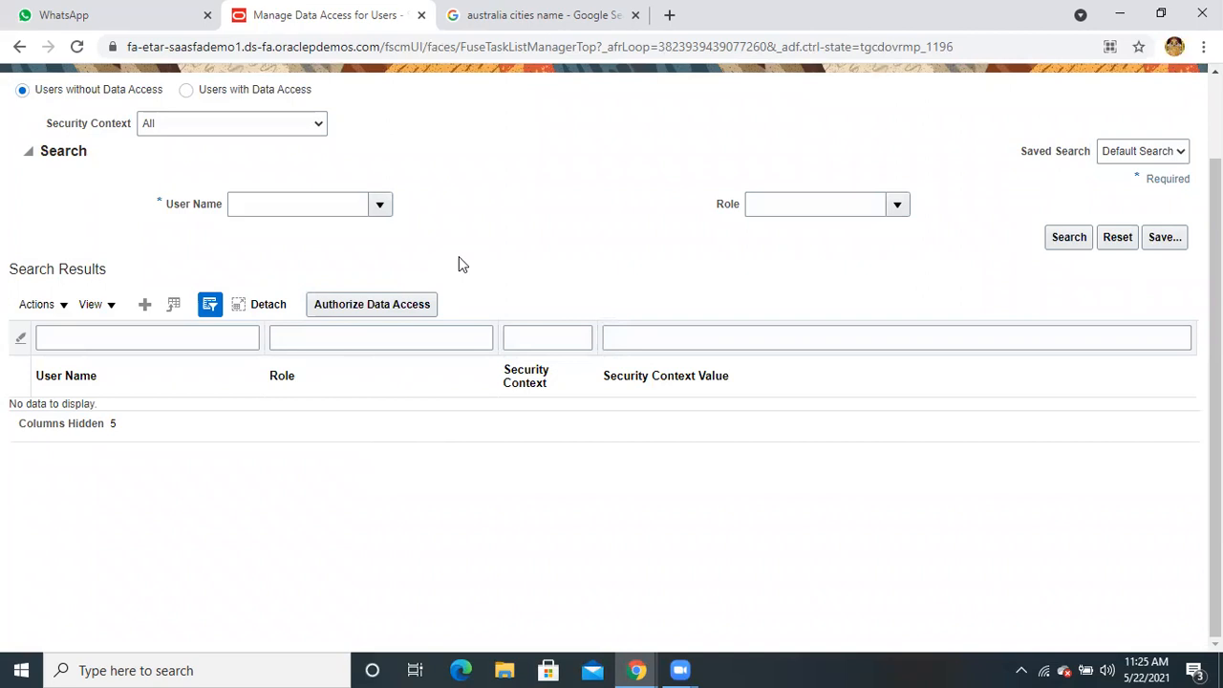
Search Users with Data Access for the demo user, picking the name through the user search
scroll(459, 264, "up", 1)
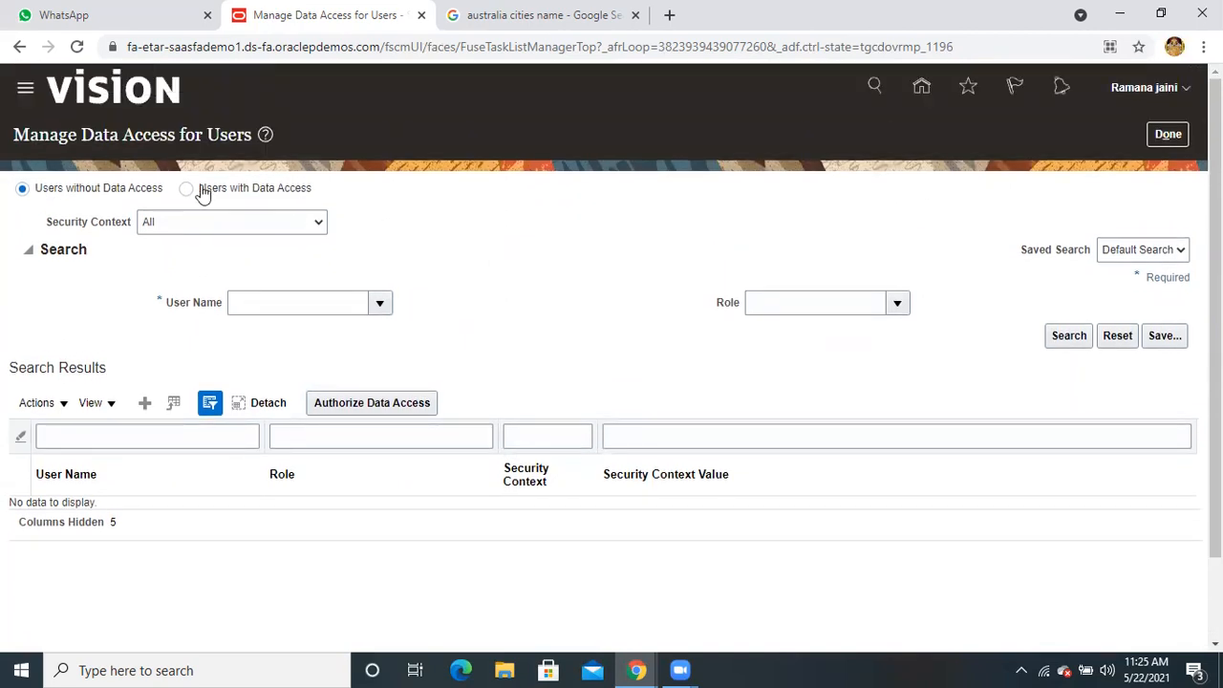
left_click(191, 190)
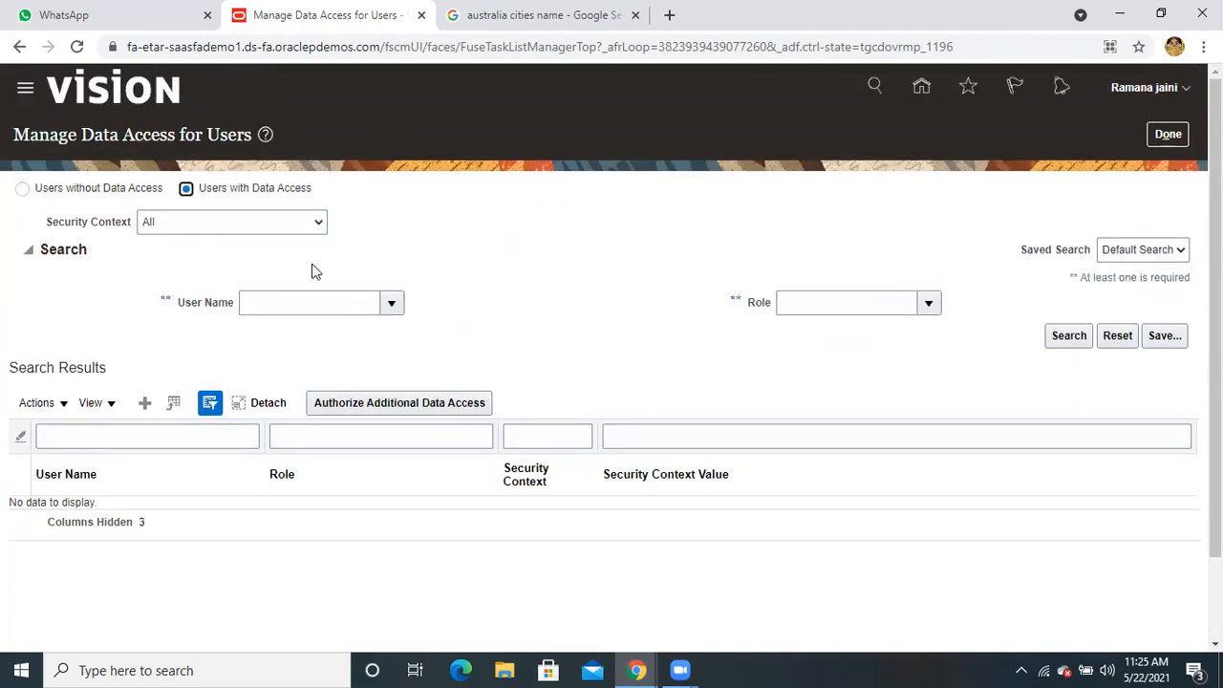
left_click(259, 303)
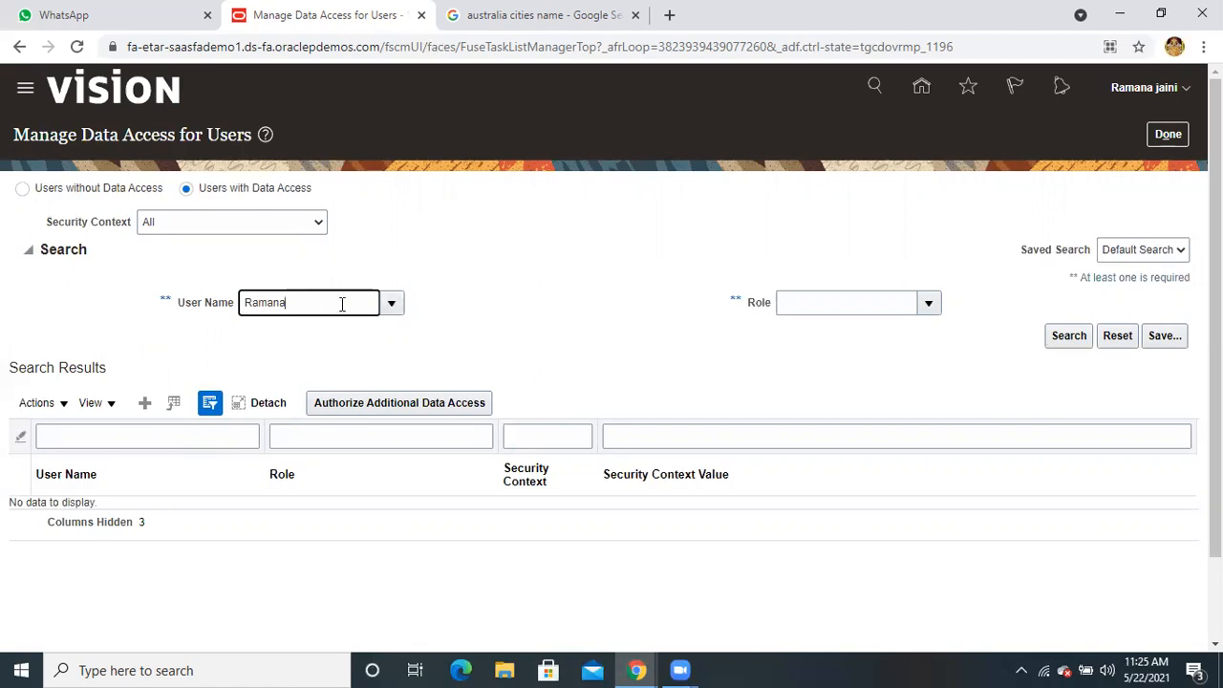
left_click(390, 303)
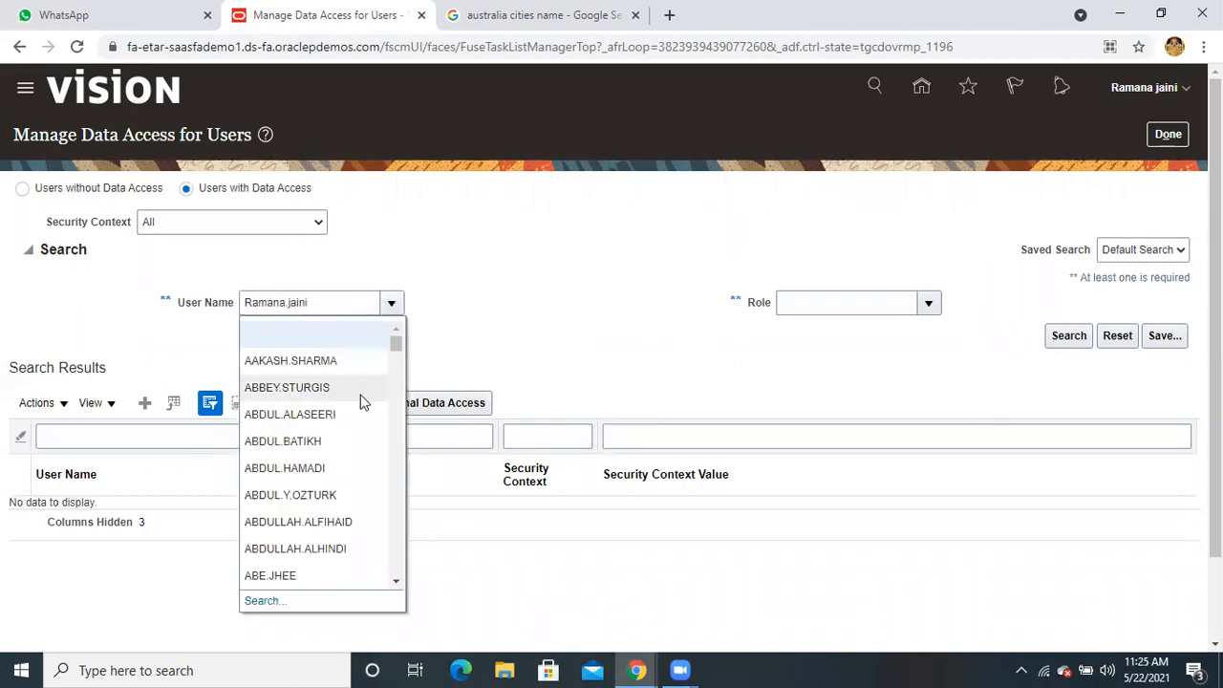
left_click(262, 602)
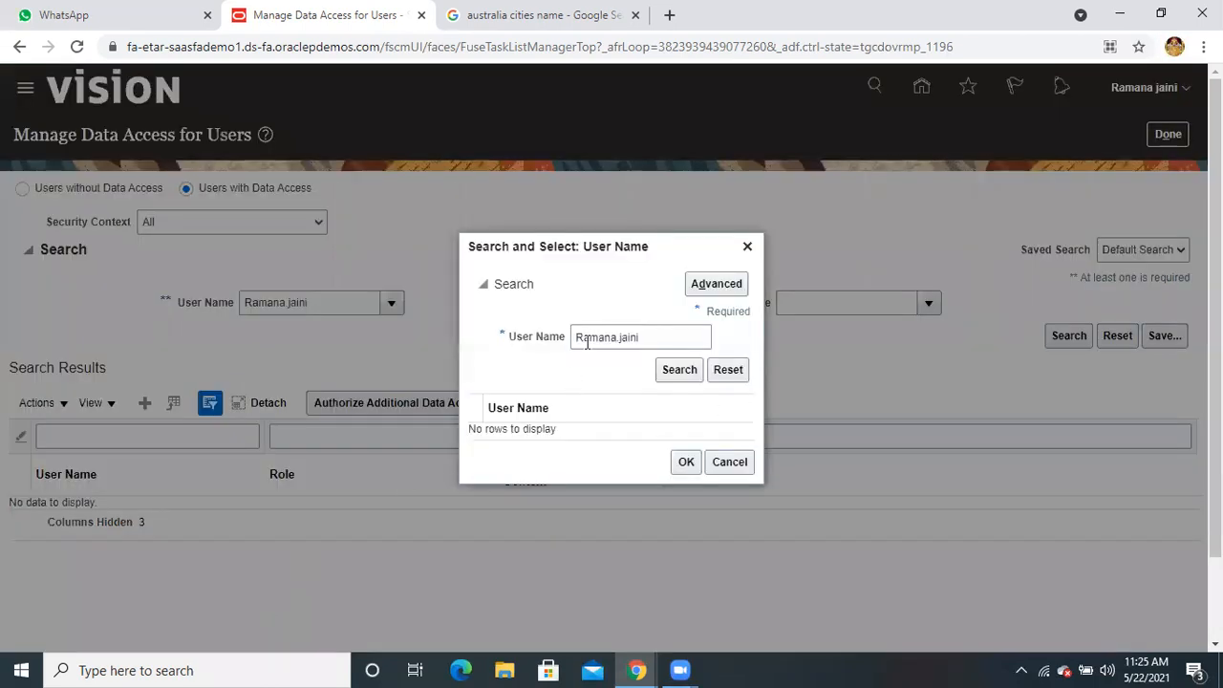
left_click(675, 371)
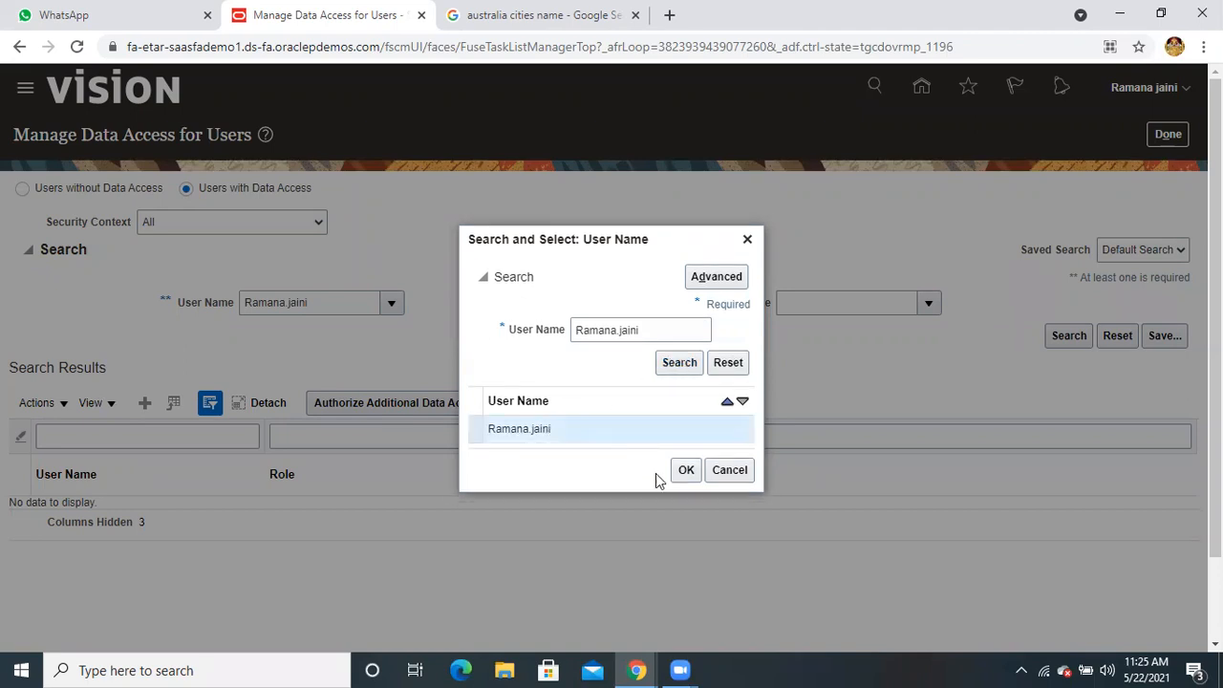
left_click(687, 470)
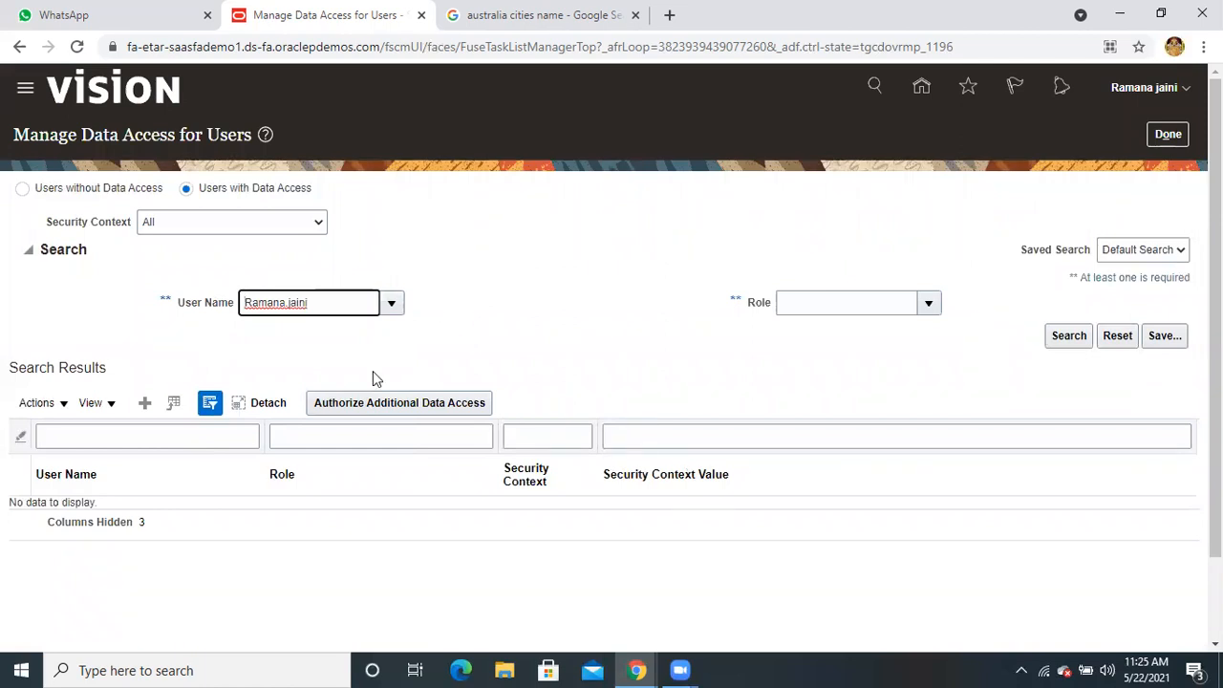
left_click(190, 439)
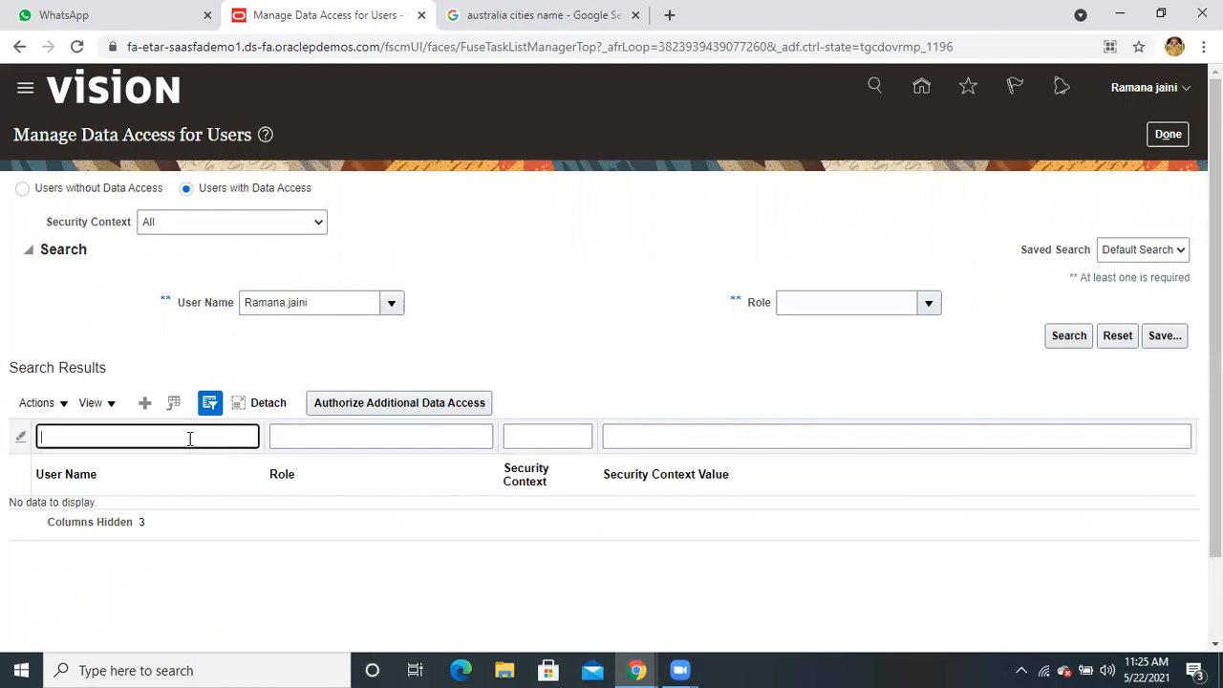
left_click(1069, 336)
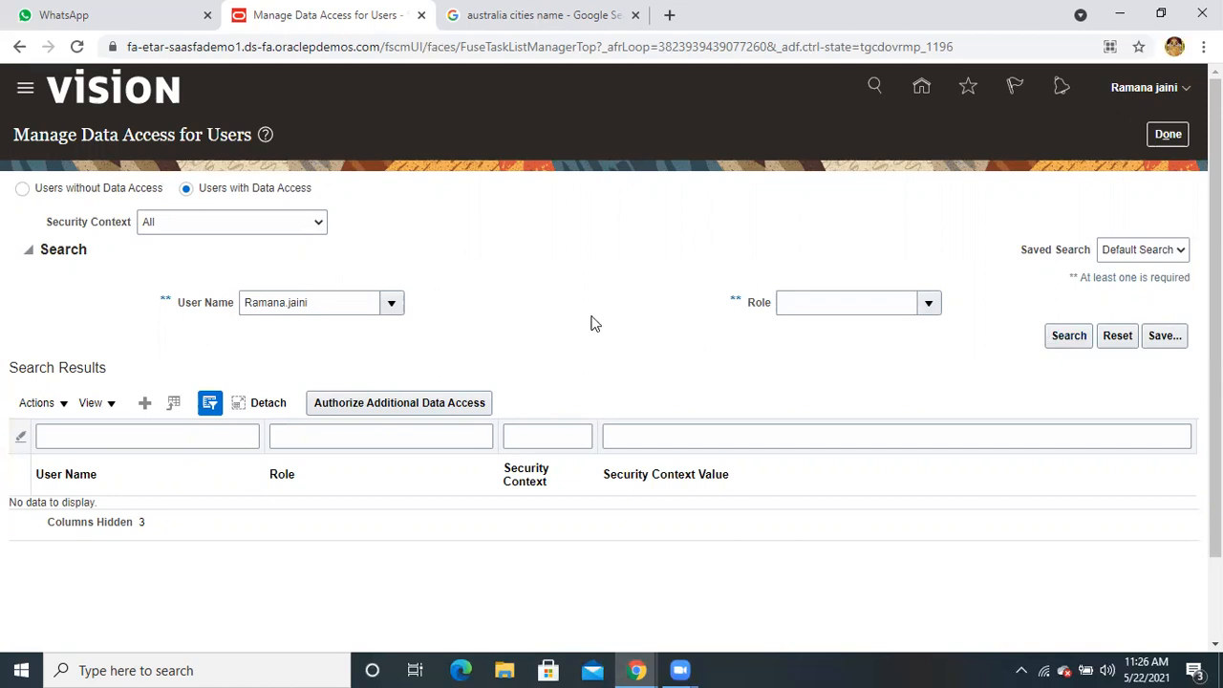
Start a new data access entry for the demo user with role Order Administrator
left_click(145, 405)
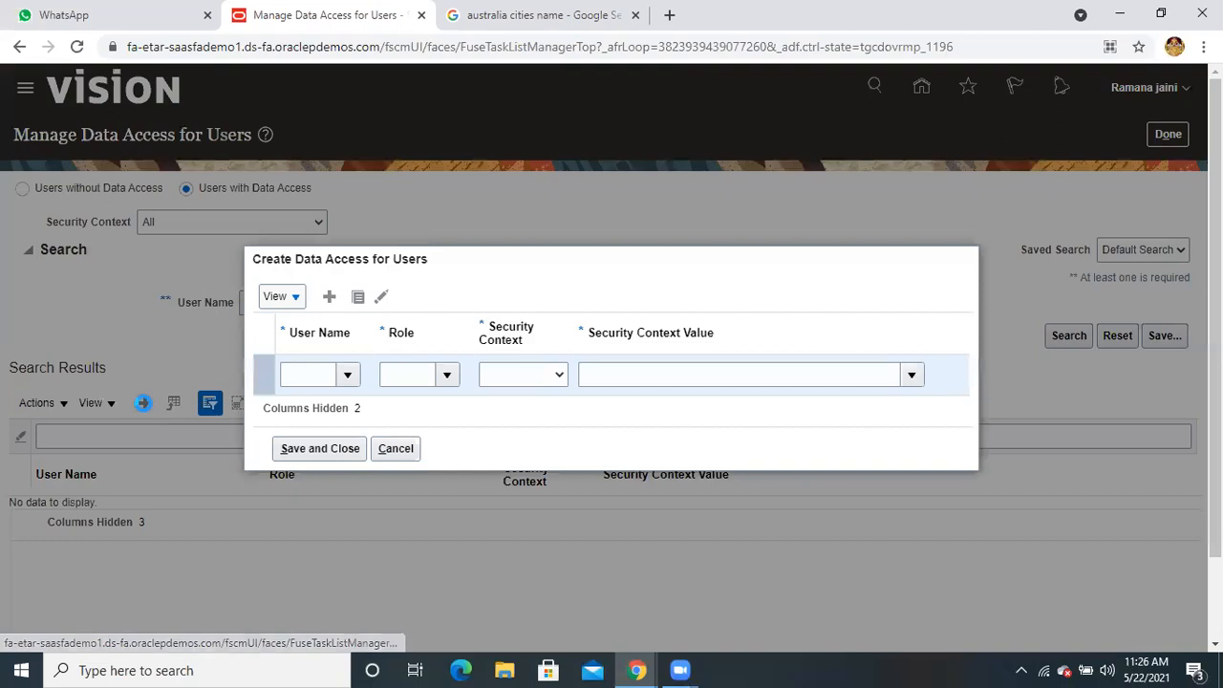
left_click(313, 375)
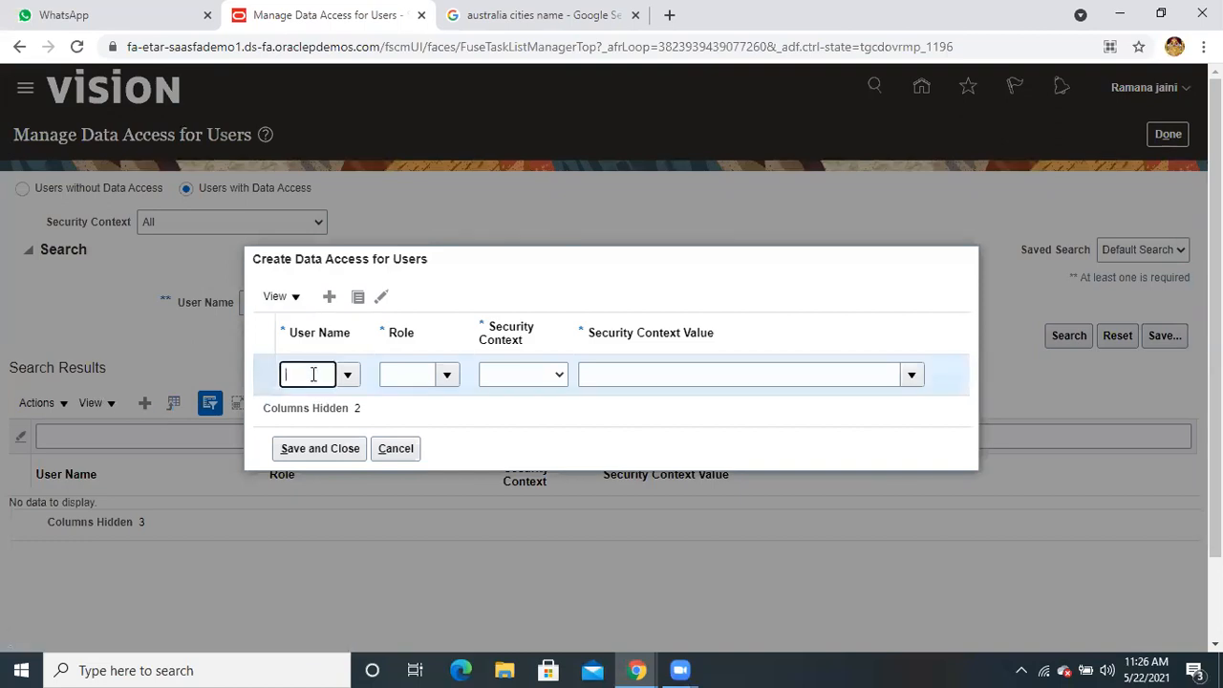
type("Raman")
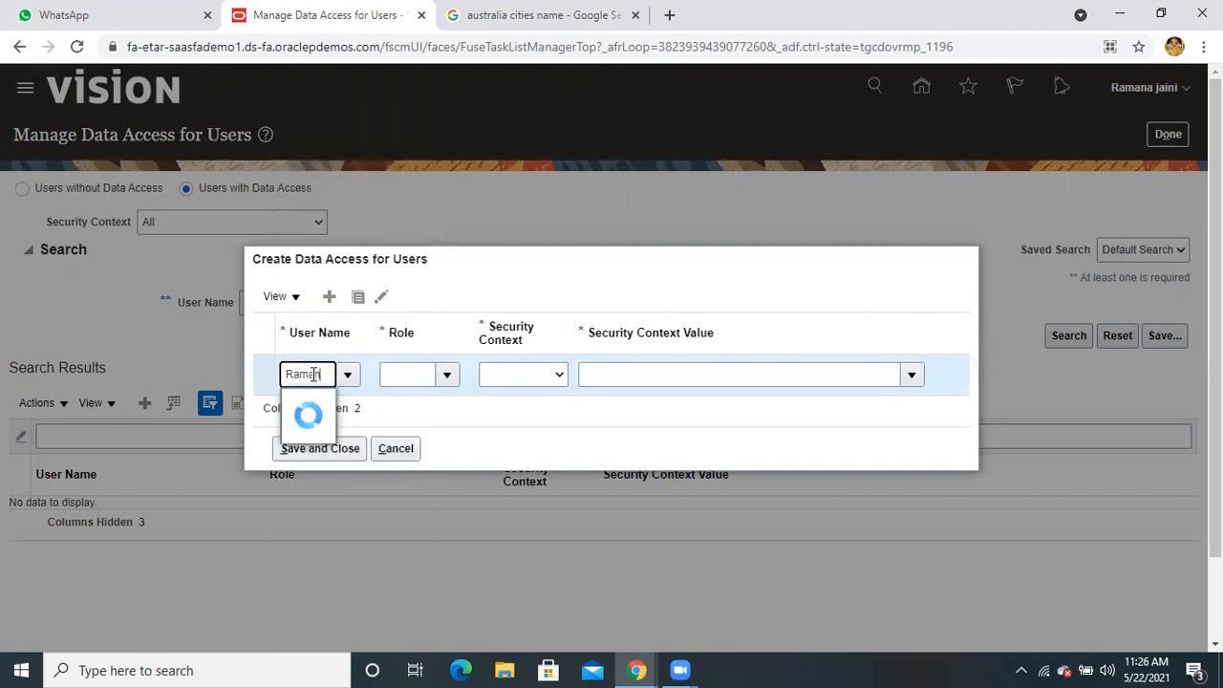
left_click(311, 402)
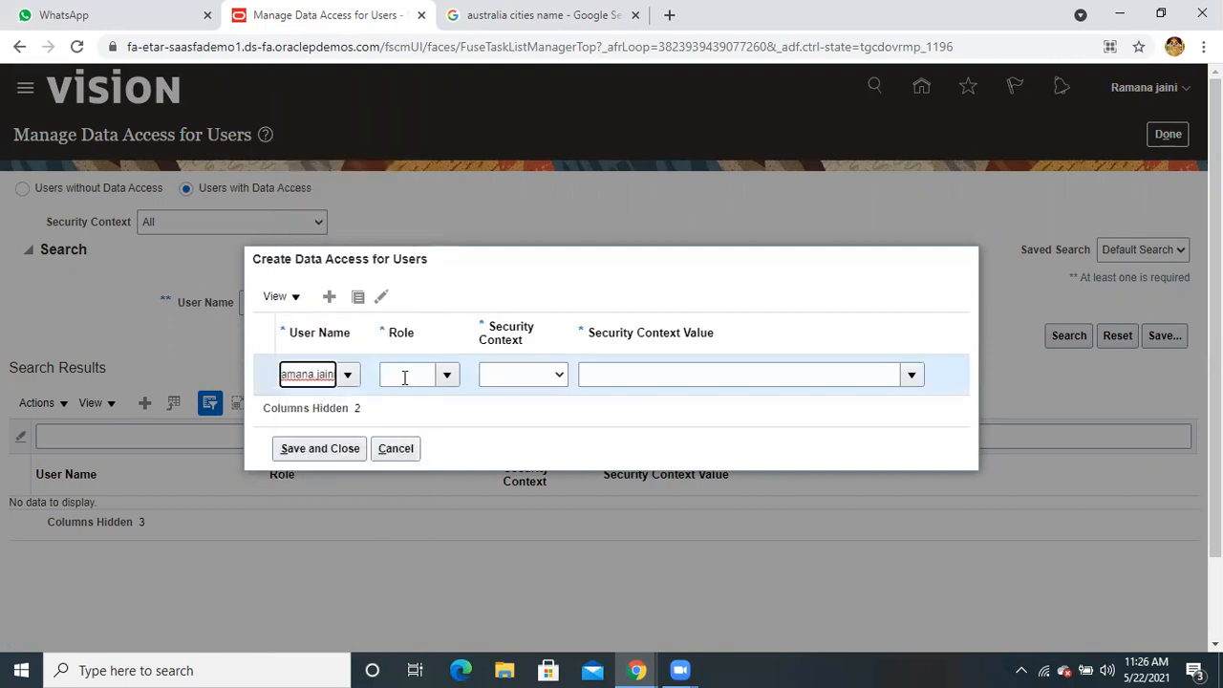
left_click(404, 376)
type("order ad")
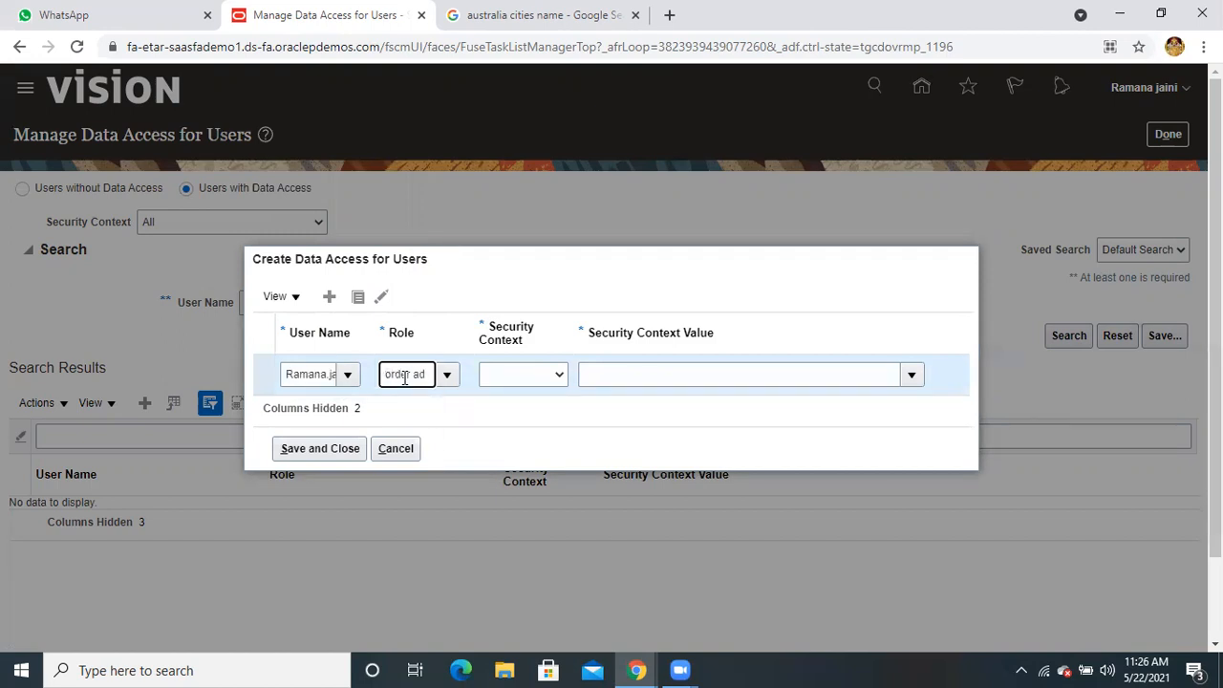
left_click(392, 405)
Set the entry's security context to Reference data set with value Customer Site Set
left_click(527, 376)
left_click(530, 405)
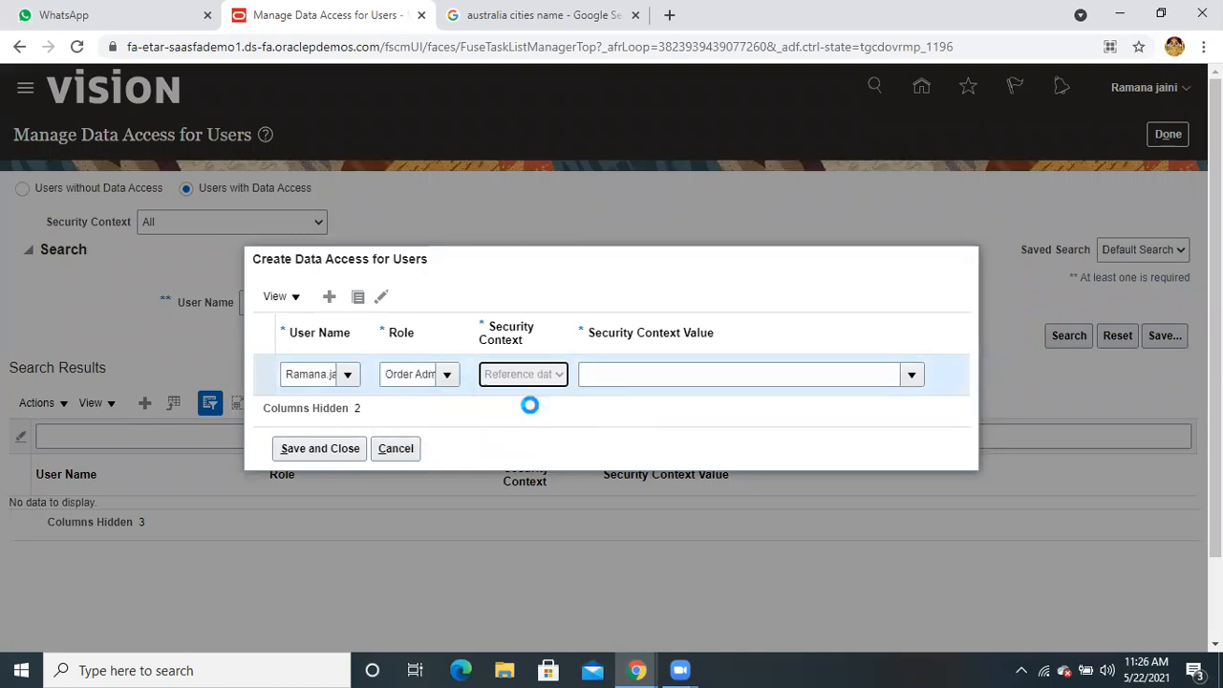
left_click(680, 376)
type("cust")
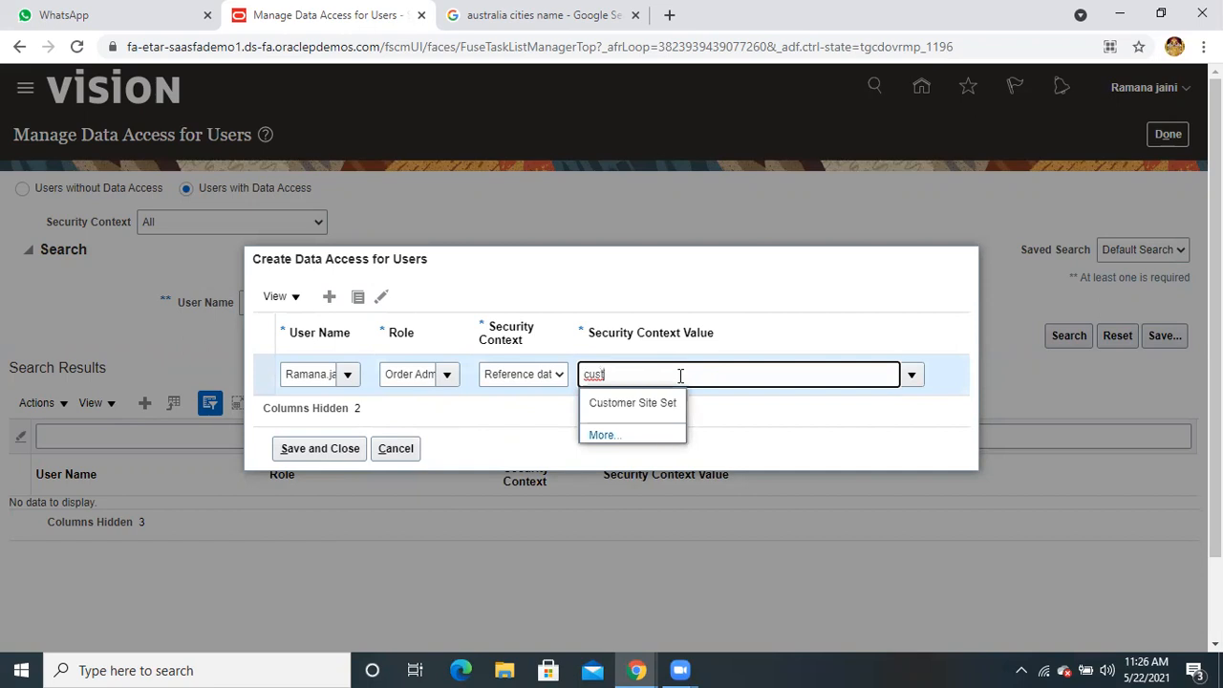
left_click(663, 403)
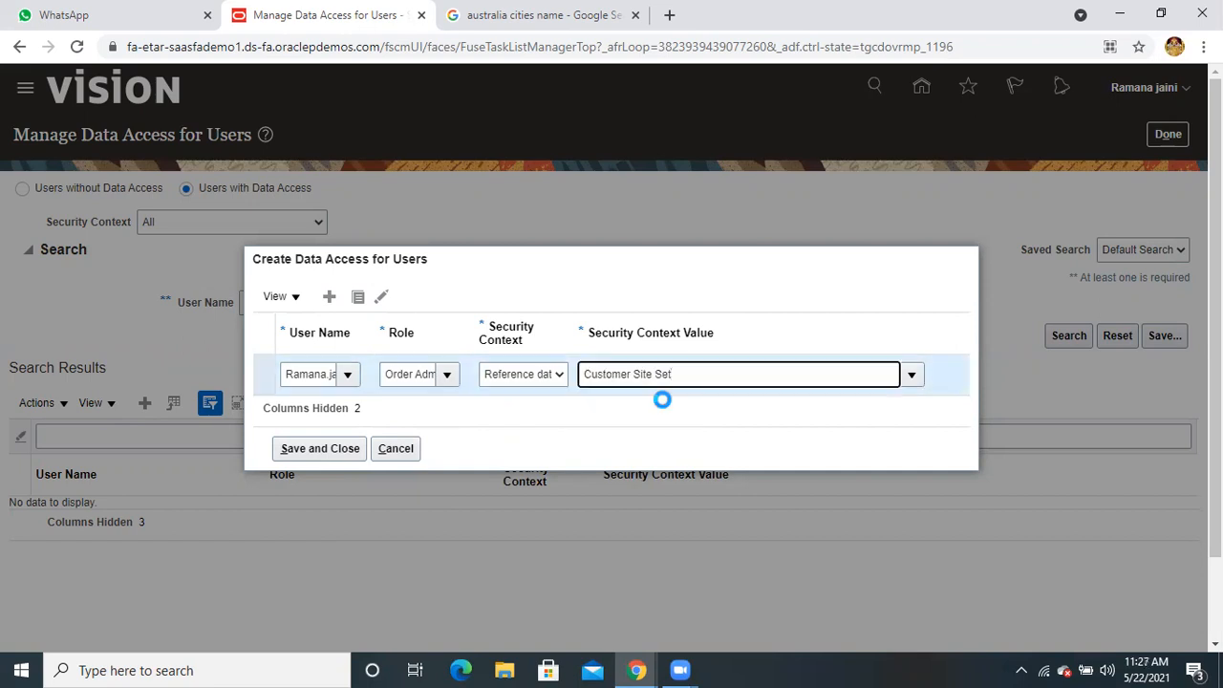
Try saving, dismiss the missing Security Context Value error, and cancel the entry
left_click(346, 450)
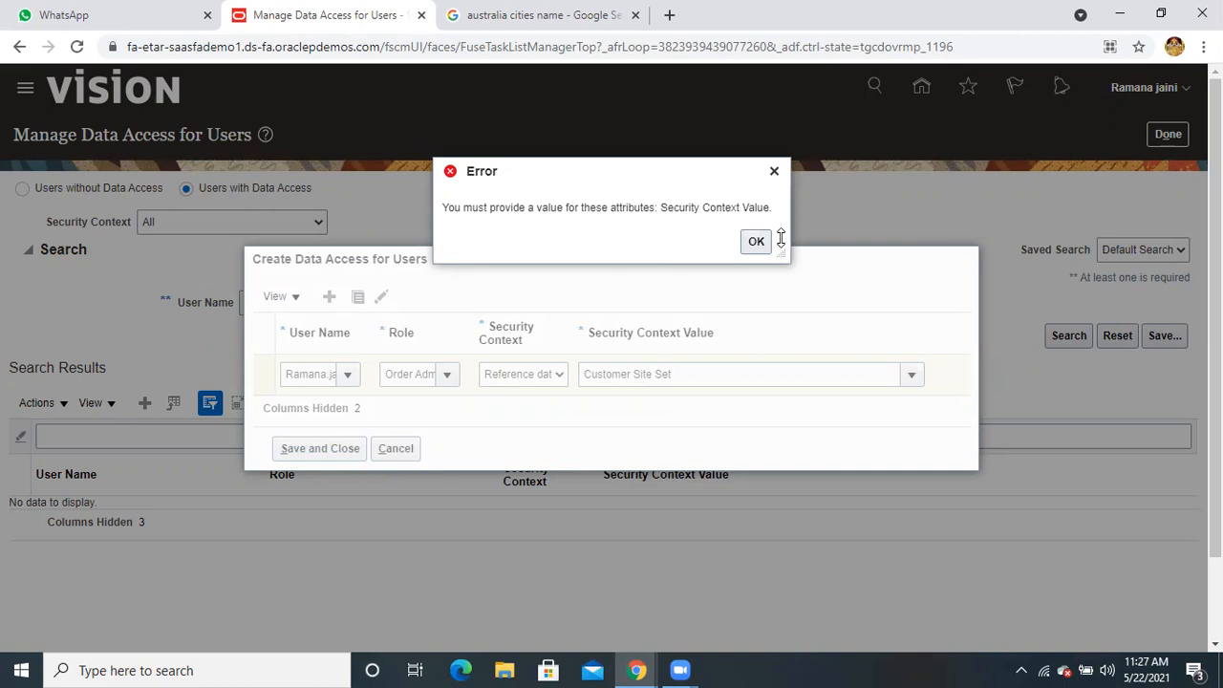
left_click(754, 248)
left_click(385, 451)
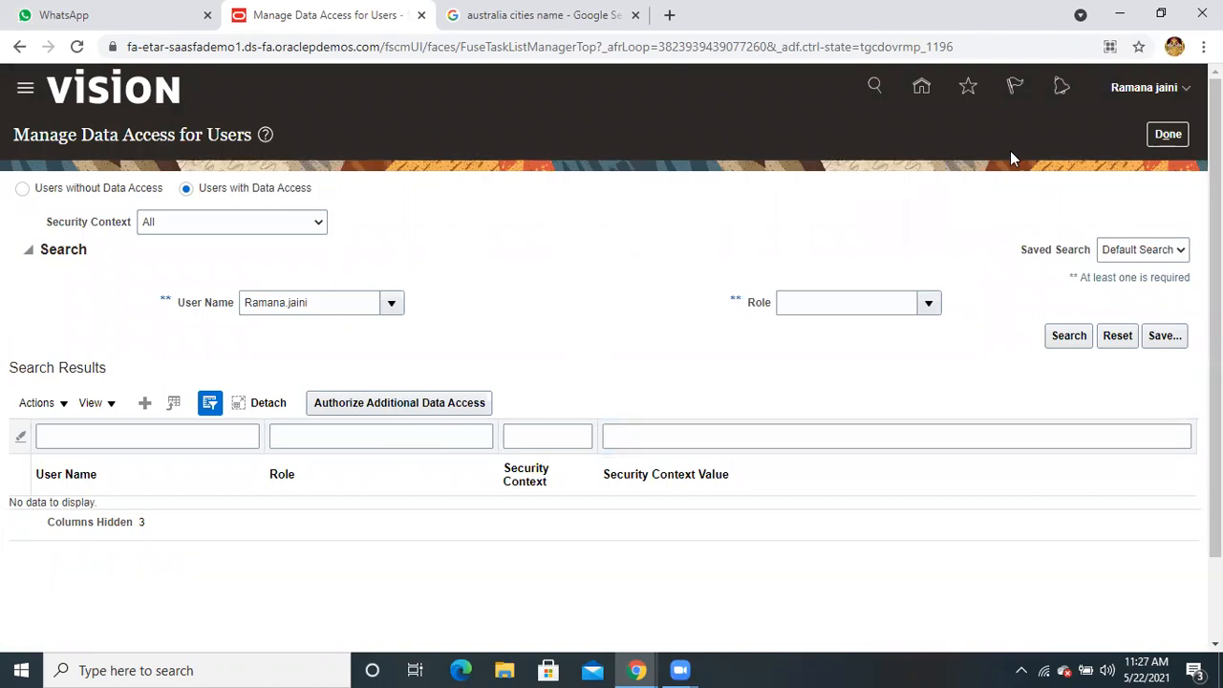
Sign out of the application and confirm the single sign-off
left_click(1136, 93)
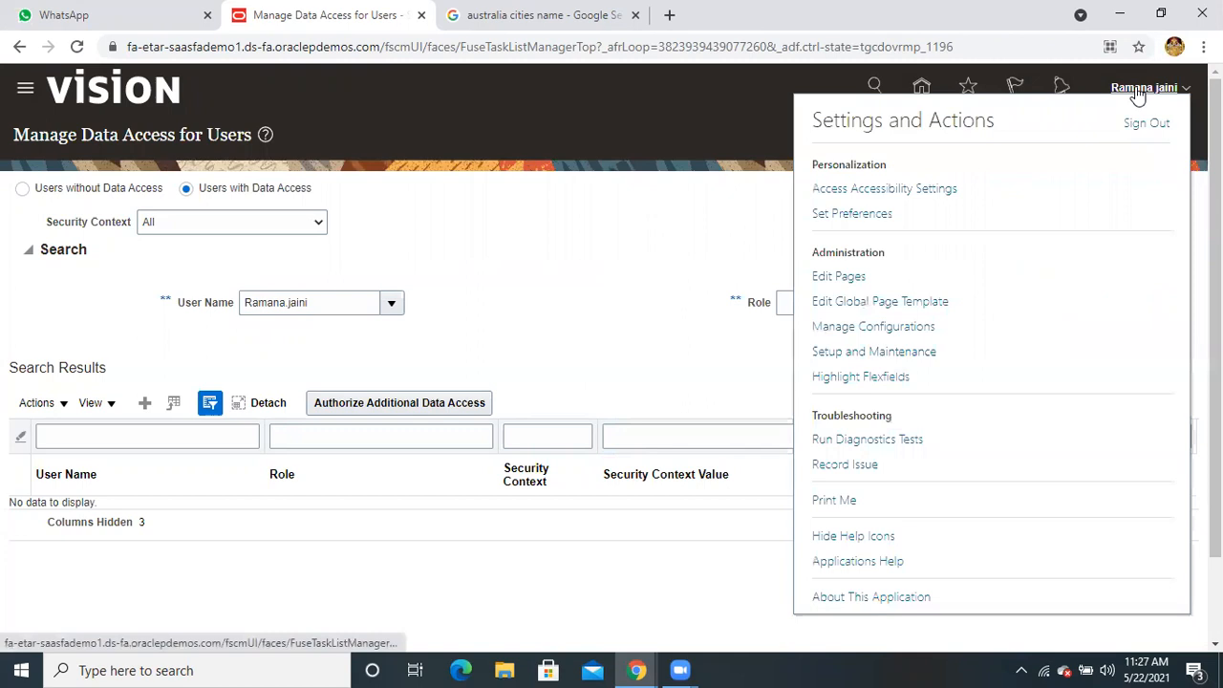
left_click(1144, 124)
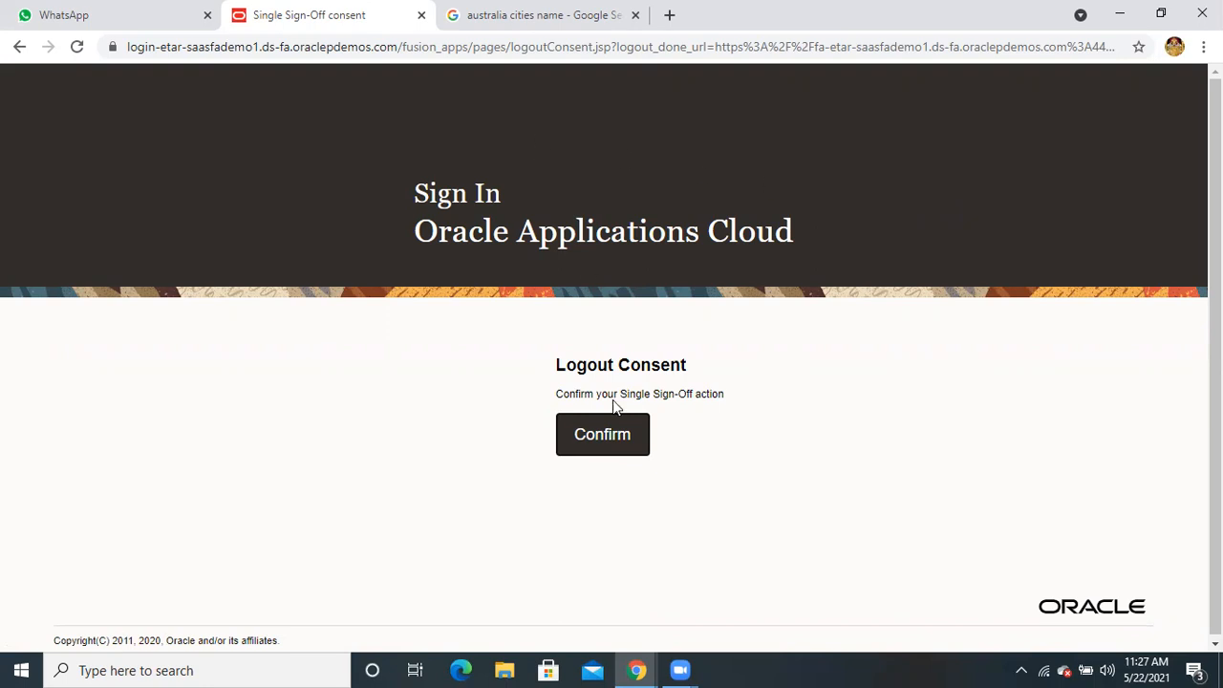
left_click(590, 438)
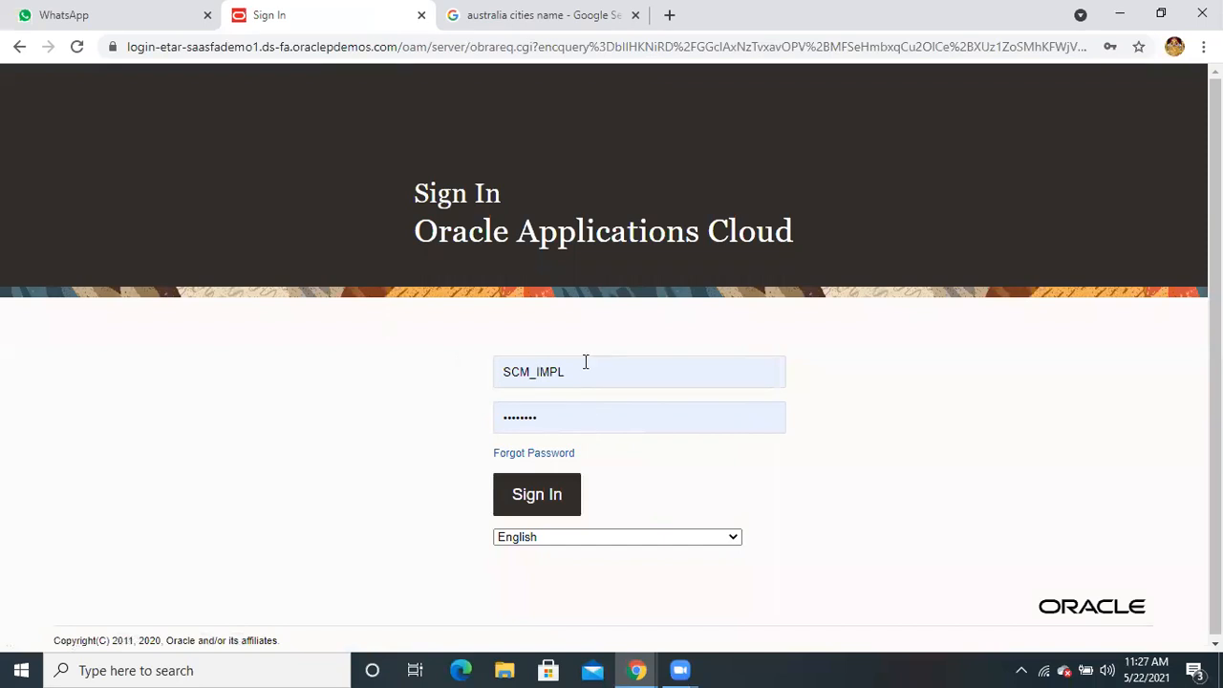
Replace the sign-in user name with the other user's name and enter that account's password
double_click(586, 372)
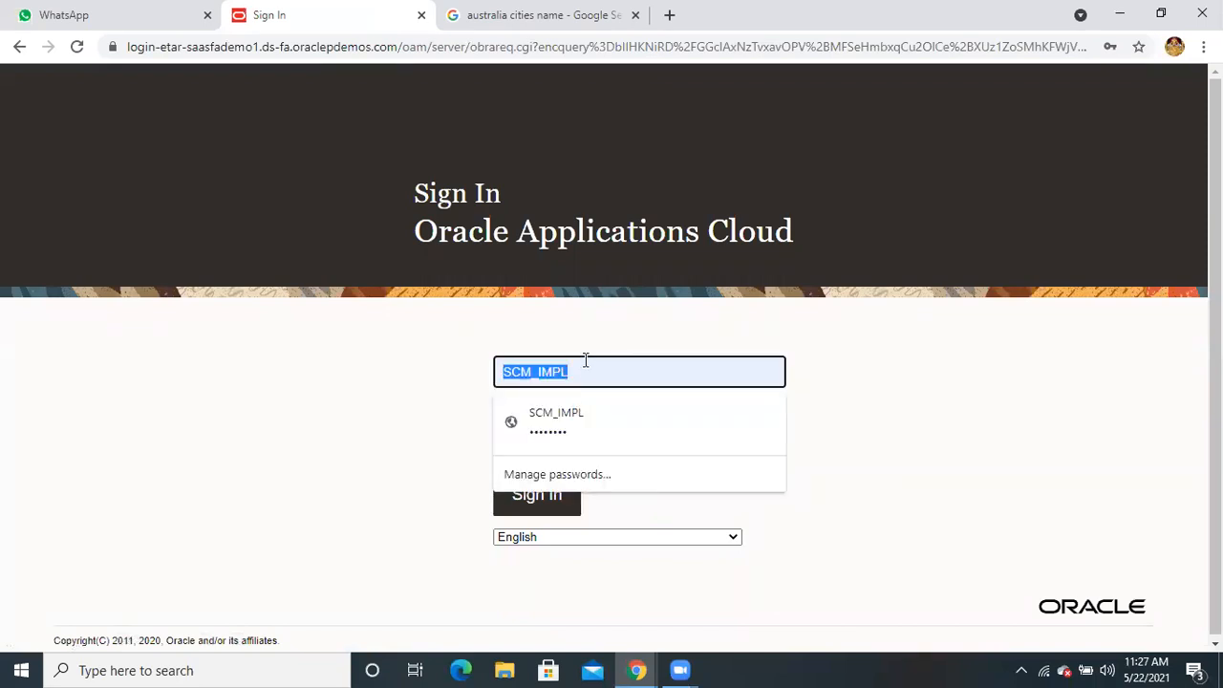
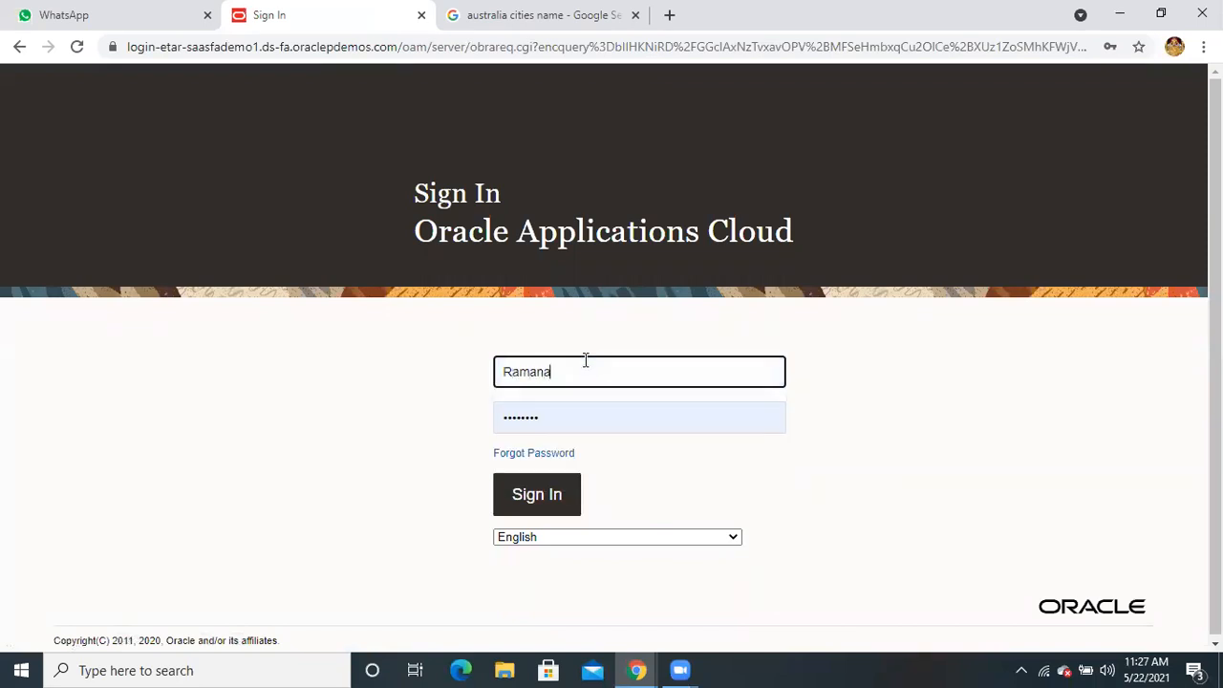
left_click(558, 418)
key("ctrl+a")
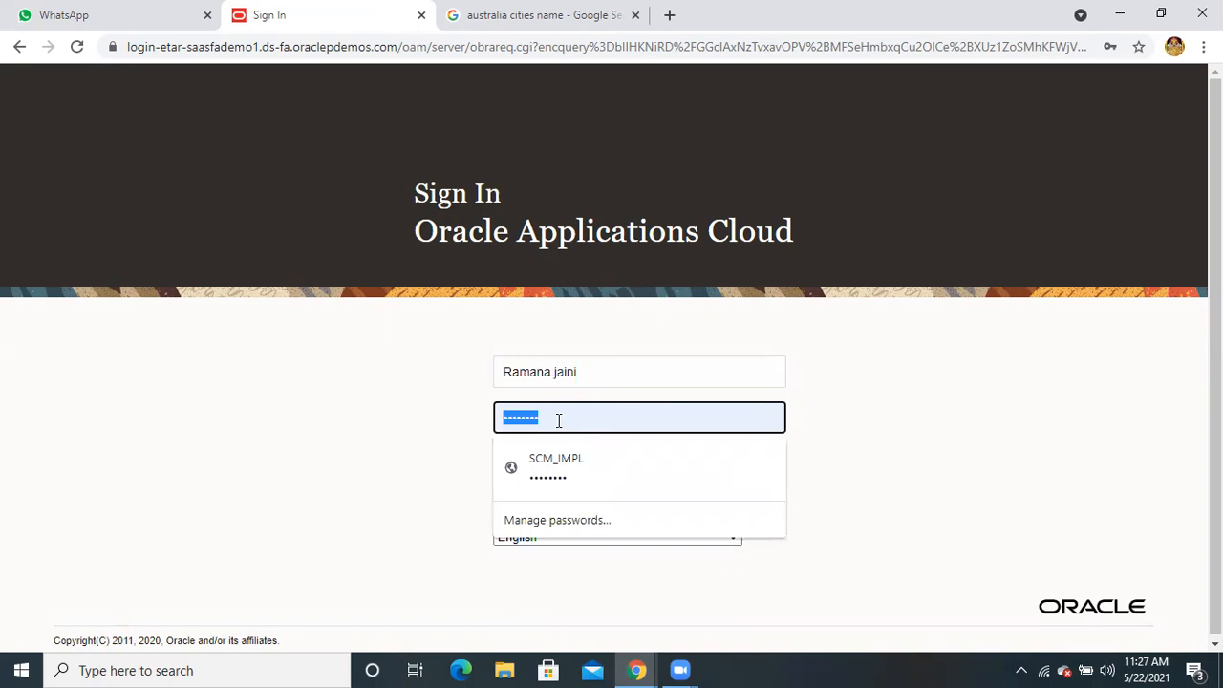
type("••")
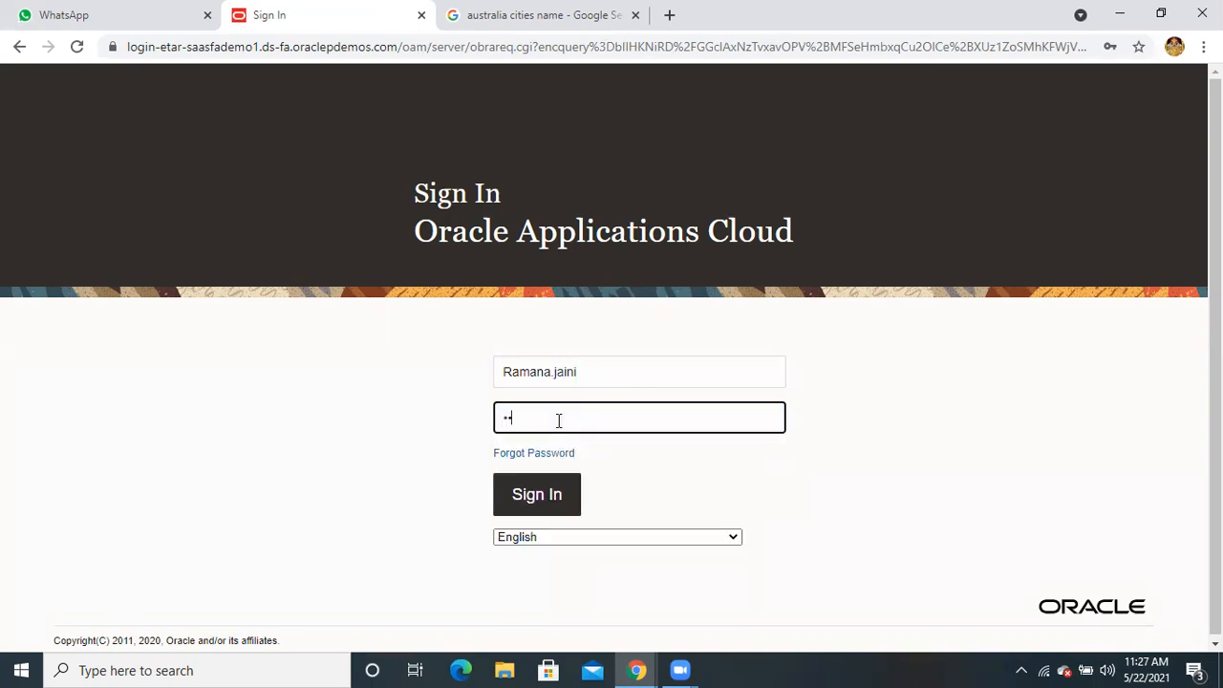
type("•••••••")
Sign in and open Manage Data Access for Users through a 'manage data access' task search
left_click(530, 498)
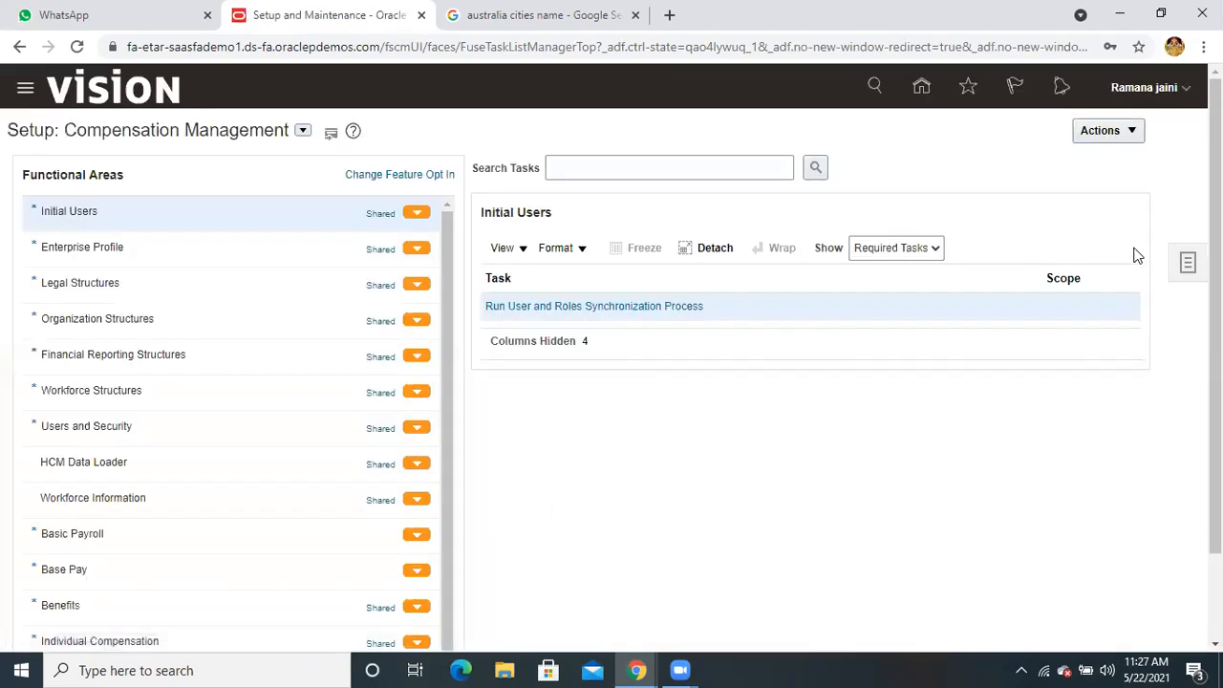
left_click(1190, 264)
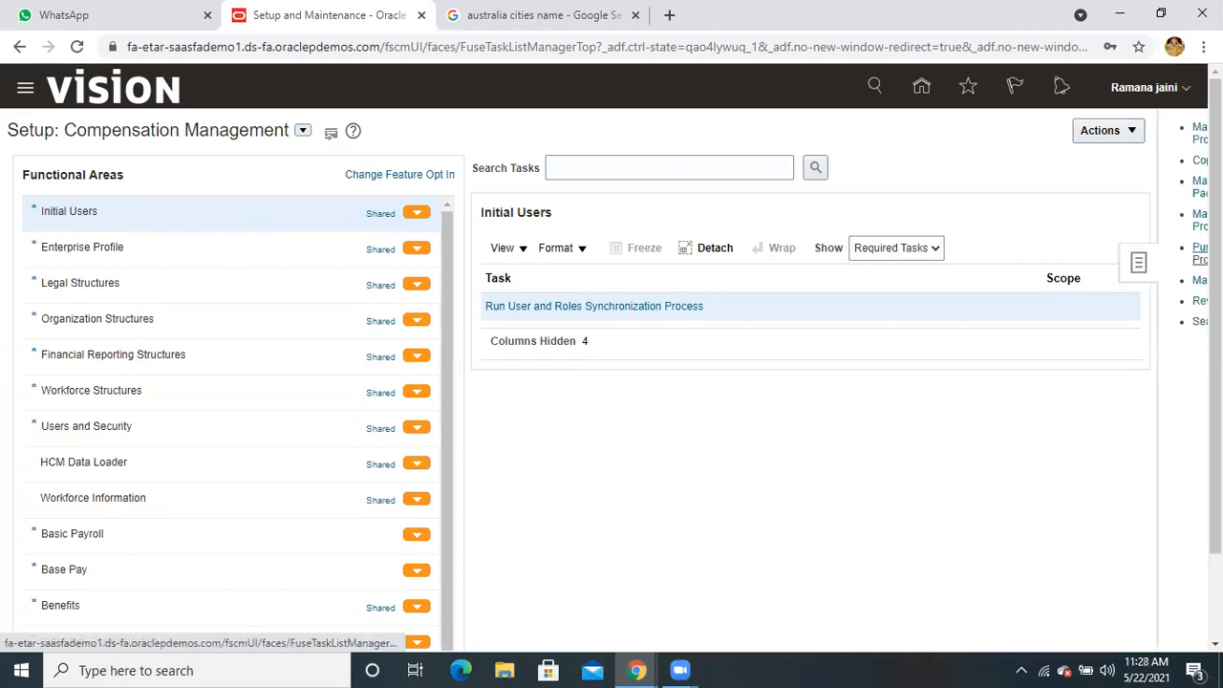
left_click(1057, 321)
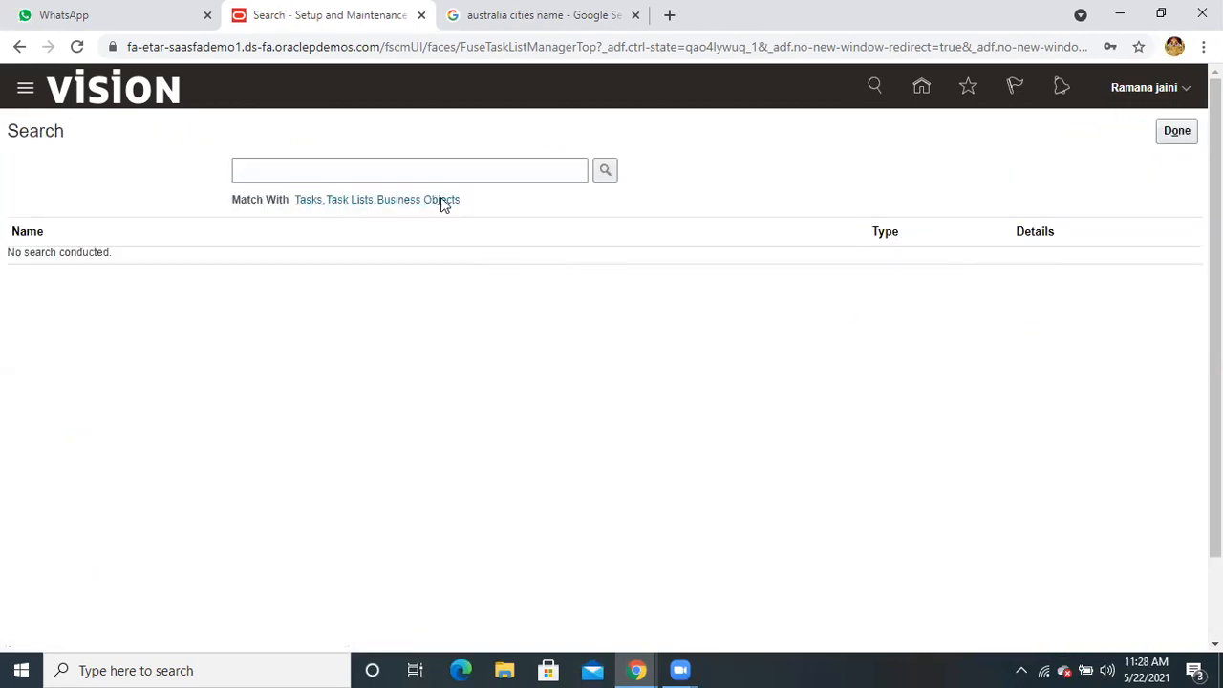
left_click(434, 172)
left_click(414, 303)
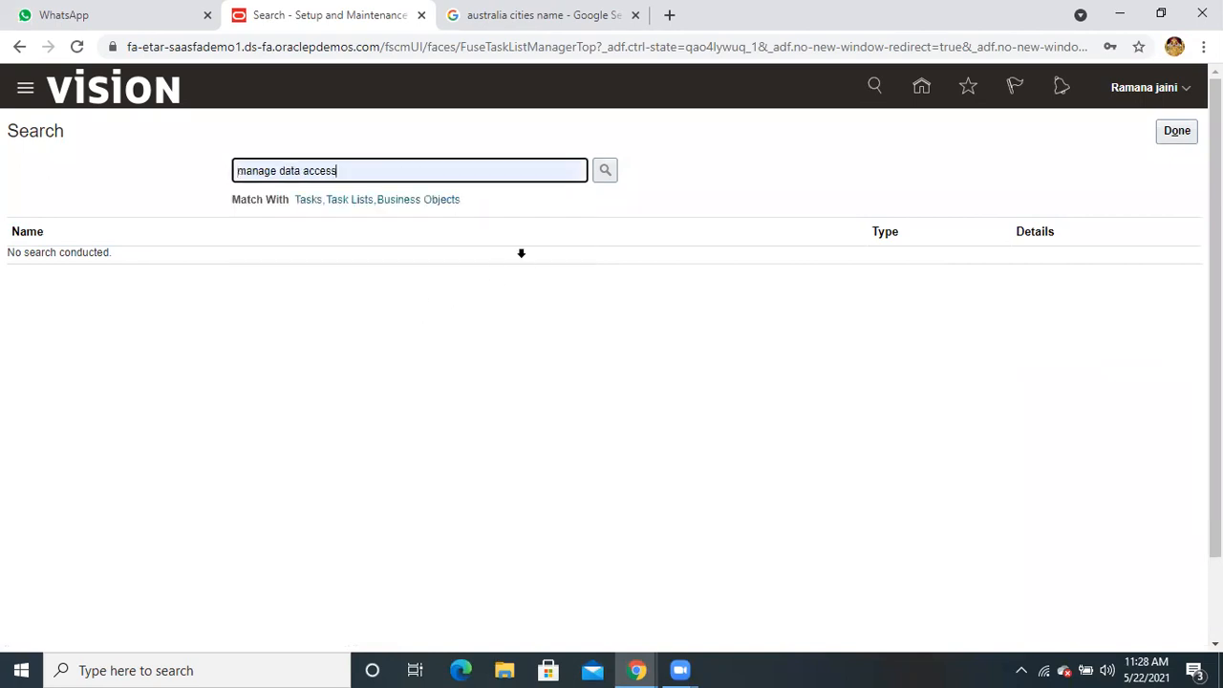
left_click(606, 171)
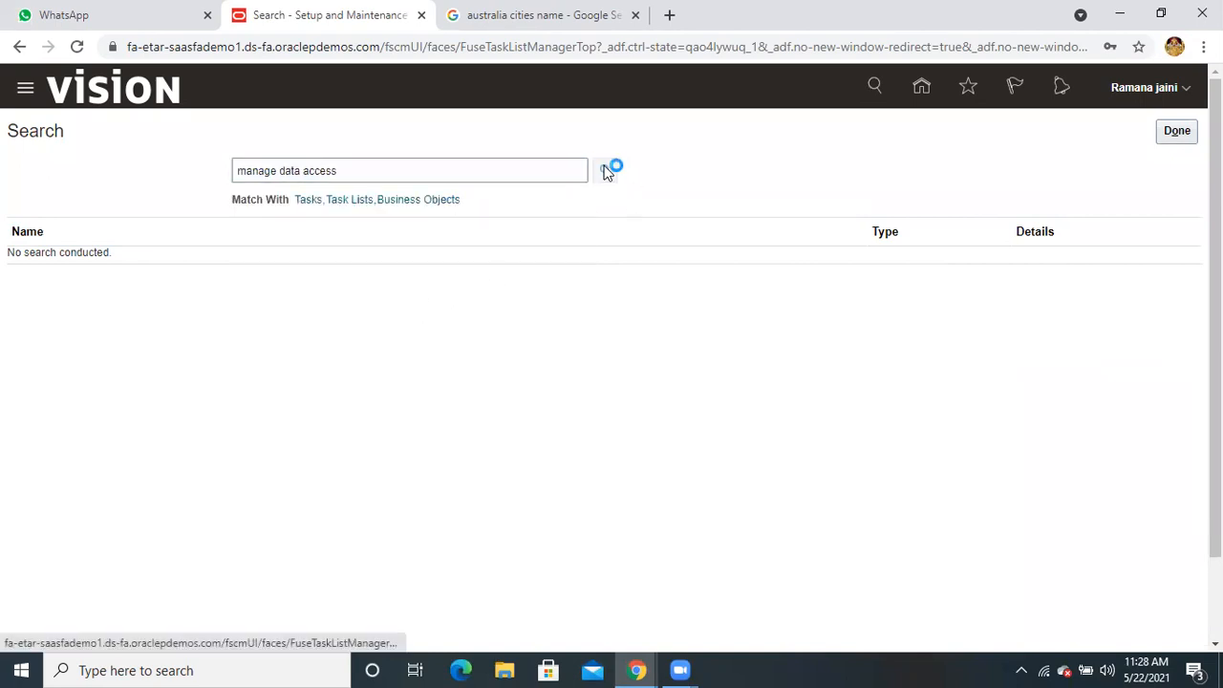
left_click(144, 313)
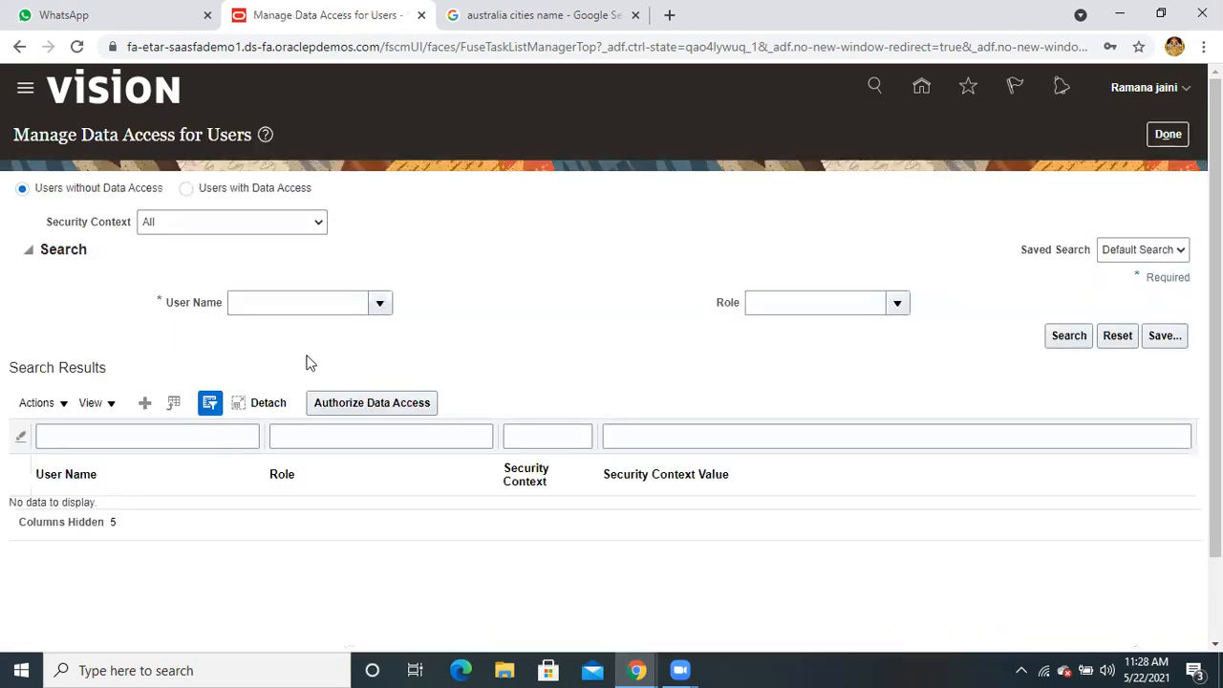
Add a row giving the user Order Administrator on Reference data set Customer Site Set
left_click(147, 404)
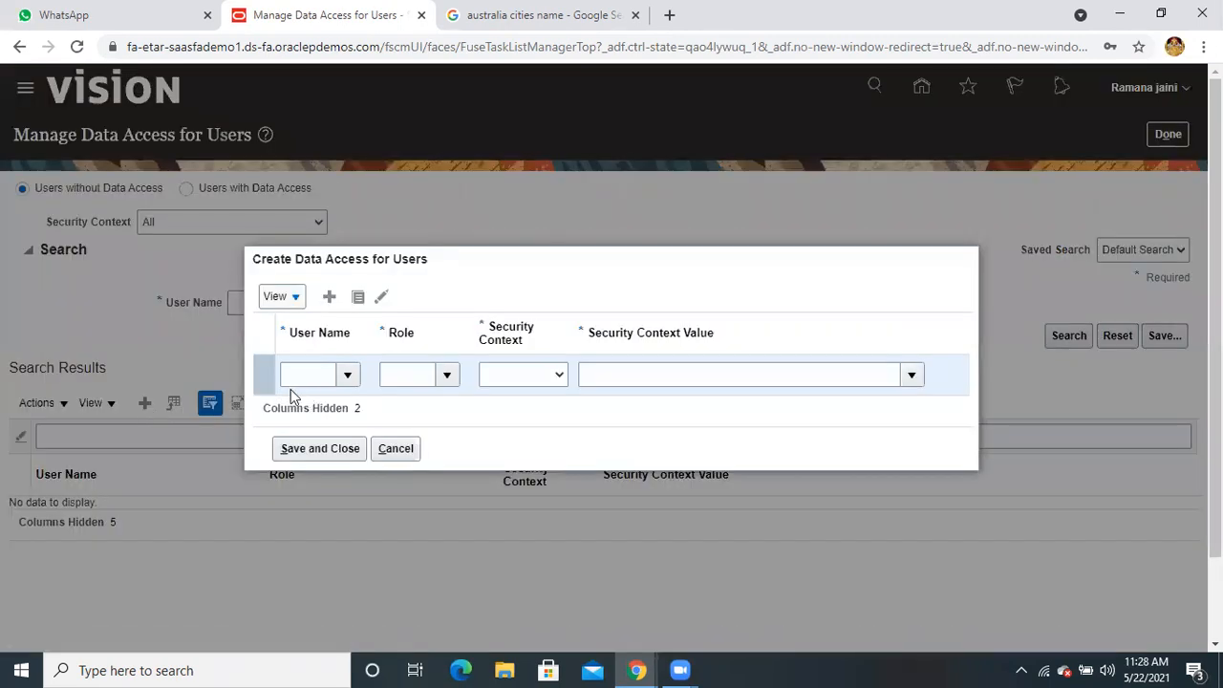
left_click(294, 376)
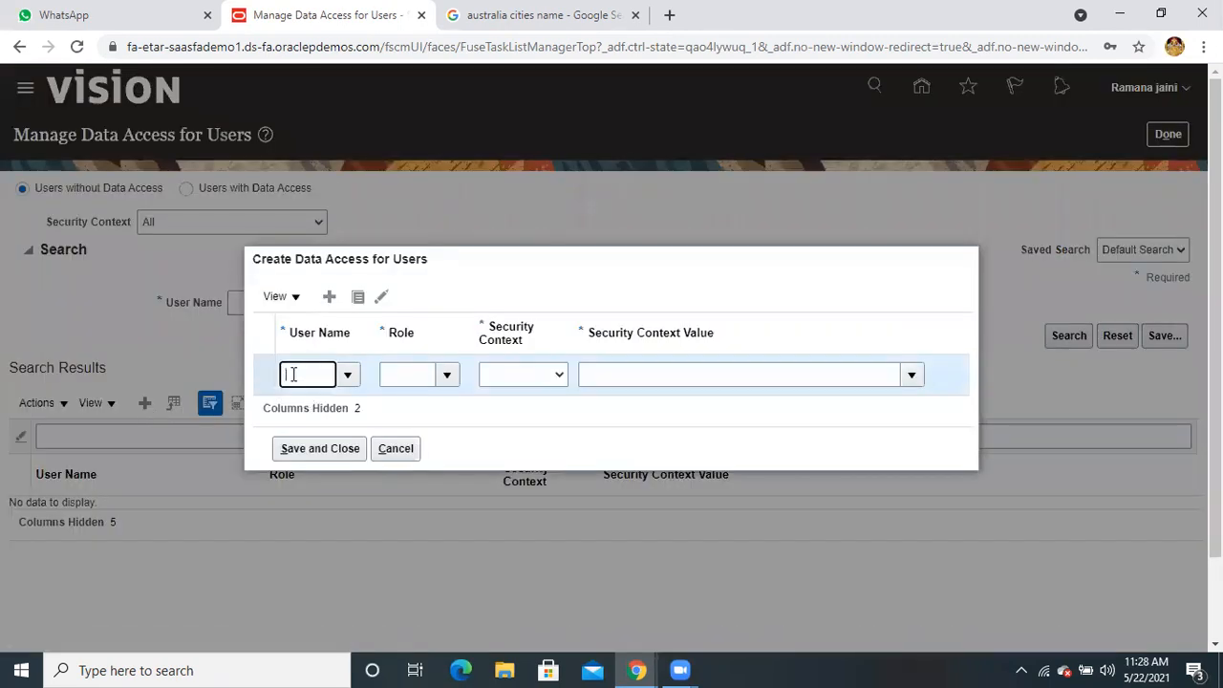
type("ramana")
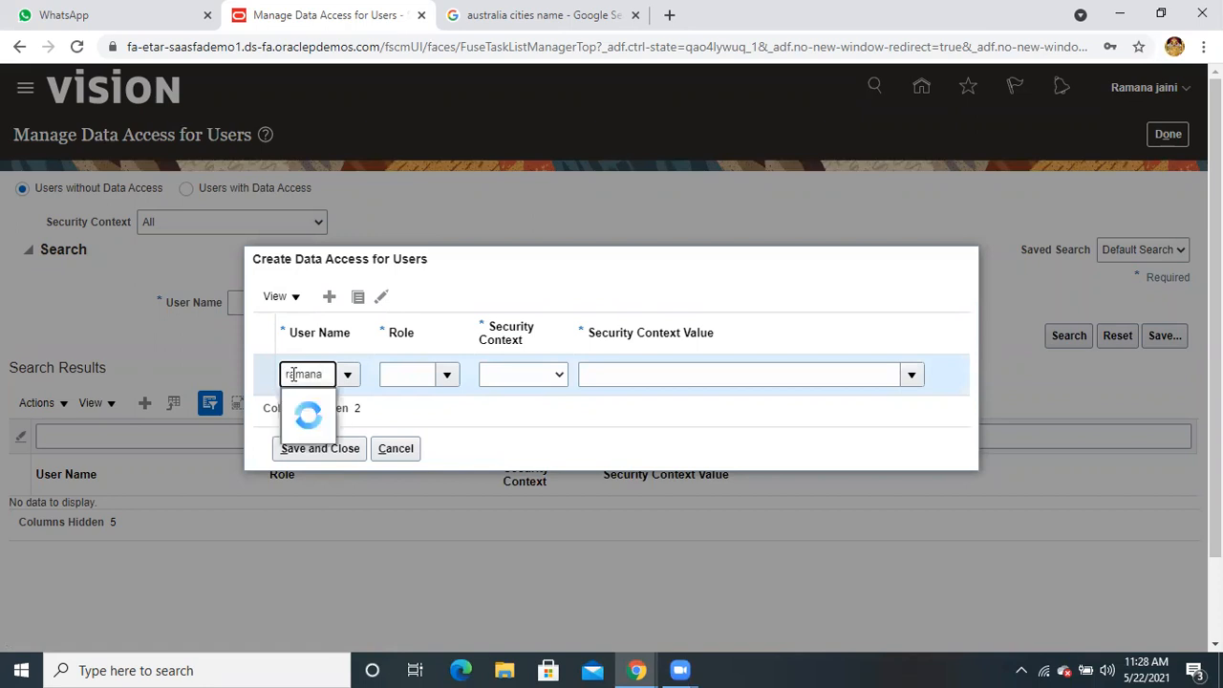
left_click(316, 403)
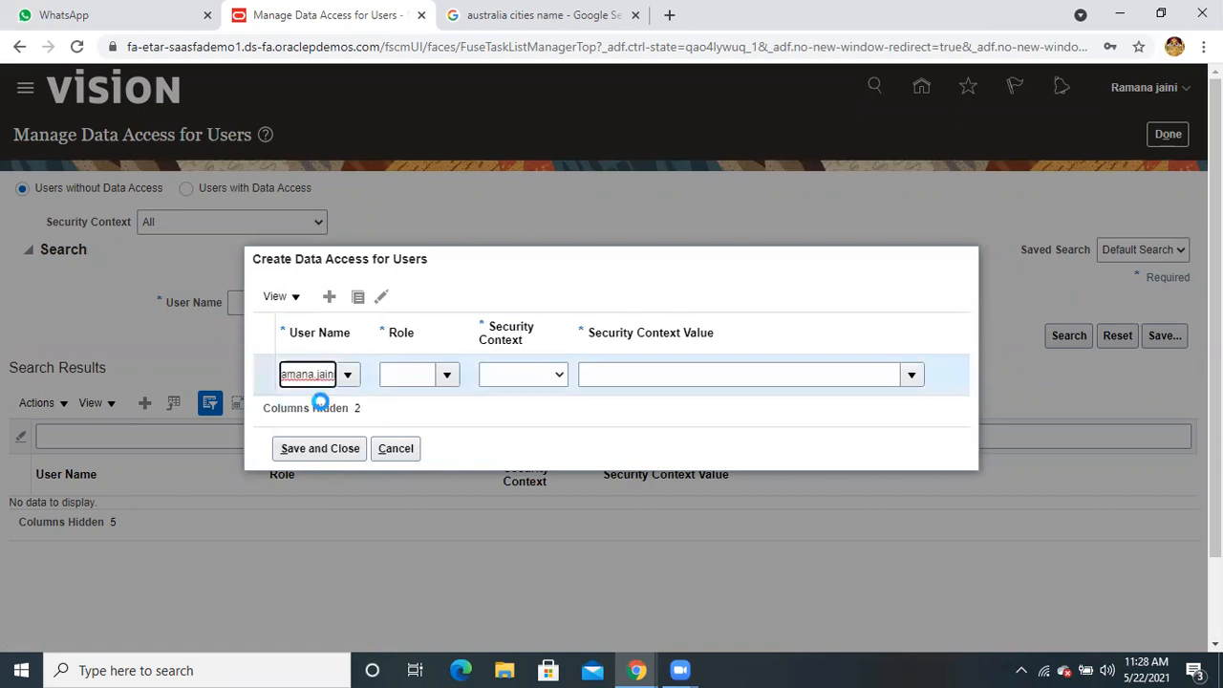
left_click(399, 375)
type("order ad")
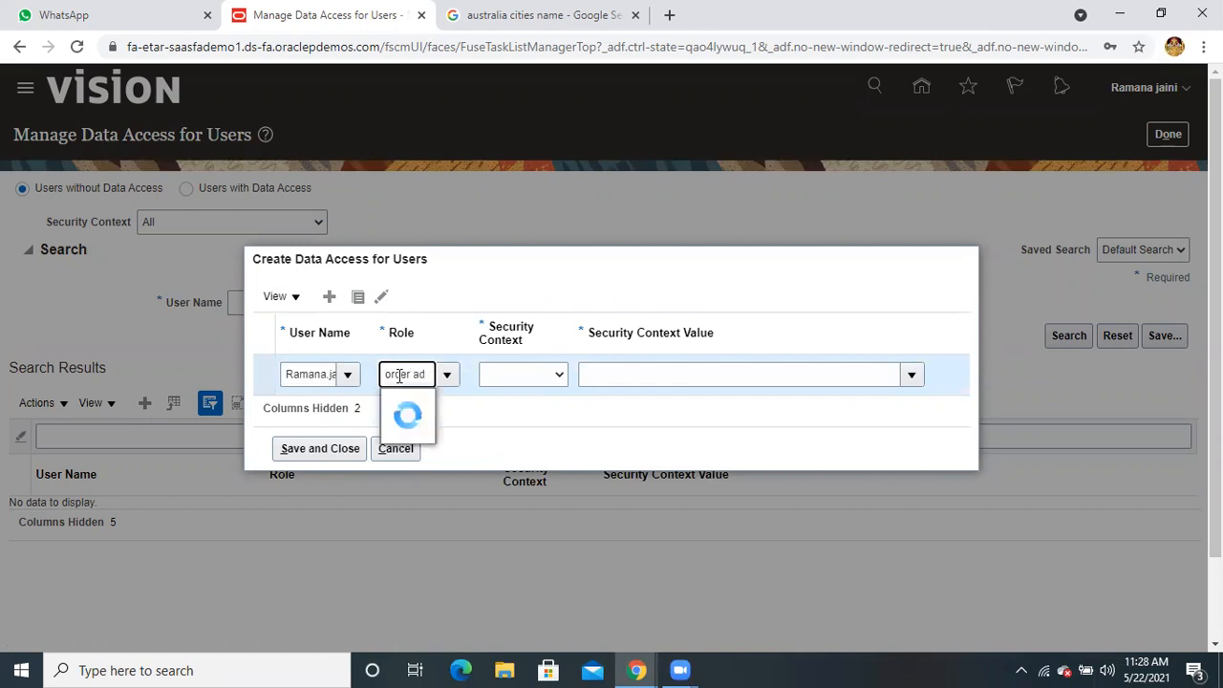
left_click(428, 407)
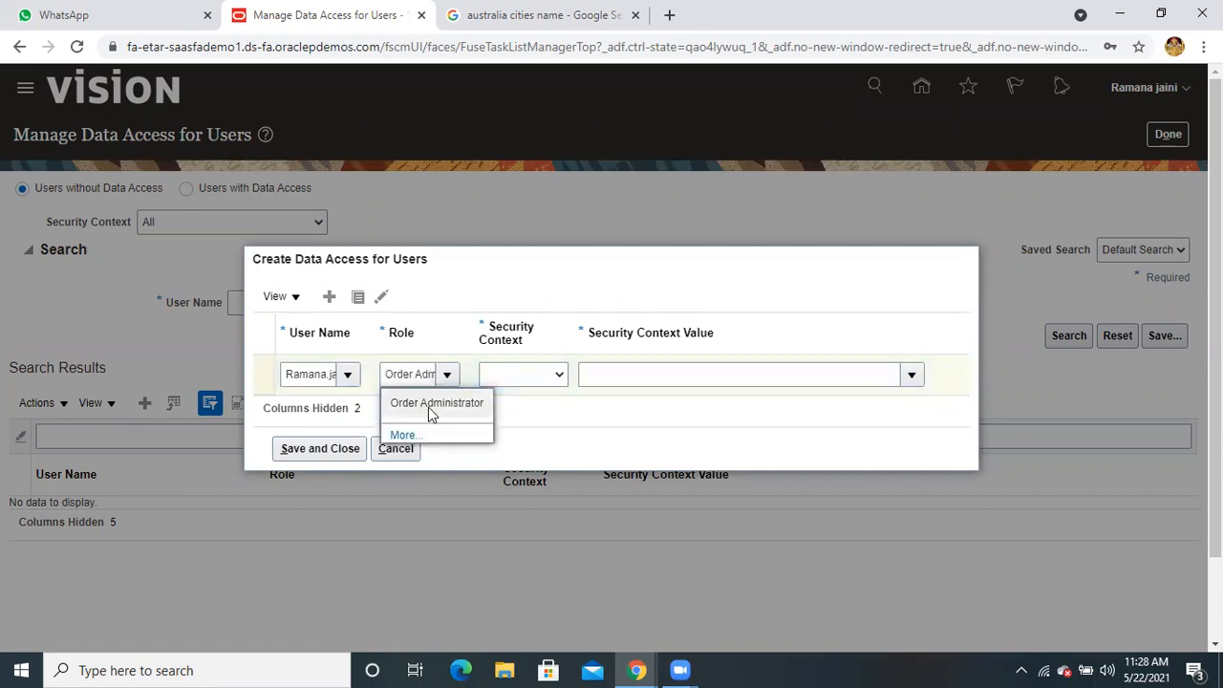
left_click(519, 377)
left_click(525, 408)
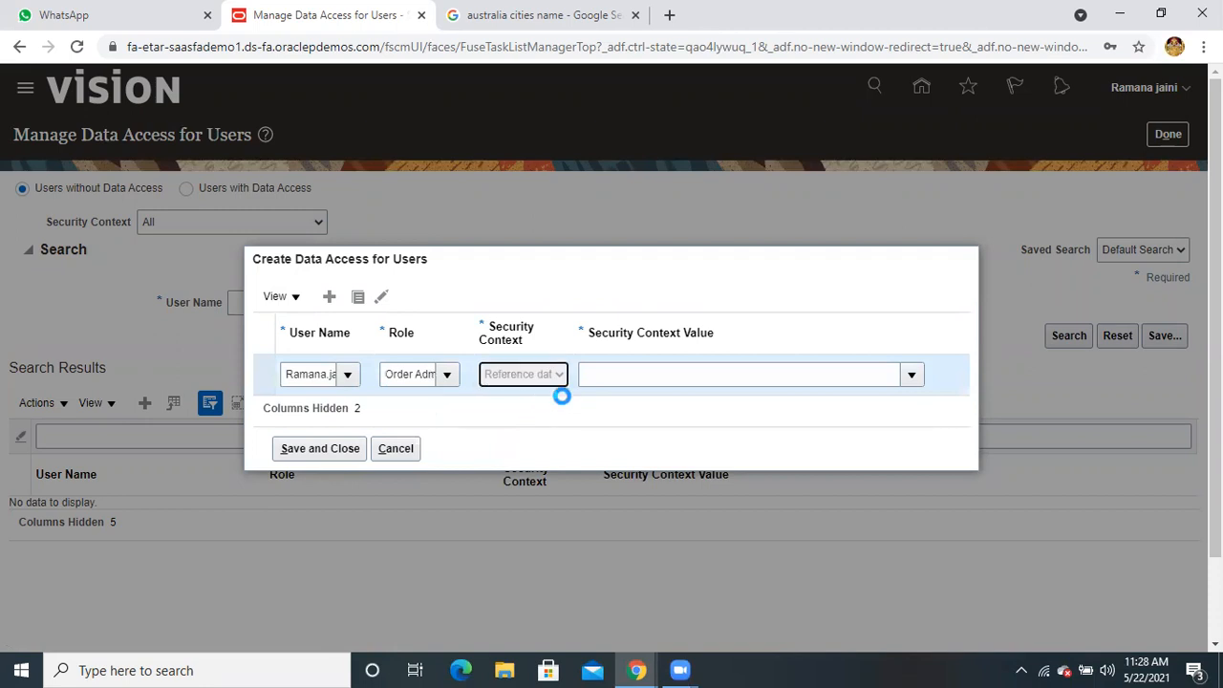
left_click(659, 375)
type("cust")
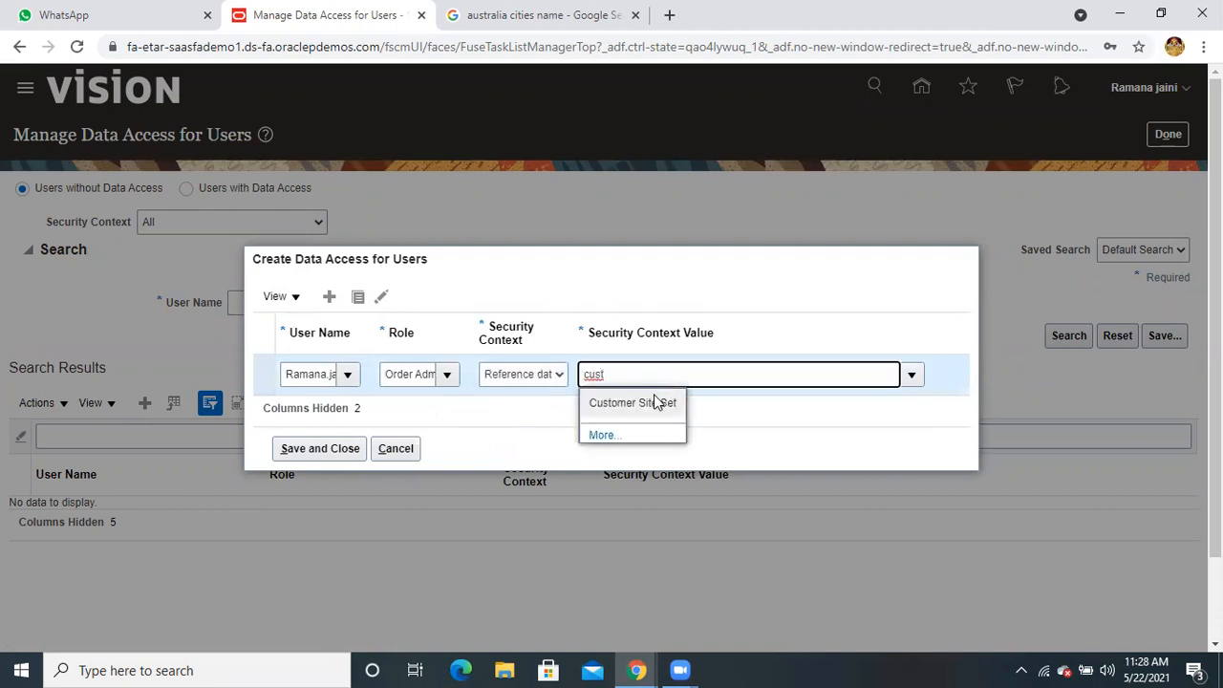
left_click(655, 401)
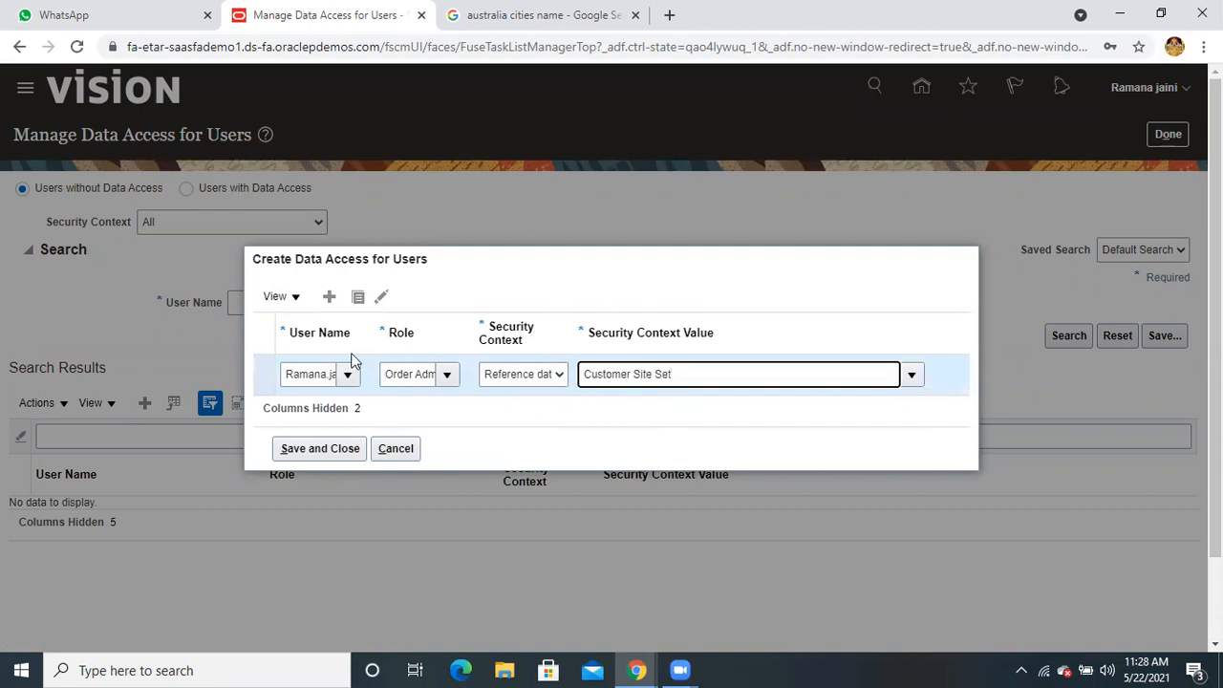
Add a second row: Order Entry Specialist, Business unit context, Australia Business Unit
left_click(329, 297)
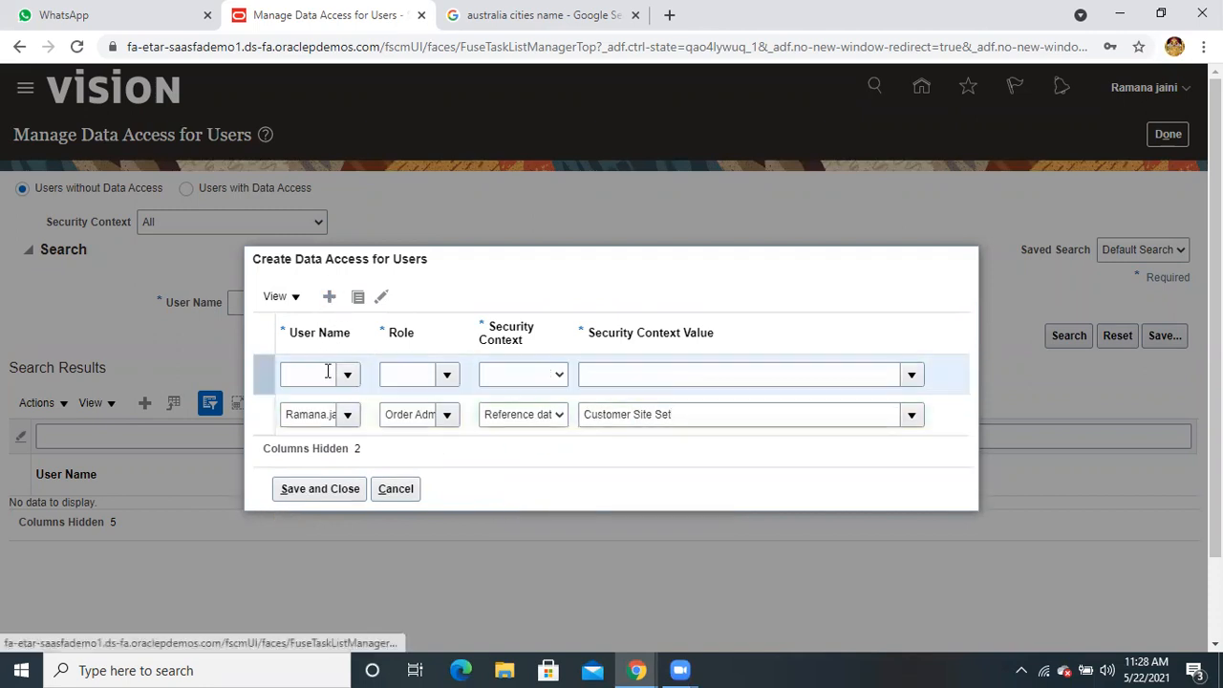
left_click(315, 354)
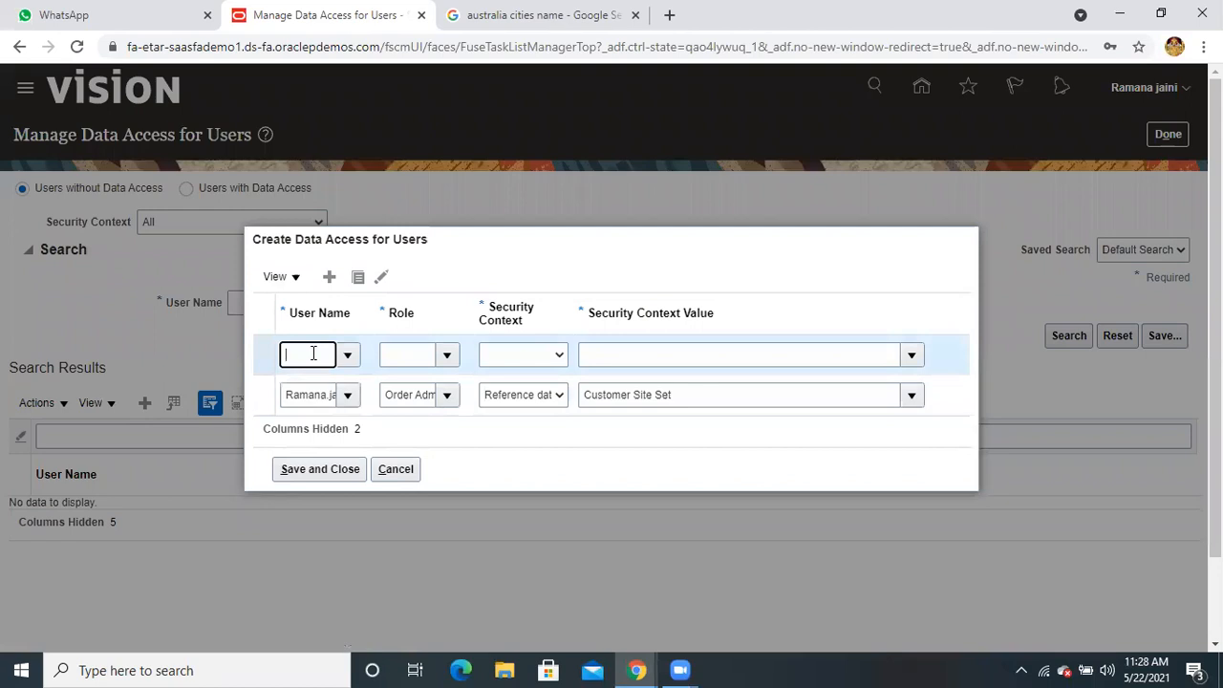
type("ramana")
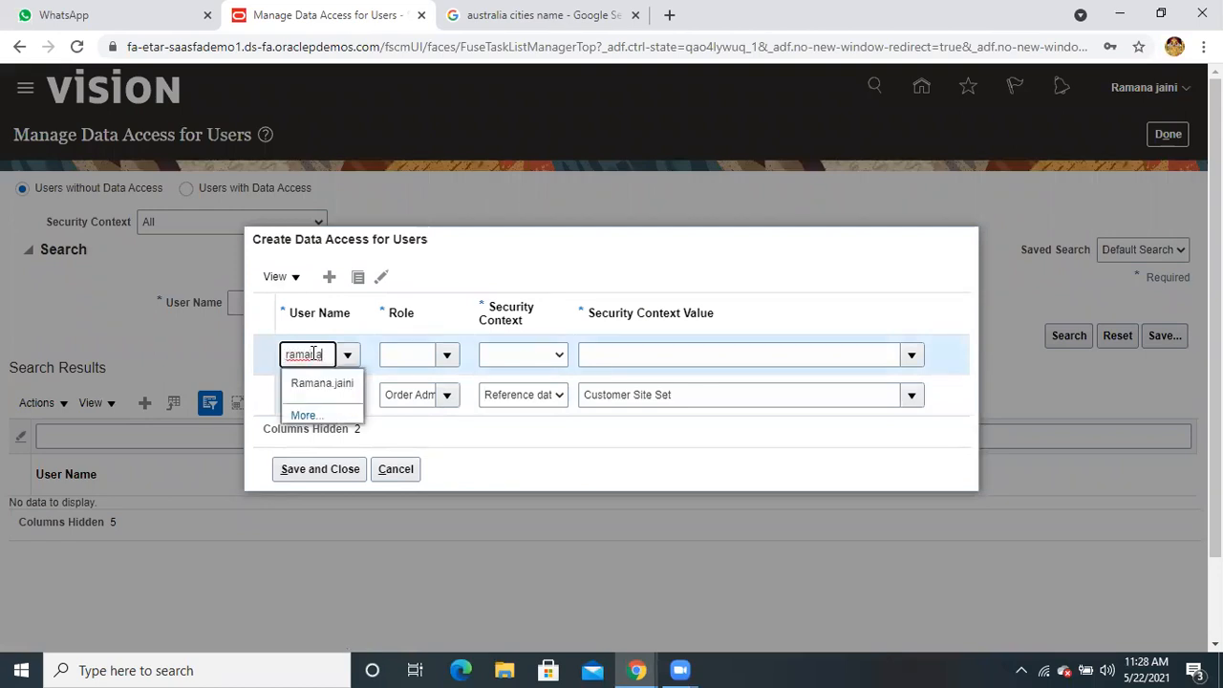
left_click(316, 383)
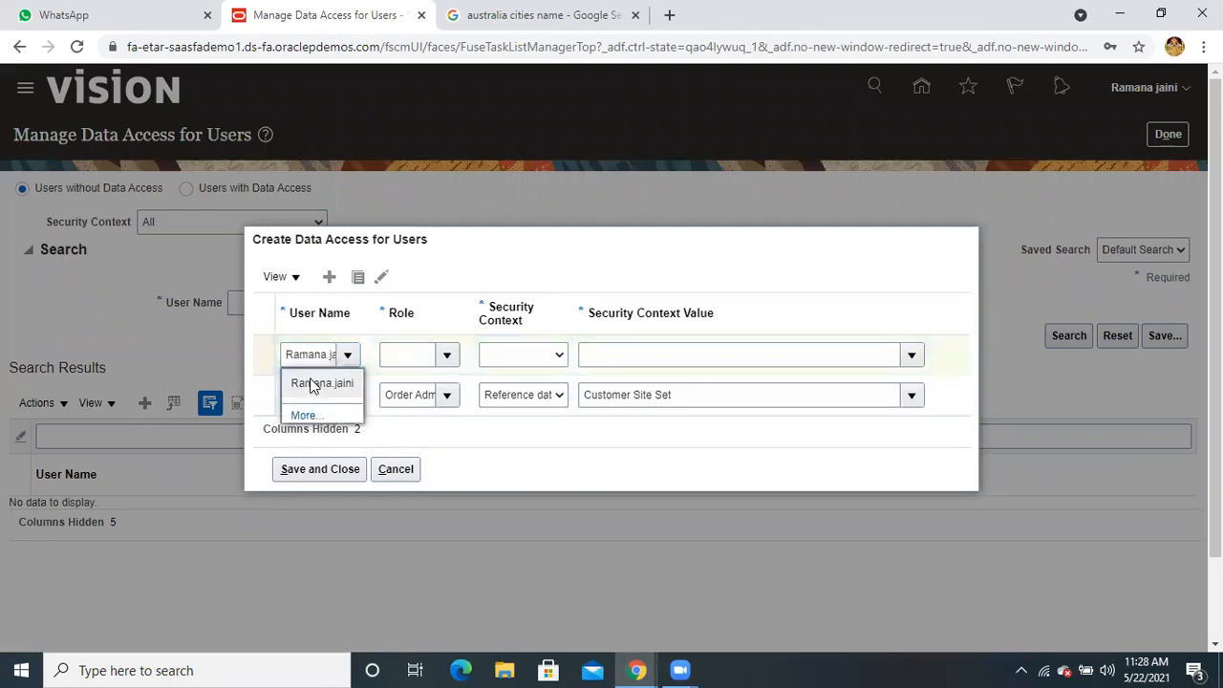
left_click(416, 357)
type("order a")
type("nt")
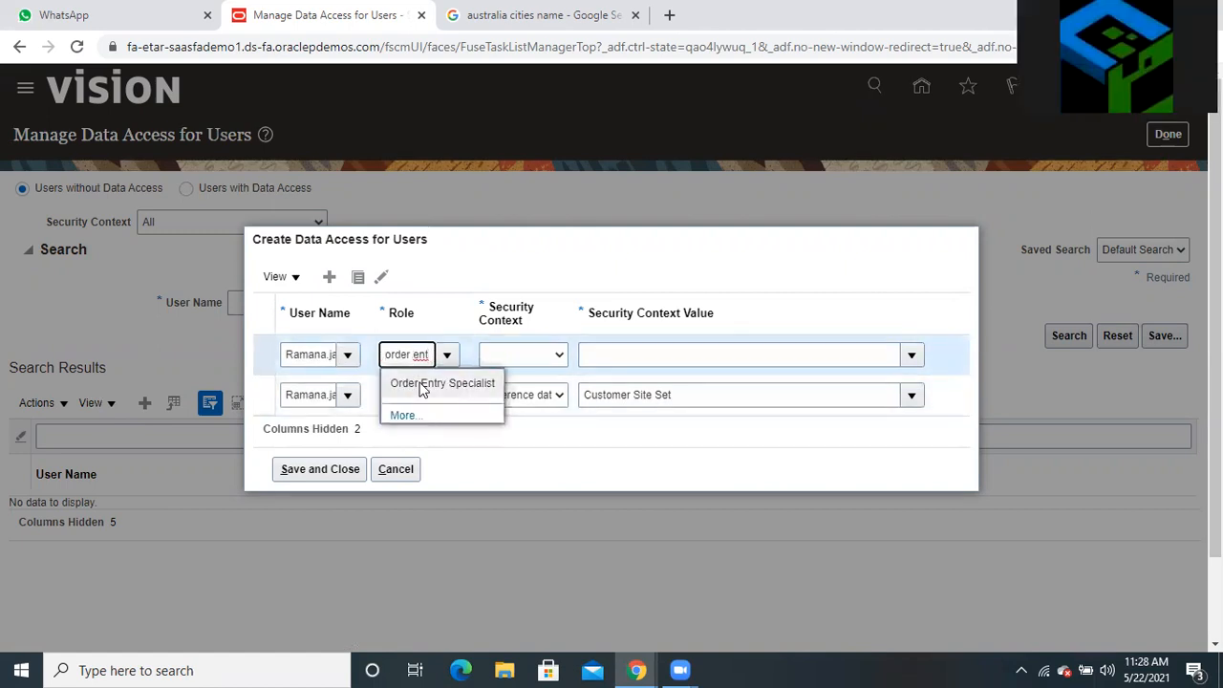
left_click(421, 386)
left_click(512, 356)
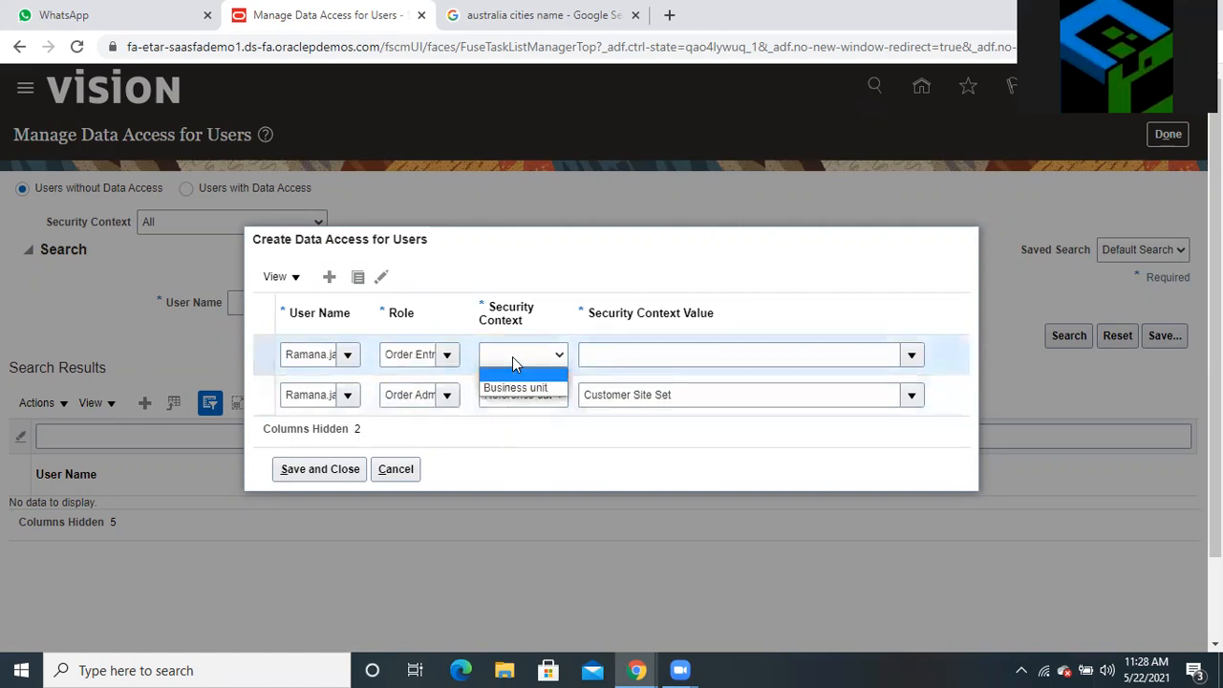
left_click(524, 386)
left_click(614, 360)
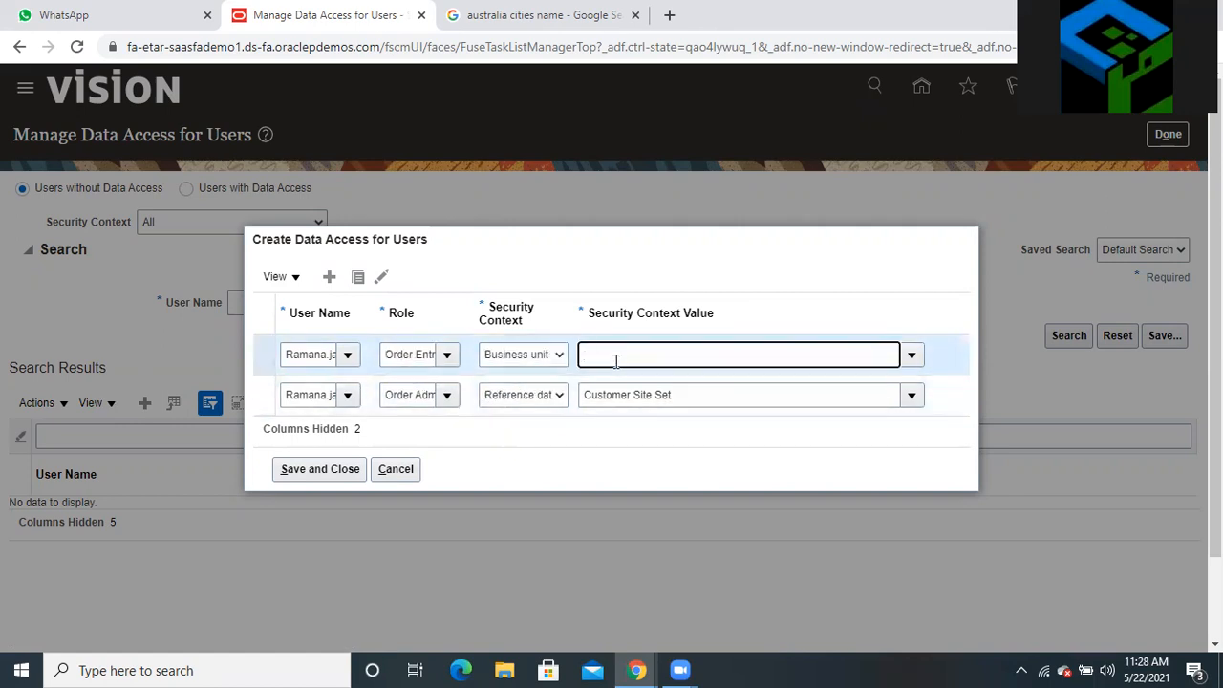
type("aus")
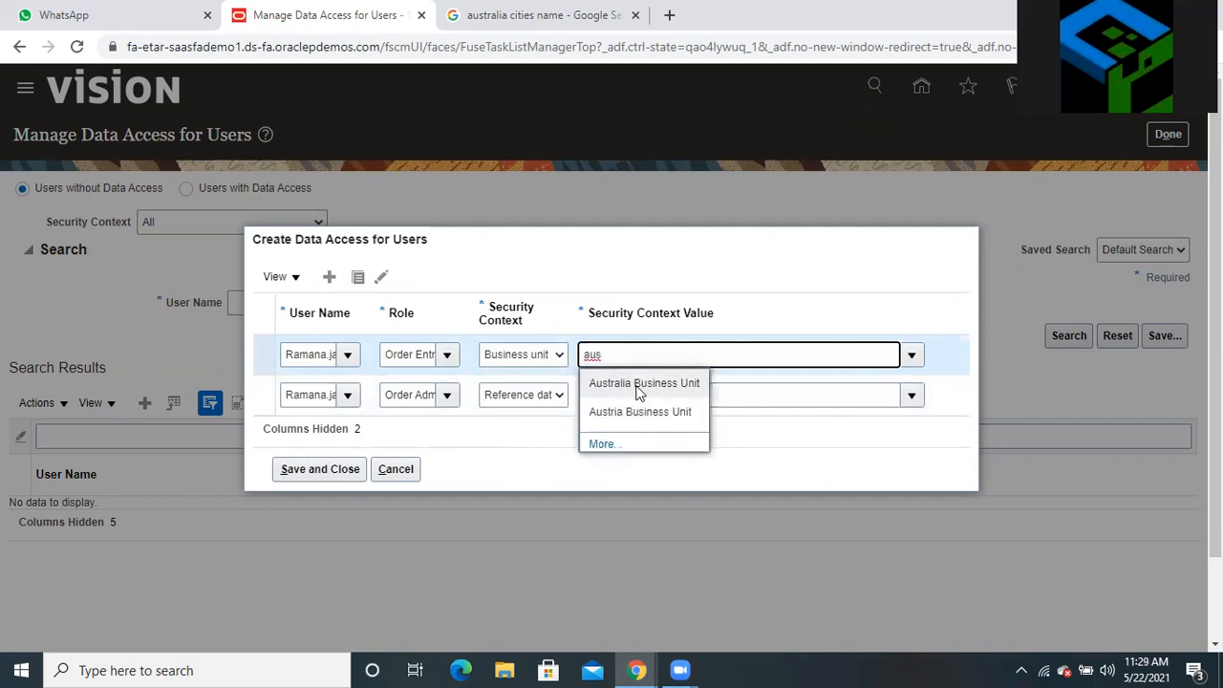
left_click(635, 392)
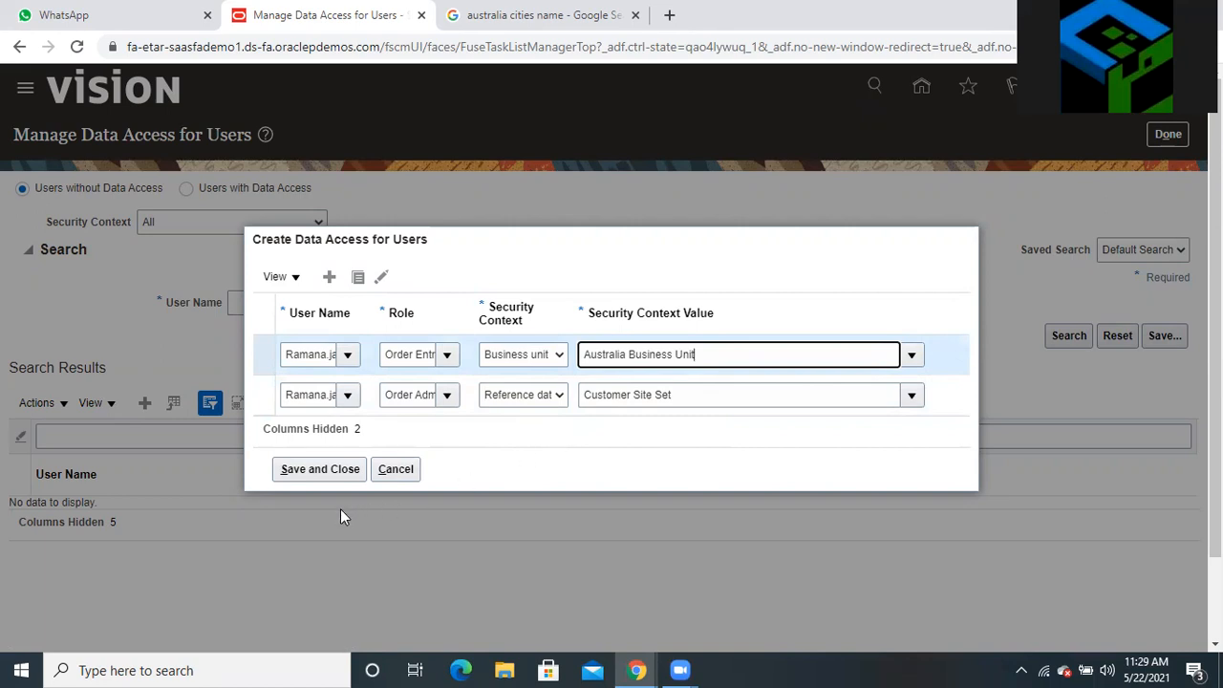
Save and close both data access rows, then check the empty results table
left_click(327, 473)
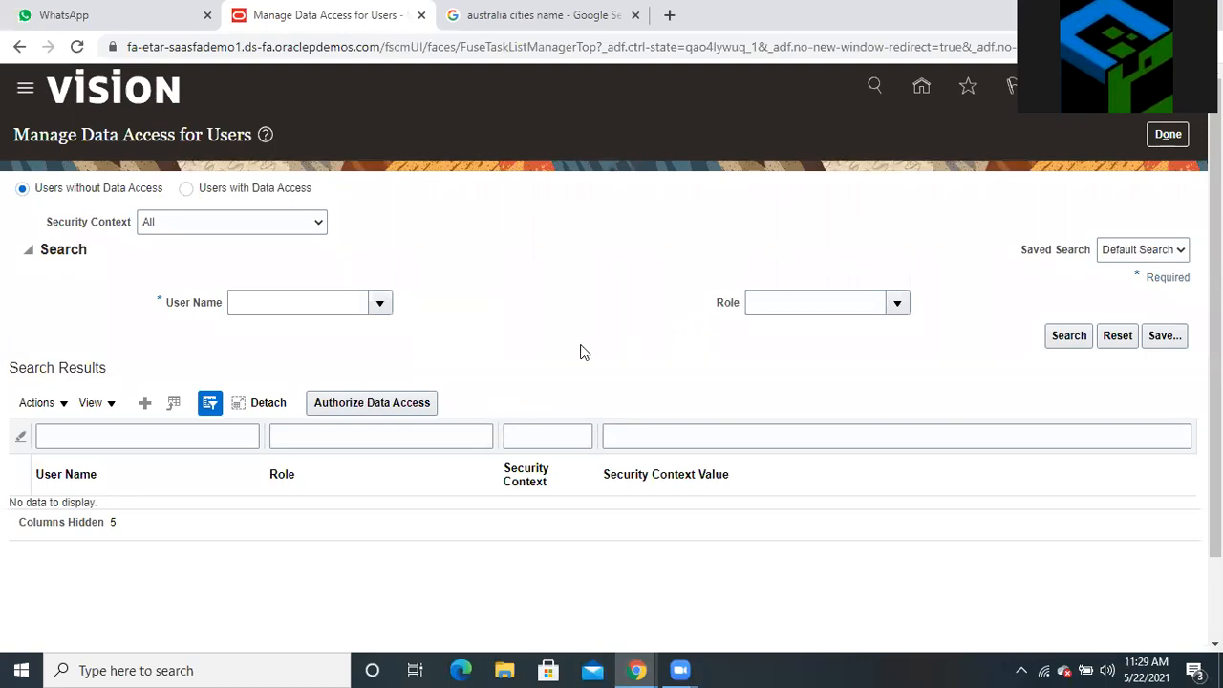
scroll(579, 396, "down", 1)
scroll(444, 435, "up", 1)
scroll(583, 353, "down", 1)
scroll(611, 344, "up", 1)
Create a data access row for the user as Inventory Manager on Inventory organization 250
left_click(146, 403)
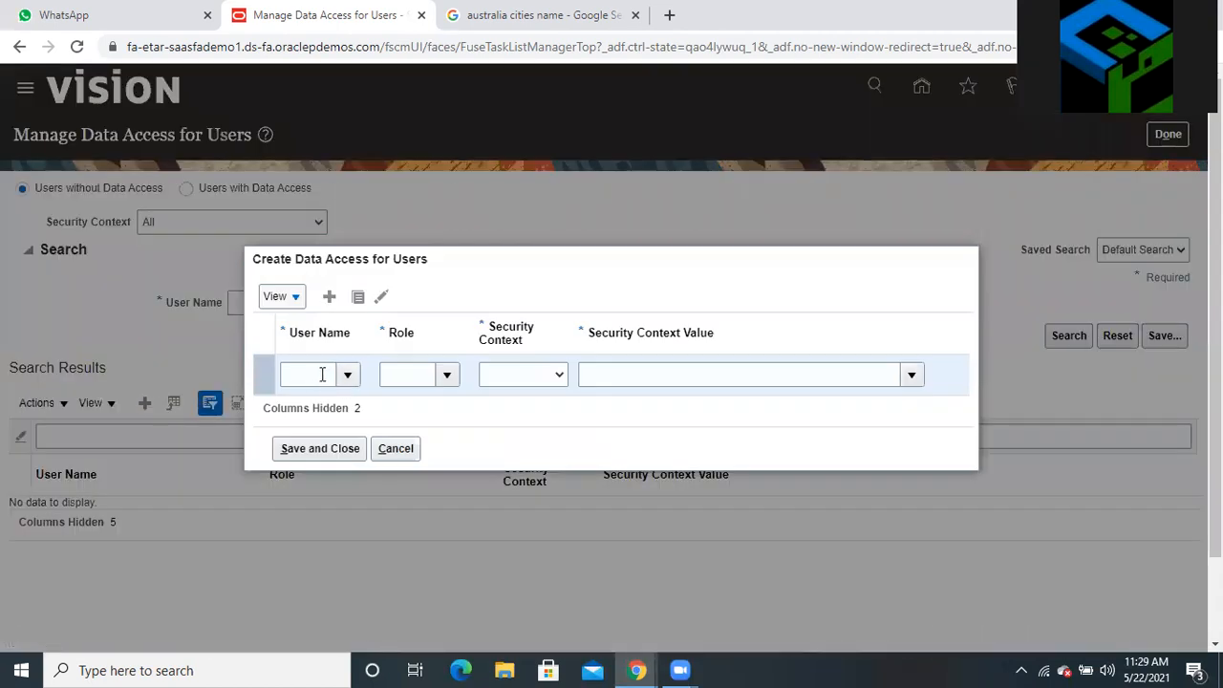
left_click(322, 375)
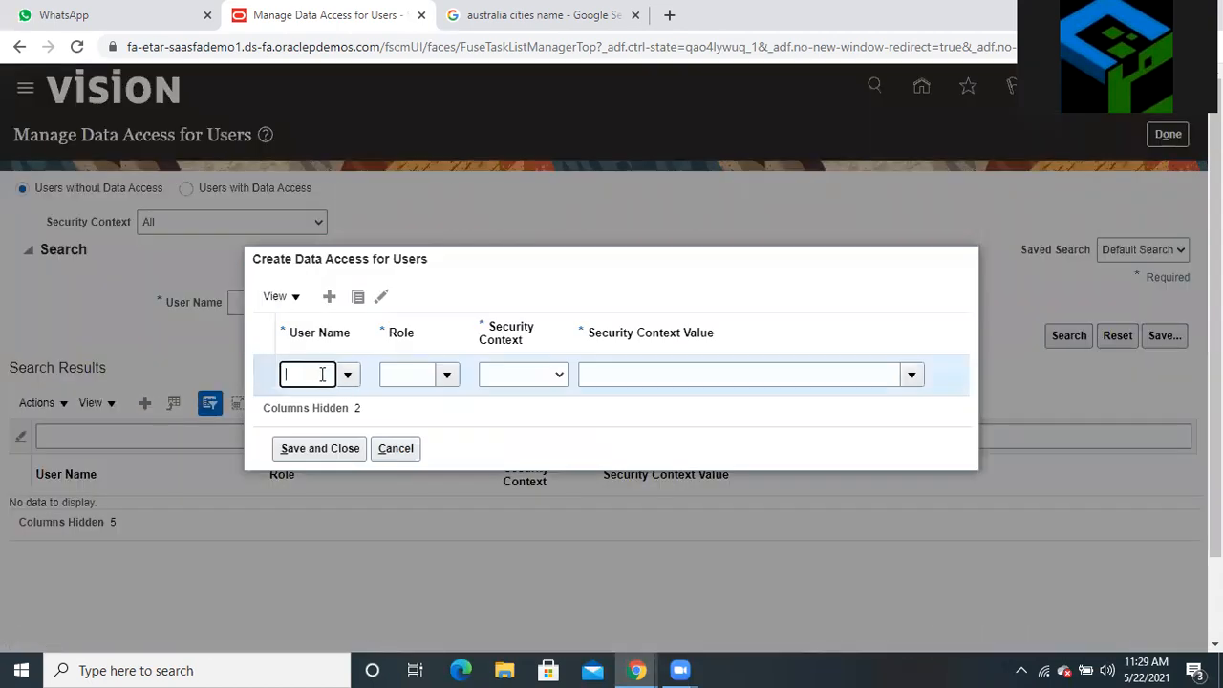
type("Raman")
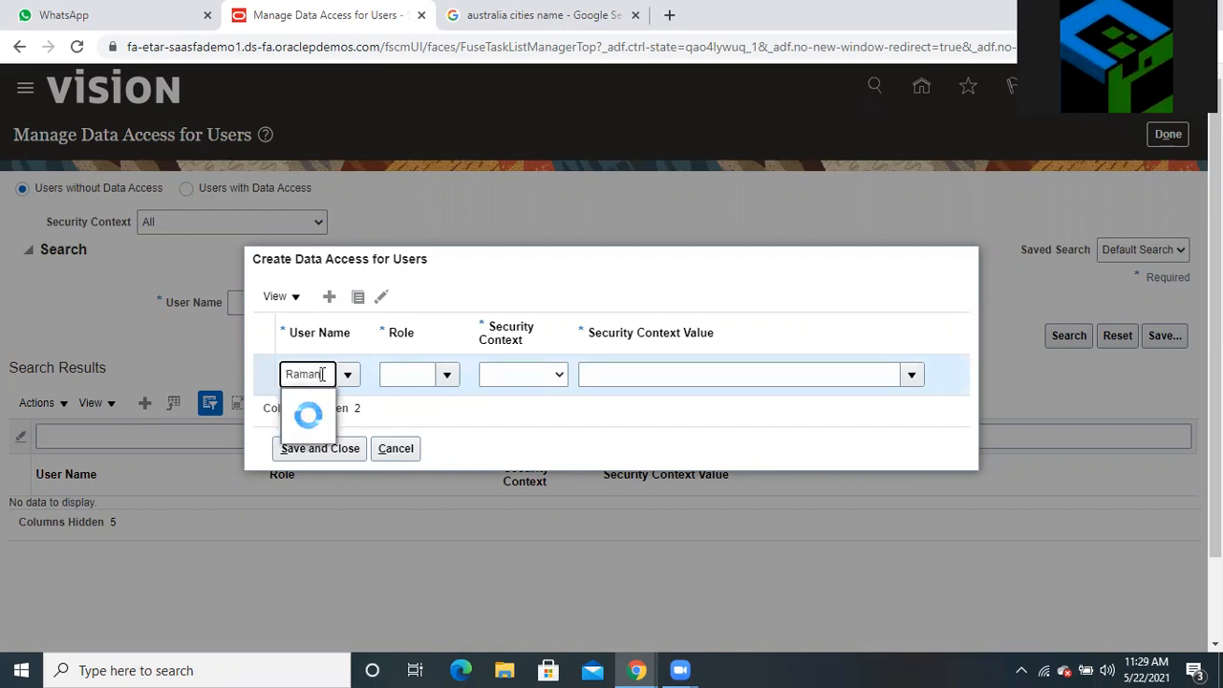
left_click(334, 406)
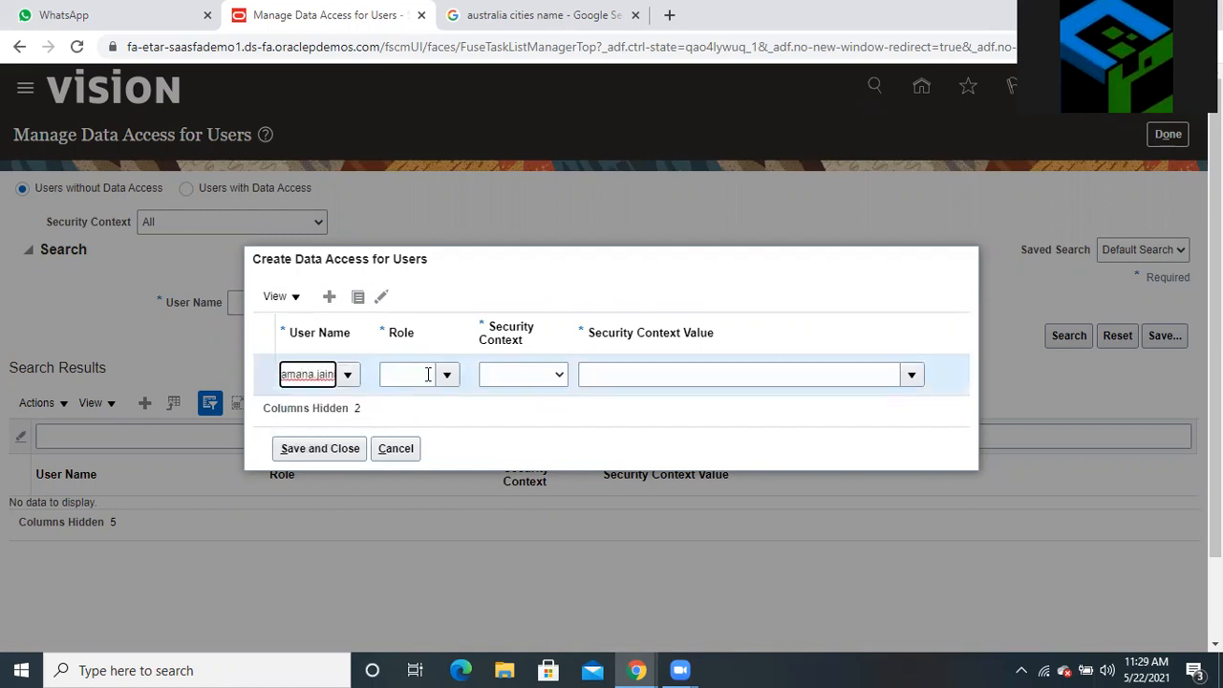
left_click(415, 373)
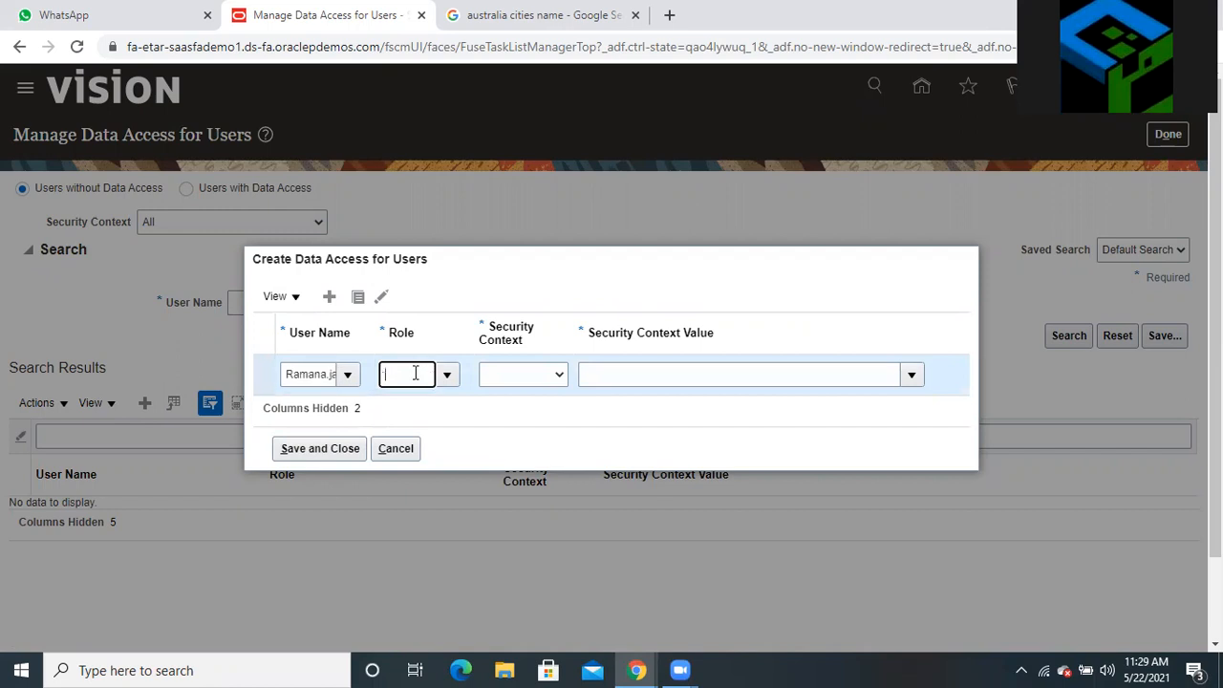
type("inven")
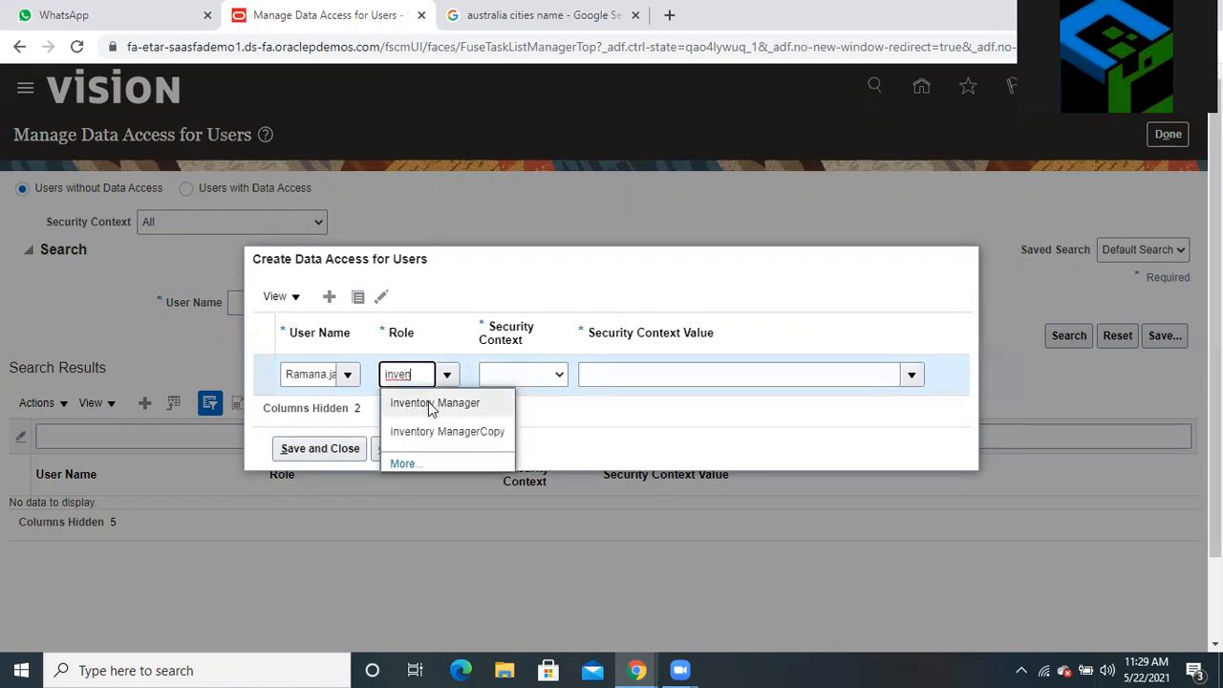
left_click(429, 403)
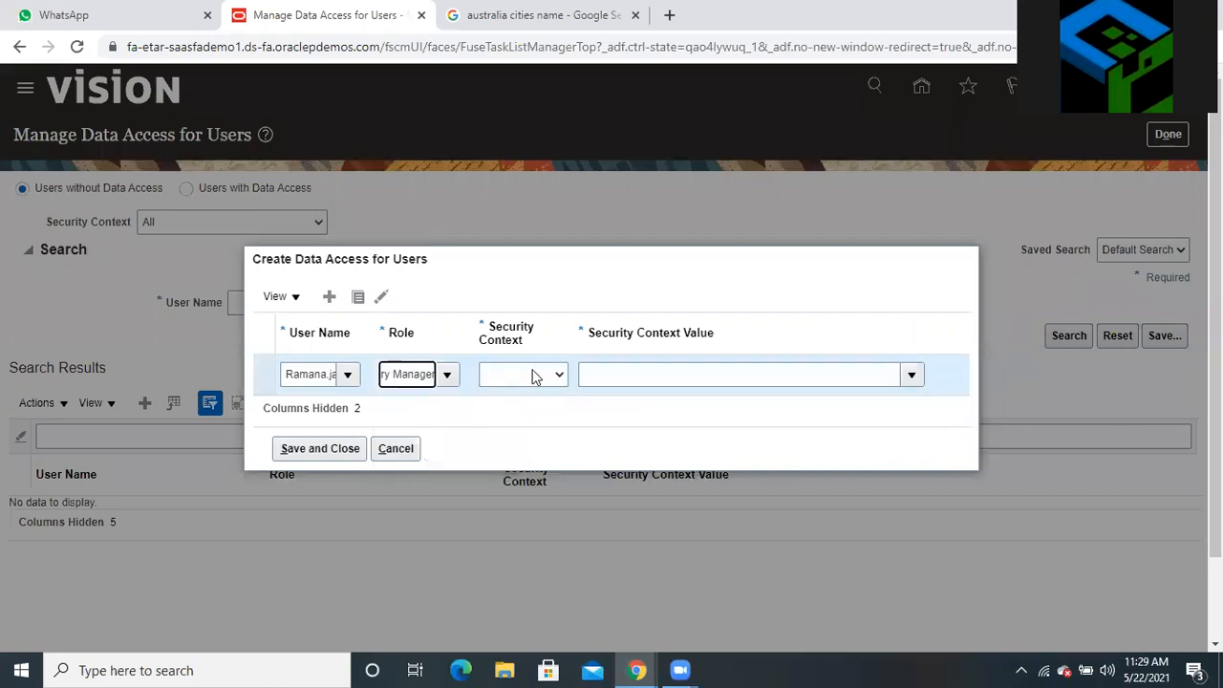
left_click(534, 379)
left_click(540, 408)
left_click(628, 380)
type("250")
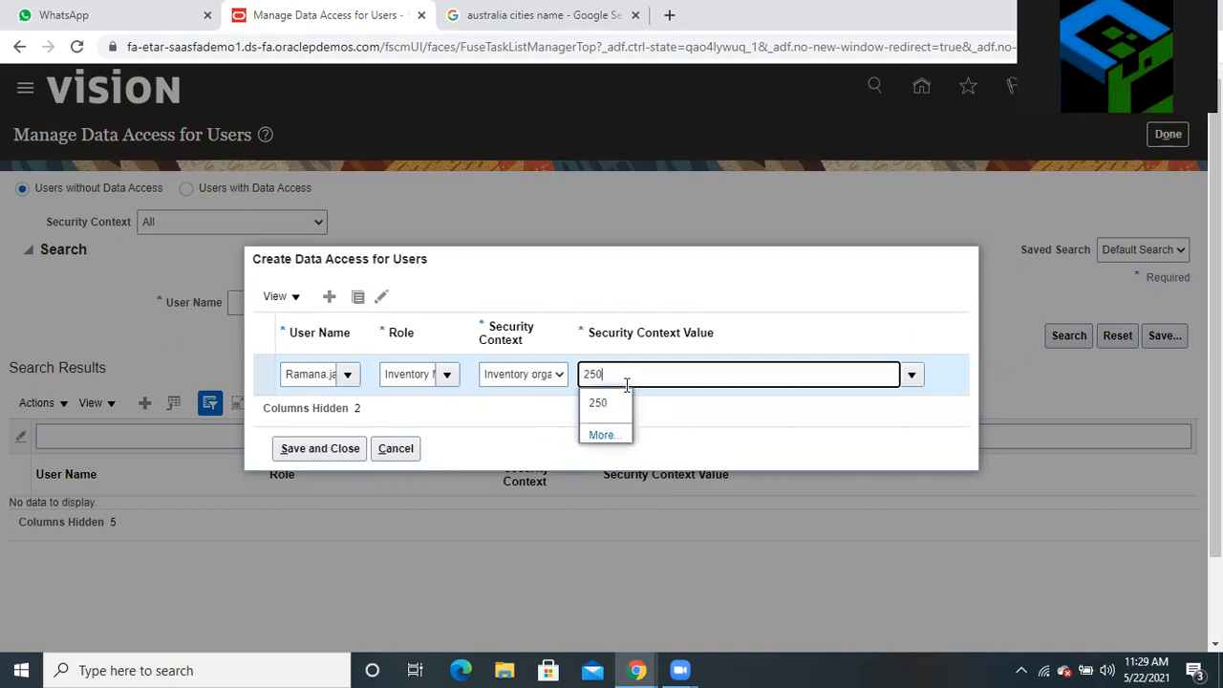
left_click(617, 406)
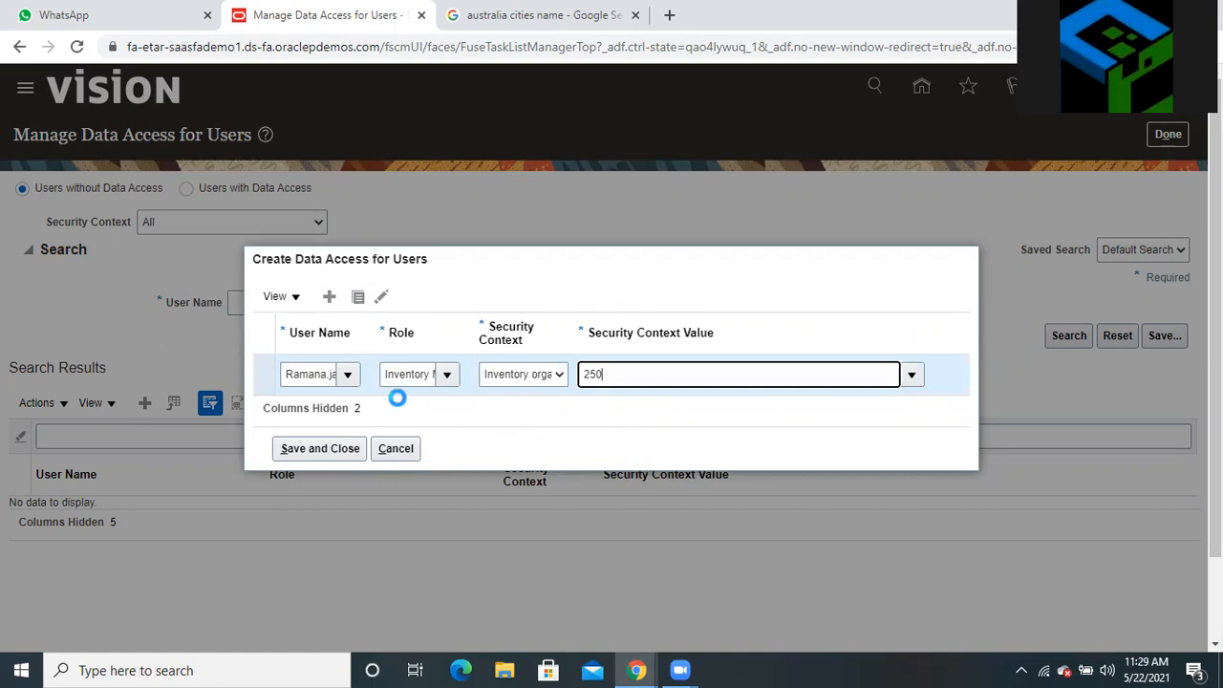
Add a second Inventory Manager row for organization 251, then duplicate a row
left_click(329, 298)
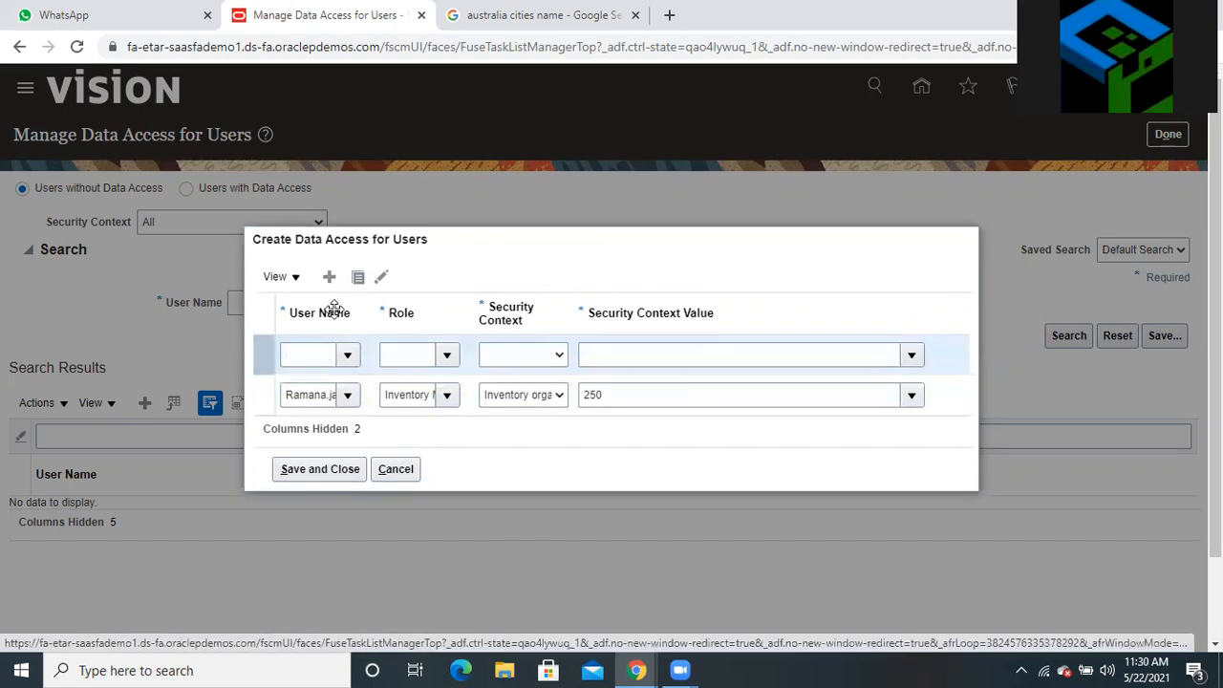
left_click(308, 353)
type("Ramana")
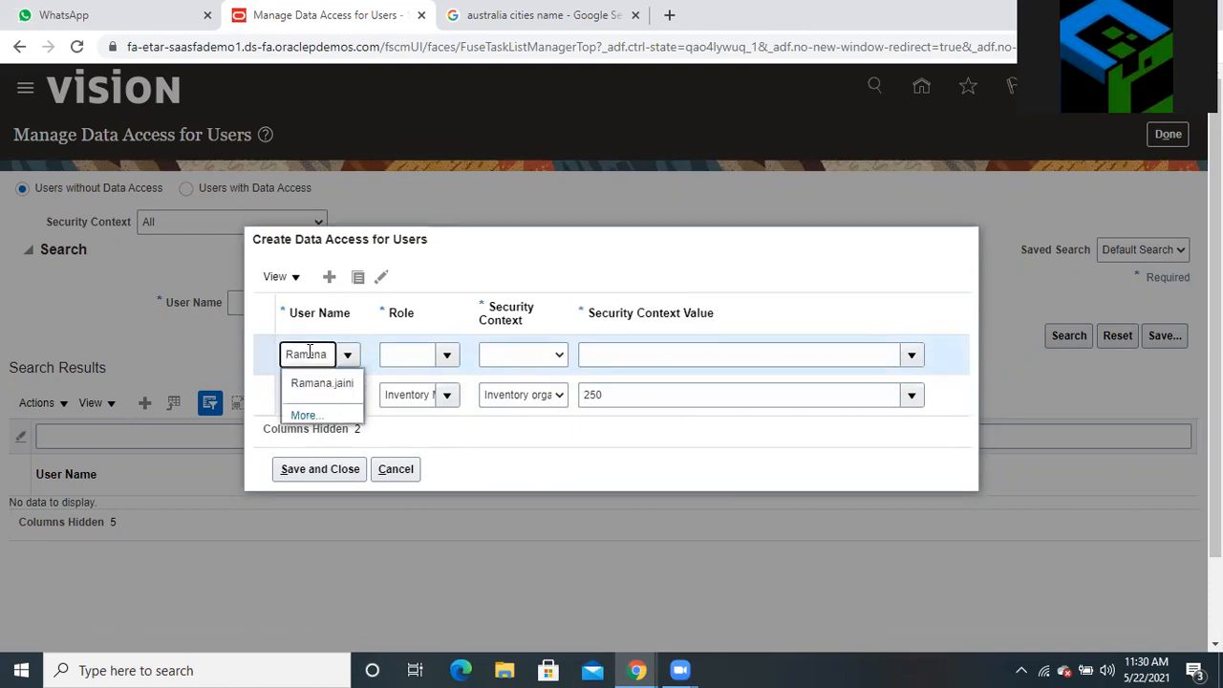
left_click(341, 377)
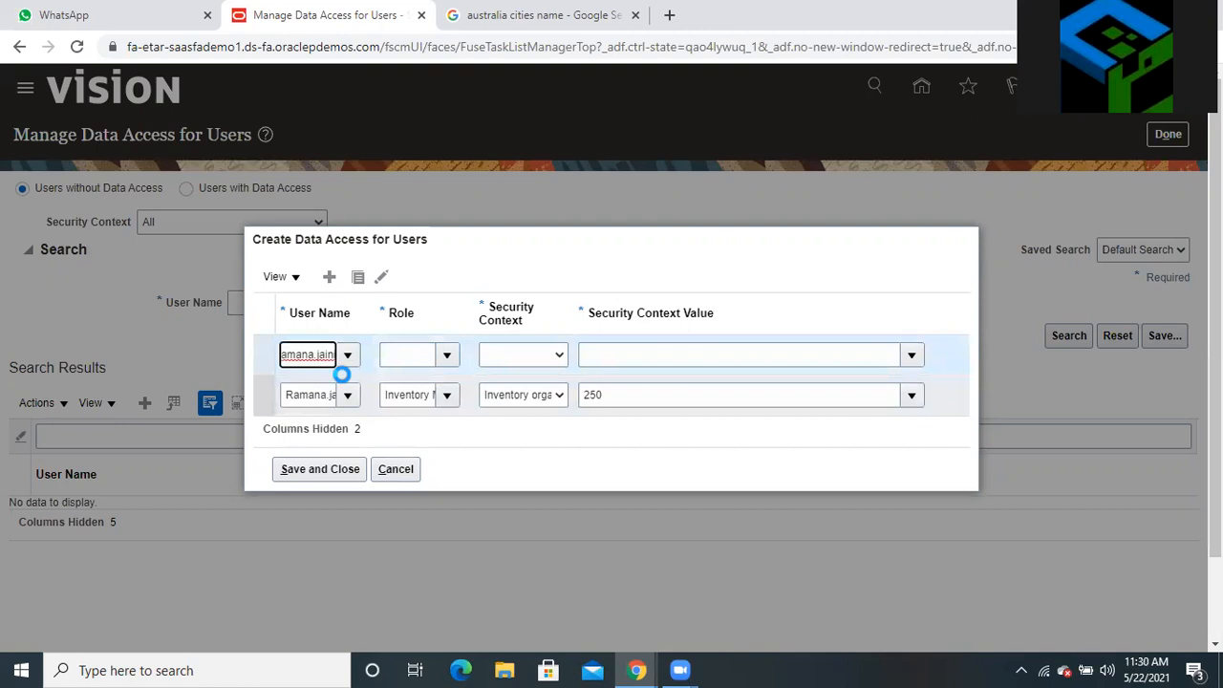
left_click(399, 357)
type("inven")
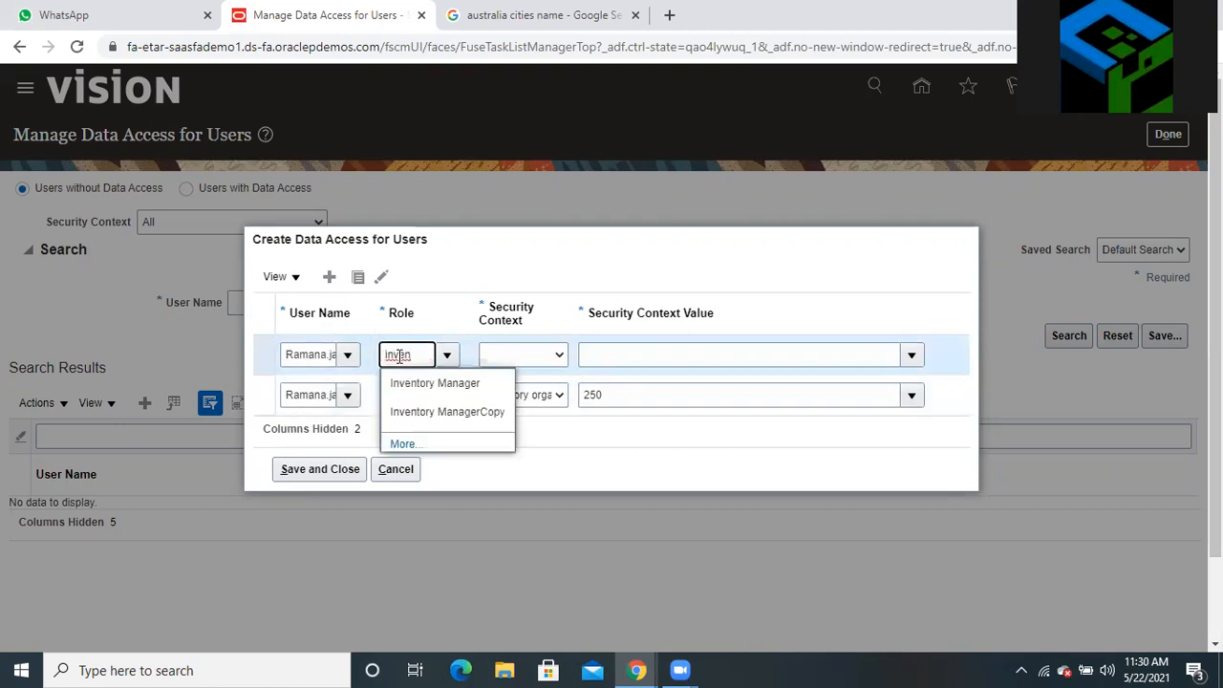
left_click(425, 383)
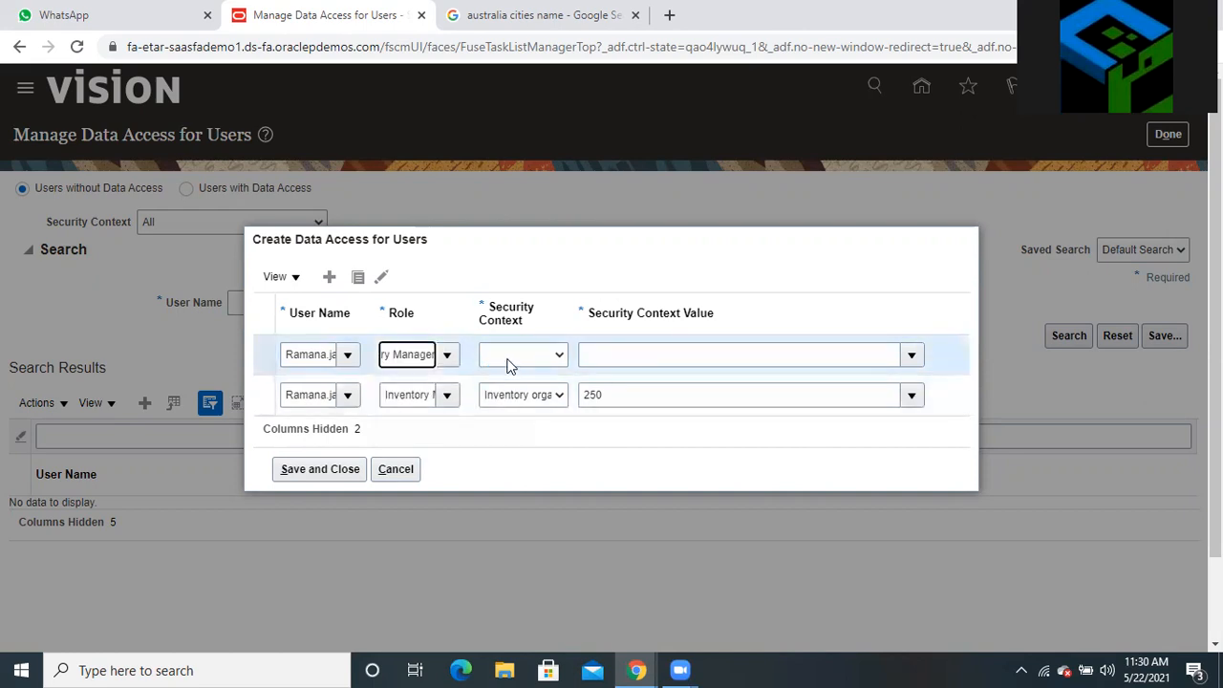
left_click(509, 365)
left_click(516, 387)
left_click(623, 352)
type("2")
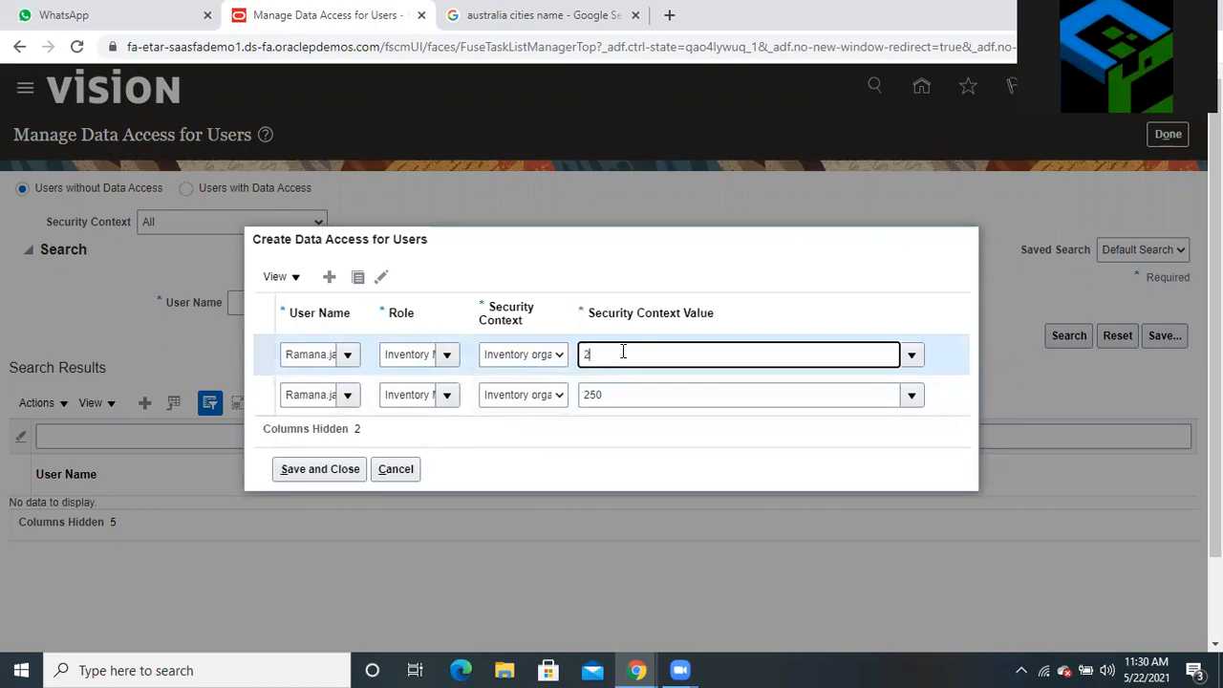
type("51")
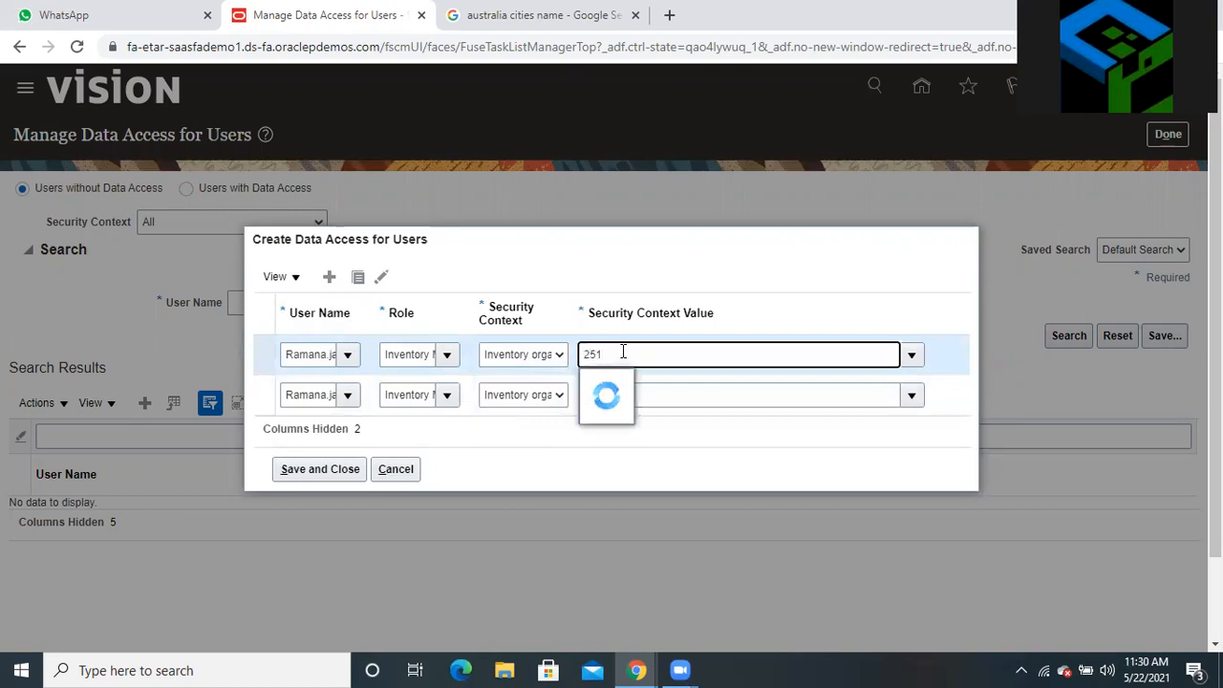
left_click(602, 382)
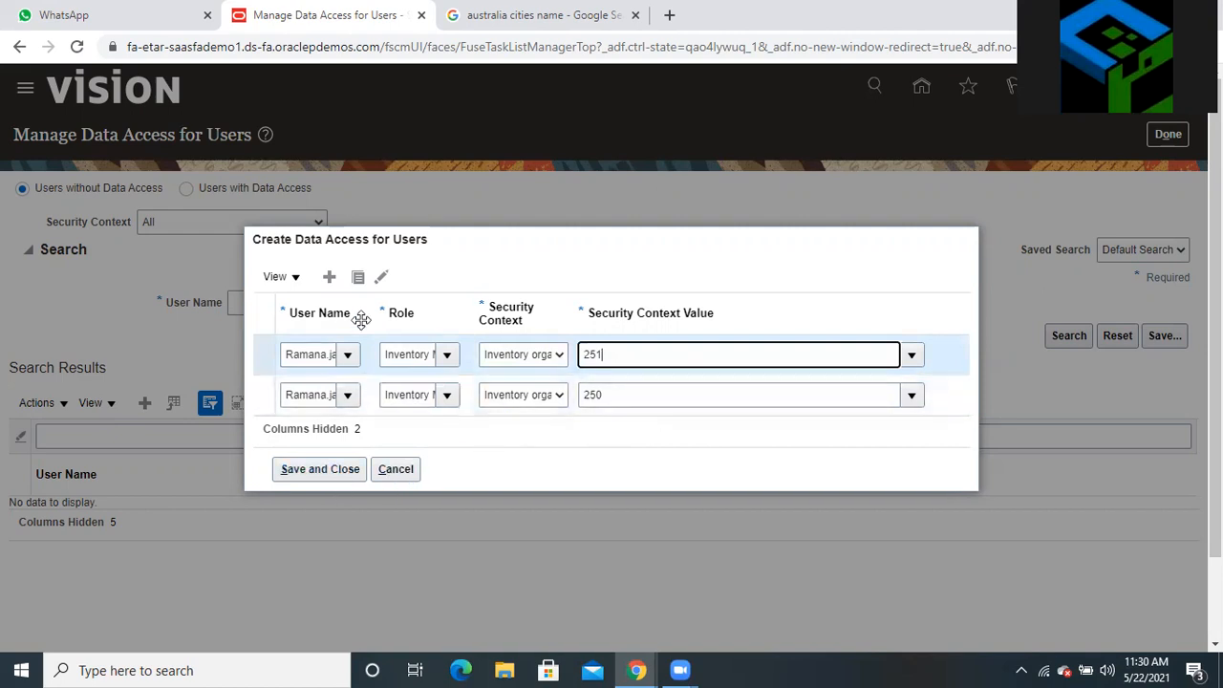
left_click(358, 278)
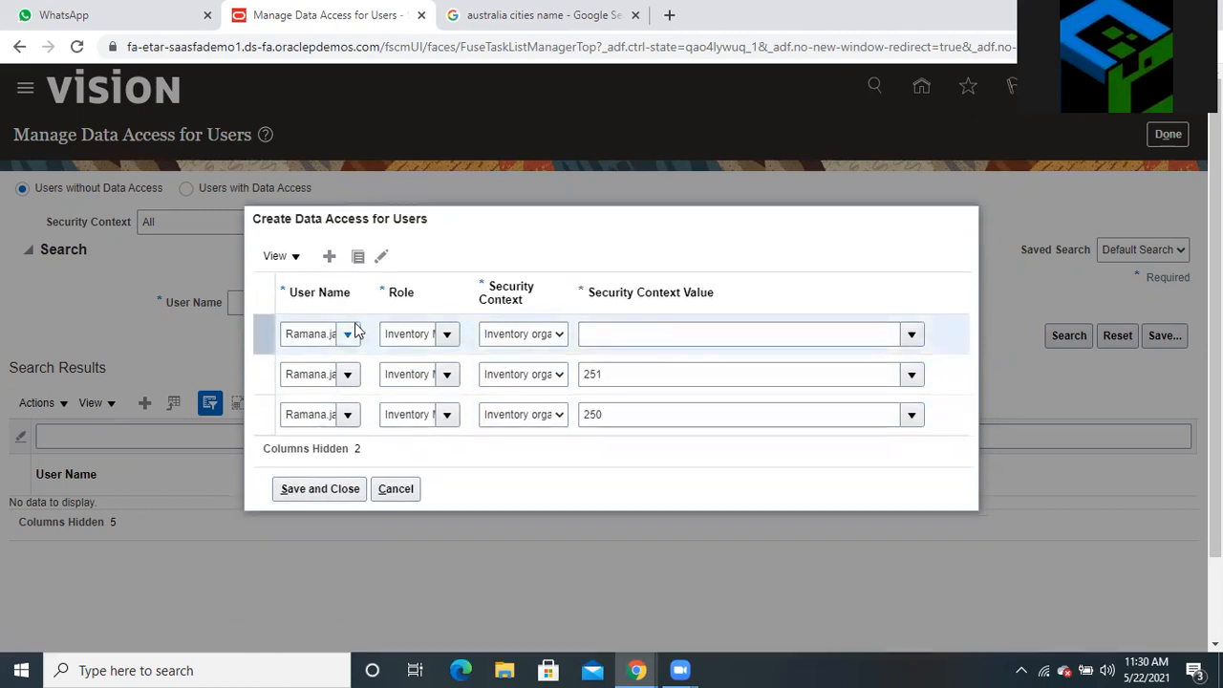
Set the top row to Warehouse Manager on Inventory organization 250 and duplicate it
double_click(407, 335)
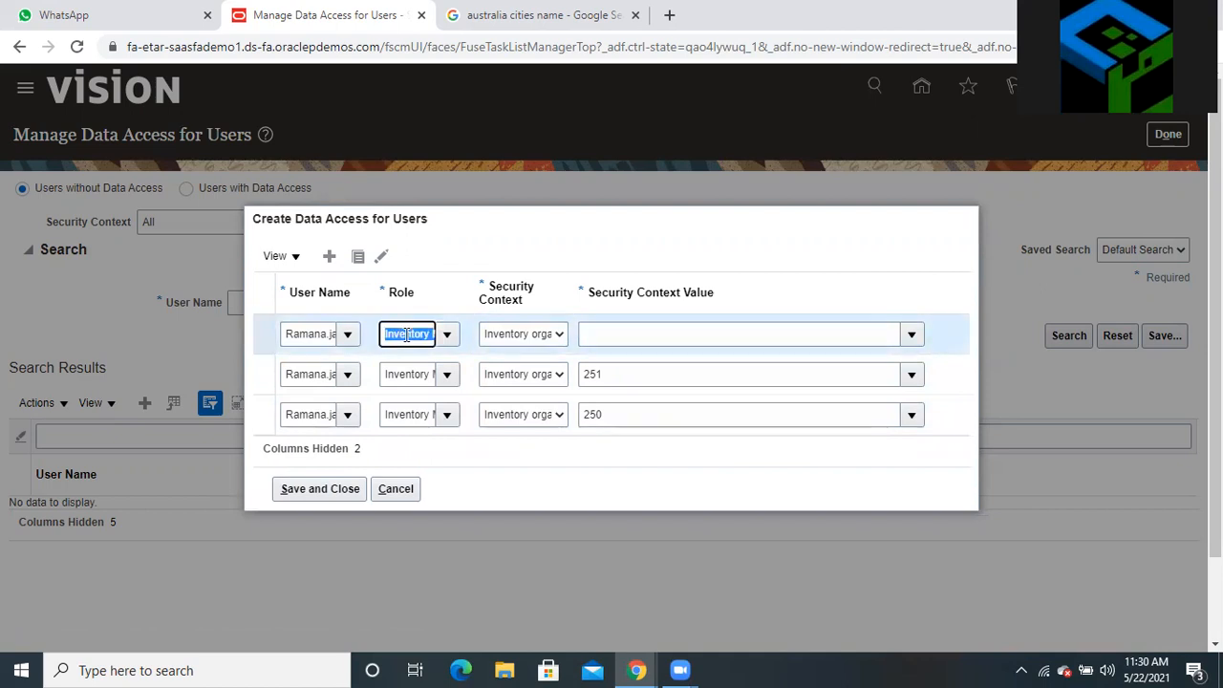
type("ware")
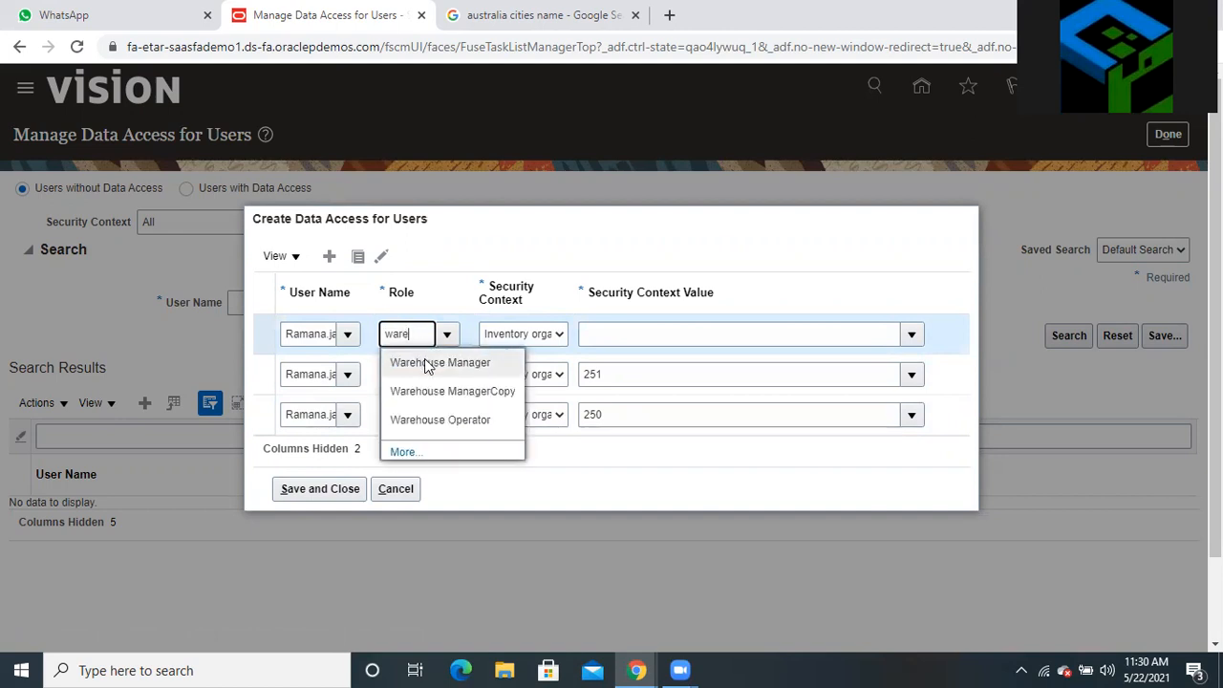
left_click(424, 362)
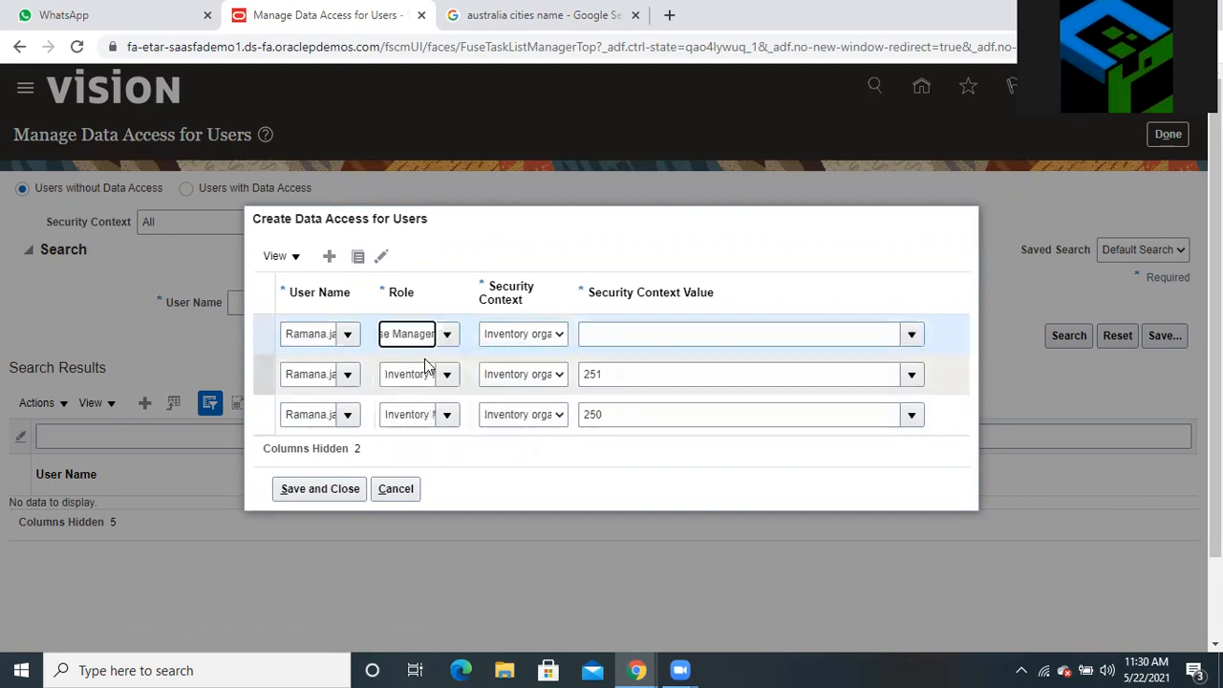
left_click(526, 336)
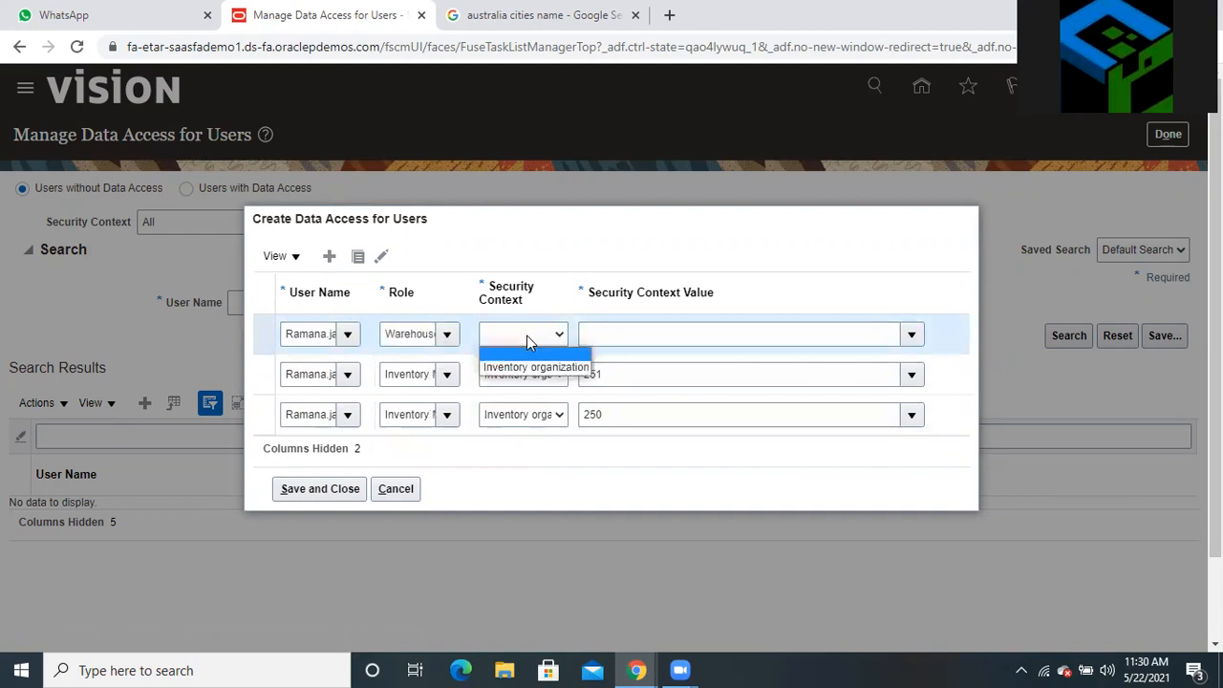
left_click(525, 365)
left_click(603, 335)
type("250")
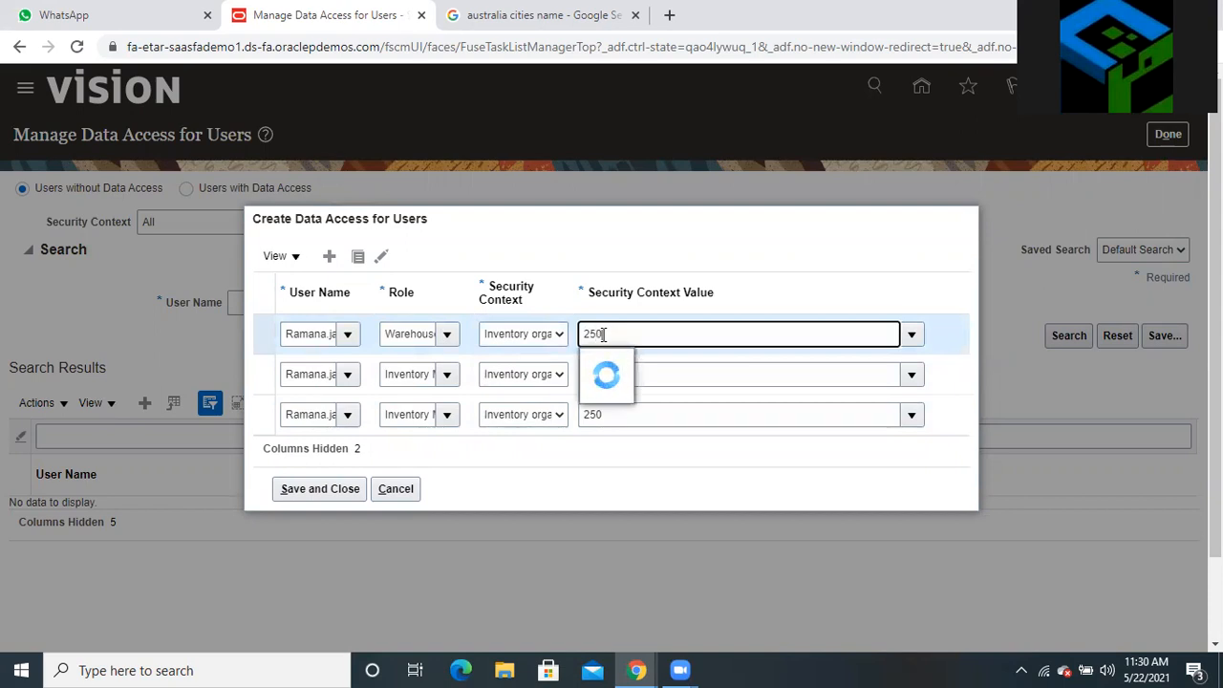
left_click(608, 360)
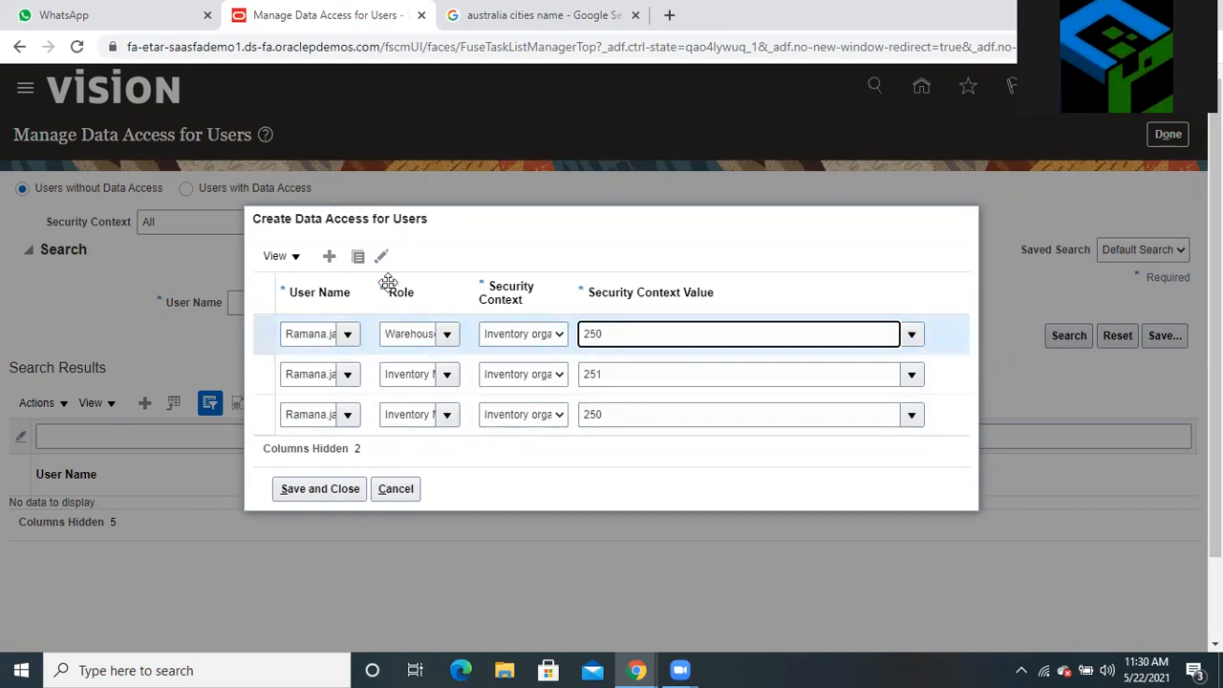
left_click(361, 267)
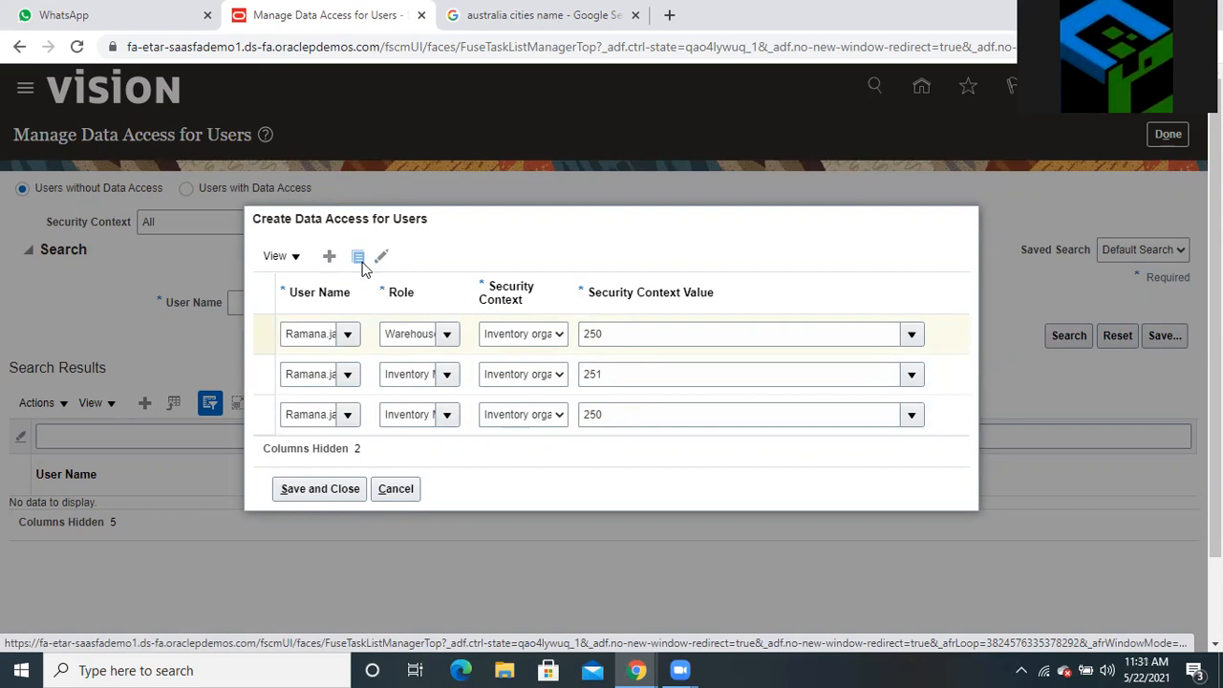
Make the duplicate a Warehouse Manager row for organization 251, then duplicate again
double_click(410, 313)
type("ware")
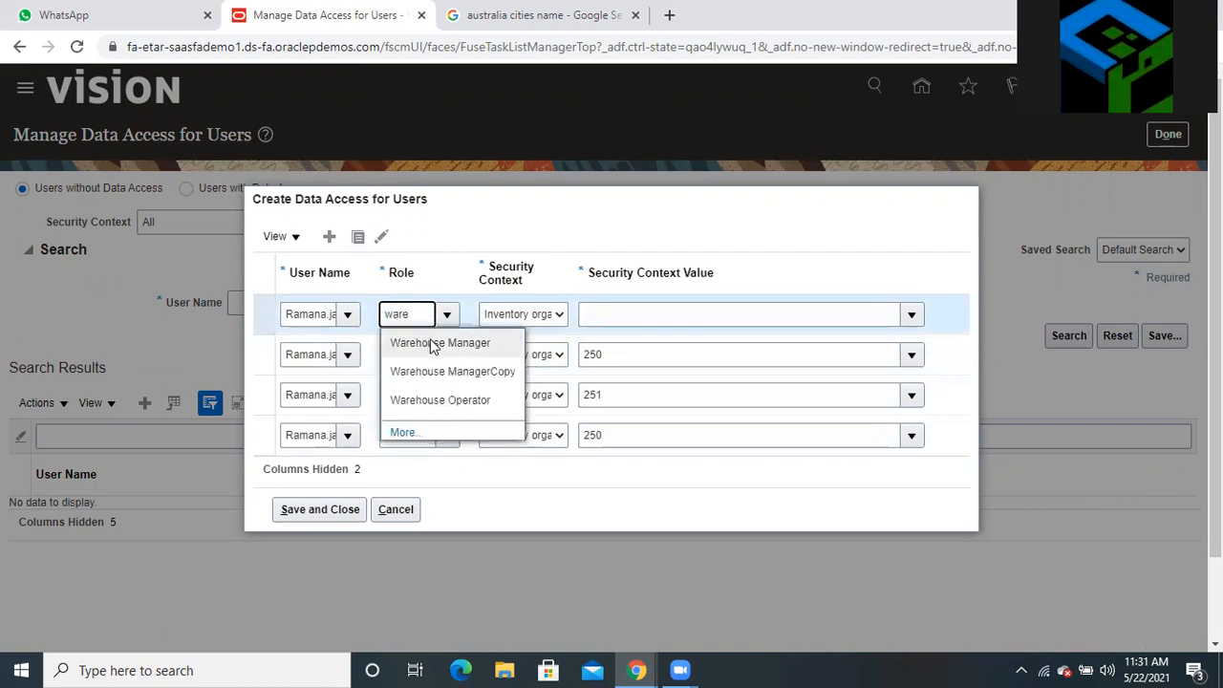
left_click(432, 343)
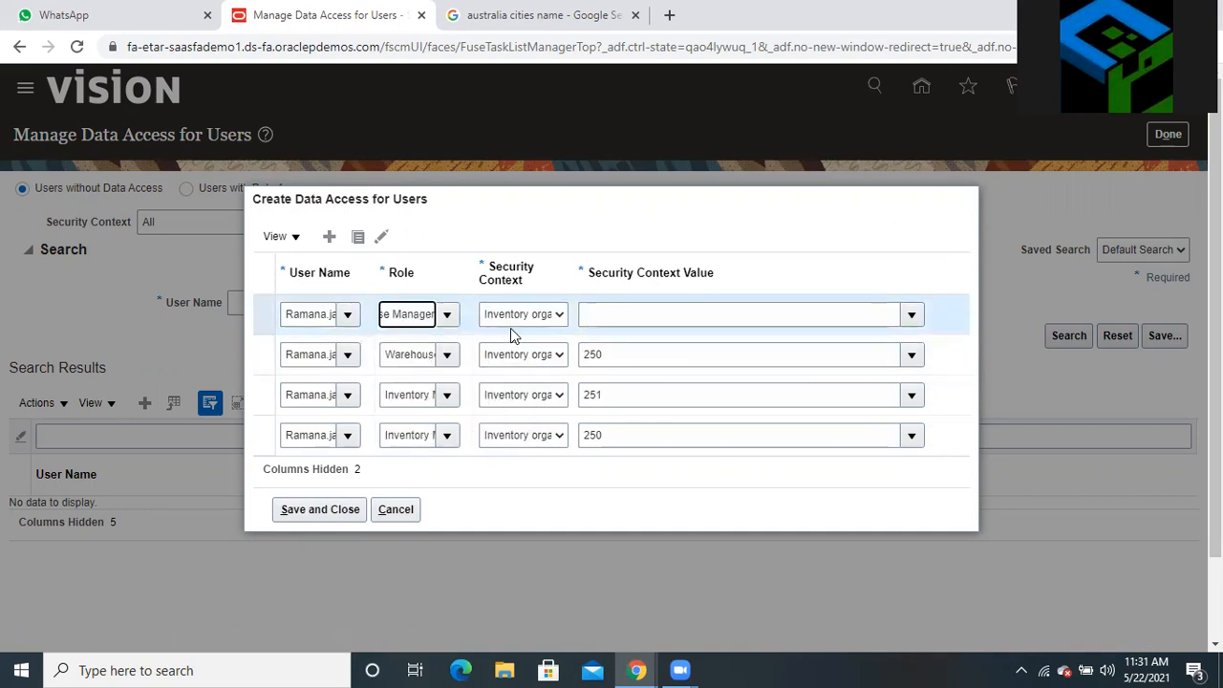
left_click(612, 315)
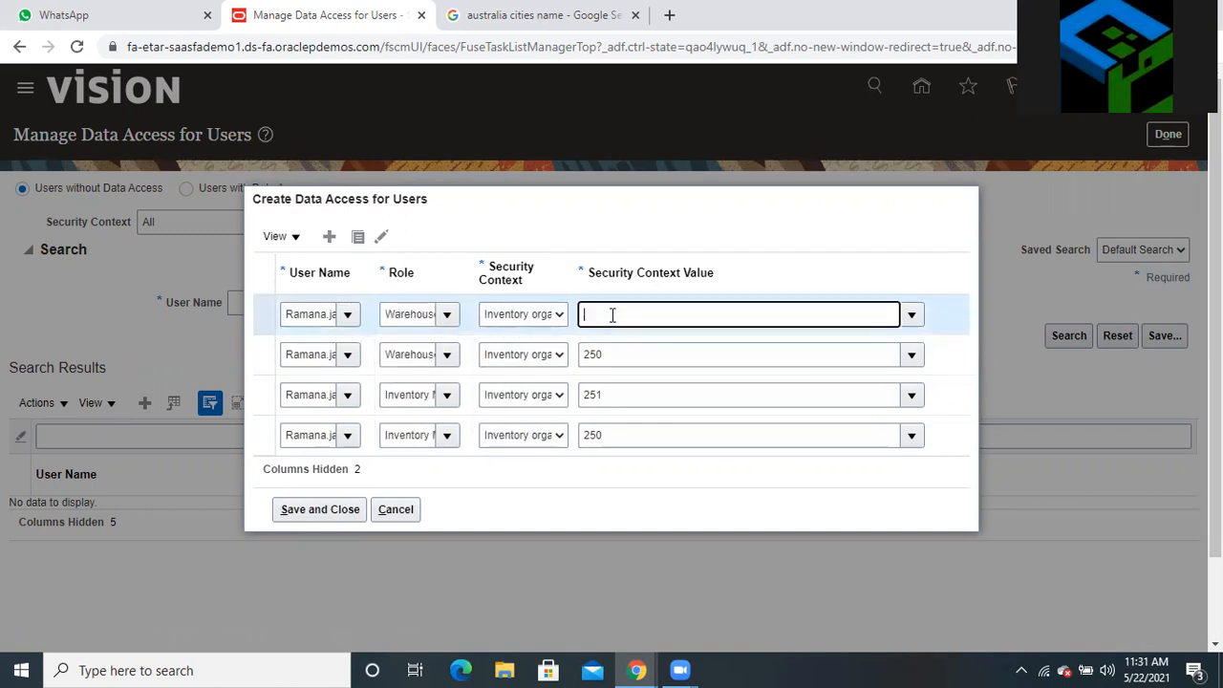
type("251")
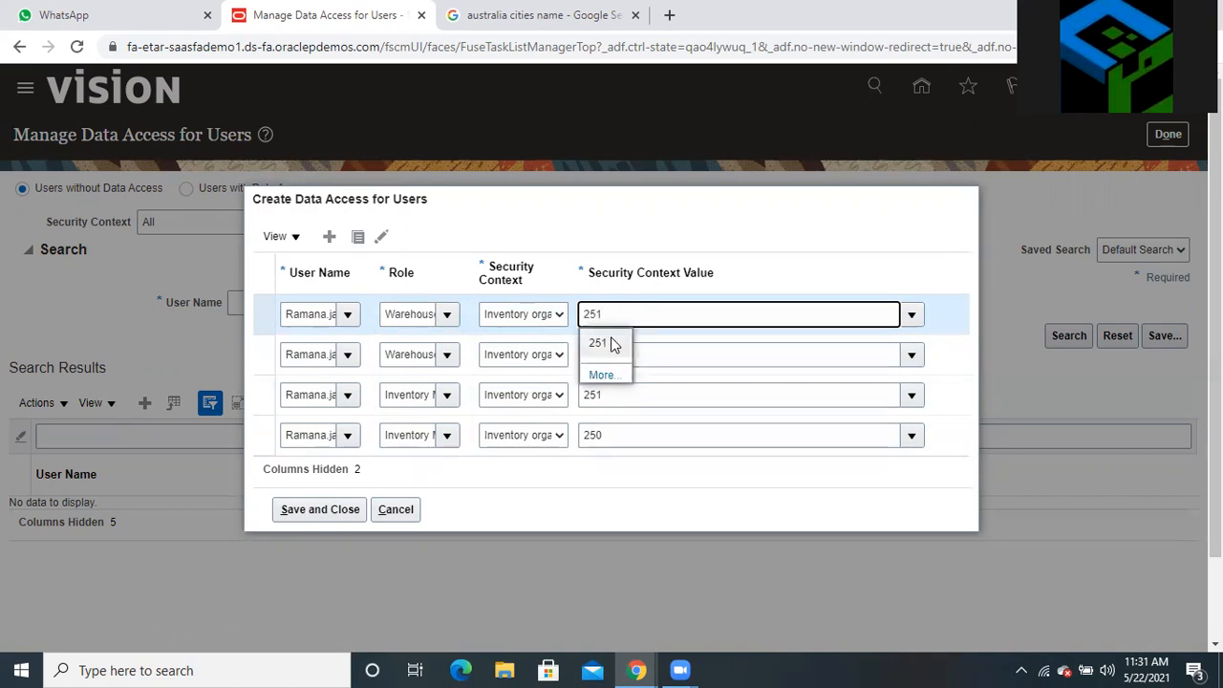
left_click(607, 340)
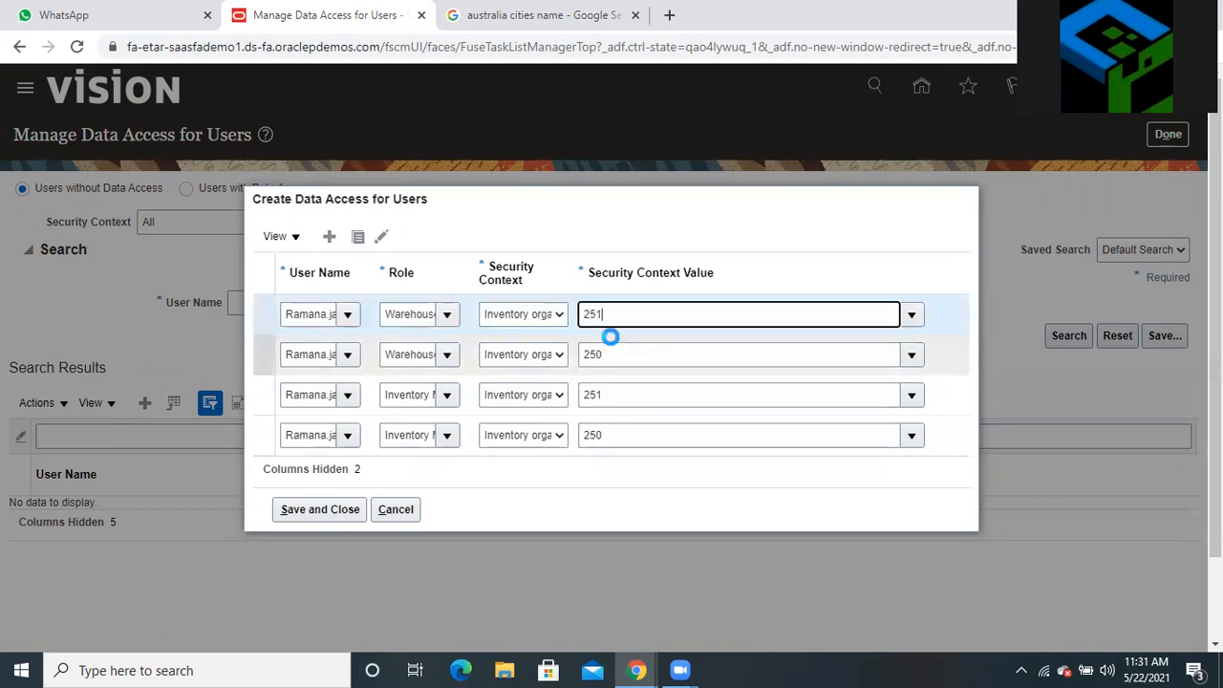
left_click(358, 237)
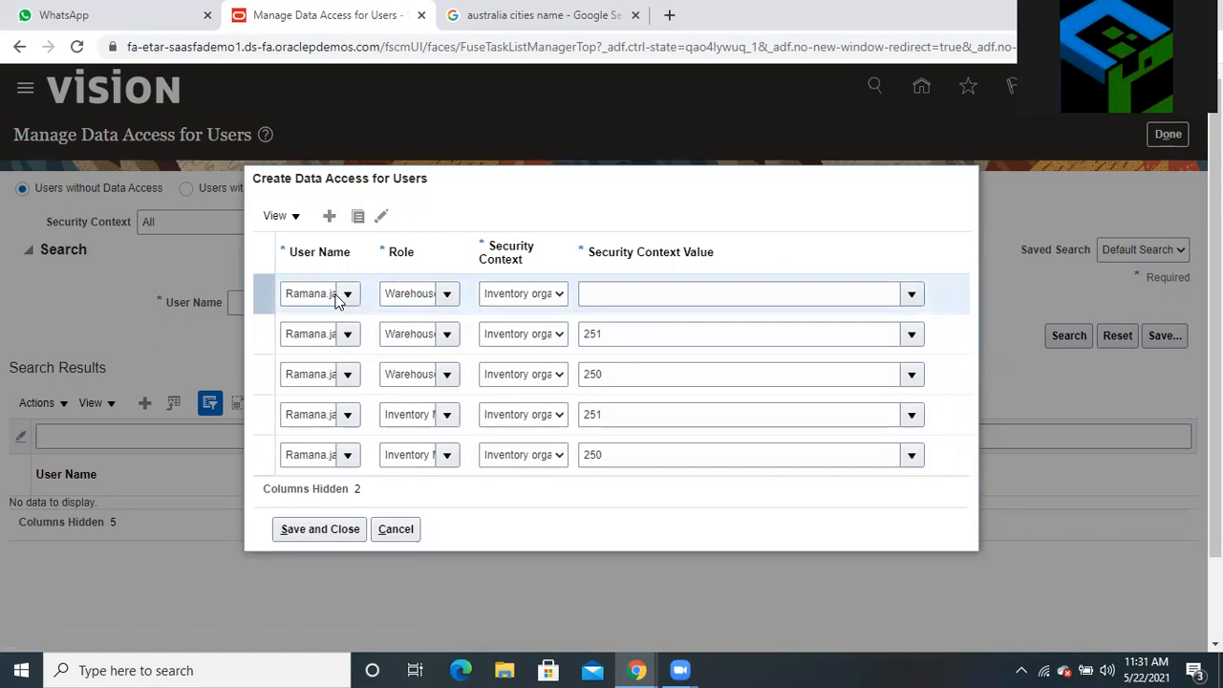
Set the top row to Warehouse Operator on Inventory organization 250
left_click(403, 292)
type("wManager")
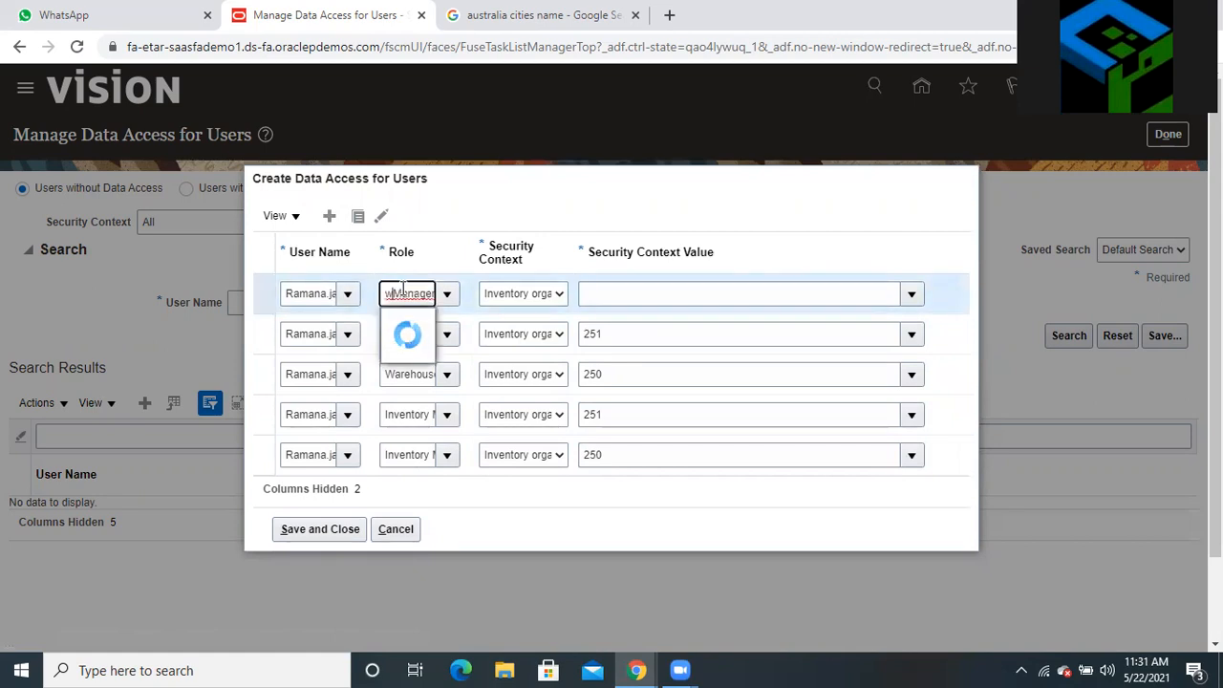
type("ware")
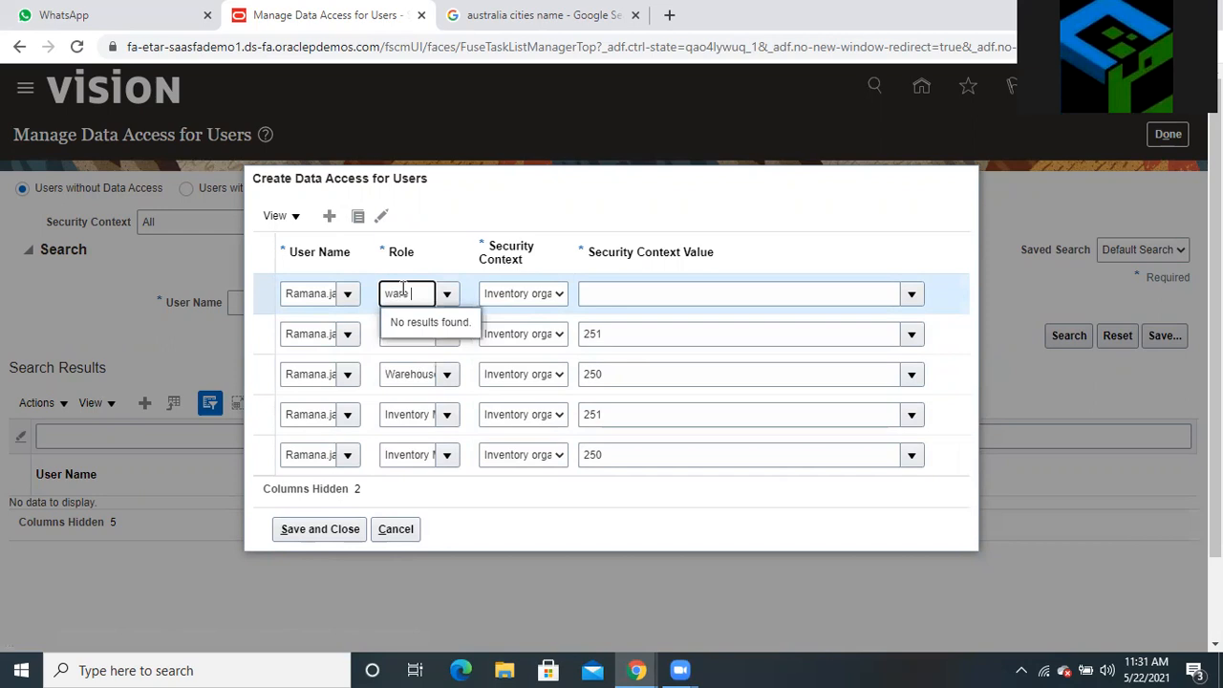
key("Down")
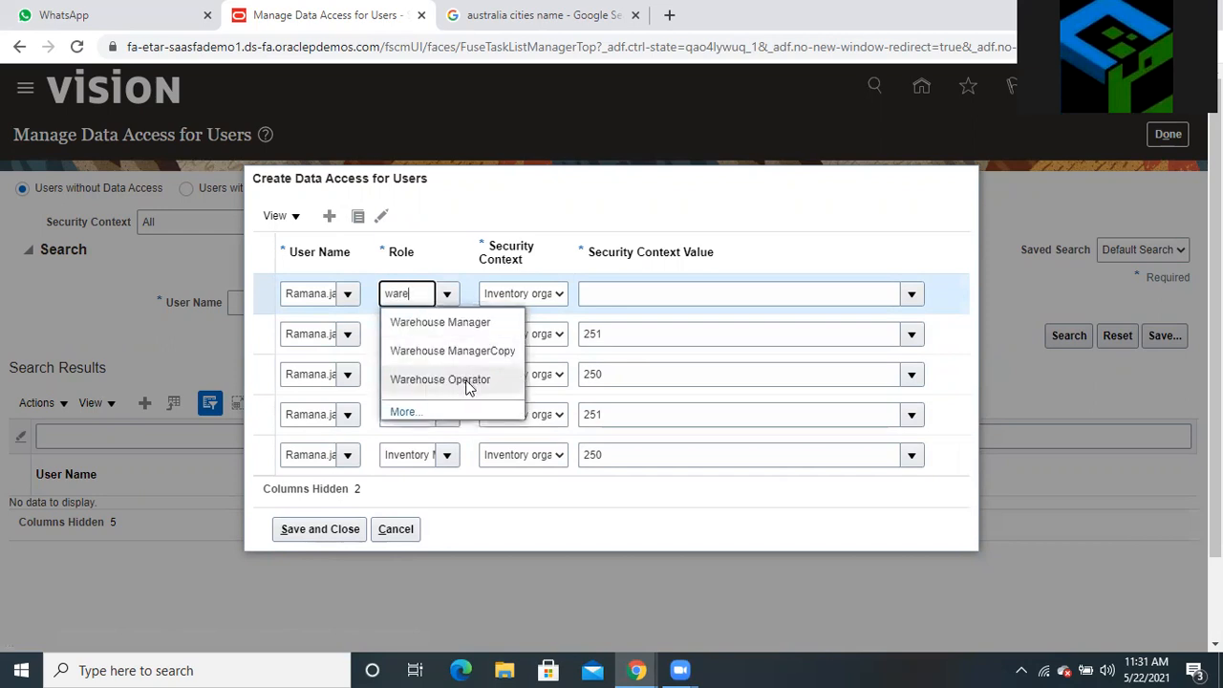
left_click(469, 378)
left_click(516, 294)
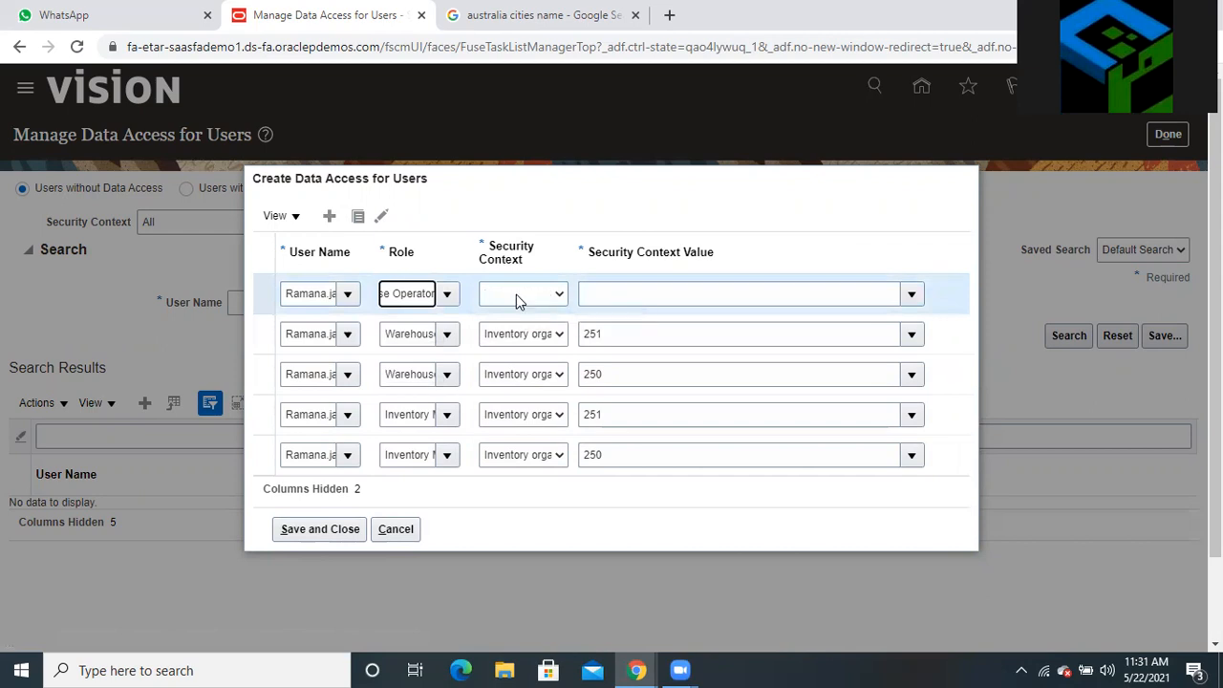
left_click(541, 327)
left_click(609, 296)
type("250")
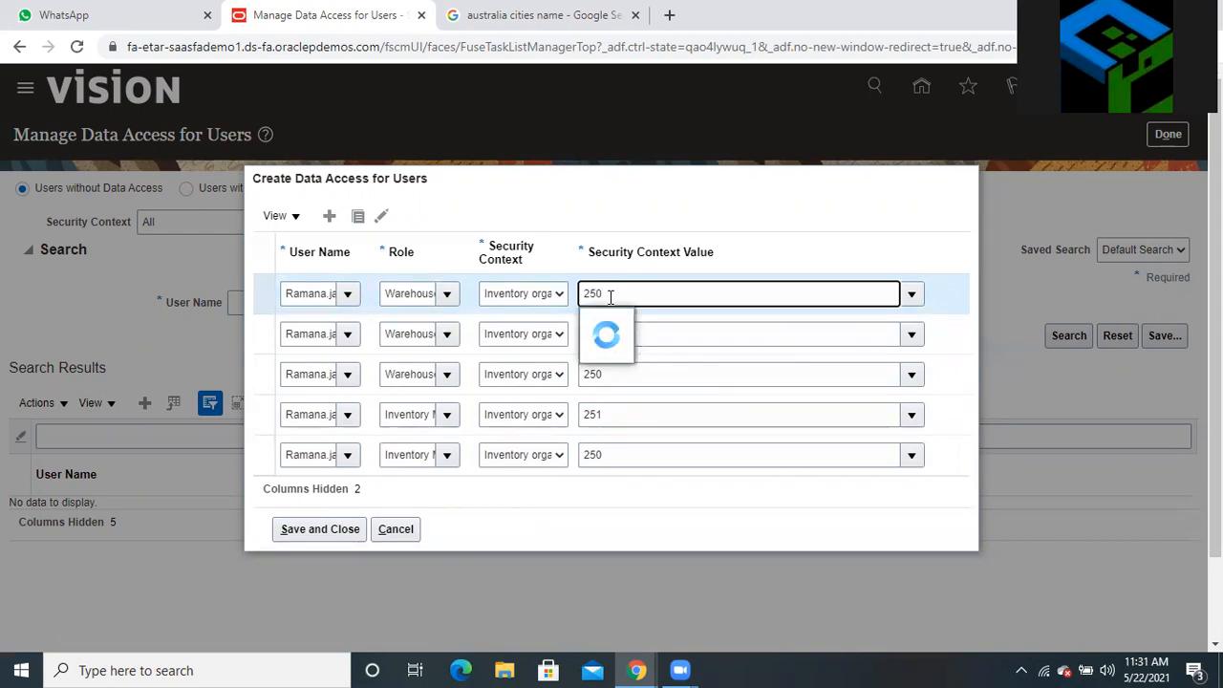
left_click(606, 325)
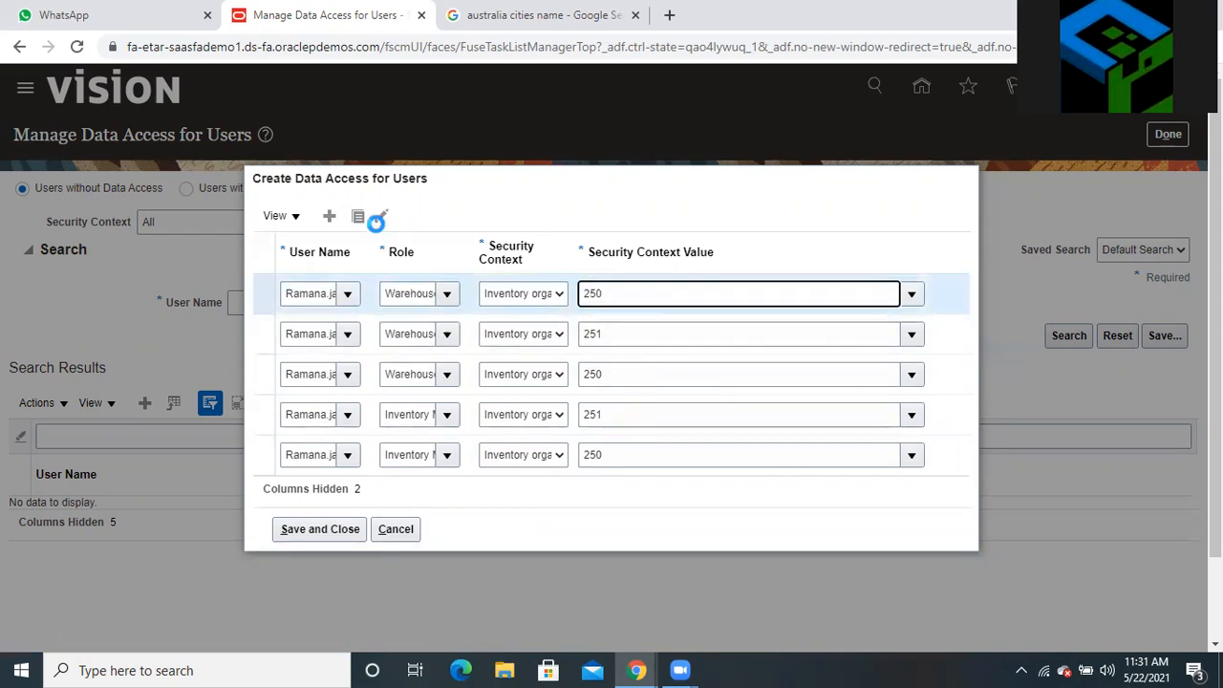
Duplicate the Warehouse Operator row for organization 251 and save all rows
left_click(359, 217)
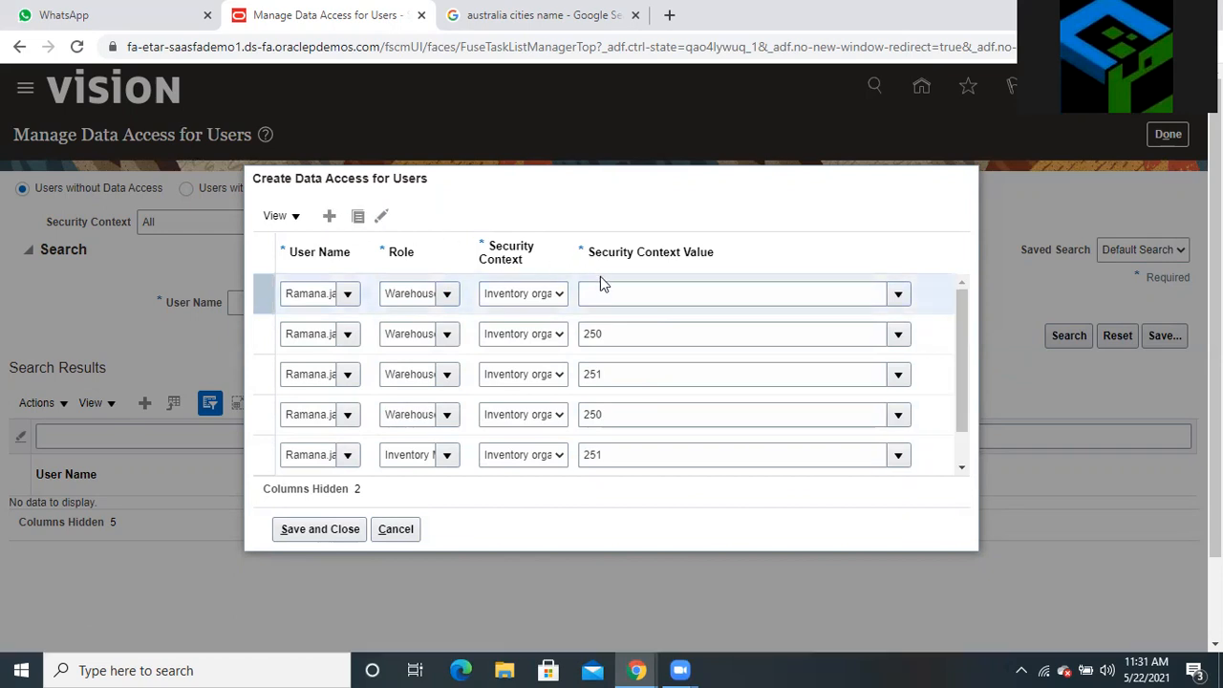
left_click(606, 292)
type("251")
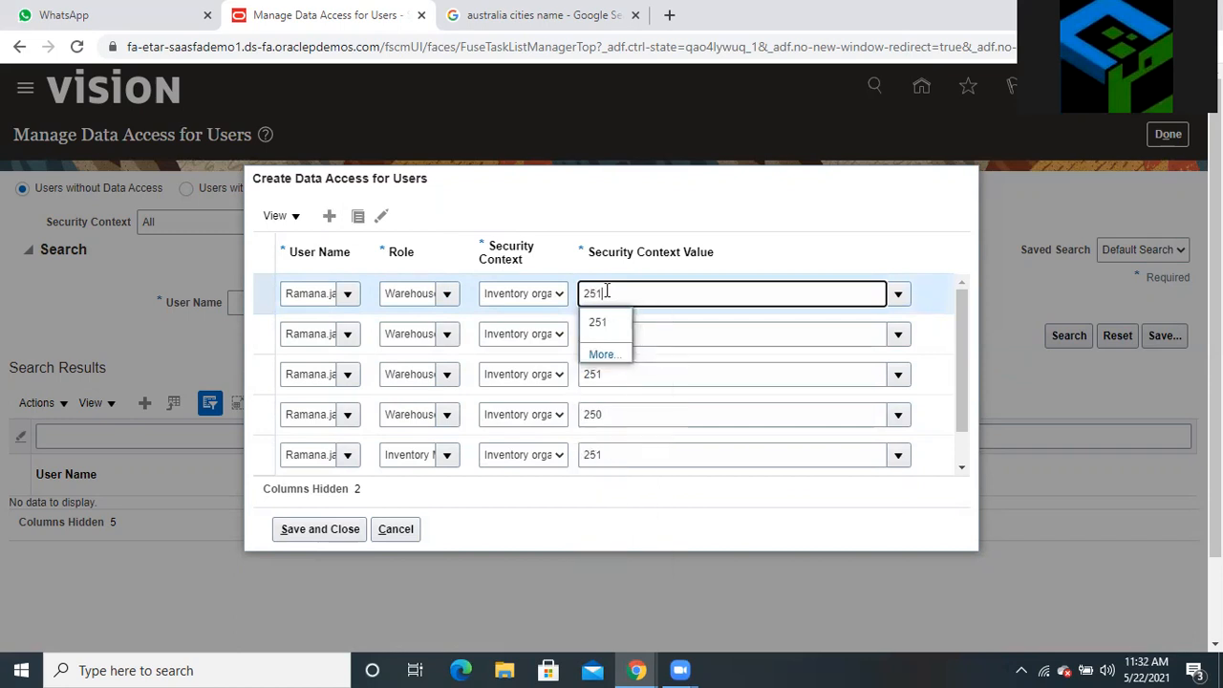
left_click(604, 321)
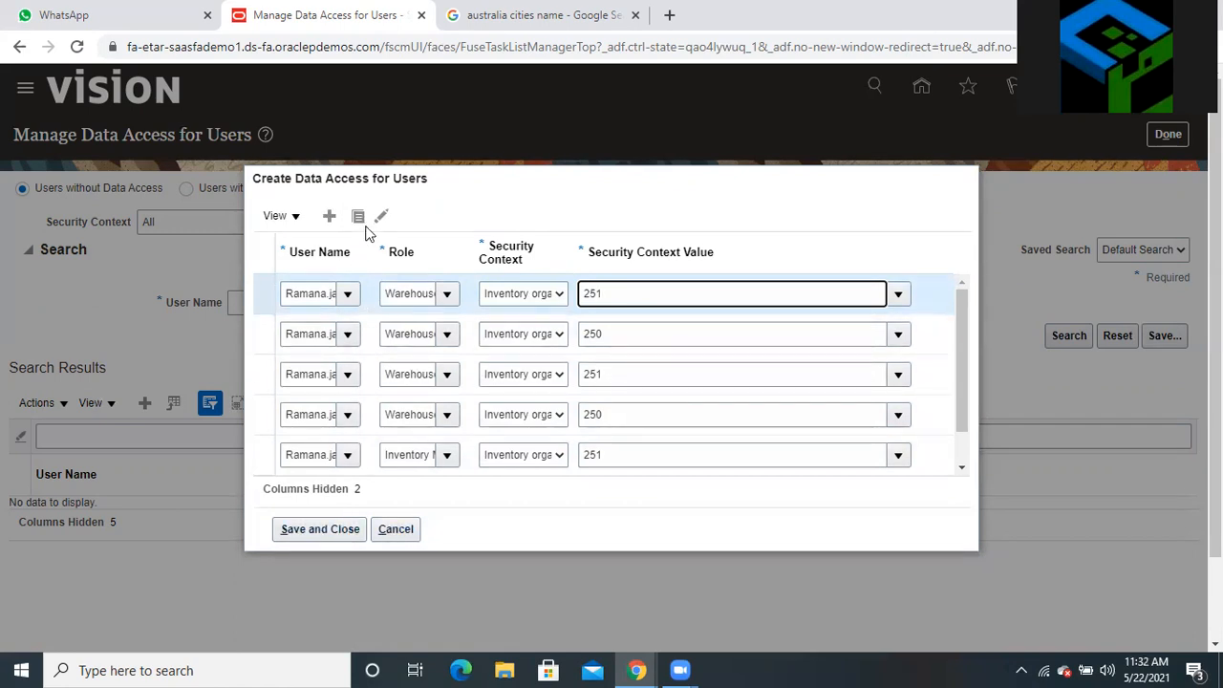
left_click(331, 531)
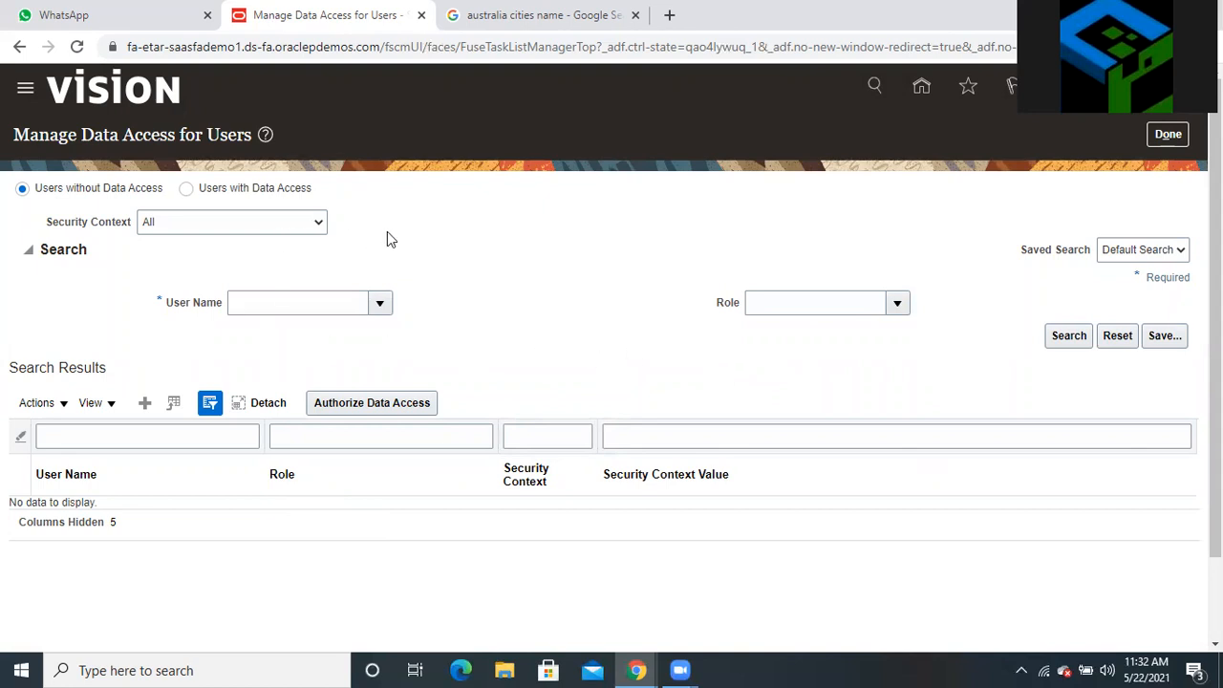
Leave the data access task and open Manage Item Classes via a 'manage item' task search
left_click(1161, 137)
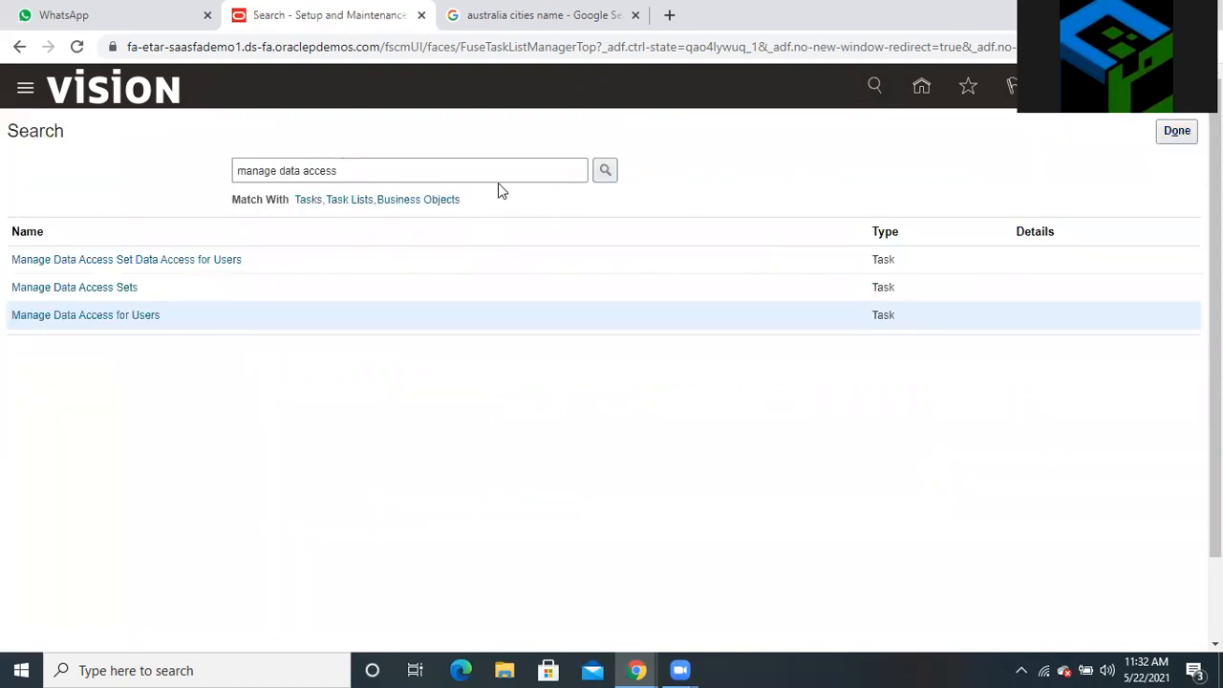
triple_click(497, 178)
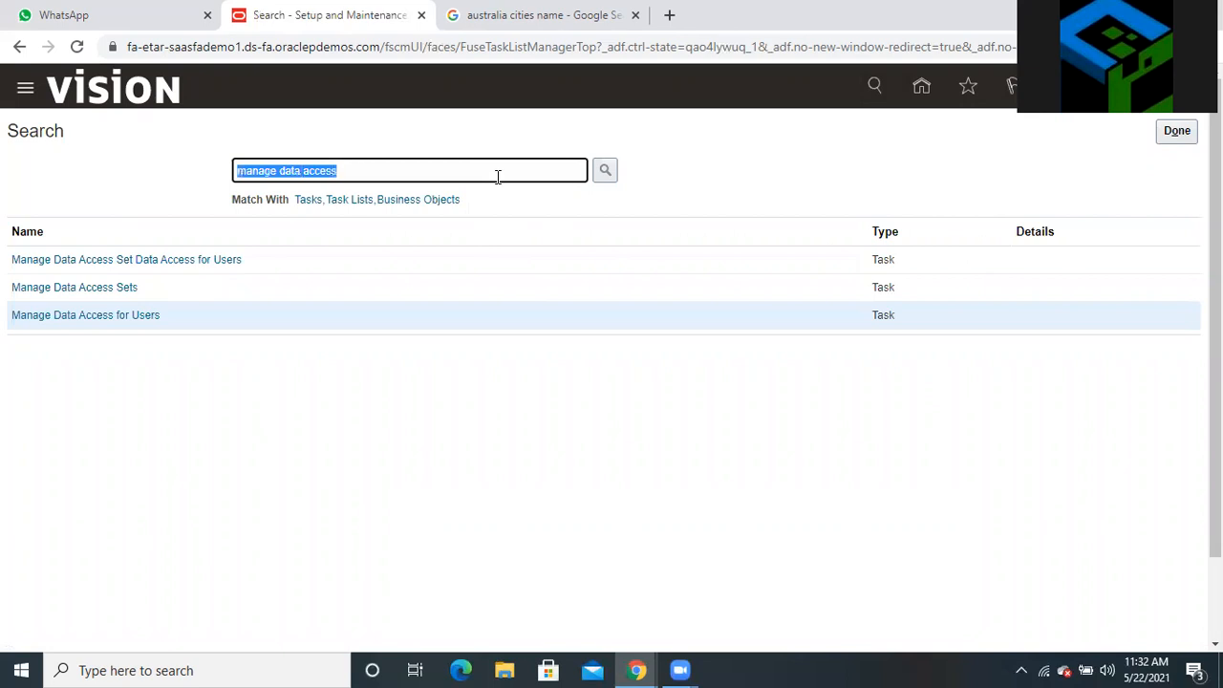
type("mana")
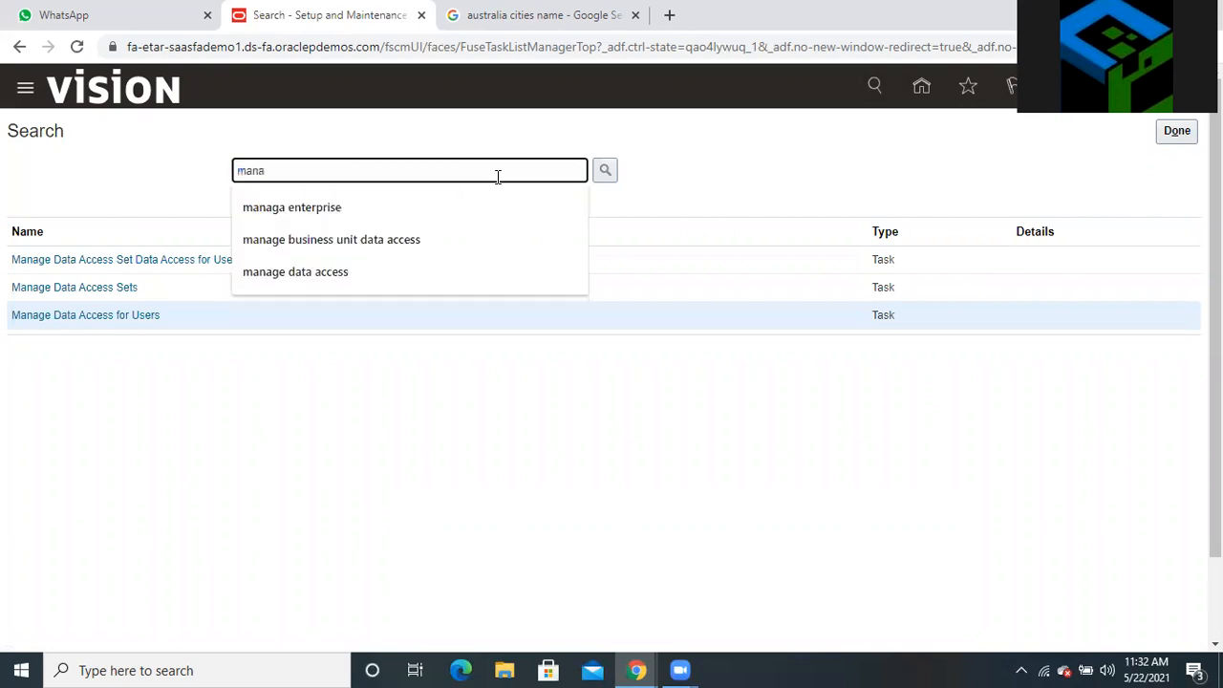
type("ge item")
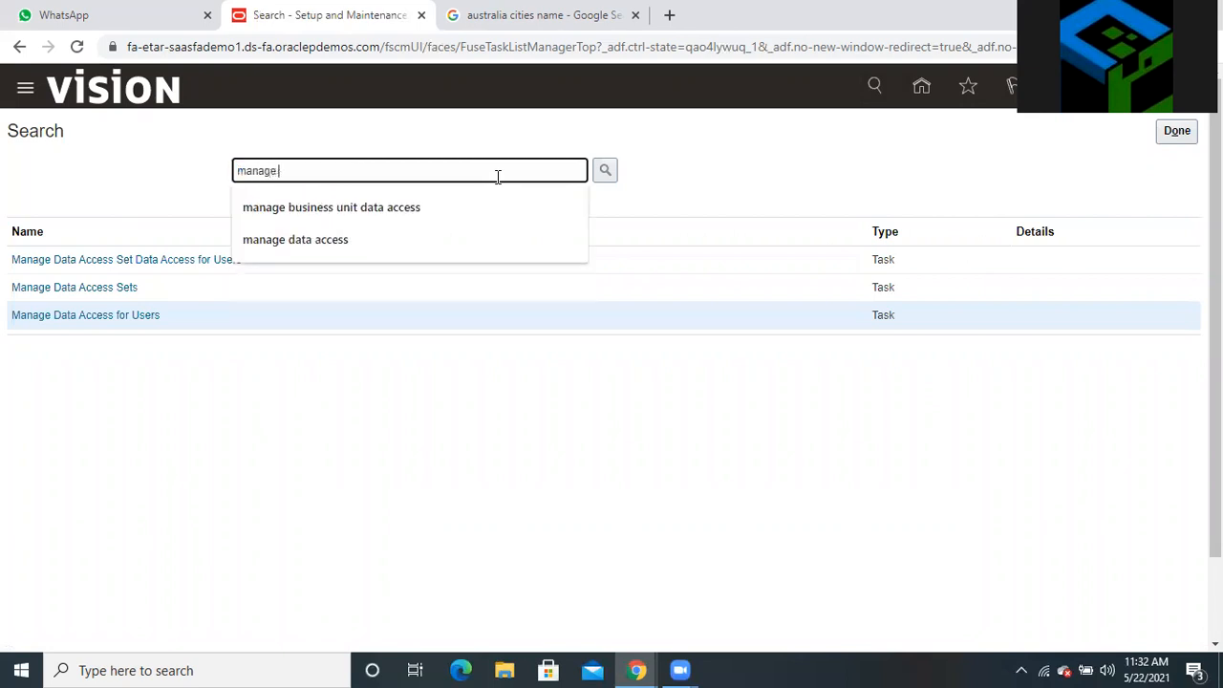
left_click(604, 173)
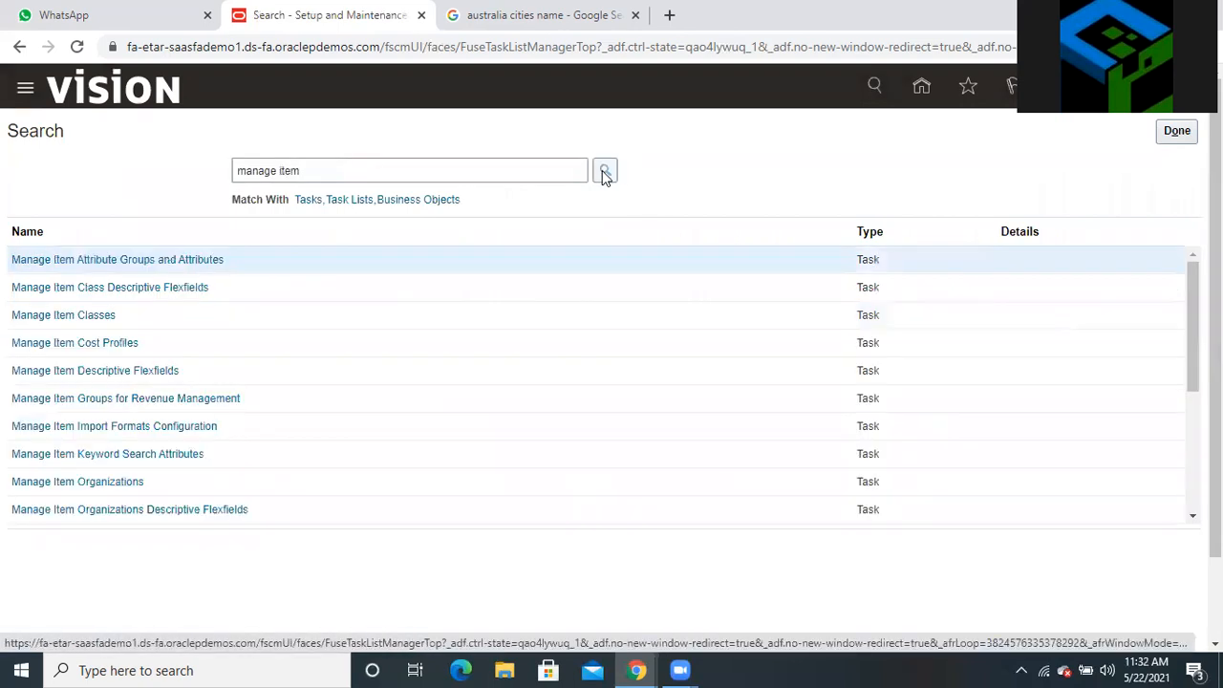
left_click(131, 316)
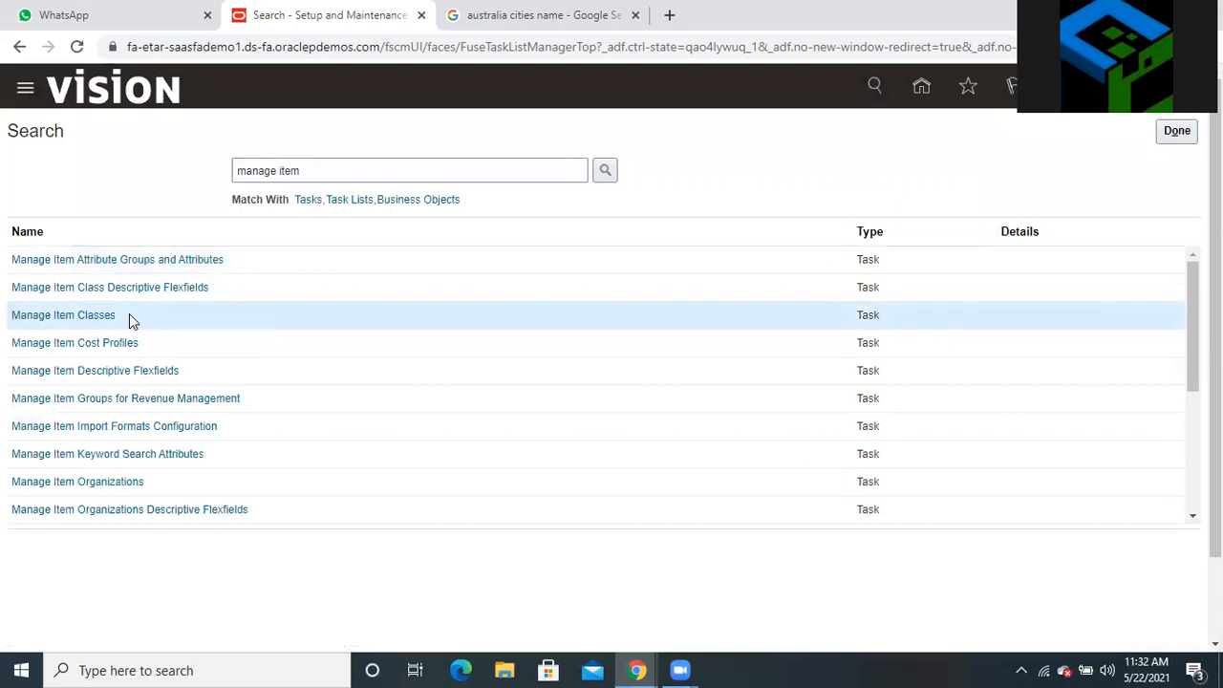
left_click(108, 316)
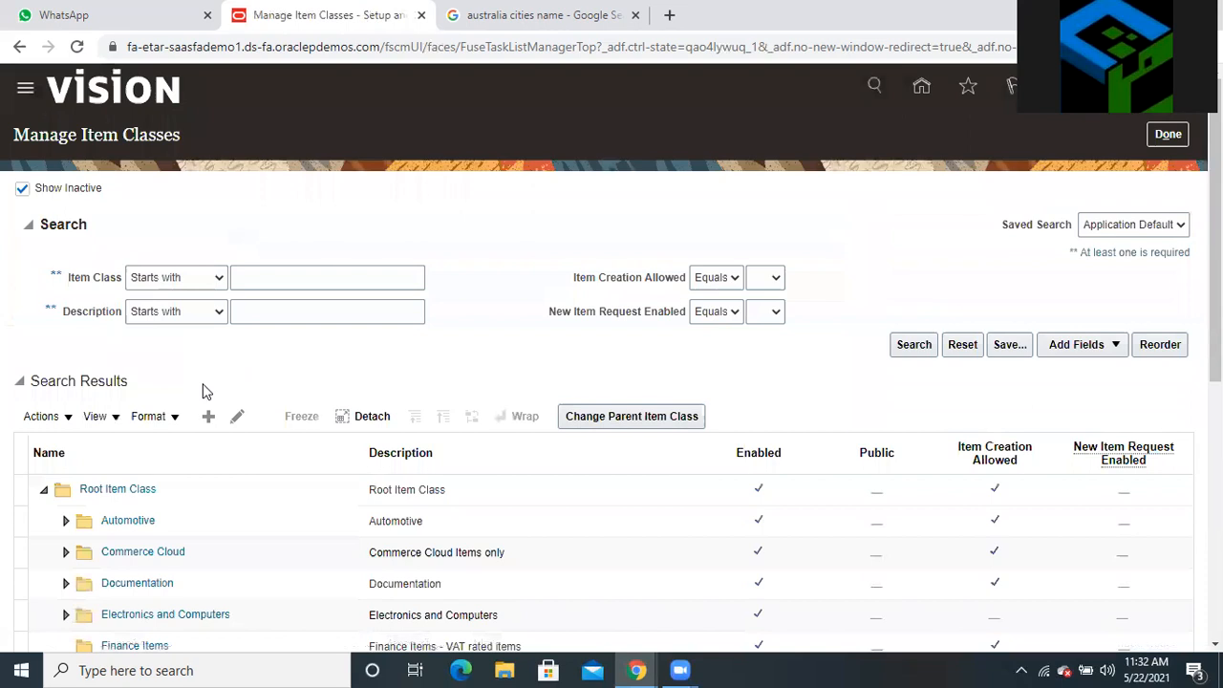
Discard a new item class form, then open the Root Item Class for editing
left_click(208, 418)
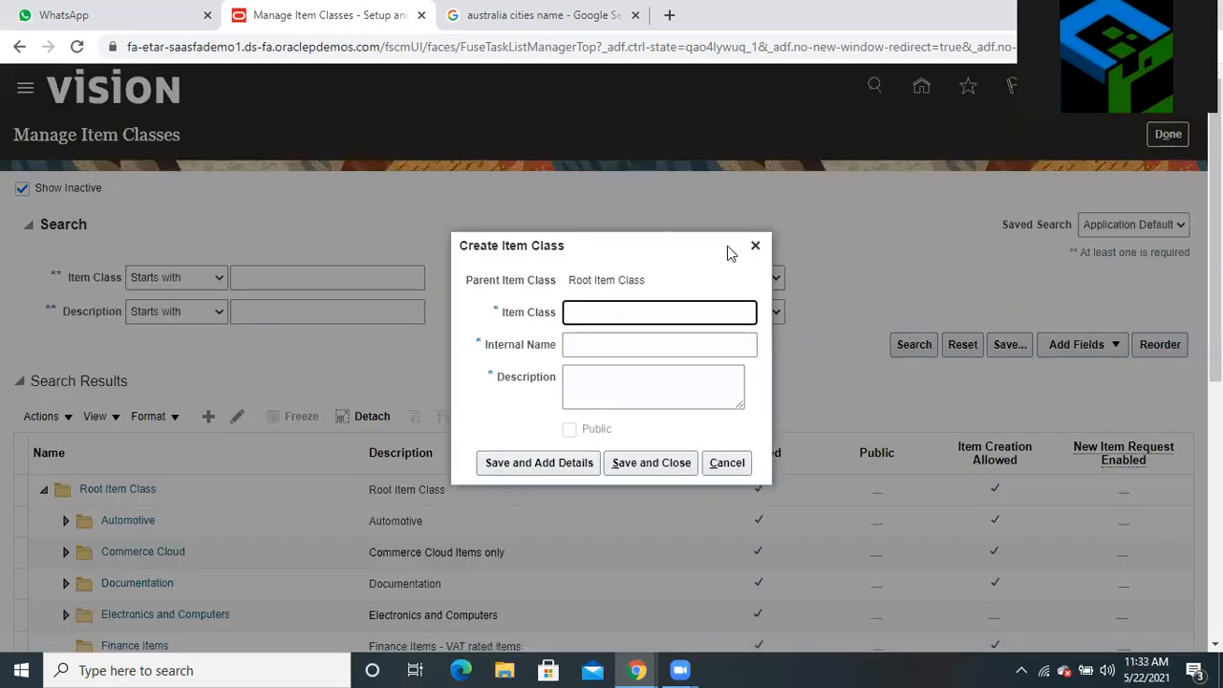
left_click(754, 245)
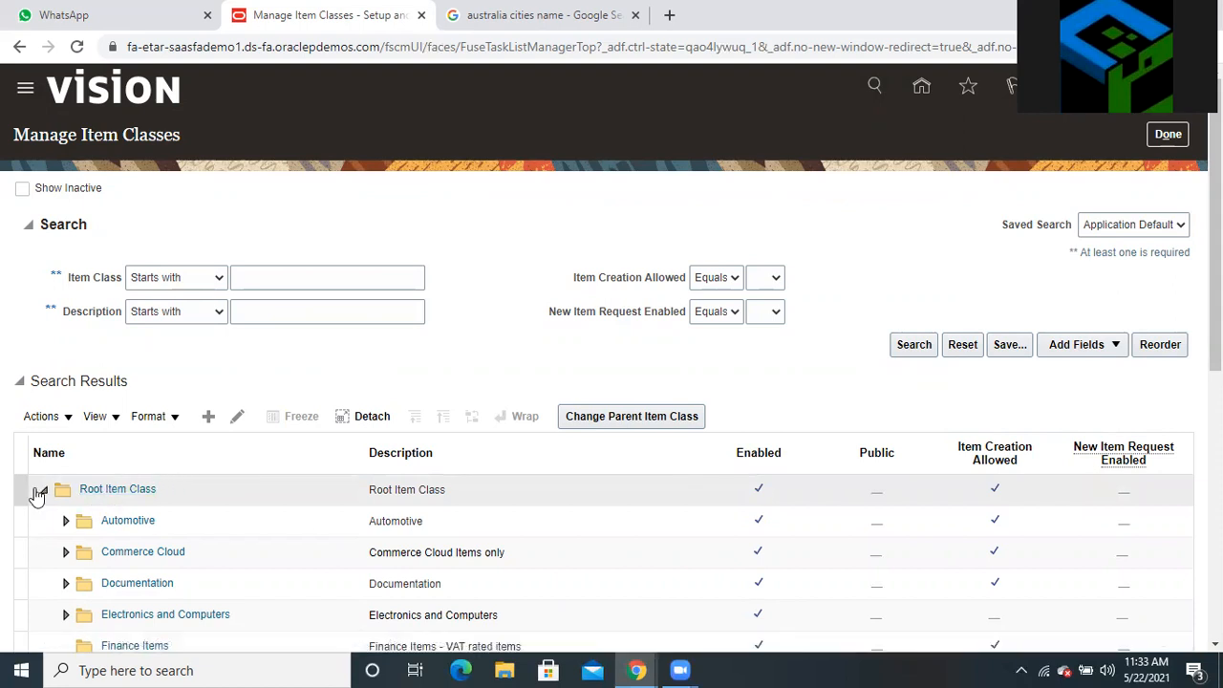
left_click(19, 488)
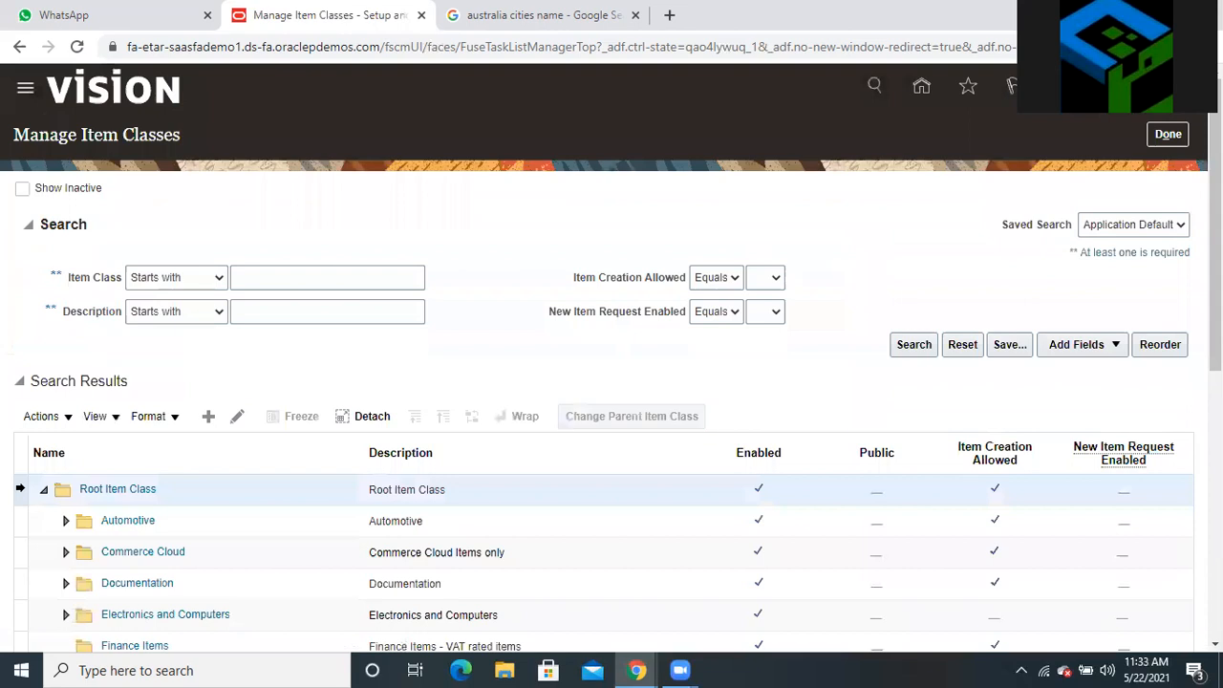
left_click(238, 417)
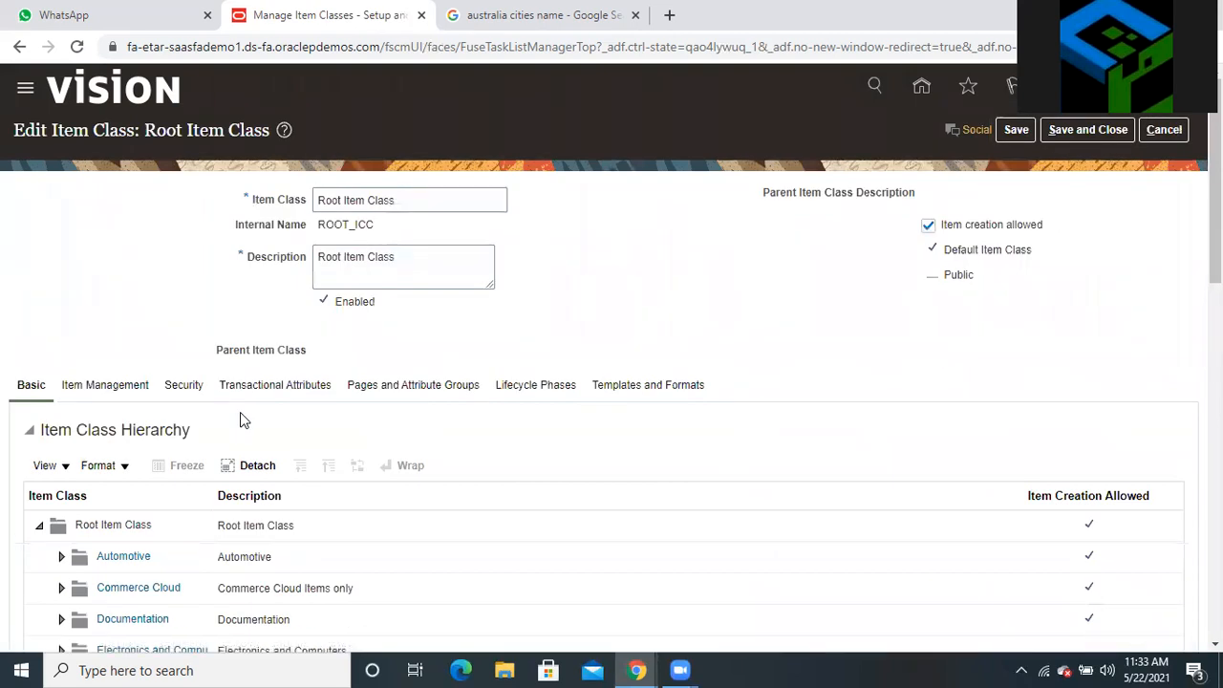
On the Security tab, add a row with principal type Group after briefly choosing Person
left_click(188, 385)
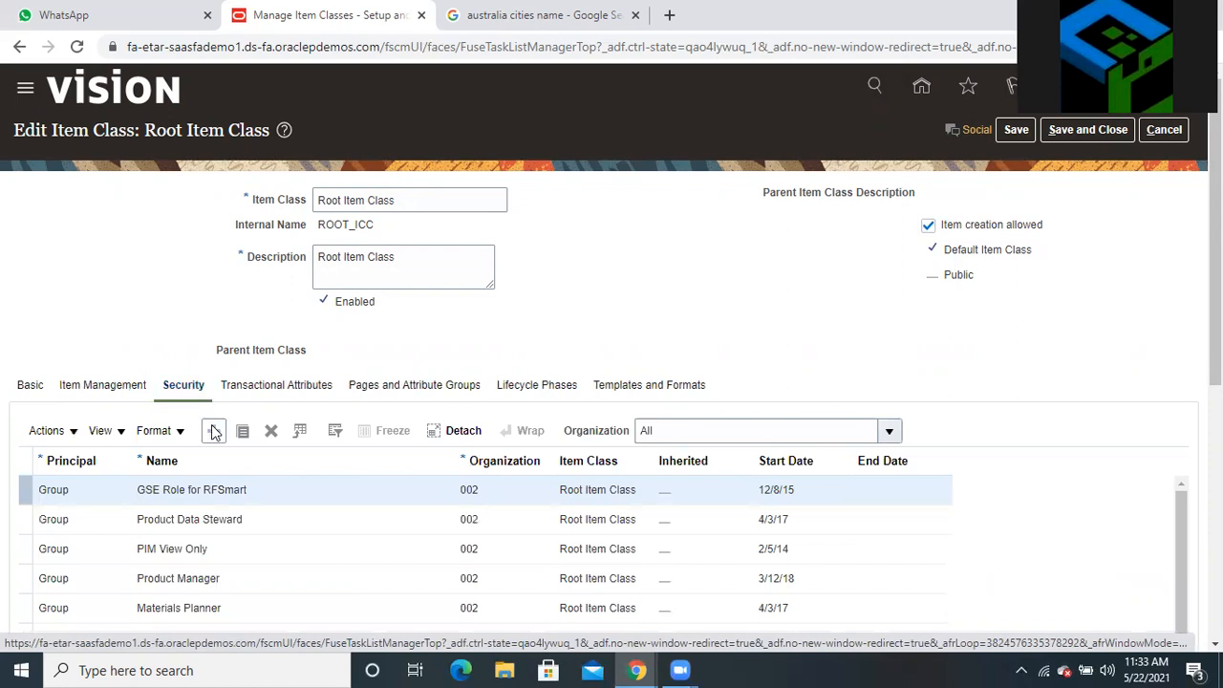
left_click(214, 432)
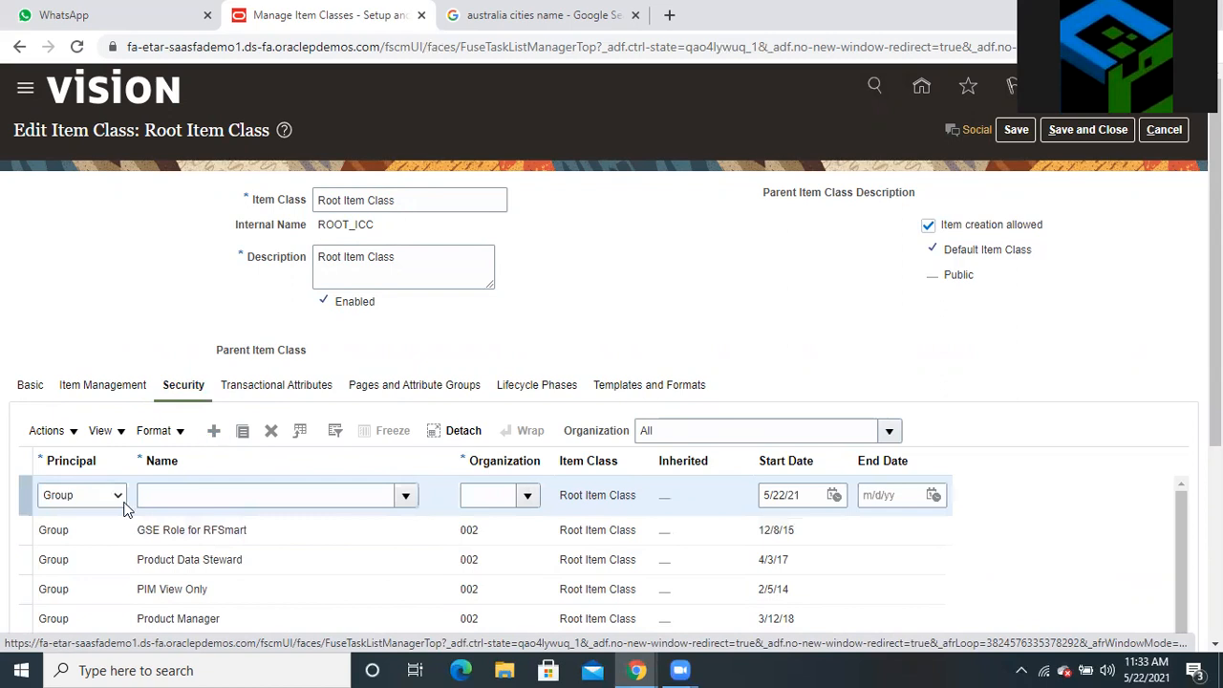
left_click(92, 504)
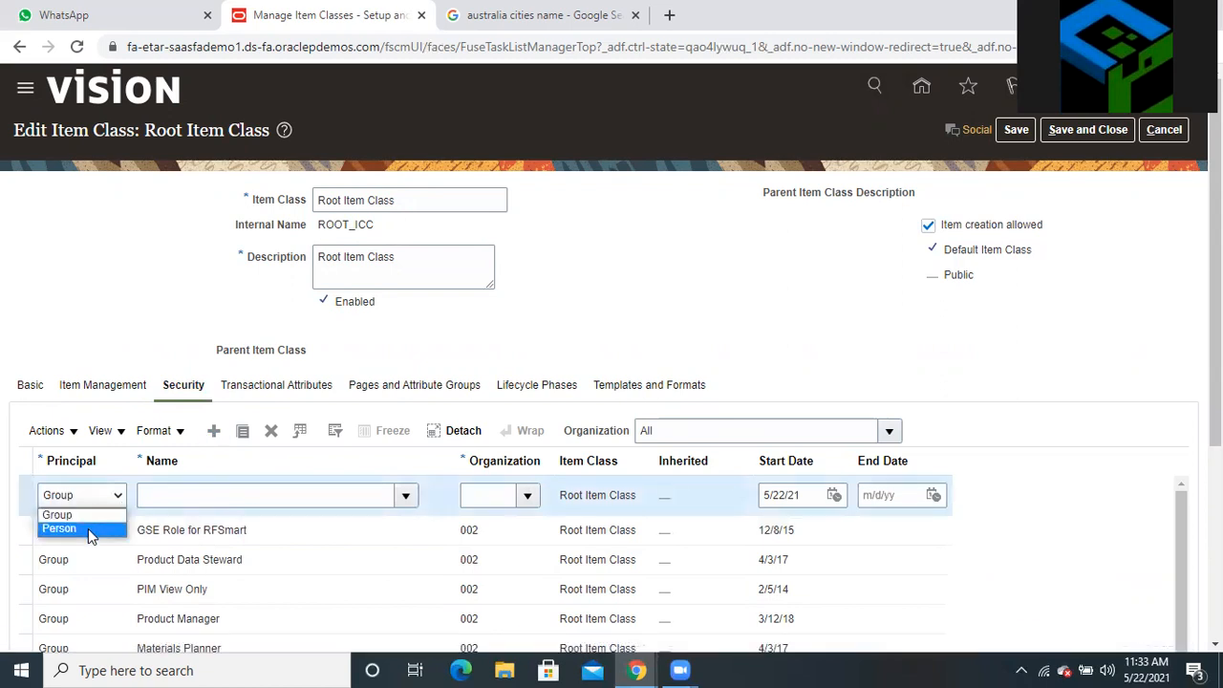
left_click(88, 529)
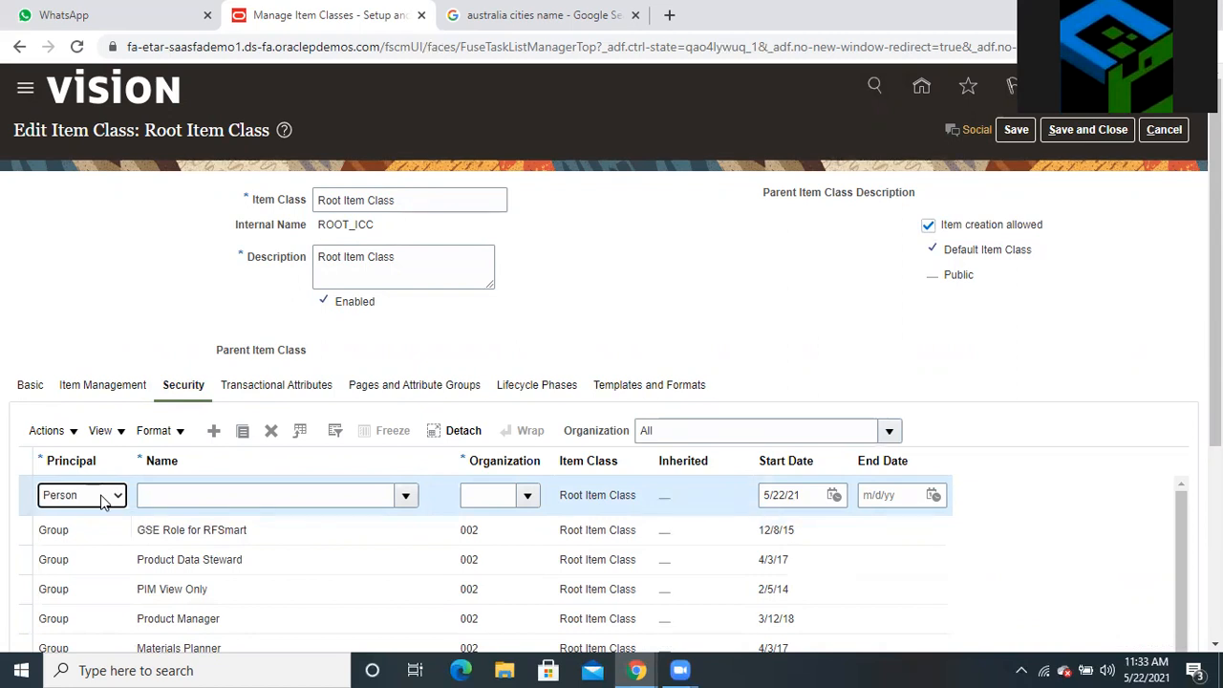
left_click(103, 497)
left_click(95, 517)
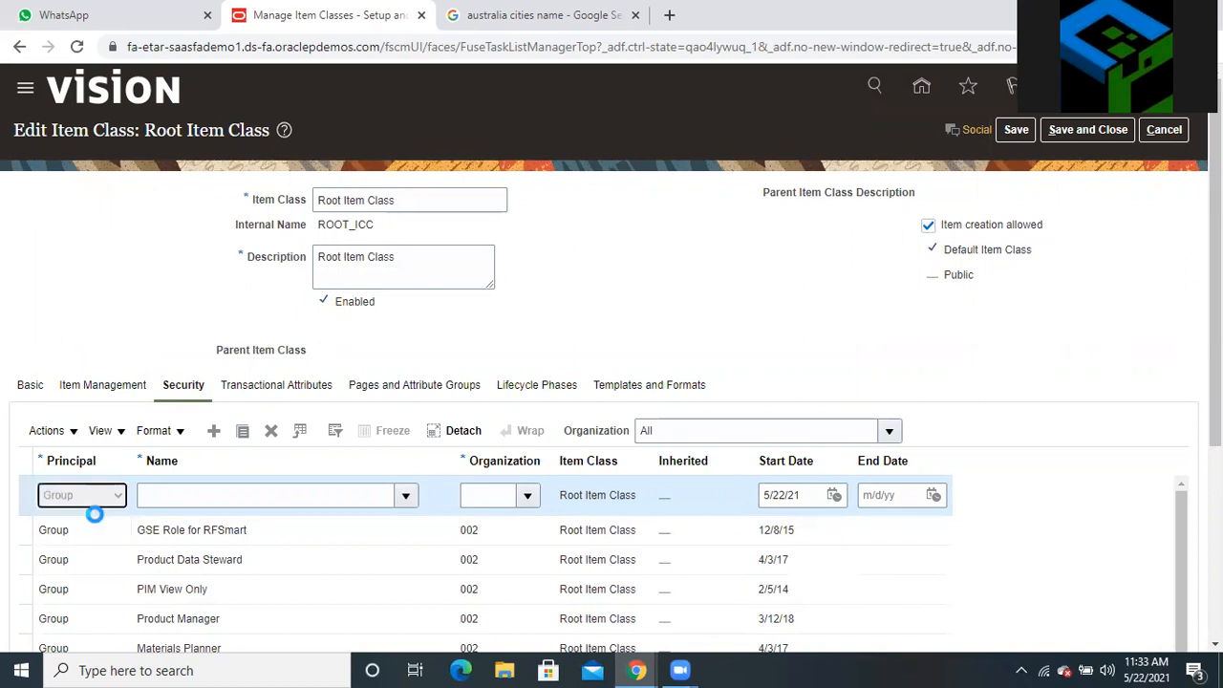
Enter 'product manager' as the Group name and open the full role search
left_click(218, 496)
type("product")
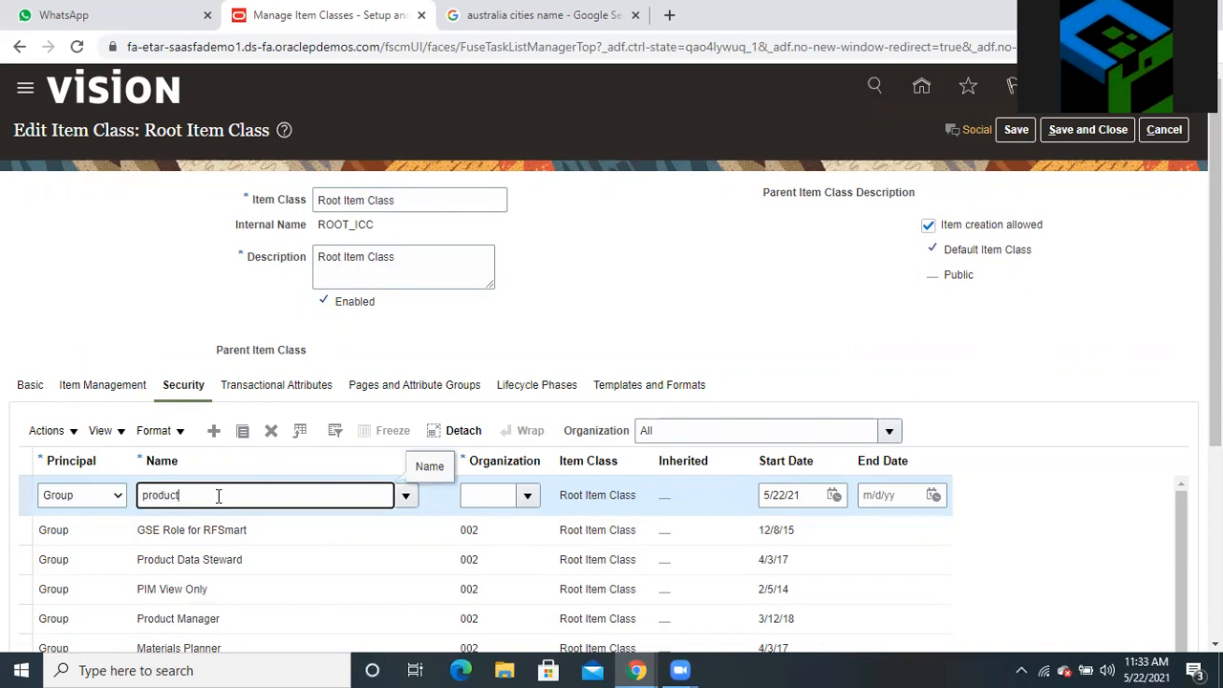
type(" manager")
left_click(476, 493)
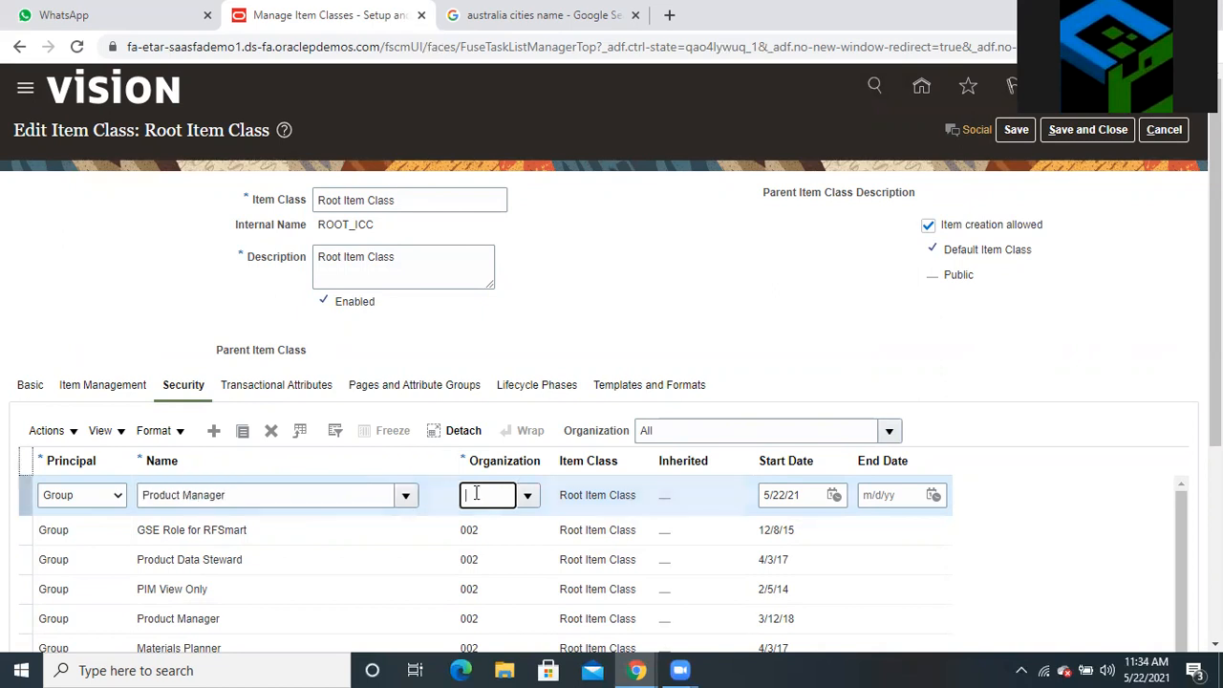
left_click(403, 496)
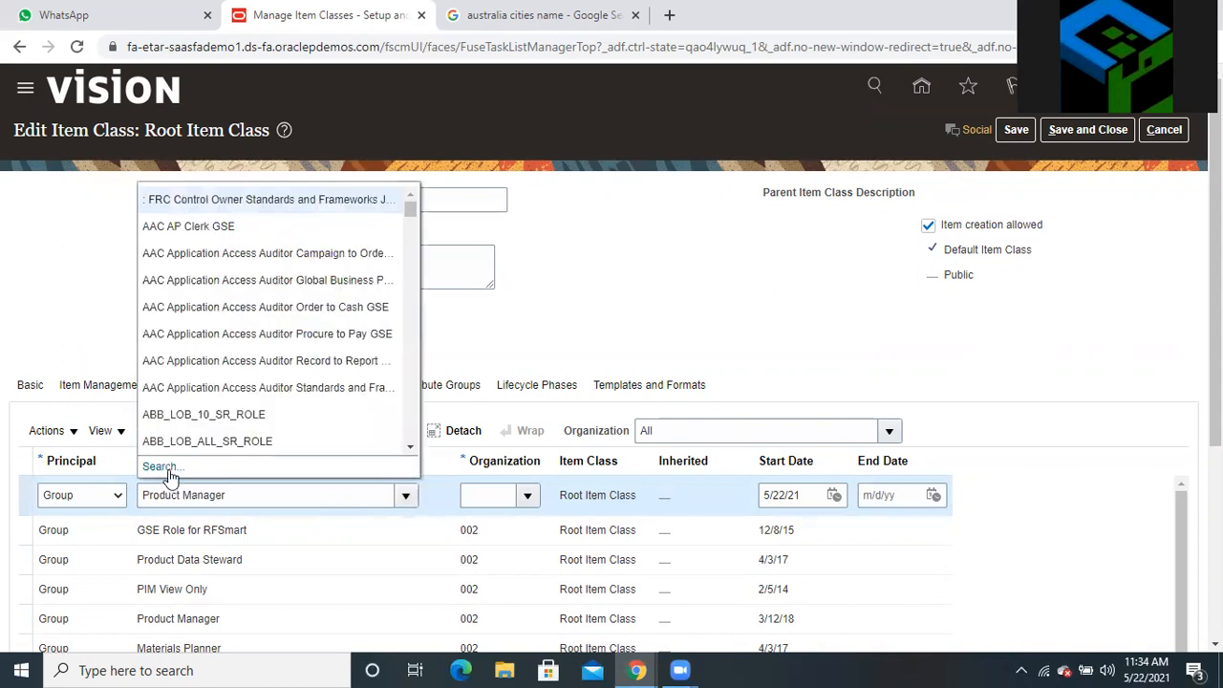
left_click(160, 467)
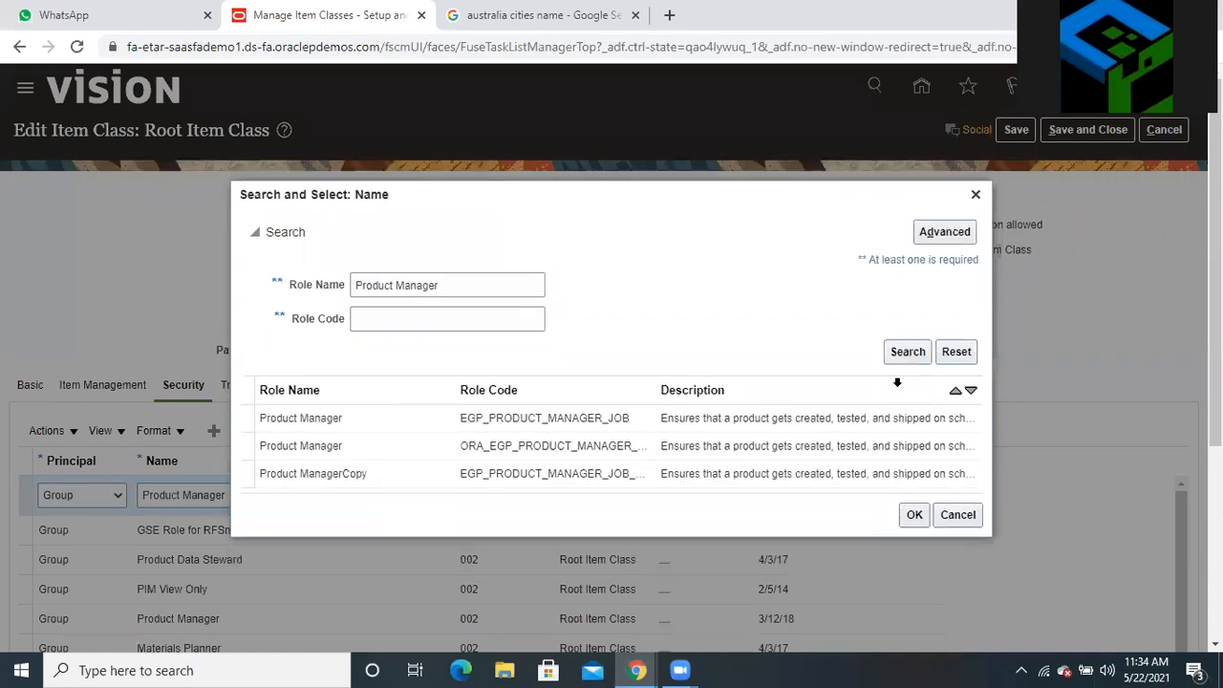
Set the new security row's Name to the second Product Manager role, then select the page address
left_click(373, 427)
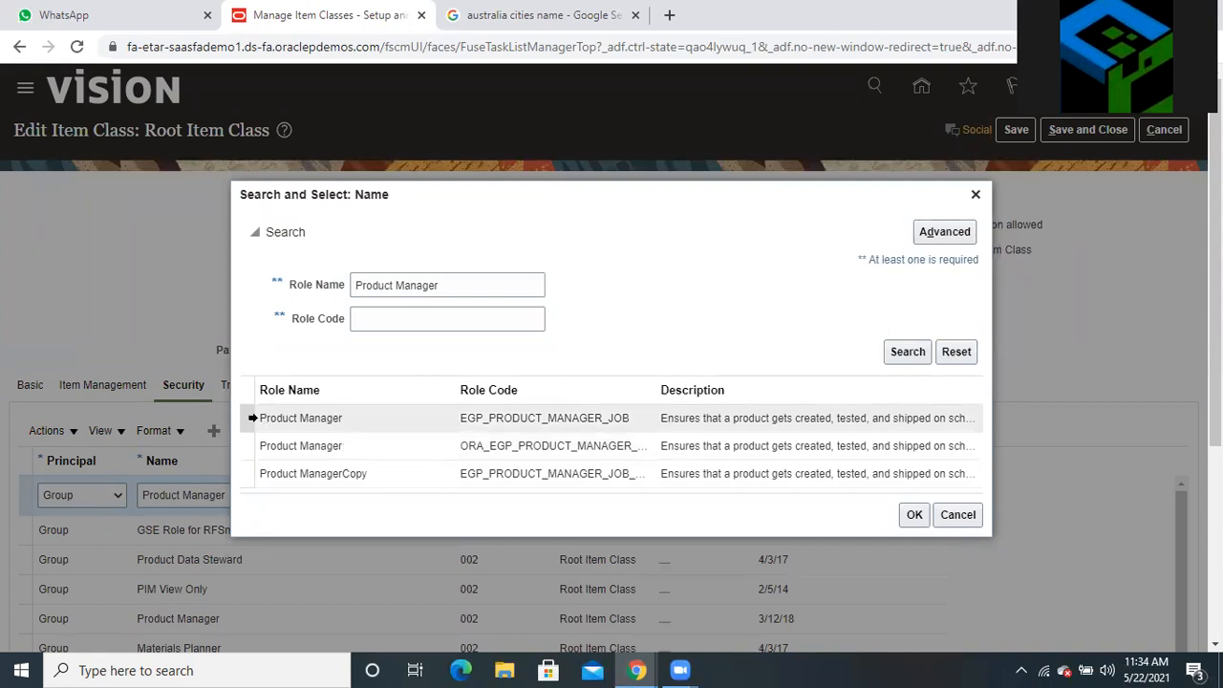
left_click(245, 440)
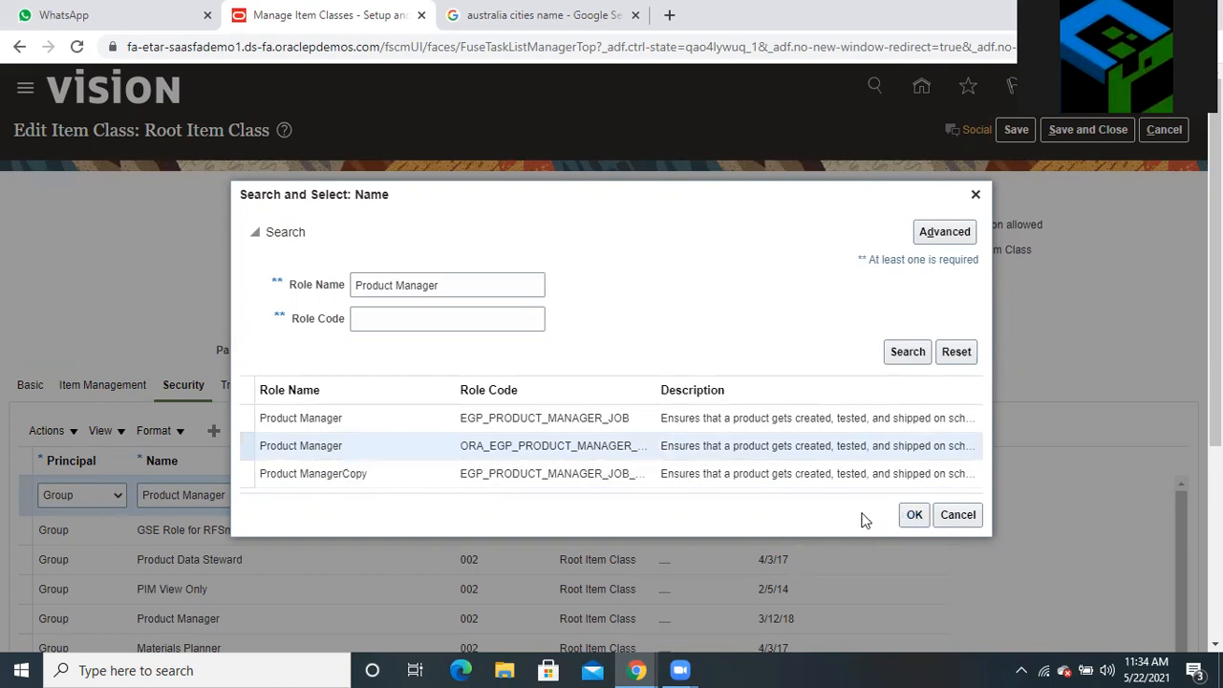
left_click(913, 516)
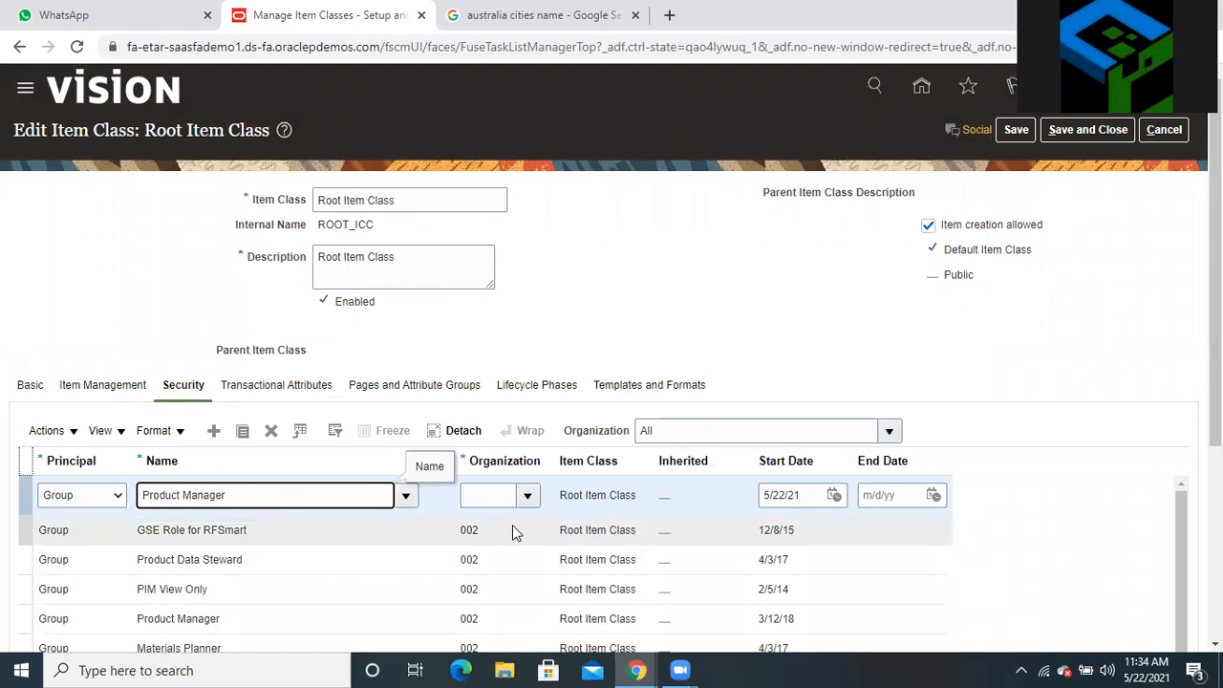
left_click(460, 46)
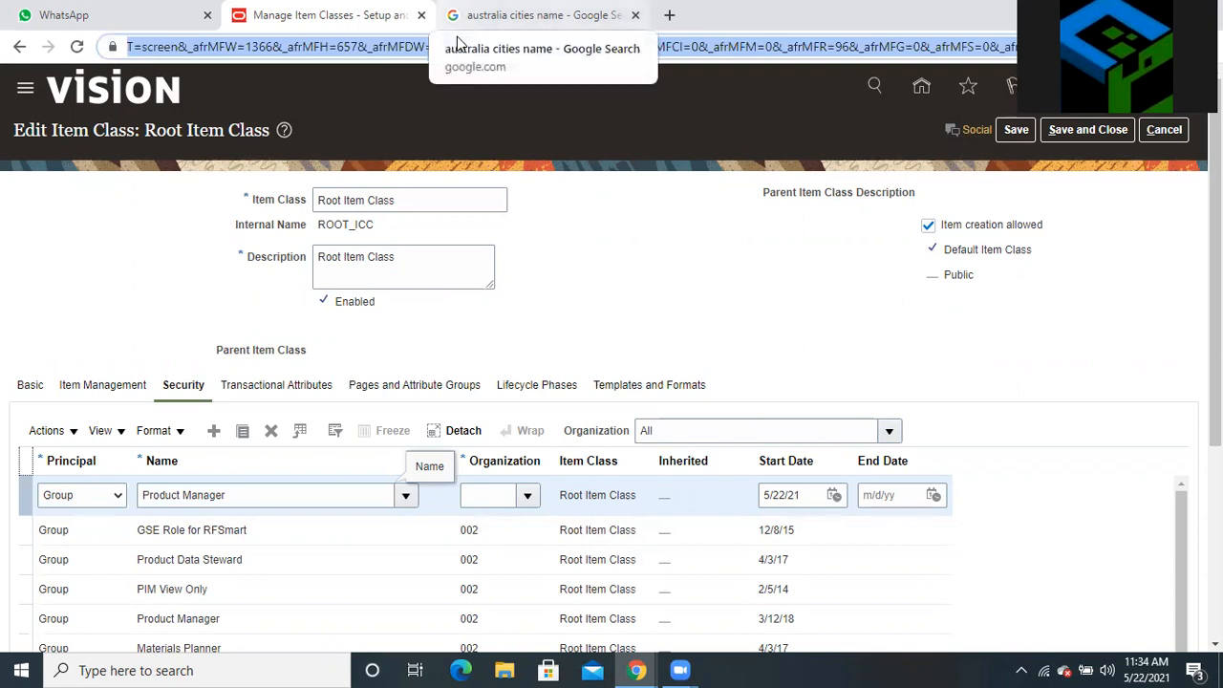
Load the copied Oracle Edit Item Class URL in the Google search tab
left_click(456, 44)
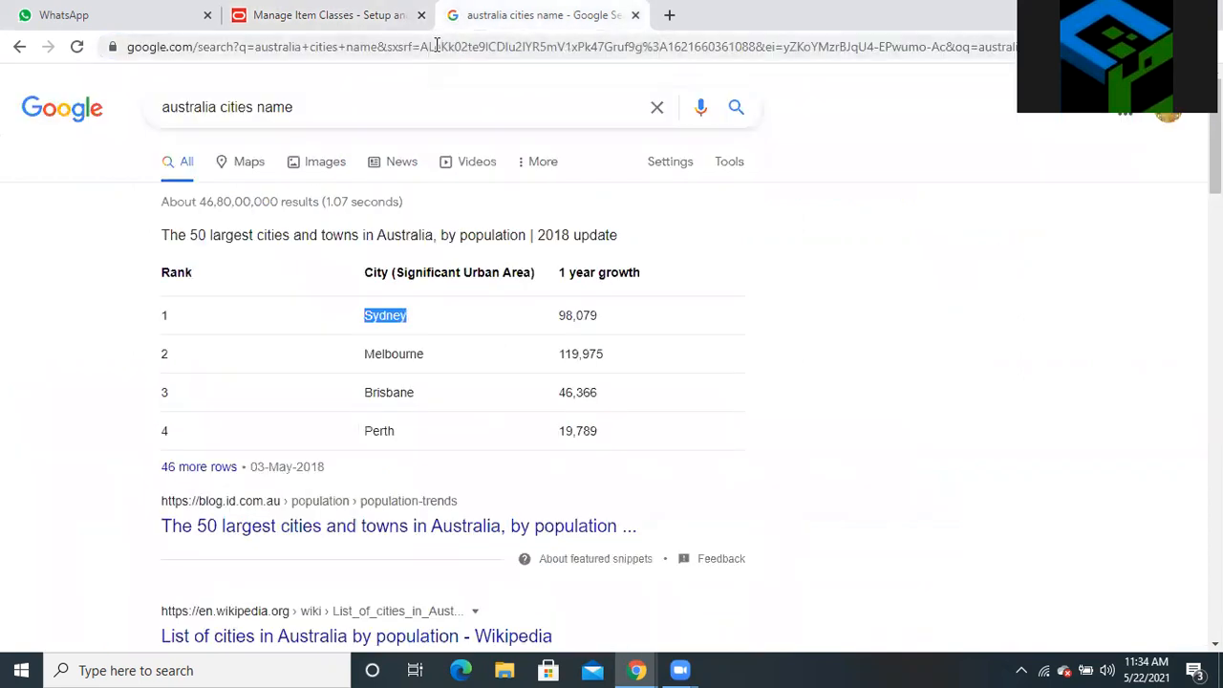
left_click(434, 48)
key("ctrl+v")
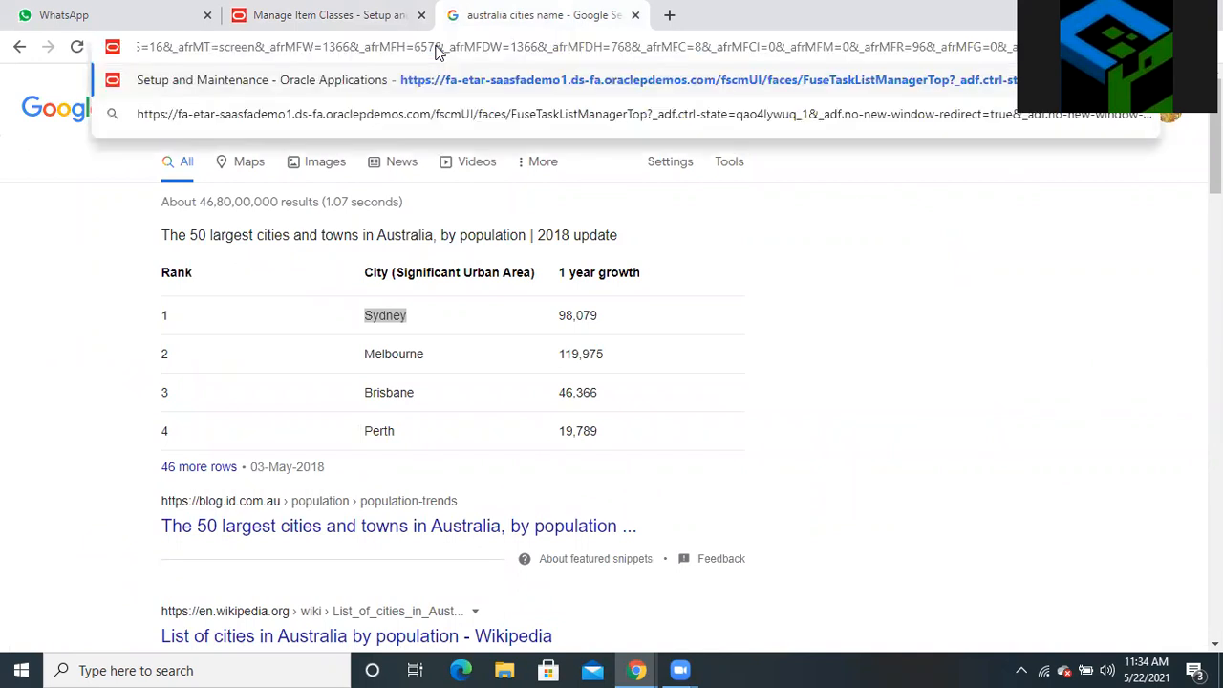
key("Return")
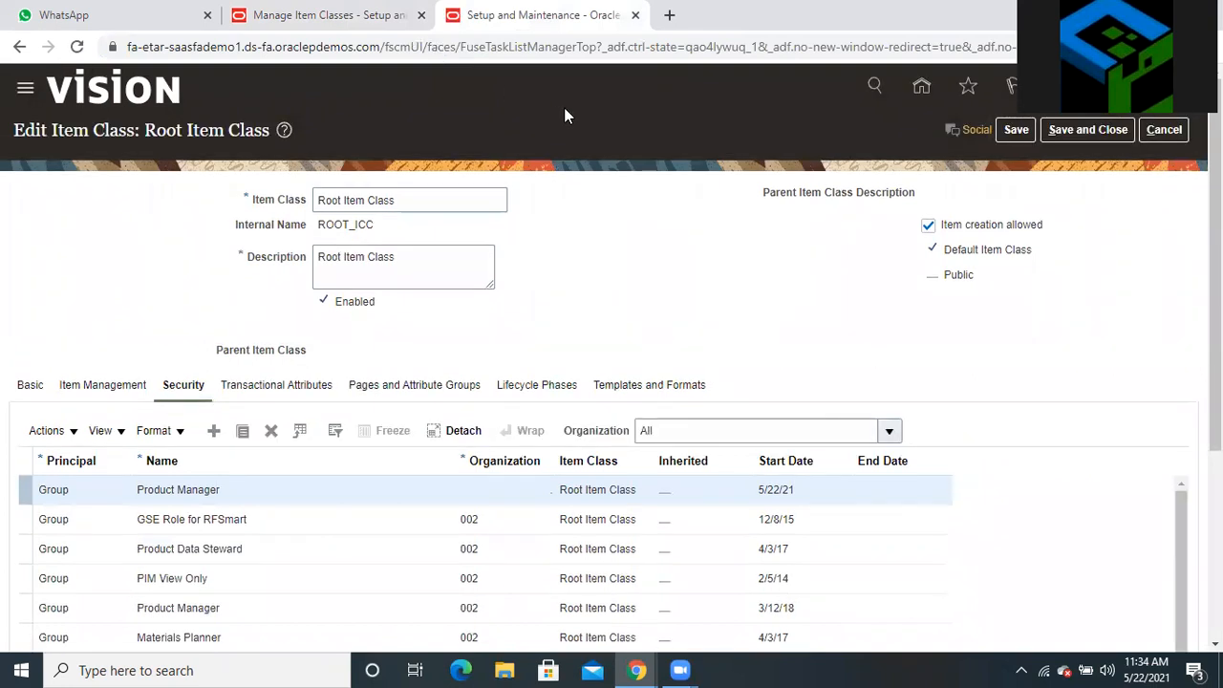
Go from the Oracle home page to Setup and Maintenance
left_click(920, 87)
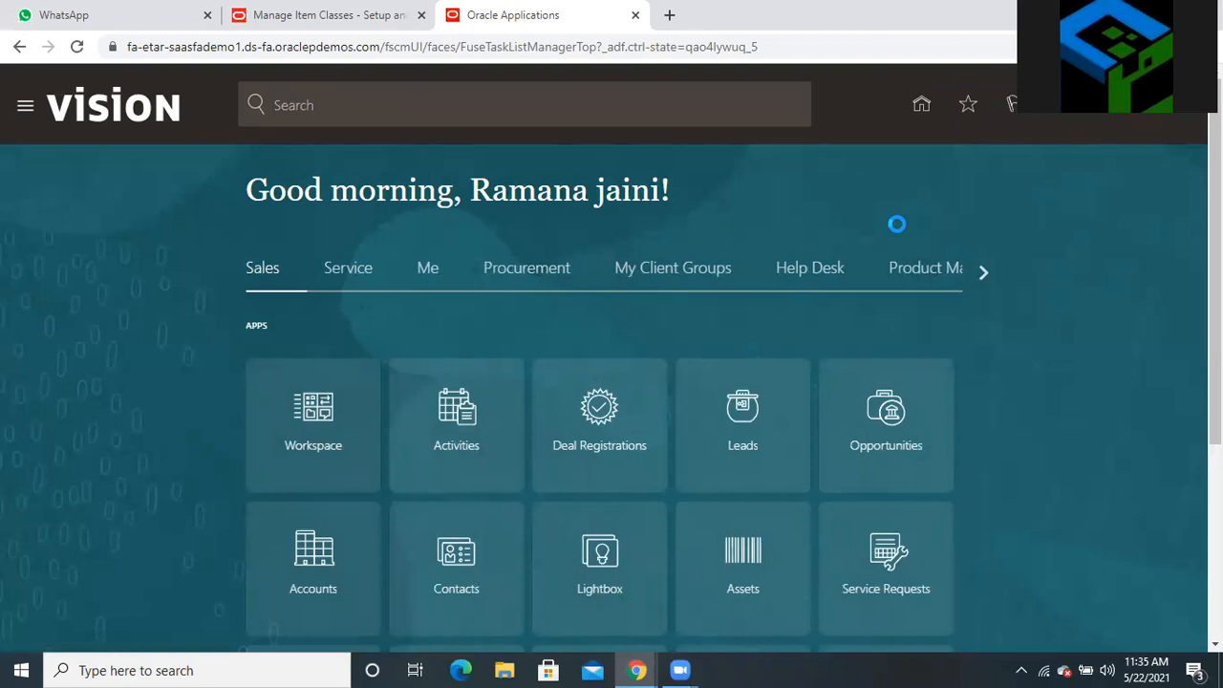
left_click(1143, 121)
left_click(924, 371)
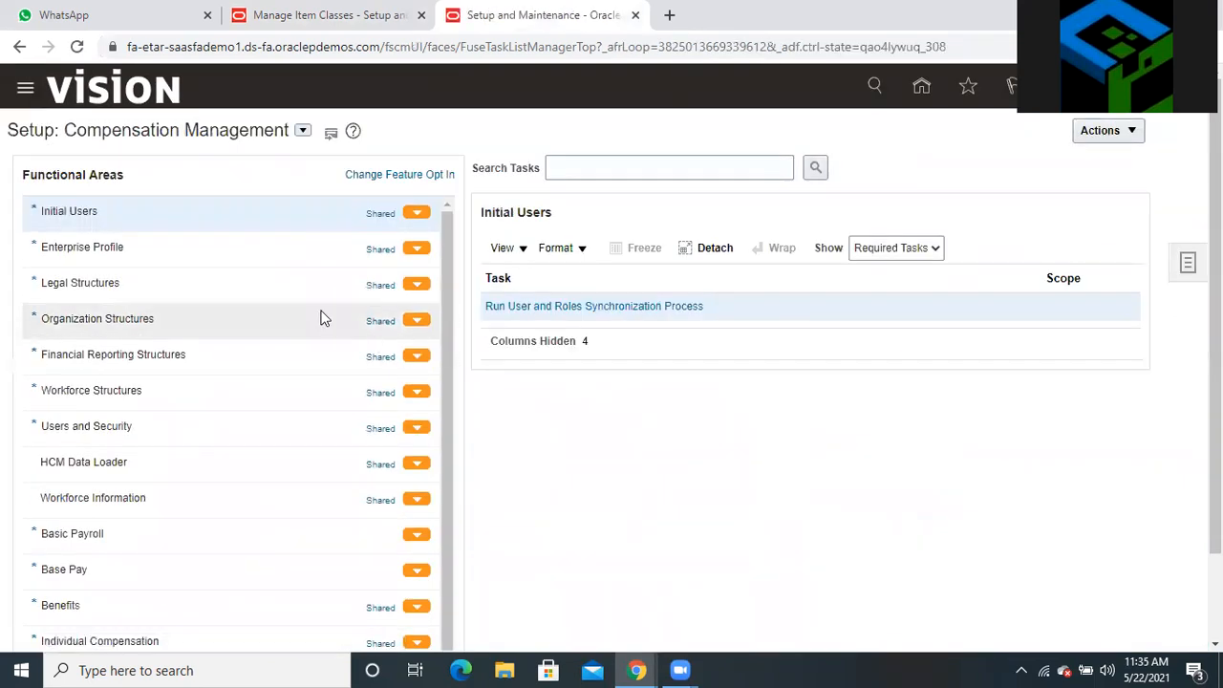
Switch the setup offering to Procurement and open the Tasks panel
left_click(300, 133)
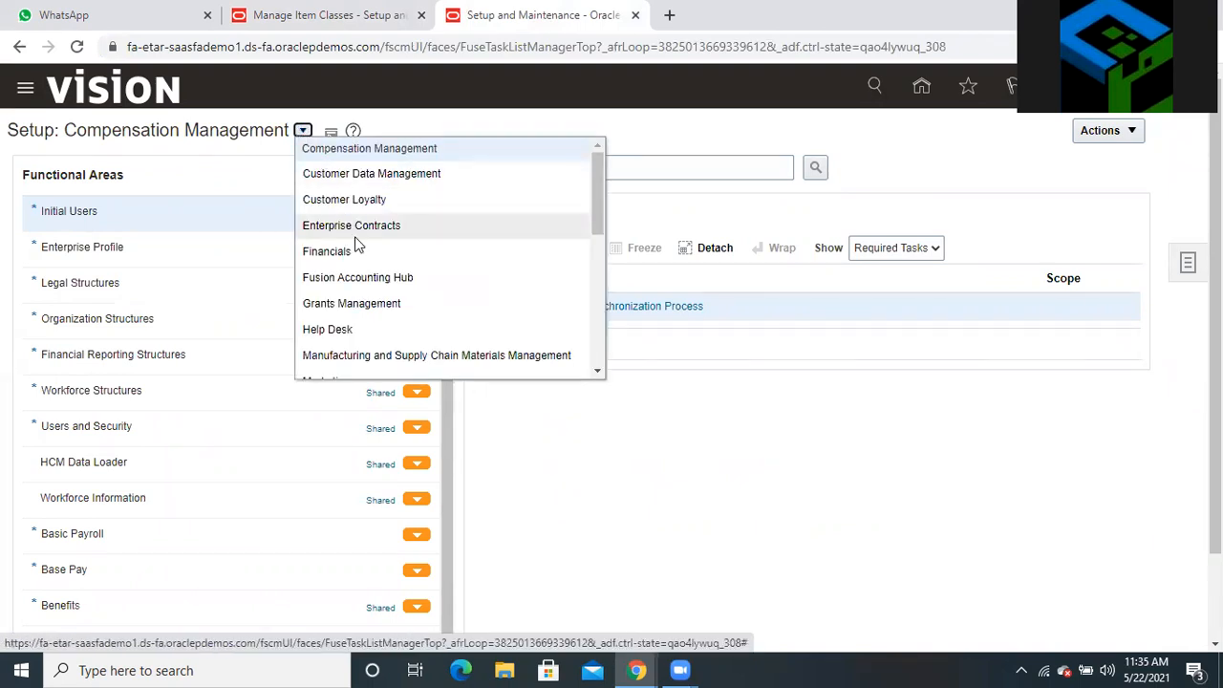
scroll(355, 246, "down", 4)
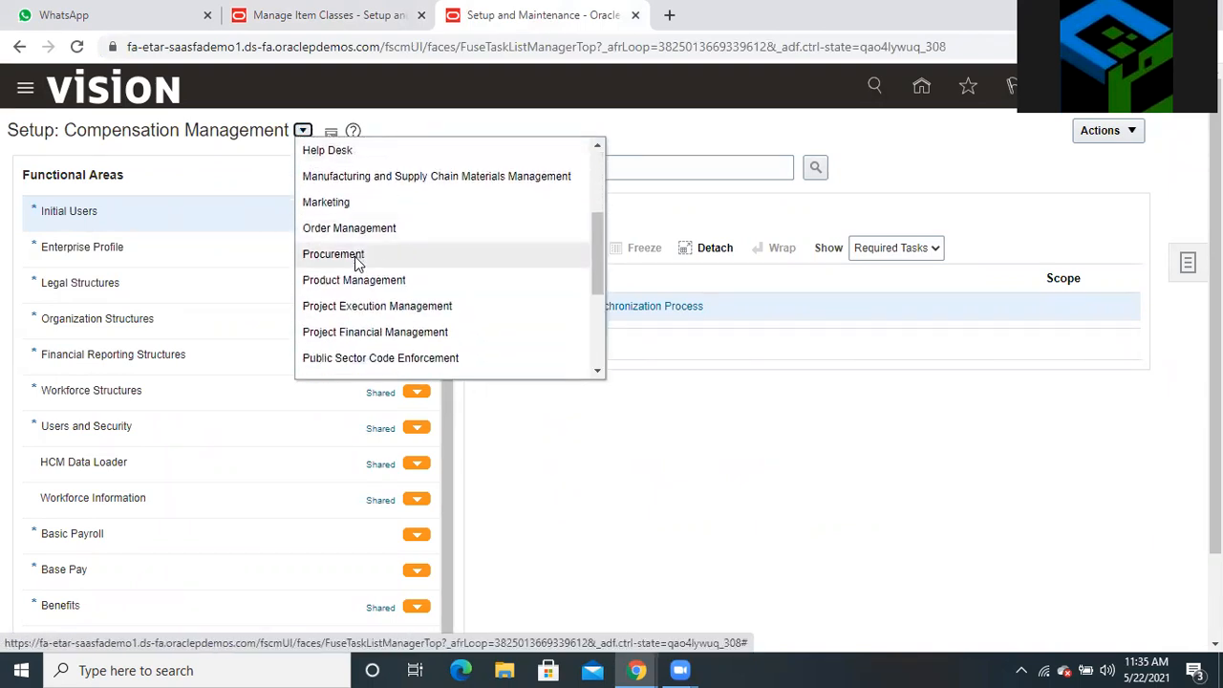
left_click(355, 256)
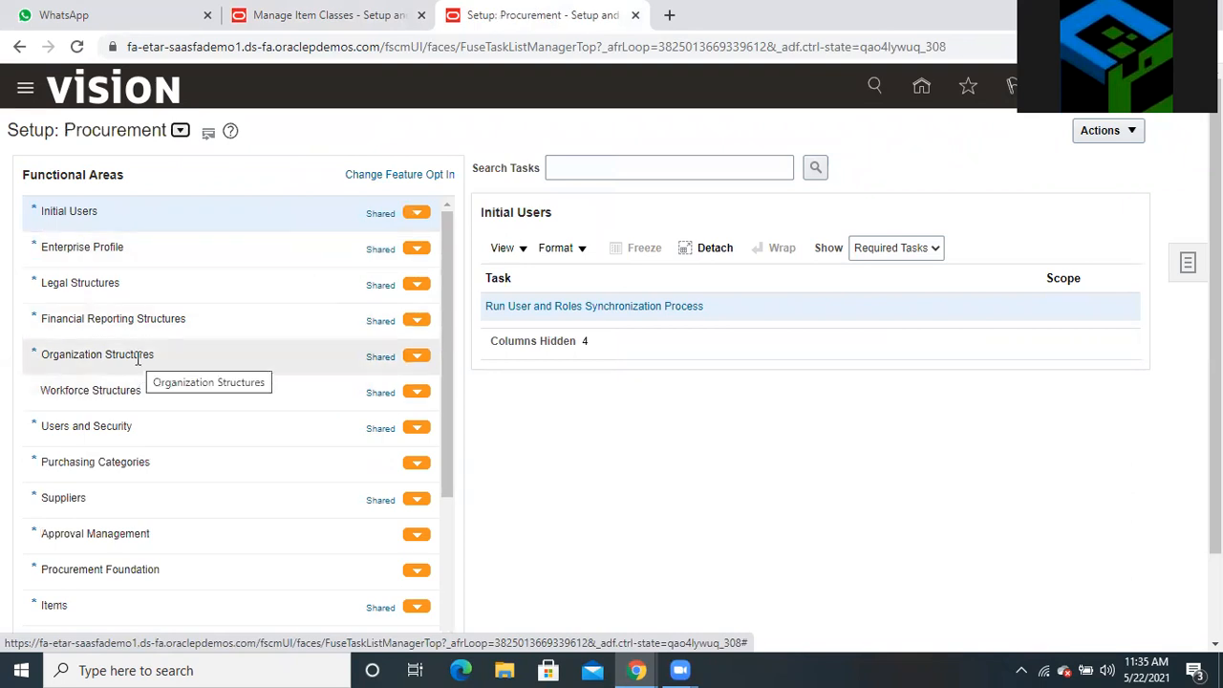
left_click(1187, 265)
Search setup tasks for 'manage inventory' and open Manage Inventory Organizations
left_click(1074, 322)
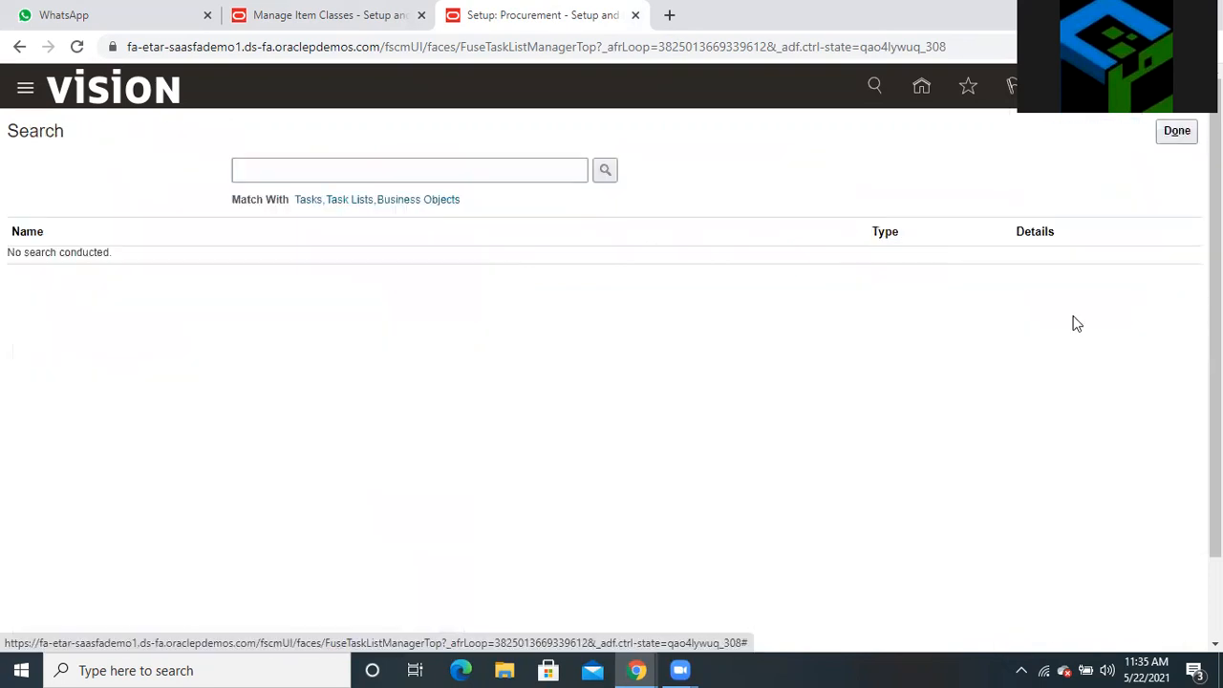
left_click(485, 172)
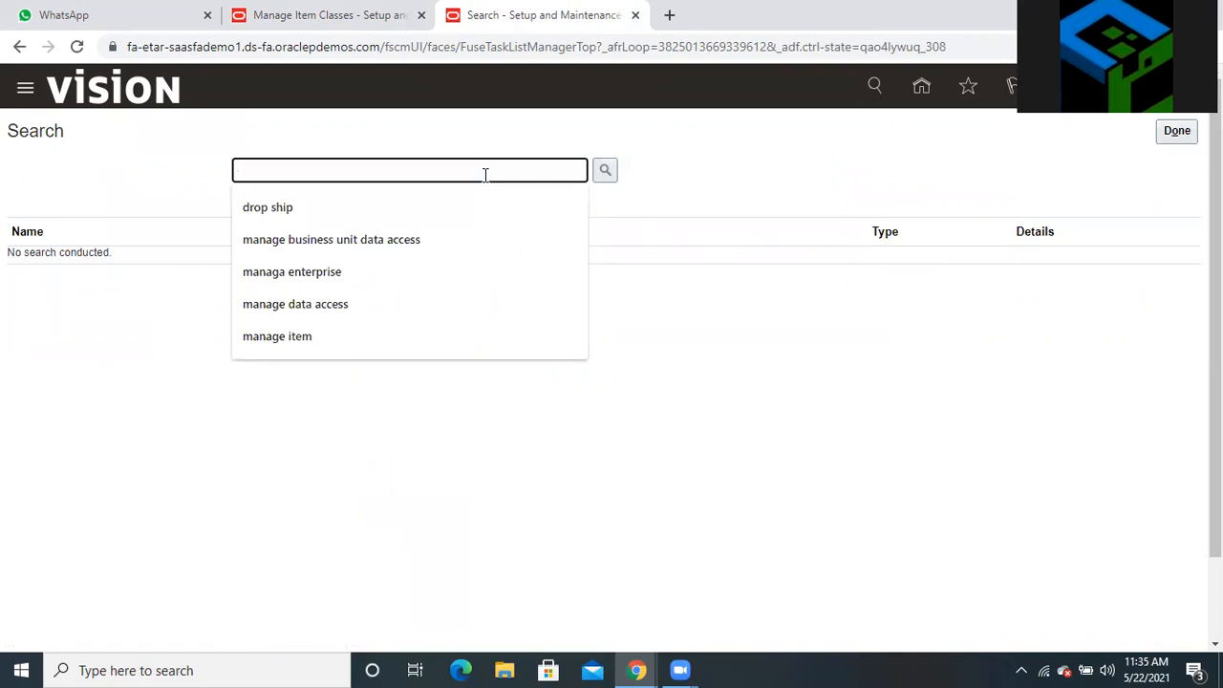
type("manage in")
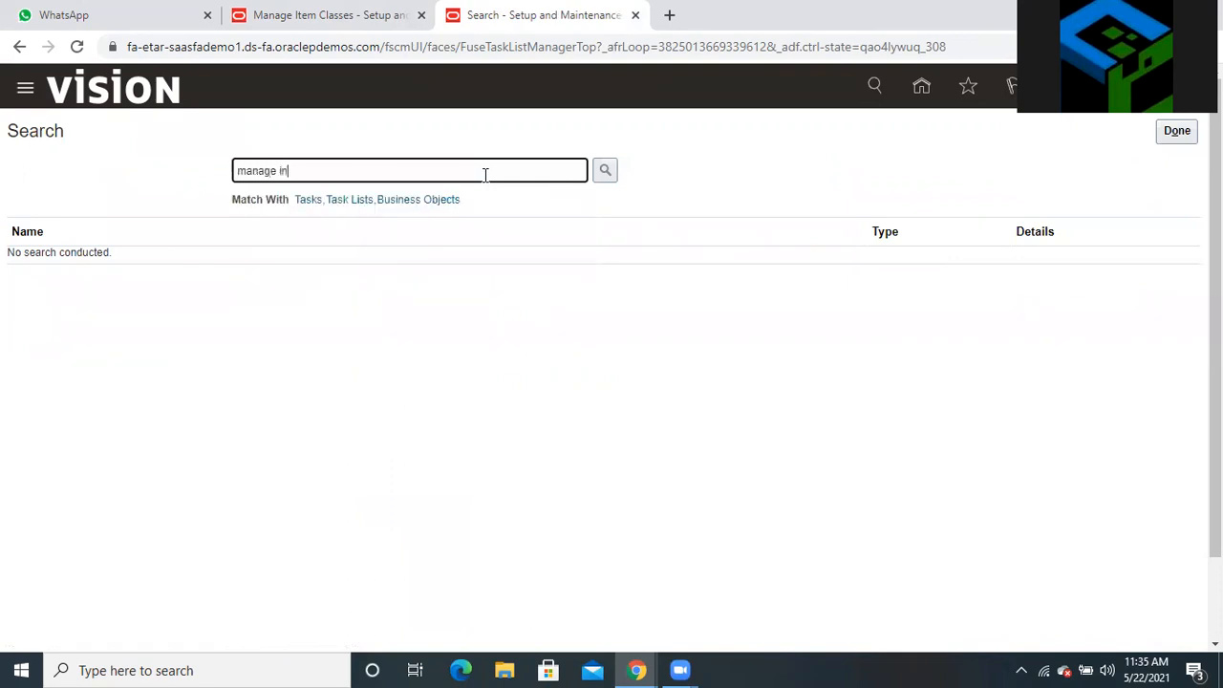
type("ventory")
left_click(604, 172)
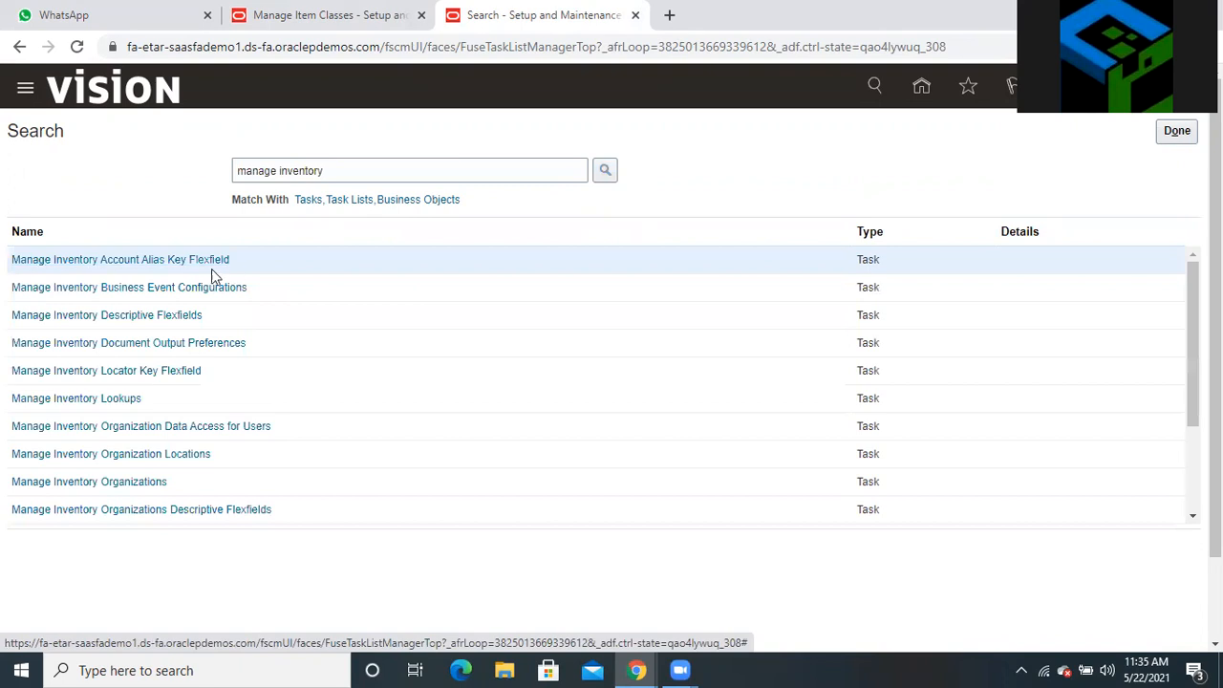
left_click(141, 480)
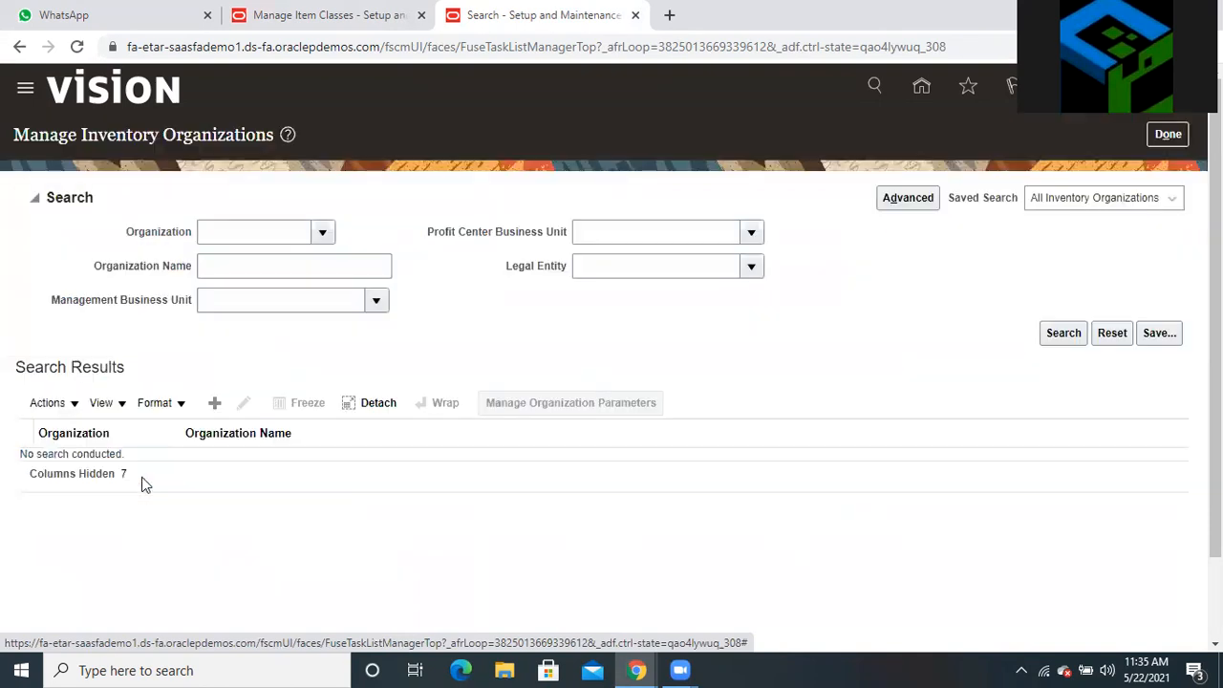
Enter 'aus' as the Management Business Unit filter and search all business units
left_click(260, 302)
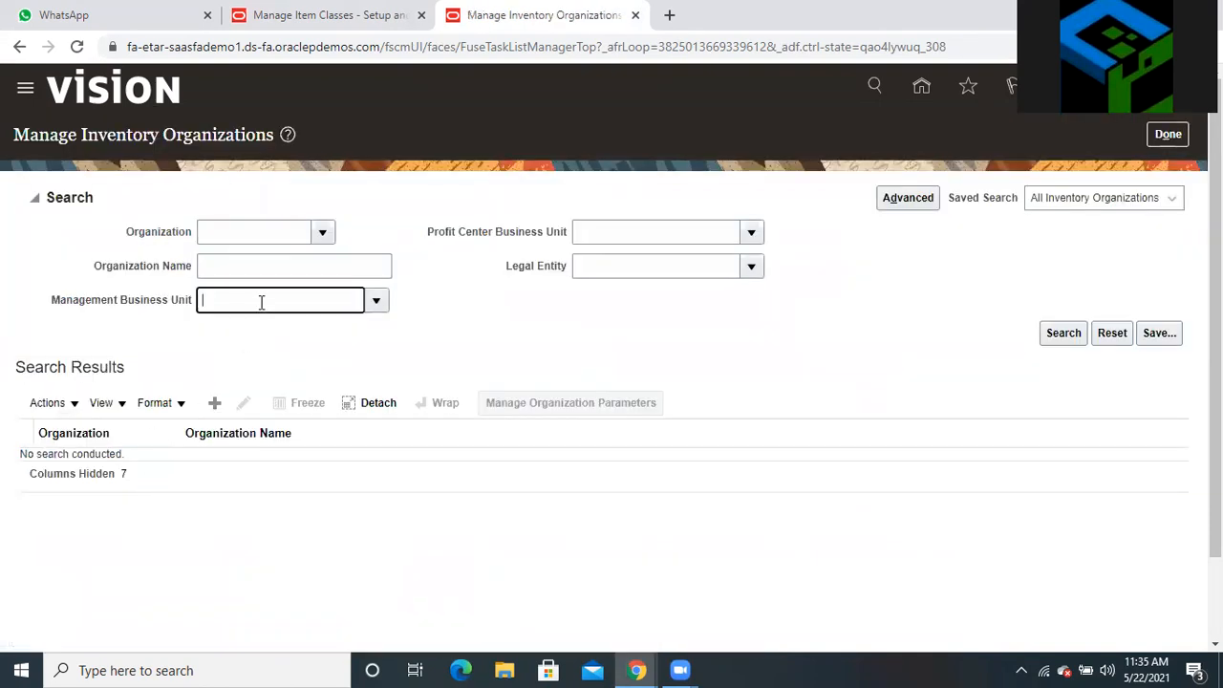
type("aus")
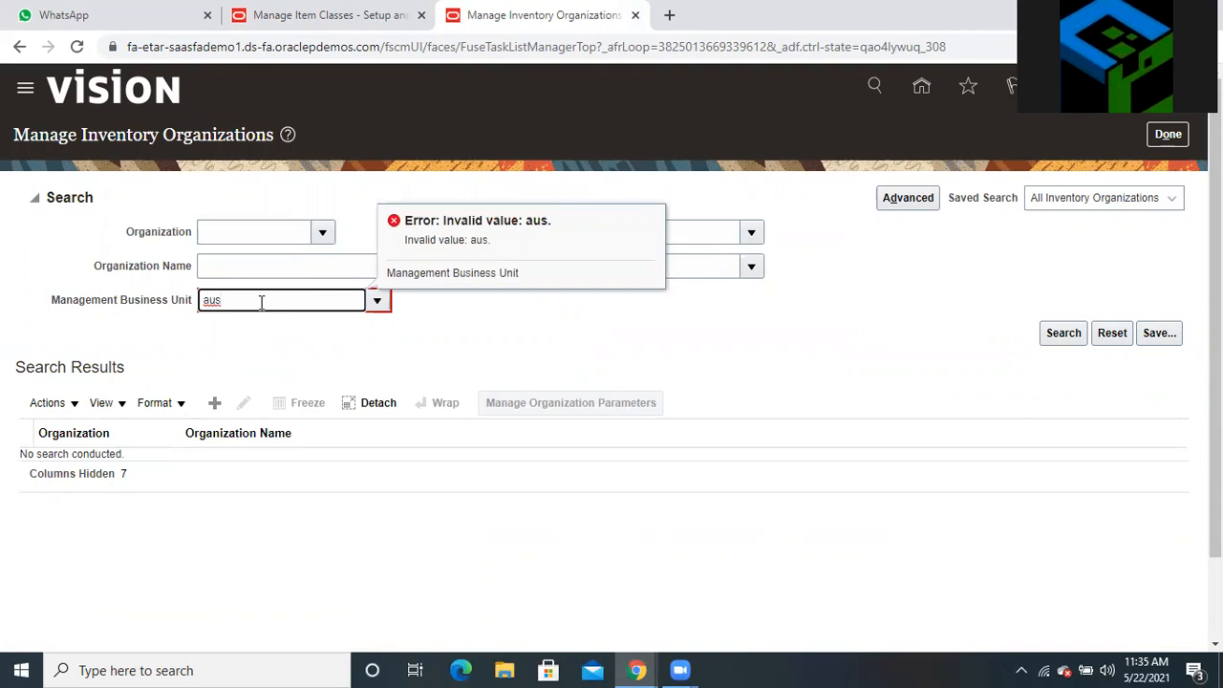
left_click(380, 301)
left_click(383, 301)
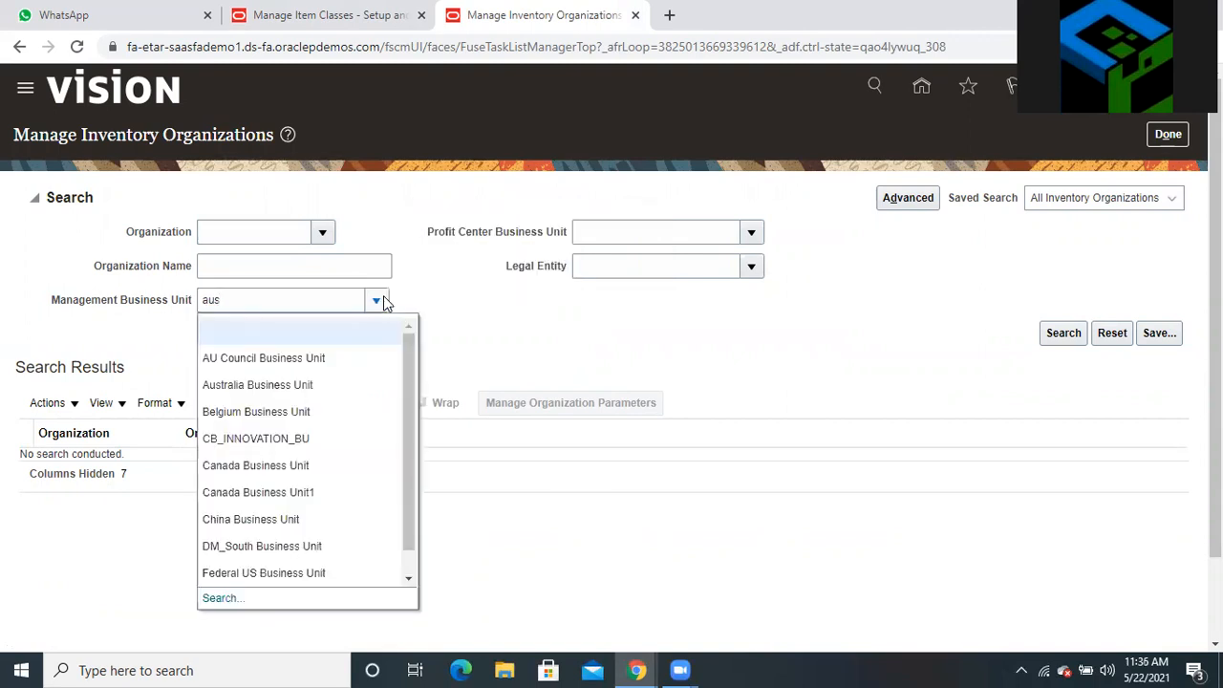
left_click(228, 594)
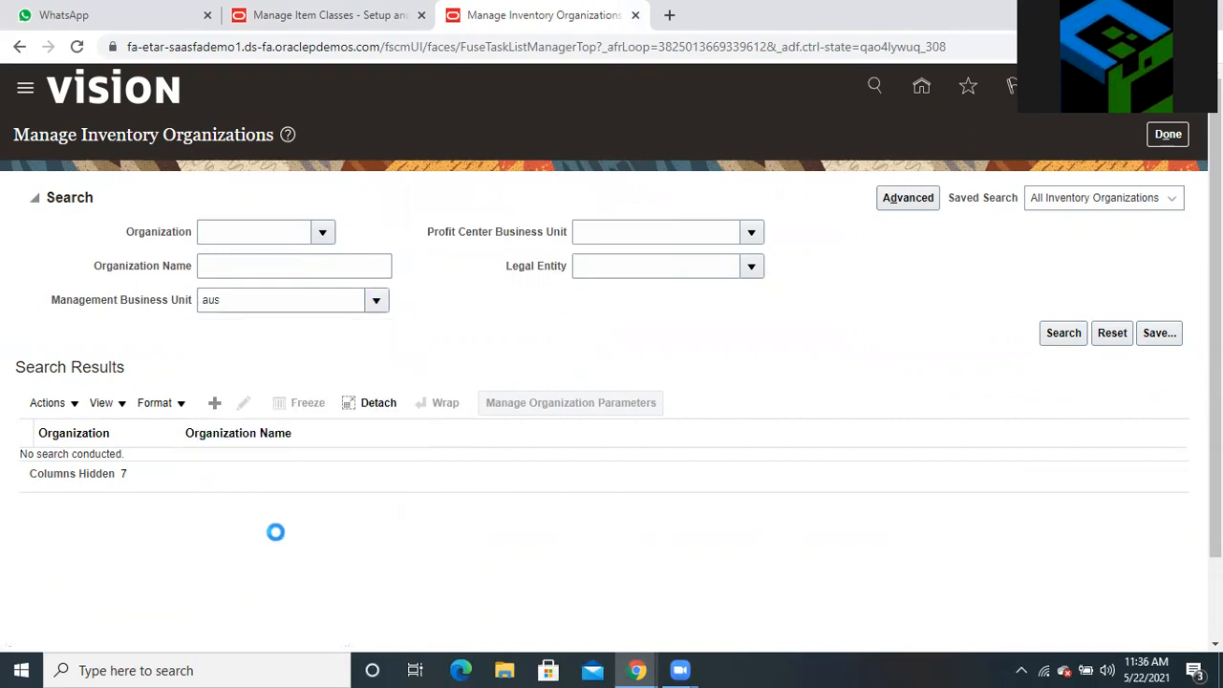
left_click(697, 371)
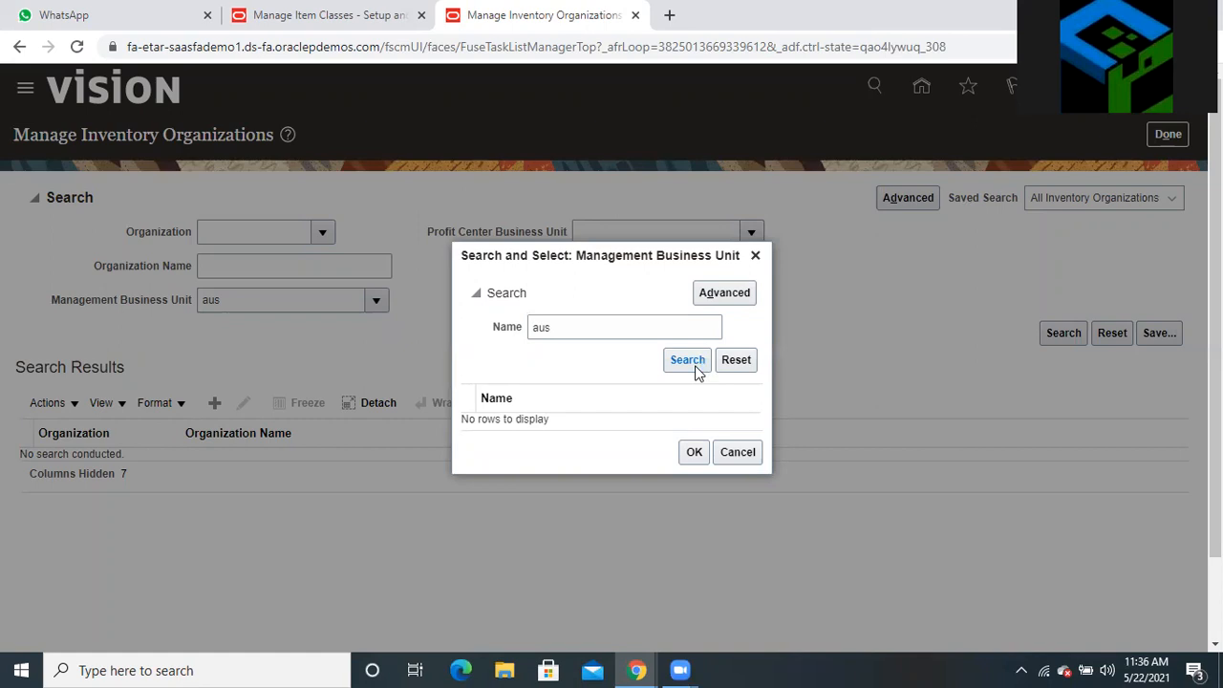
left_click(691, 365)
Search business units by name variants 'Austral' and 'AUST', then close the dialog
double_click(586, 325)
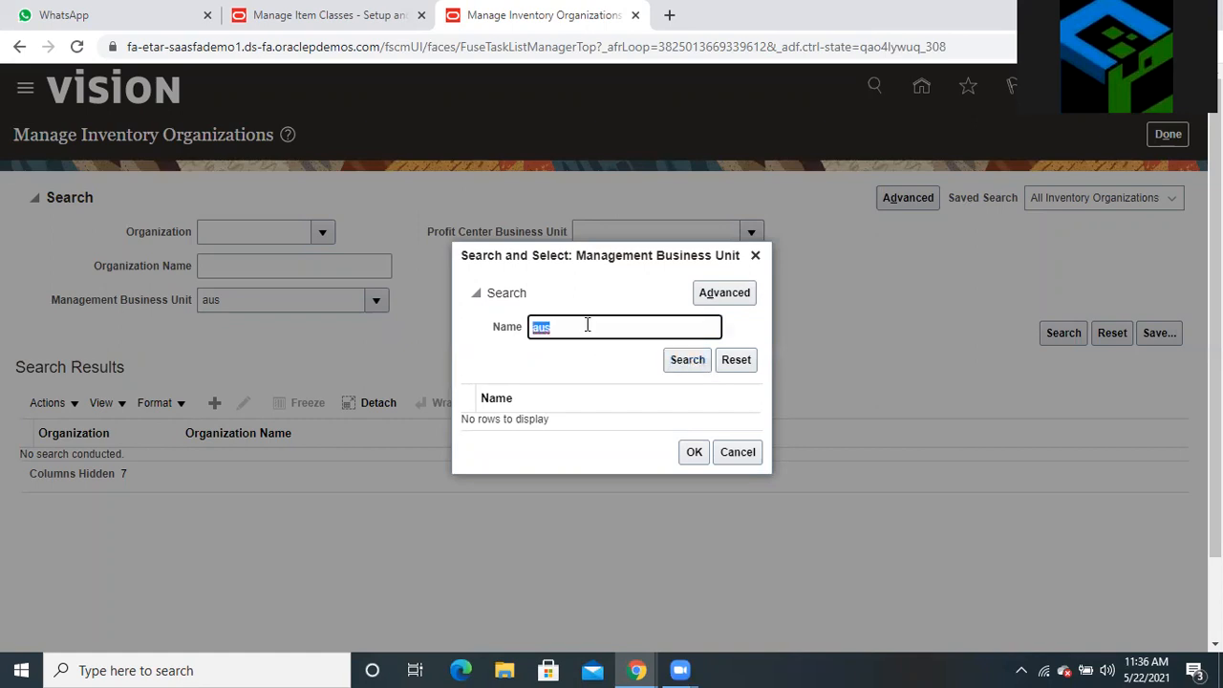
type("asutral")
key("BackSpace")
key("BackSpace")
key("BackSpace")
key("BackSpace")
key("BackSpace")
key("BackSpace")
type("us")
left_click(684, 367)
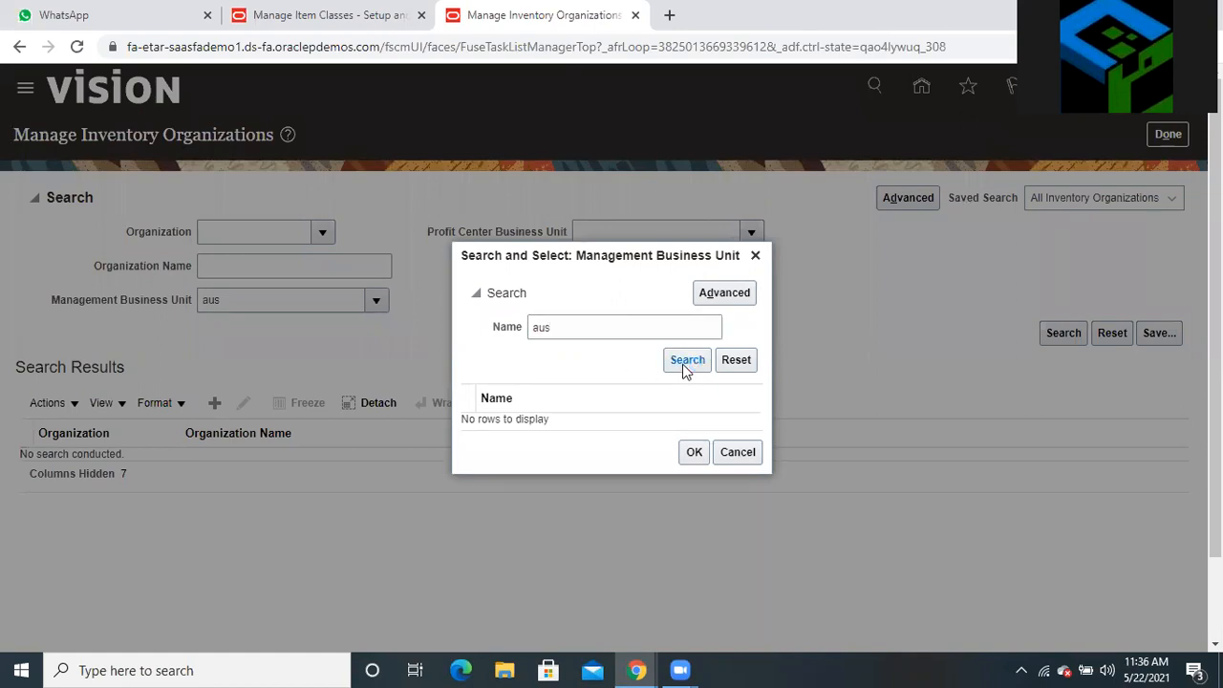
left_click(684, 368)
double_click(570, 329)
key("BackSpace")
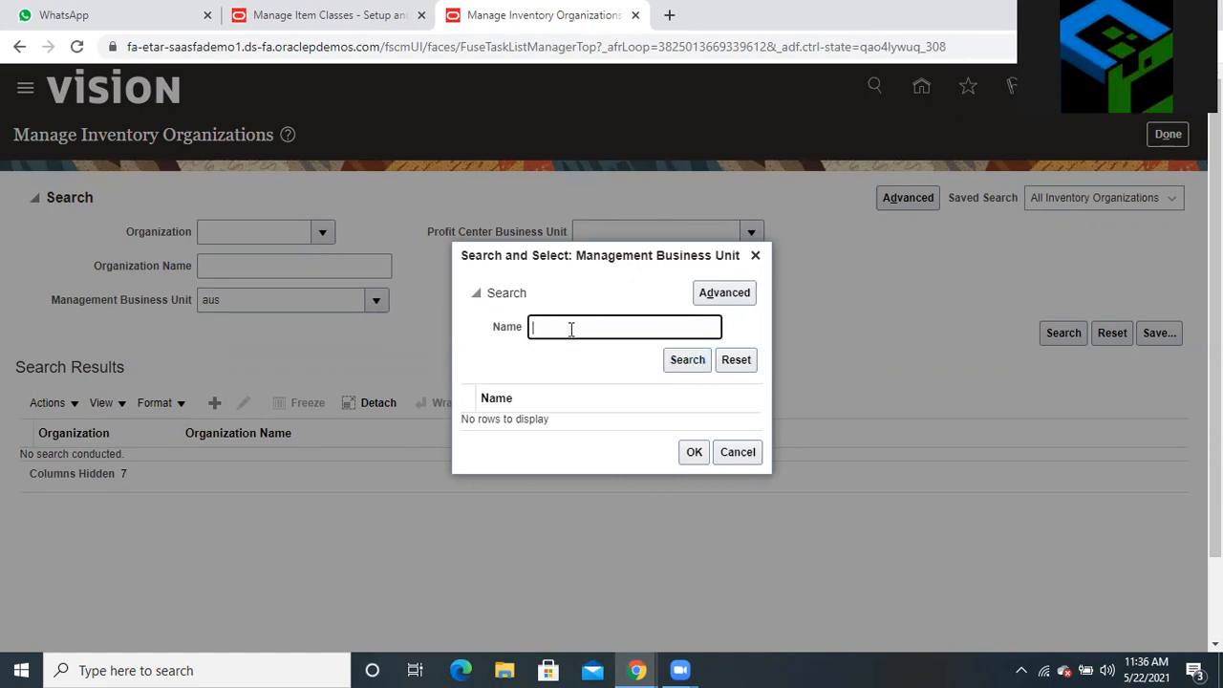
type("AUST")
left_click(688, 363)
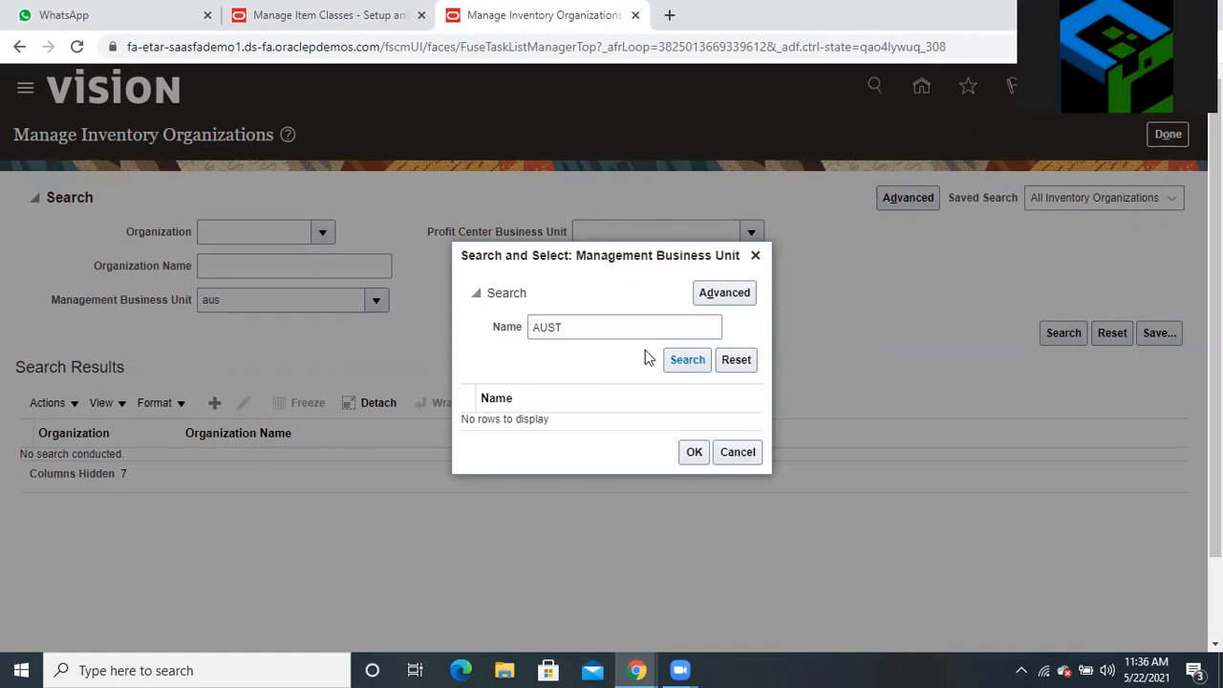
left_click(754, 258)
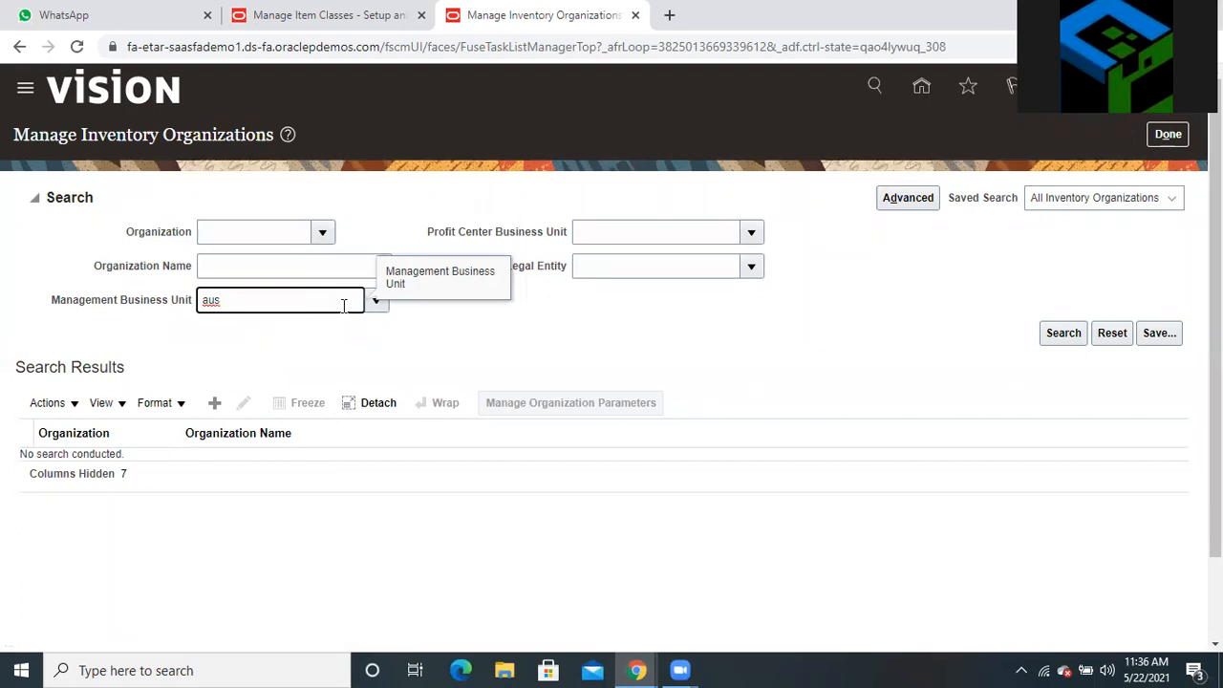
Filter by Australia Business Unit and run the inventory organization search
left_click(369, 309)
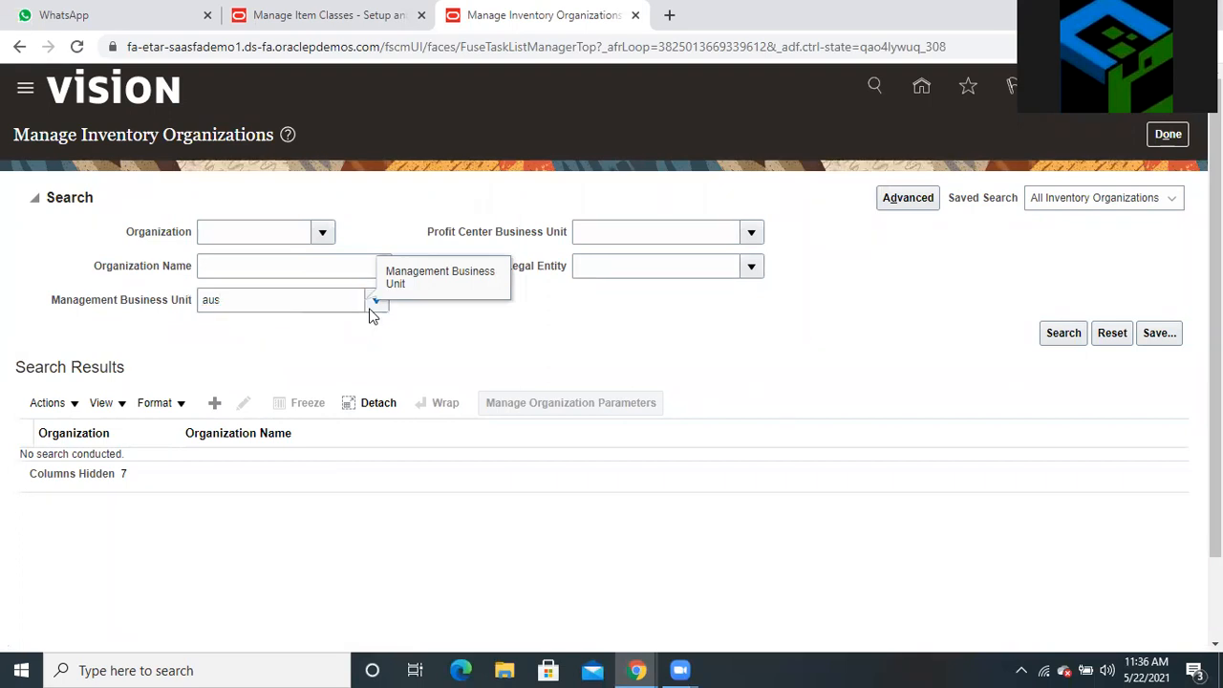
left_click(216, 597)
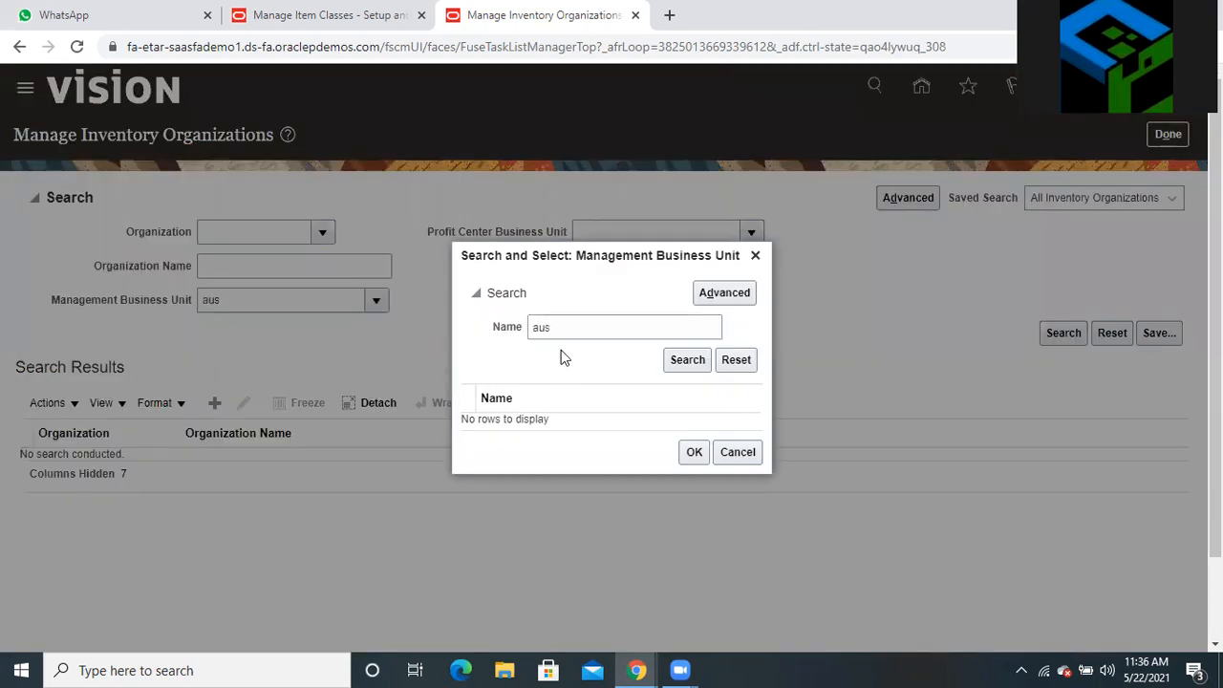
left_click(755, 256)
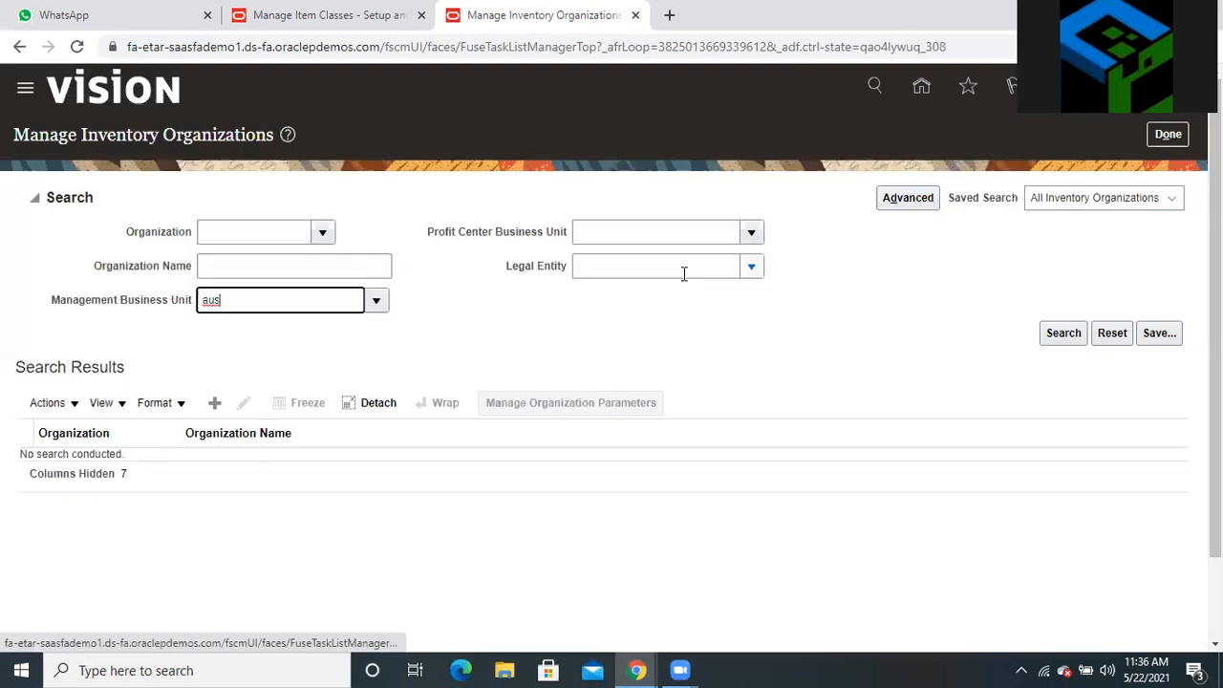
left_click(381, 306)
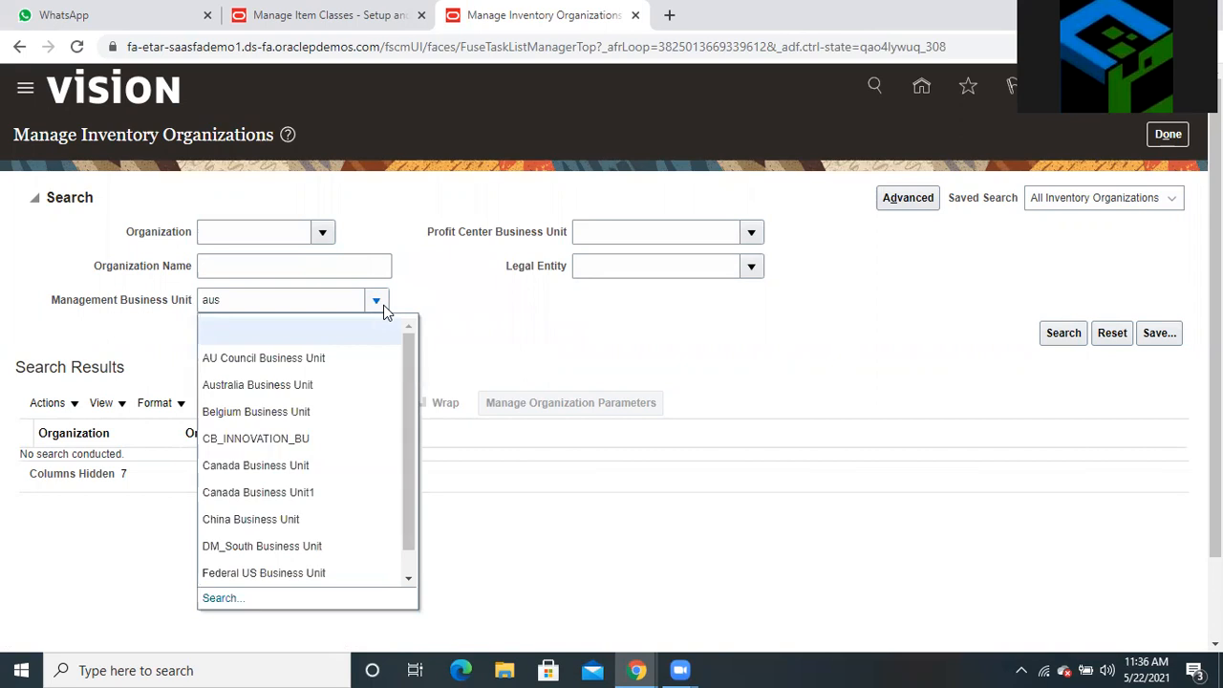
left_click(293, 385)
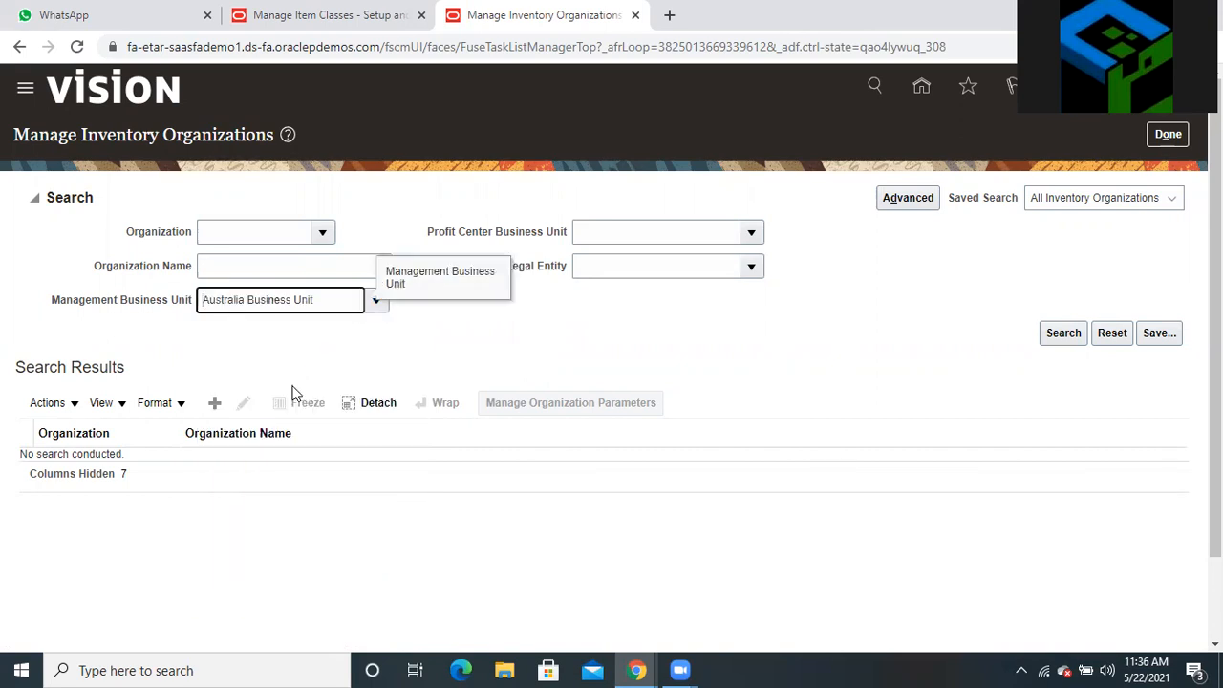
key("Return")
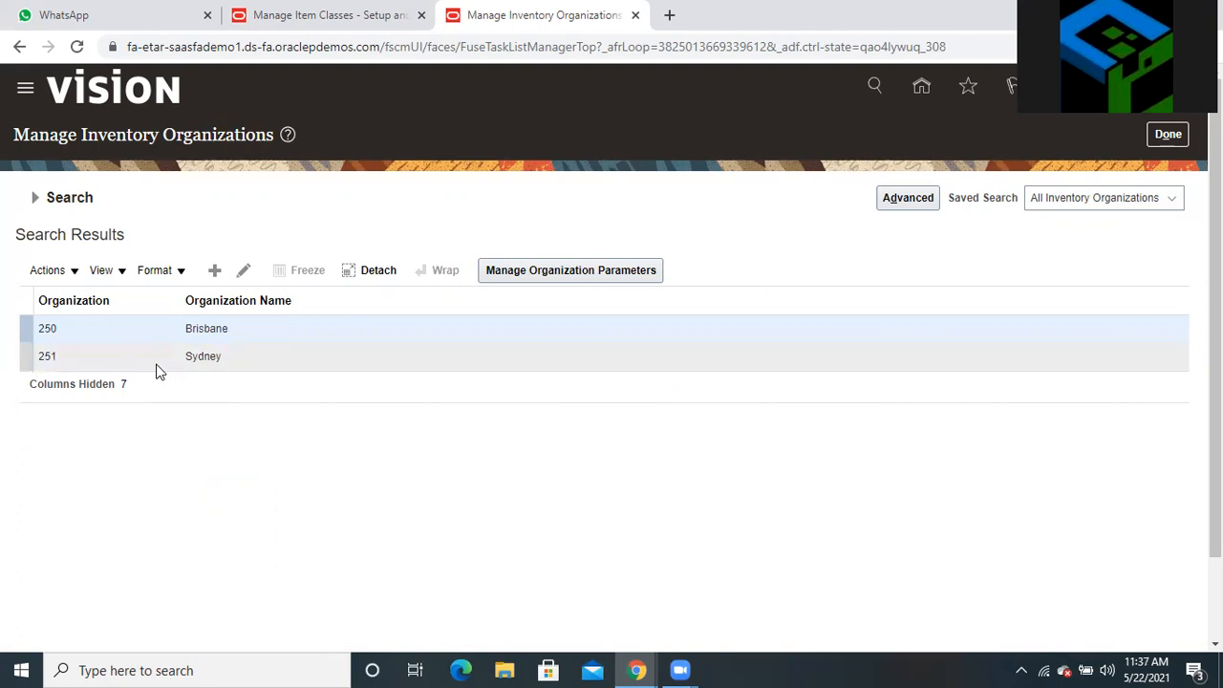
Open Brisbane's organization parameters and review the General tab with Operations as item master
left_click(245, 273)
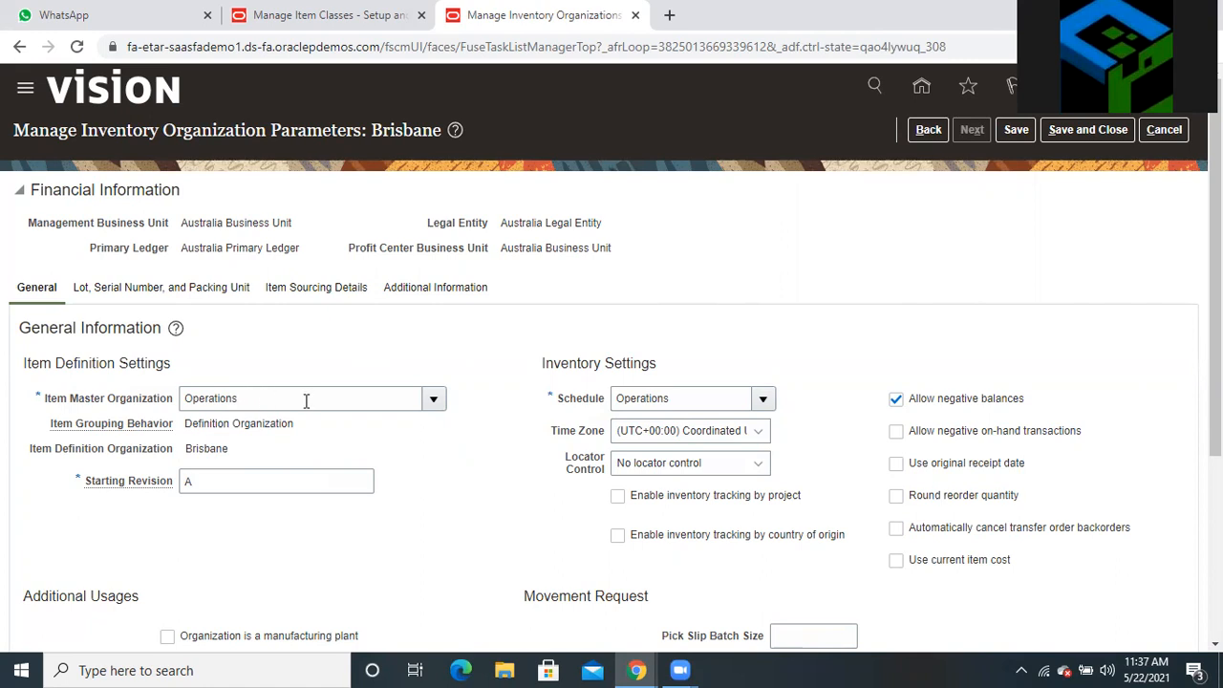
scroll(306, 401, "down", 1)
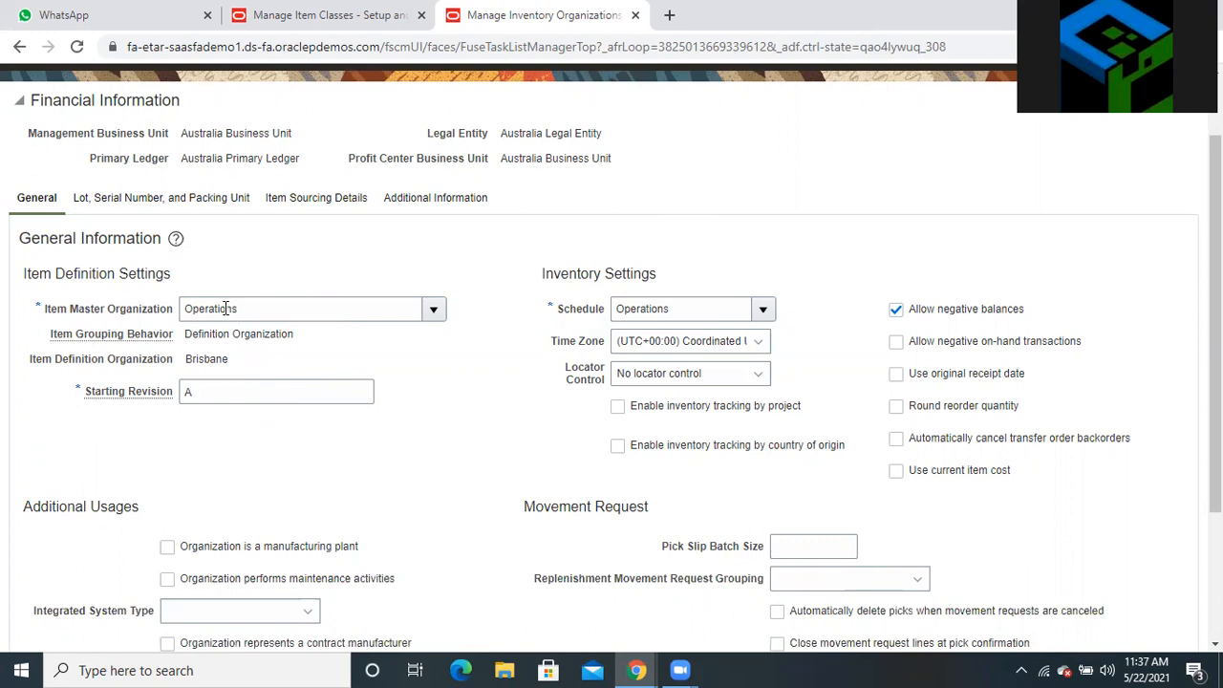
scroll(565, 276, "up", 1)
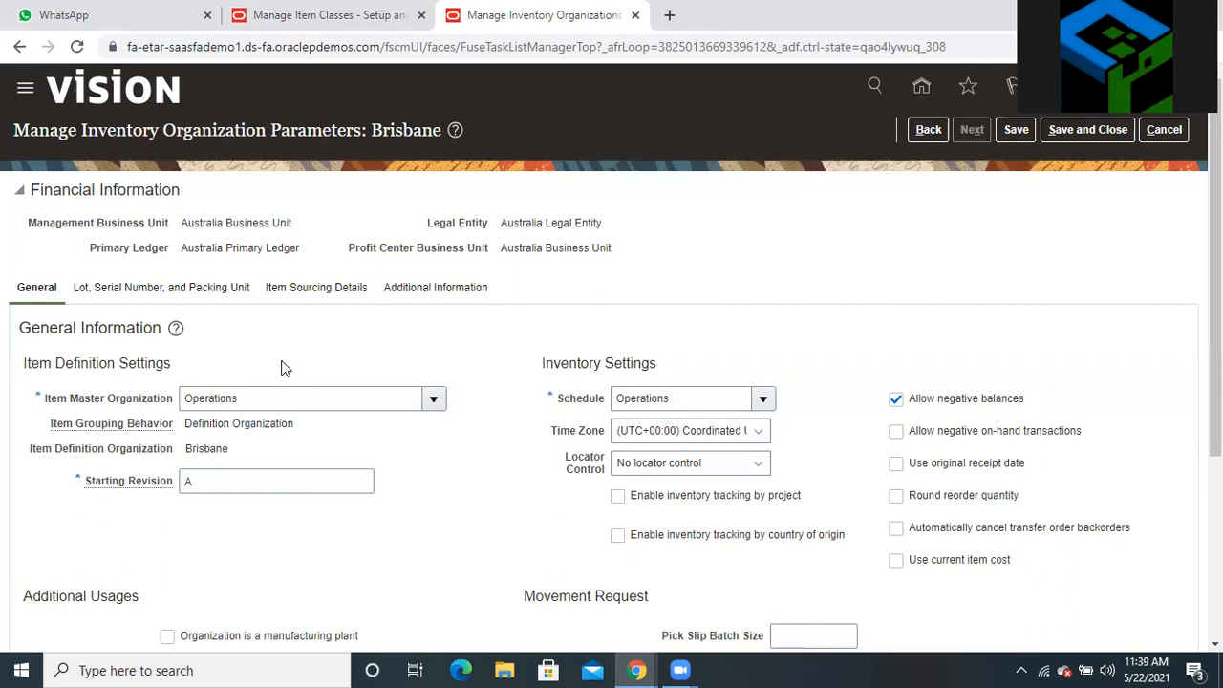
Return to Brisbane's organization details, then switch to the Manage Item Classes browser tab
left_click(924, 130)
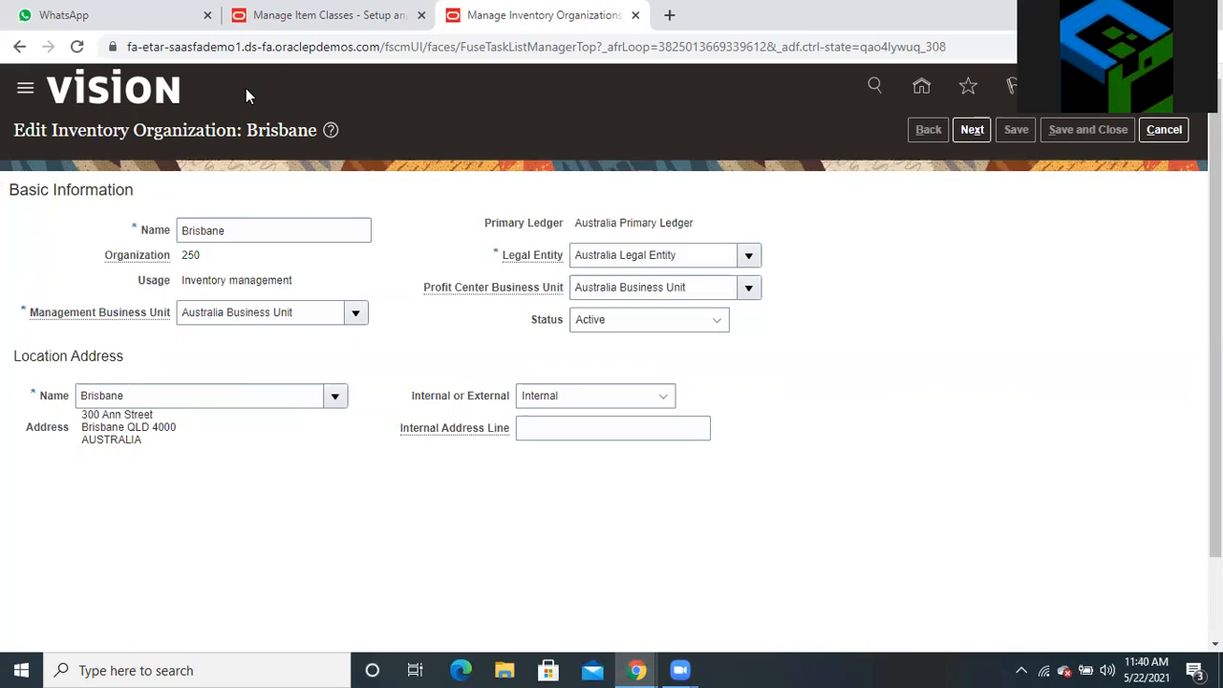
left_click(287, 18)
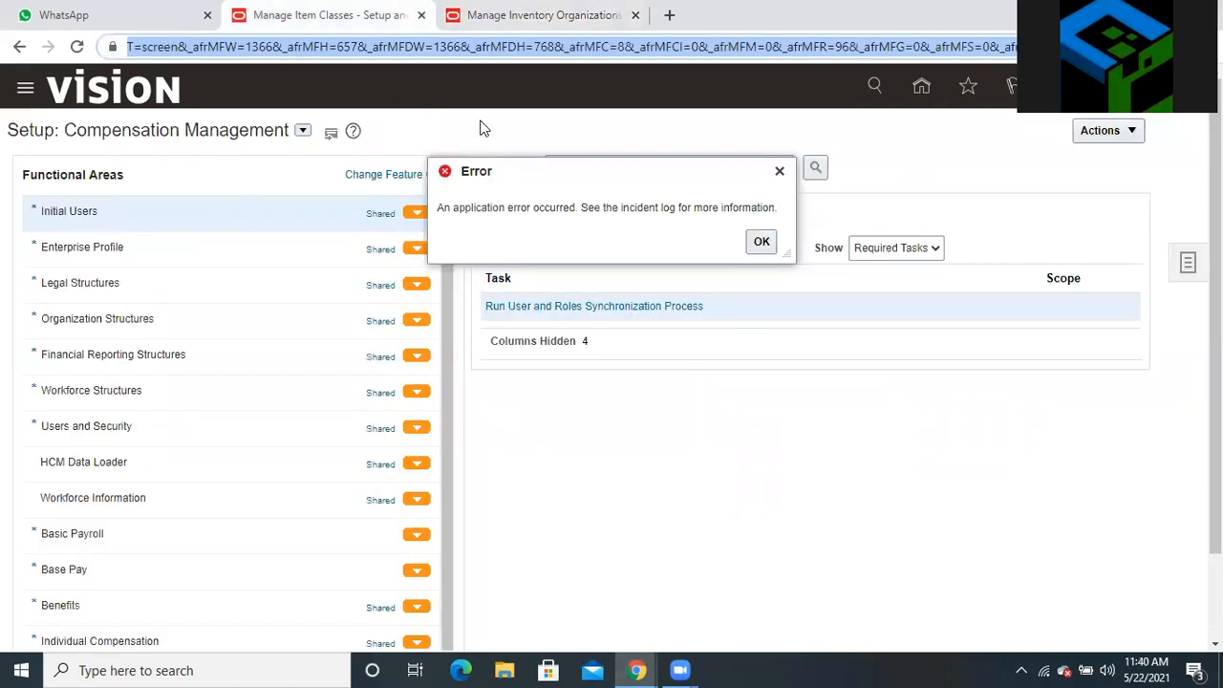
Dismiss the application error and return to the item classes tab
left_click(760, 243)
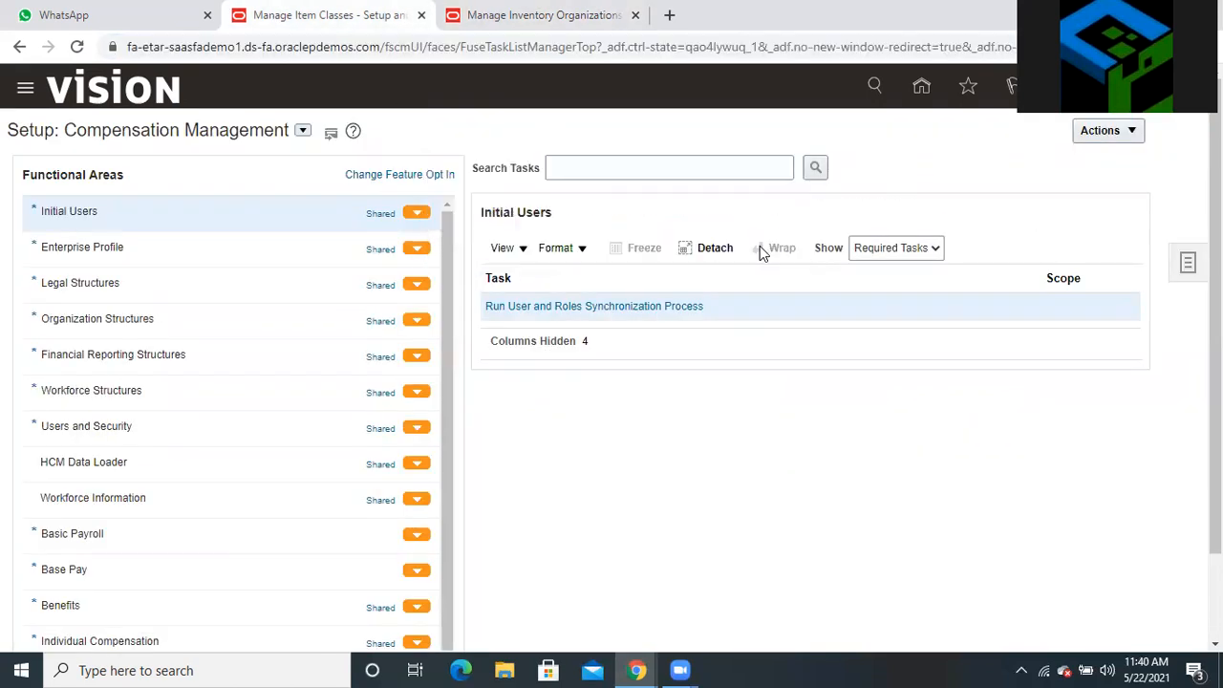
left_click(468, 29)
key("ctrl+shift+Tab")
Search setup tasks for 'manage item' and open Manage Item Classes
left_click(1187, 267)
left_click(1056, 325)
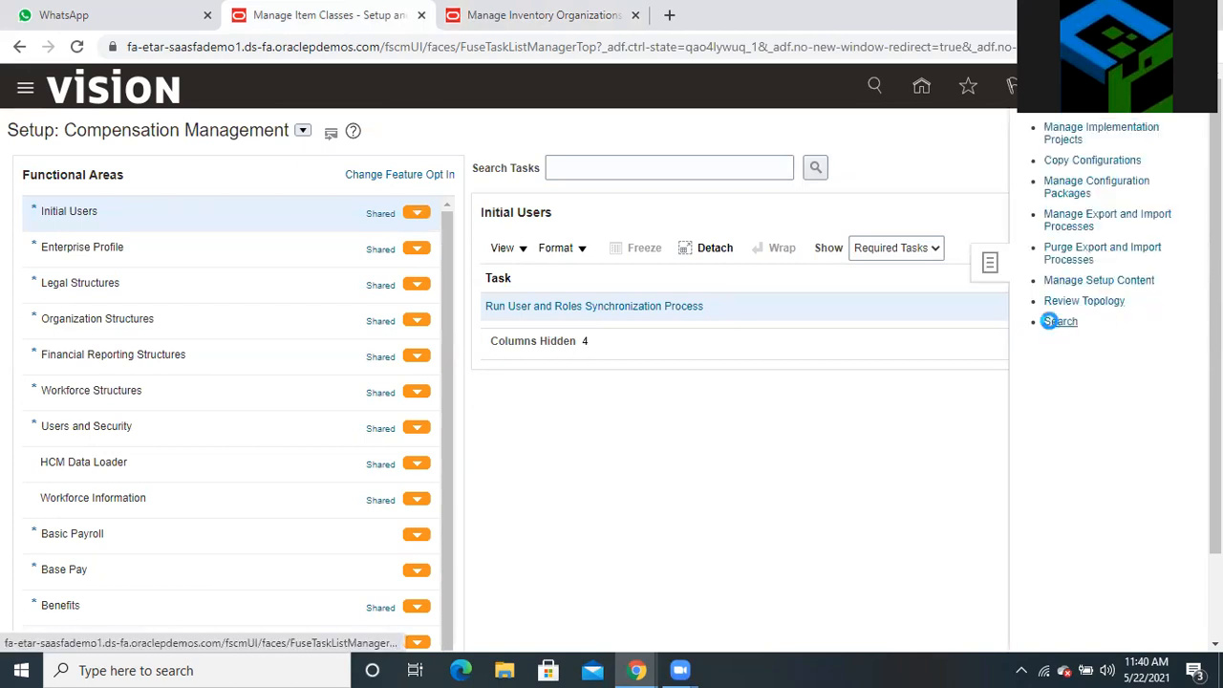
left_click(497, 170)
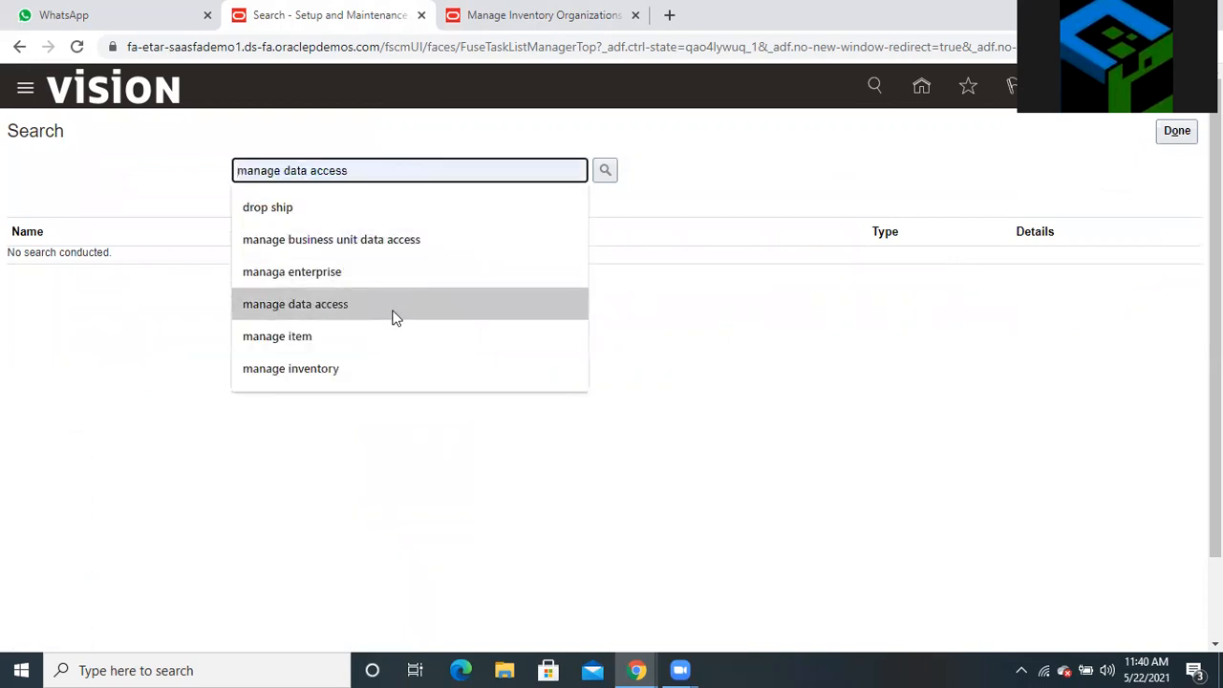
left_click(388, 331)
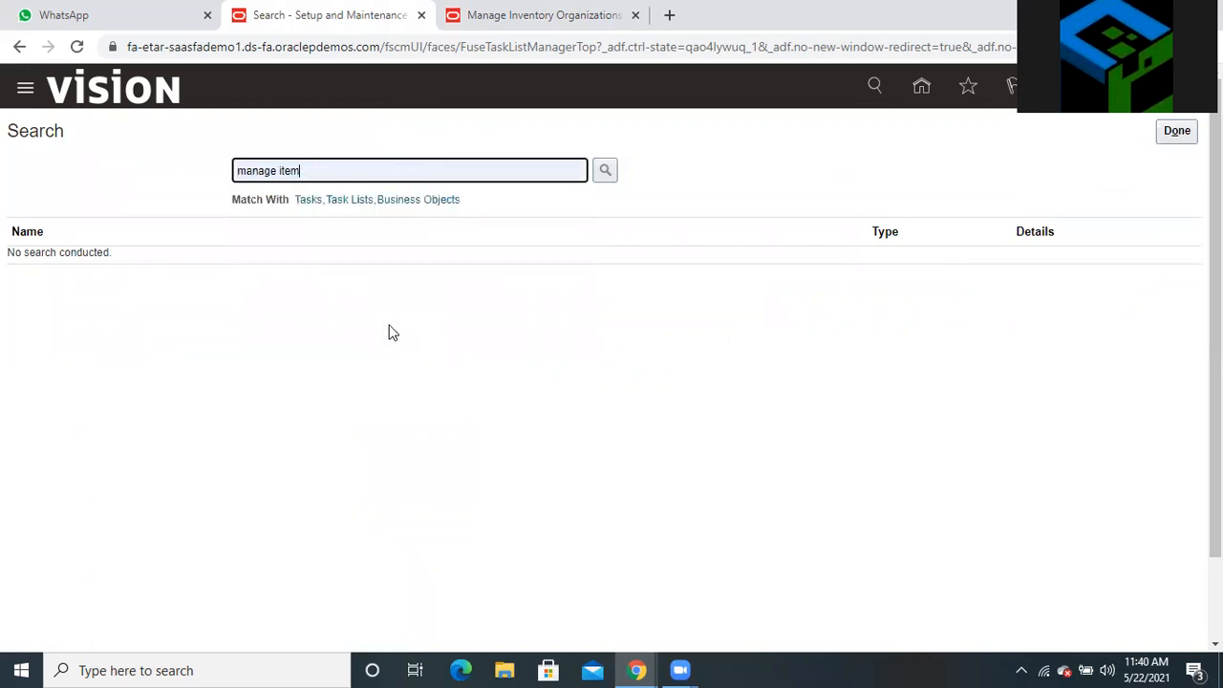
left_click(603, 174)
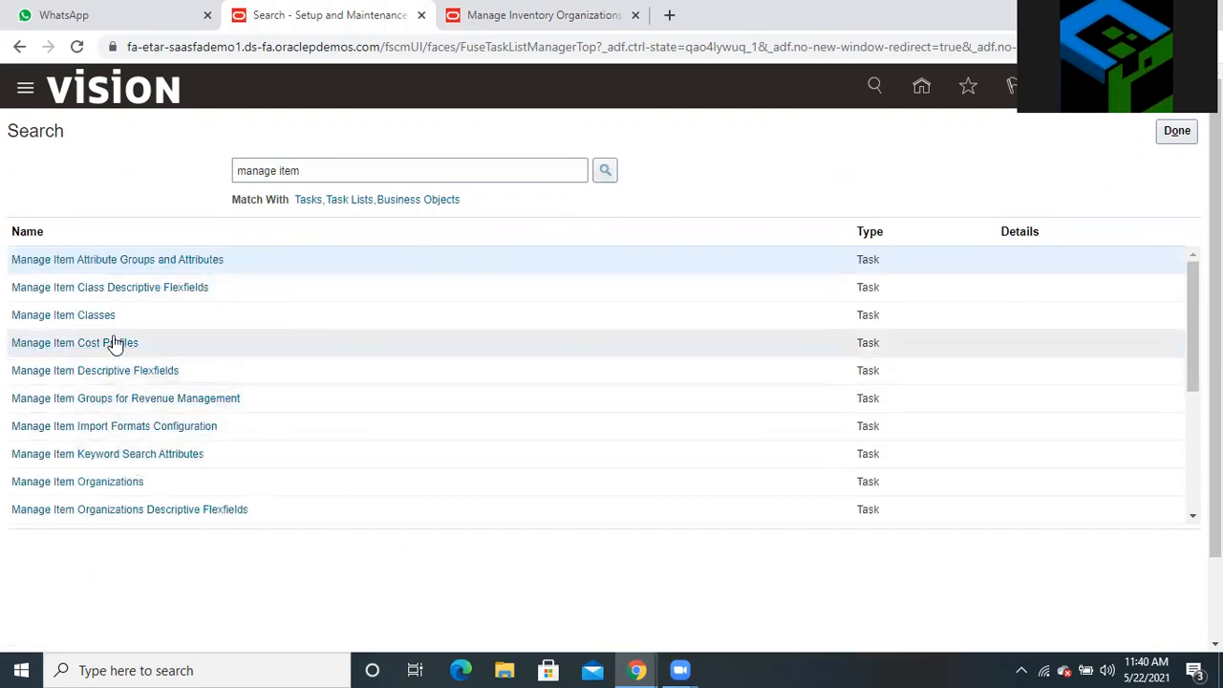
left_click(54, 317)
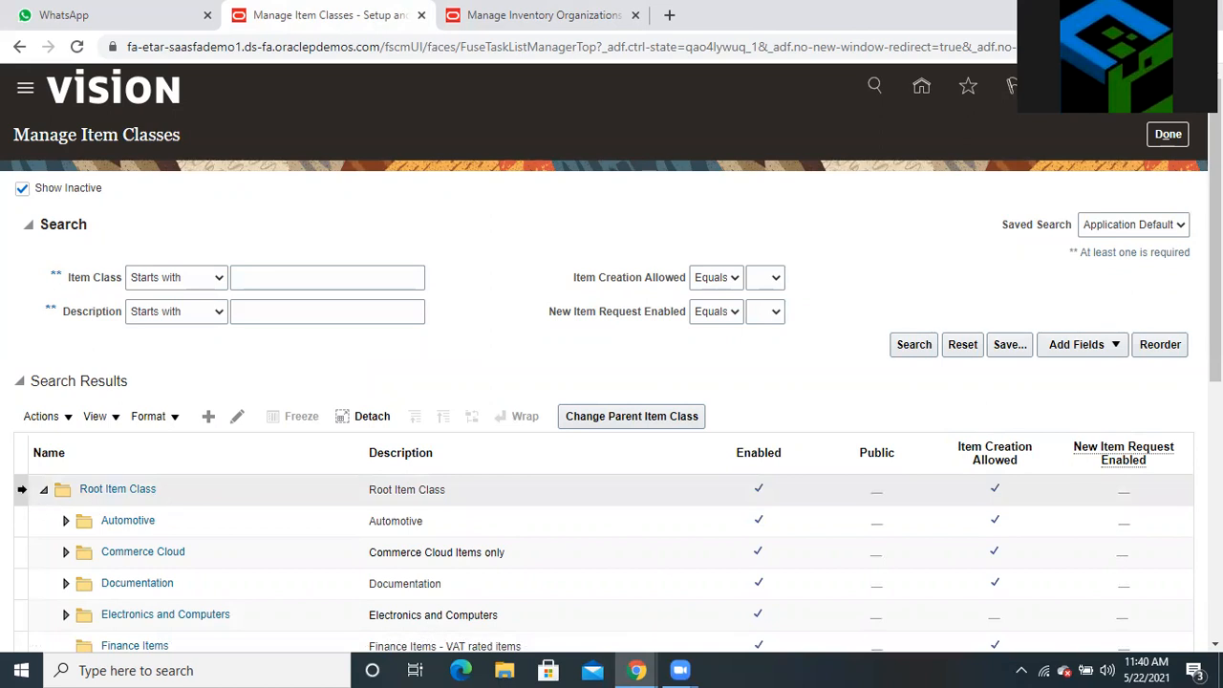
Edit Root Item Class and add a new row on its Security tab
left_click(26, 489)
left_click(231, 419)
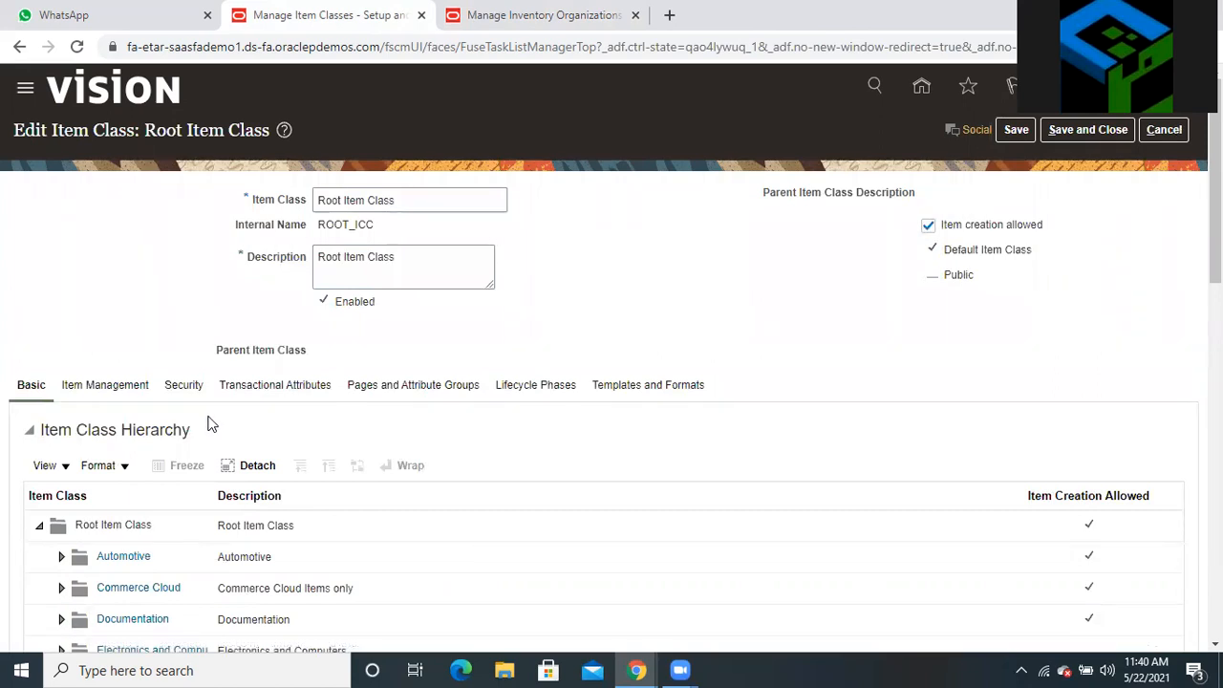
left_click(184, 386)
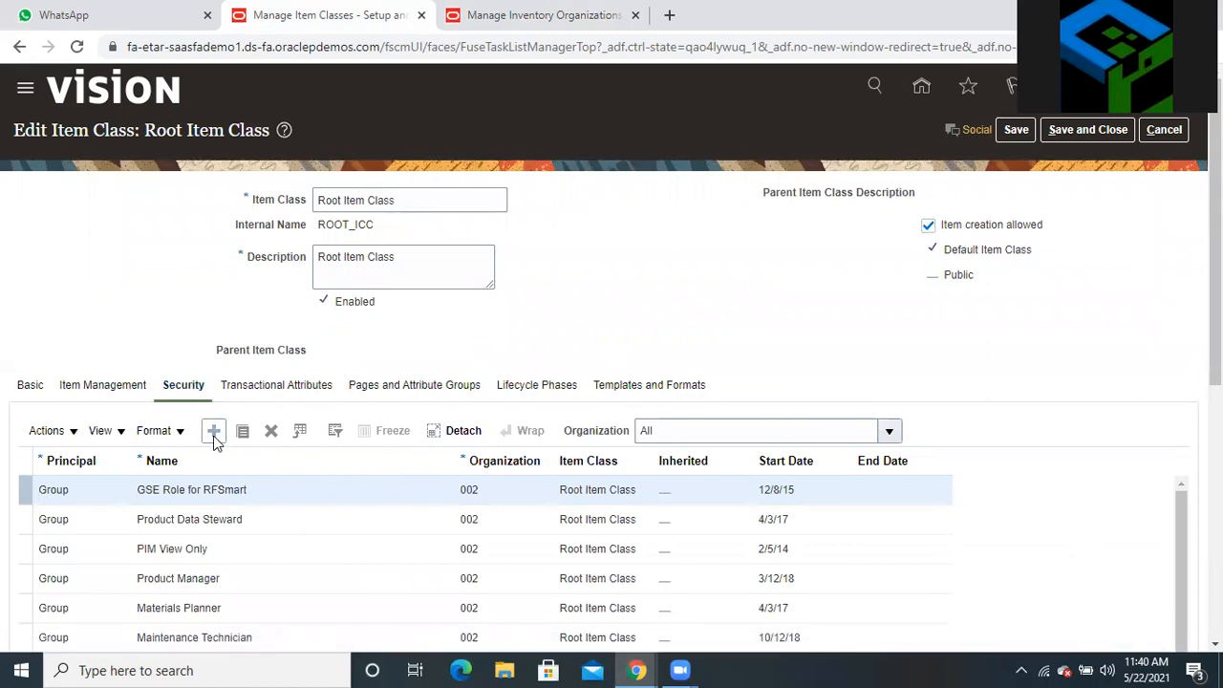
left_click(214, 430)
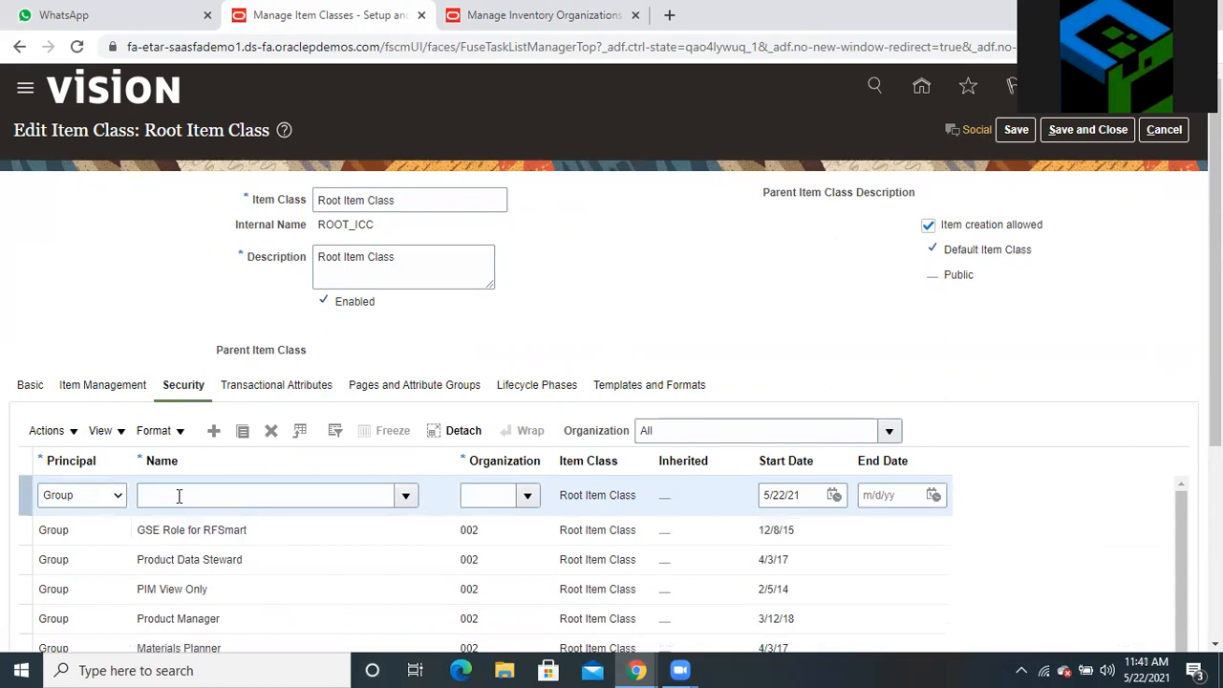
scroll(478, 592, "down", 3)
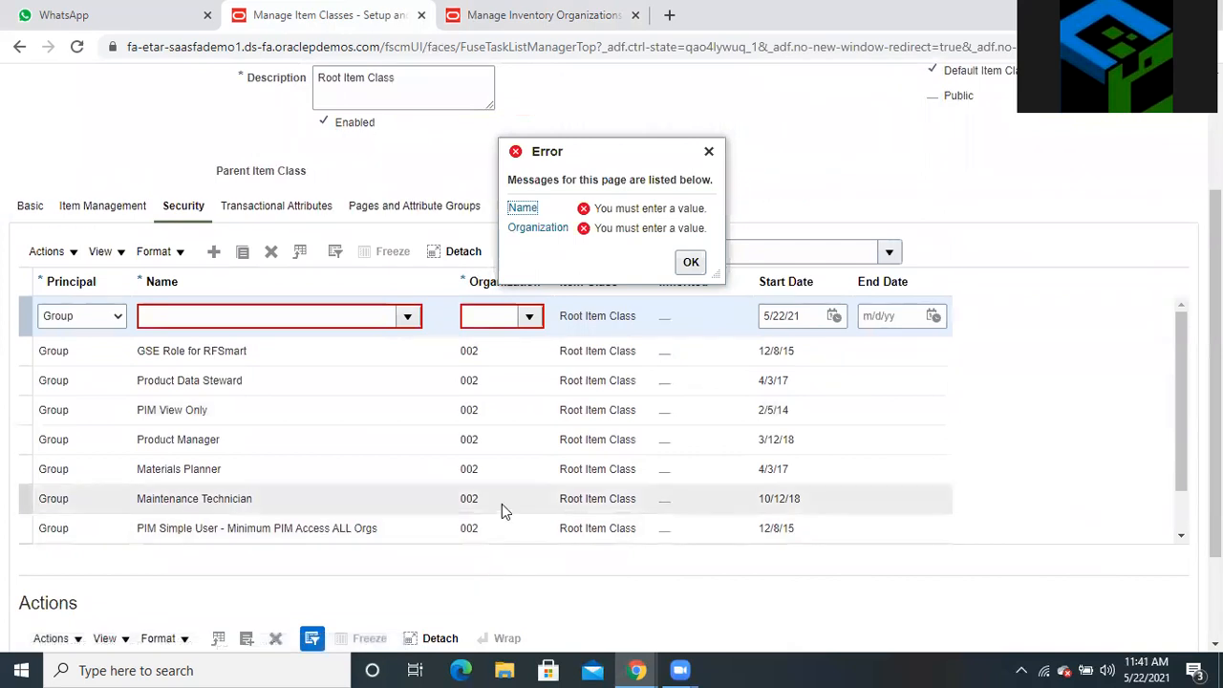
scroll(502, 503, "up", 2)
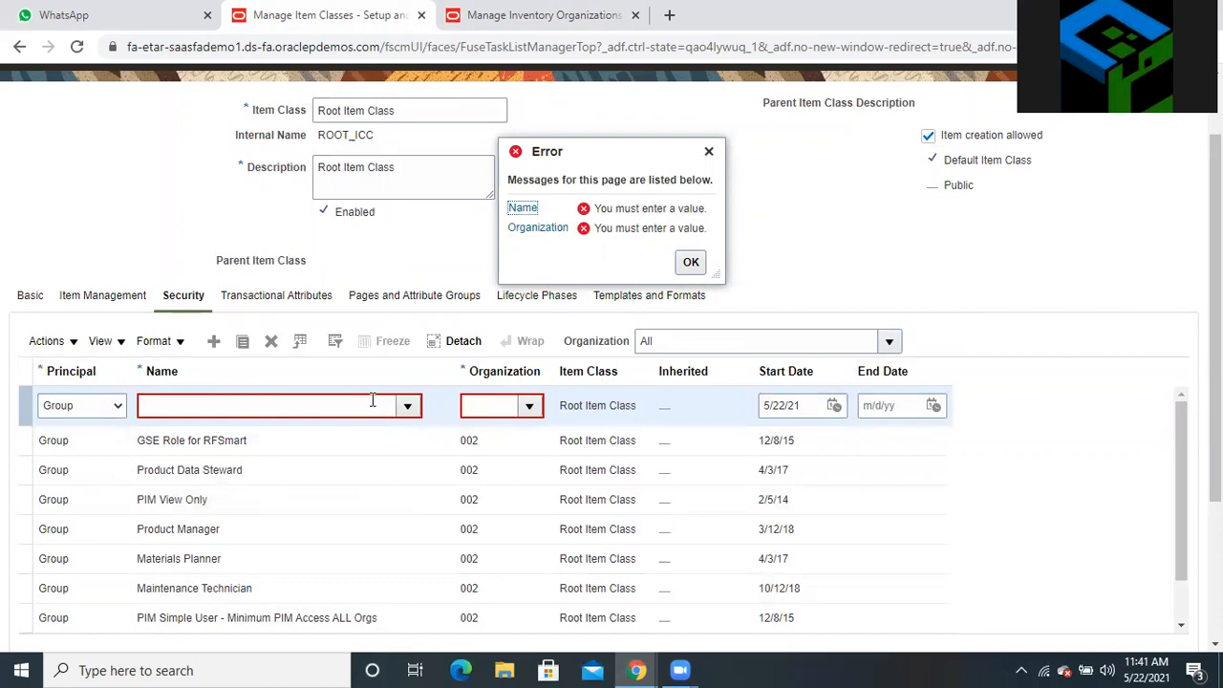
Set the new row's Name to the Product Manager role found by searching 'PRODUCT MANAGER'
left_click(372, 401)
type("PRO")
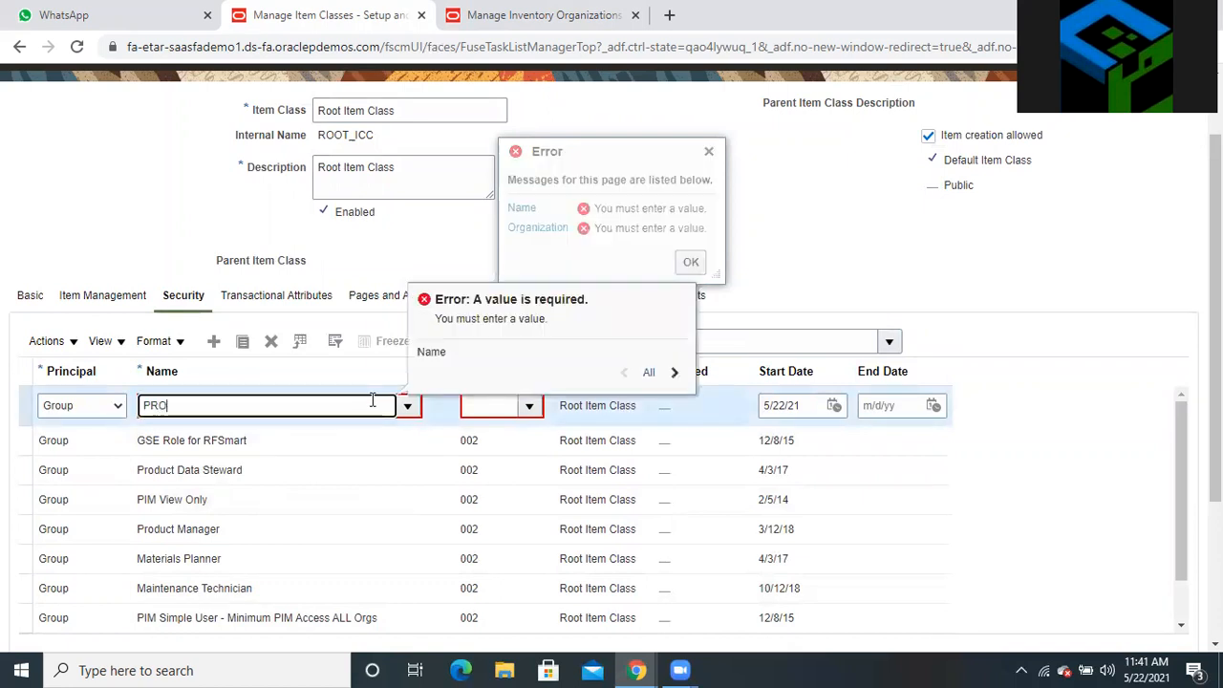
type("DUCT MANAGER")
left_click(408, 407)
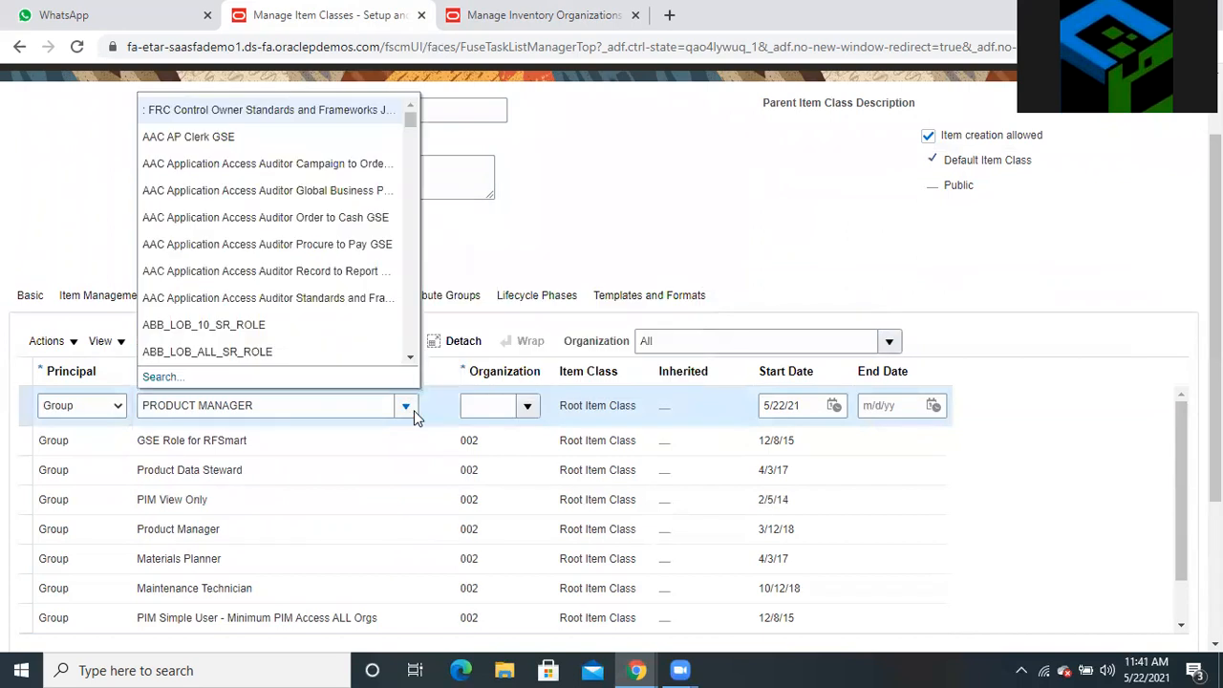
left_click(176, 384)
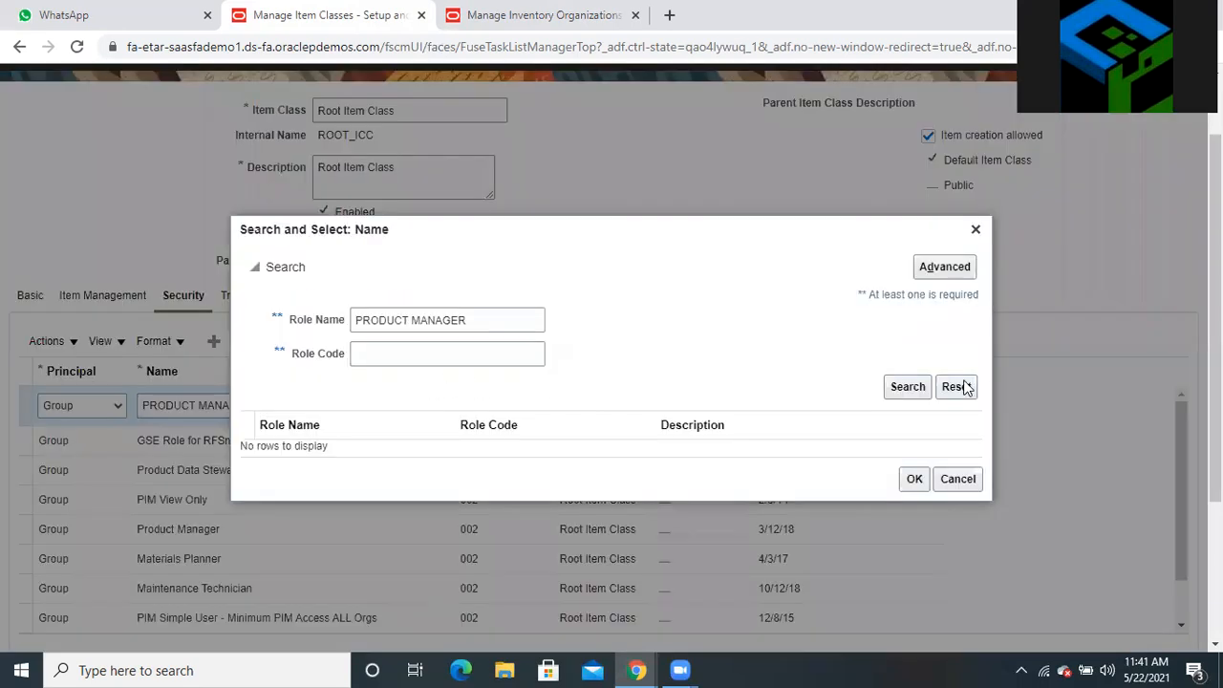
left_click(917, 388)
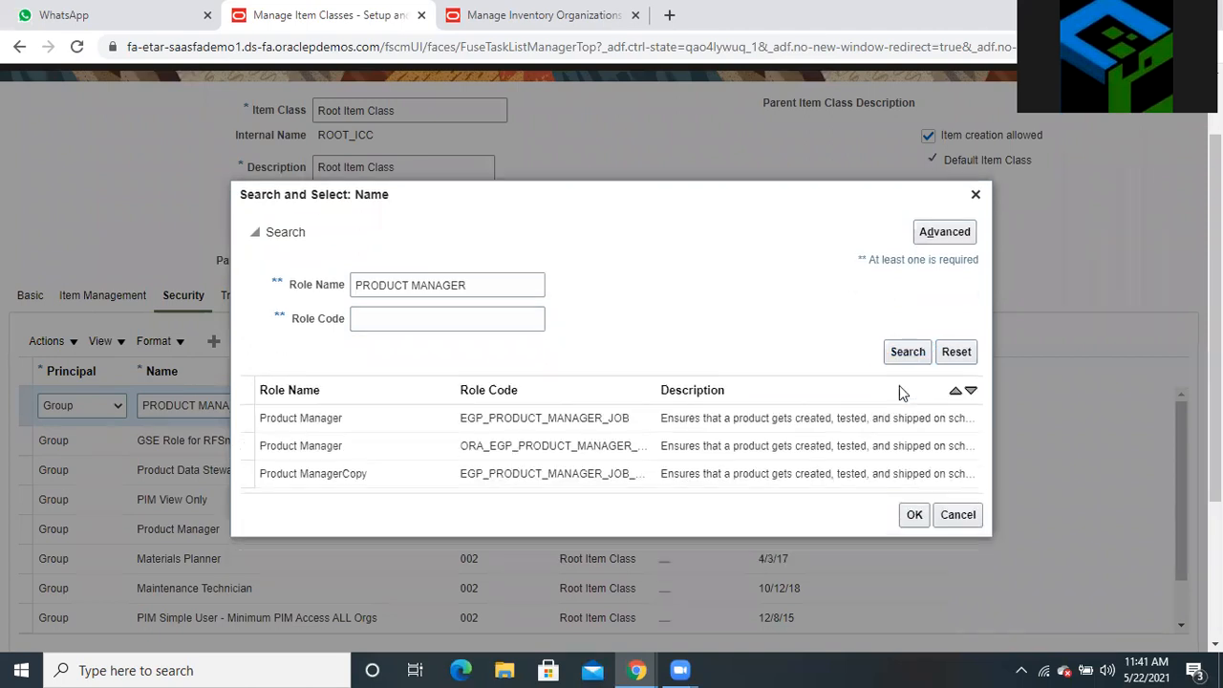
left_click(246, 448)
left_click(912, 514)
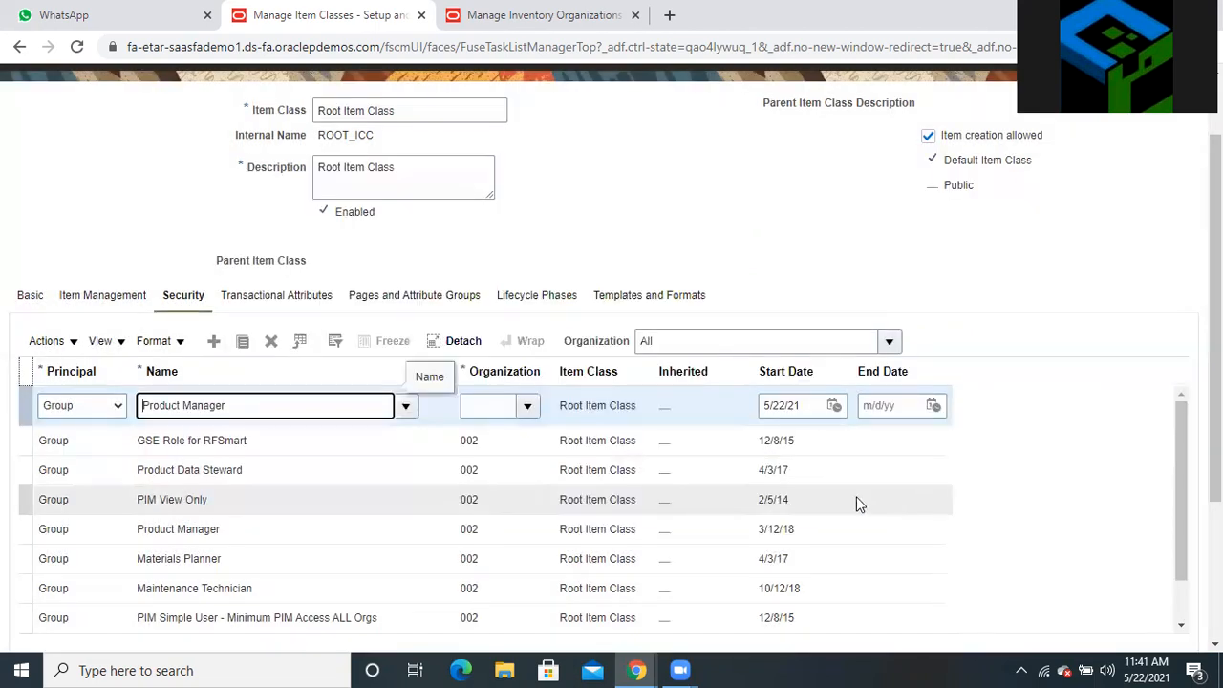
Set the row's Organization to 250 Brisbane
left_click(497, 406)
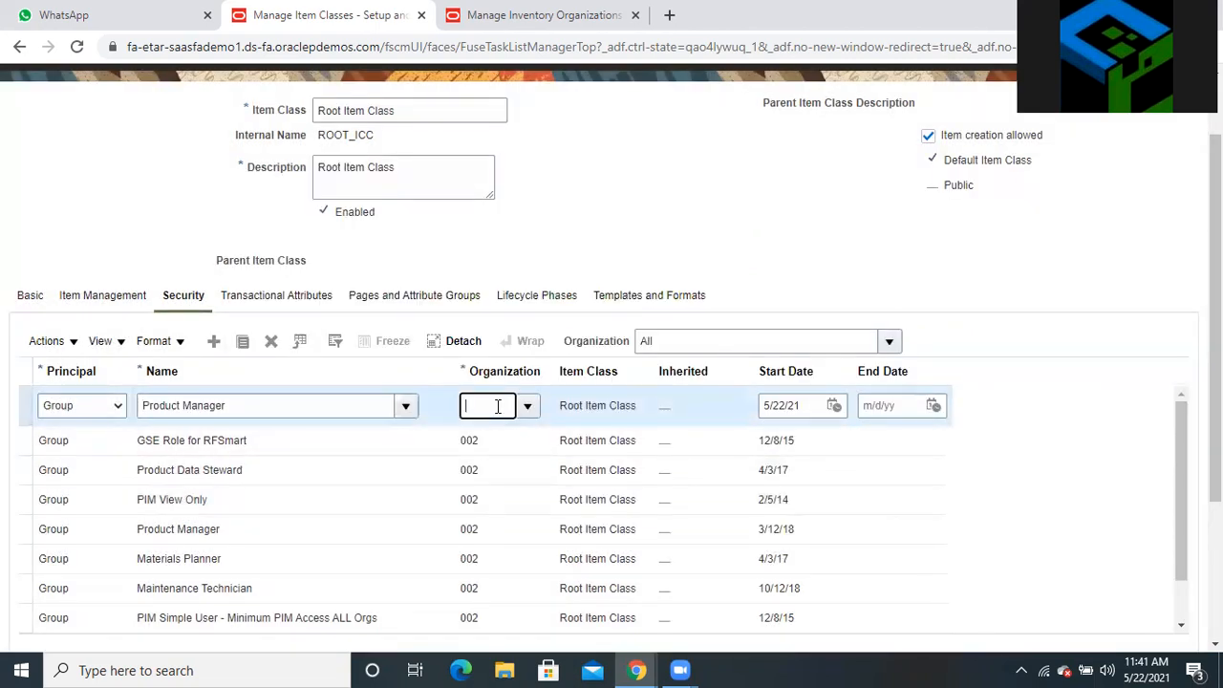
type("250")
left_click(528, 407)
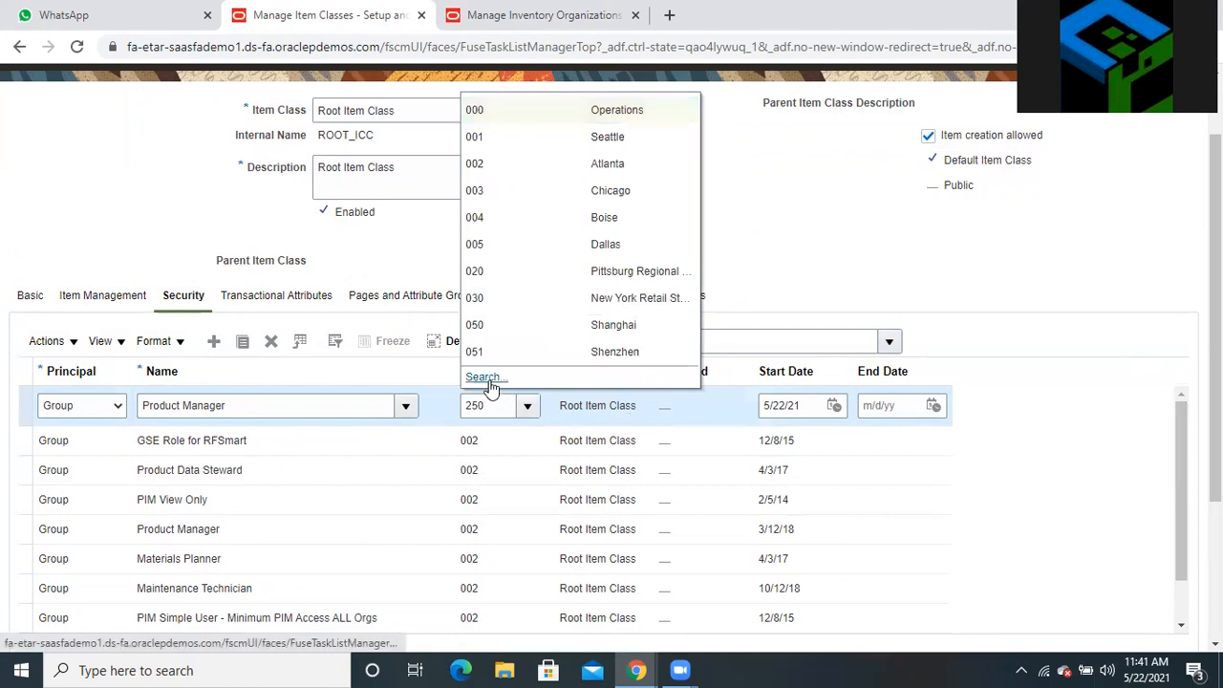
left_click(486, 378)
left_click(677, 379)
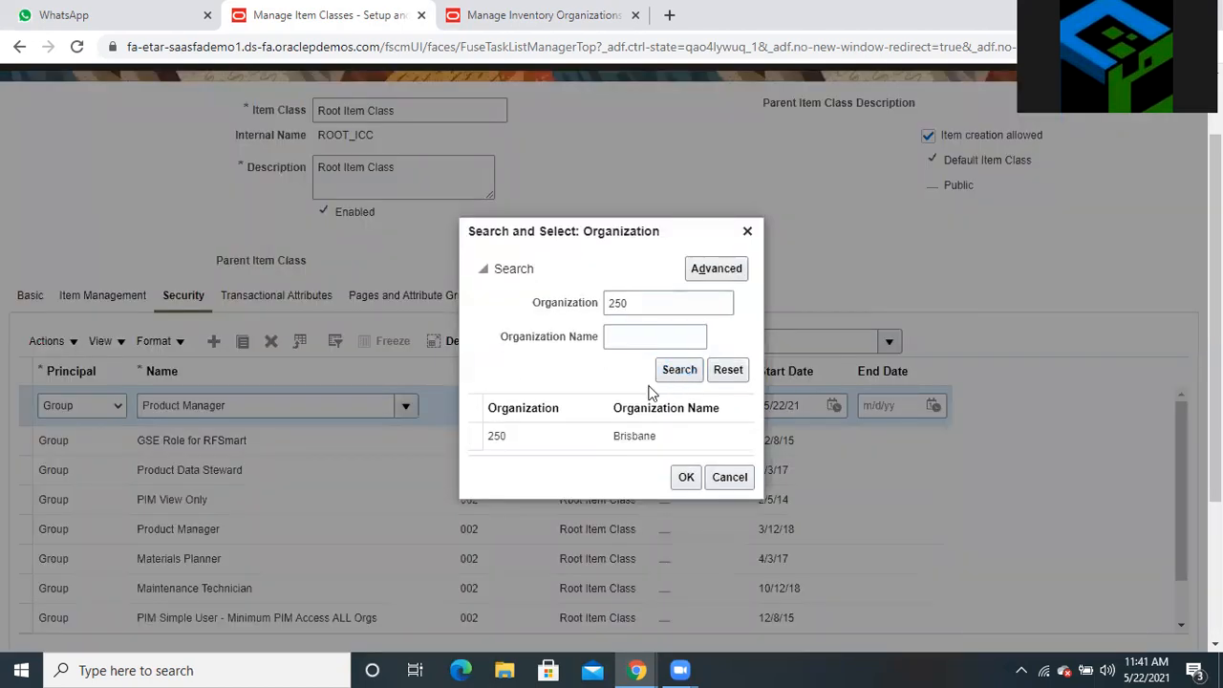
left_click(480, 438)
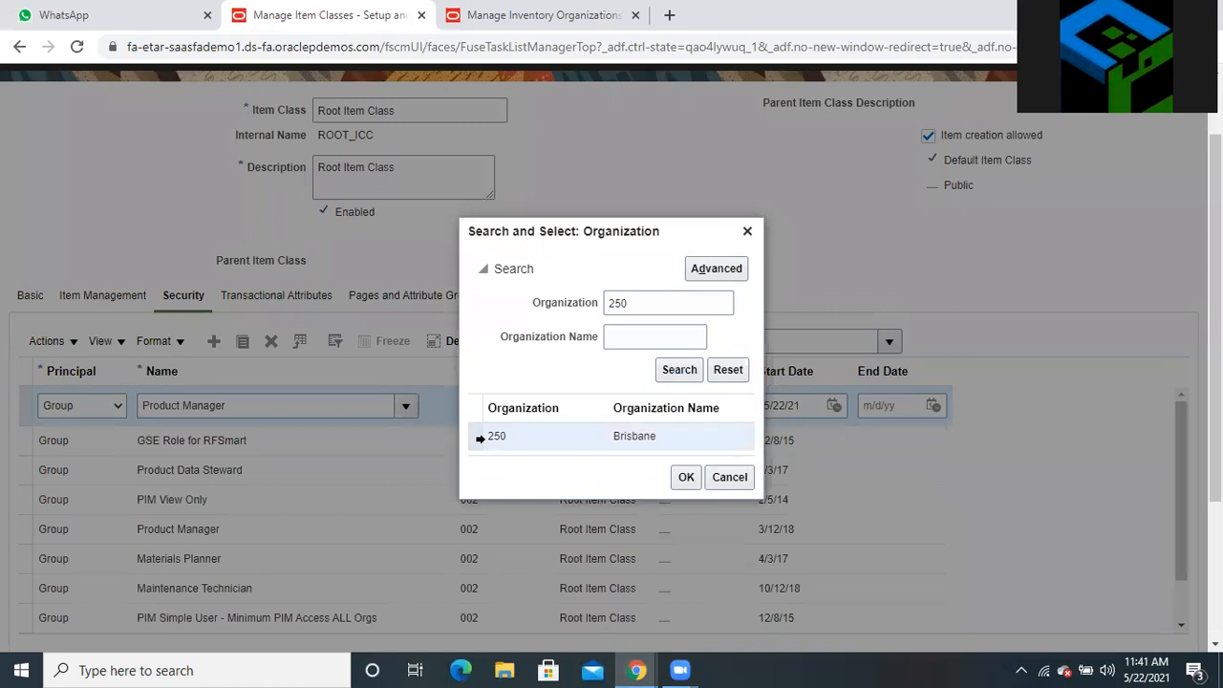
left_click(684, 476)
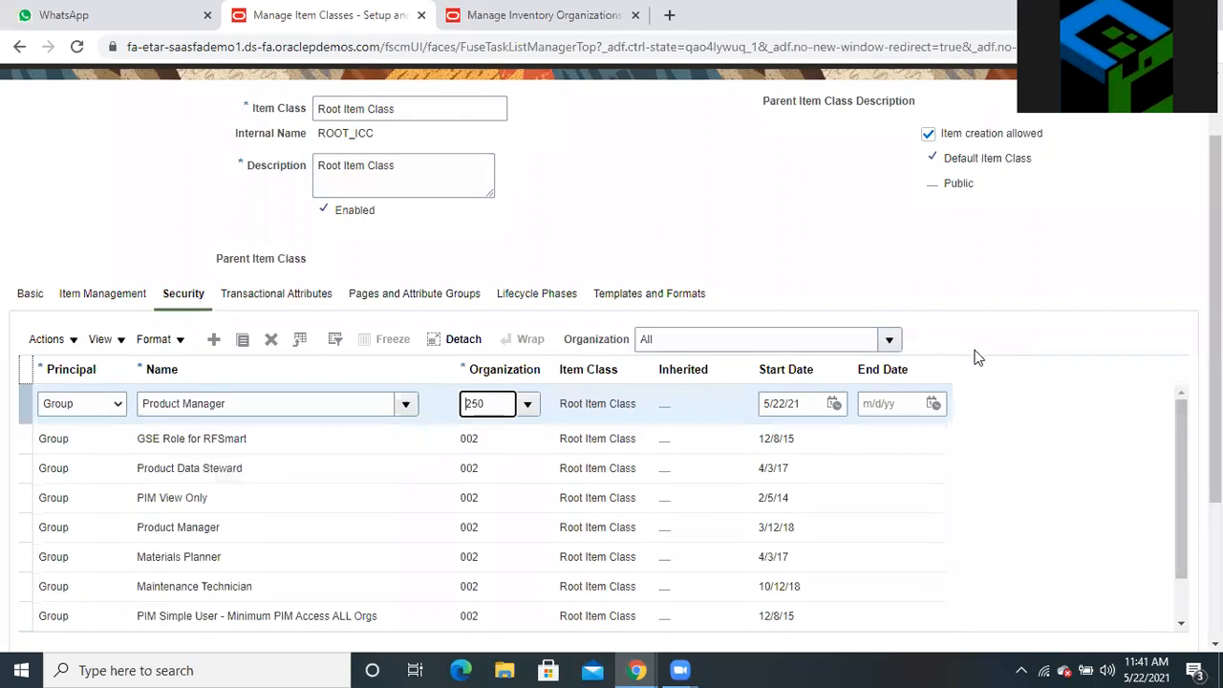
scroll(975, 354, "down", 2)
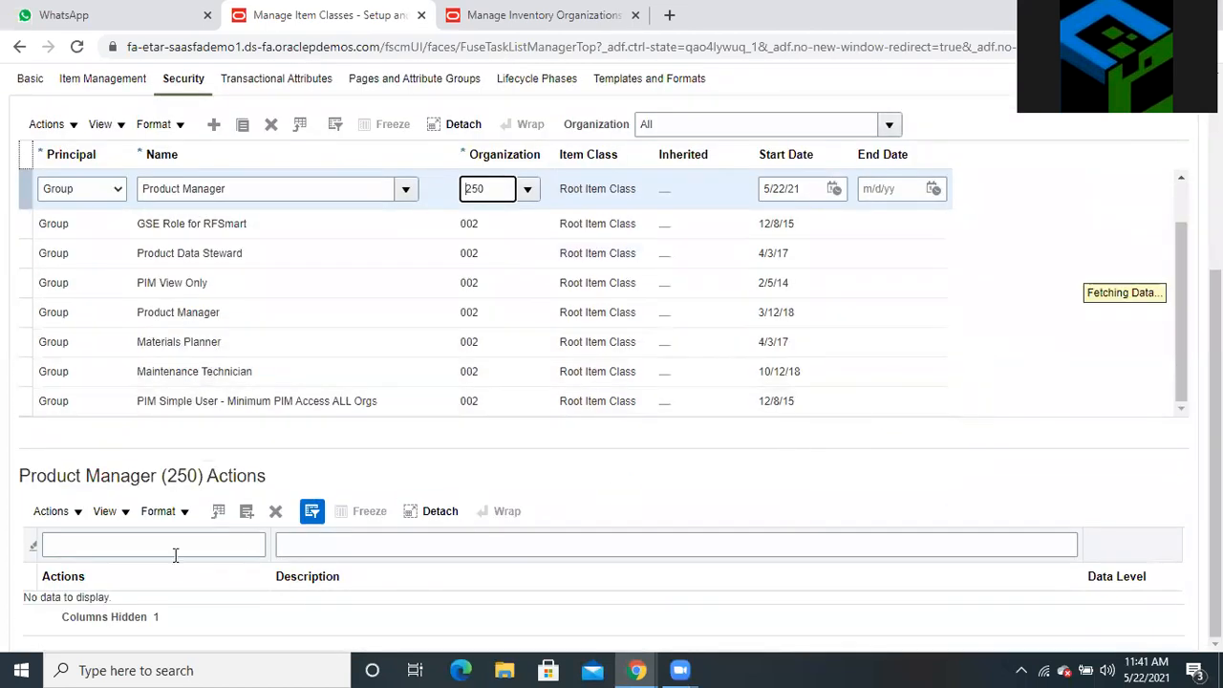
Grant the Product Manager (250) row every available action, including Read, Update and View Item Basic
left_click(246, 516)
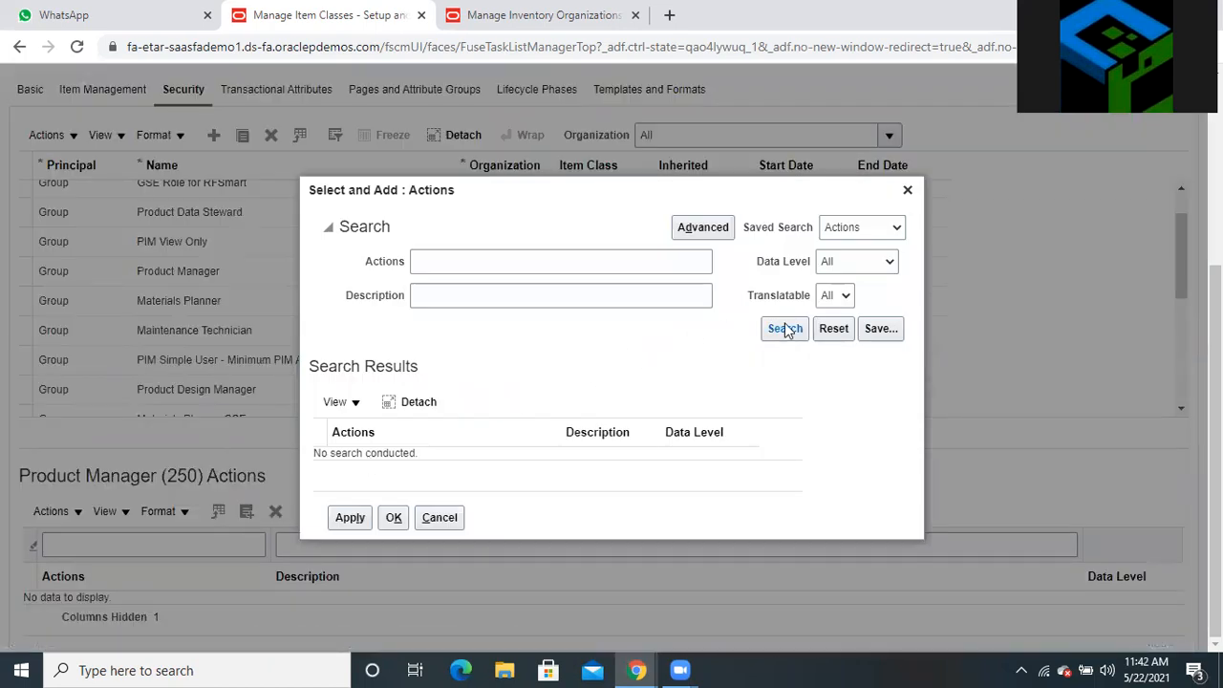
left_click(786, 328)
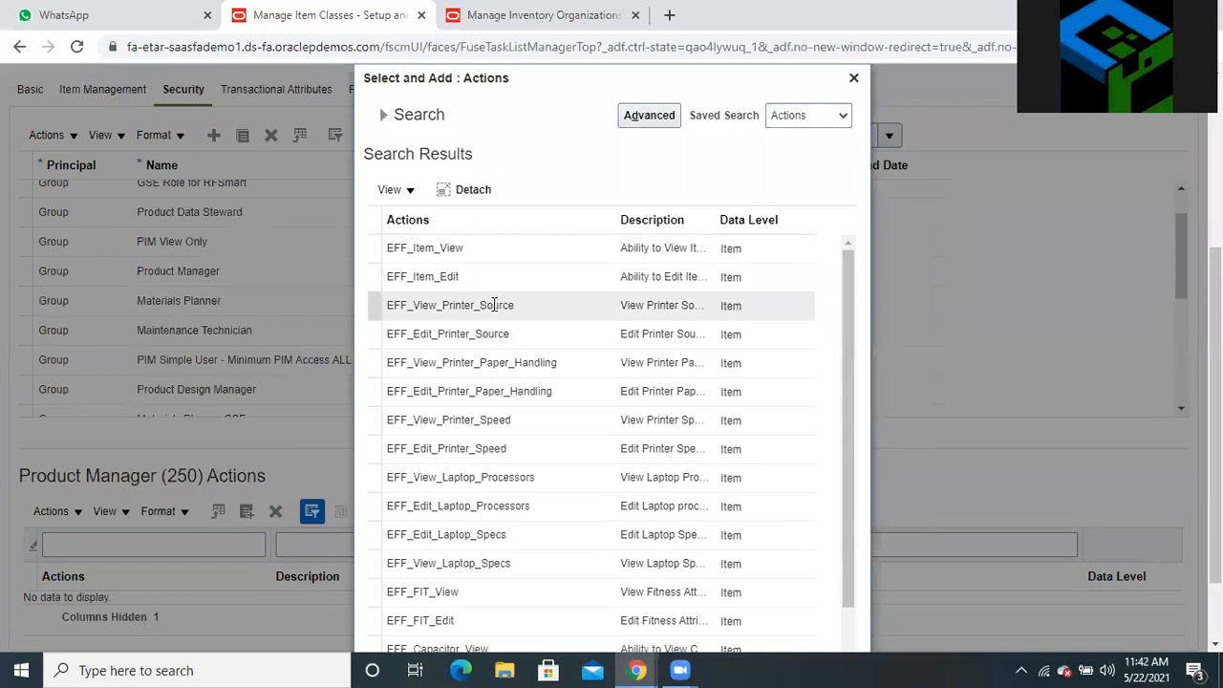
key("ctrl+a")
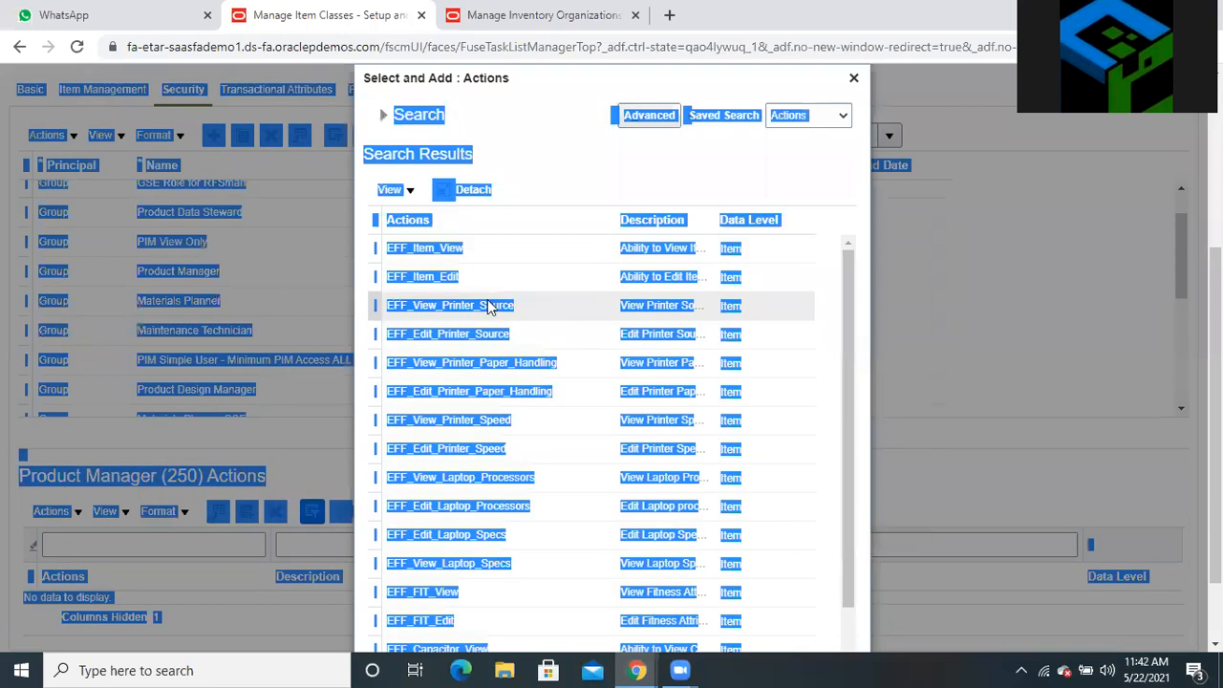
scroll(414, 188, "up", 2)
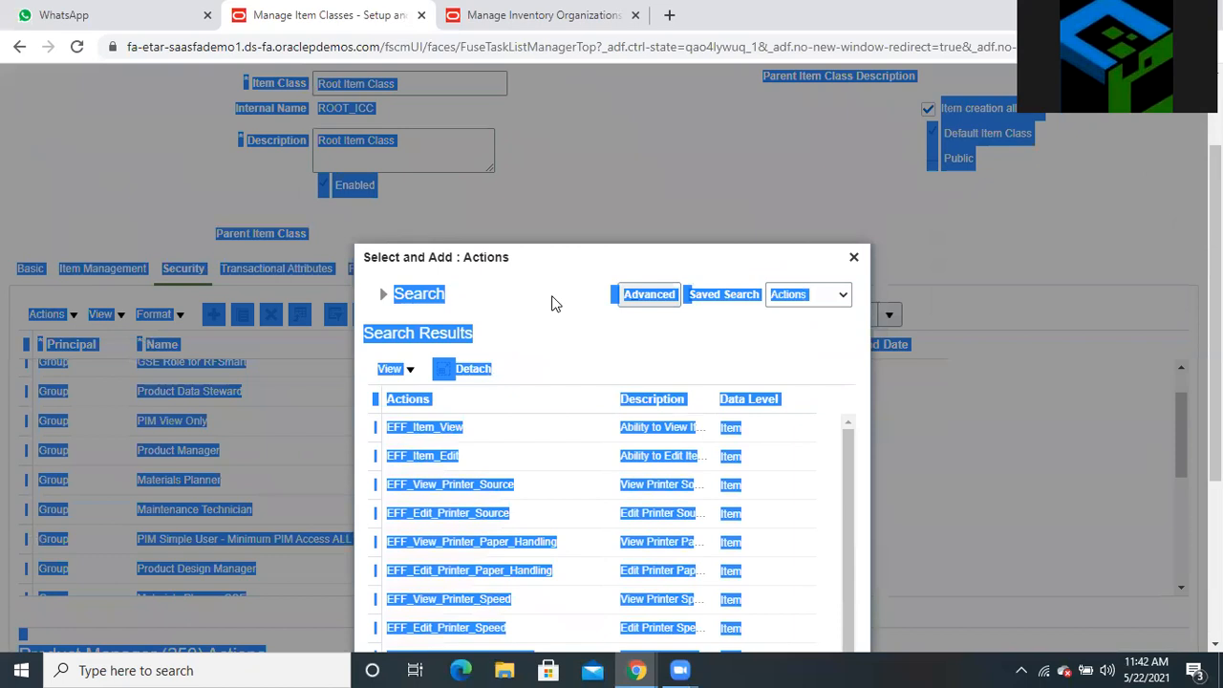
left_click(495, 350)
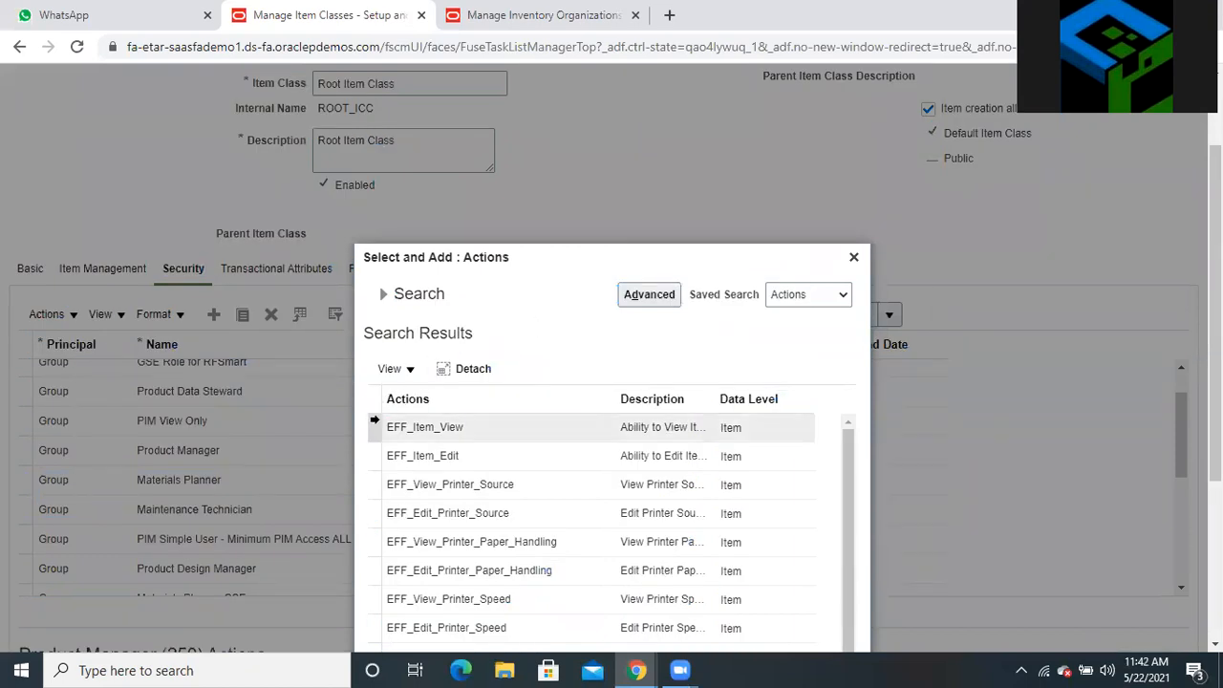
left_click(375, 399)
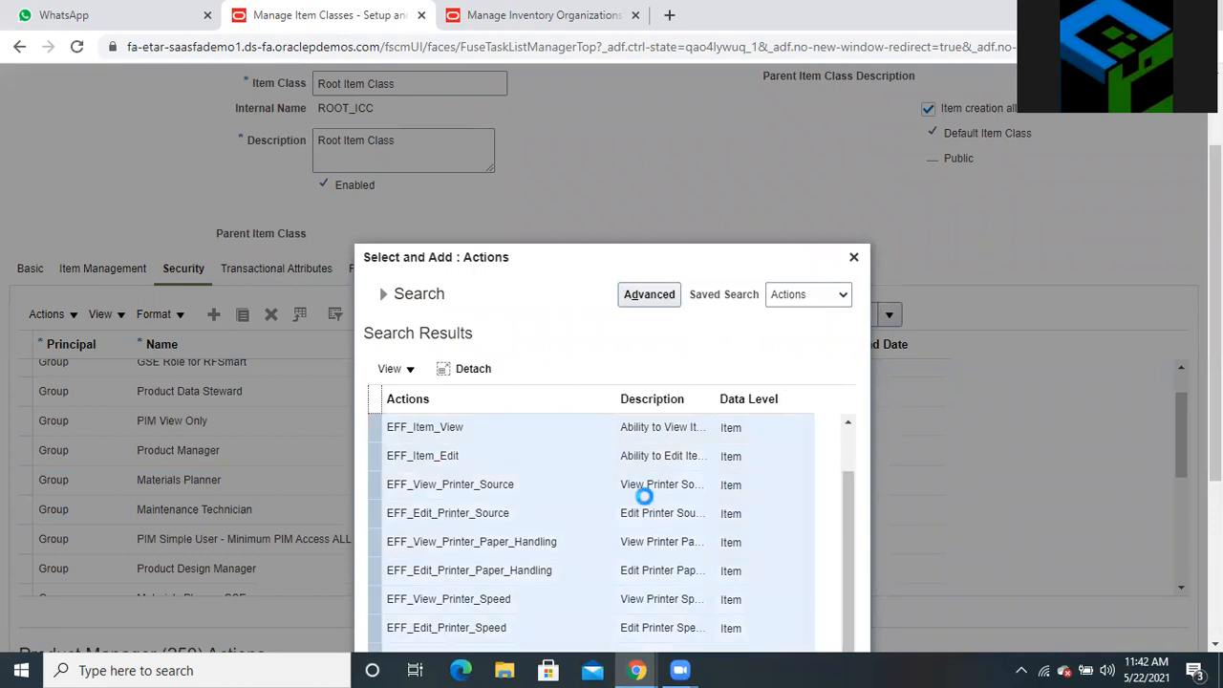
scroll(640, 494, "down", 4)
left_click(403, 630)
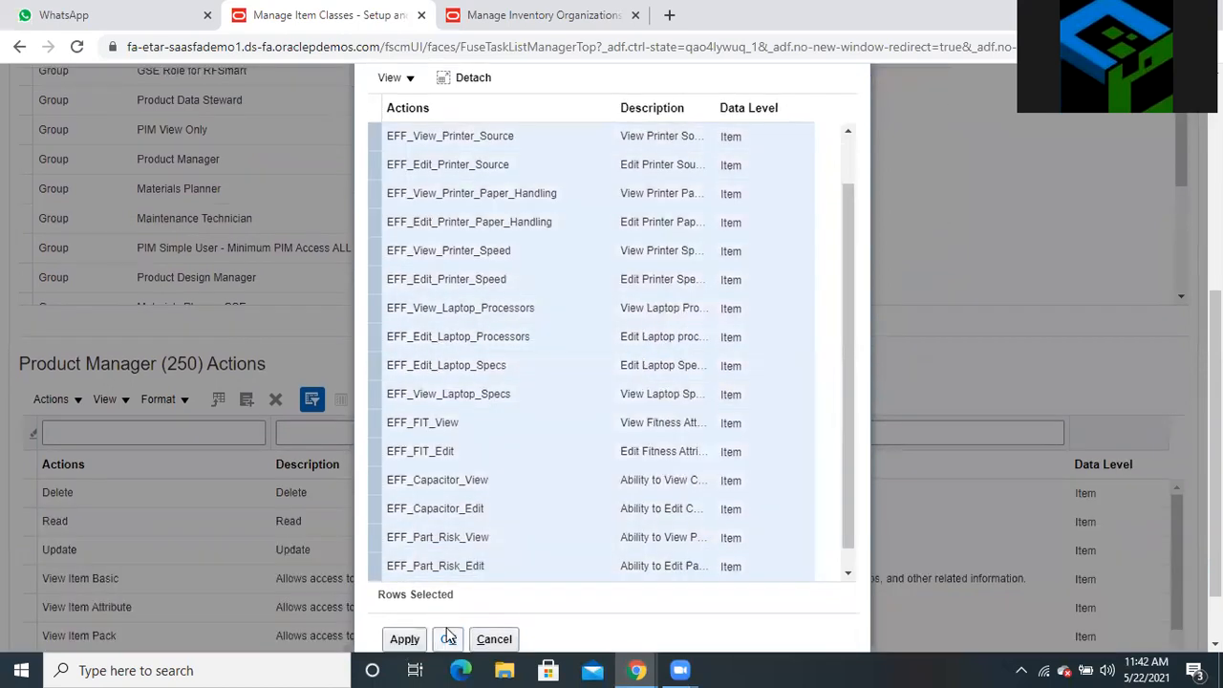
left_click(449, 632)
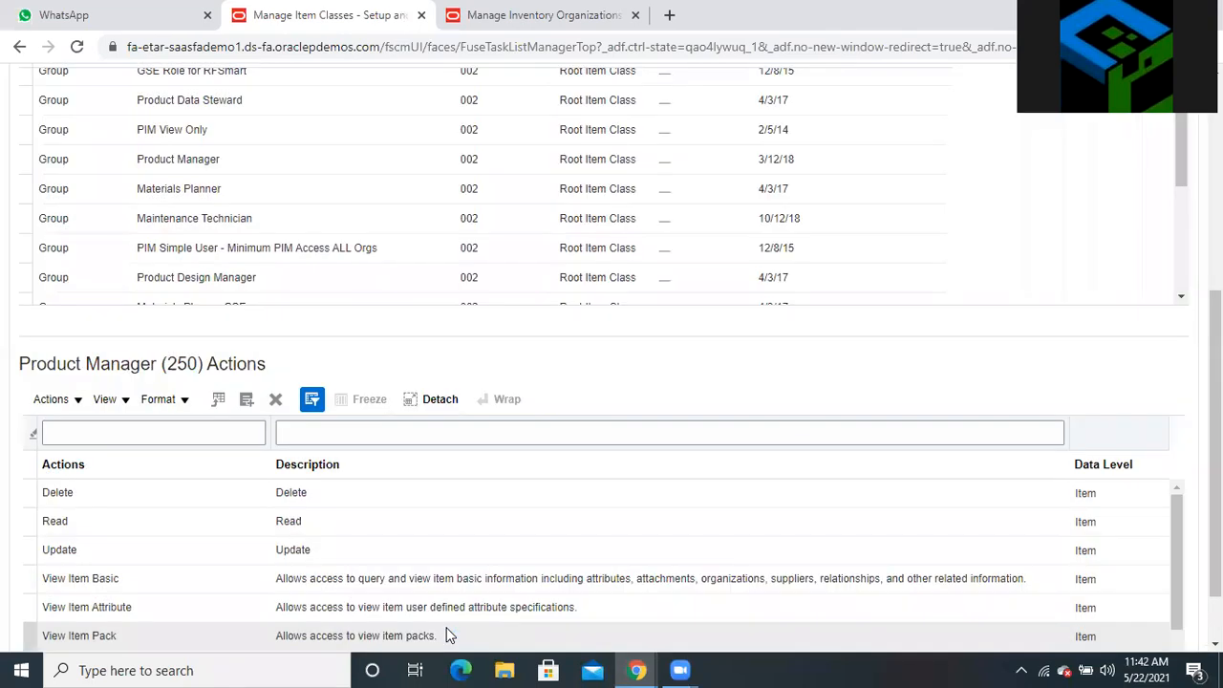
scroll(586, 476, "up", 4)
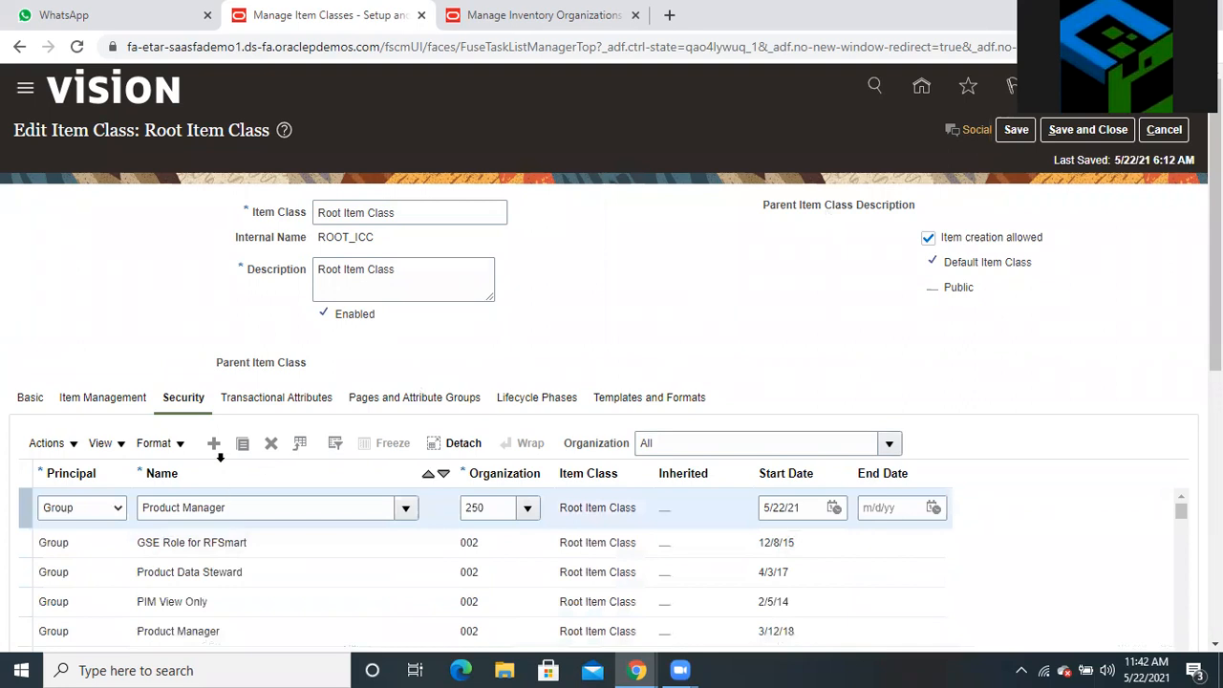
Add another security row with the Product Manager role as its Name
left_click(212, 445)
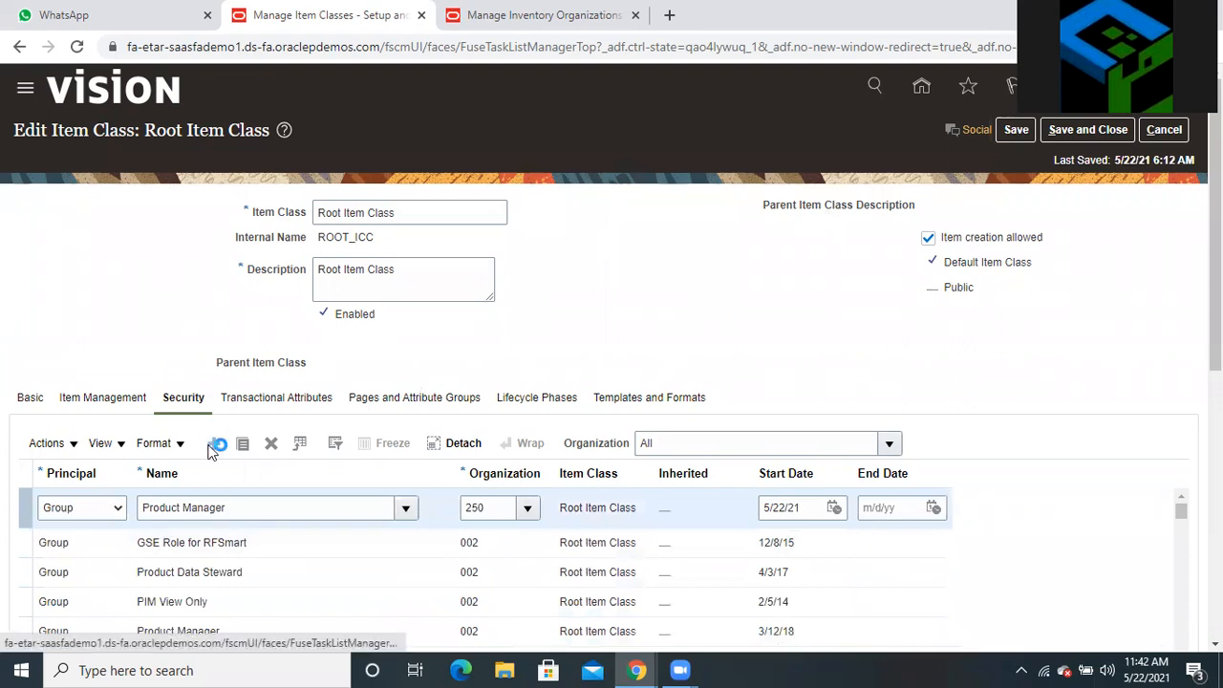
left_click(204, 504)
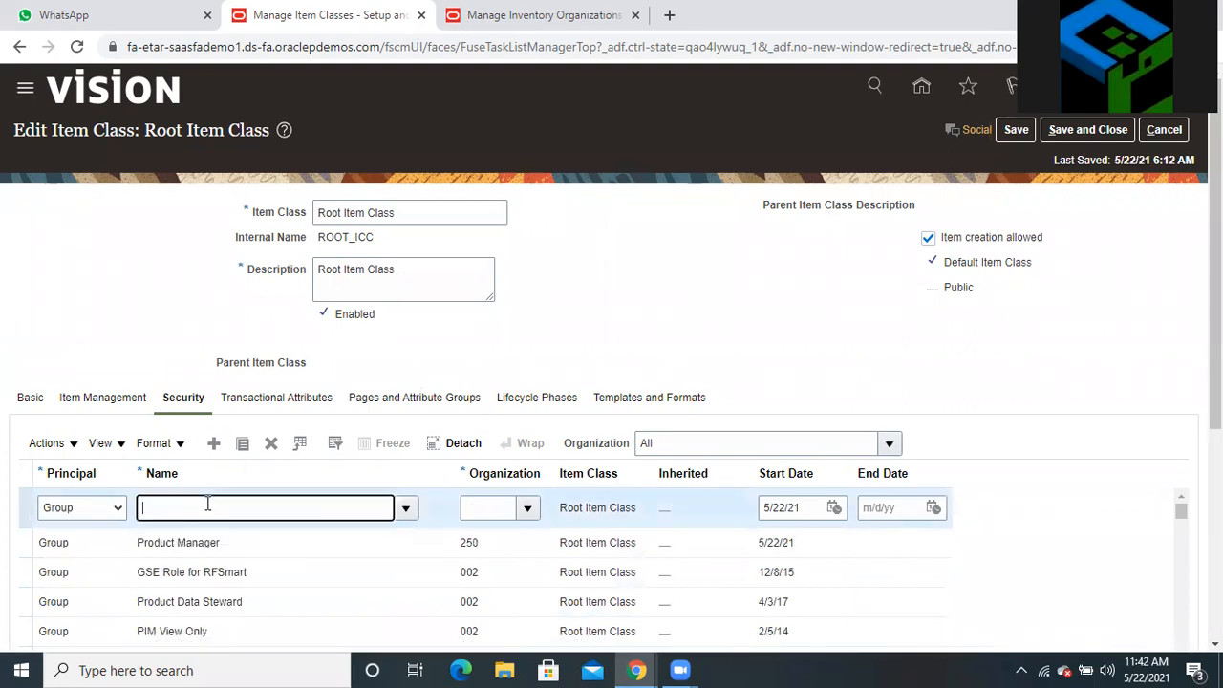
type("PR")
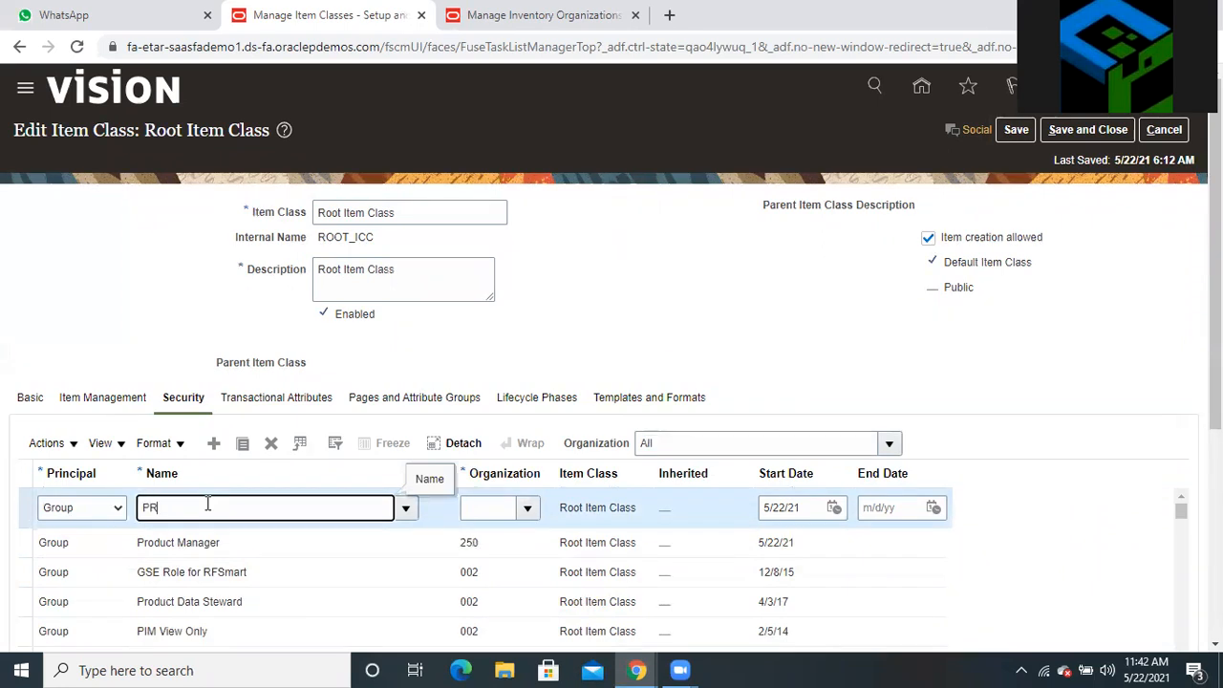
type("ODUCT MANAGER")
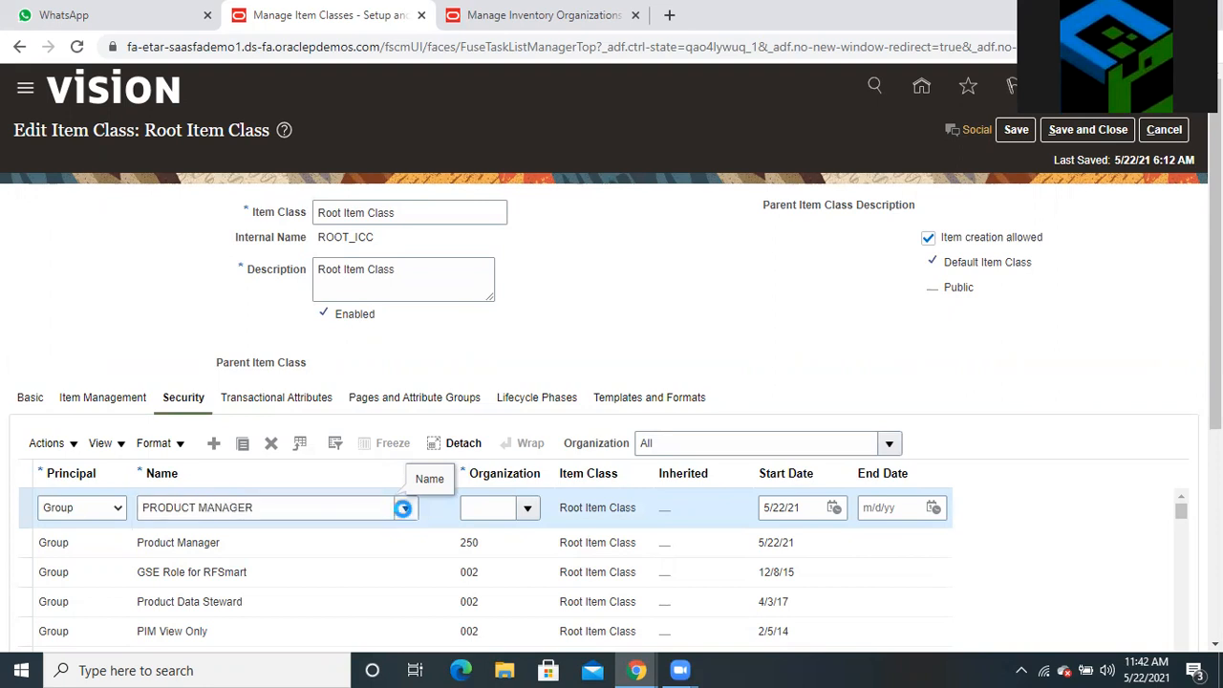
left_click(406, 507)
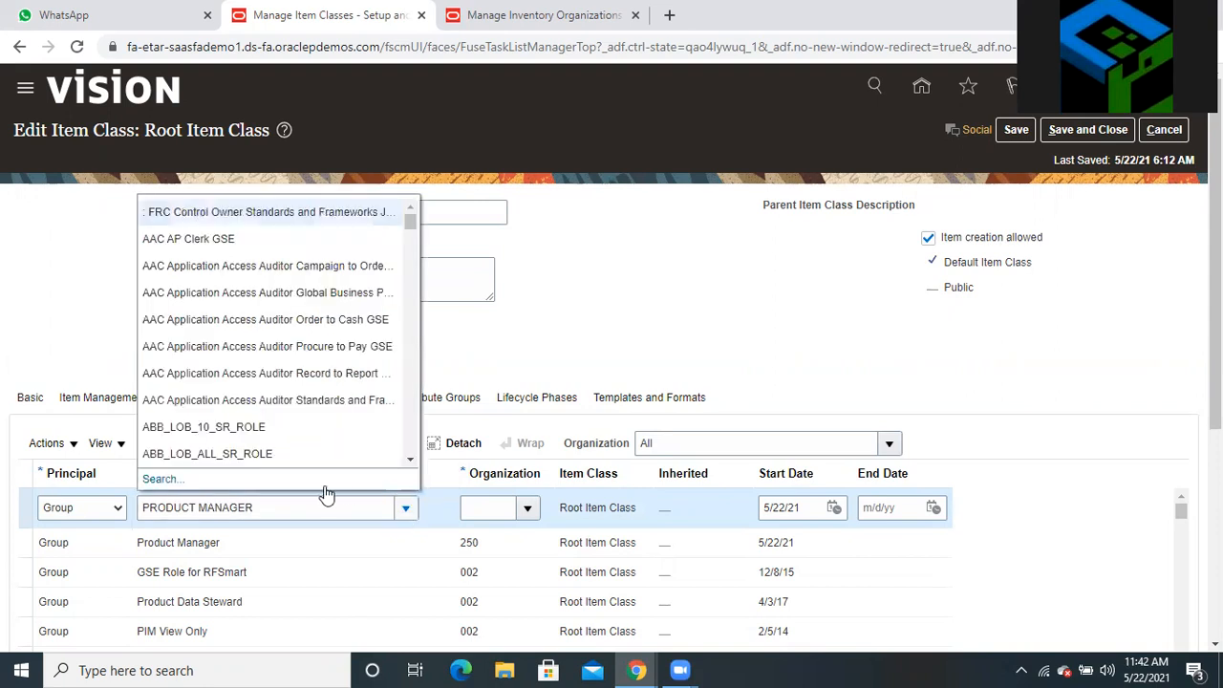
left_click(158, 479)
left_click(917, 387)
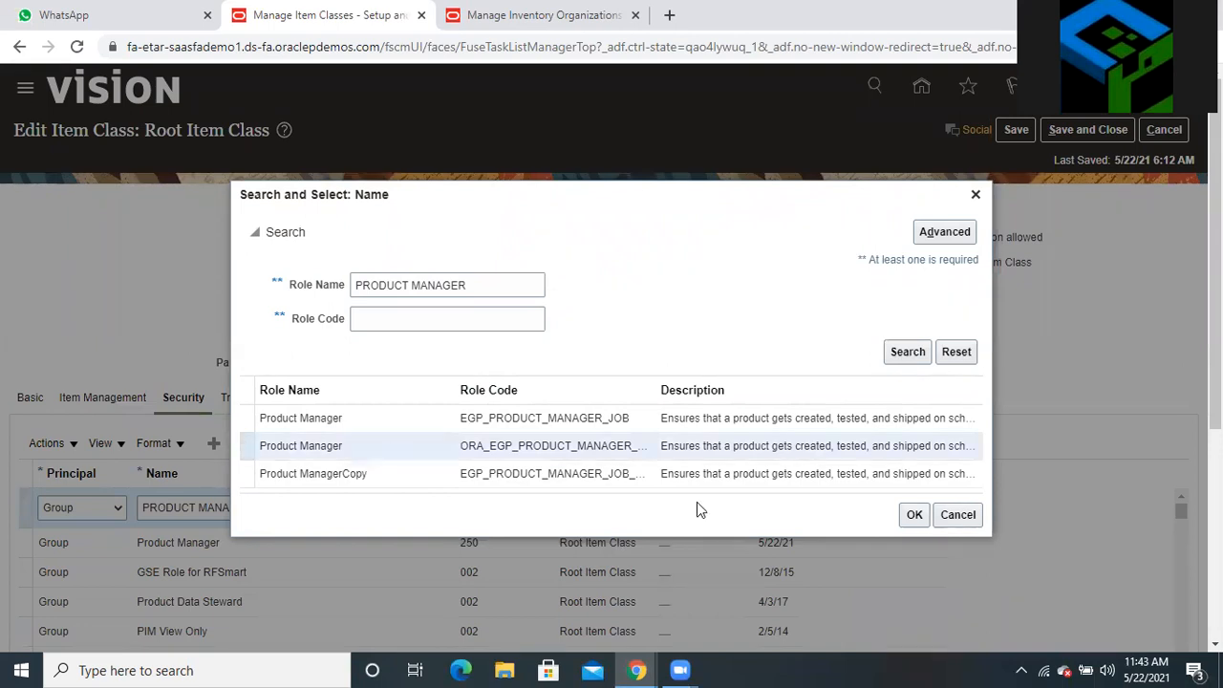
left_click(914, 515)
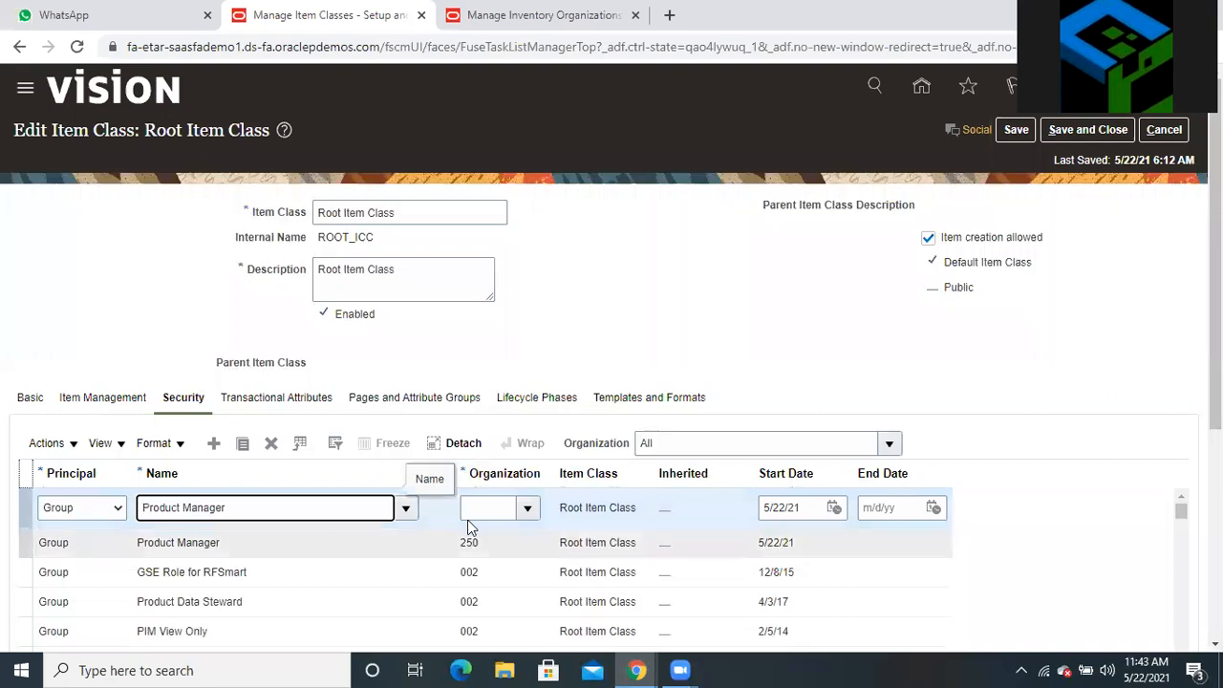
Set the new row's Organization to 251 Sydney
left_click(482, 508)
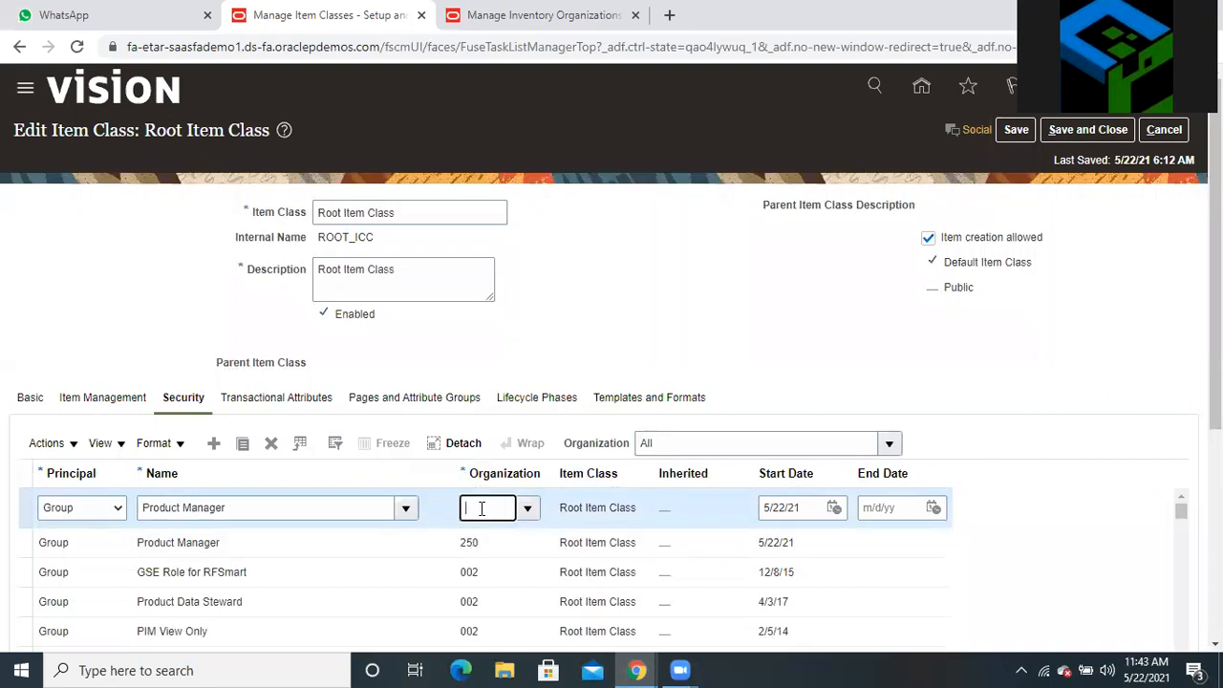
type("251")
left_click(525, 509)
left_click(501, 501)
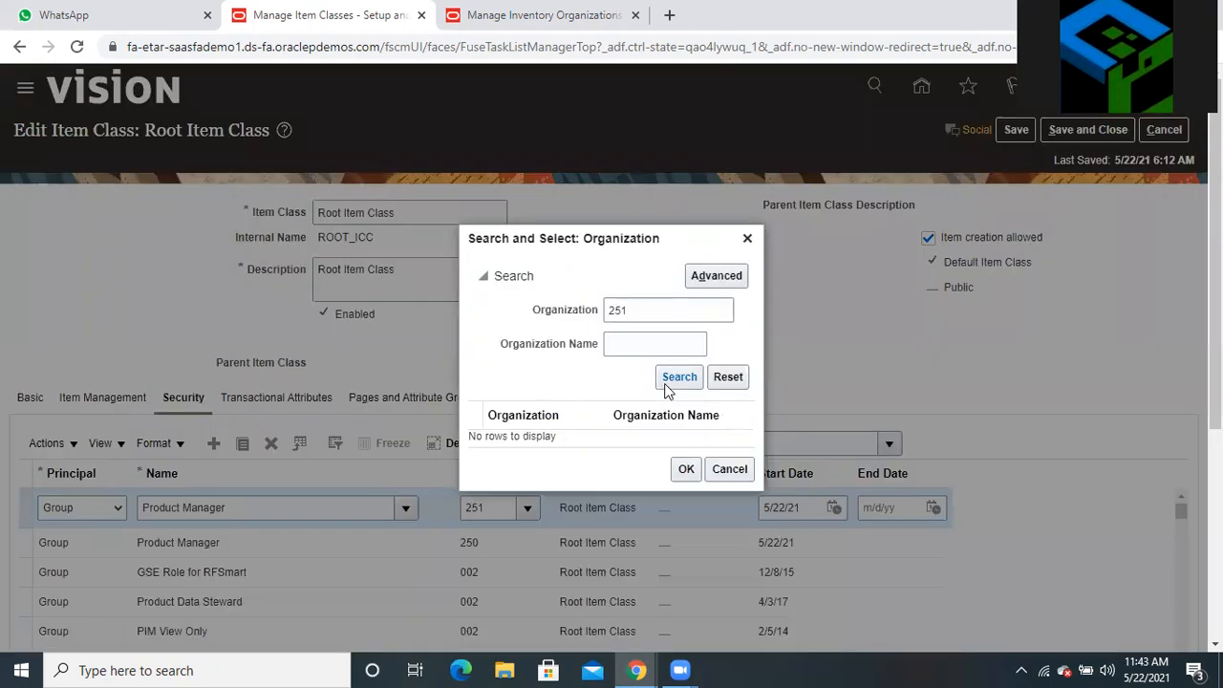
left_click(678, 379)
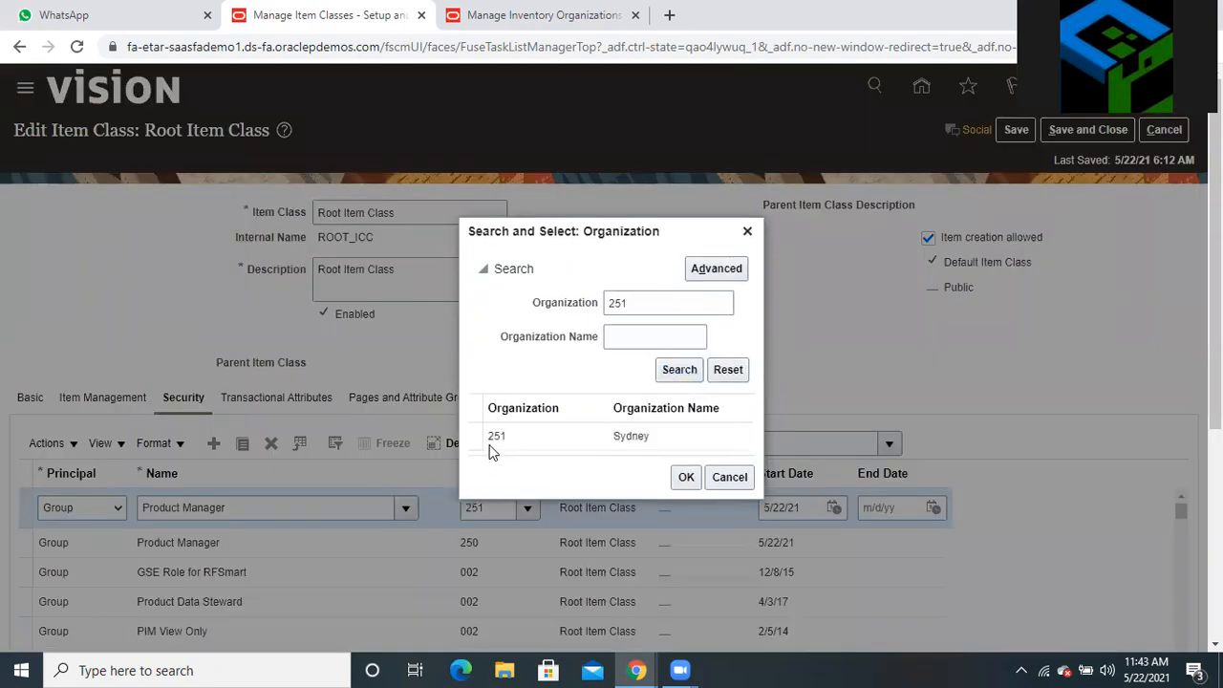
left_click(483, 435)
left_click(680, 476)
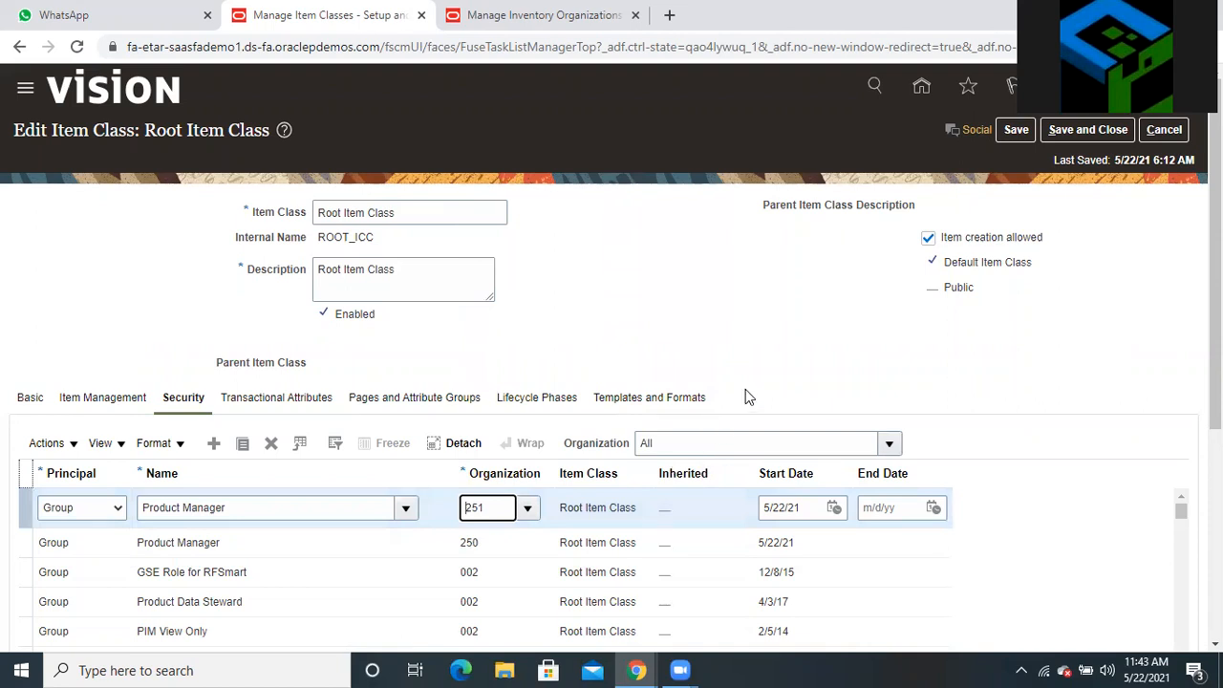
scroll(533, 489, "down", 2)
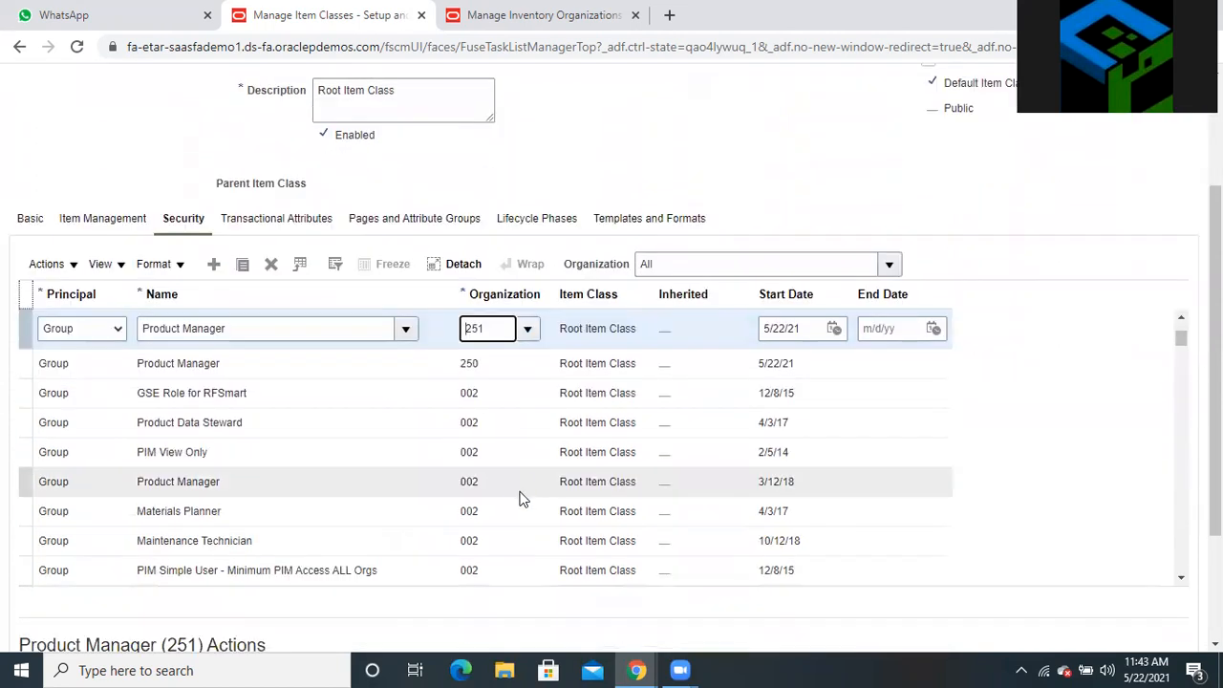
scroll(525, 492, "down", 3)
scroll(355, 534, "down", 2)
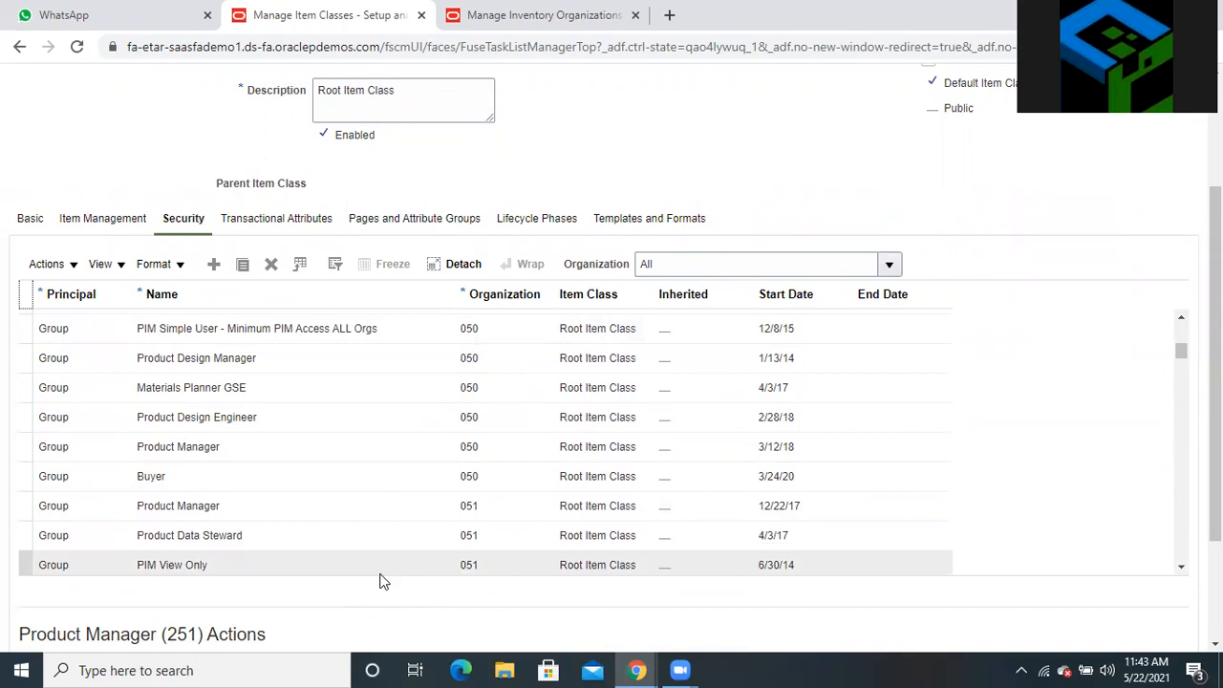
scroll(379, 581, "up", 2)
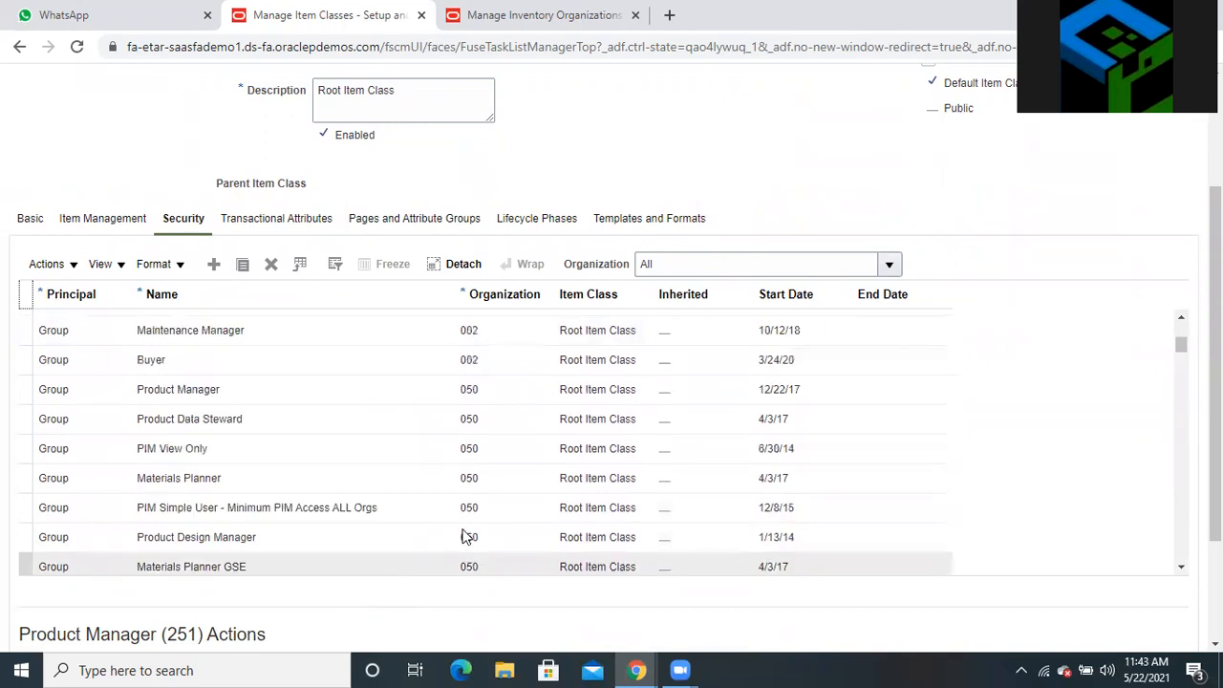
scroll(702, 454, "up", 2)
scroll(702, 448, "up", 5)
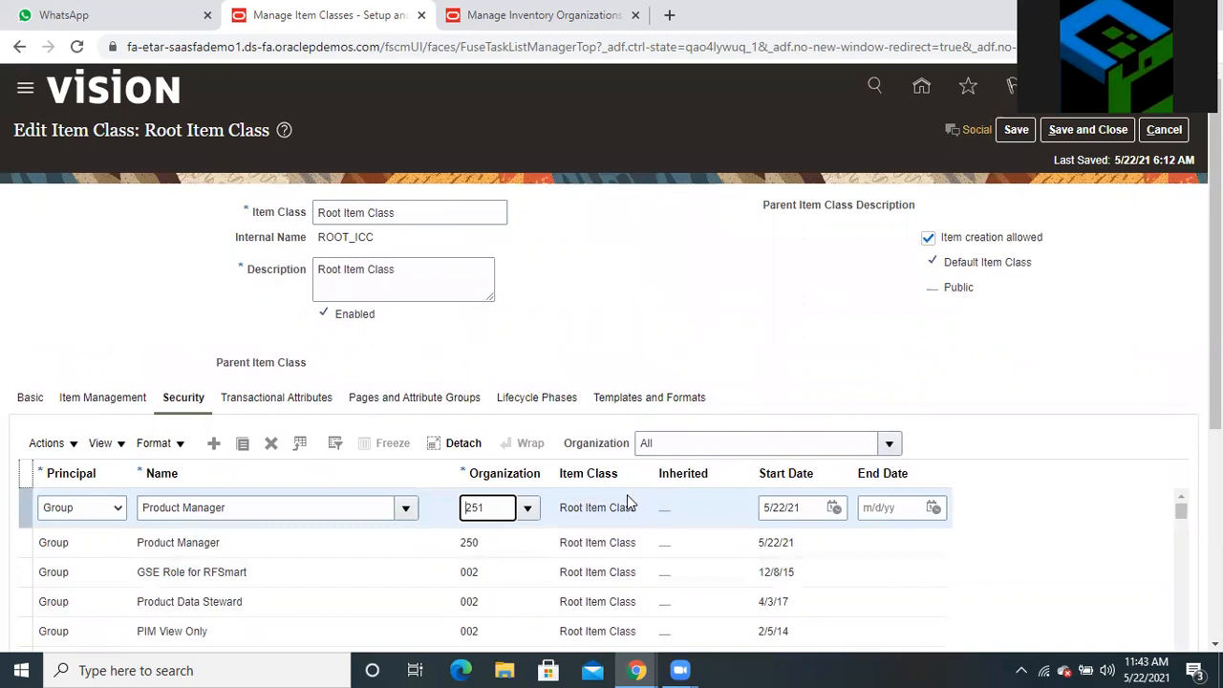
scroll(563, 538, "down", 10)
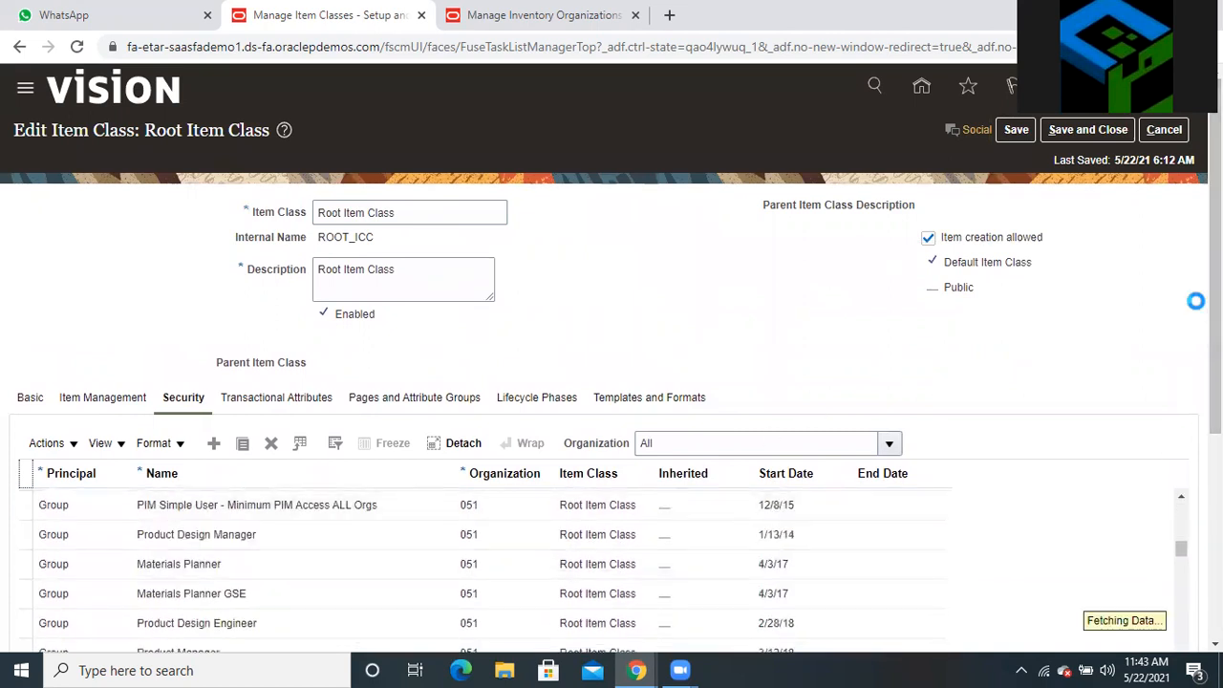
left_click_drag(1181, 554, 1184, 642)
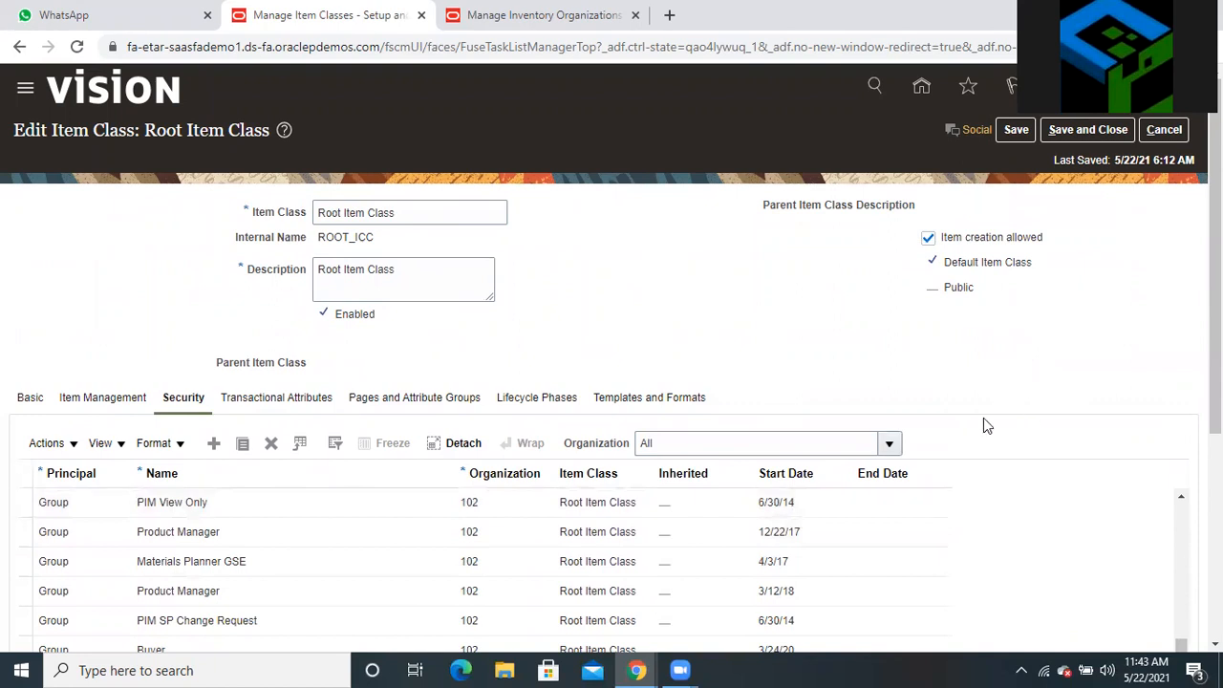
scroll(983, 418, "down", 4)
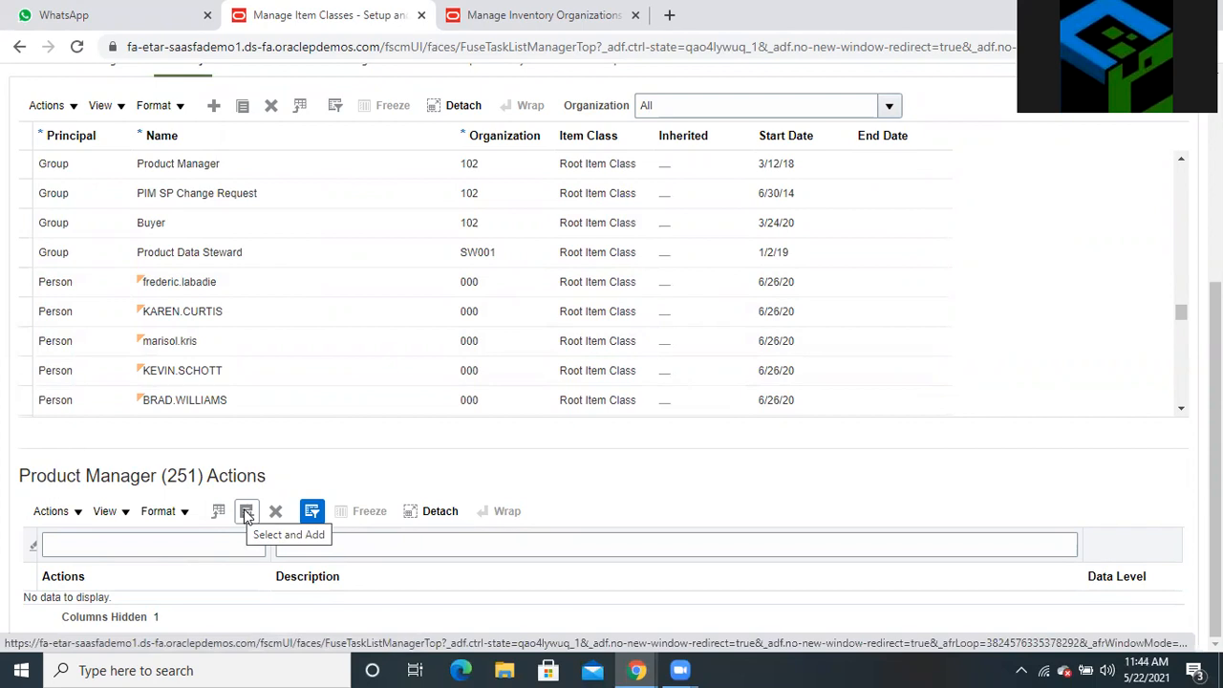
Add item actions such as Delete, Read, Update and View Item Basic to Product Manager (251)
left_click(246, 513)
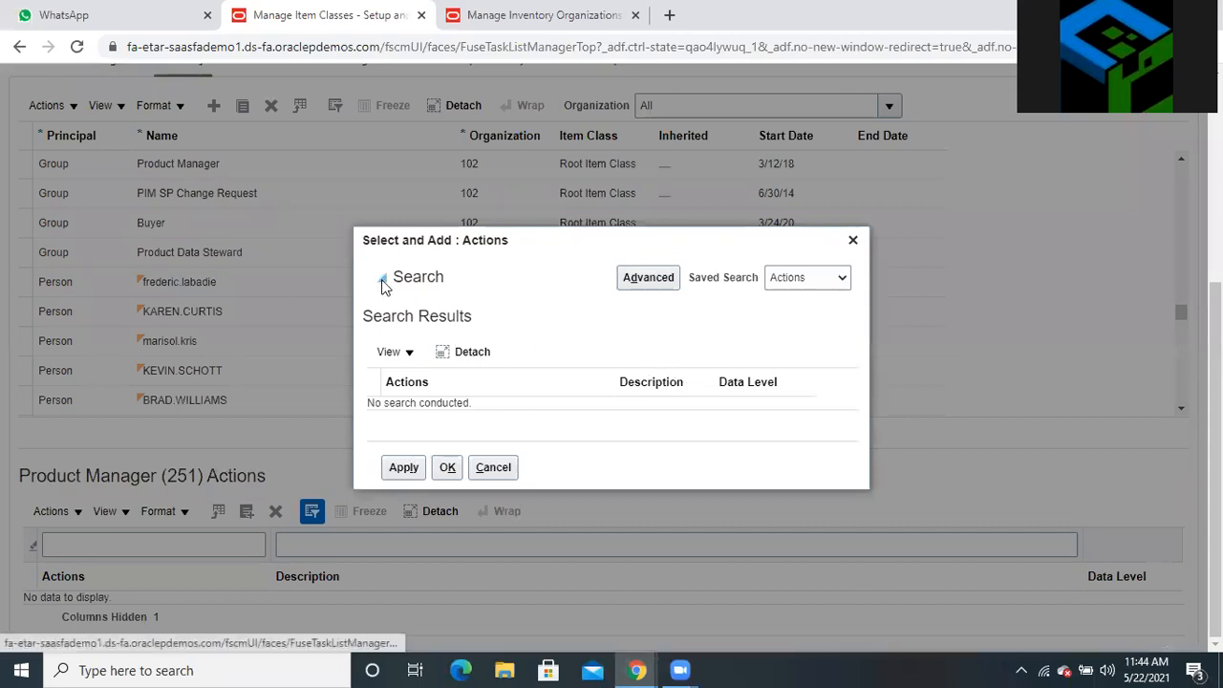
left_click(382, 284)
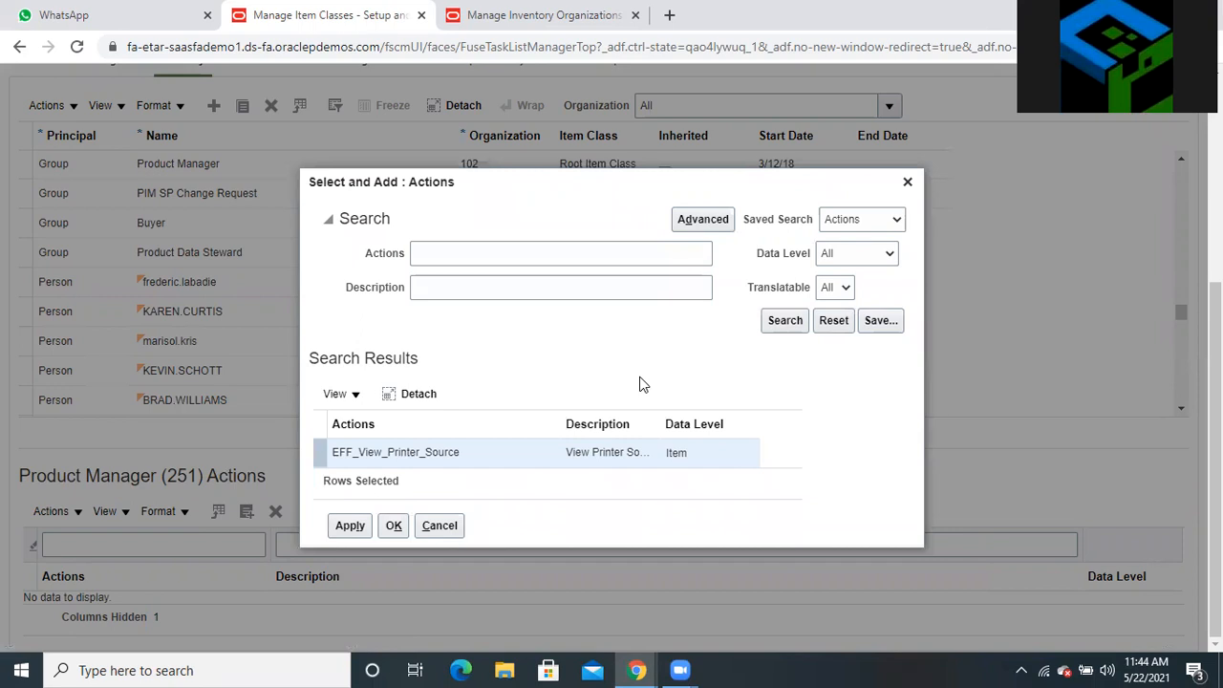
left_click(794, 321)
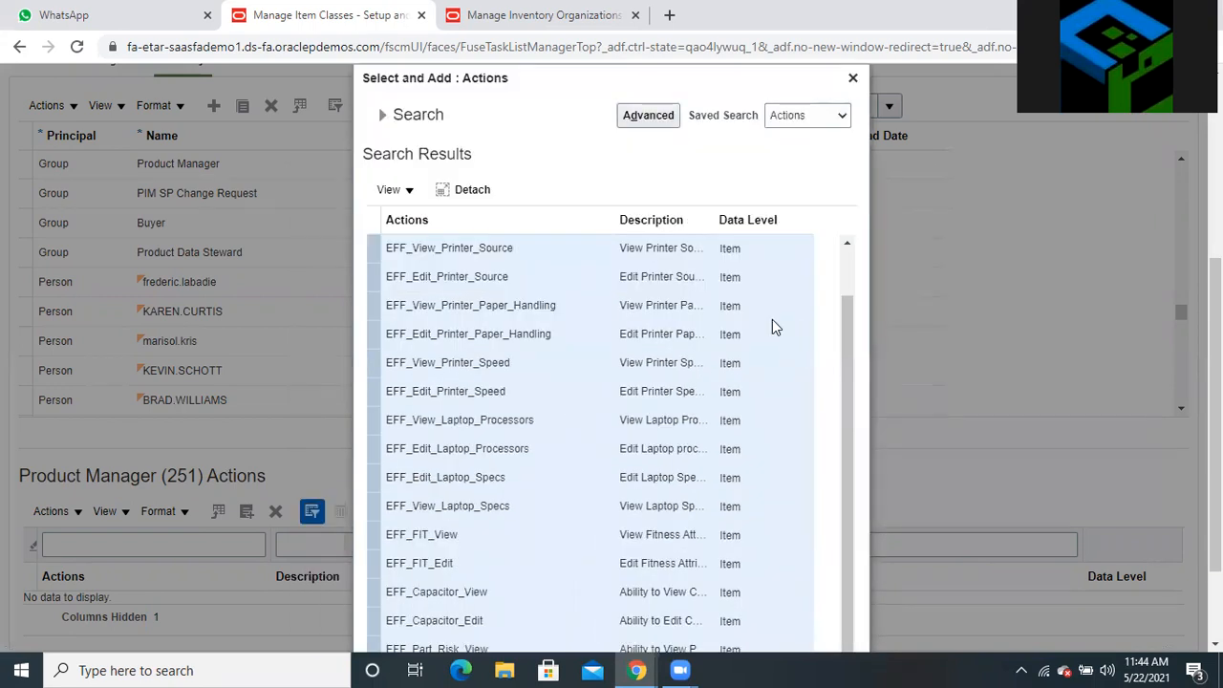
scroll(555, 389, "down", 3)
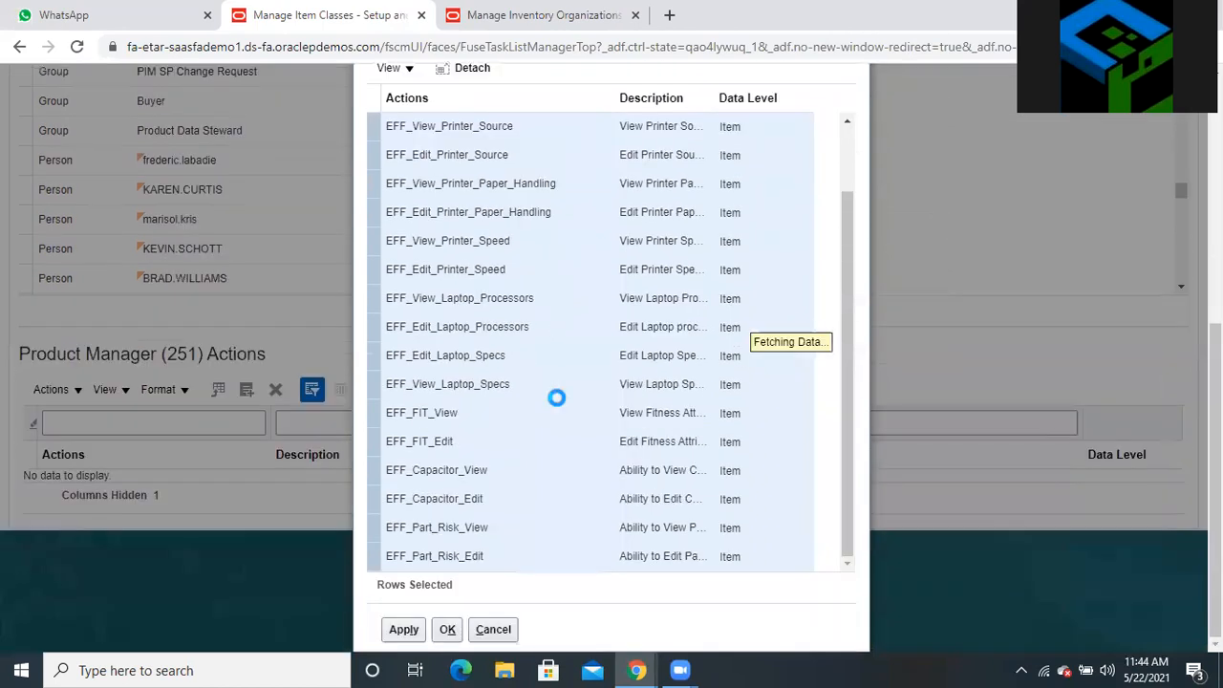
left_click(403, 630)
left_click(451, 631)
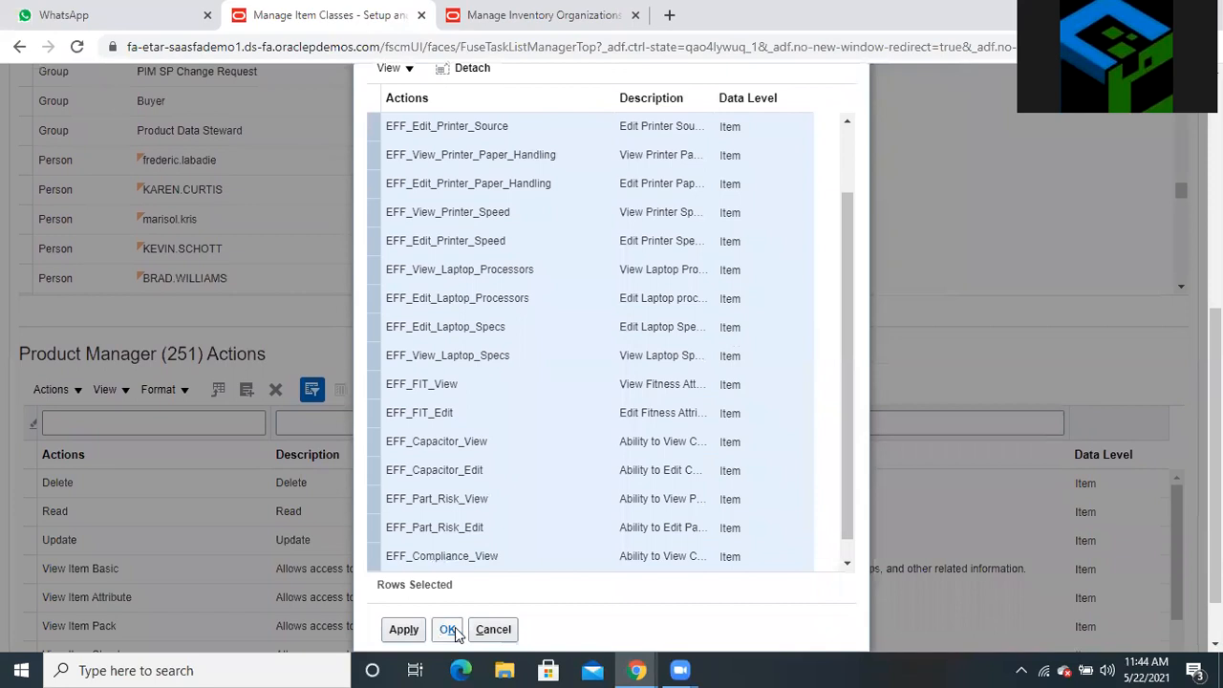
left_click(451, 631)
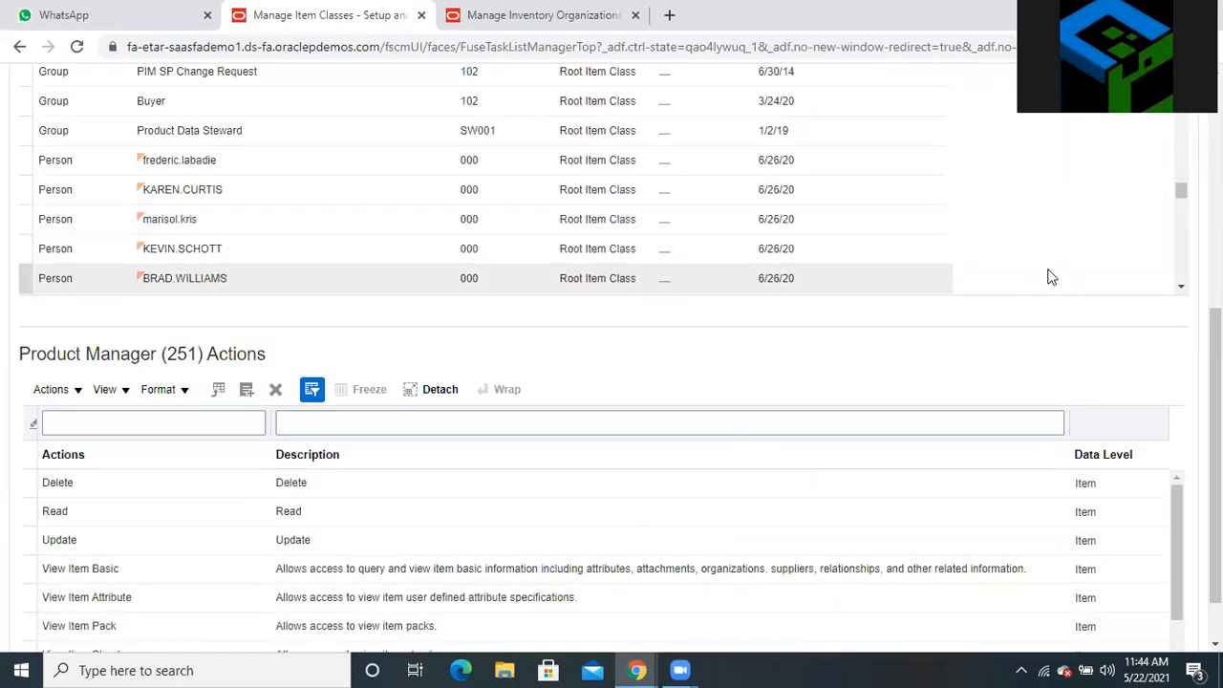
scroll(1065, 252, "up", 1)
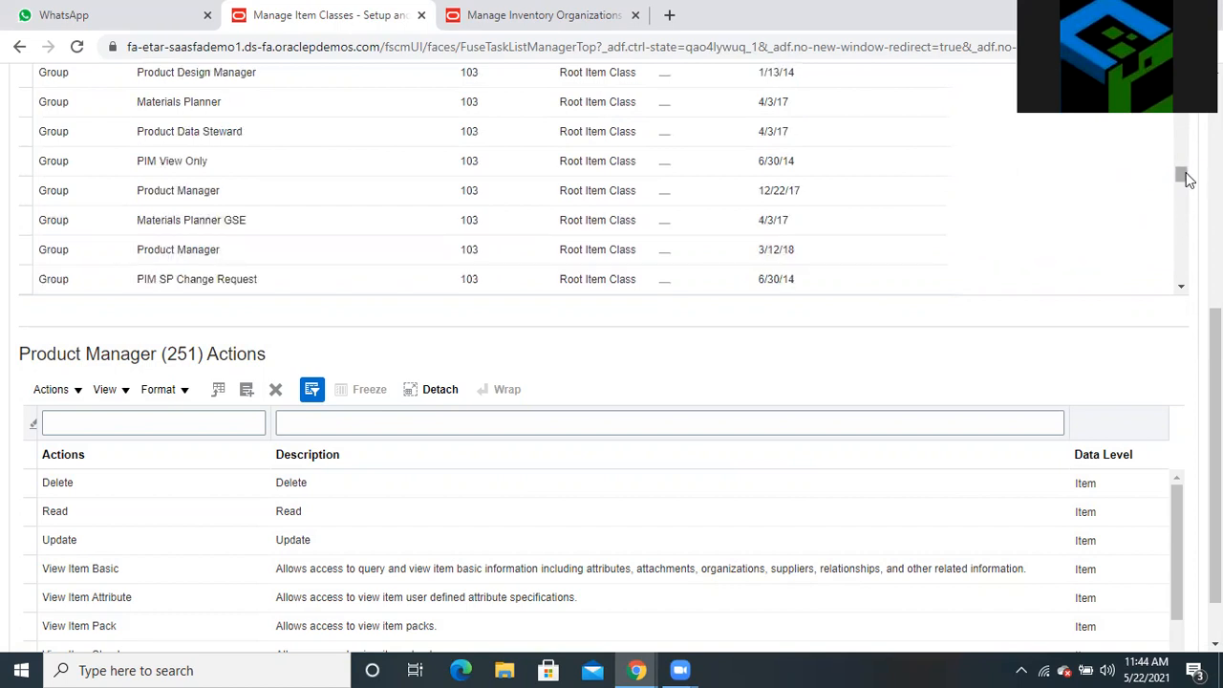
scroll(1188, 179, "up", 3)
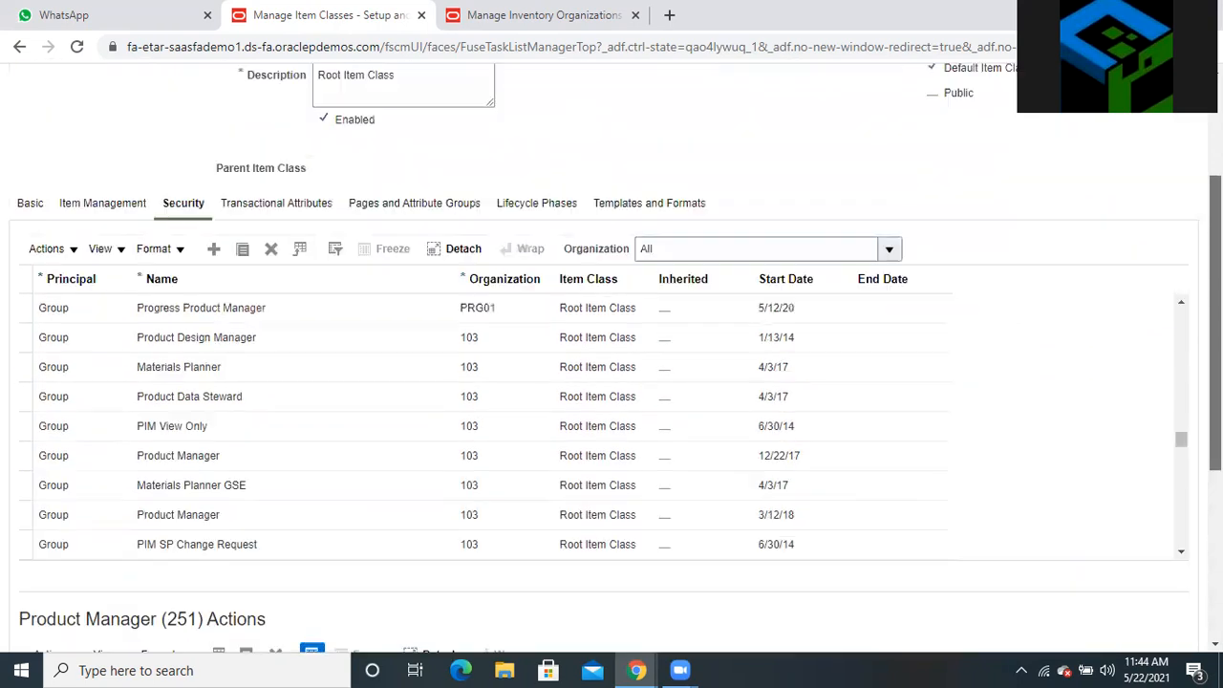
scroll(1187, 180, "up", 2)
scroll(1012, 158, "up", 1)
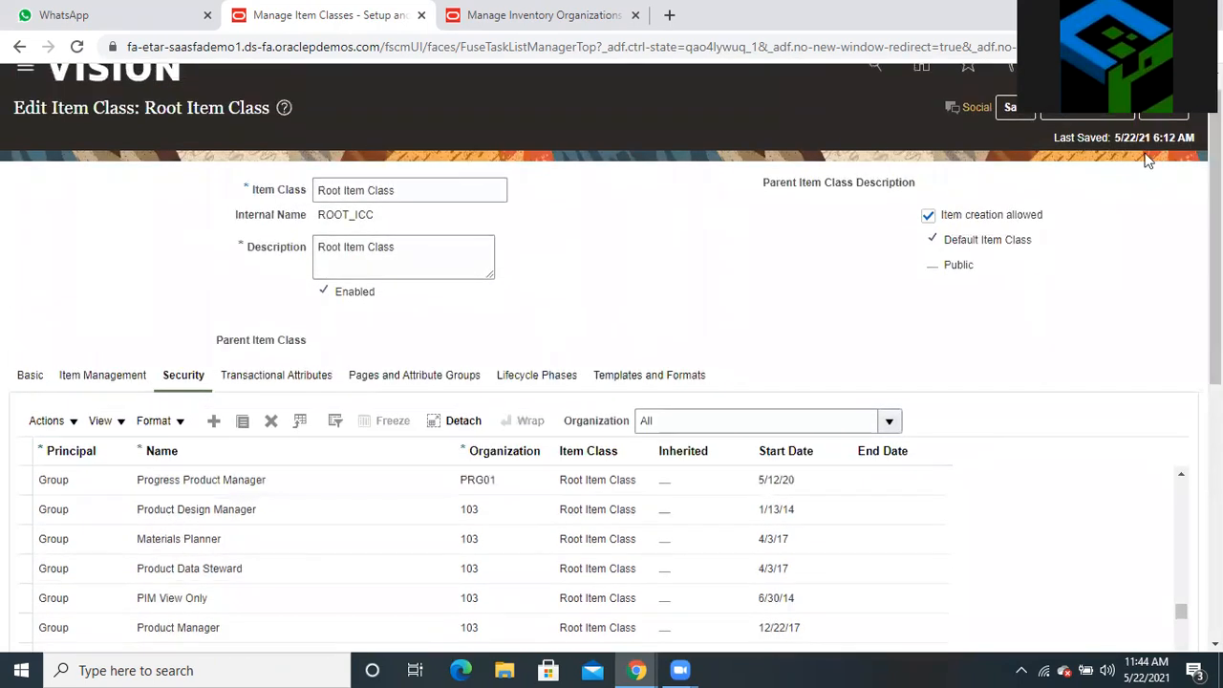
Save and close the Root Item Class edits and finish with Manage Item Classes
left_click(1010, 110)
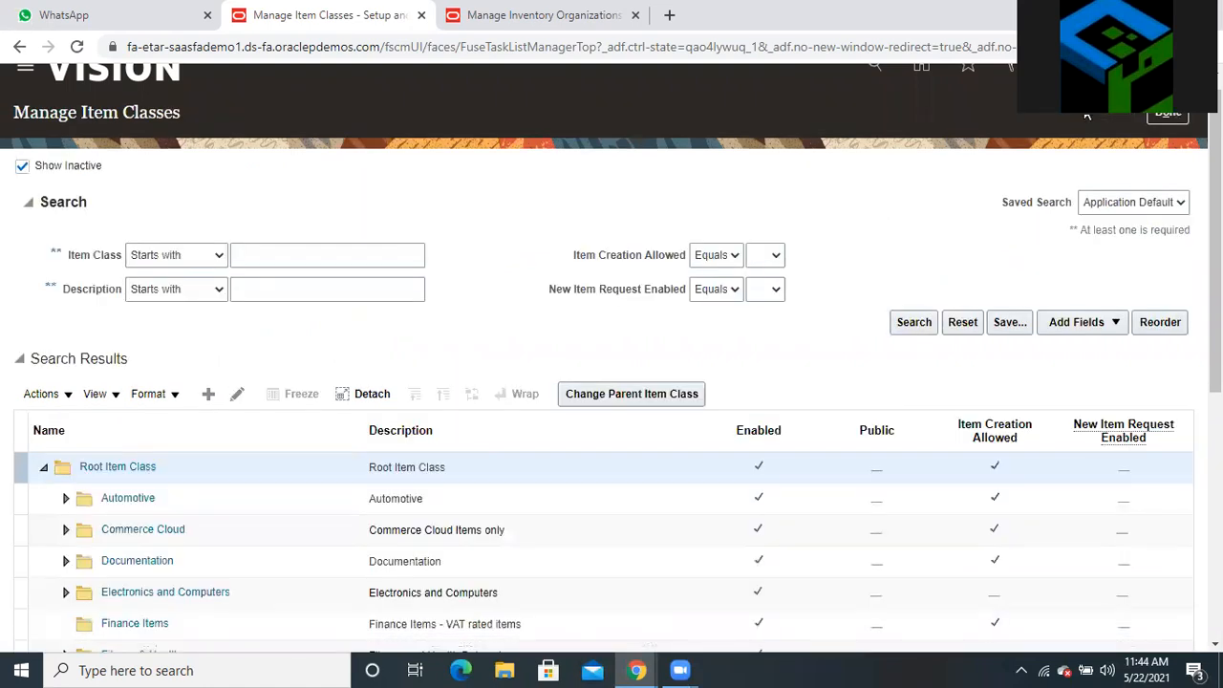
left_click(1178, 116)
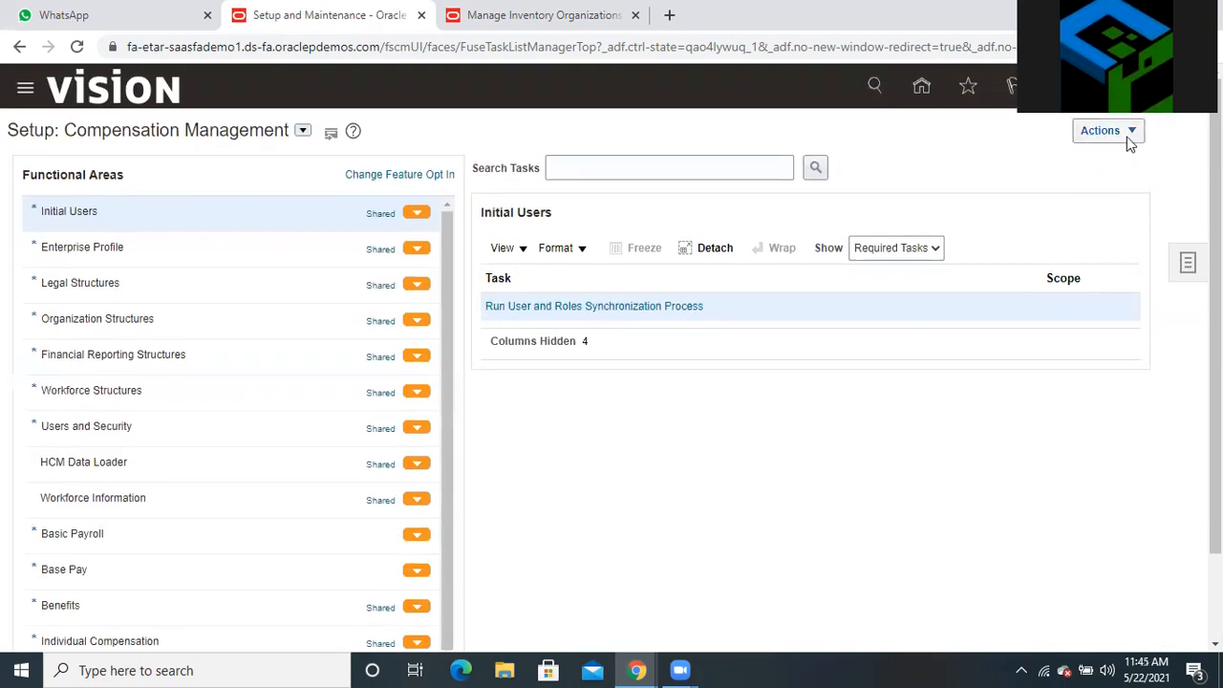
Sign out of the application, confirming the single sign-off
left_click(1137, 95)
left_click(1139, 123)
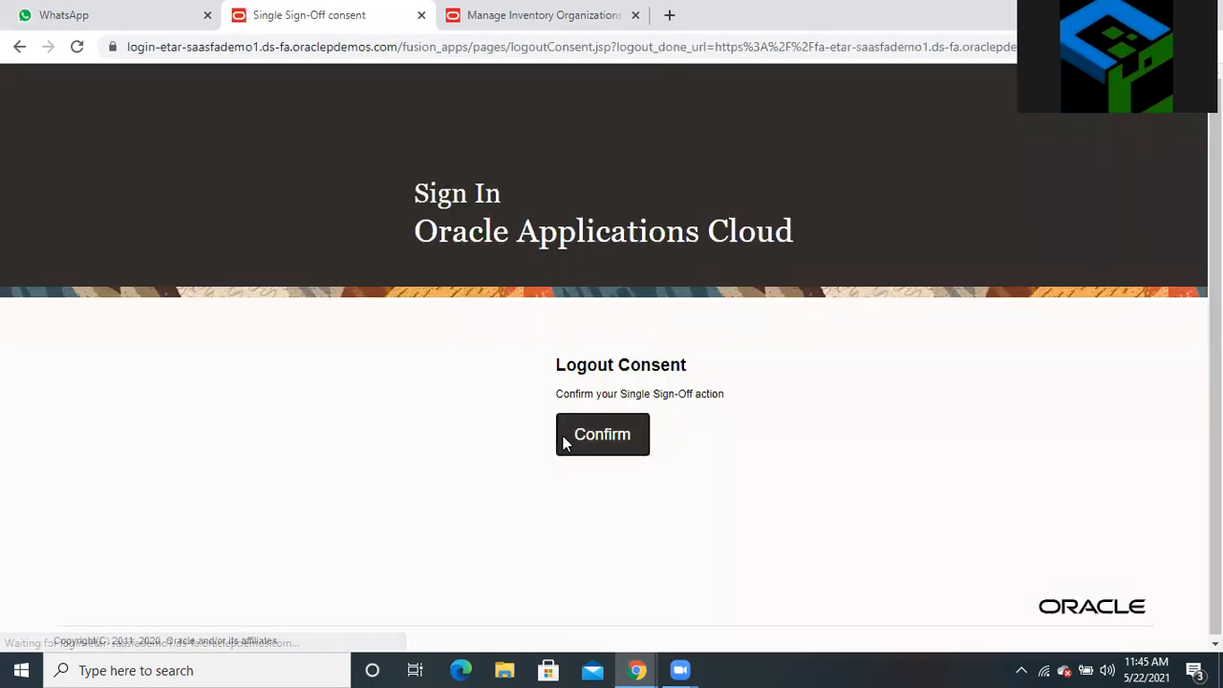
left_click(599, 434)
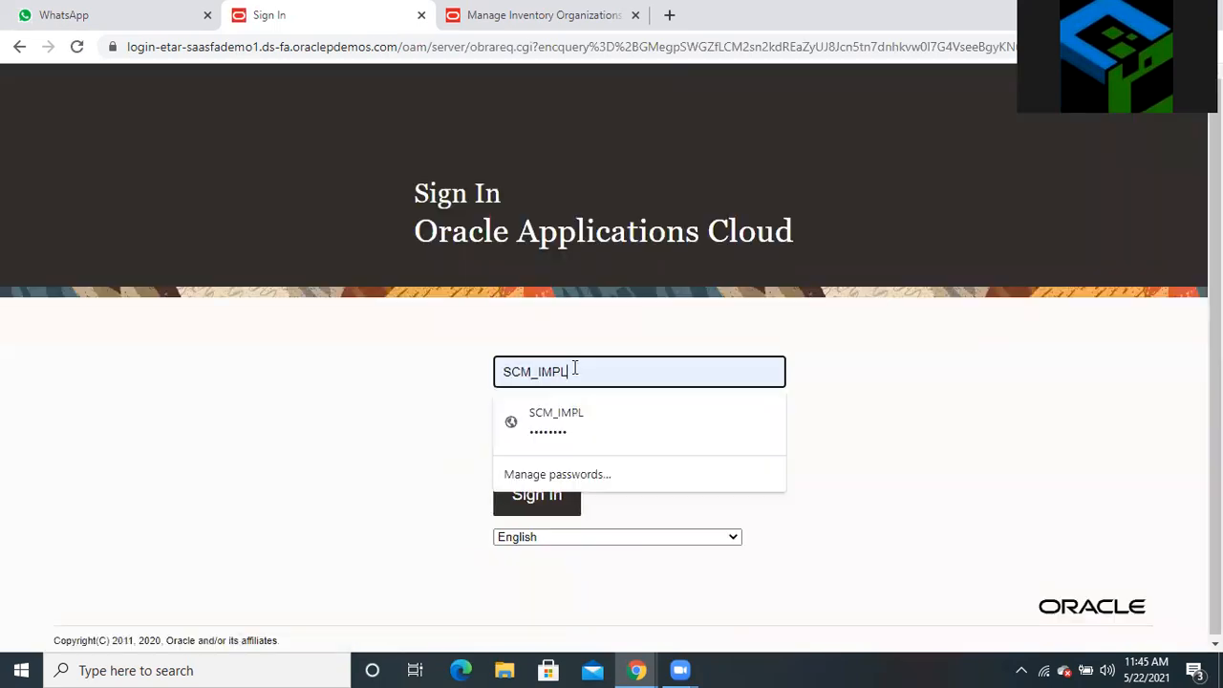
Sign back in with the account username and password
double_click(574, 371)
left_click(564, 416)
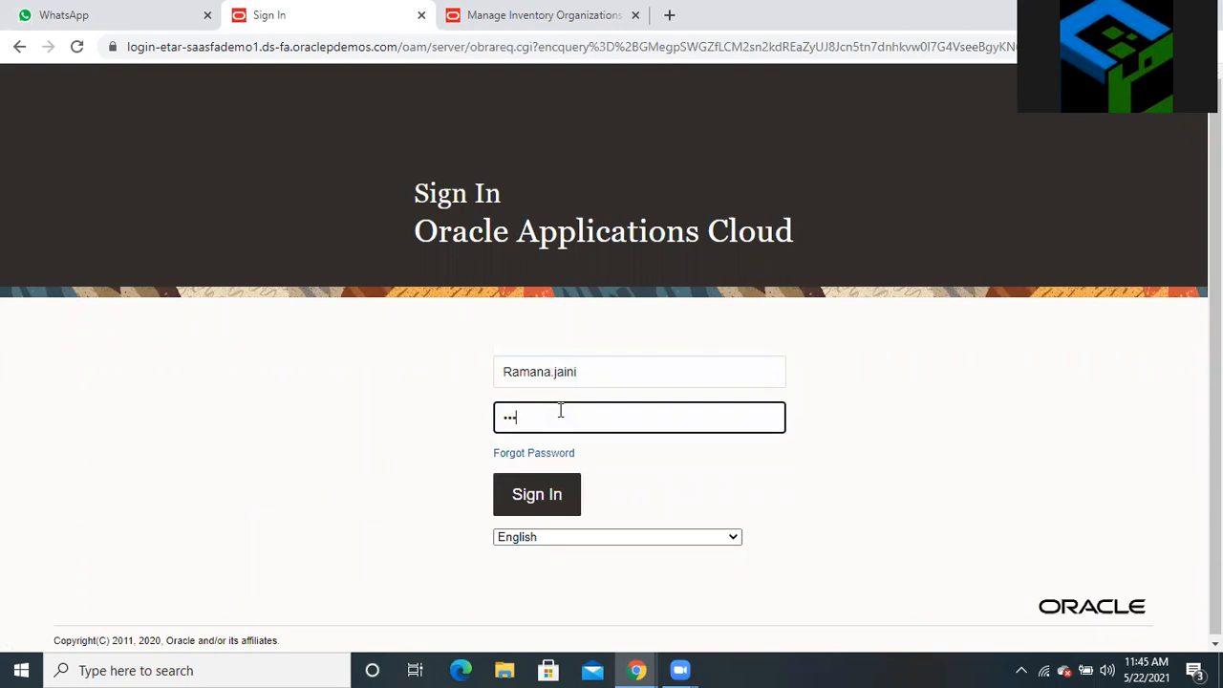
left_click(540, 485)
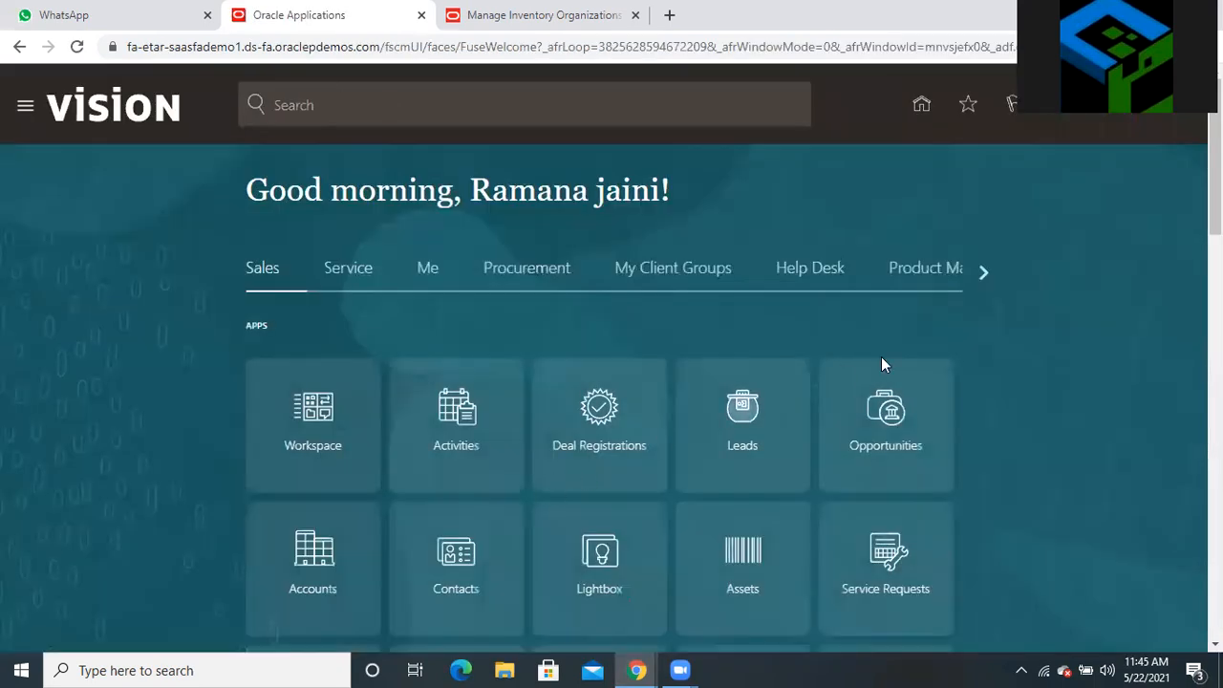
Go to Product Management > Product Information Management and start the Create Item task
left_click(936, 277)
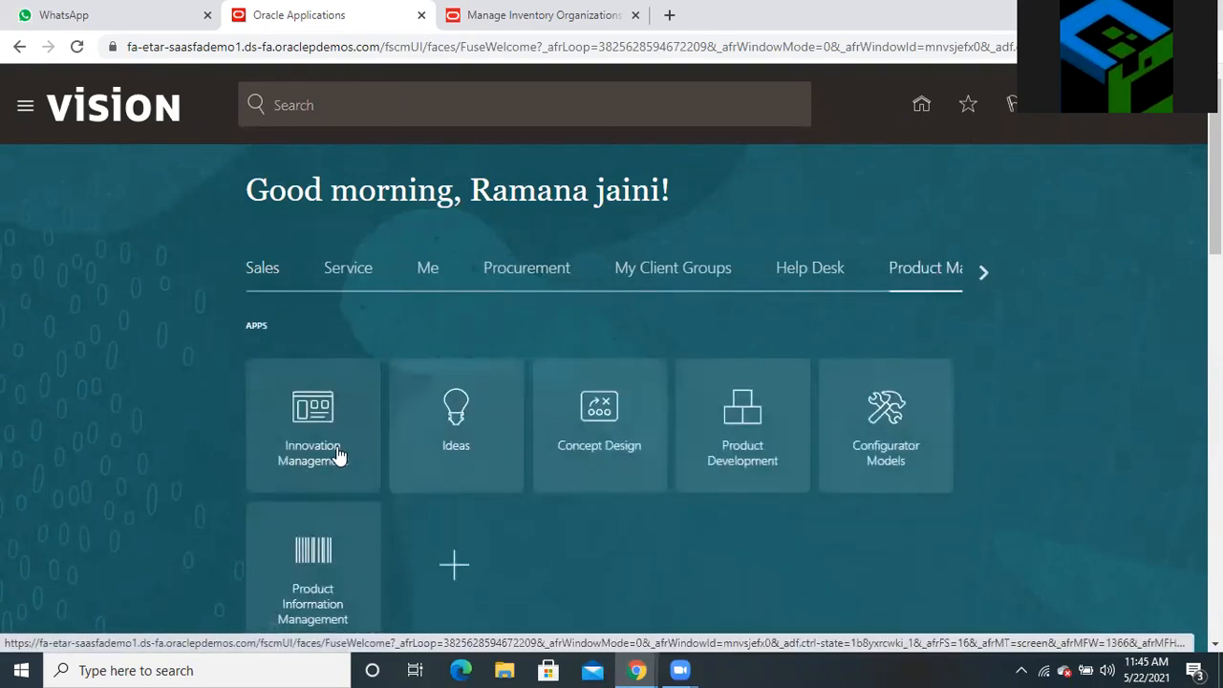
scroll(405, 453, "down", 1)
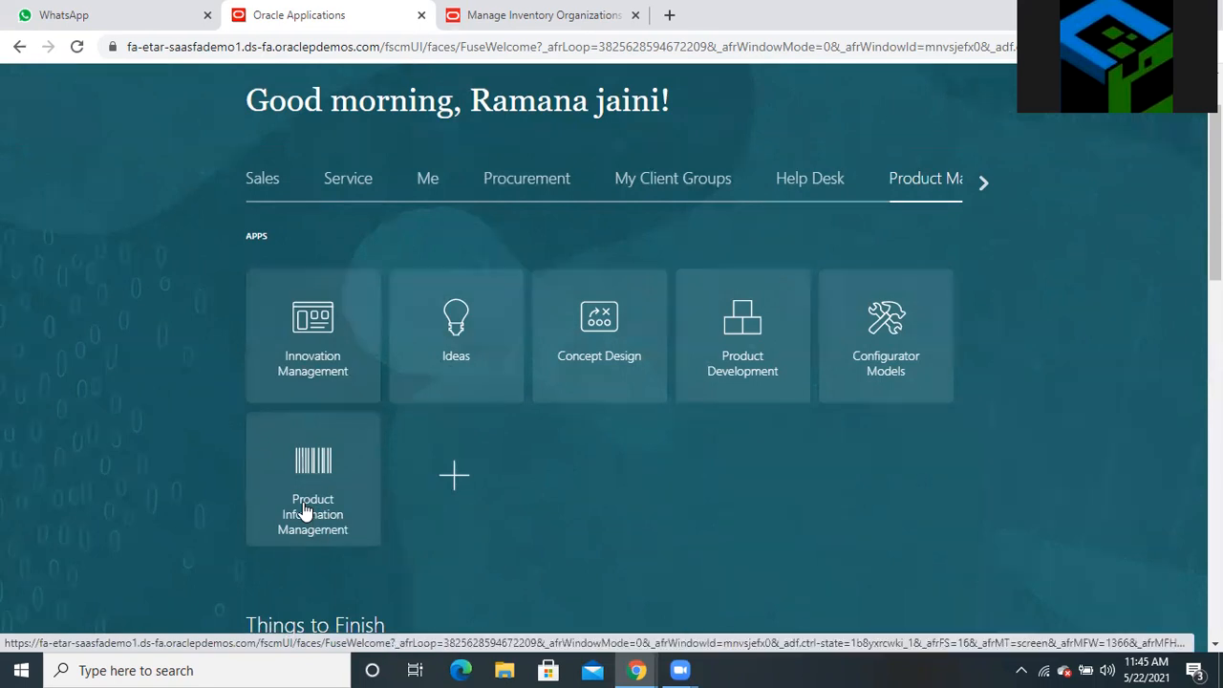
scroll(305, 511, "down", 3)
left_click(325, 265)
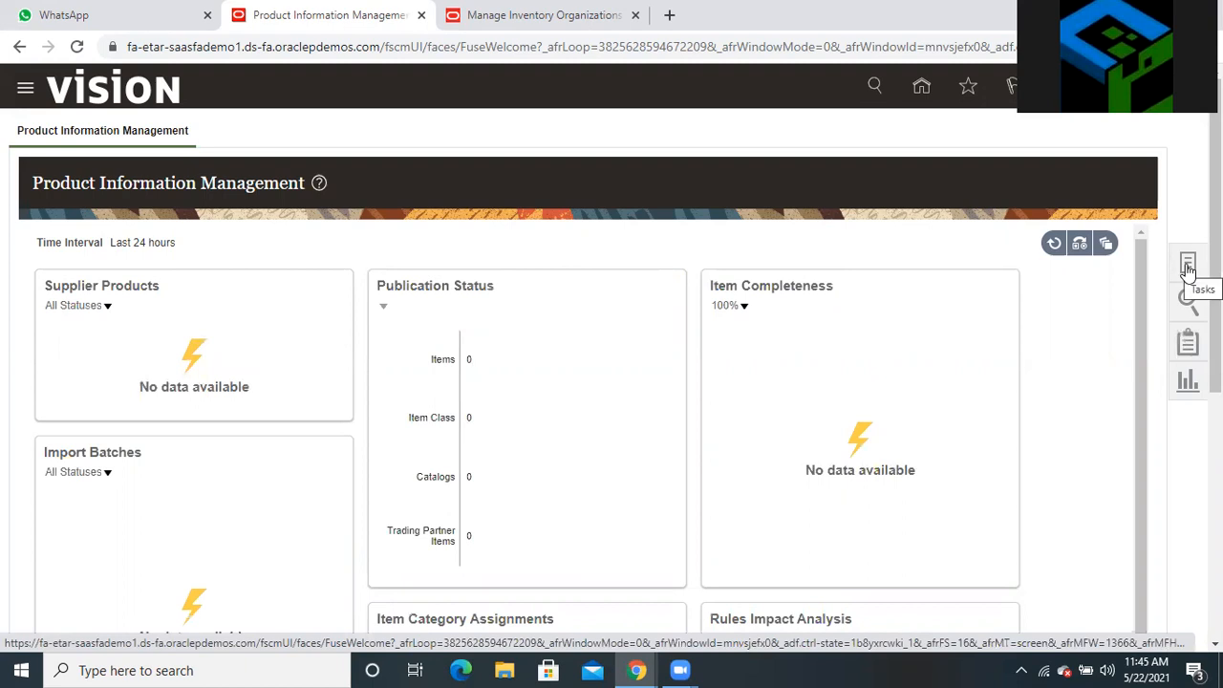
left_click(1188, 267)
left_click(1073, 146)
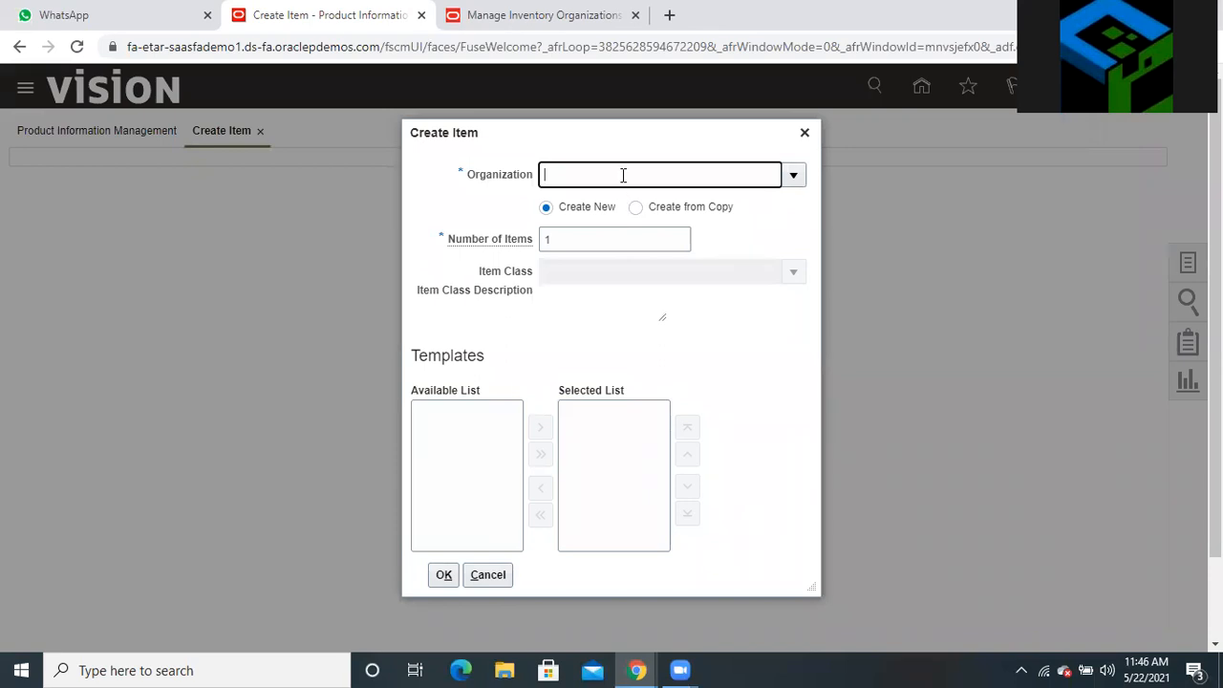
Create one new item in organization 000 Operations with Root Item Class and the FG - Design Items template
type("000")
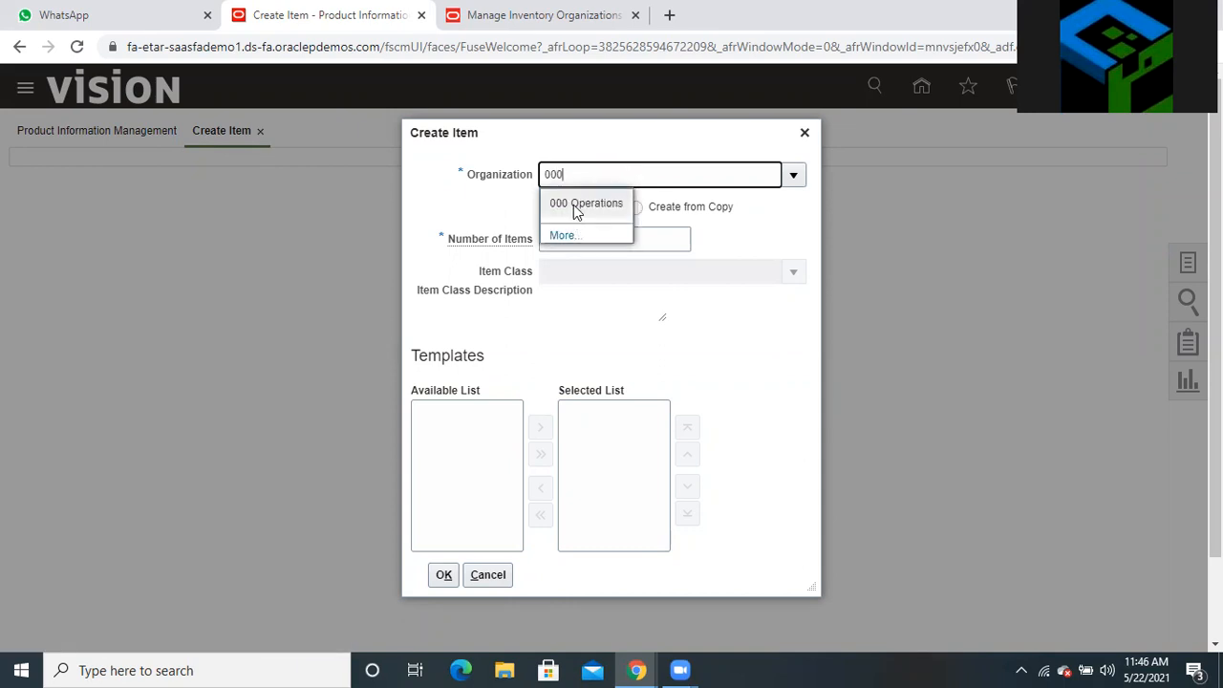
left_click(574, 206)
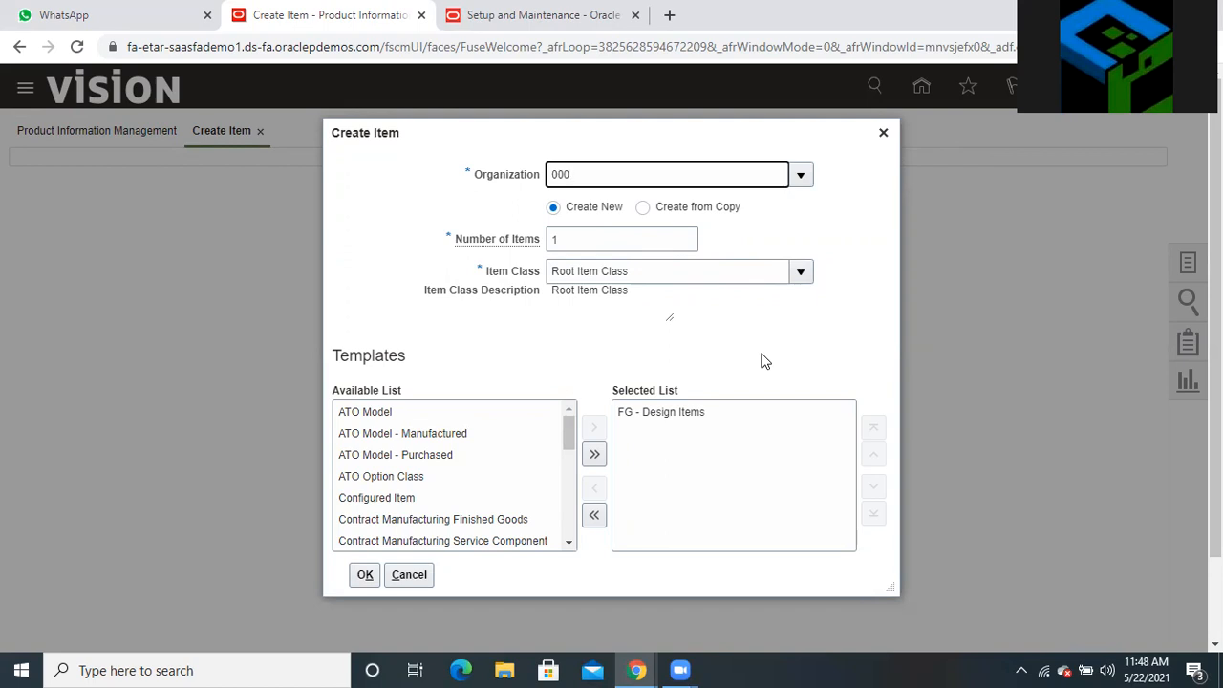
left_click(364, 577)
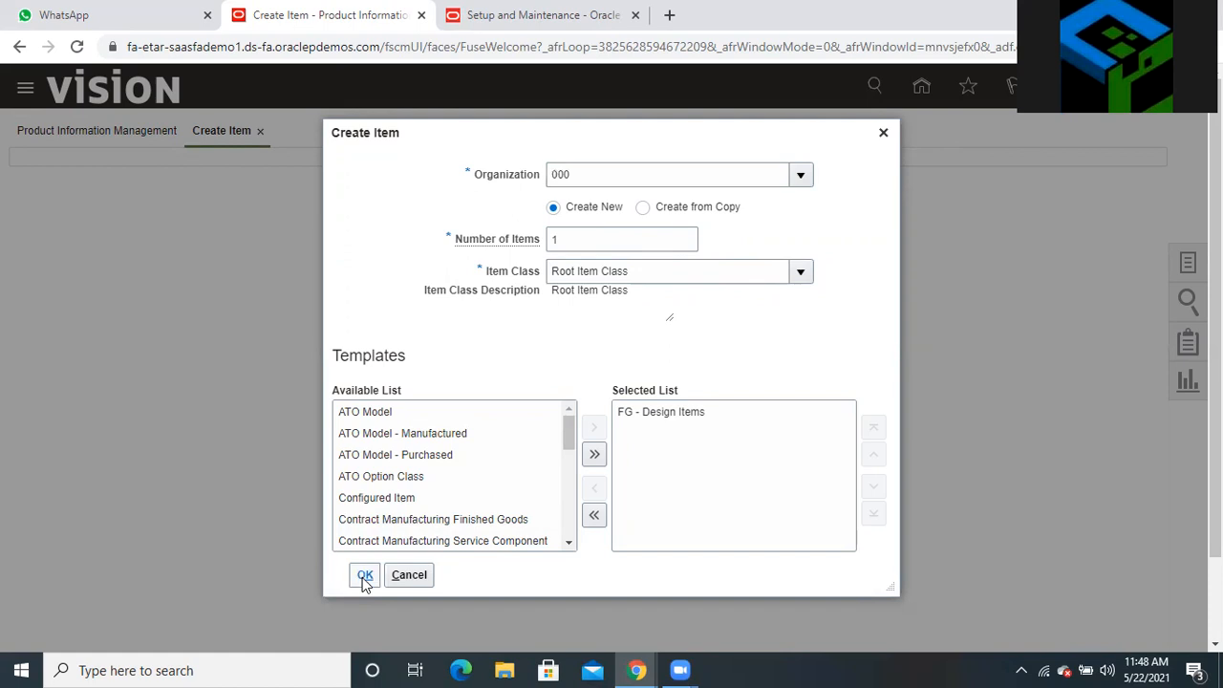
left_click(364, 577)
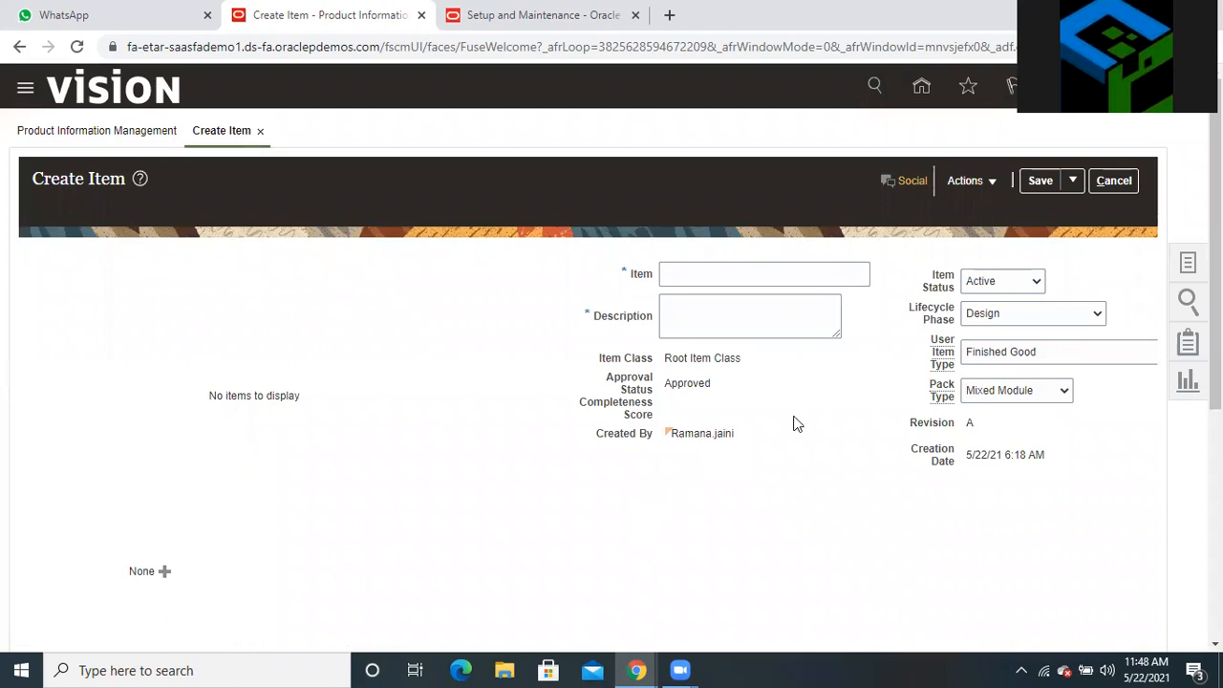
Name the new item 'Test ECE_001' and paste the same text into its Description
left_click(754, 274)
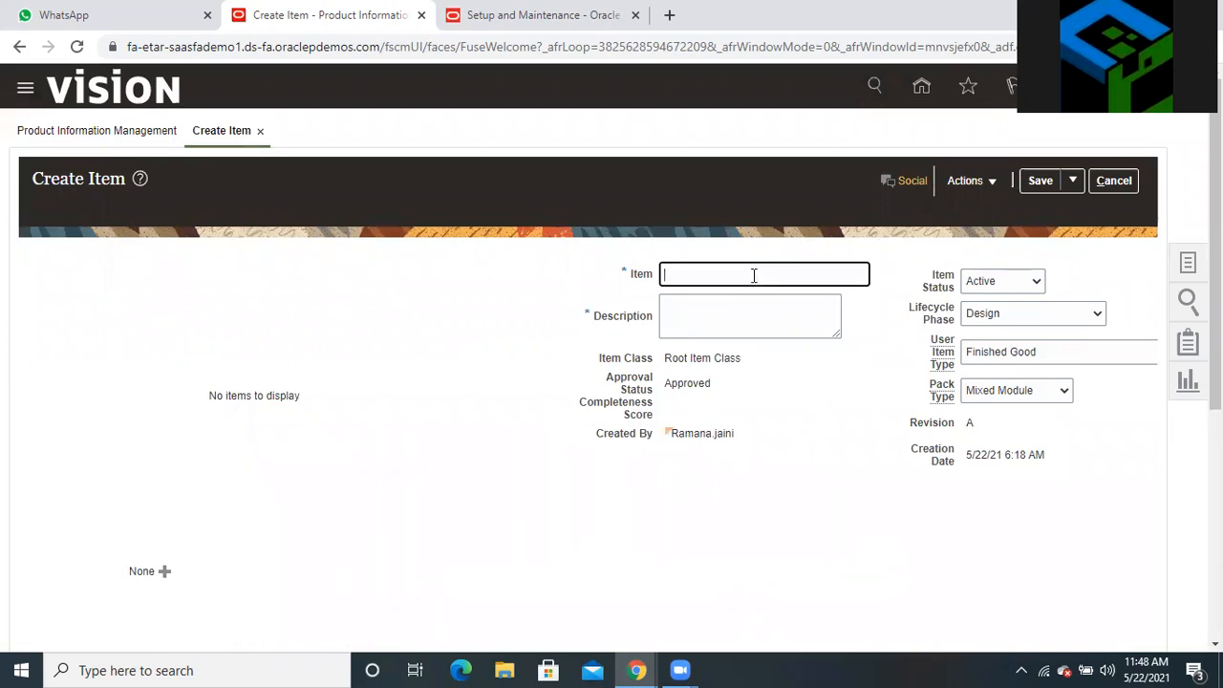
type("Test")
type("est")
type(" ECE")
type("_")
type("oo")
type("1")
key("BackSpace")
key("BackSpace")
key("BackSpace")
type("001")
double_click(731, 272)
triple_click(731, 271)
key("ctrl+c")
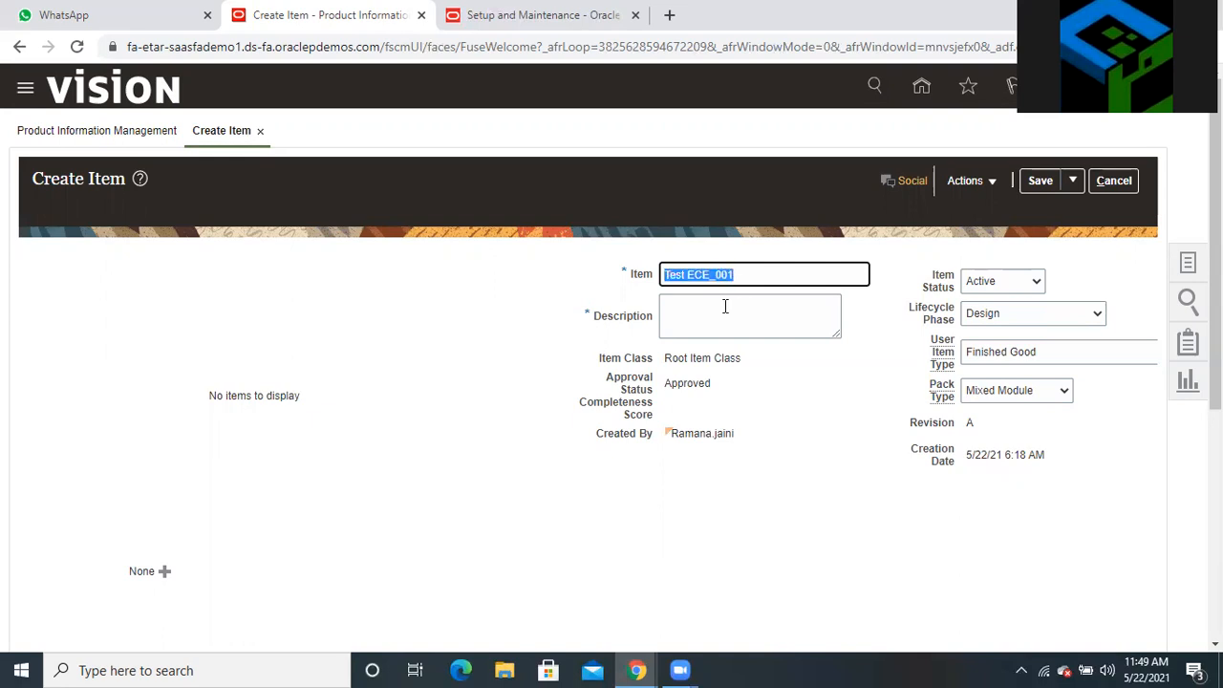
left_click(724, 305)
key("ctrl+v")
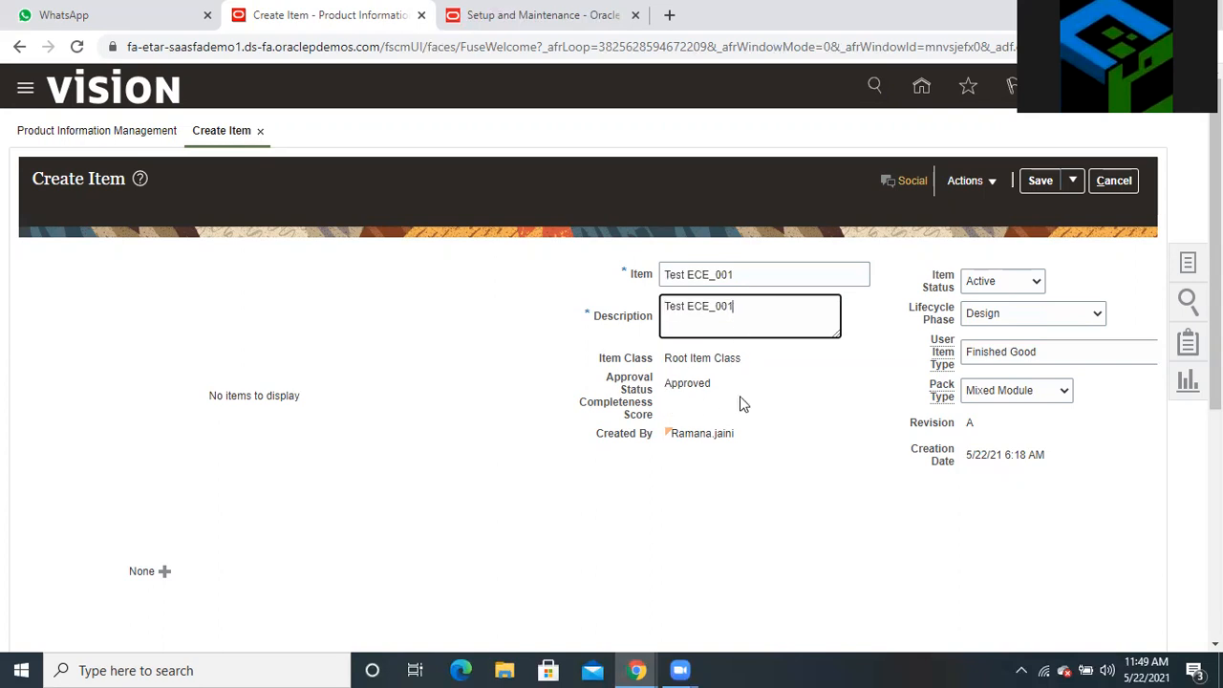
scroll(751, 401, "down", 4)
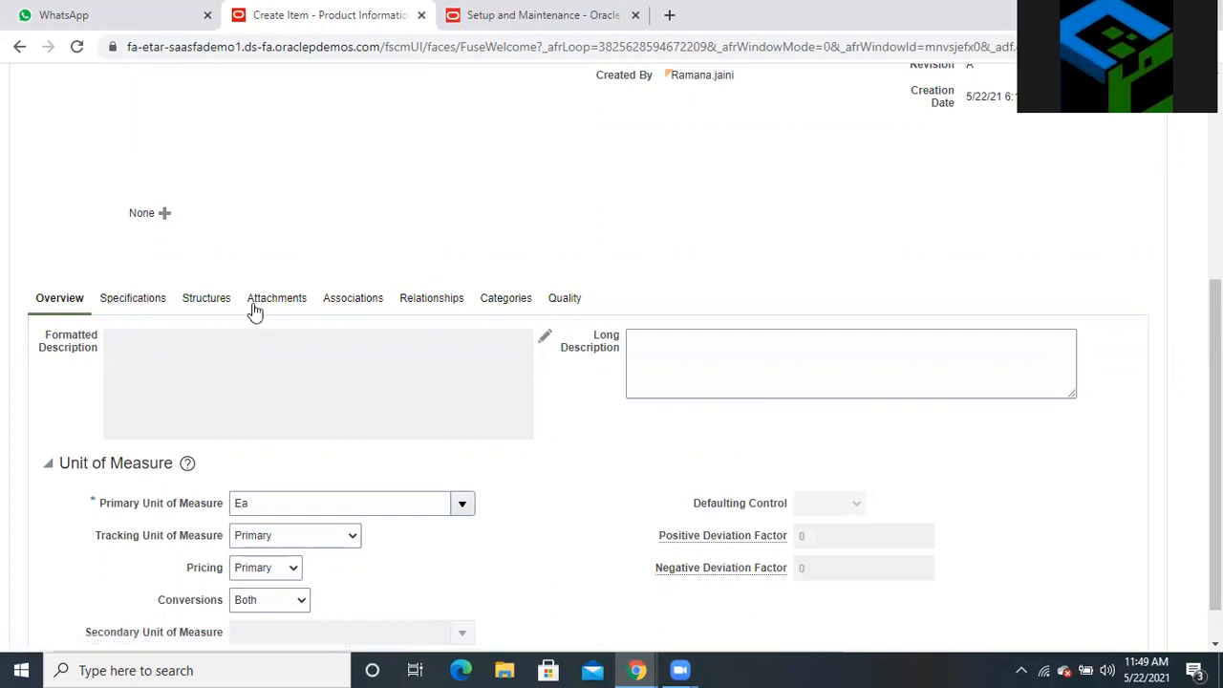
Associate organization 250 Brisbane with the item on the Associations tab
left_click(335, 308)
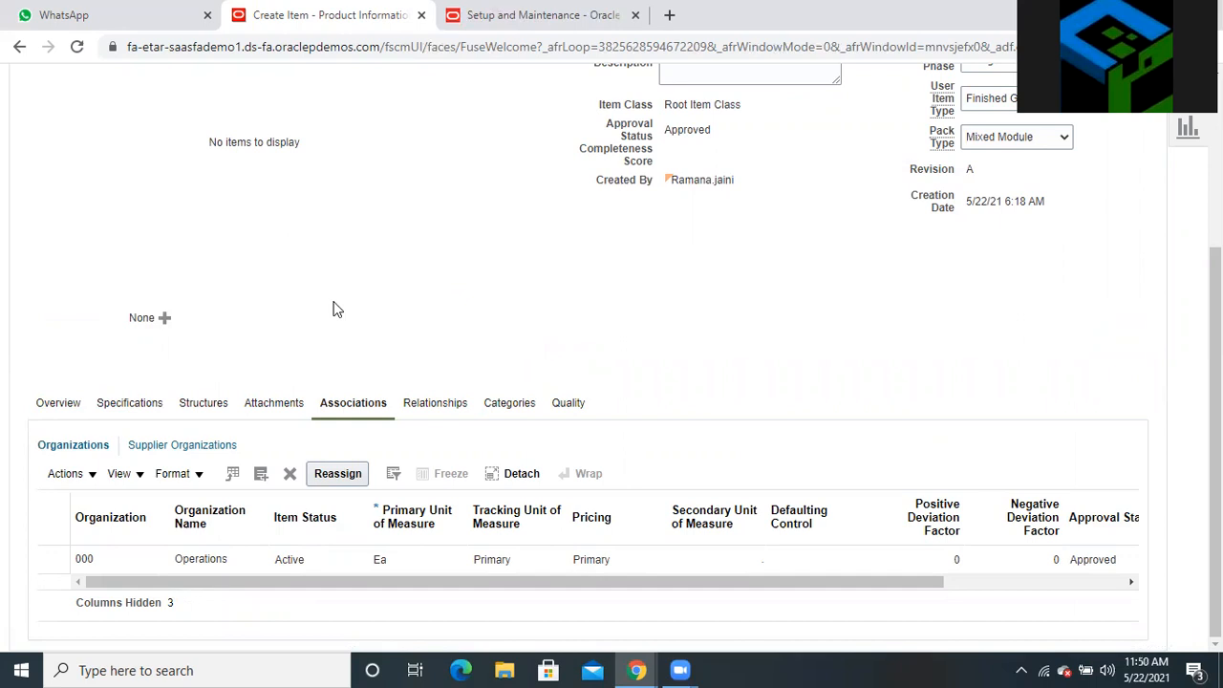
left_click(261, 473)
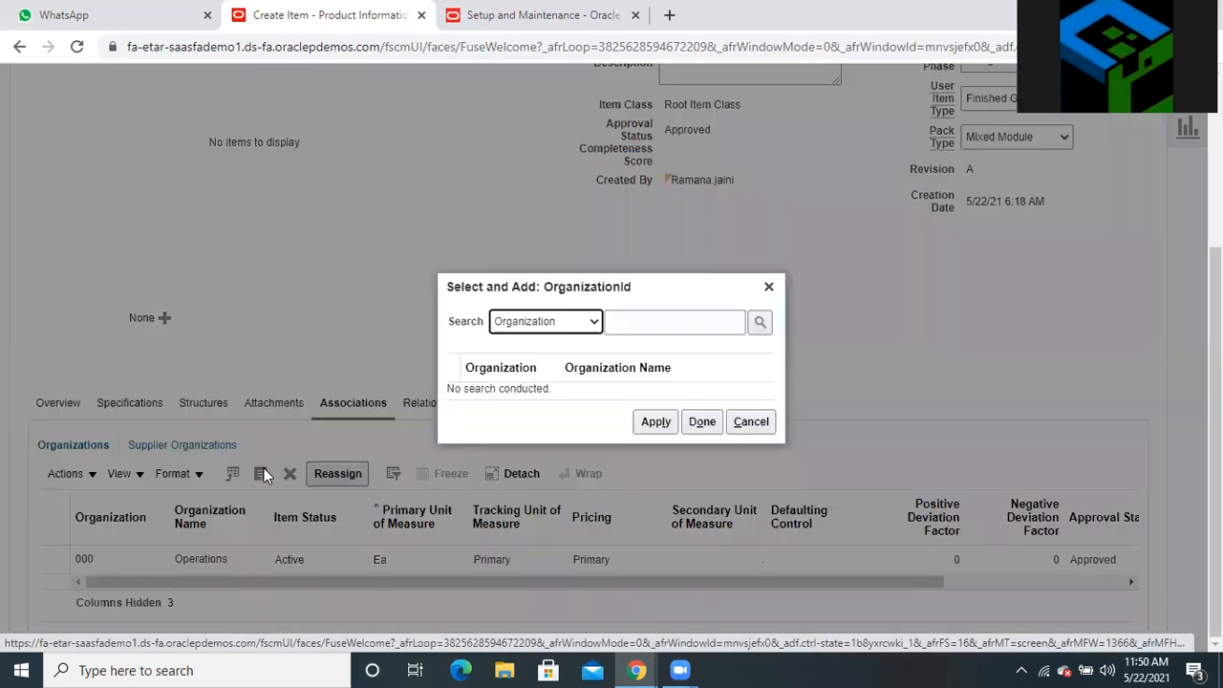
left_click(642, 323)
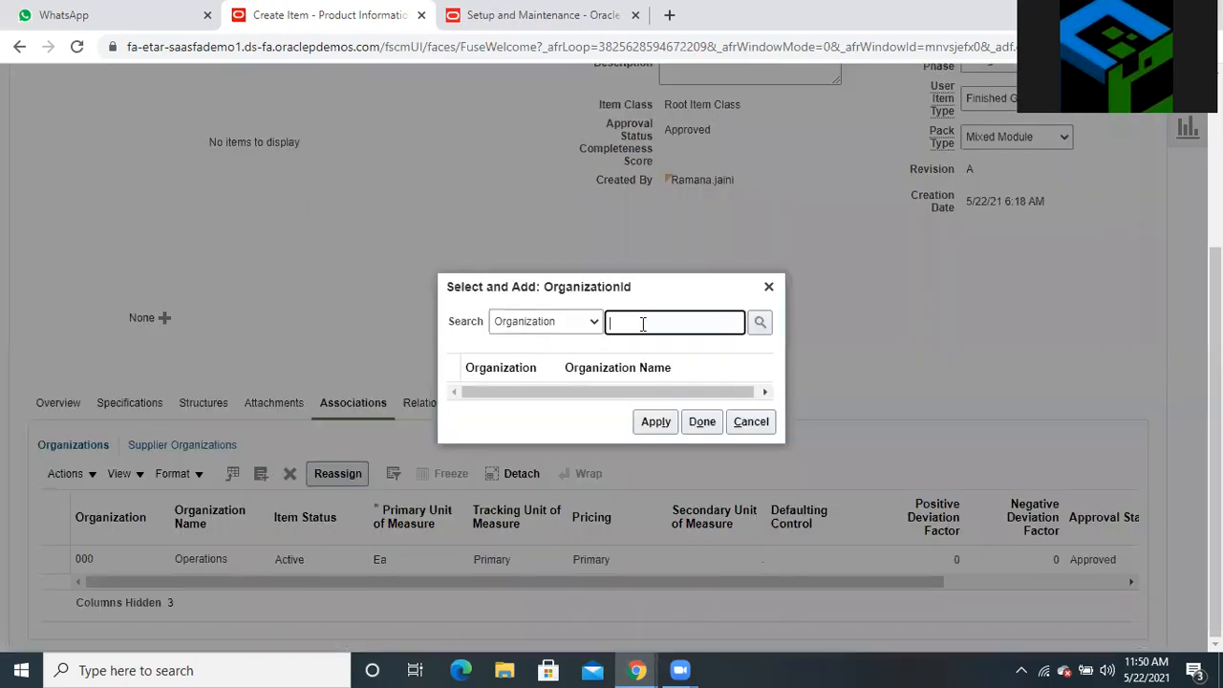
type("250")
left_click(760, 324)
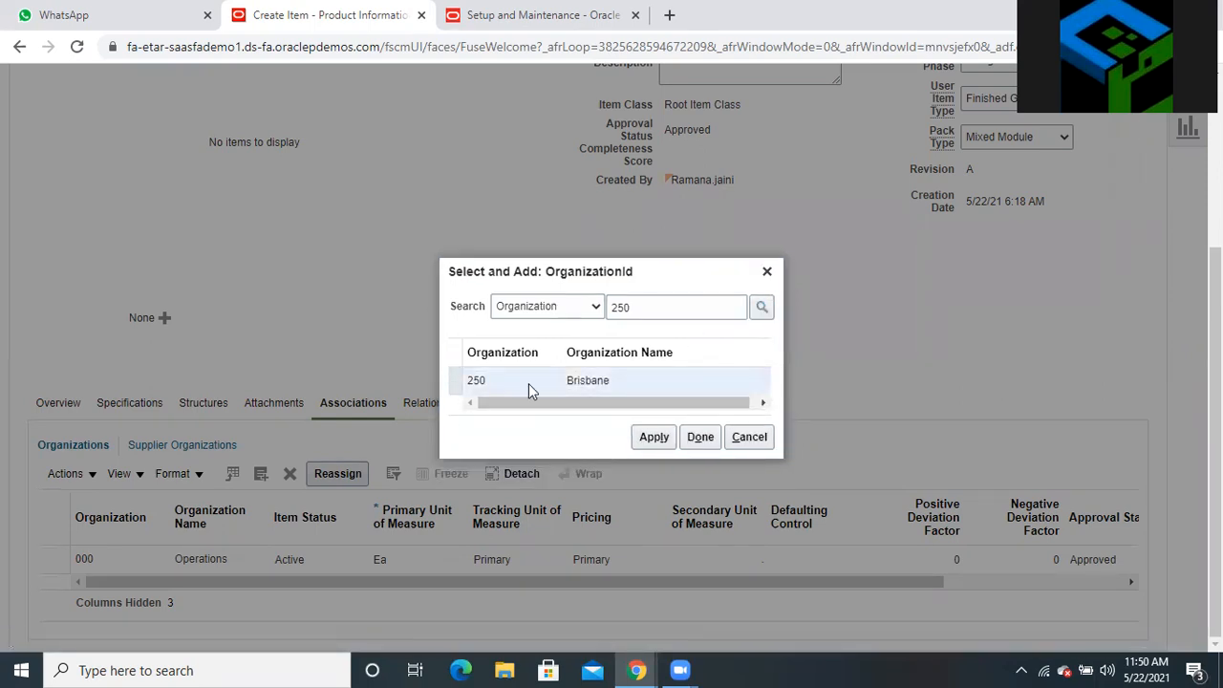
left_click(654, 438)
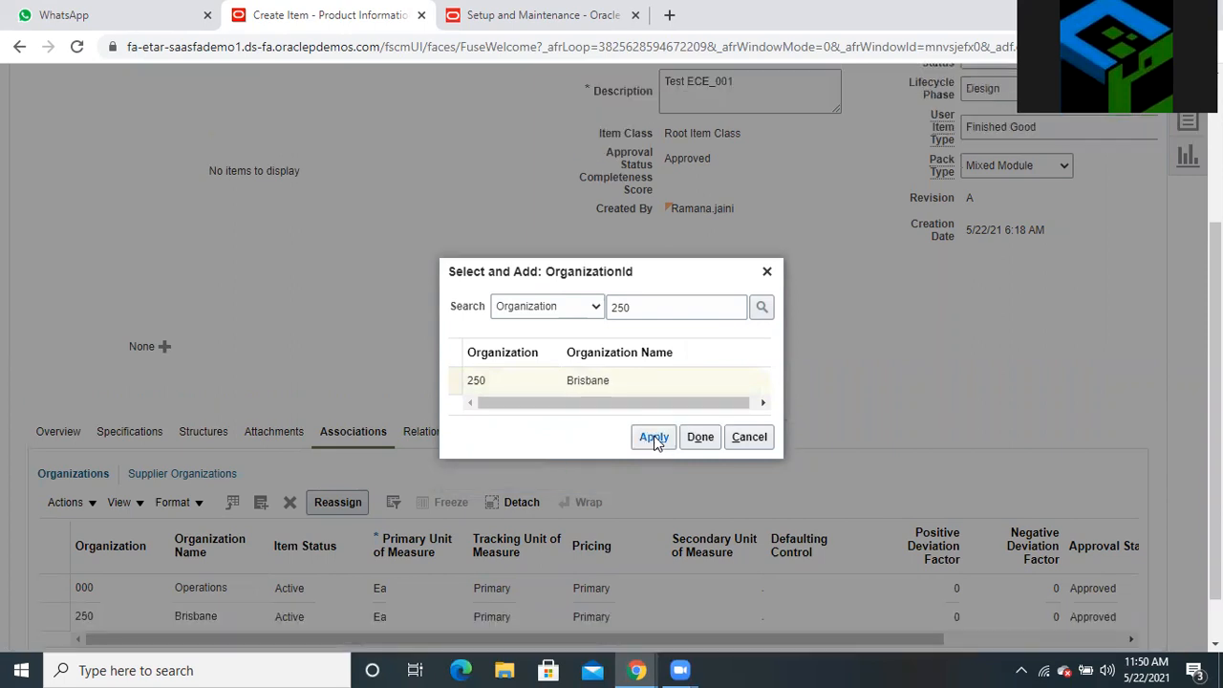
Add organization 251 Sydney to the item's associations as well
left_click(672, 310)
key("BackSpace")
type("1")
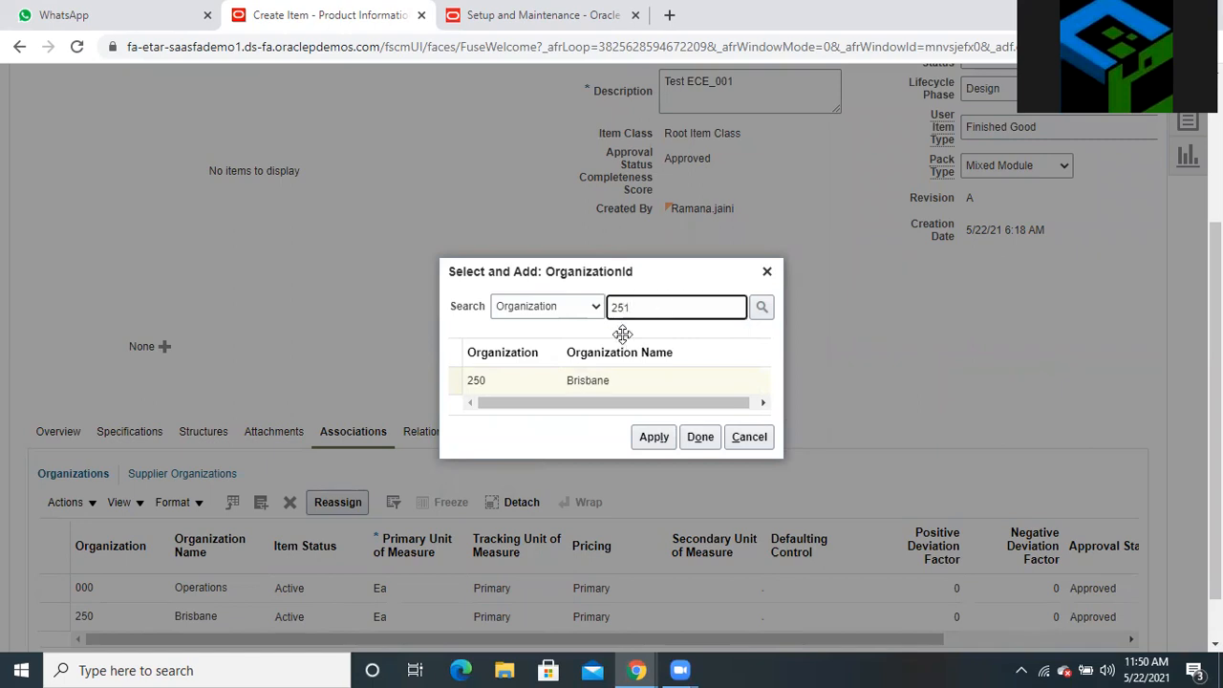
left_click(770, 307)
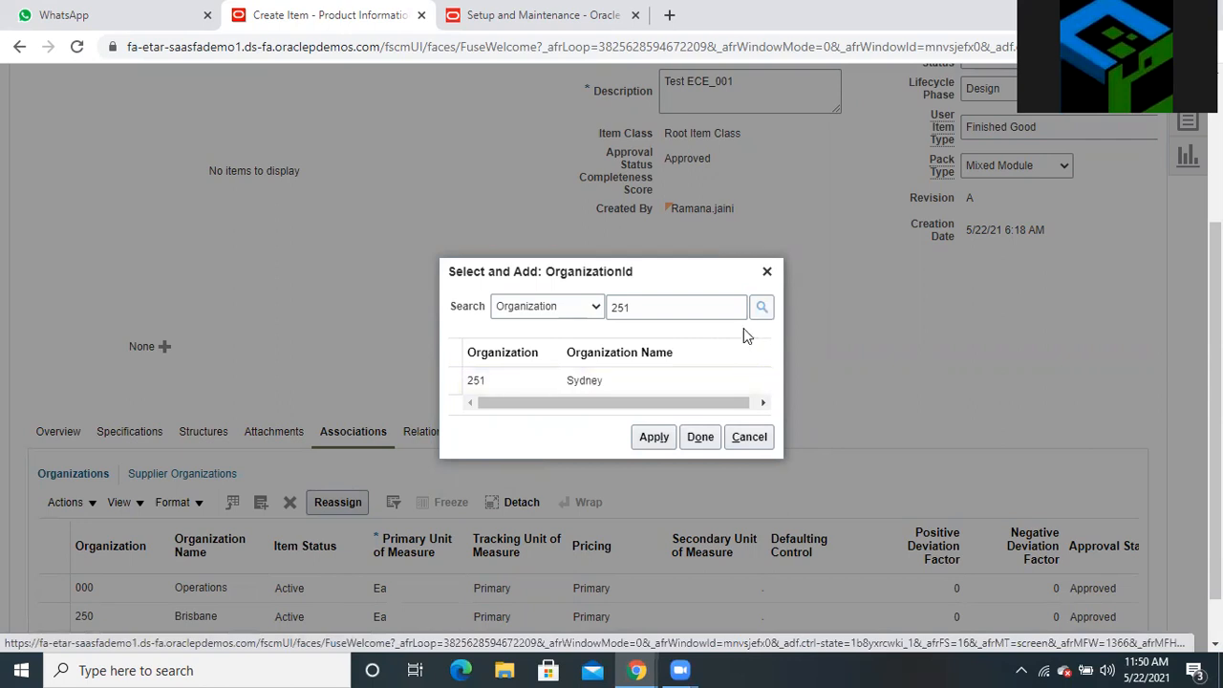
left_click(506, 379)
left_click(653, 436)
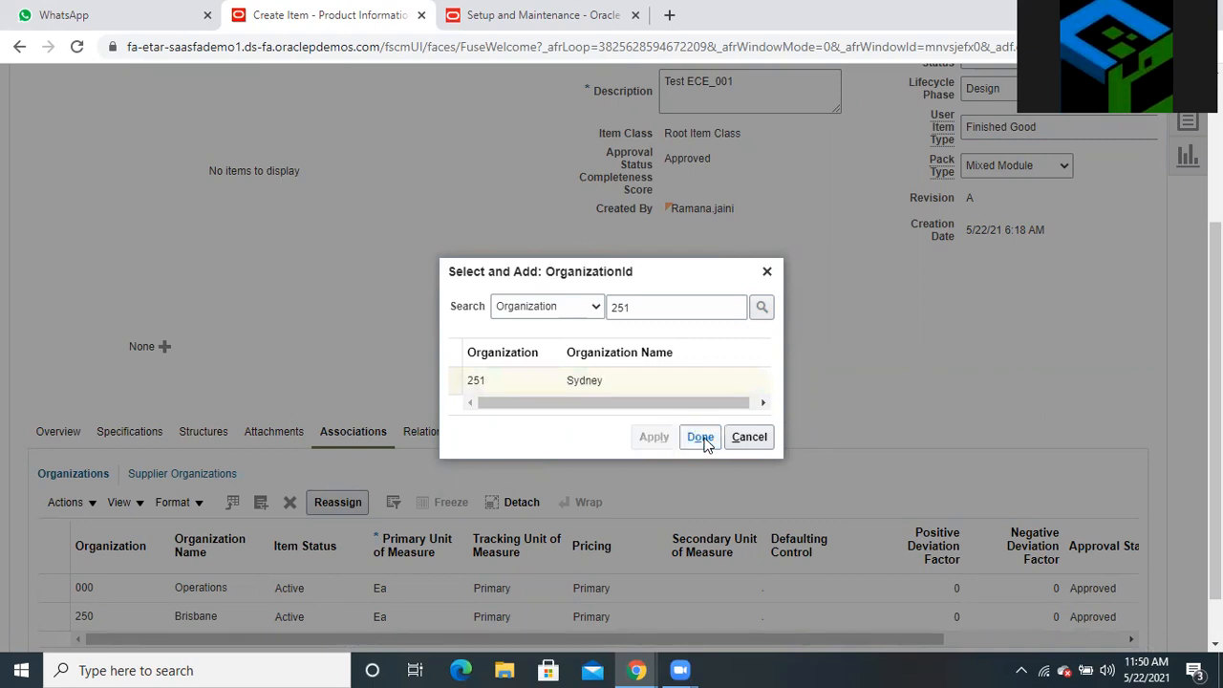
left_click(700, 437)
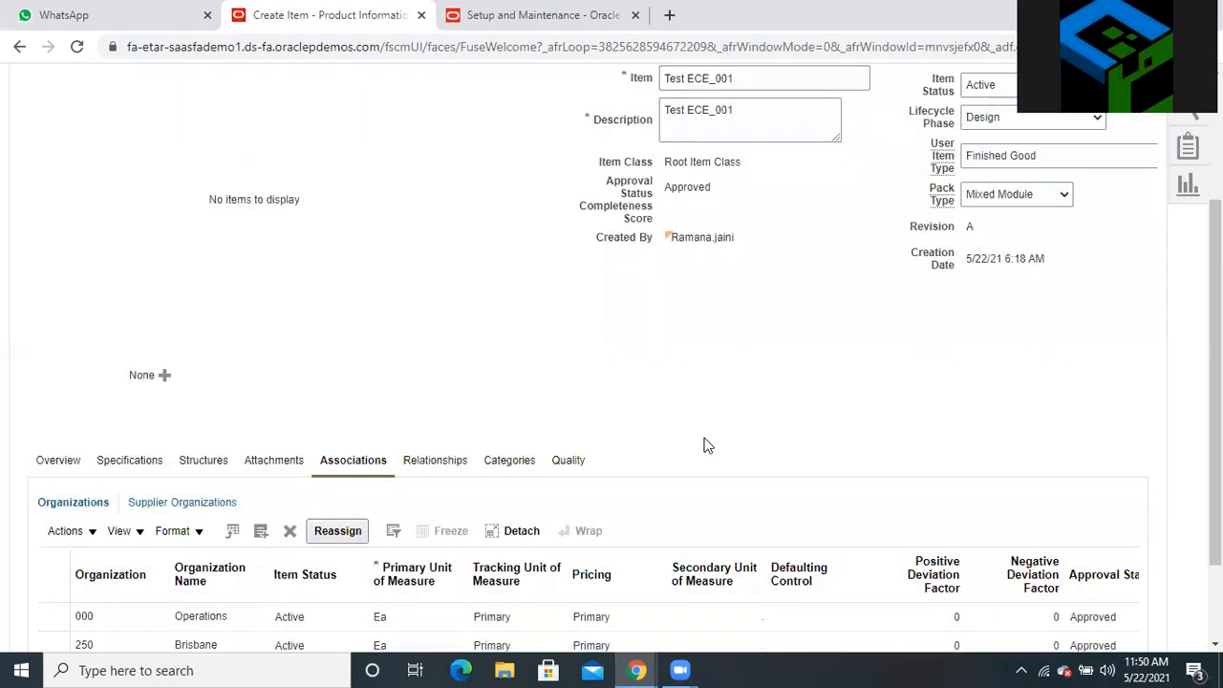
Check the empty Categories list, then save the new item Test ECE_001
scroll(702, 423, "down", 1)
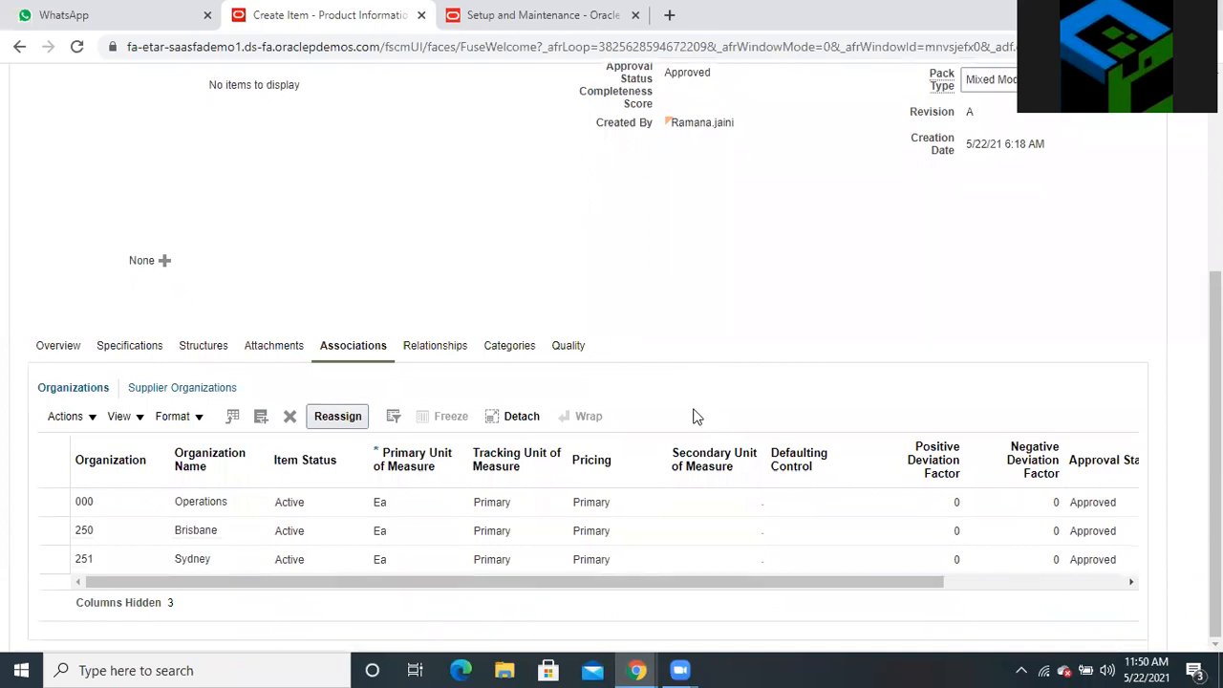
left_click(497, 349)
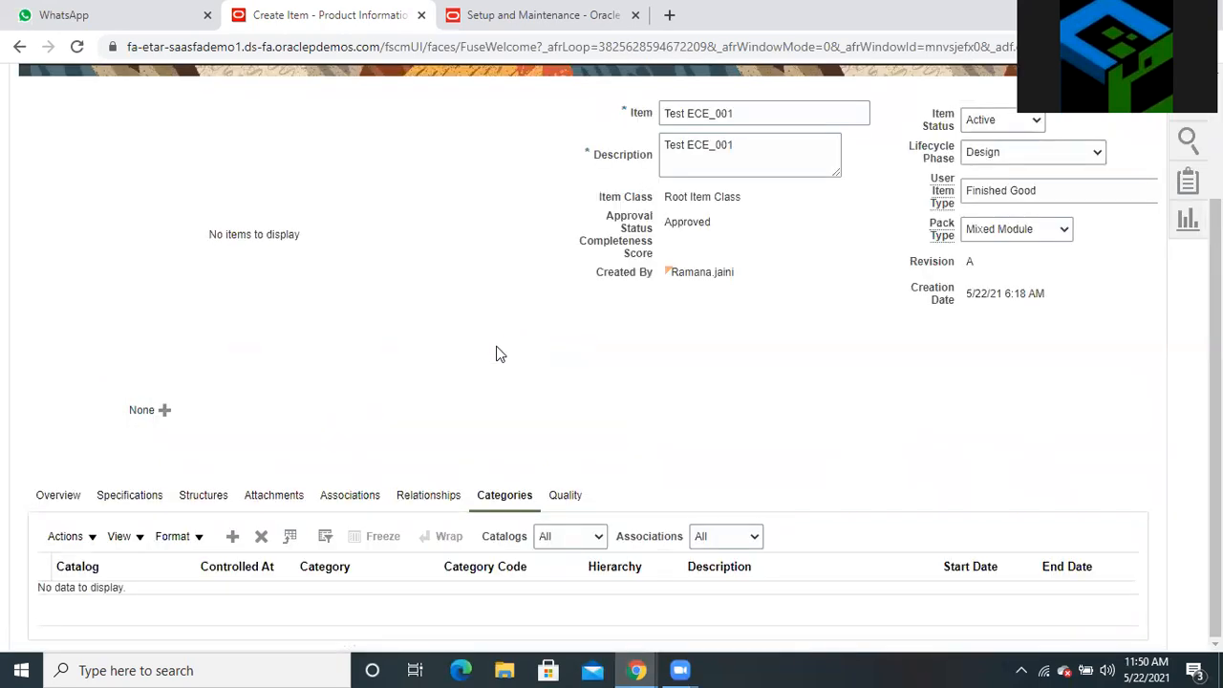
scroll(864, 330, "up", 2)
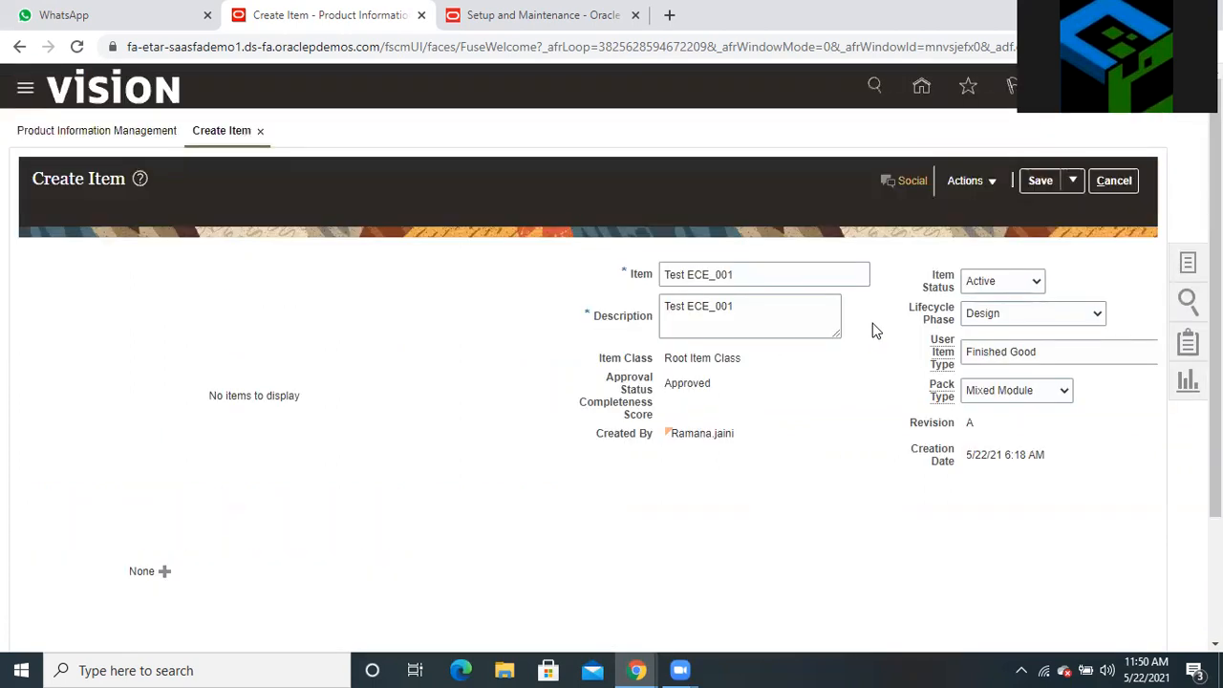
left_click(1036, 181)
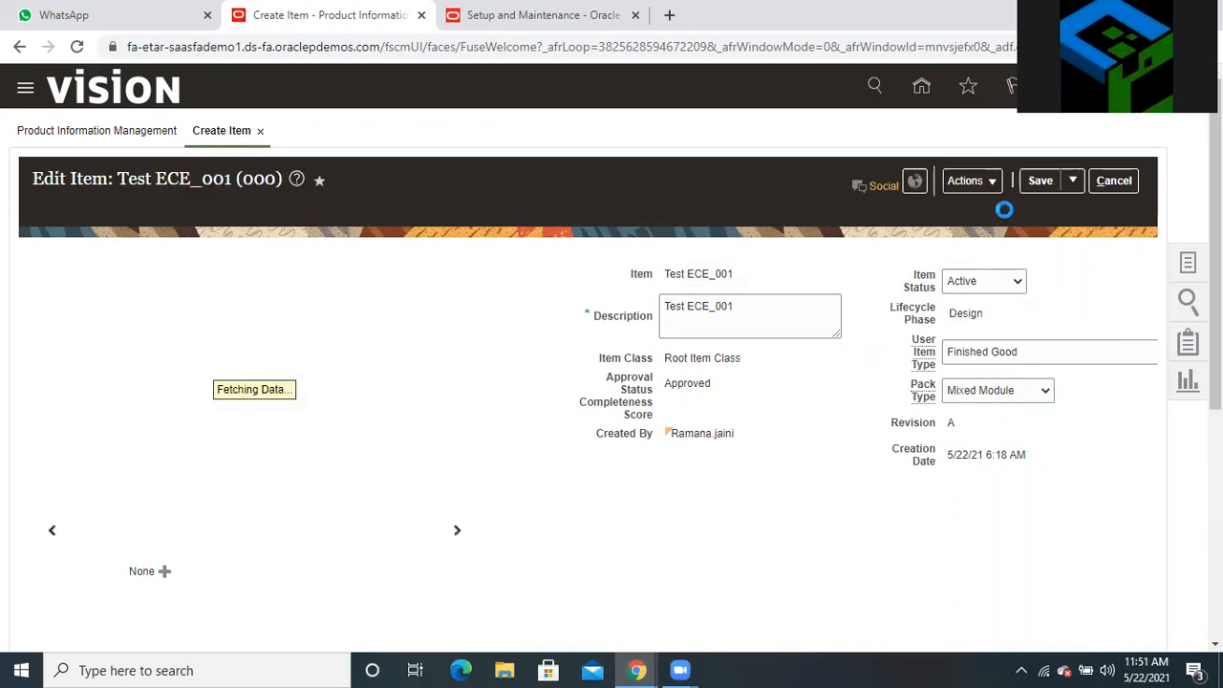
Scroll down to the saved item's Overview unit-of-measure details (Ea, Conversions Both)
scroll(869, 357, "down", 1)
scroll(869, 363, "down", 4)
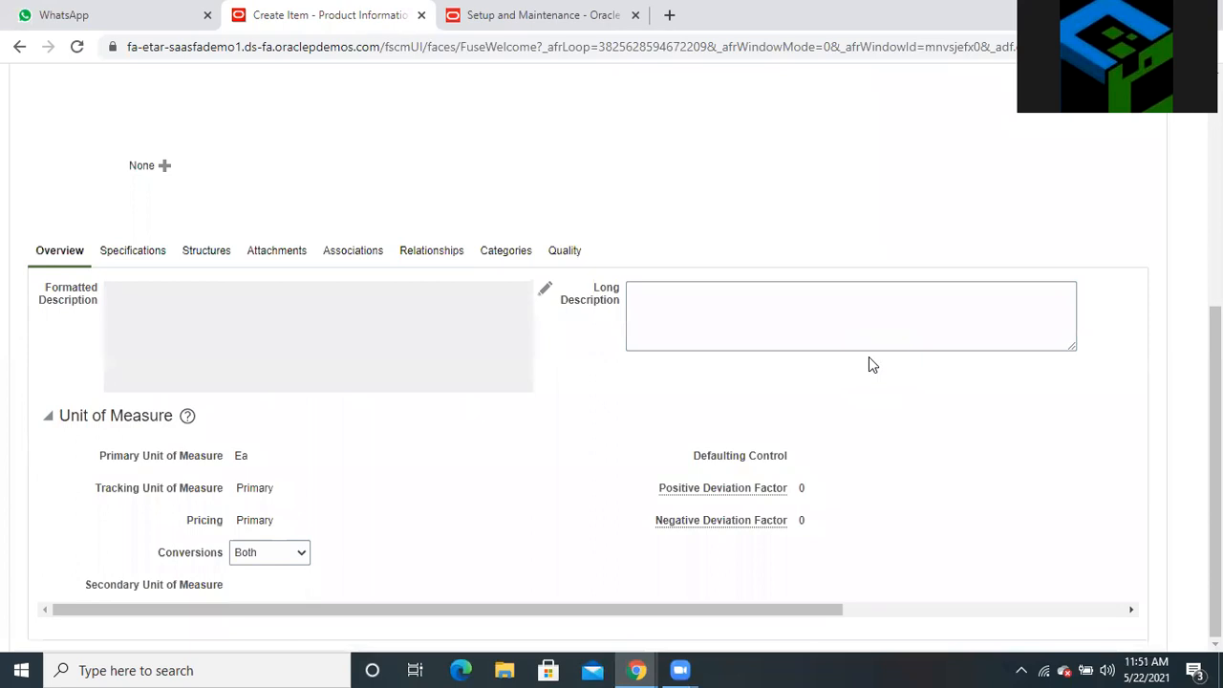
Review the item's Product Reporting, Inv_Items, Purchasing and Planning Catalog category assignments
left_click(511, 249)
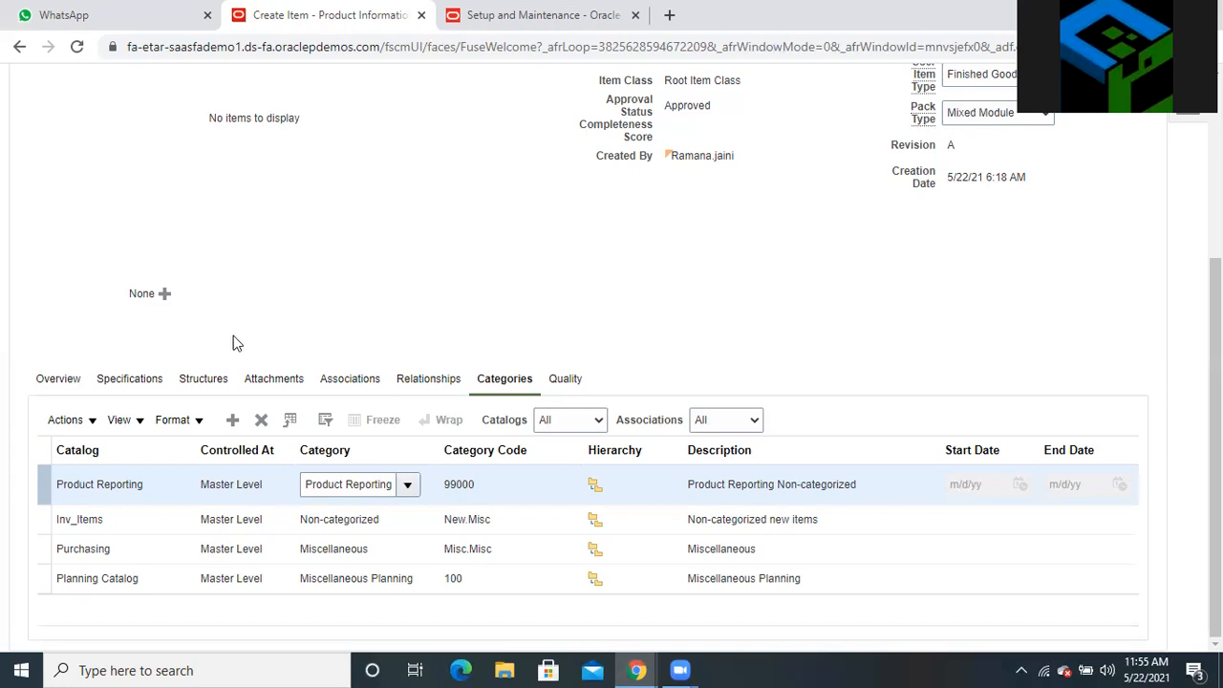
Show Test ECE_001's Purchasing specifications, confirming Purchased and Purchasable are both Yes
left_click(134, 380)
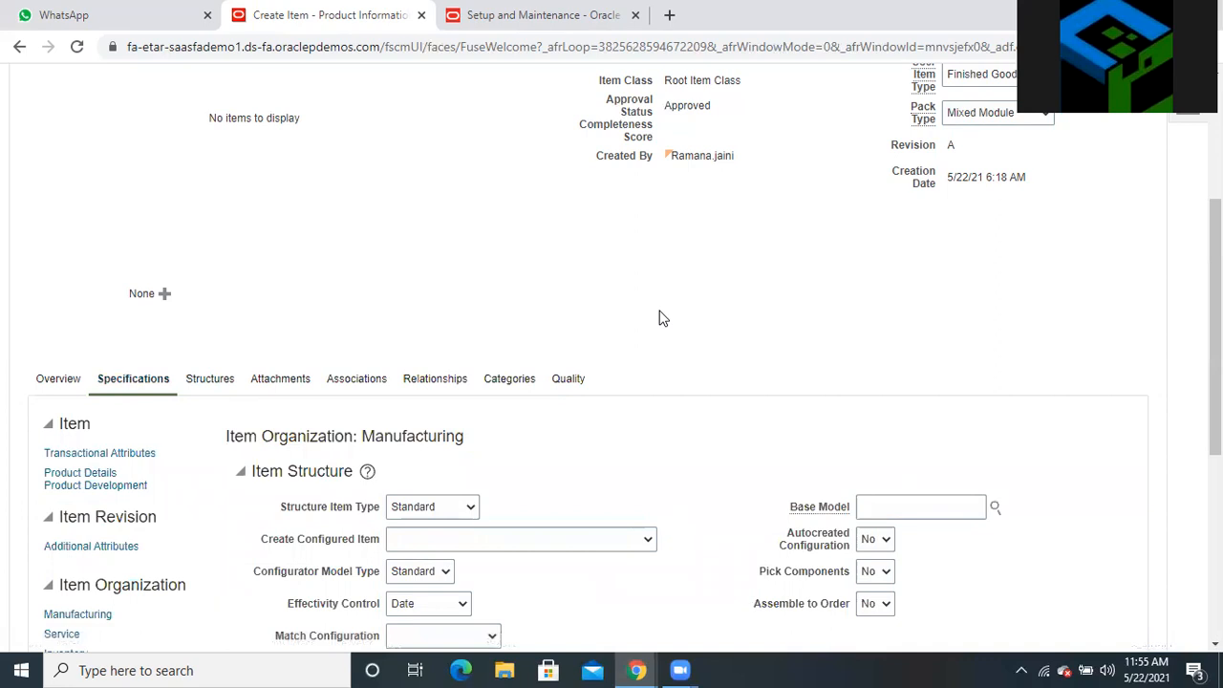
scroll(658, 318, "down", 3)
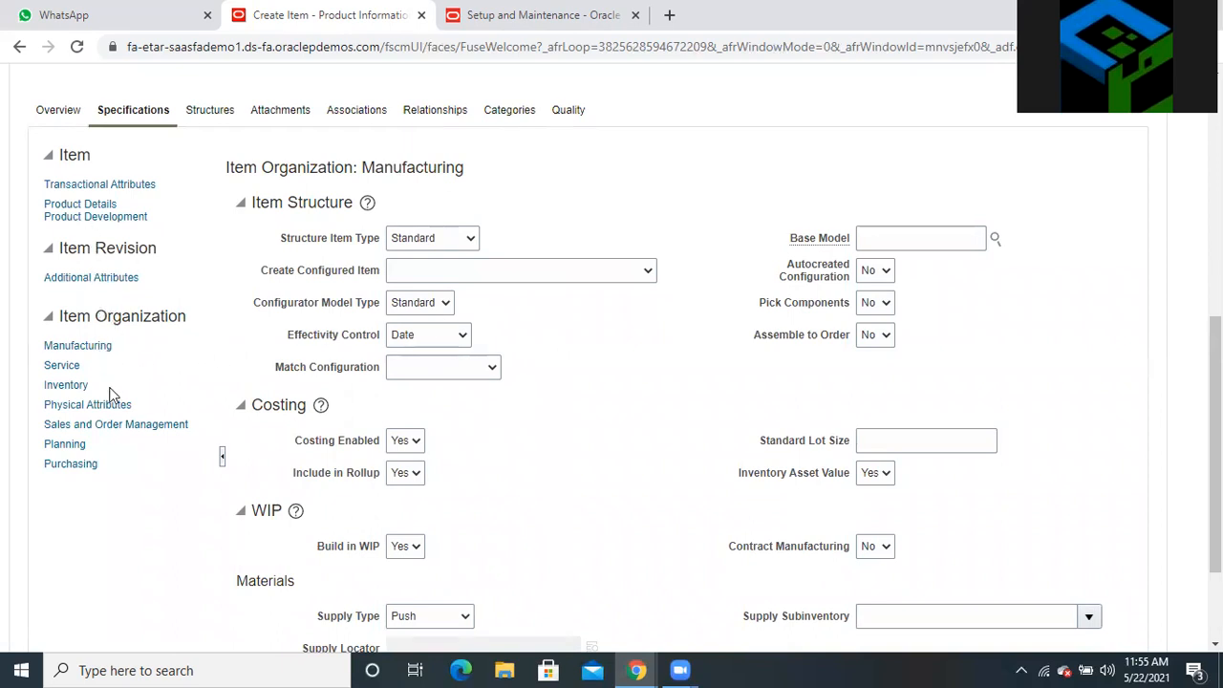
left_click(75, 465)
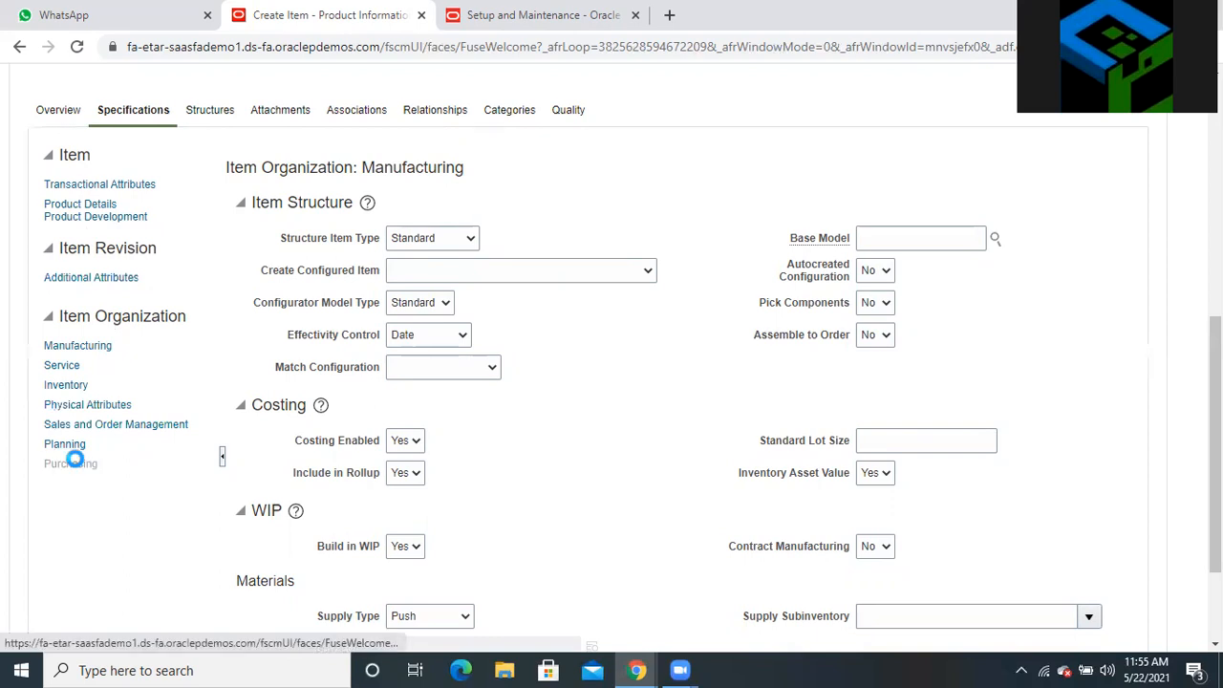
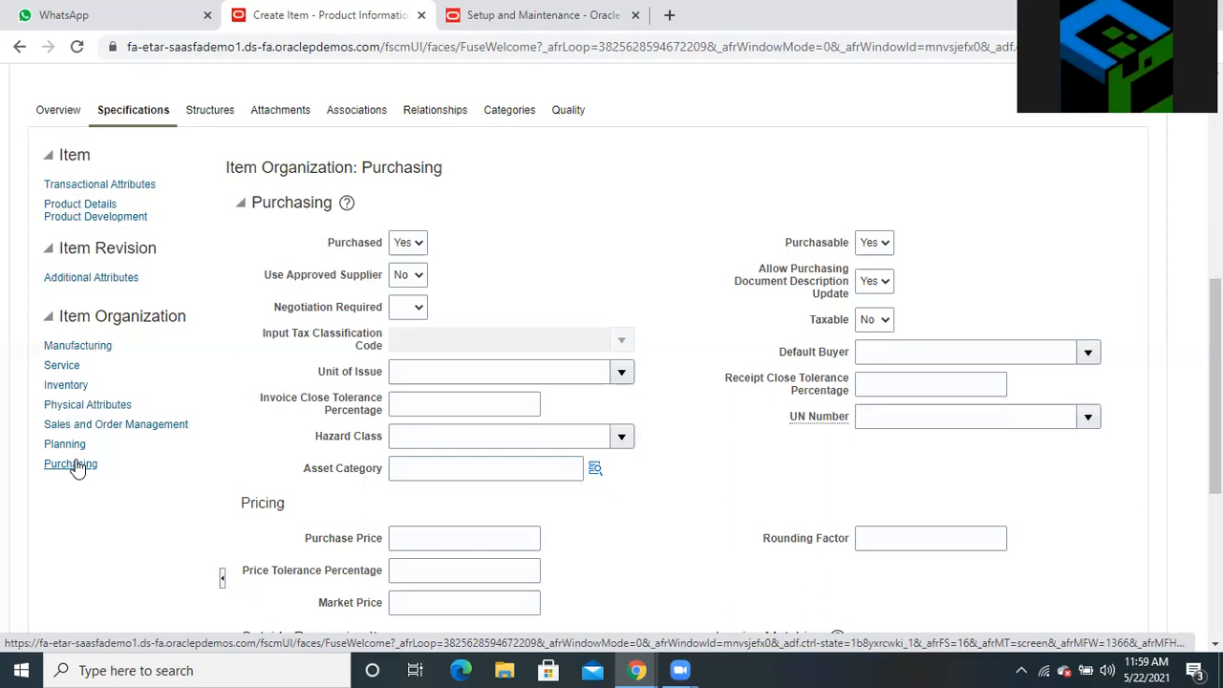
Scroll to the top of Test ECE_001's Edit Item page and switch to the Setup and Maintenance tab
scroll(873, 573, "up", 4)
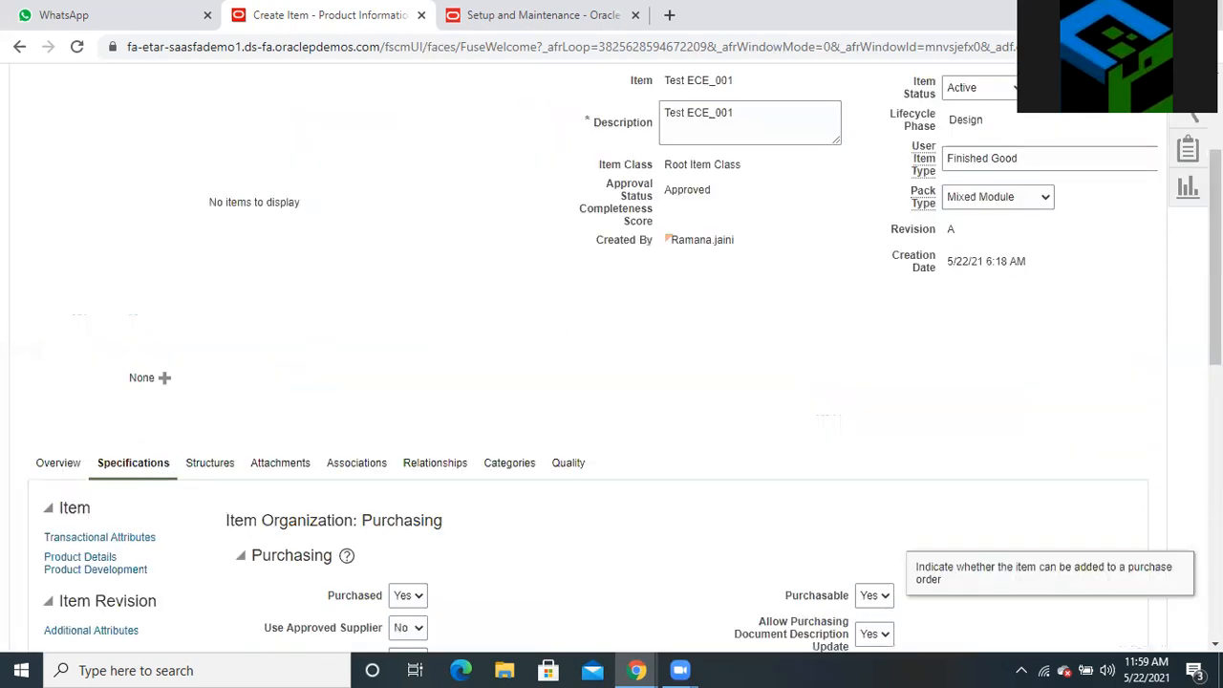
scroll(873, 573, "up", 2)
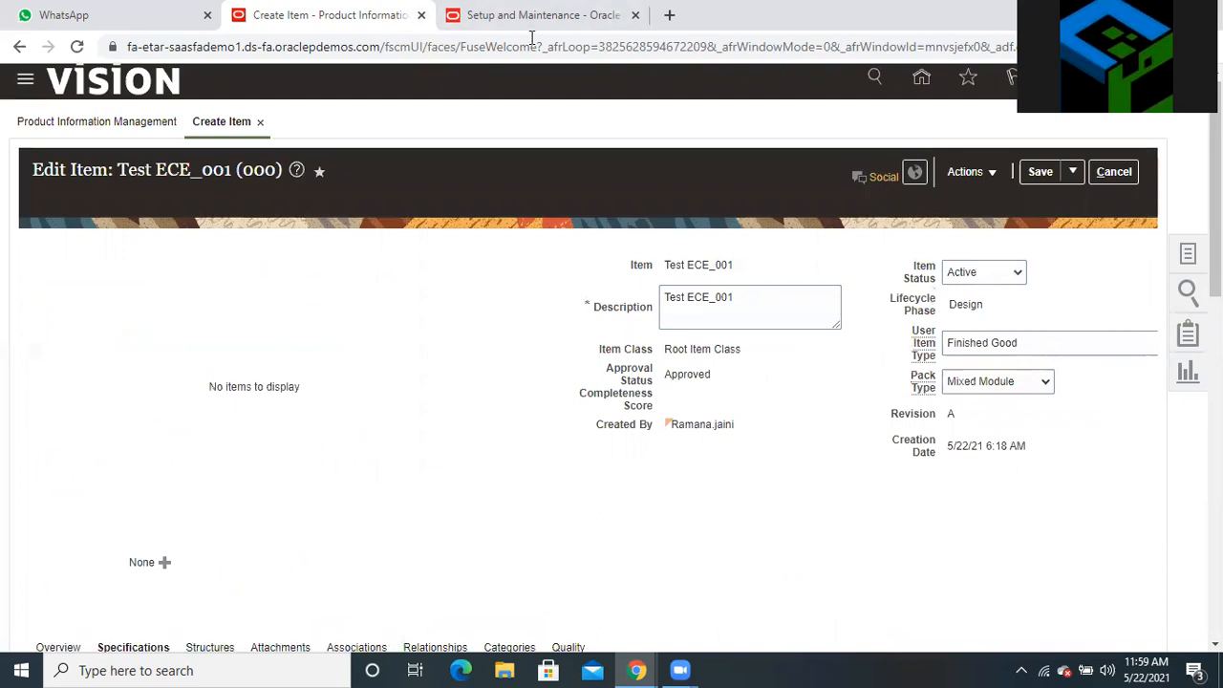
left_click(353, 50)
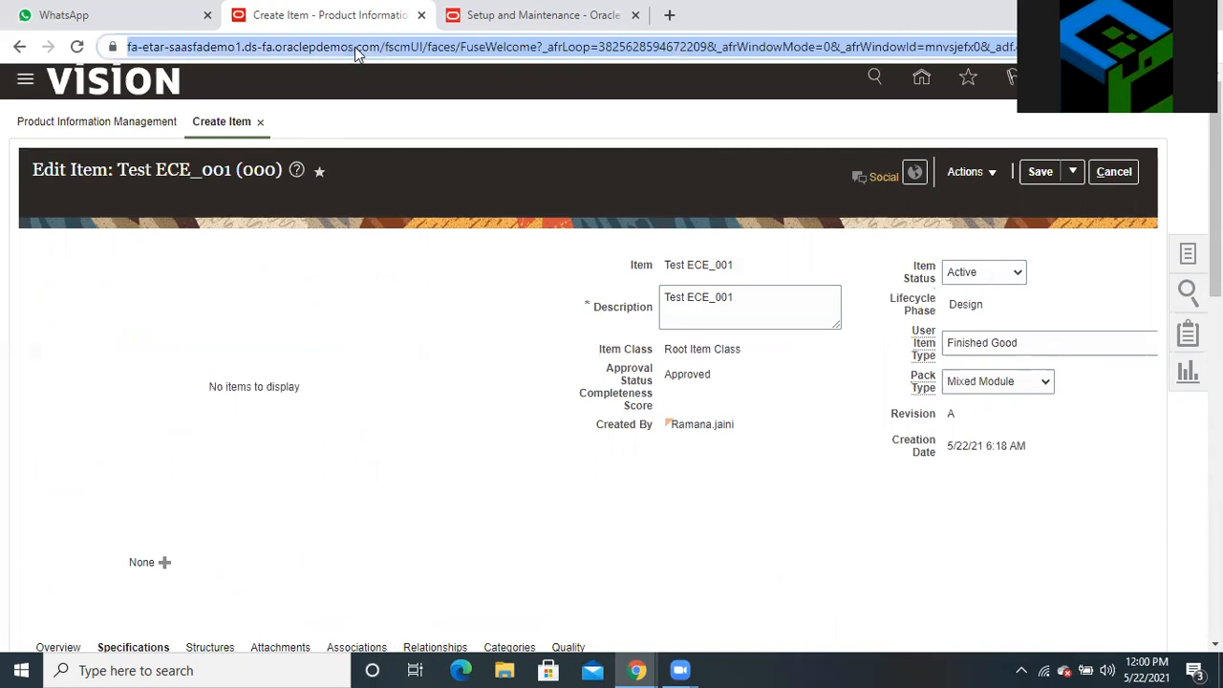
left_click(415, 33)
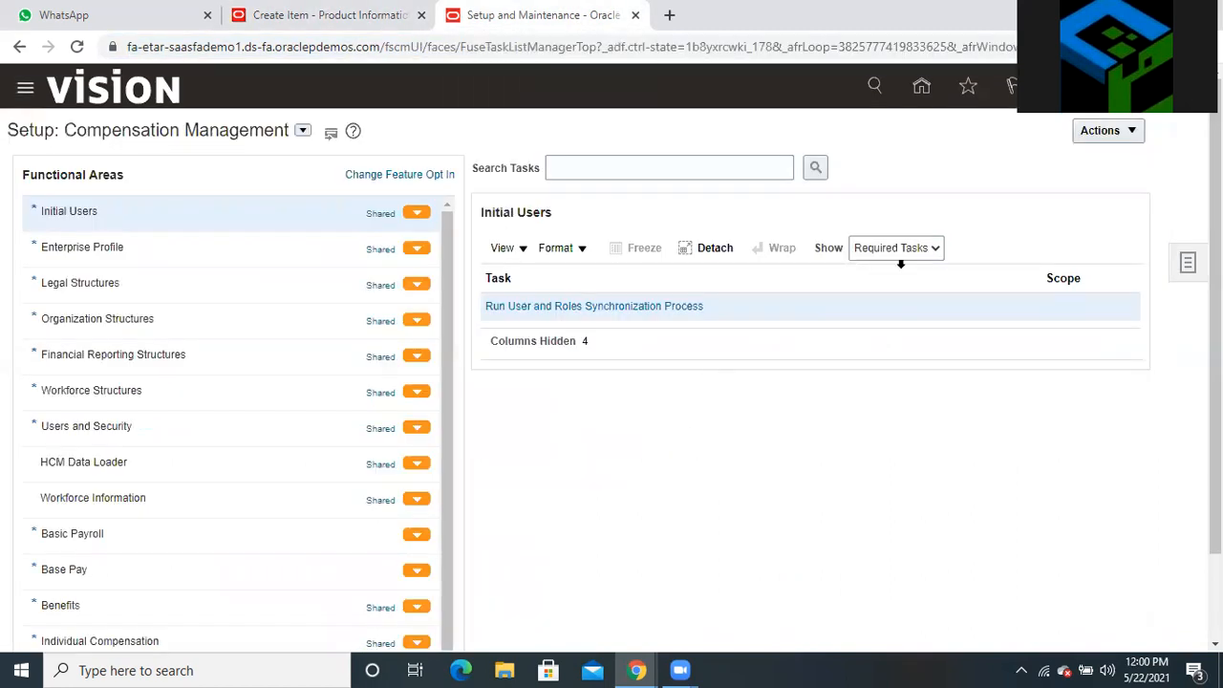
left_click(922, 90)
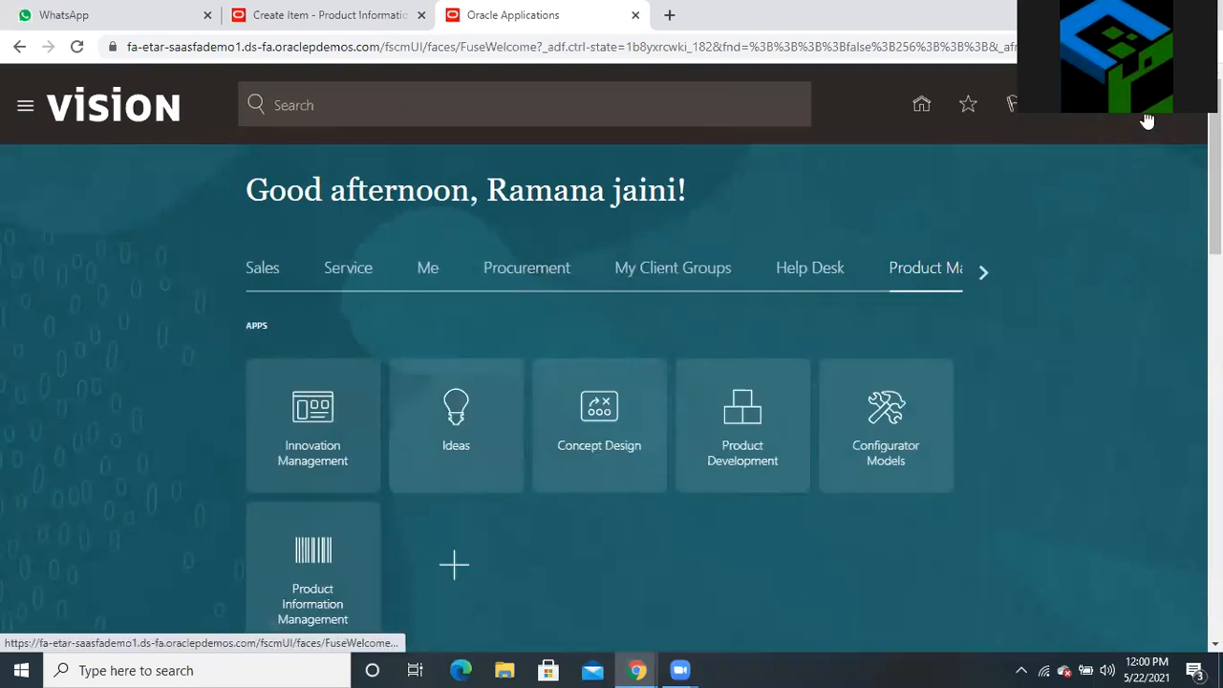
left_click(1148, 121)
left_click(928, 371)
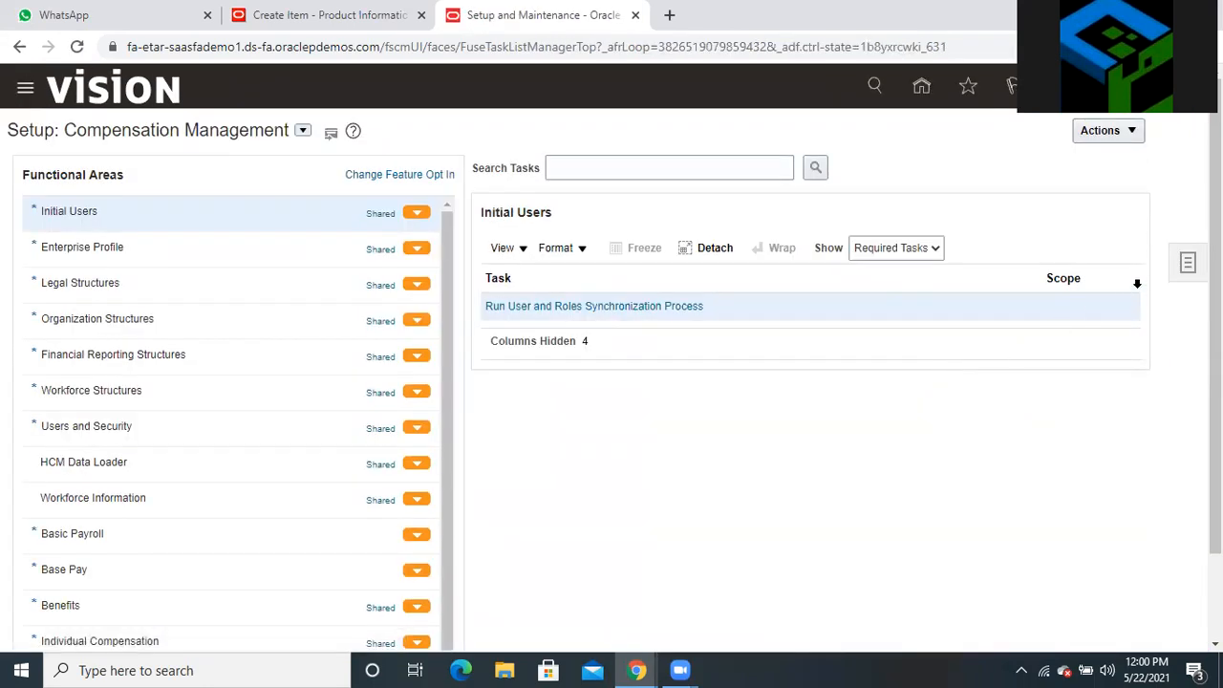
left_click(1185, 264)
Search setup tasks for 'manage functional', fixing the typo, and open Manage Functional Area Catalogs
left_click(1060, 321)
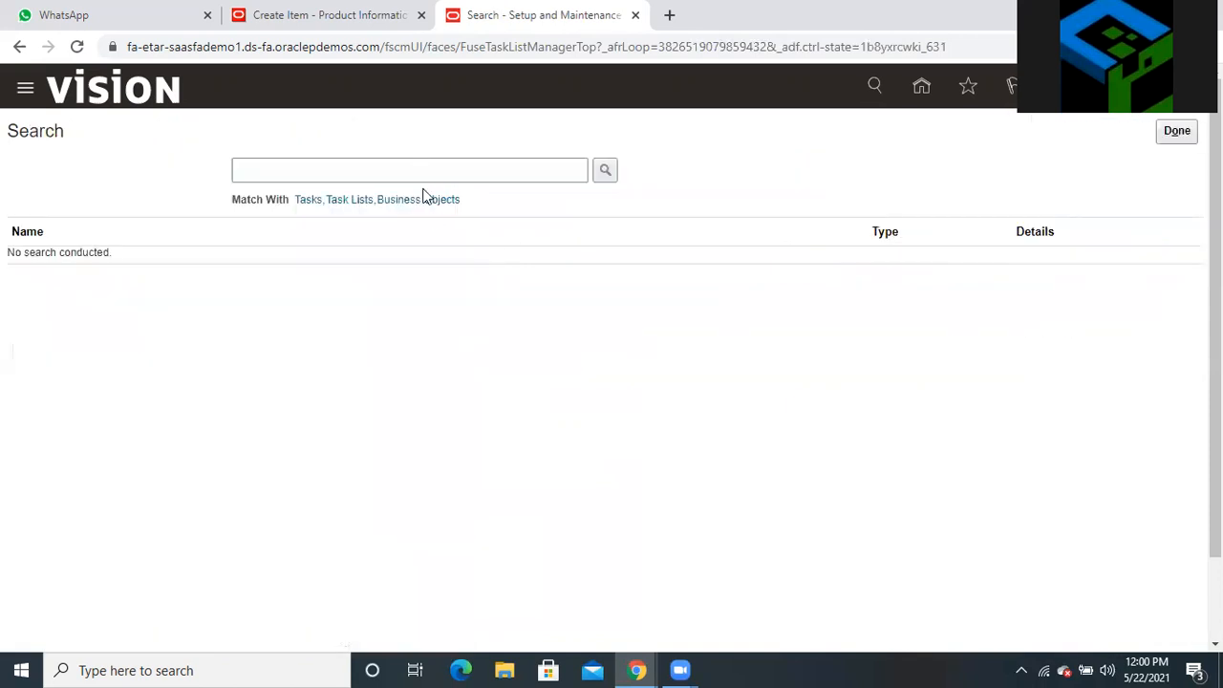
left_click(414, 167)
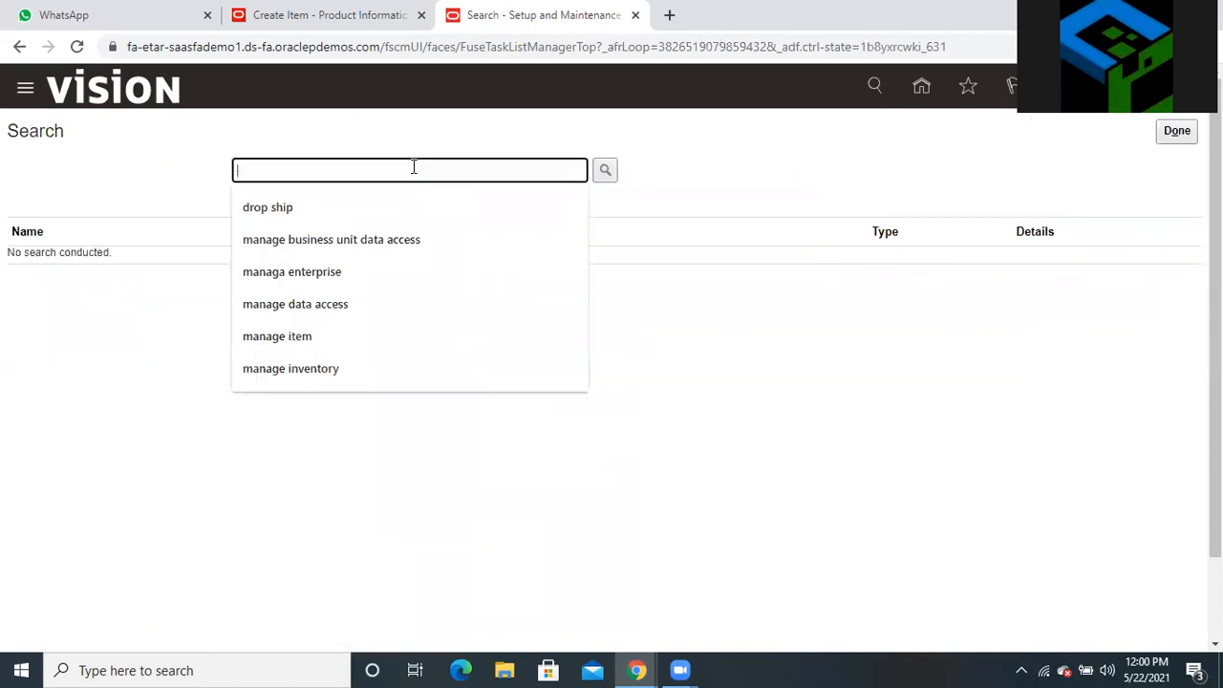
type("manage funcitional")
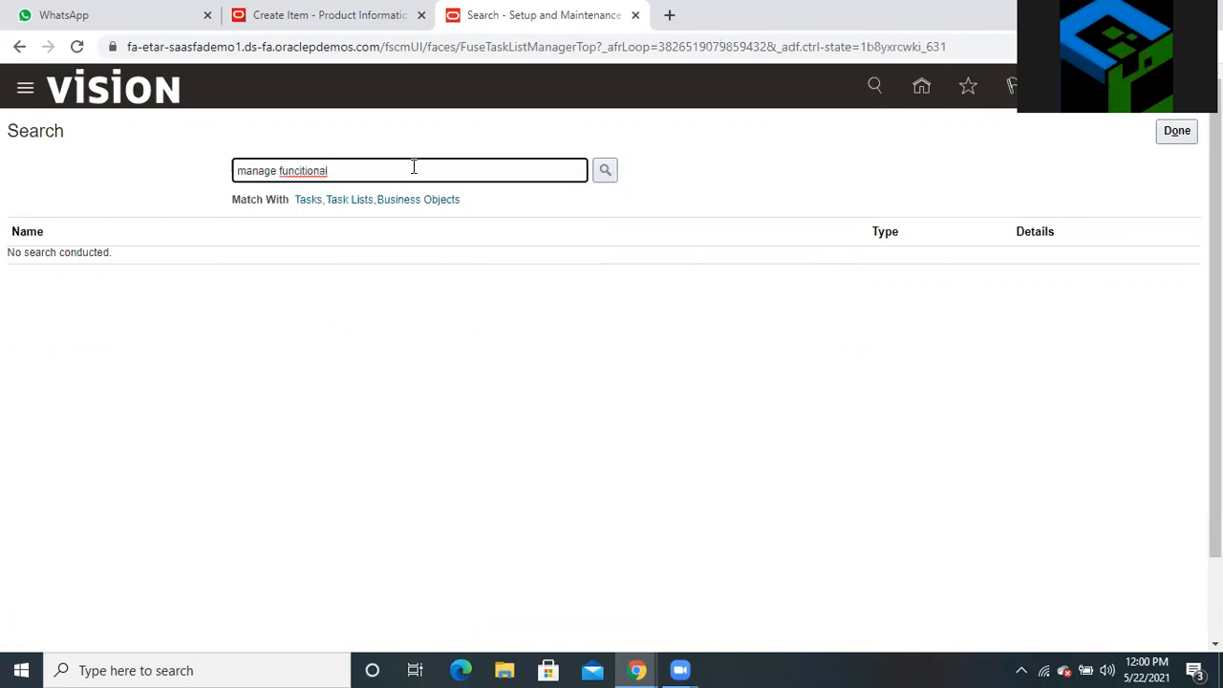
left_click(602, 170)
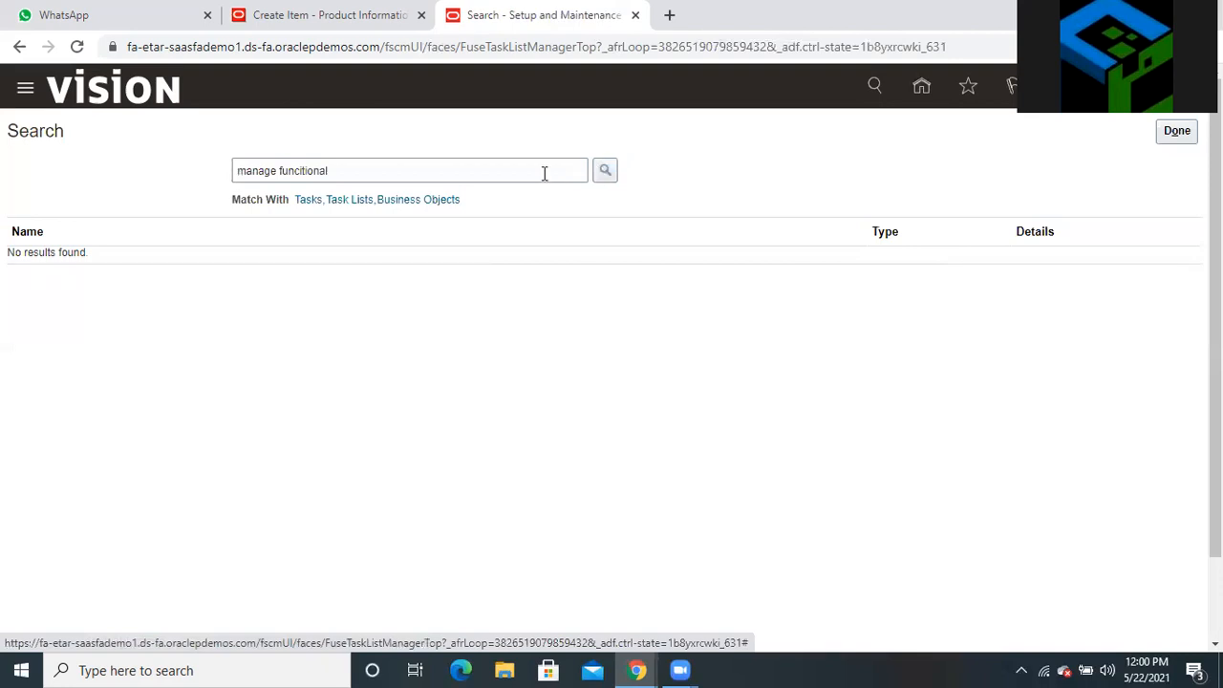
left_click(410, 170)
key("BackSpace")
key("BackSpace")
key("BackSpace")
key("BackSpace")
key("BackSpace")
key("BackSpace")
key("BackSpace")
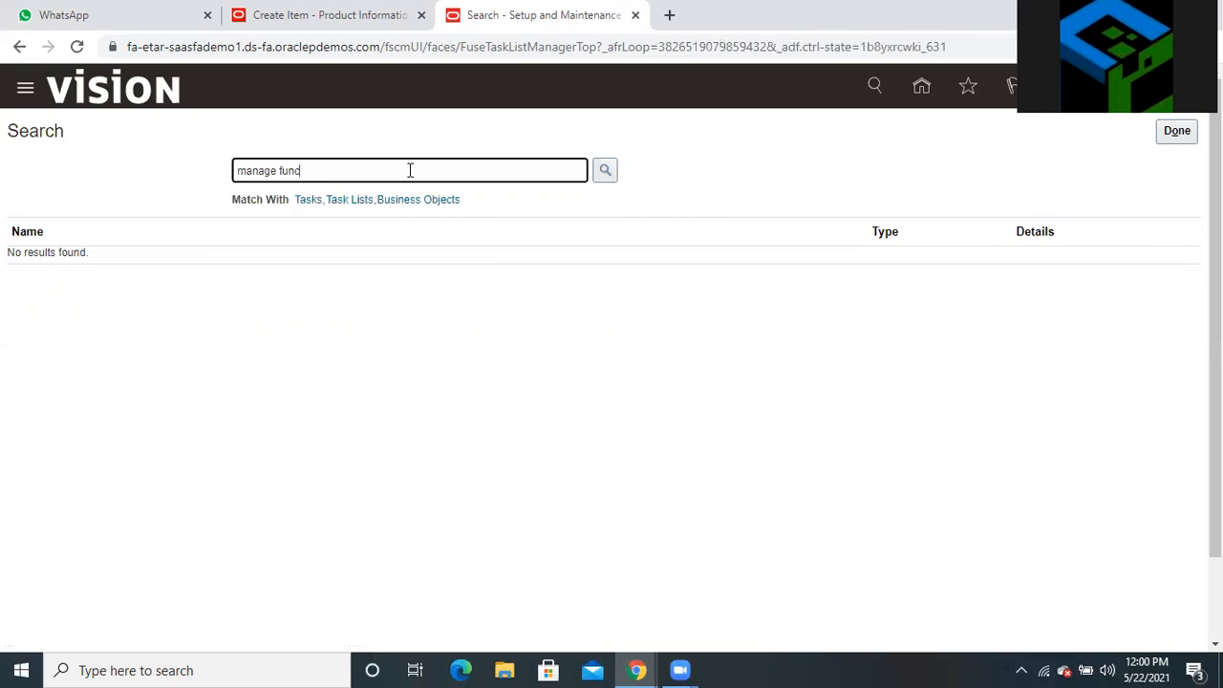
type("tional")
left_click(606, 172)
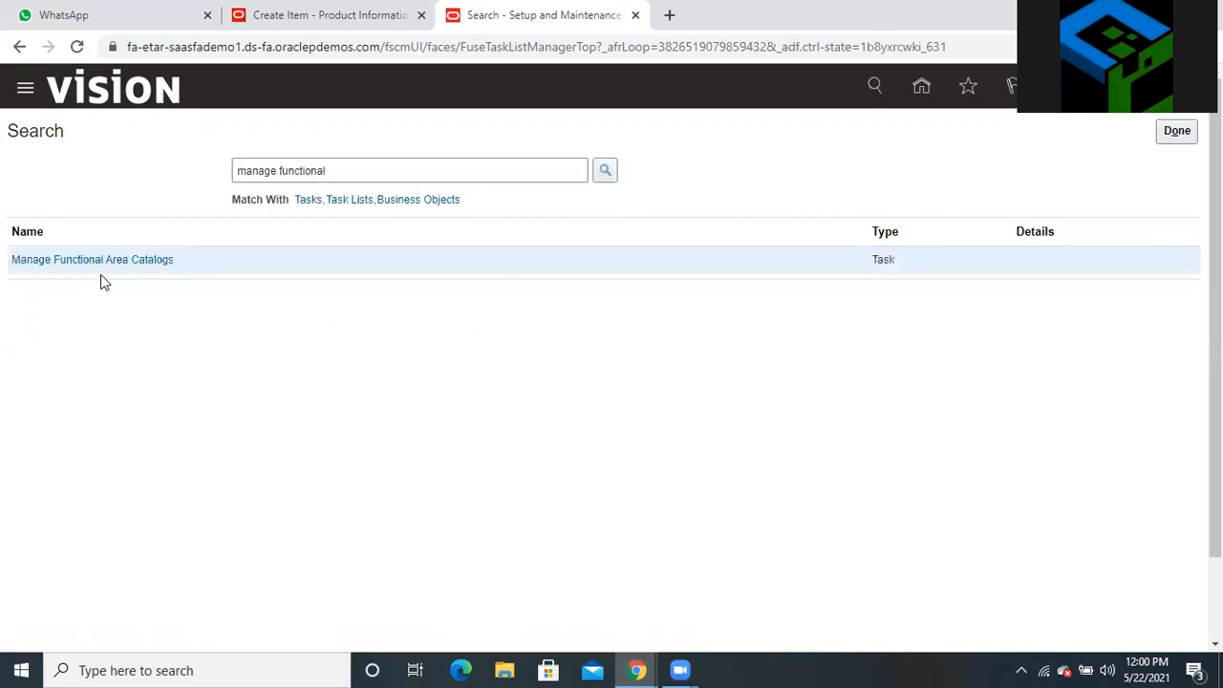
left_click(98, 261)
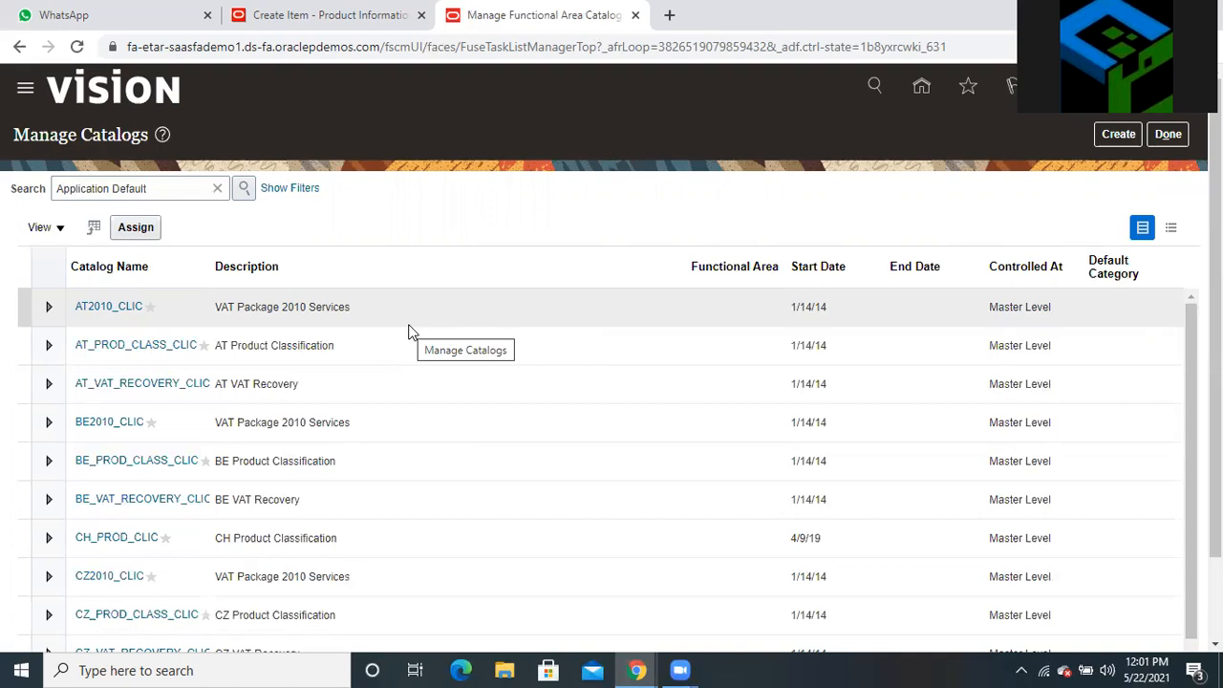
Scroll through the Manage Catalogs table to review the AT, BE, CH and CZ Master Level catalogs
scroll(408, 331, "down", 3)
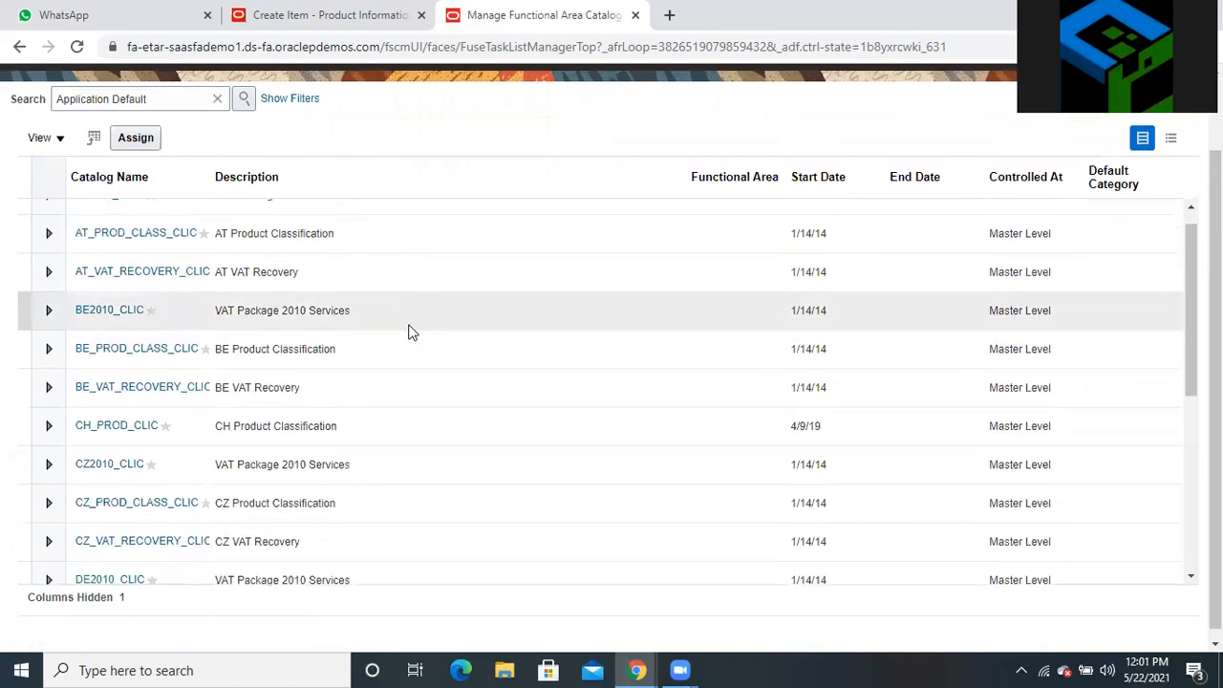
scroll(408, 332, "up", 3)
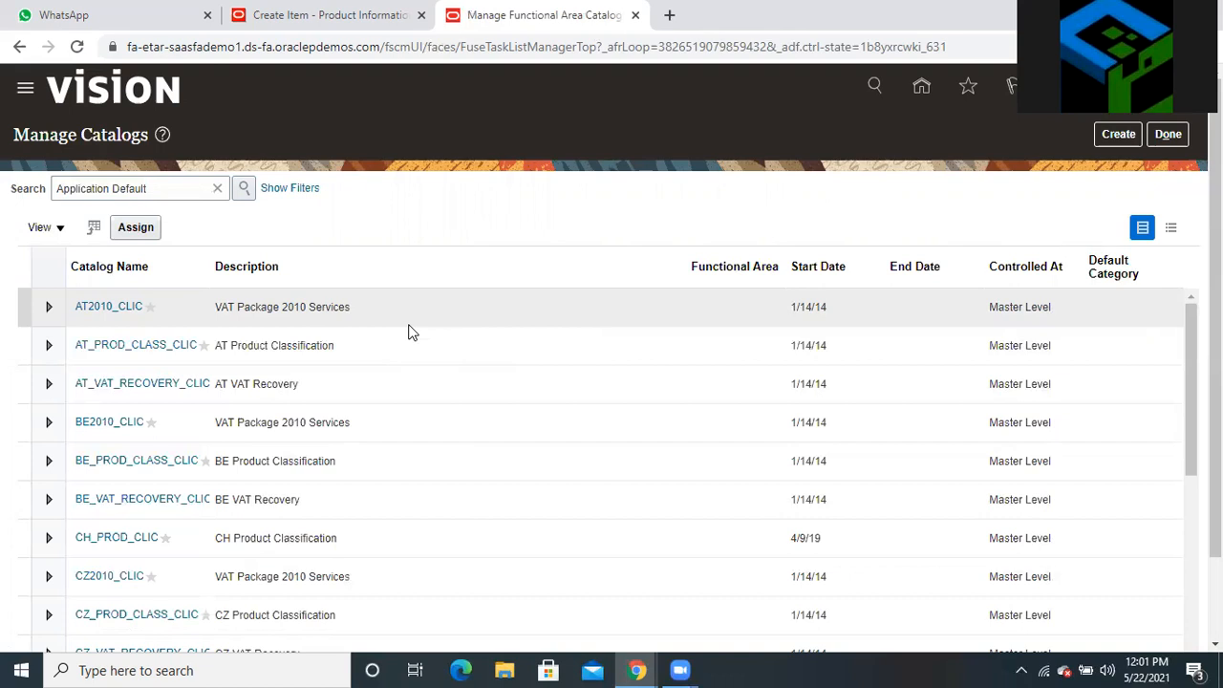
scroll(408, 332, "down", 5)
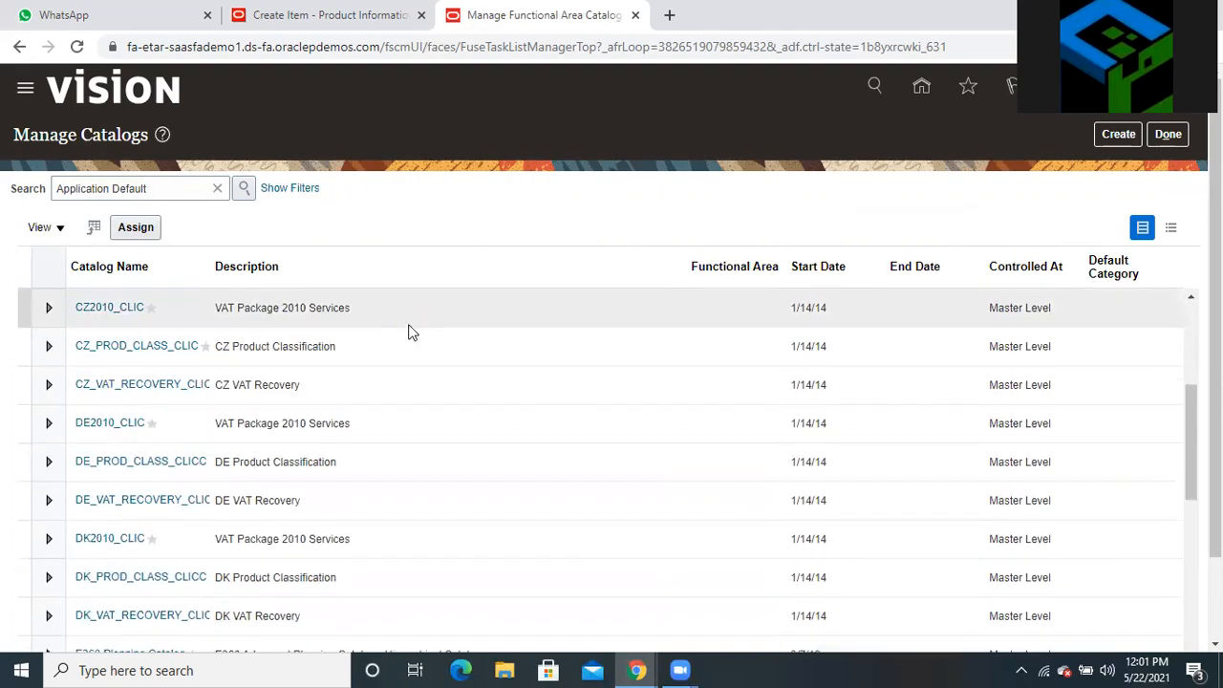
scroll(408, 331, "down", 6)
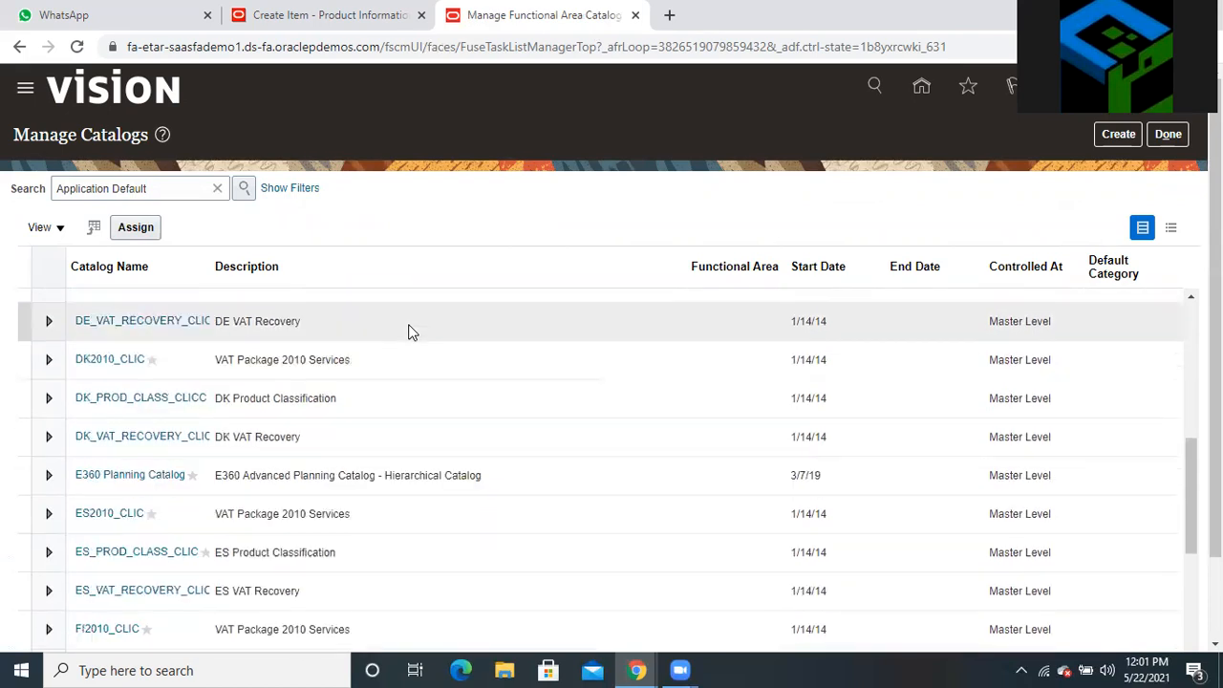
scroll(408, 331, "down", 5)
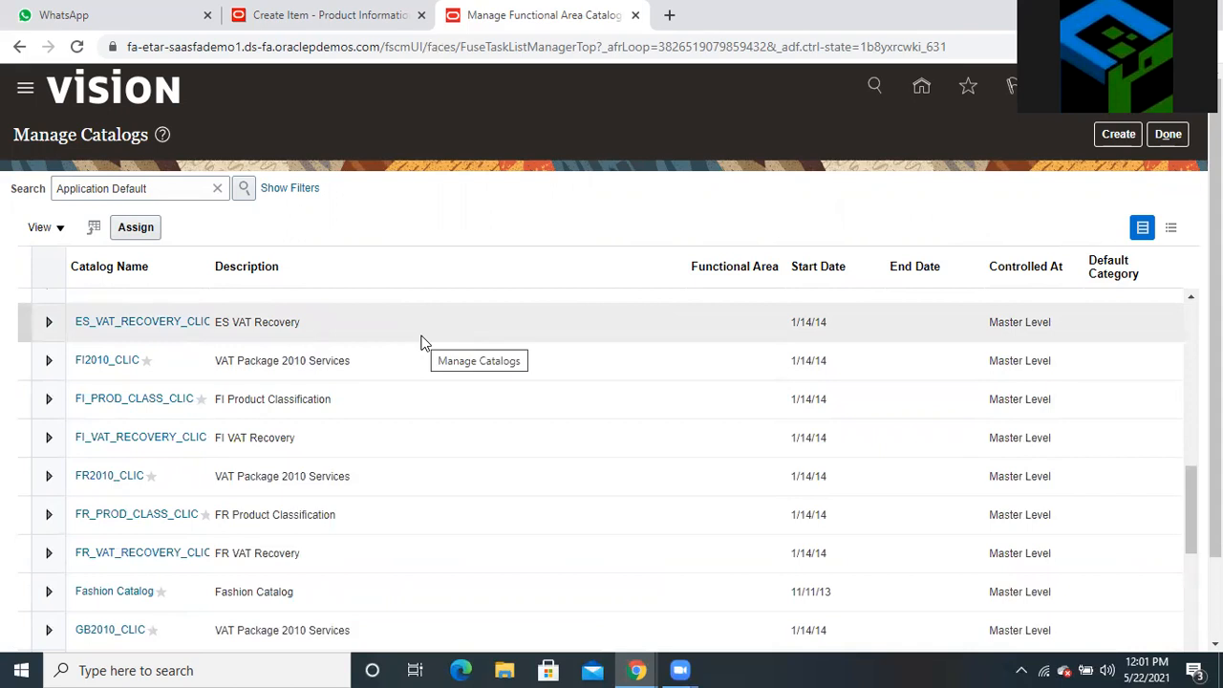
scroll(423, 342, "down", 10)
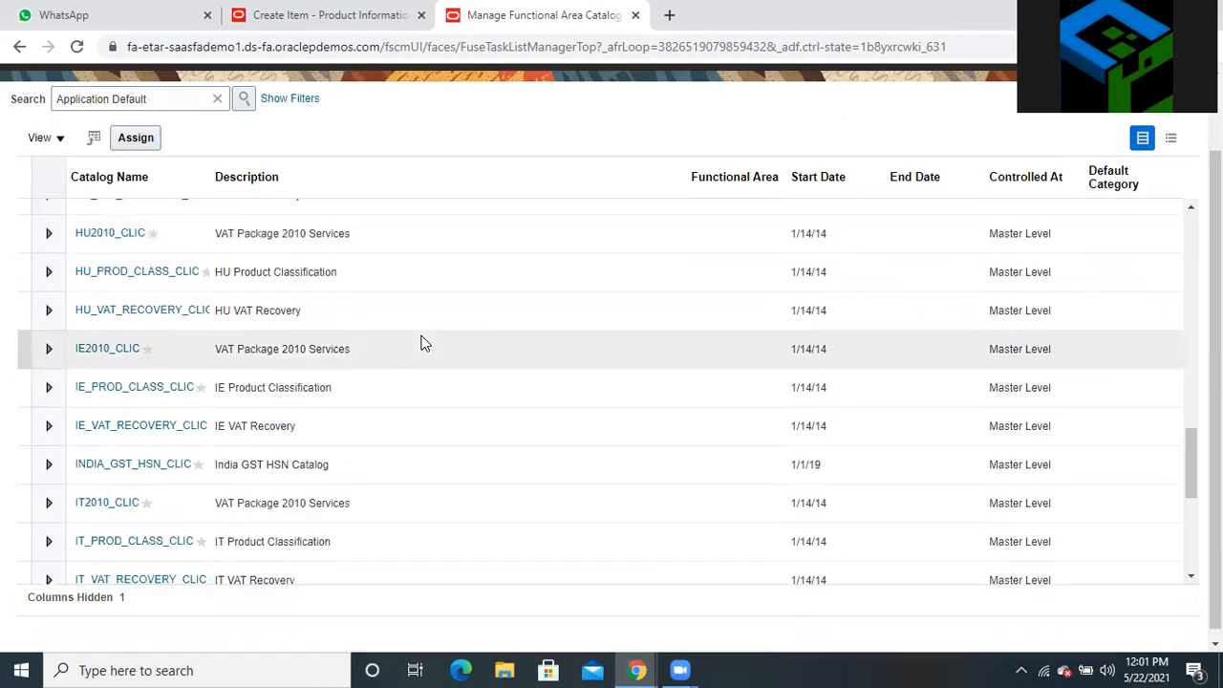
scroll(423, 342, "up", 15)
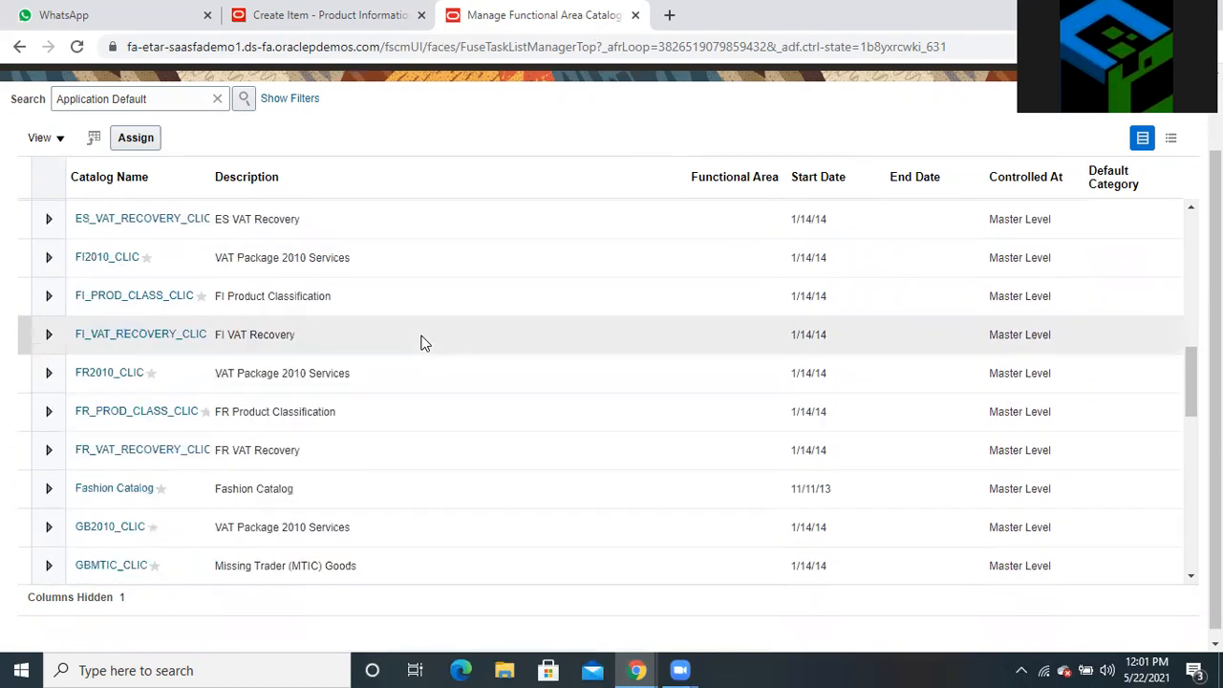
scroll(423, 342, "up", 2)
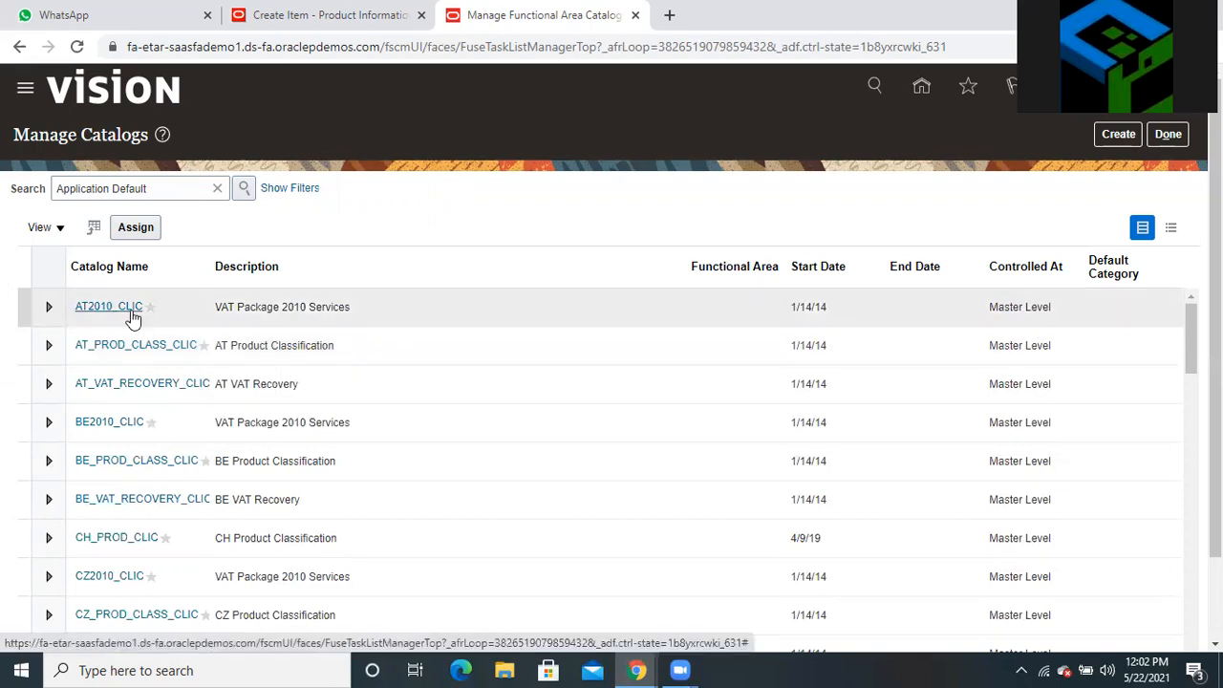
left_click(89, 306)
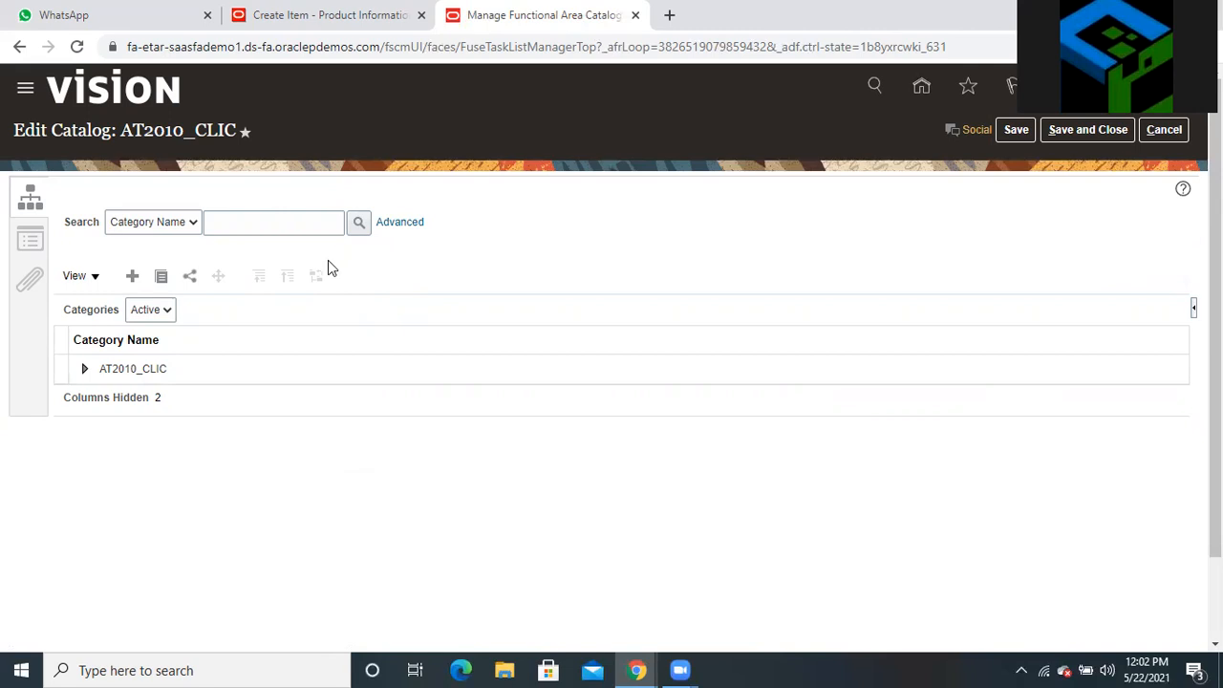
Expand AT2010_CLIC and its AT2010 category, and view AT2010's details, which list no items
left_click(84, 369)
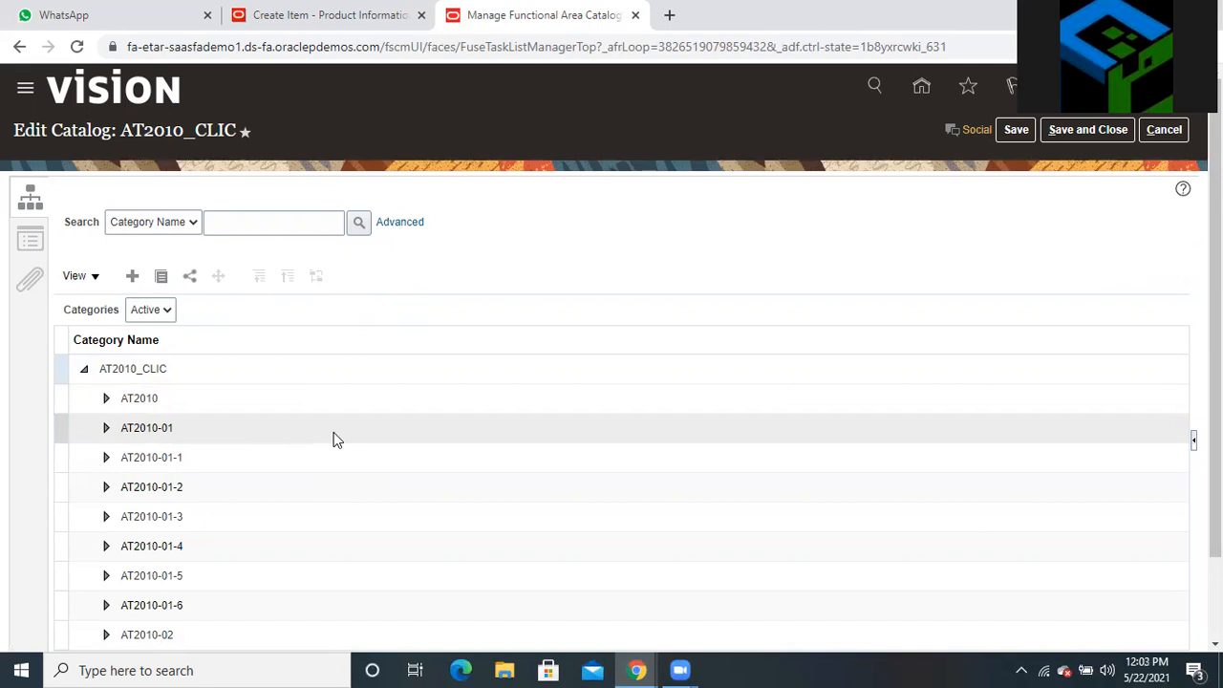
scroll(334, 440, "down", 2)
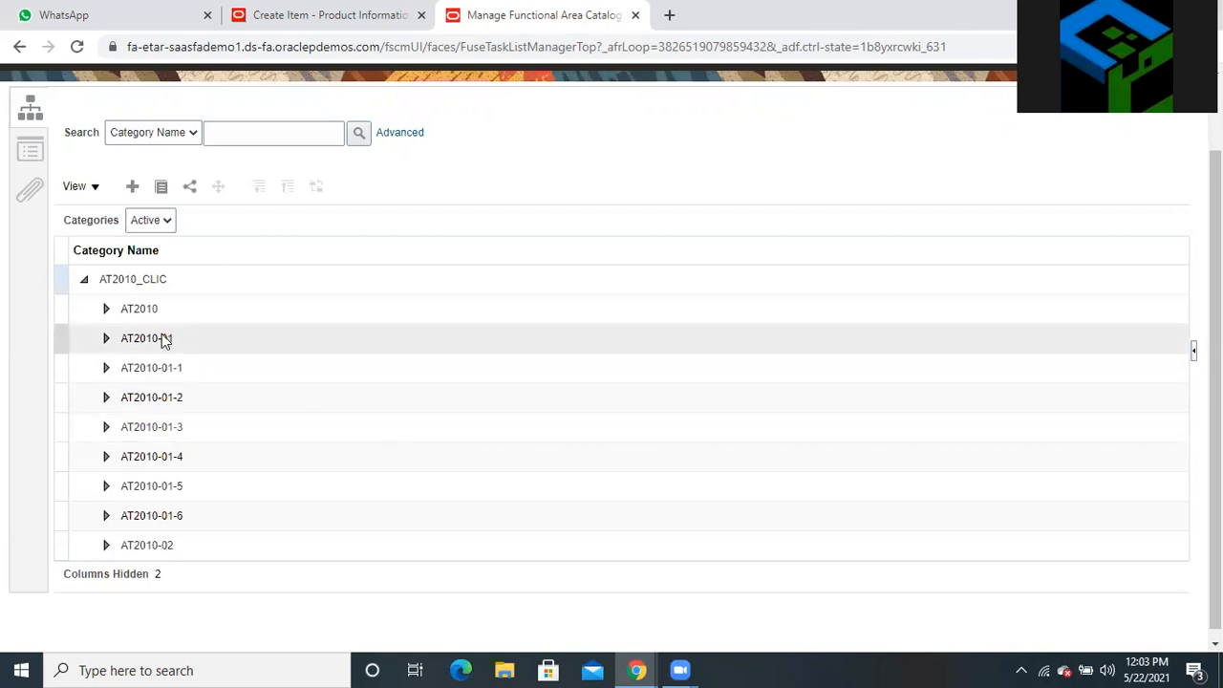
left_click(108, 315)
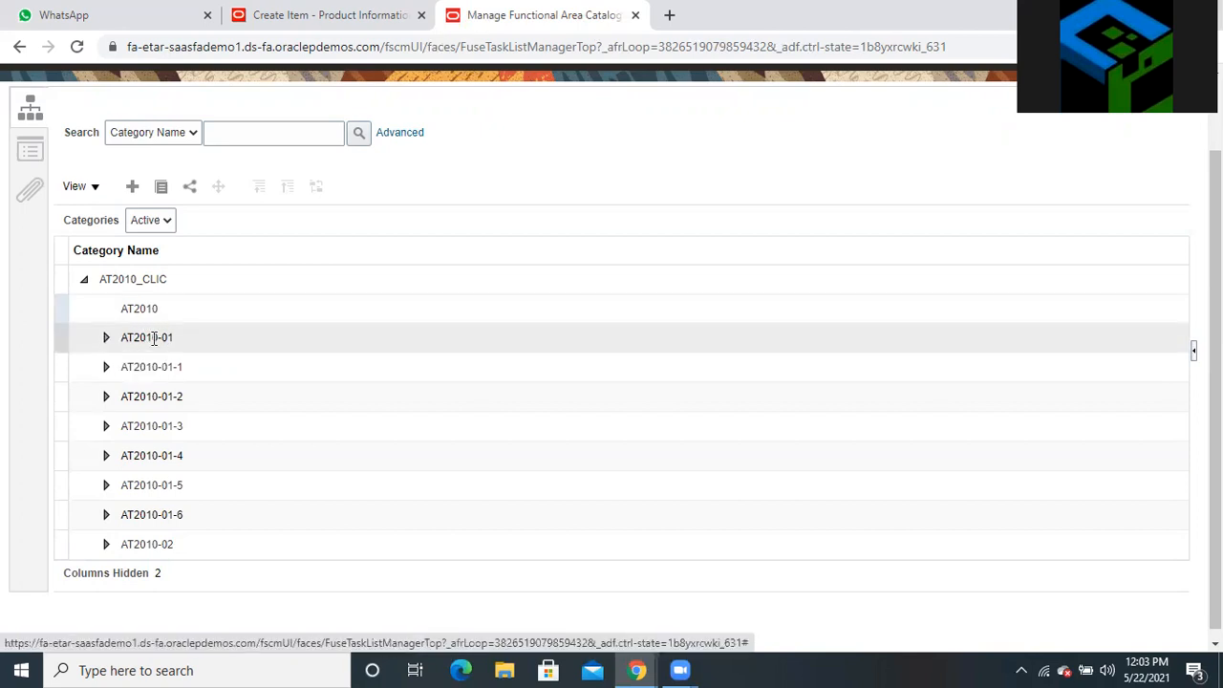
left_click(141, 308)
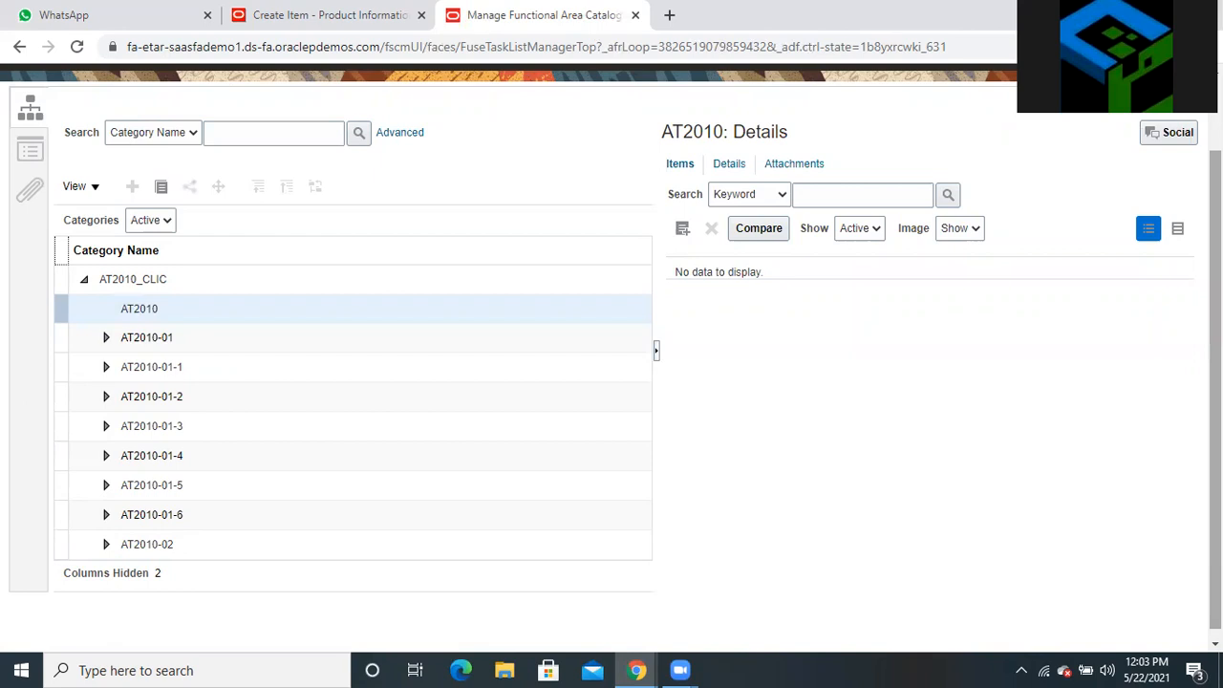
Return to the browser tab with Test ECE_001's Edit Item page
scroll(611, 345, "up", 1)
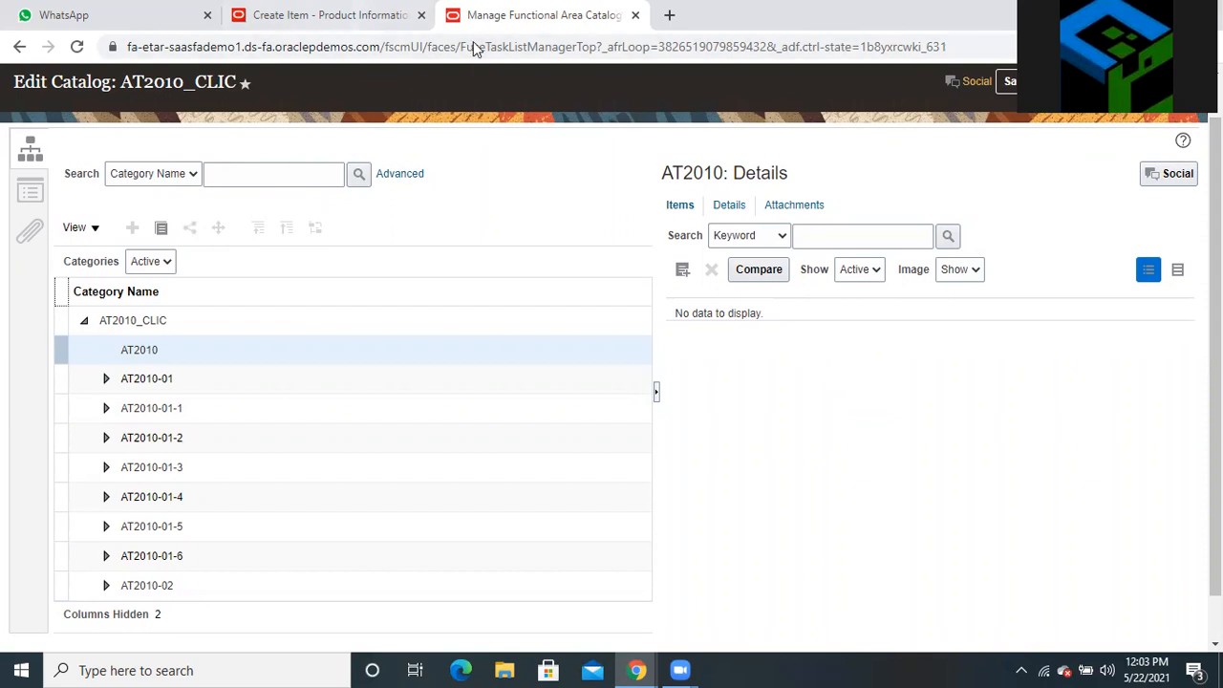
key("ctrl+shift+Tab")
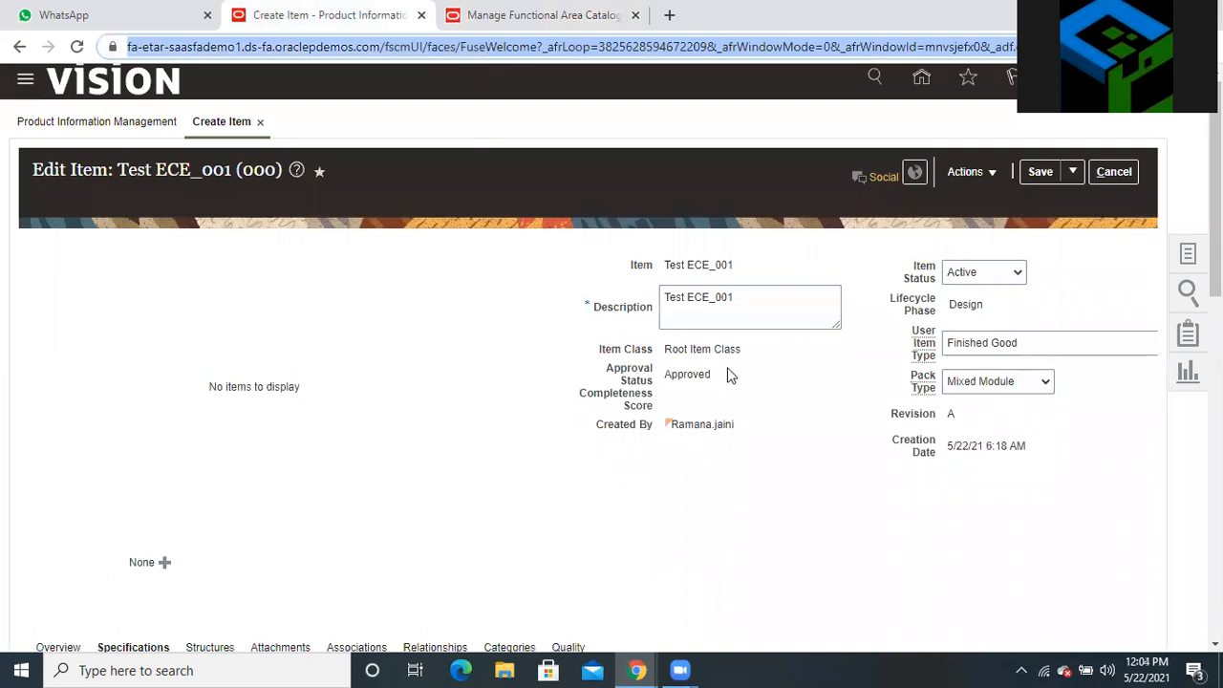
Add a blank row to Test ECE_001's category assignments on the Categories tab
scroll(745, 362, "down", 5)
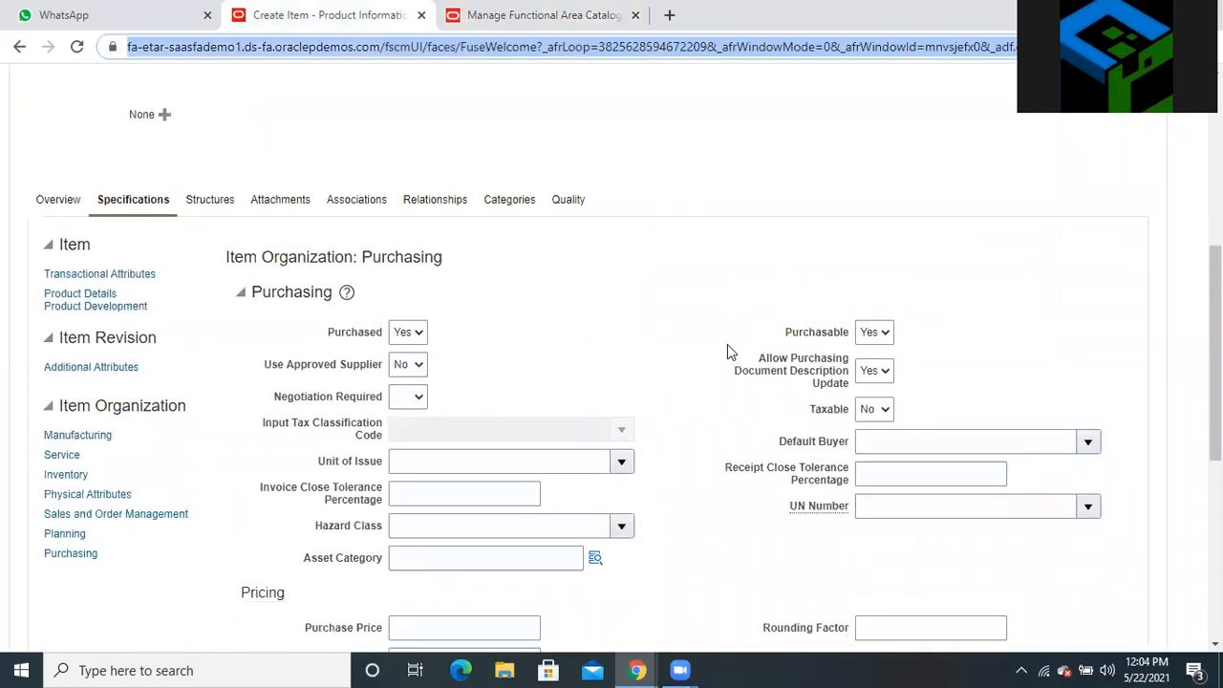
left_click(509, 203)
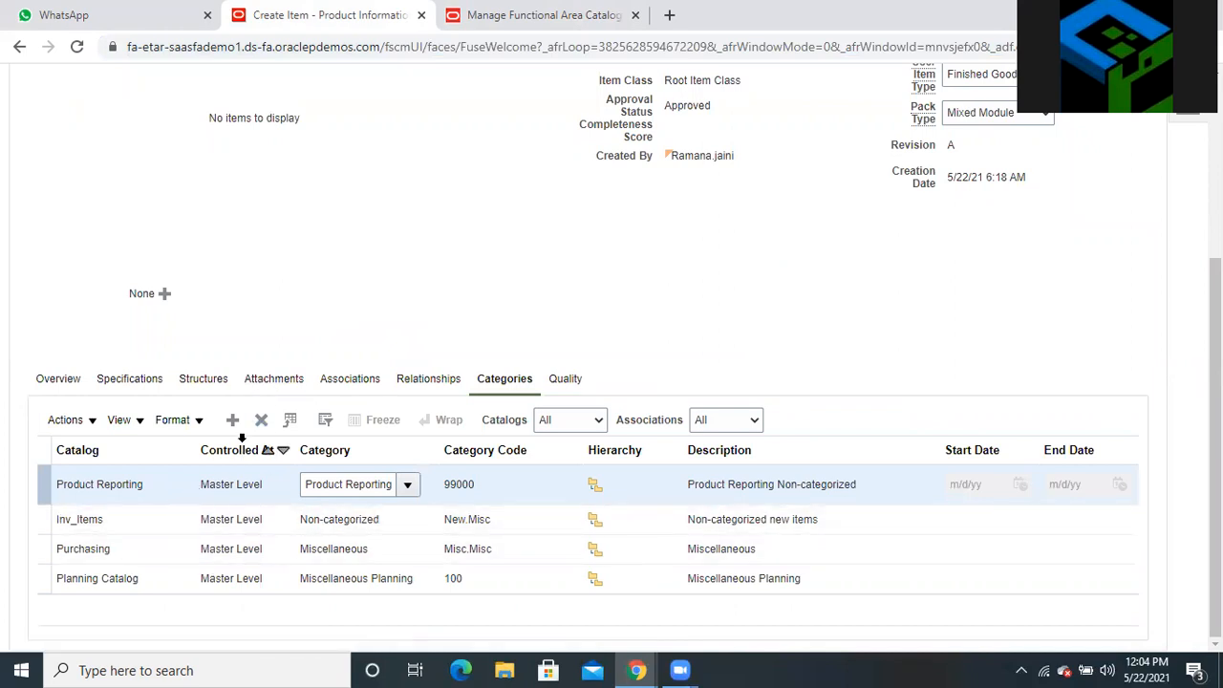
left_click(234, 424)
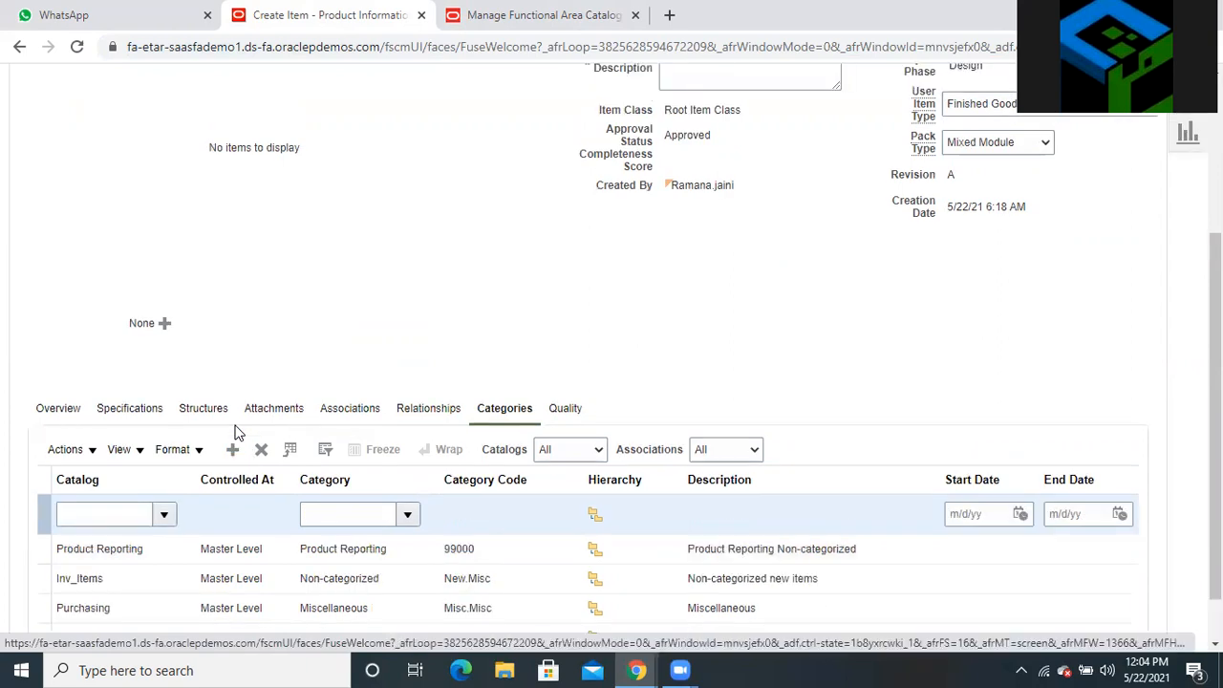
Search catalogs for AT2010 and set the new row's catalog to AT2010_CLIC
left_click(115, 514)
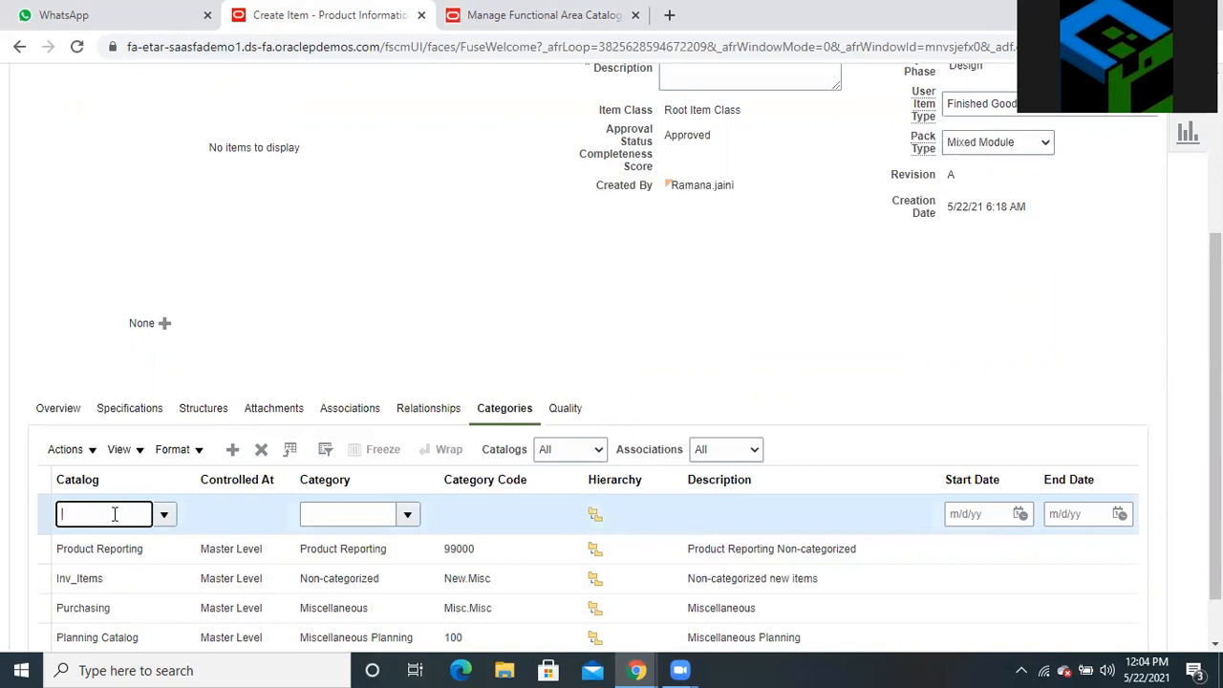
type("AT2010")
left_click(164, 514)
left_click(92, 485)
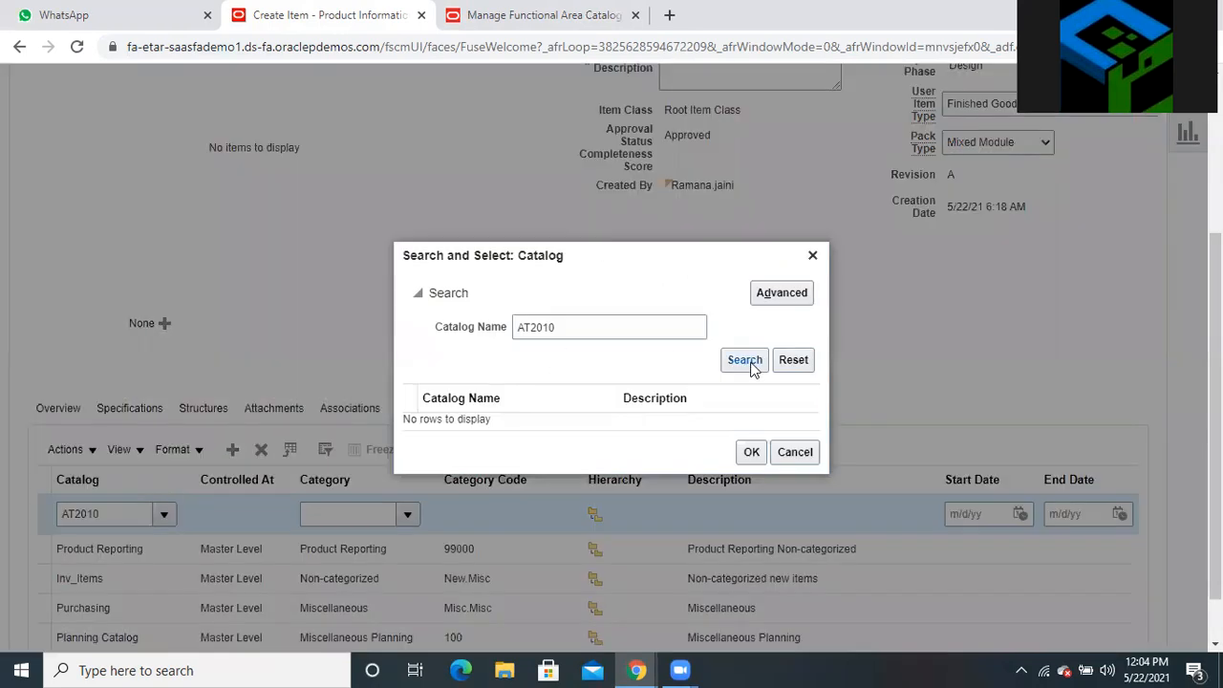
left_click(746, 362)
left_click(499, 422)
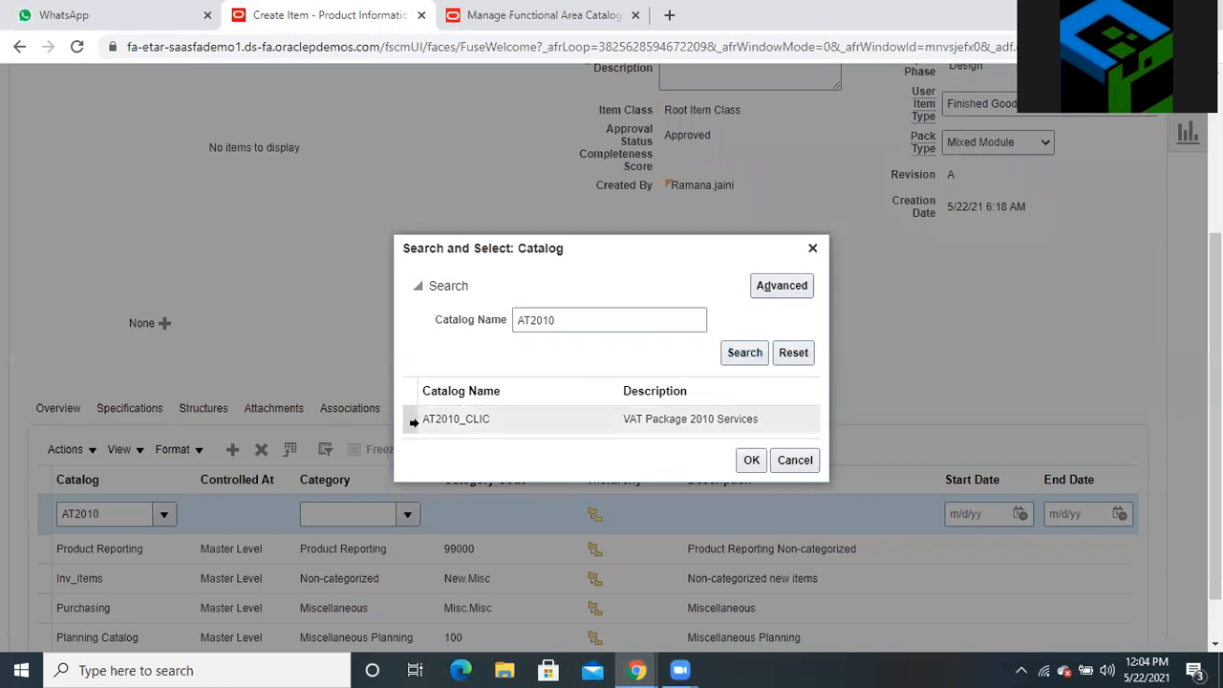
left_click(750, 462)
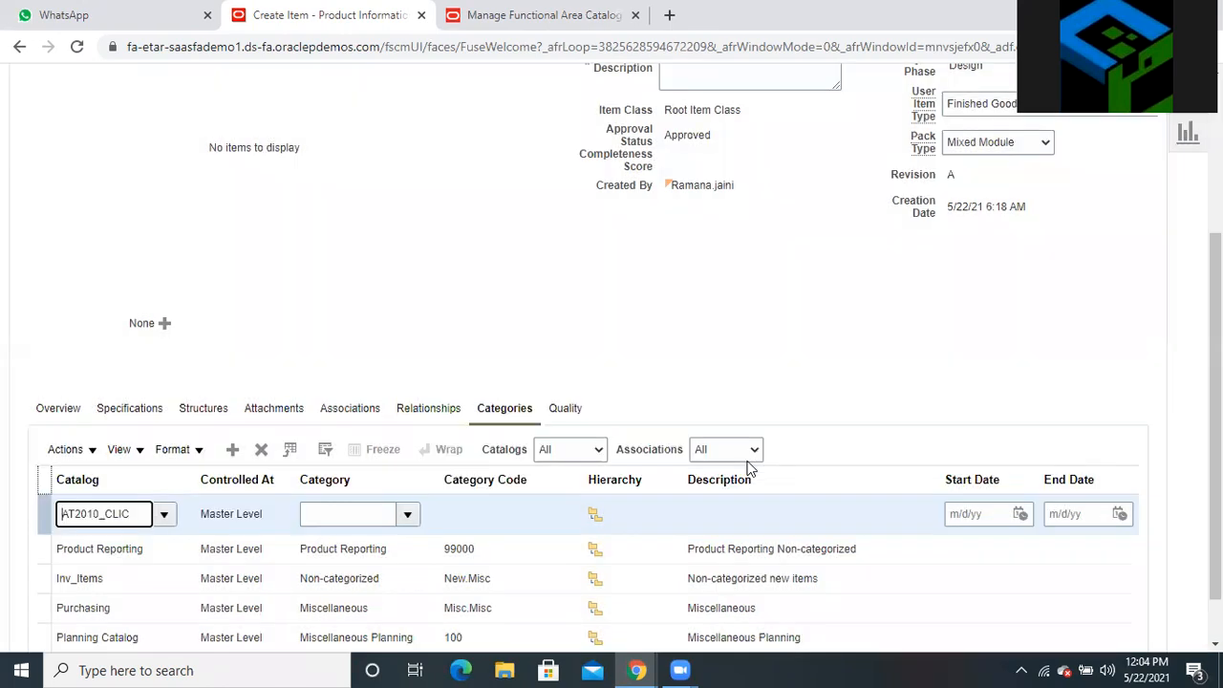
left_click(527, 30)
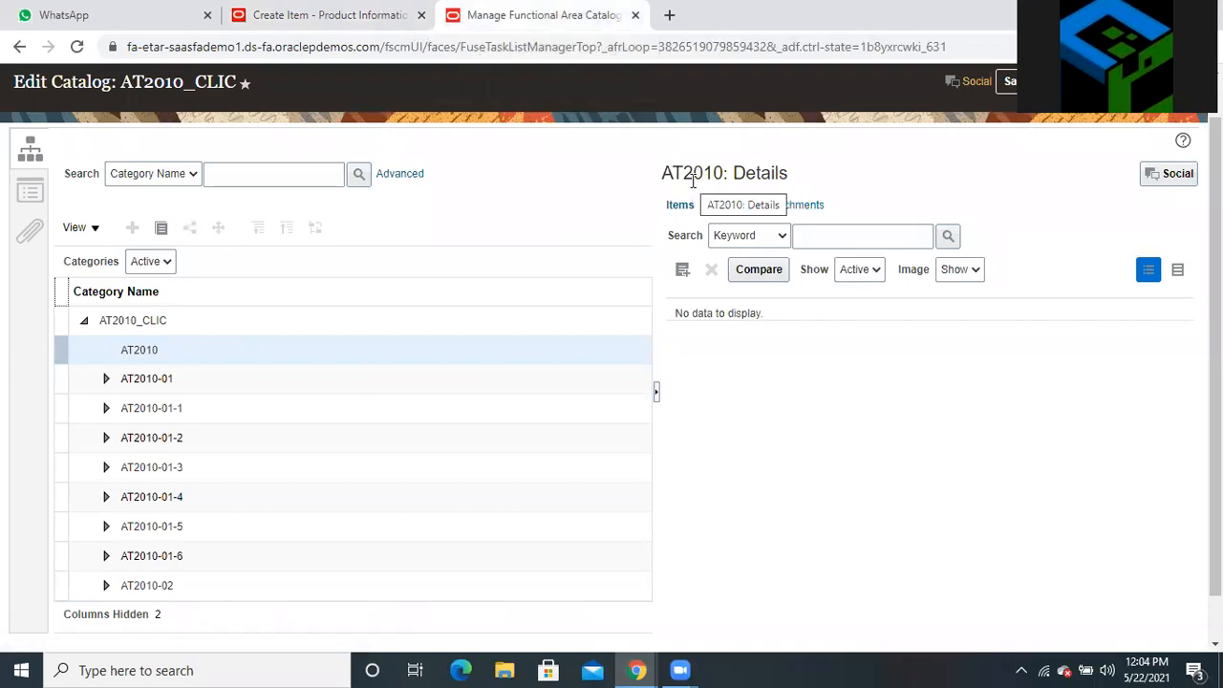
left_click(353, 18)
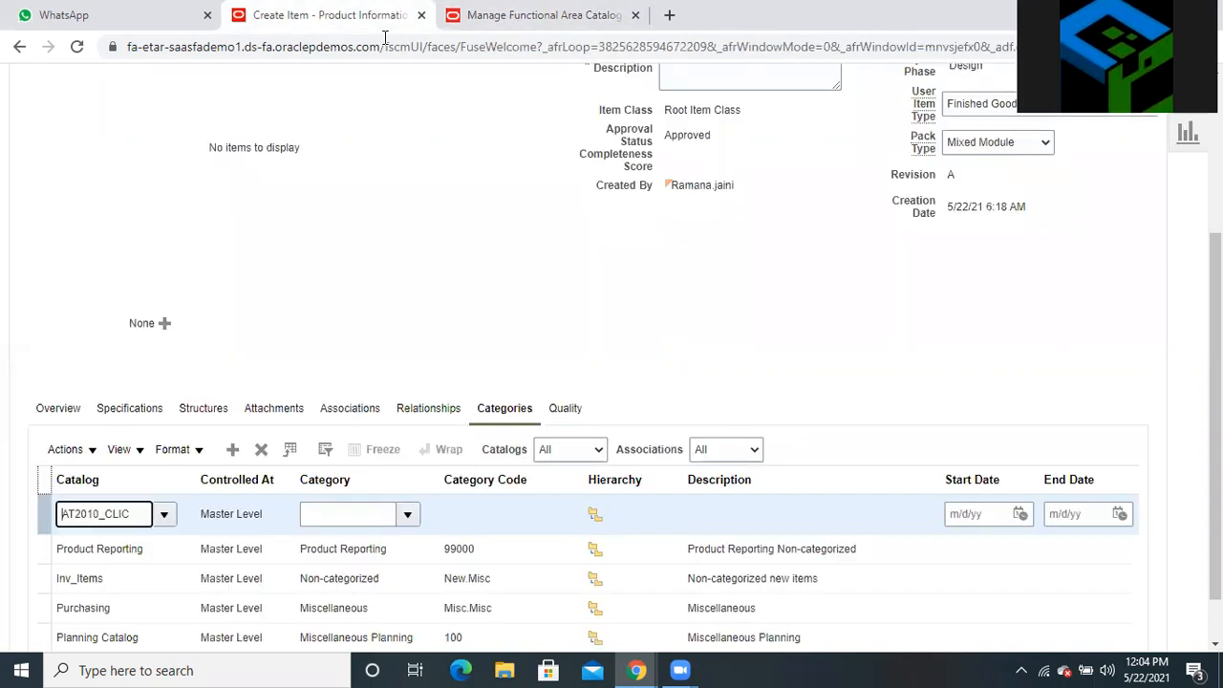
scroll(409, 347, "down", 1)
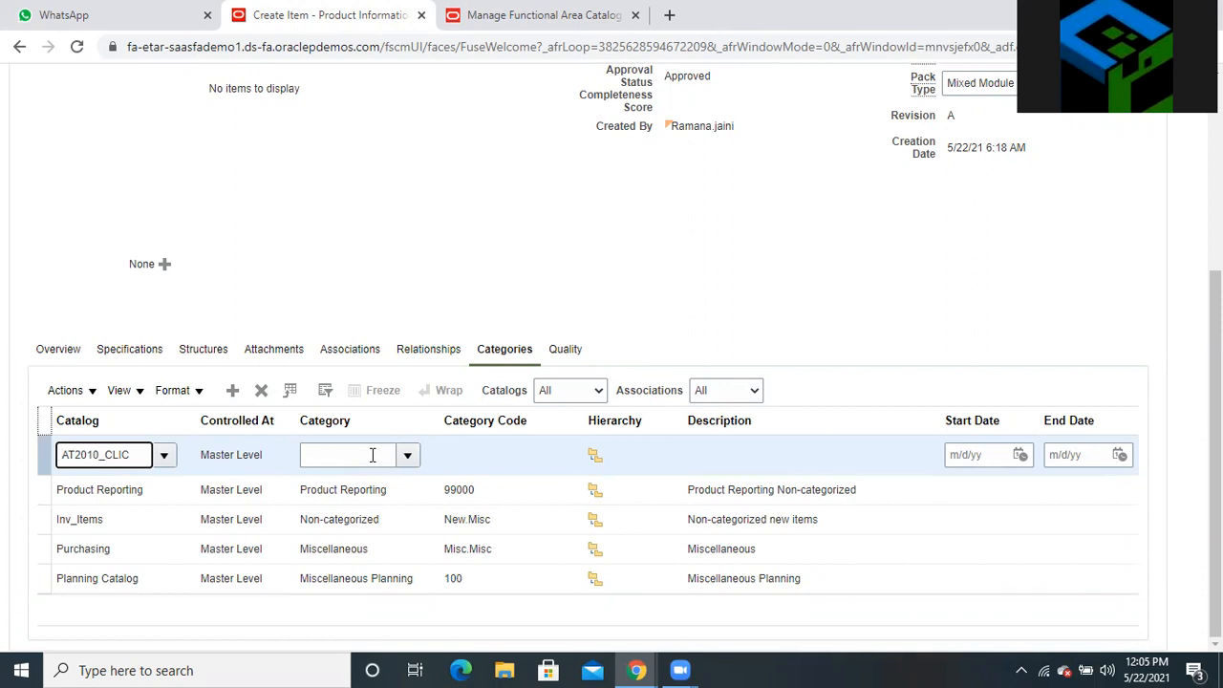
left_click(489, 29)
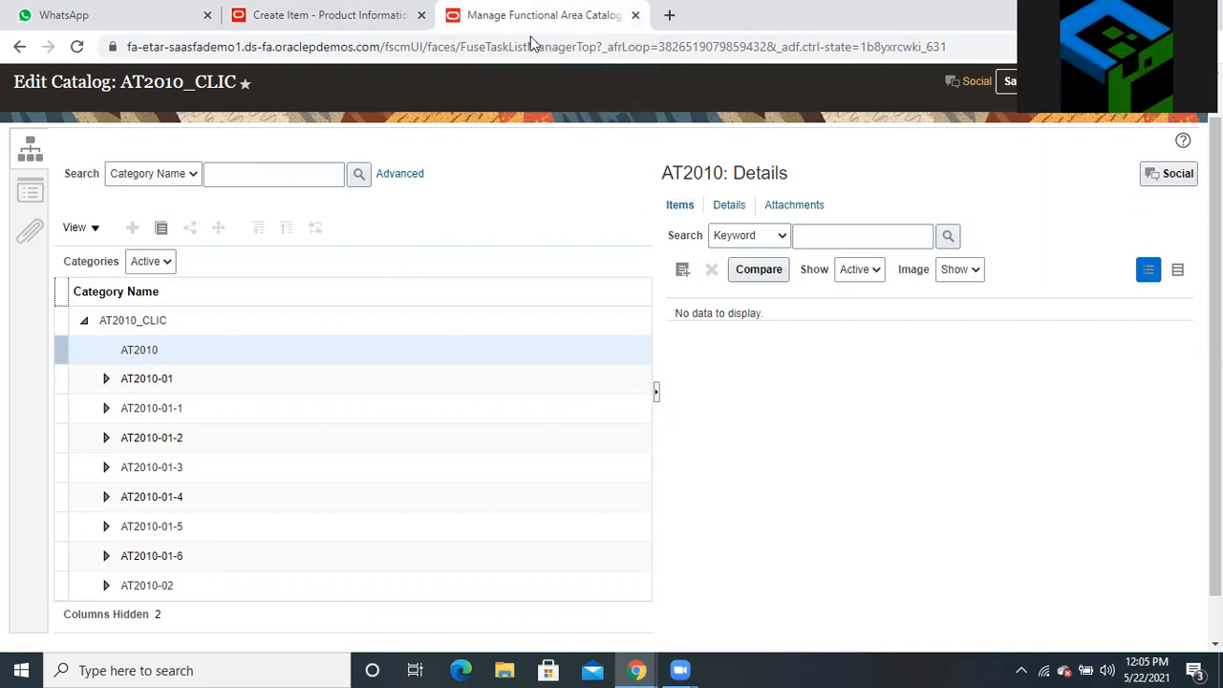
key("ctrl+shift+Tab")
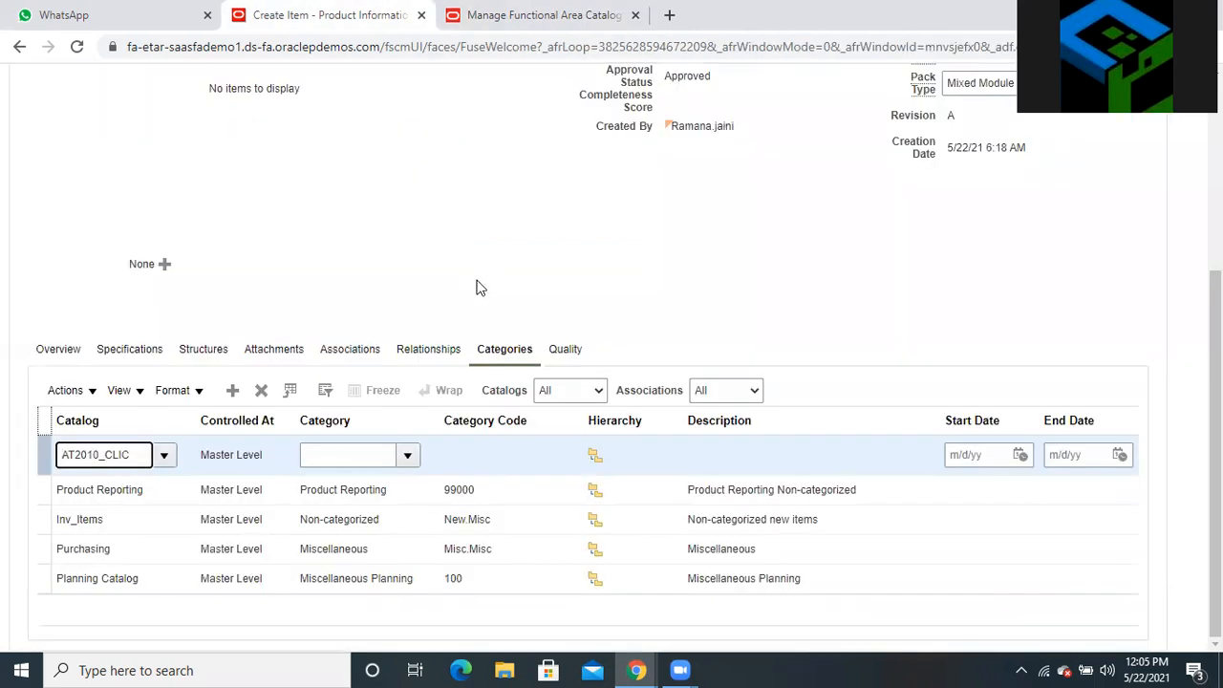
Search for and assign category AT2010 (VAT Package 2010 Services) to the AT2010_CLIC row
left_click(409, 456)
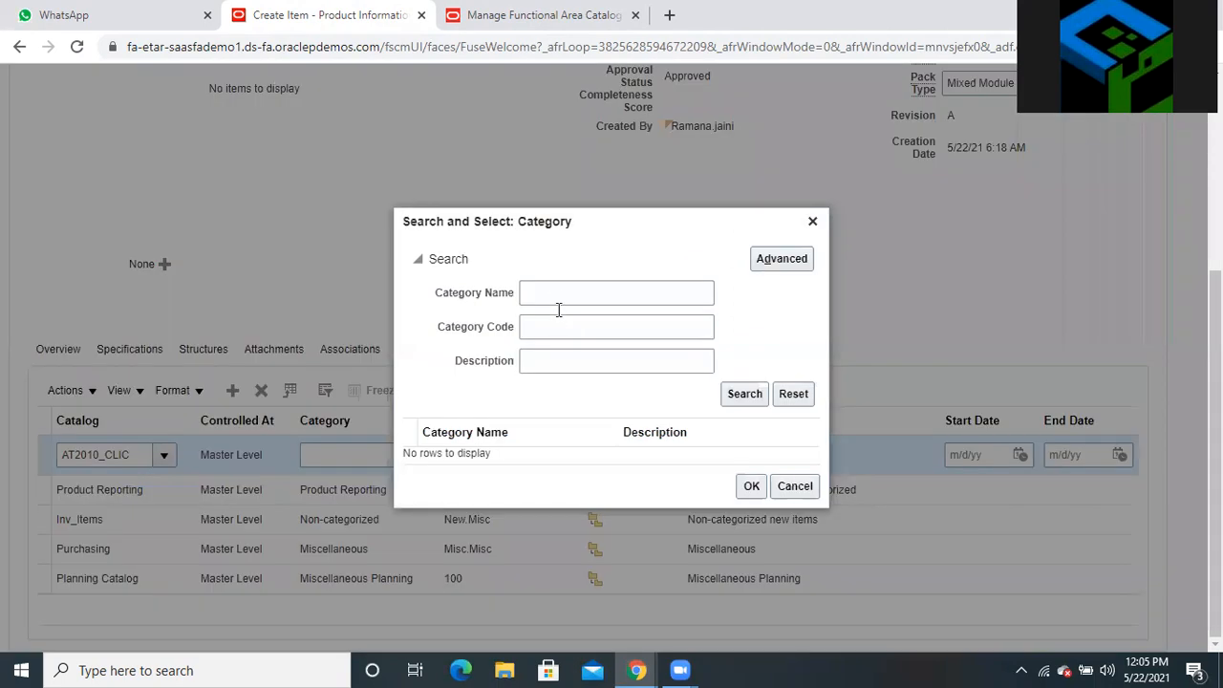
left_click(554, 292)
type("AT2010")
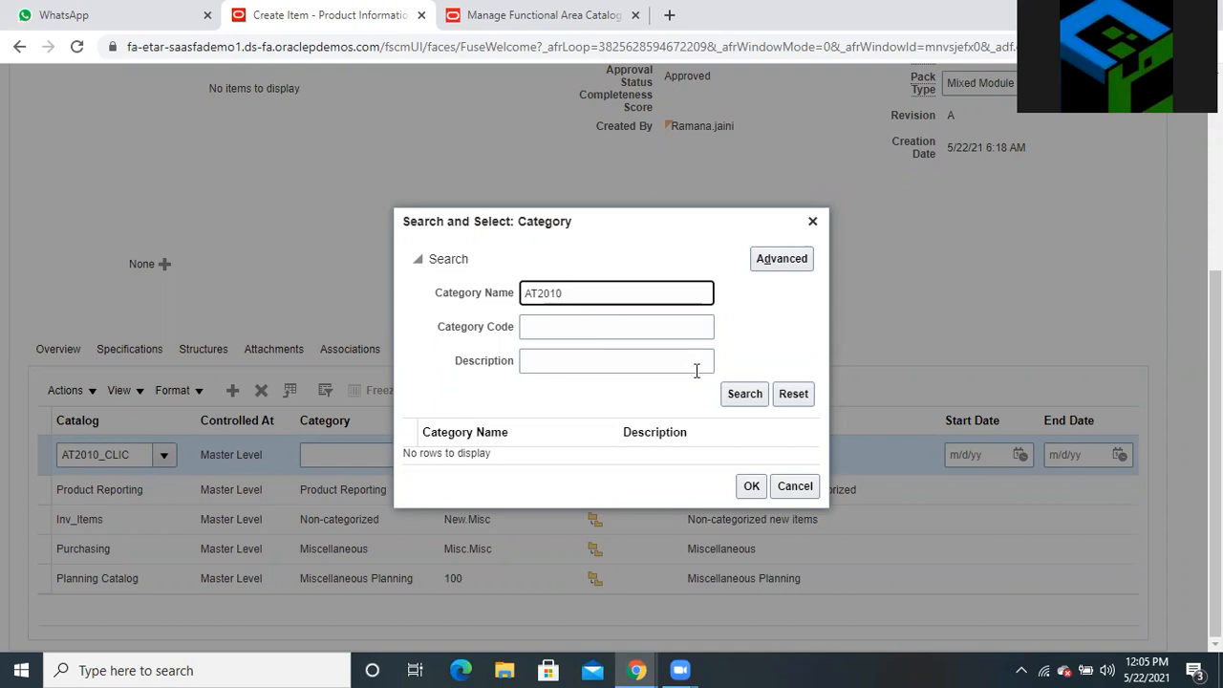
left_click(738, 393)
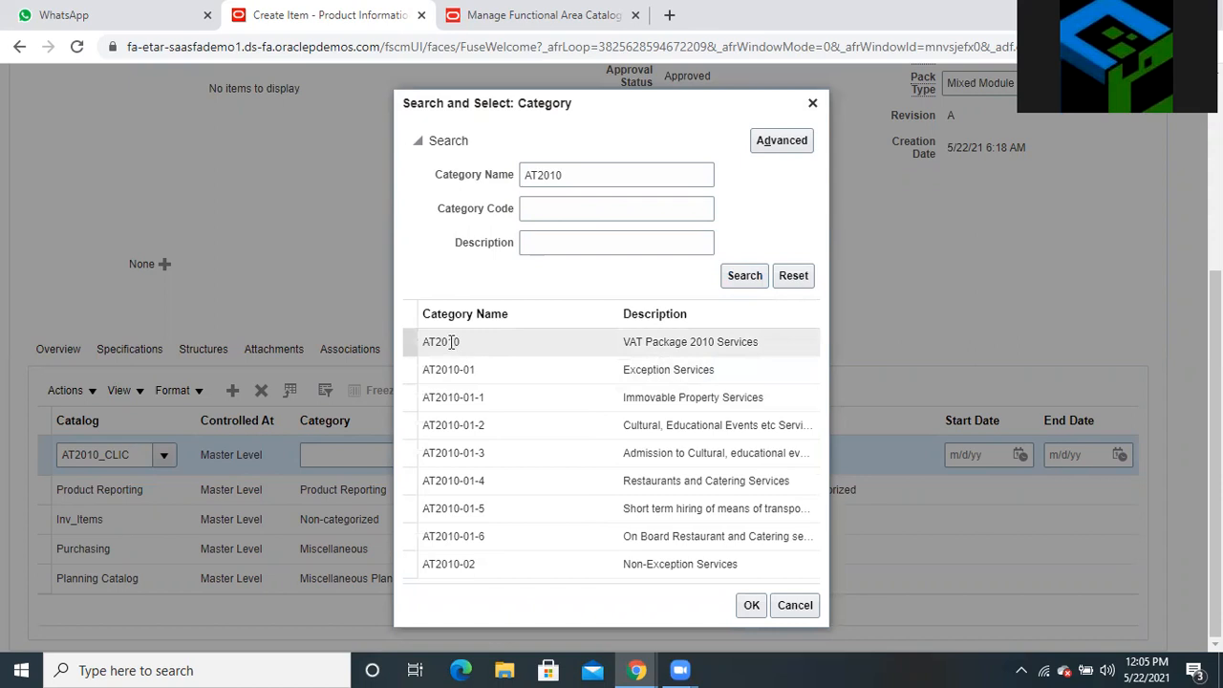
left_click(401, 341)
left_click(750, 604)
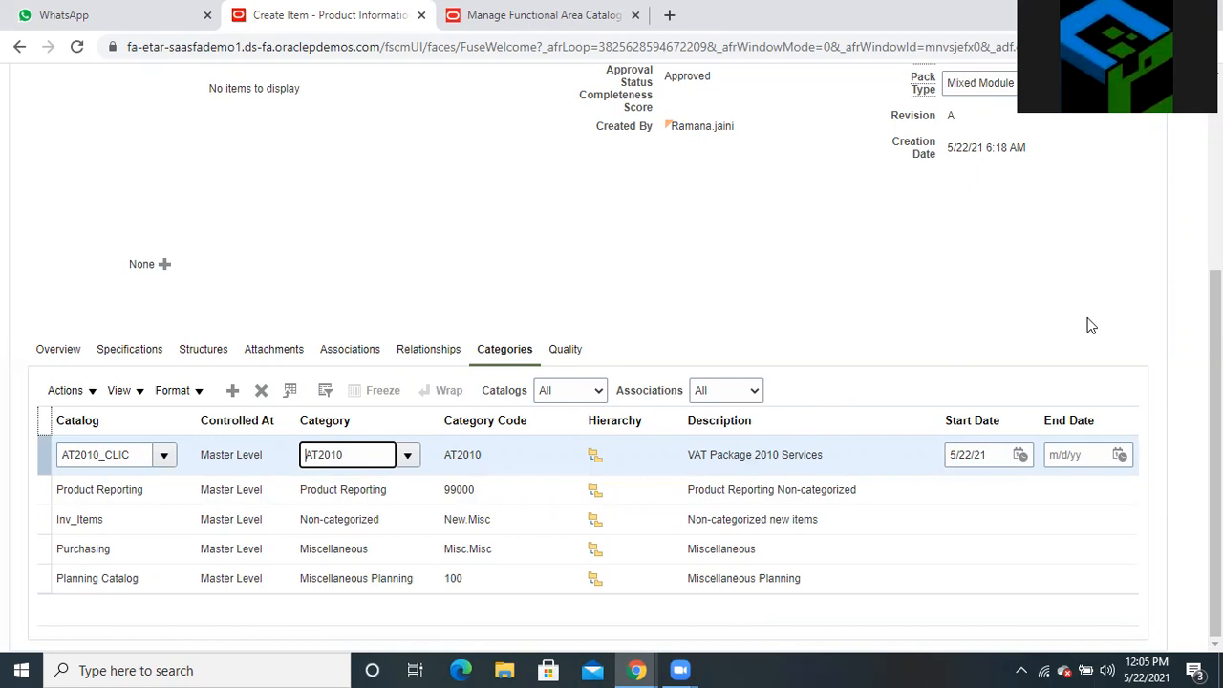
scroll(1117, 306, "up", 1)
scroll(1073, 191, "up", 4)
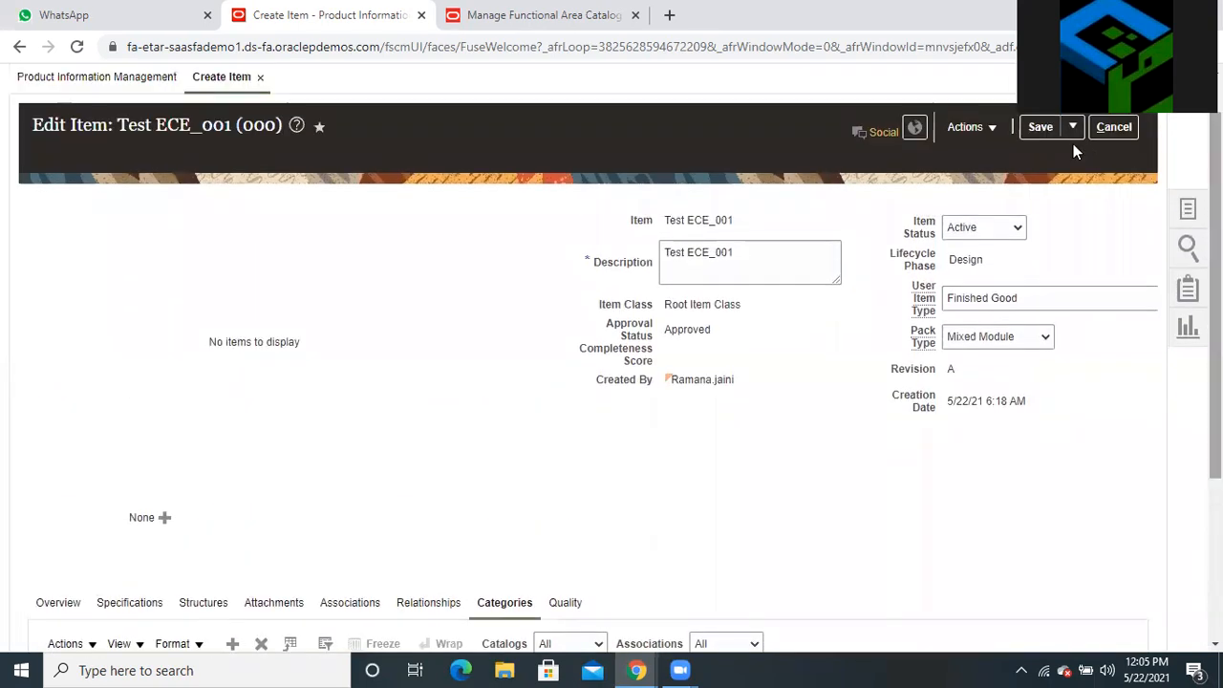
Save Test ECE_001 with its new AT2010 category, then Save and Close it
left_click(1046, 124)
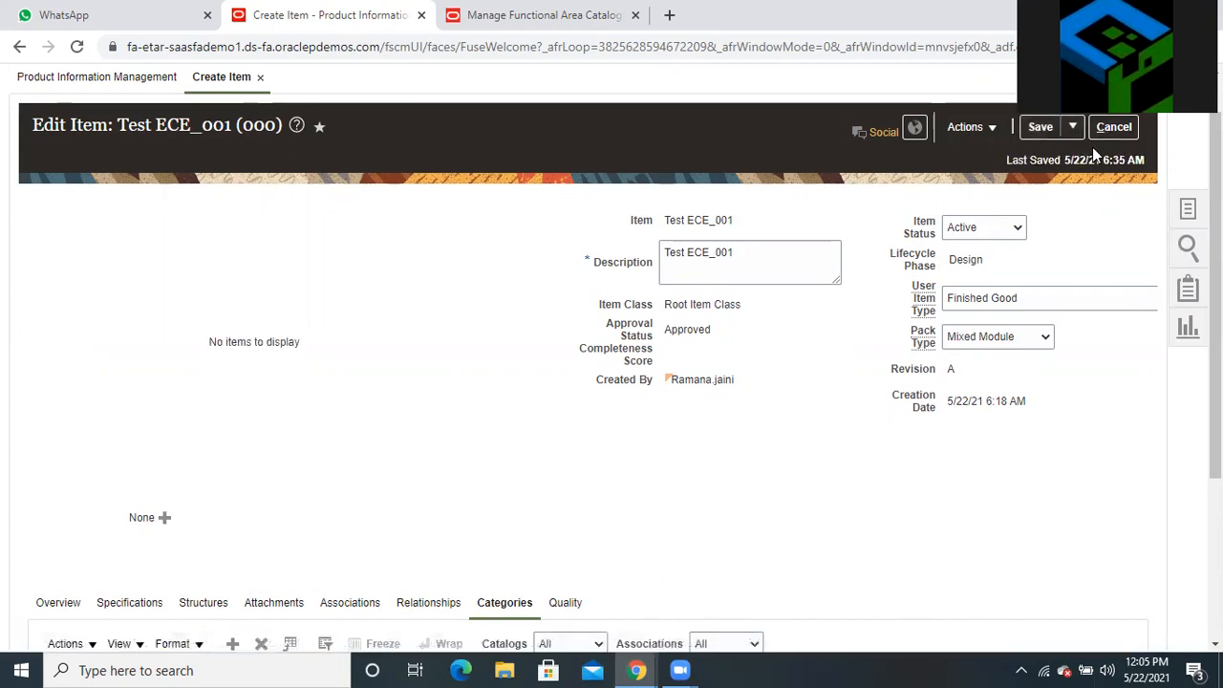
scroll(1092, 147, "up", 2)
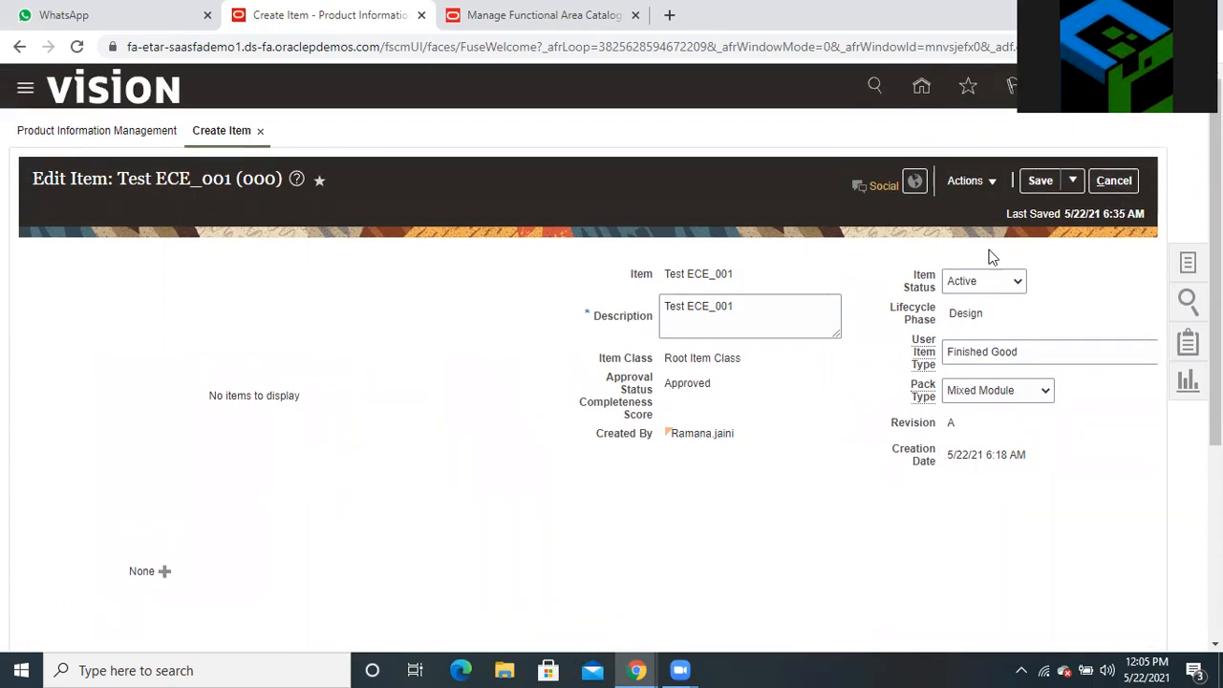
left_click(1072, 182)
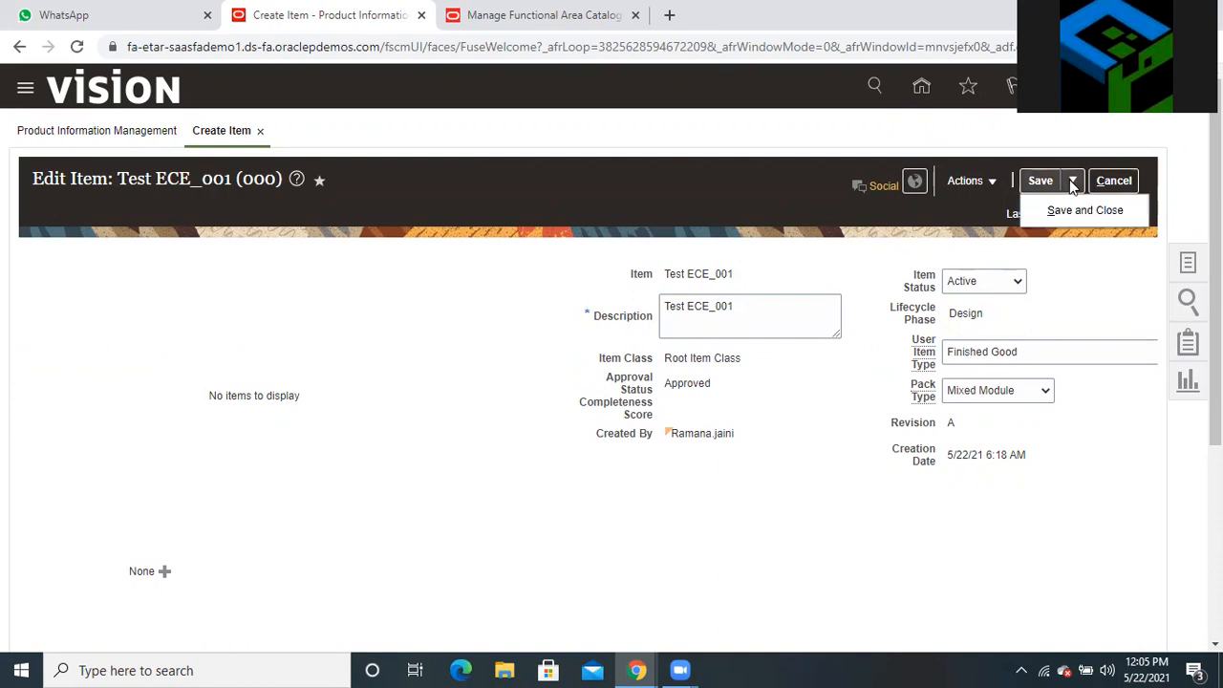
left_click(1077, 210)
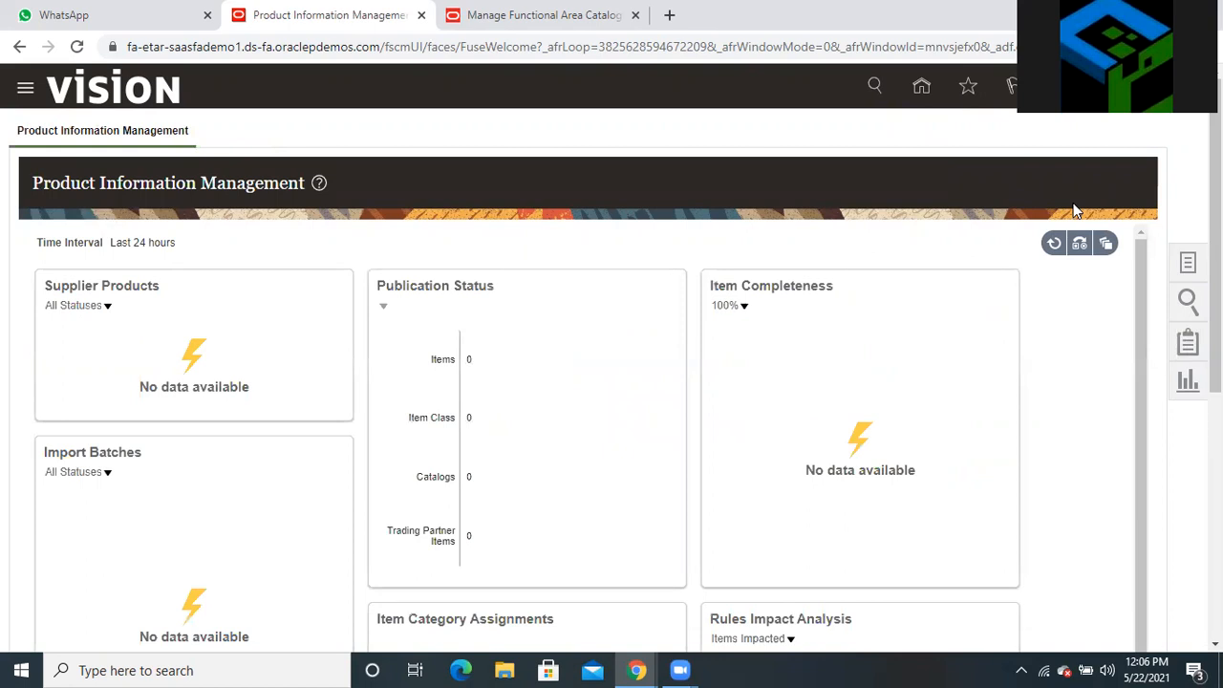
Back on Manage Catalogs, expand the AT2010_CLIC row and open the catalog for editing
left_click(487, 16)
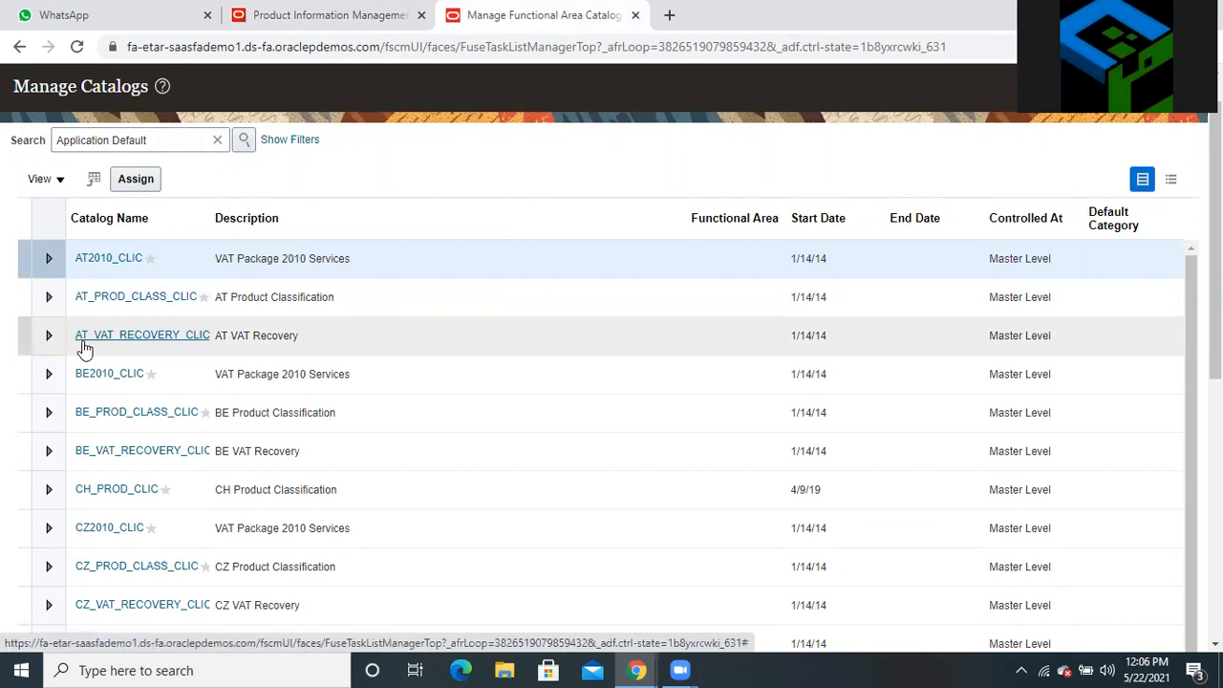
left_click(48, 259)
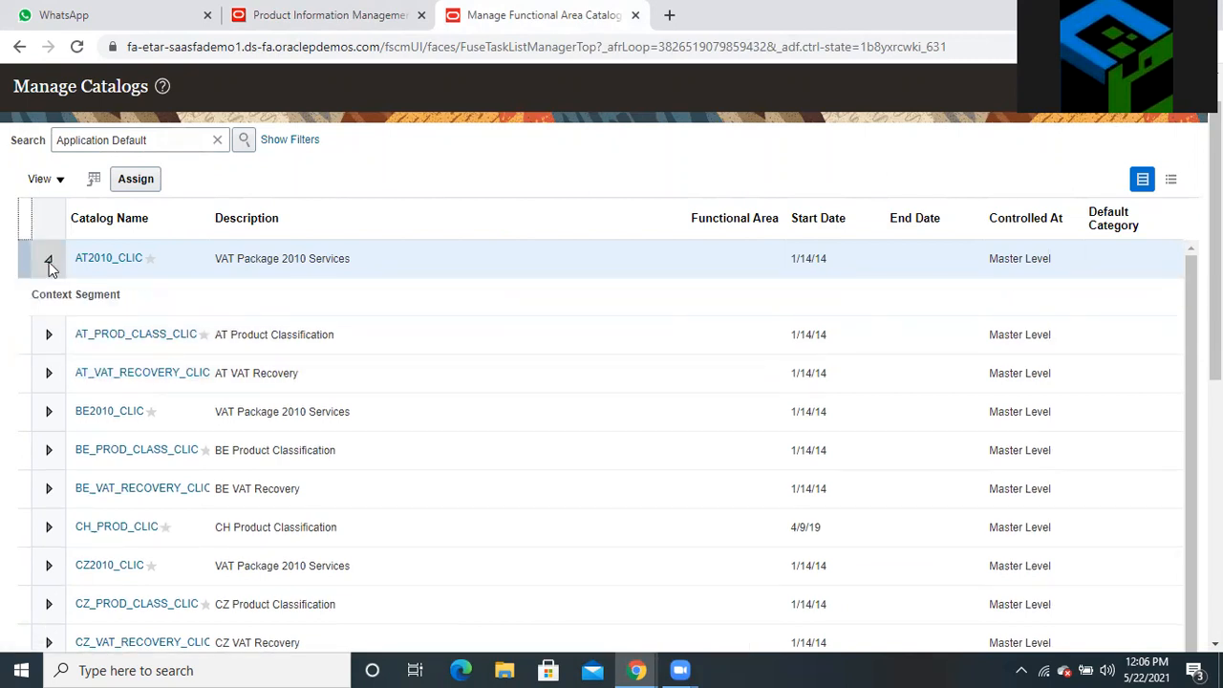
left_click(99, 258)
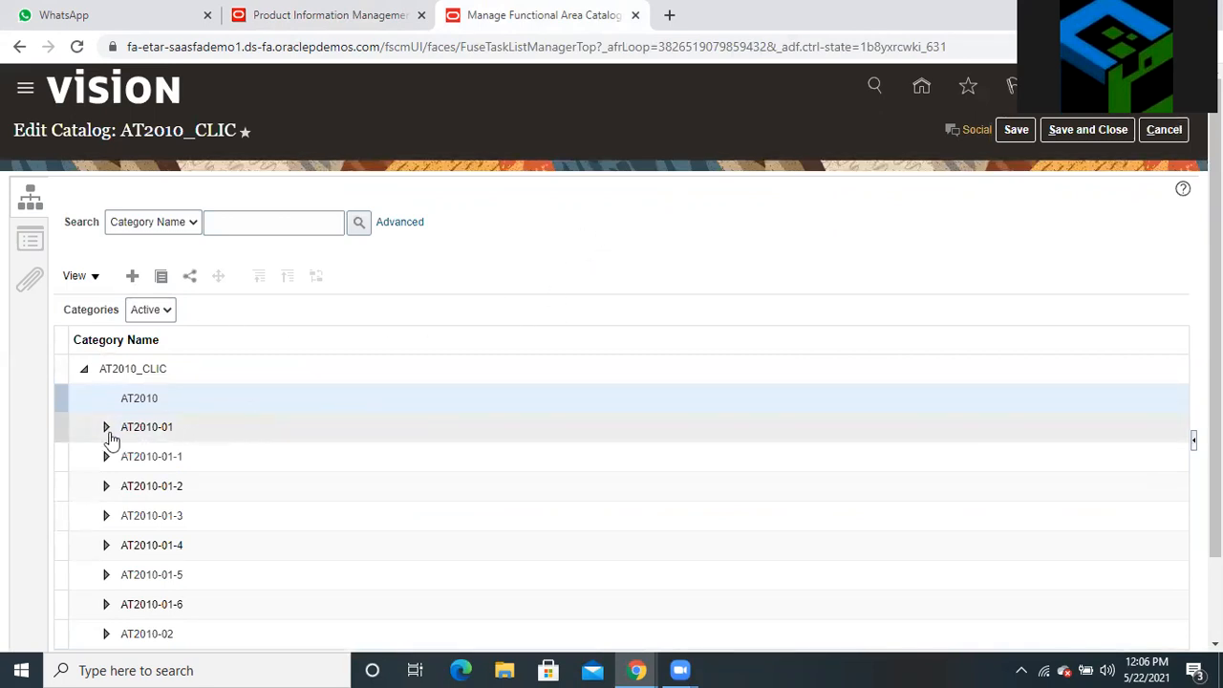
Review the AT2010-01 and AT2010 categories in the AT2010_CLIC category tree
left_click(140, 427)
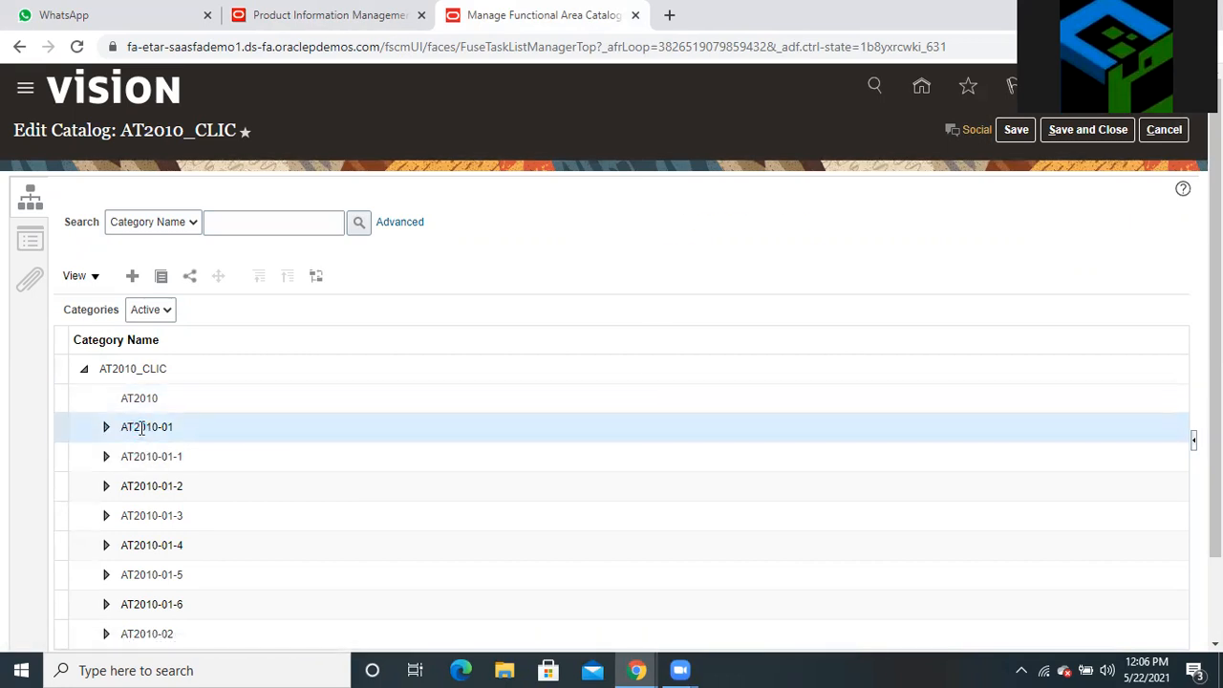
left_click(138, 395)
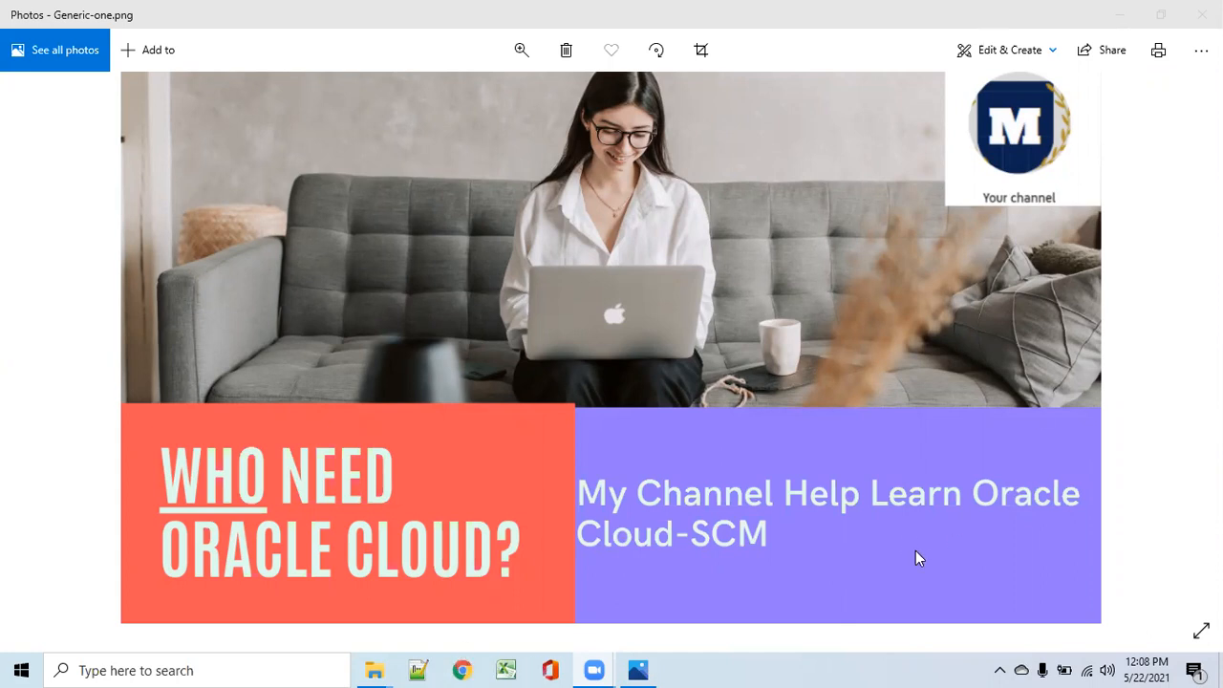
Dismiss the open taskbar context menu
left_click(761, 667)
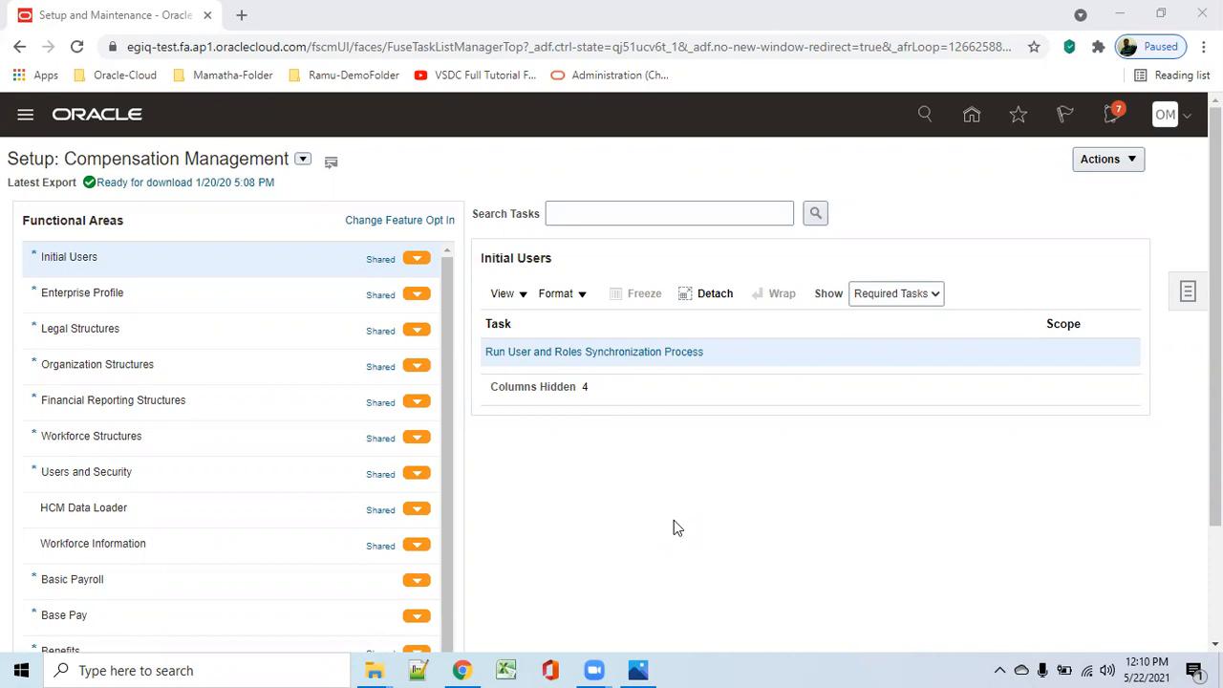
From the home page, open the Order Management work area and show its task list
left_click(970, 120)
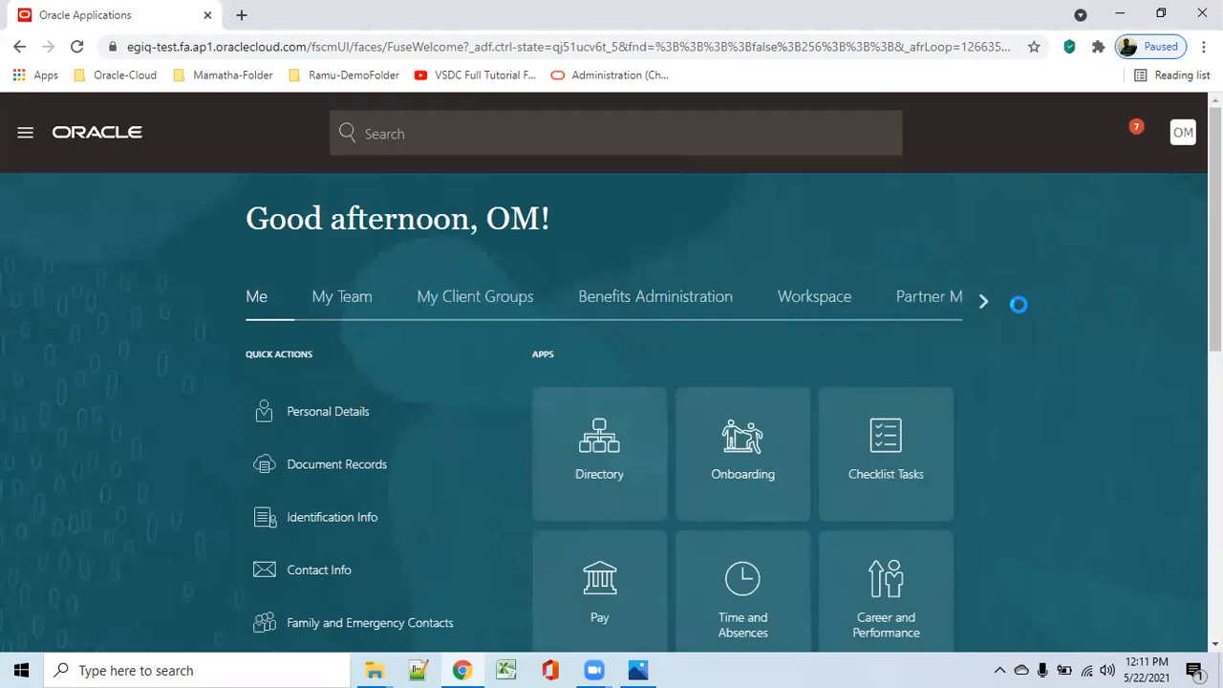
left_click(982, 304)
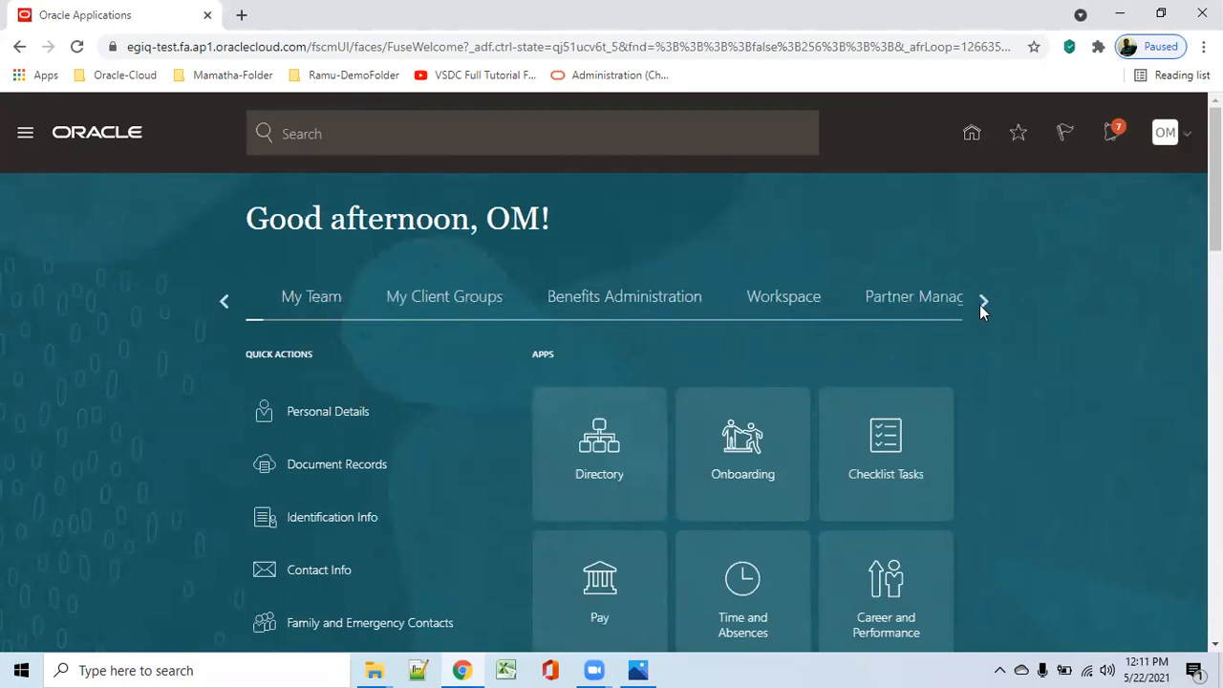
left_click(981, 303)
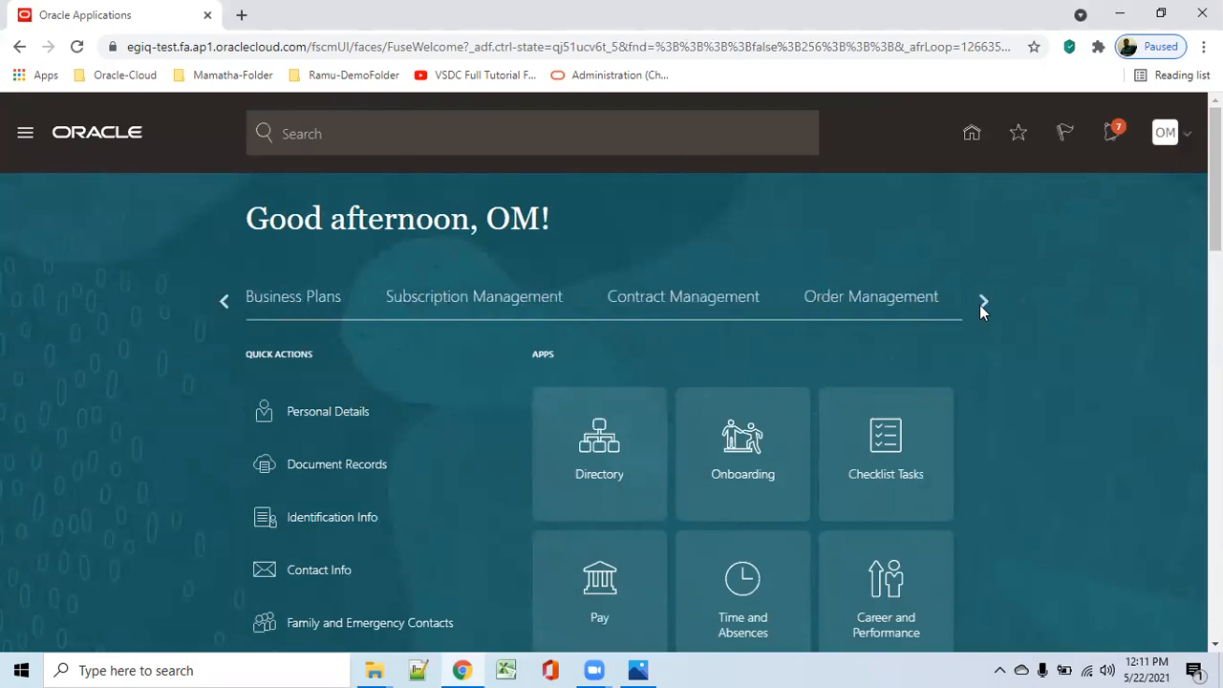
left_click(854, 298)
left_click(732, 489)
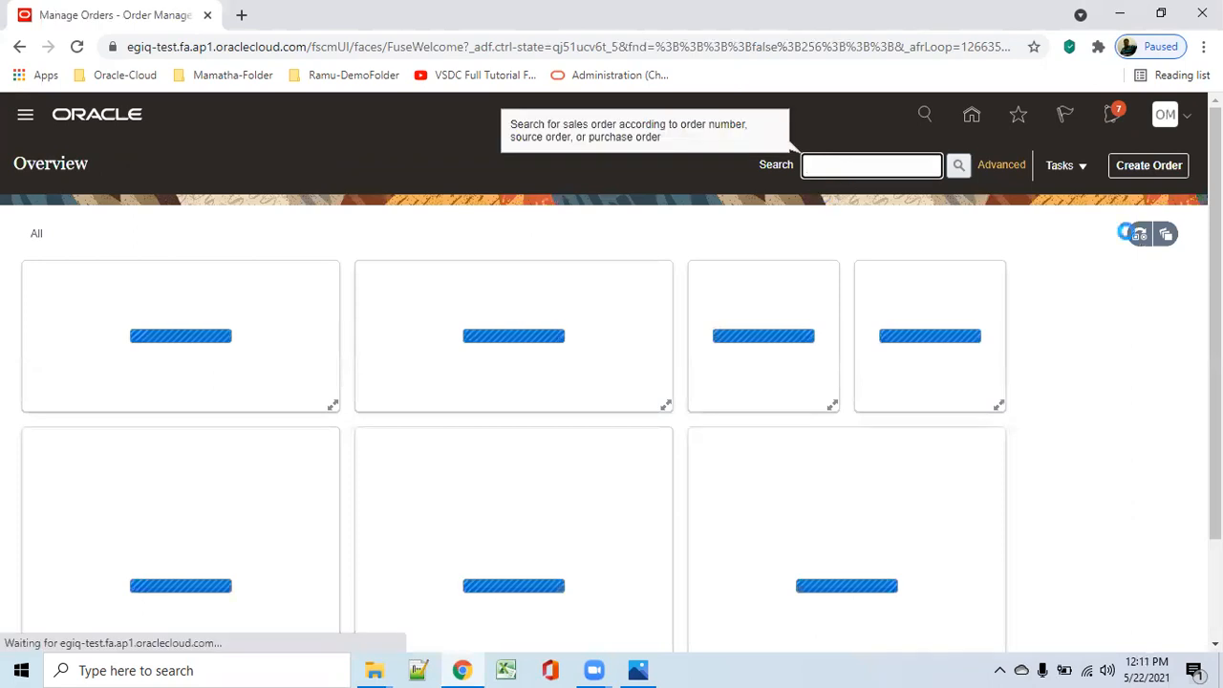
left_click(1082, 170)
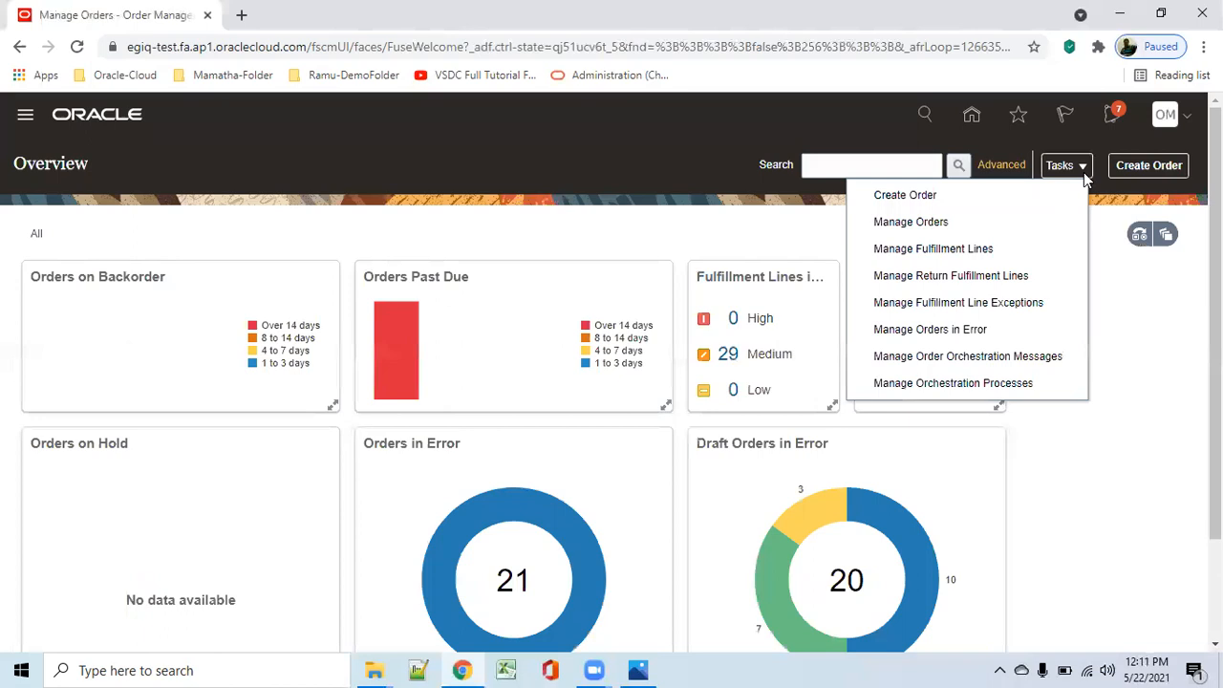